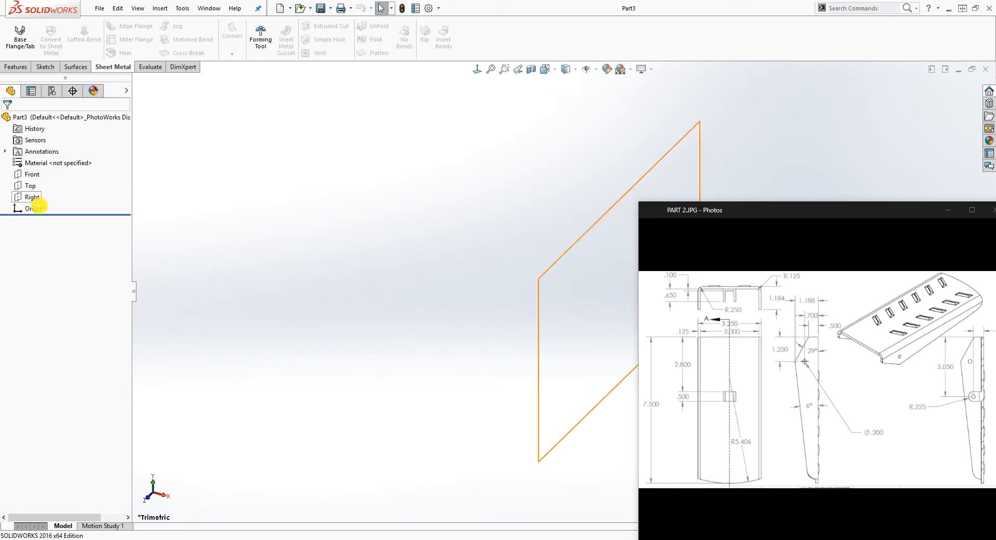
{"action": "left_click", "coordinate": [31, 185]}
{"action": "scroll", "coordinate": [532, 336], "scroll_direction": "up", "scroll_amount": 1}
{"action": "scroll", "coordinate": [565, 345], "scroll_direction": "down", "scroll_amount": 3}
{"action": "scroll", "coordinate": [581, 337], "scroll_direction": "up", "scroll_amount": 5}
{"action": "scroll", "coordinate": [655, 179], "scroll_direction": "down", "scroll_amount": 2}
{"action": "scroll", "coordinate": [597, 343], "scroll_direction": "down", "scroll_amount": 5}
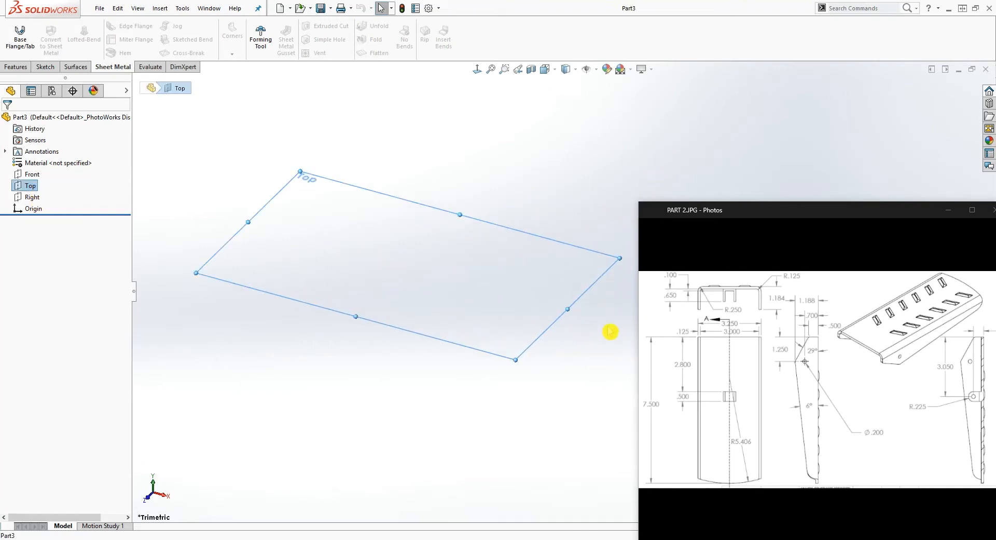
Raise the document's shaded and draft image quality to a deviation of 0.00674145 in
{"action": "left_click", "coordinate": [426, 13]}
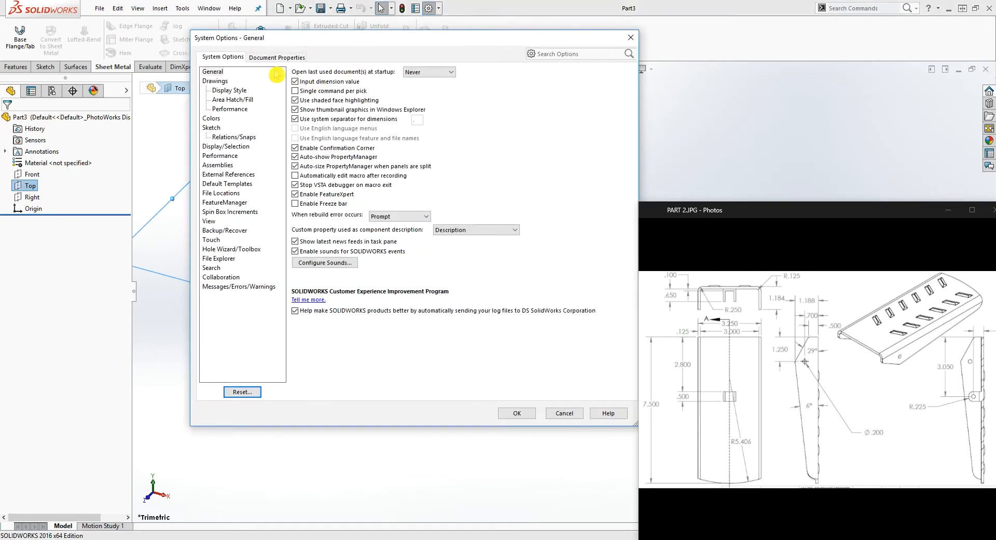
{"action": "left_click", "coordinate": [274, 56]}
{"action": "left_click", "coordinate": [209, 147]}
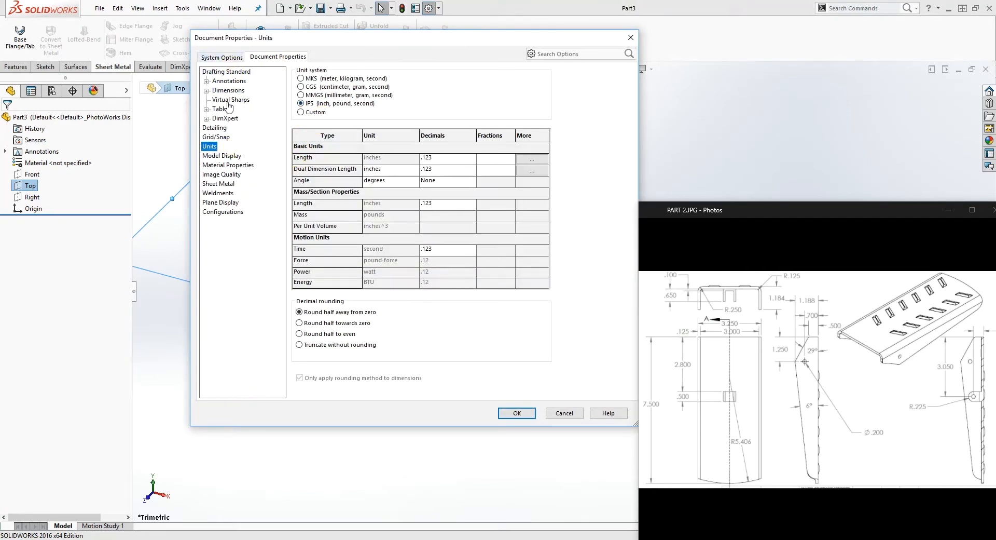
{"action": "left_click", "coordinate": [223, 174]}
{"action": "left_click_drag", "start_coordinate": [325, 87], "coordinate": [457, 87]}
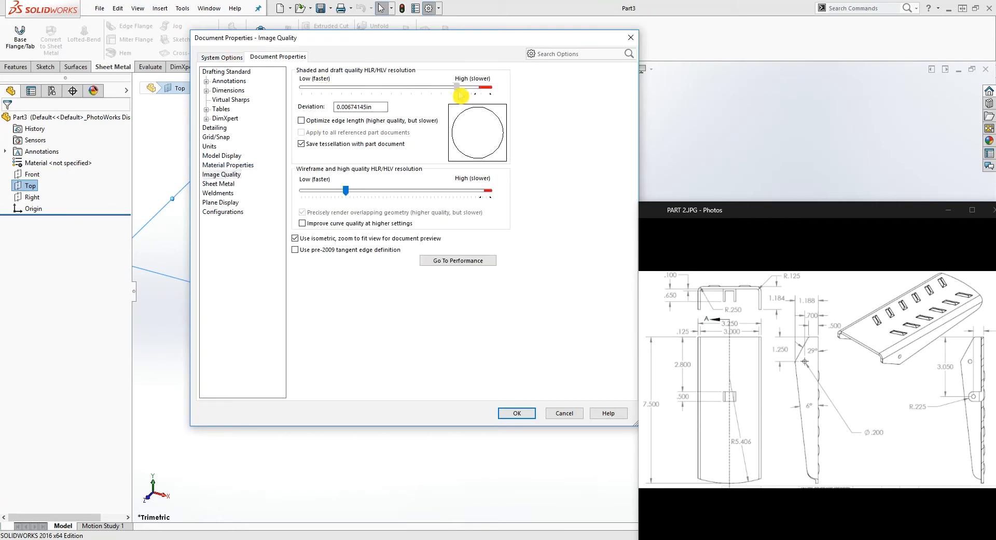
{"action": "left_click", "coordinate": [516, 413]}
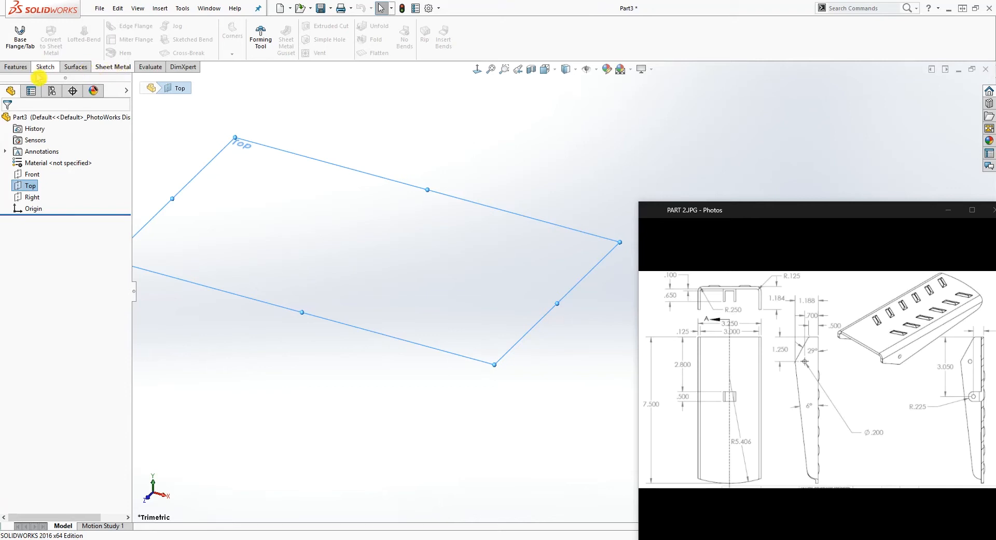
{"action": "right_click", "coordinate": [75, 72]}
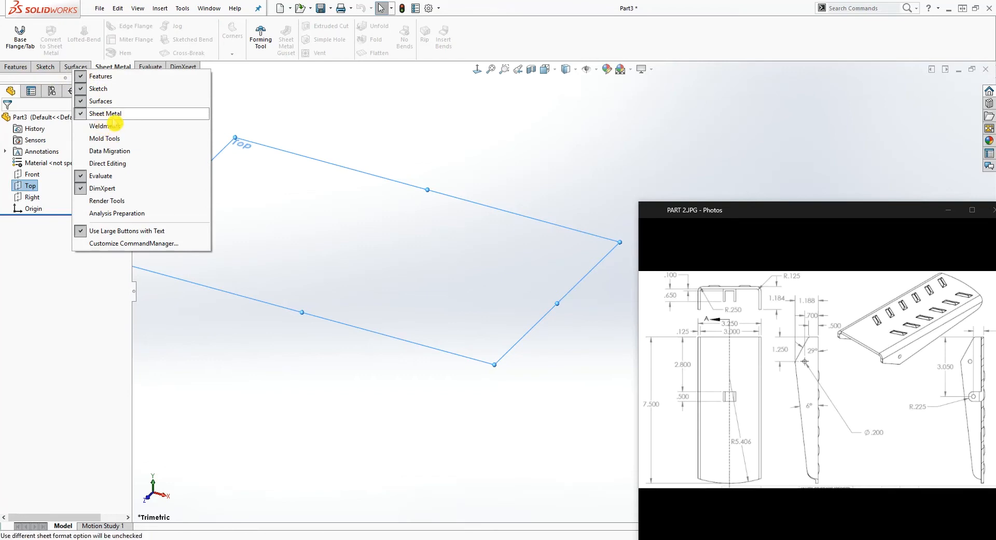
{"action": "left_click", "coordinate": [235, 100]}
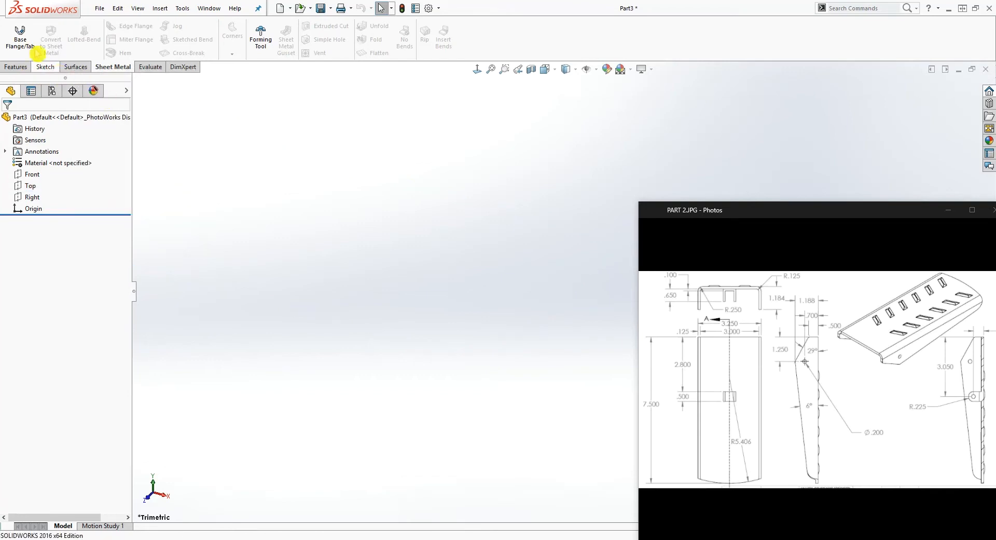
Start a Base Flange sketch on the Top plane and draw a corner rectangle from the origin, about 0.88 by 1.68 in
{"action": "left_click", "coordinate": [30, 186]}
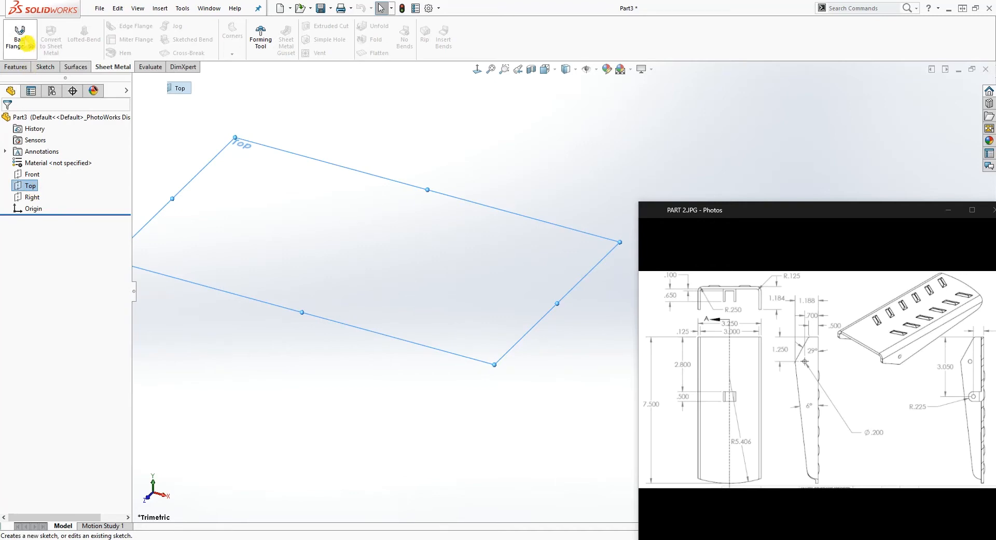
{"action": "left_click", "coordinate": [27, 42]}
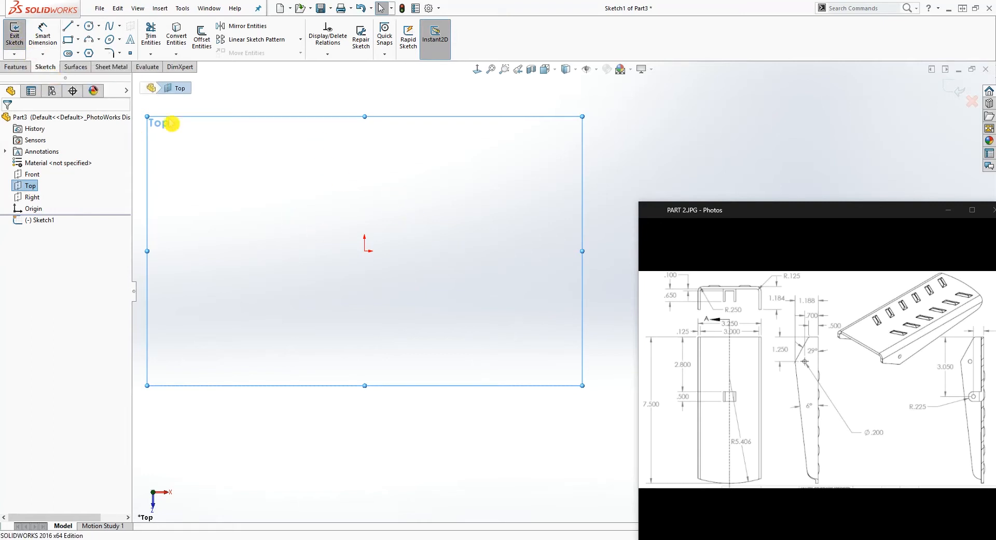
{"action": "left_click", "coordinate": [68, 38]}
{"action": "scroll", "coordinate": [418, 172], "scroll_direction": "up", "scroll_amount": 1}
{"action": "scroll", "coordinate": [416, 164], "scroll_direction": "down", "scroll_amount": 2}
{"action": "scroll", "coordinate": [452, 190], "scroll_direction": "up", "scroll_amount": 2}
{"action": "scroll", "coordinate": [519, 306], "scroll_direction": "down", "scroll_amount": 2}
{"action": "scroll", "coordinate": [524, 315], "scroll_direction": "down", "scroll_amount": 2}
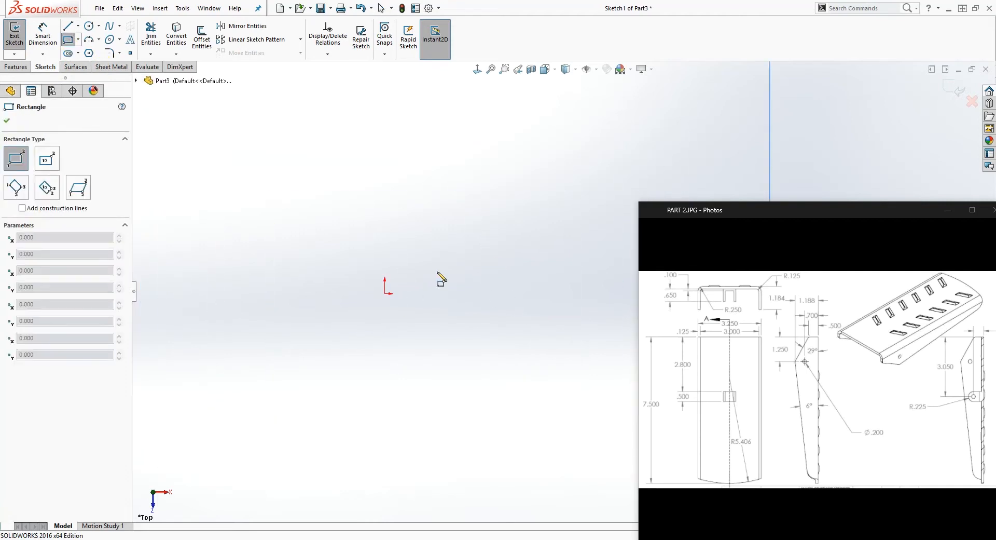
{"action": "left_click", "coordinate": [384, 294]}
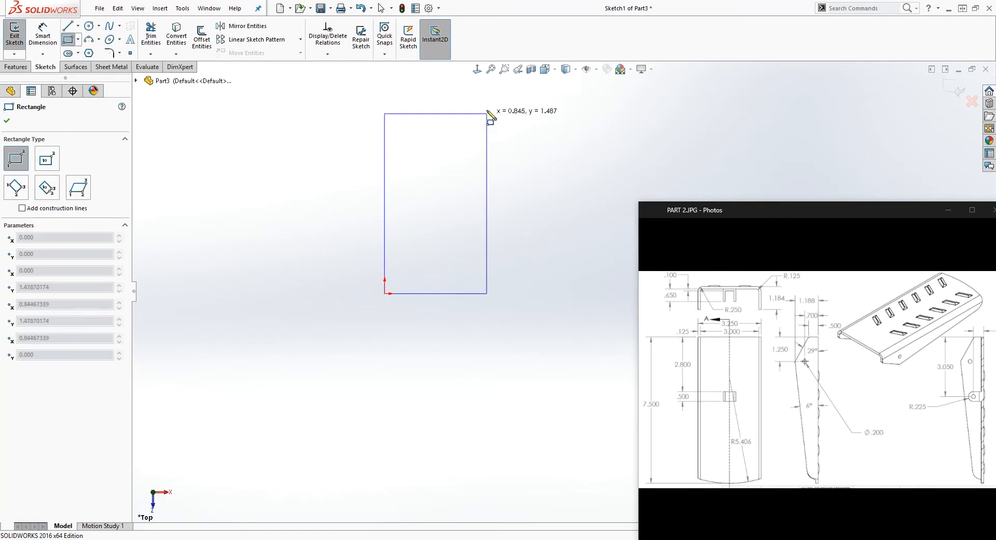
{"action": "left_click", "coordinate": [491, 90]}
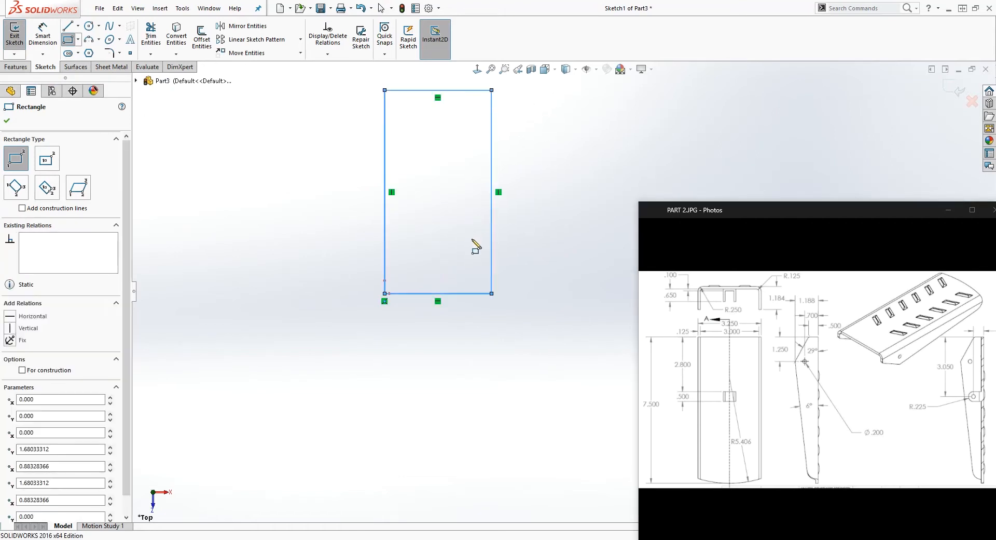
{"action": "key", "text": "Escape"}
Dimension the rectangle's vertical side at the origin to 7.5 in
{"action": "scroll", "coordinate": [516, 200], "scroll_direction": "up", "scroll_amount": 4}
{"action": "scroll", "coordinate": [520, 182], "scroll_direction": "down", "scroll_amount": 2}
{"action": "right_click_drag", "start_coordinate": [572, 431], "coordinate": [573, 360]}
{"action": "left_click", "coordinate": [461, 269]}
{"action": "left_click", "coordinate": [397, 273]}
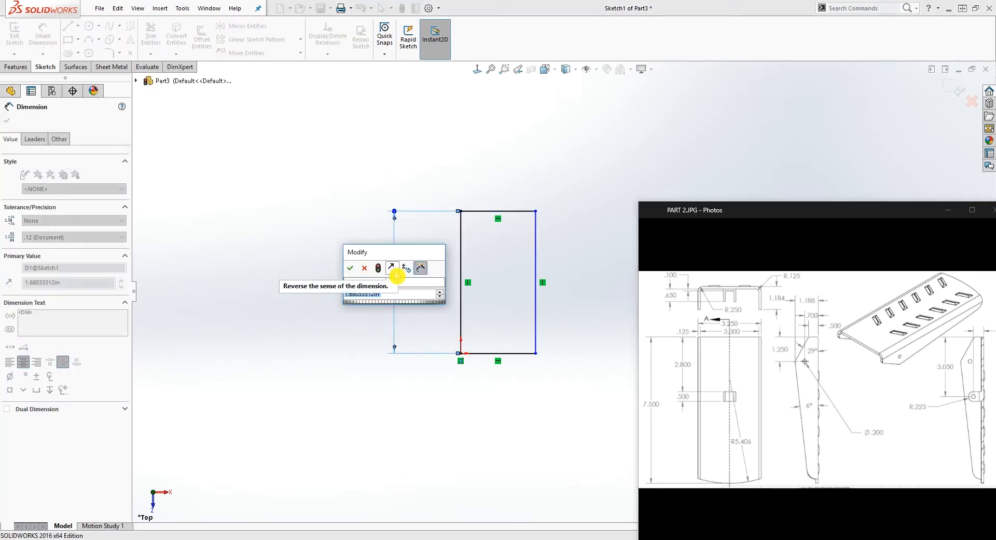
{"action": "type", "text": "7.5"}
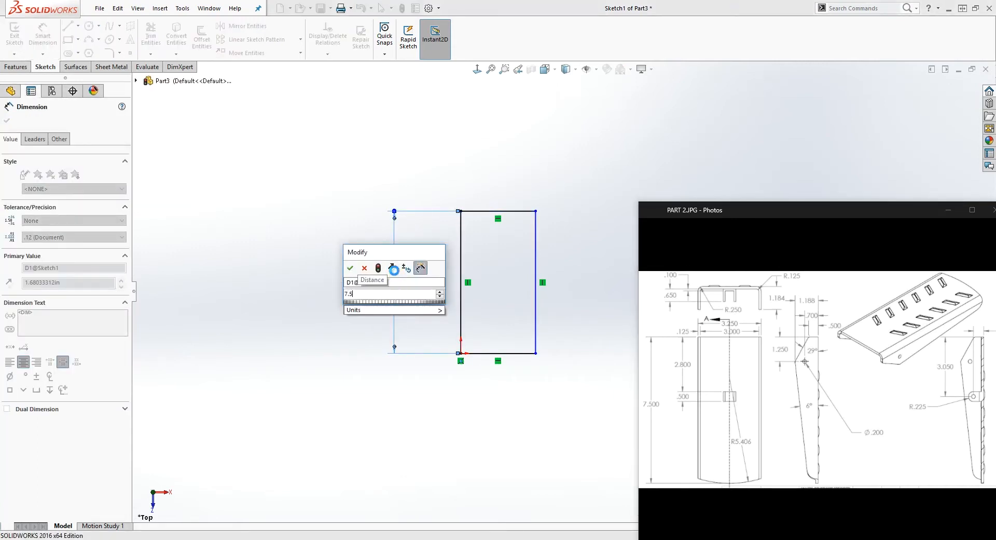
{"action": "key", "text": "Return"}
Dimension the rectangle's lower horizontal side to 3.25 in
{"action": "left_click", "coordinate": [476, 327]}
{"action": "left_click", "coordinate": [529, 418]}
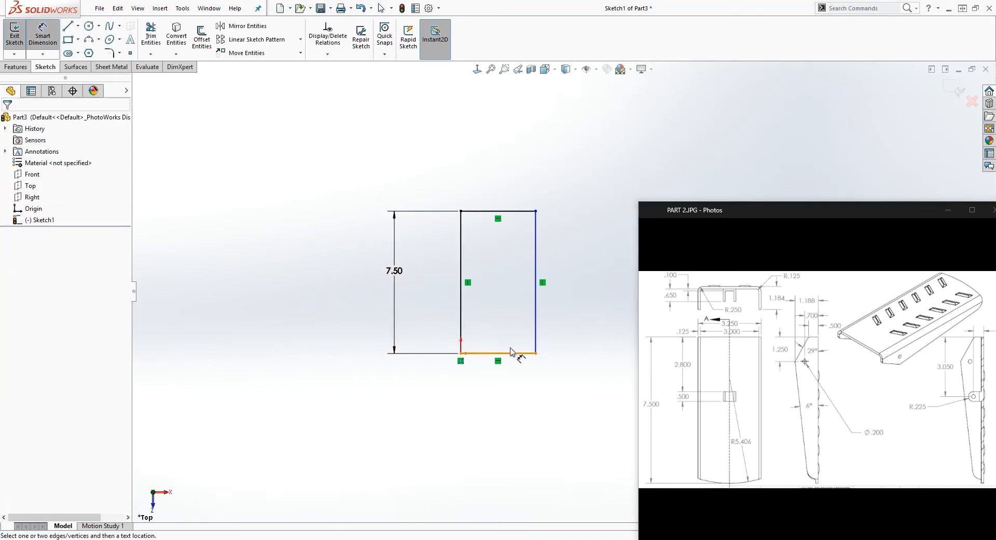
{"action": "left_click", "coordinate": [512, 355]}
{"action": "left_click", "coordinate": [508, 406]}
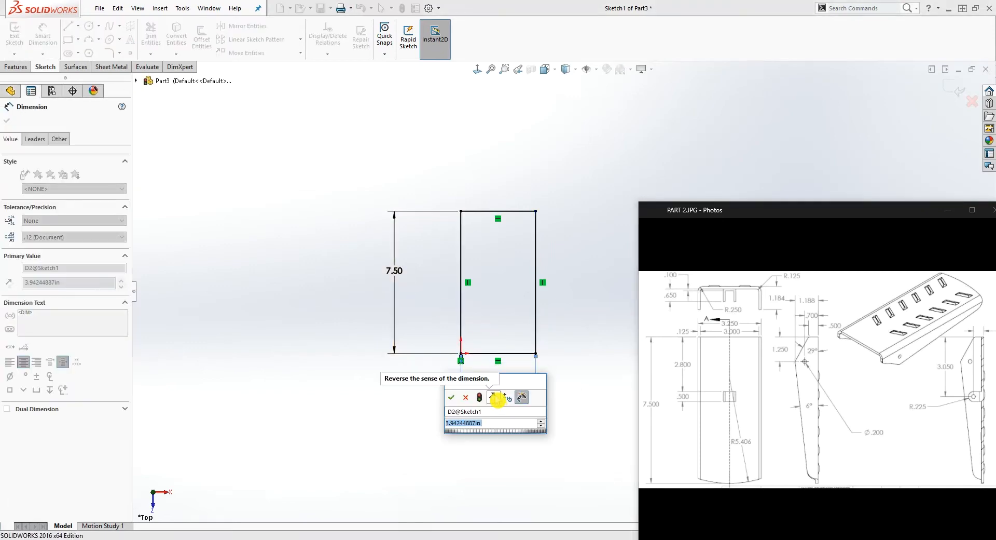
{"action": "type", "text": "3.25"}
{"action": "key", "text": "Return"}
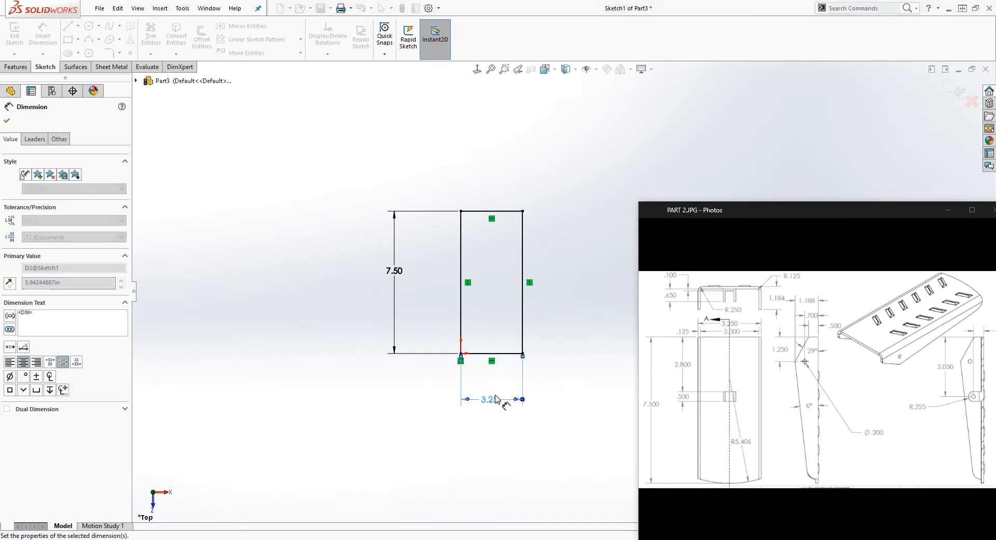
{"action": "key", "text": "Escape"}
{"action": "scroll", "coordinate": [552, 319], "scroll_direction": "down", "scroll_amount": 3}
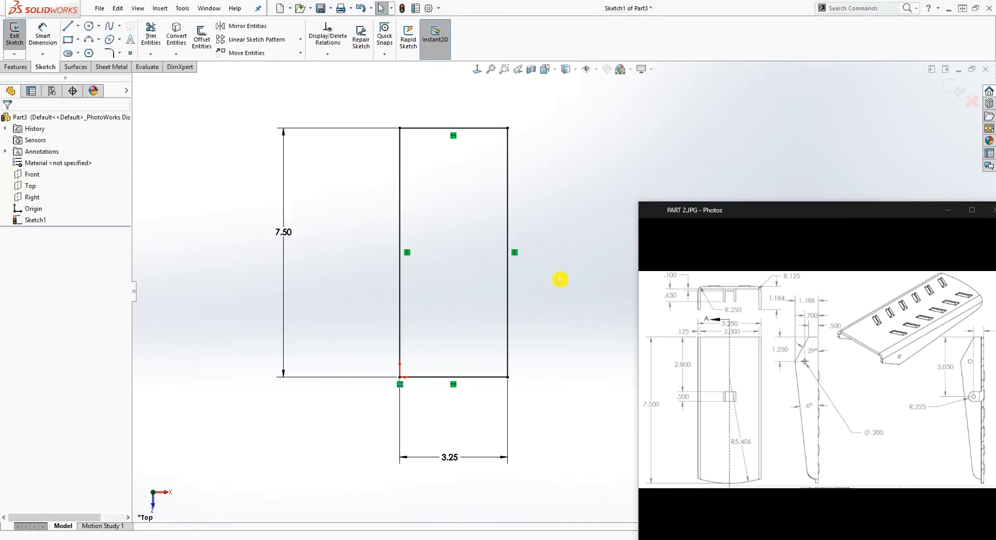
Finish the sketch and create the base flange with 0.125 in thickness, a K-Factor of 0.5 and rectangular relief
{"action": "left_click", "coordinate": [19, 42]}
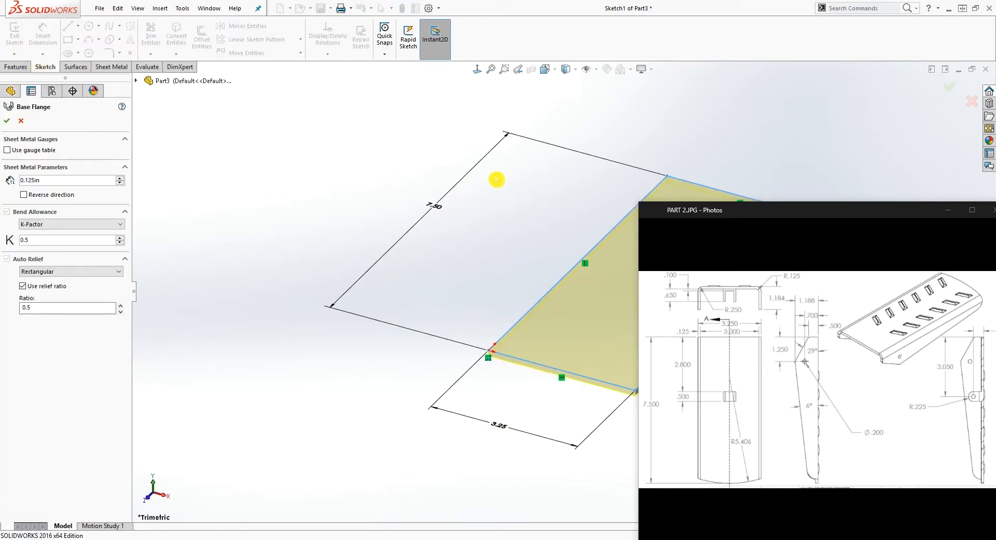
{"action": "scroll", "coordinate": [549, 433], "scroll_direction": "up", "scroll_amount": 3}
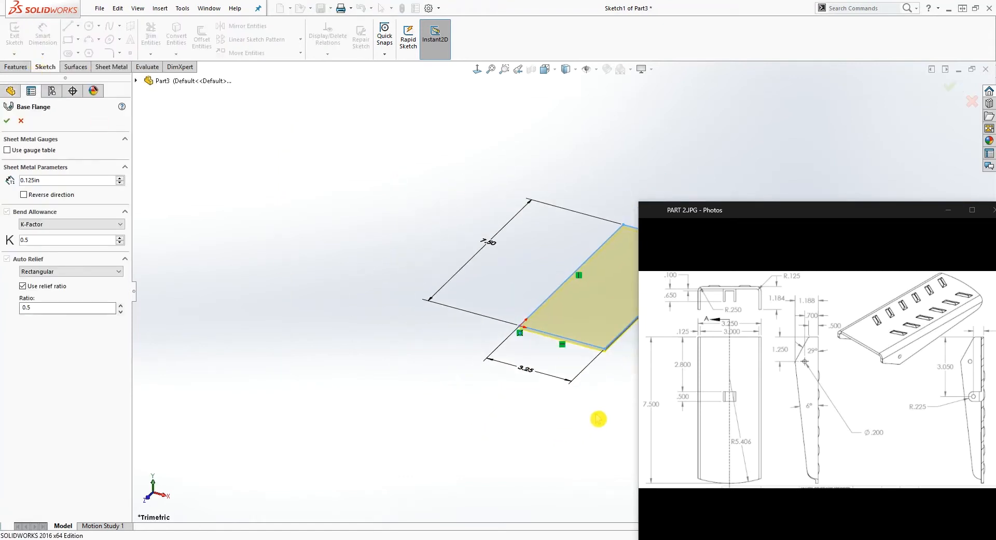
{"action": "scroll", "coordinate": [617, 379], "scroll_direction": "down", "scroll_amount": 3}
{"action": "scroll", "coordinate": [616, 364], "scroll_direction": "up", "scroll_amount": 3}
{"action": "scroll", "coordinate": [606, 340], "scroll_direction": "down", "scroll_amount": 2}
{"action": "scroll", "coordinate": [602, 303], "scroll_direction": "down", "scroll_amount": 2}
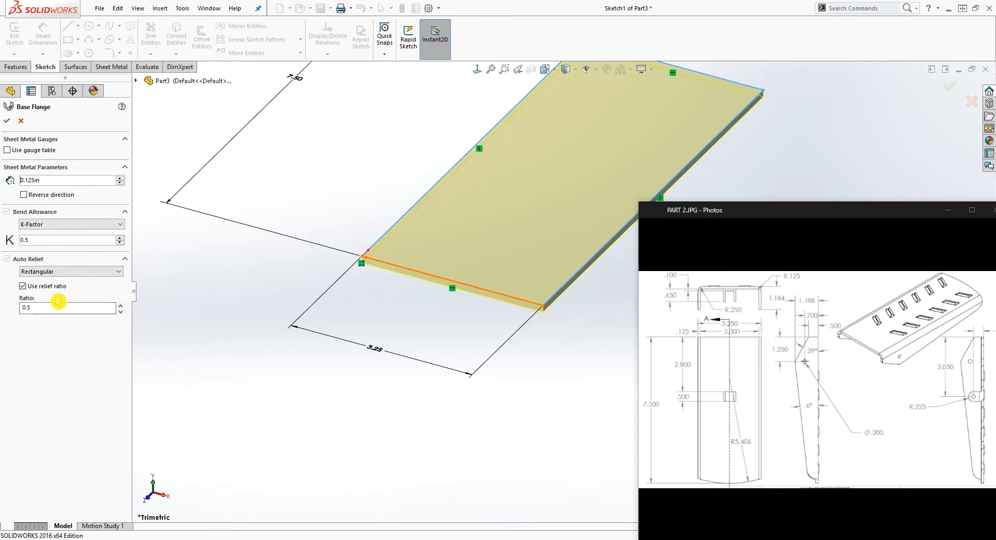
{"action": "left_click", "coordinate": [9, 120]}
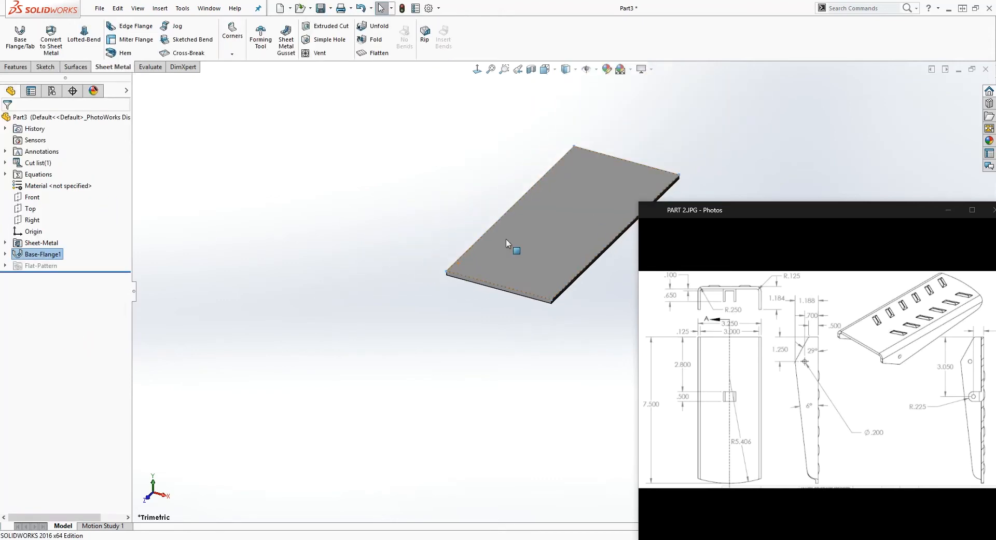
Start an Edge Flange at 90 degrees on the plate's left long edge
{"action": "scroll", "coordinate": [749, 171], "scroll_direction": "down", "scroll_amount": 3}
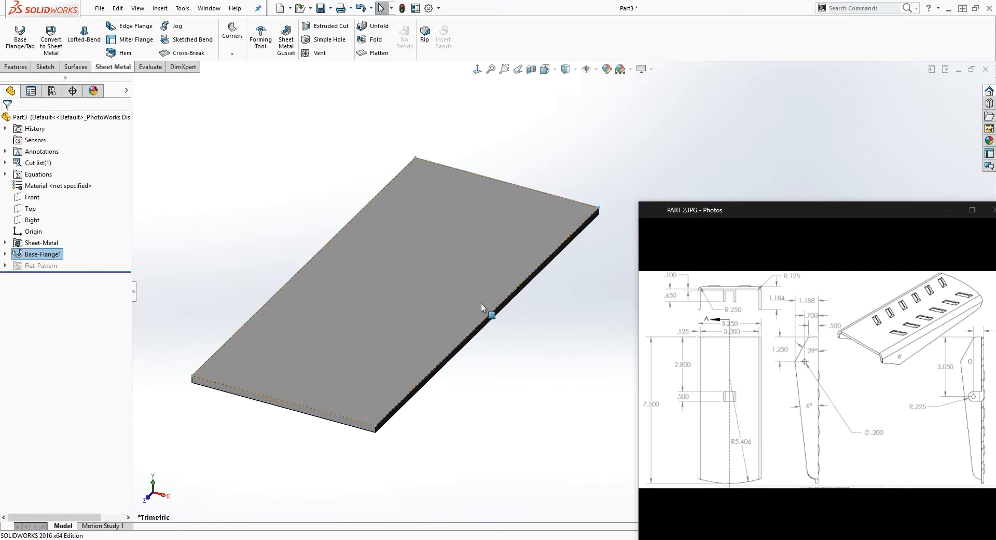
{"action": "left_click", "coordinate": [522, 396]}
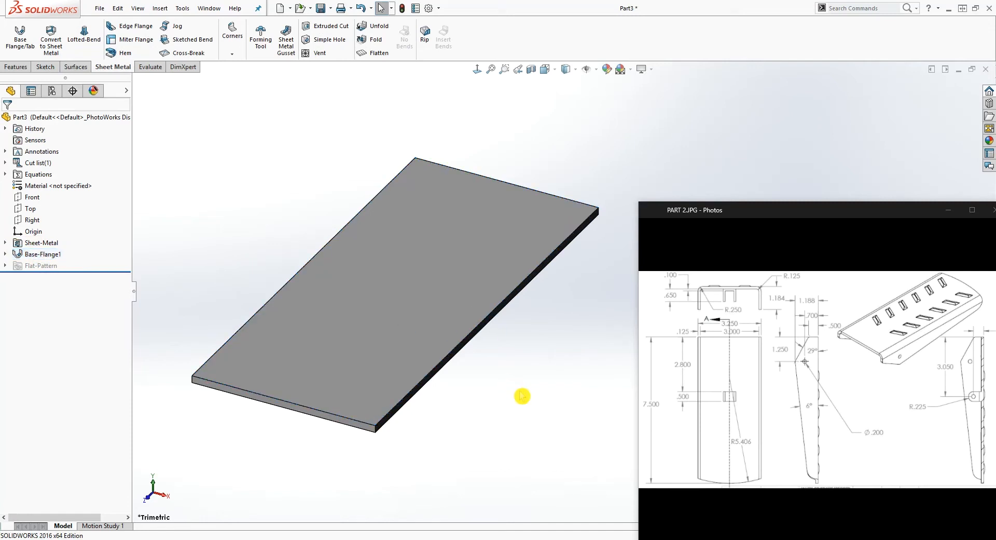
{"action": "left_click", "coordinate": [136, 29]}
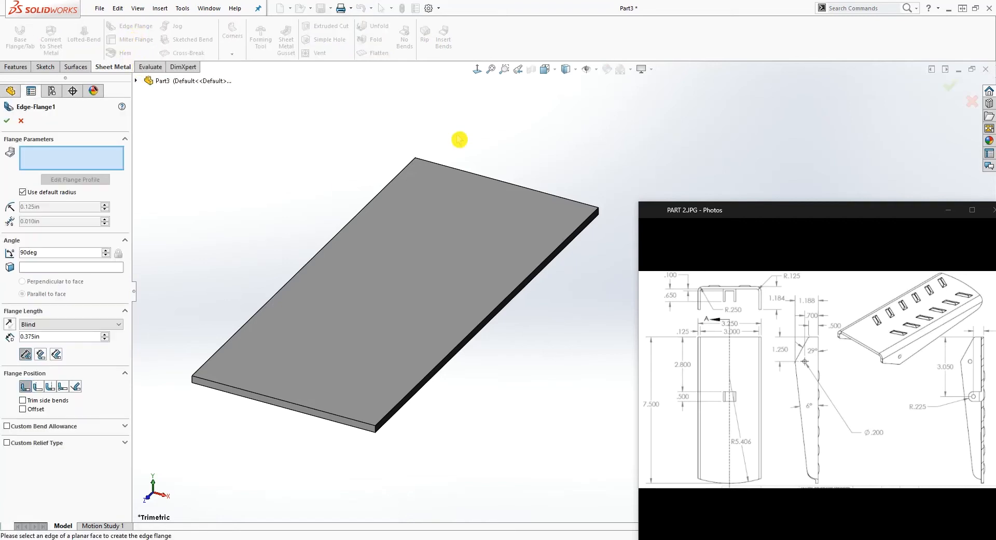
{"action": "left_click", "coordinate": [476, 70]}
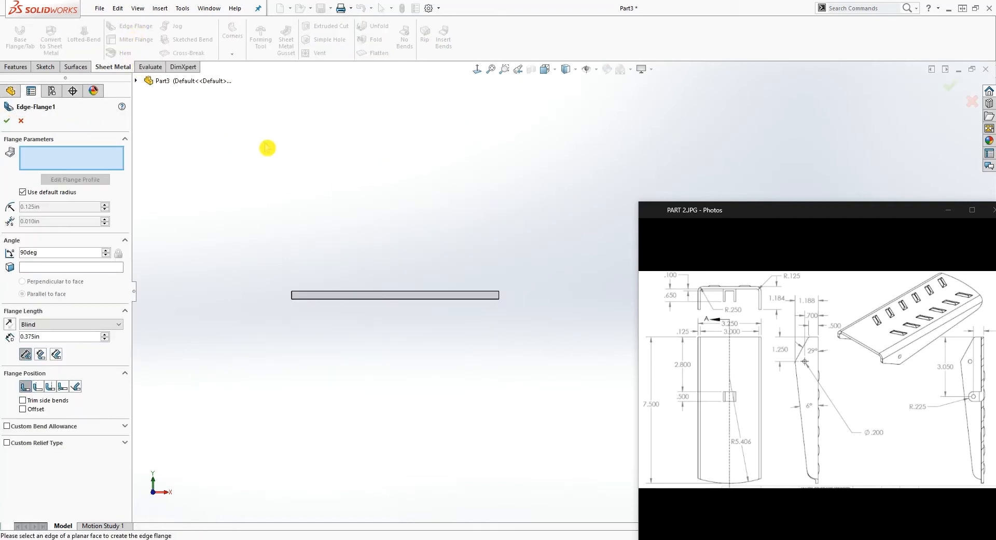
{"action": "middle_click_drag", "start_coordinate": [478, 127], "coordinate": [480, 196]}
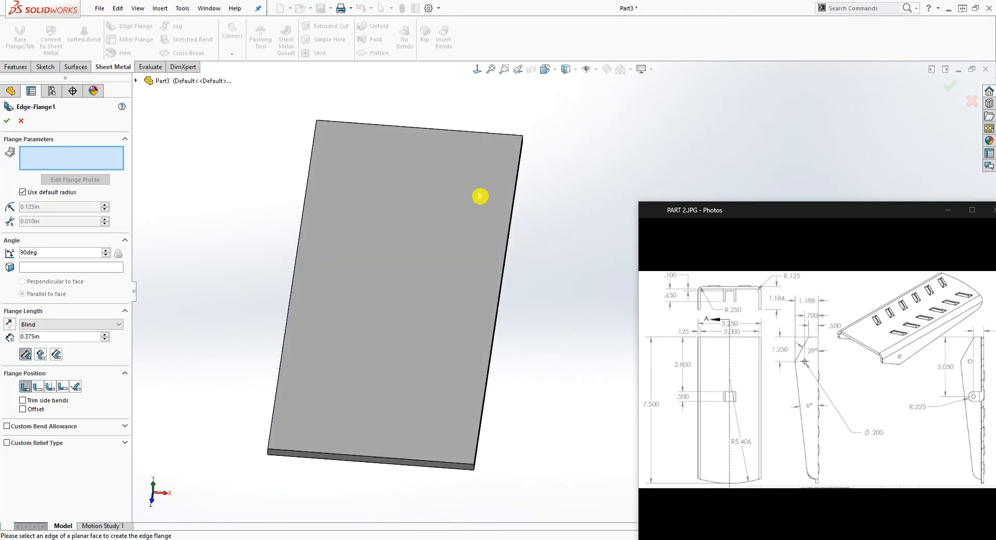
{"action": "left_click", "coordinate": [545, 69]}
{"action": "left_click", "coordinate": [564, 104]}
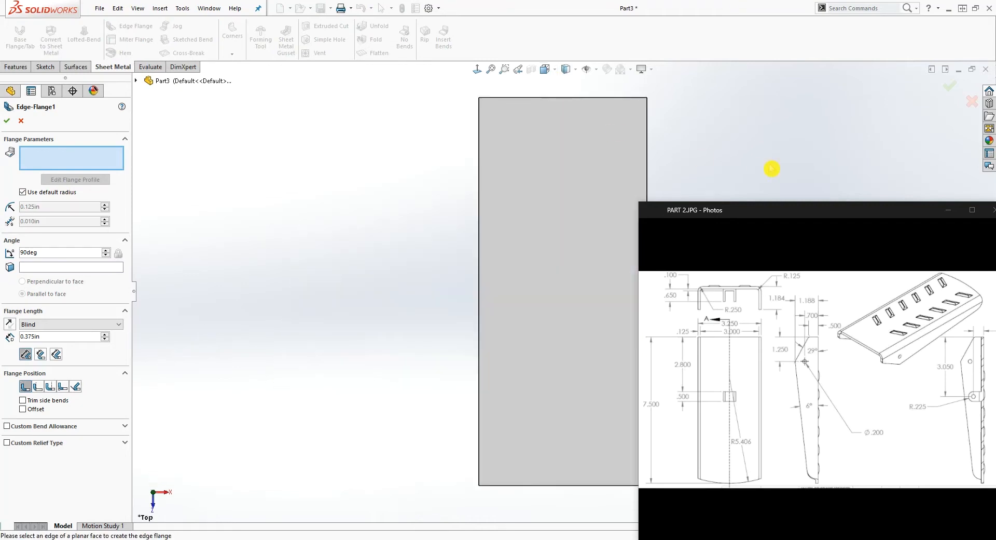
{"action": "scroll", "coordinate": [770, 154], "scroll_direction": "up", "scroll_amount": 3}
{"action": "scroll", "coordinate": [757, 155], "scroll_direction": "down", "scroll_amount": 2}
{"action": "scroll", "coordinate": [550, 413], "scroll_direction": "up", "scroll_amount": 3}
{"action": "scroll", "coordinate": [563, 413], "scroll_direction": "down", "scroll_amount": 3}
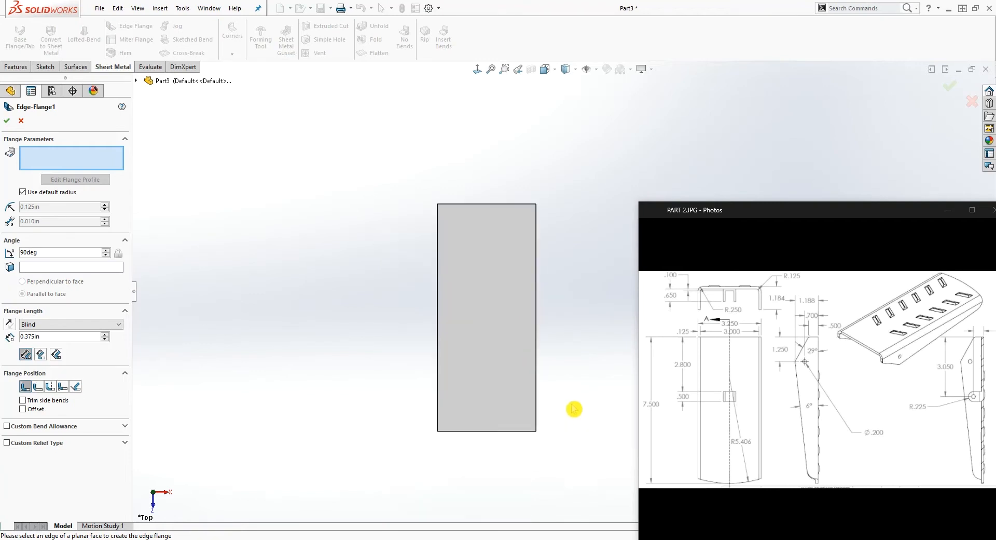
{"action": "left_click", "coordinate": [136, 80]}
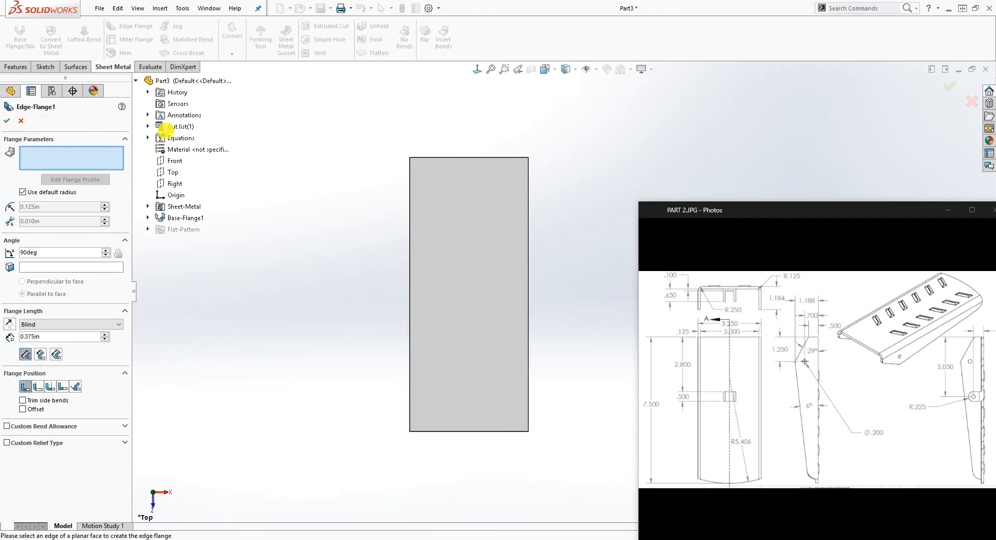
{"action": "scroll", "coordinate": [563, 228], "scroll_direction": "down", "scroll_amount": 2}
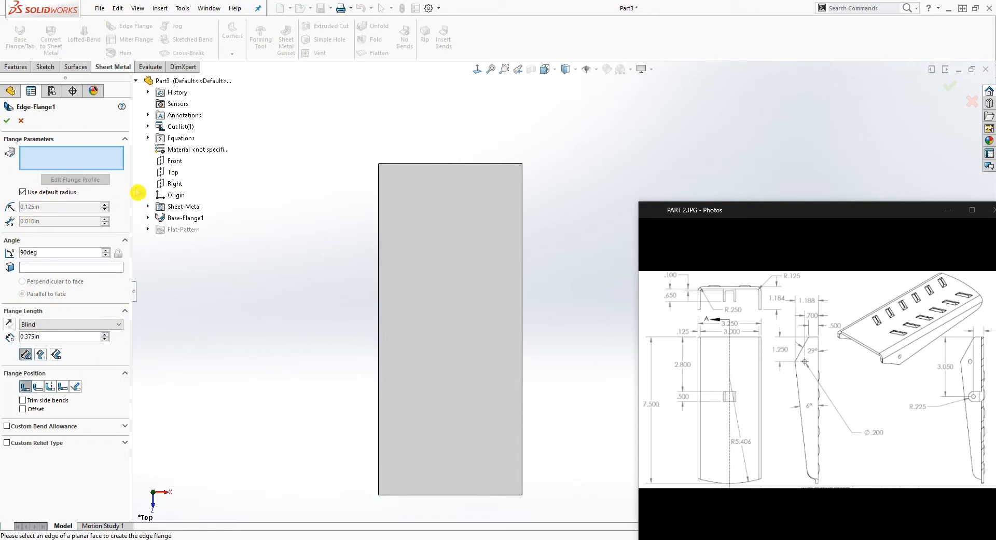
{"action": "middle_click_drag", "start_coordinate": [367, 400], "coordinate": [389, 381]}
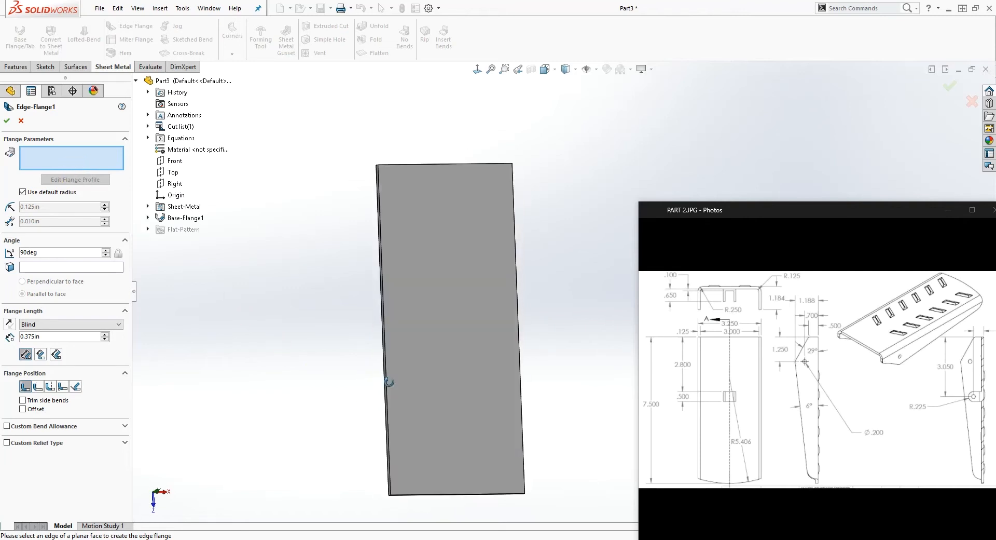
{"action": "left_click", "coordinate": [385, 325]}
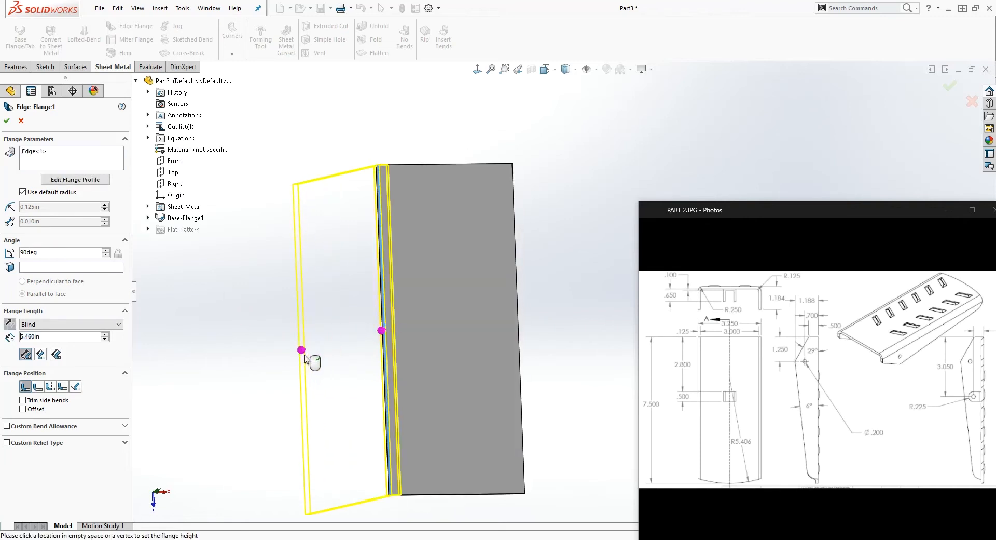
Add the plate's opposite long edge to the same edge flange
{"action": "left_click", "coordinate": [90, 168]}
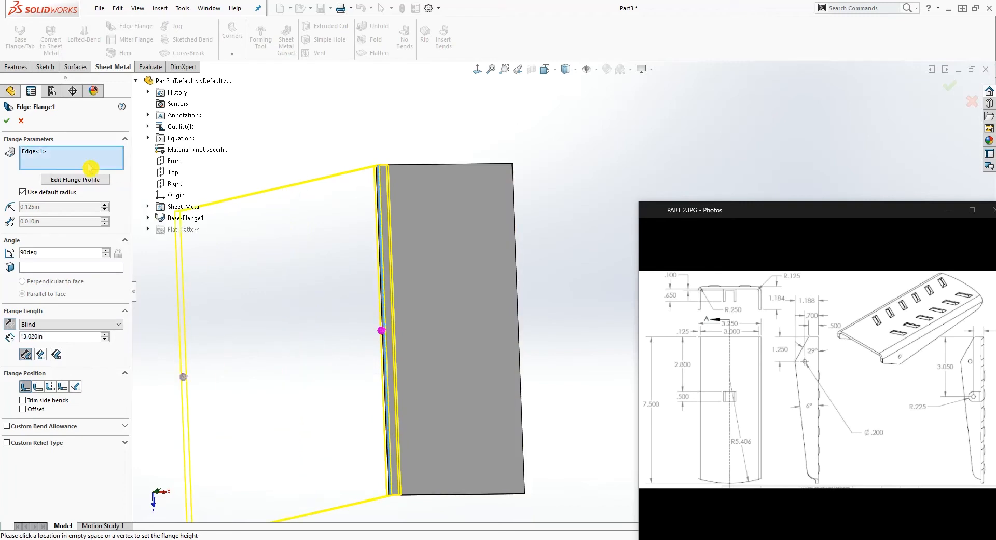
{"action": "left_click", "coordinate": [519, 264]}
{"action": "middle_click_drag", "start_coordinate": [517, 273], "coordinate": [575, 294]}
{"action": "left_click", "coordinate": [570, 298]}
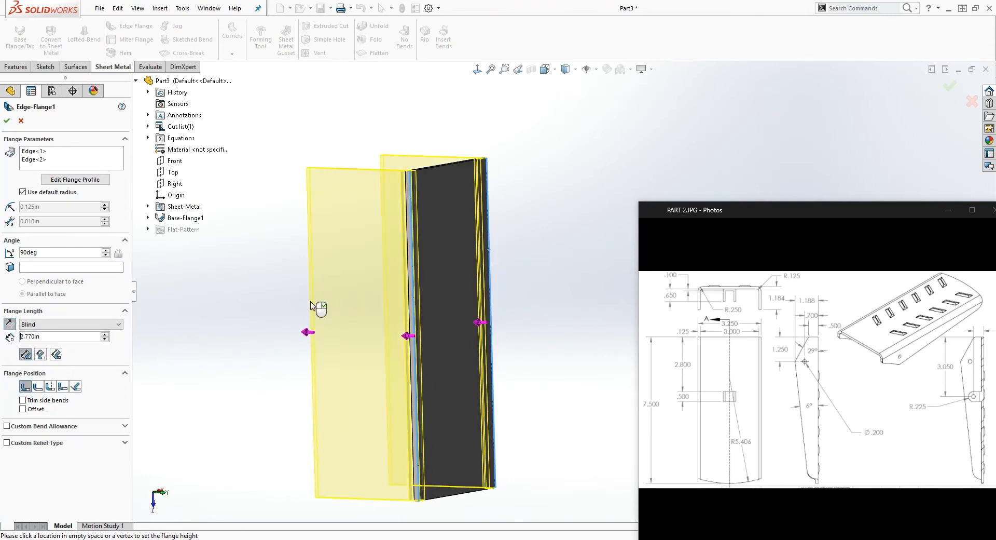
Set the blind flange length to 1.1875 in and create the edge flanges on both long edges
{"action": "left_click", "coordinate": [312, 305]}
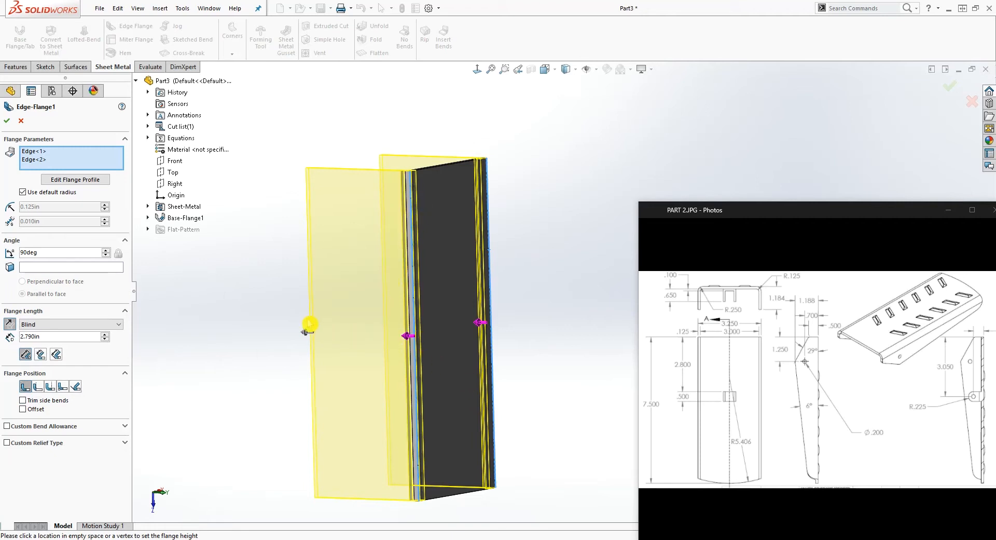
{"action": "middle_click_drag", "start_coordinate": [531, 414], "coordinate": [490, 274]}
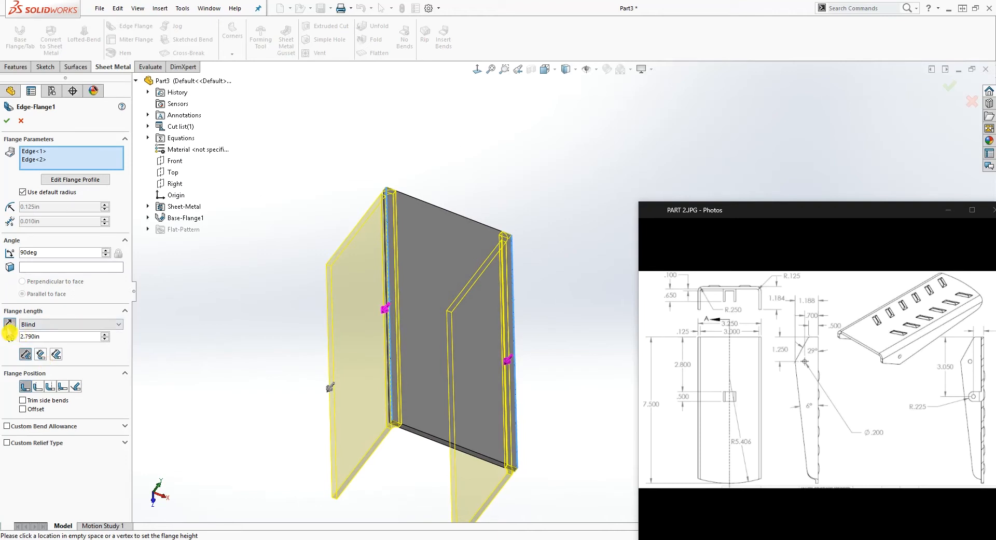
{"action": "left_click", "coordinate": [10, 325]}
{"action": "left_click_drag", "start_coordinate": [51, 336], "coordinate": [32, 336]}
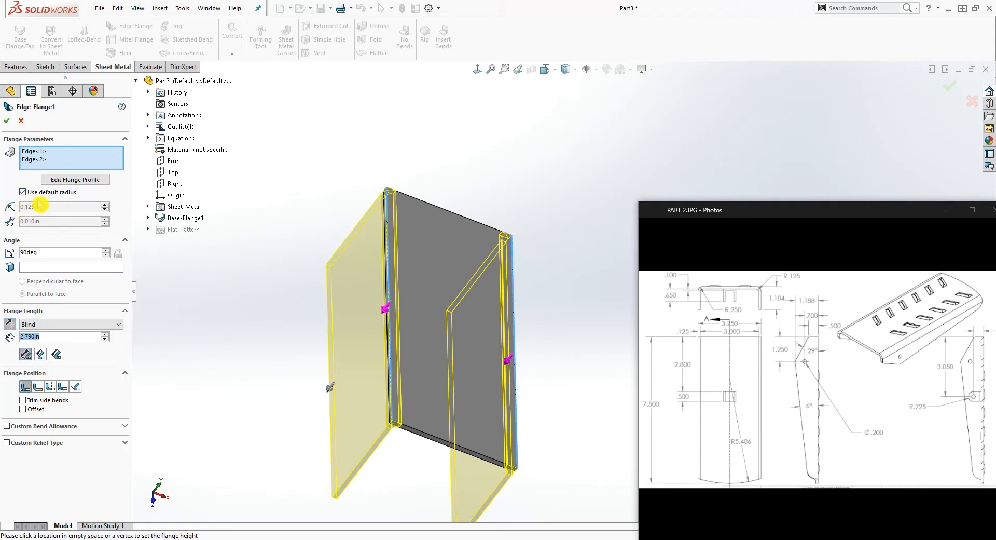
{"action": "left_click", "coordinate": [50, 338]}
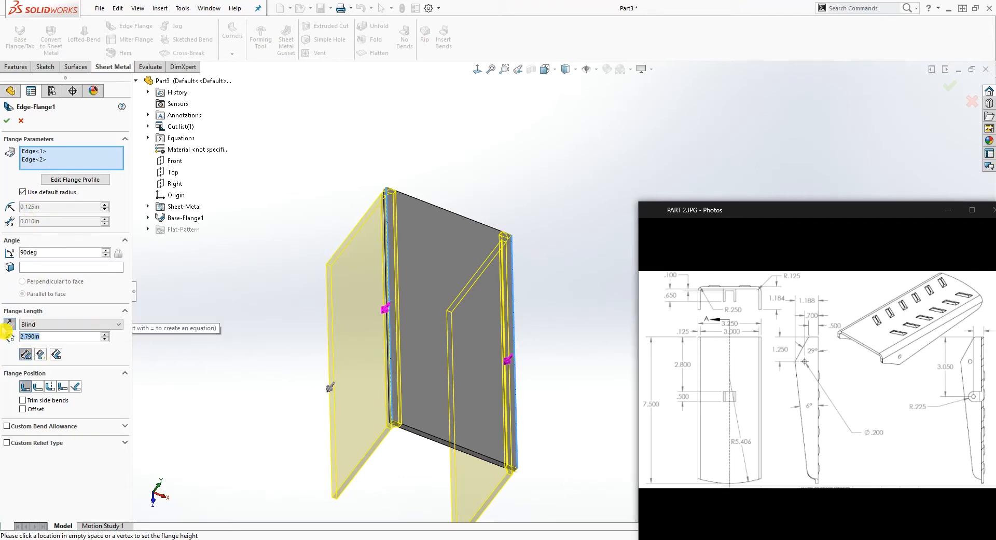
{"action": "type", "text": "1."}
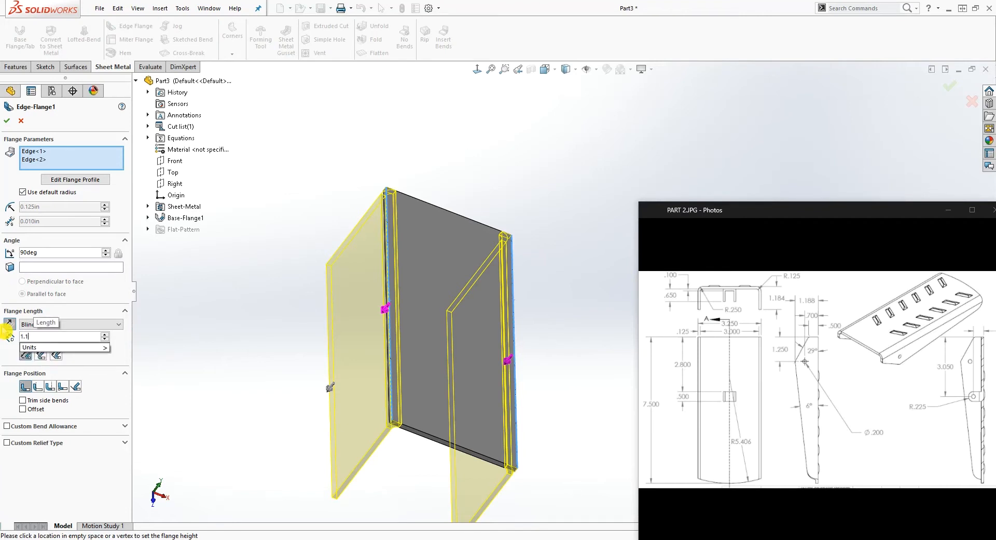
{"action": "type", "text": "1875"}
{"action": "key", "text": "Return"}
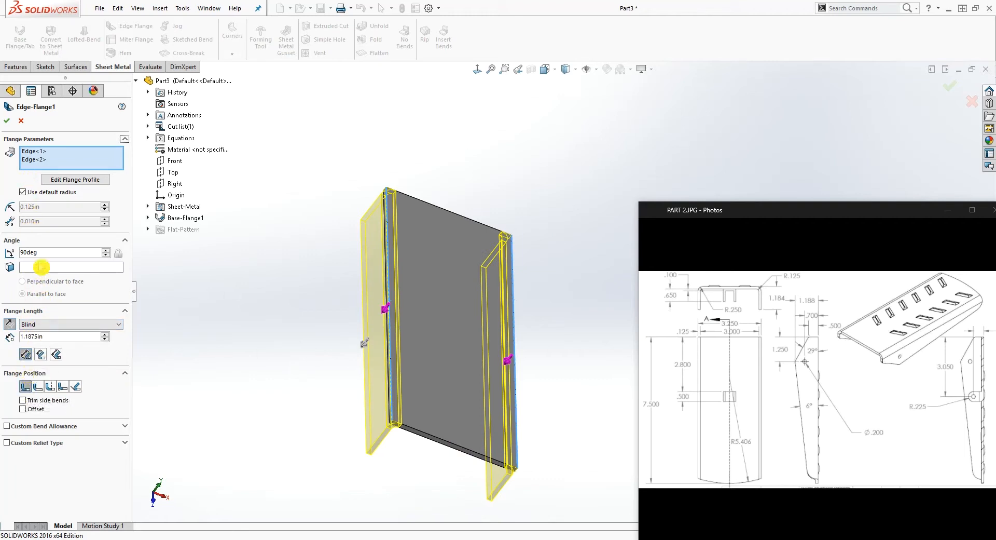
{"action": "left_click", "coordinate": [8, 123]}
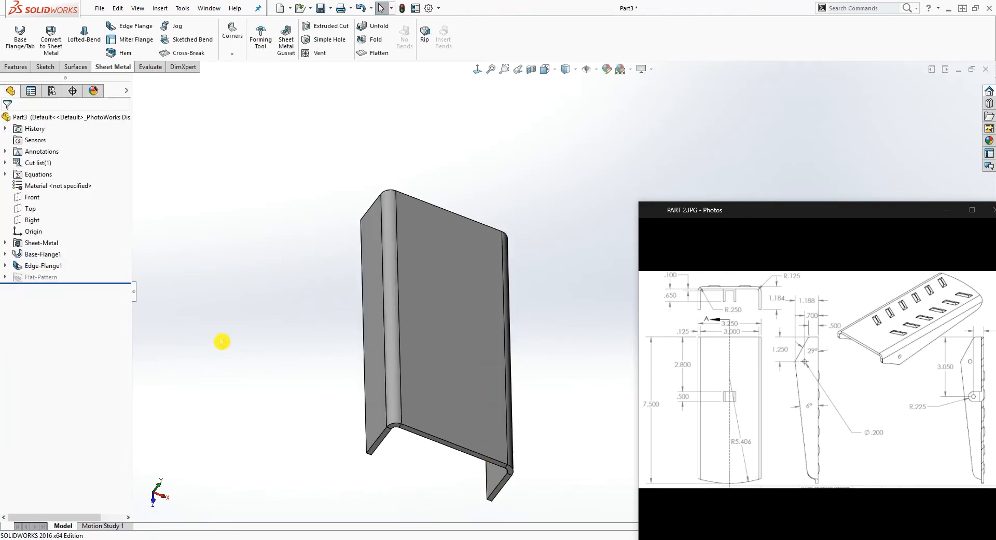
{"action": "middle_click_drag", "start_coordinate": [569, 284], "coordinate": [539, 306]}
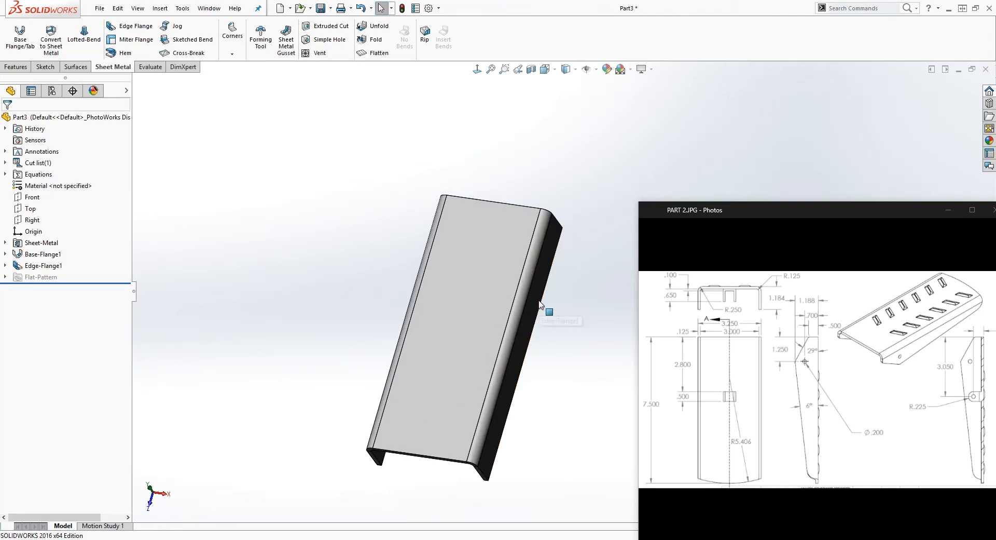
{"action": "middle_click_drag", "start_coordinate": [533, 357], "coordinate": [536, 301]}
{"action": "left_click", "coordinate": [374, 459]}
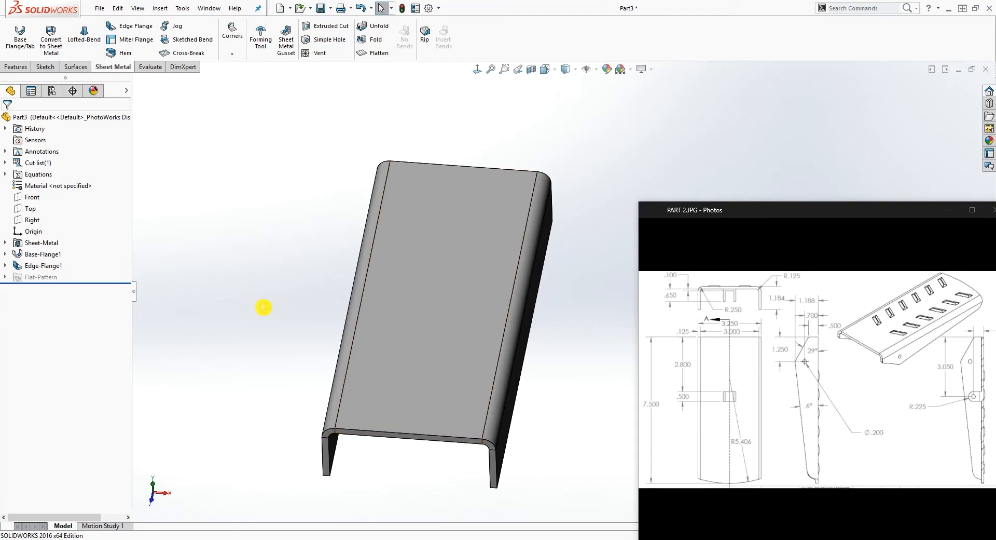
{"action": "middle_click_drag", "start_coordinate": [341, 455], "coordinate": [416, 369]}
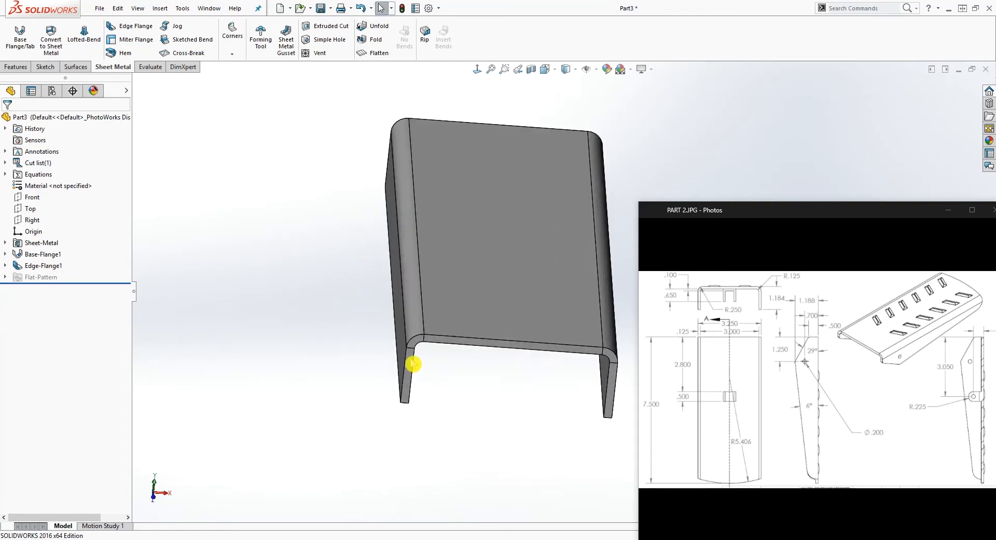
{"action": "left_click", "coordinate": [476, 71]}
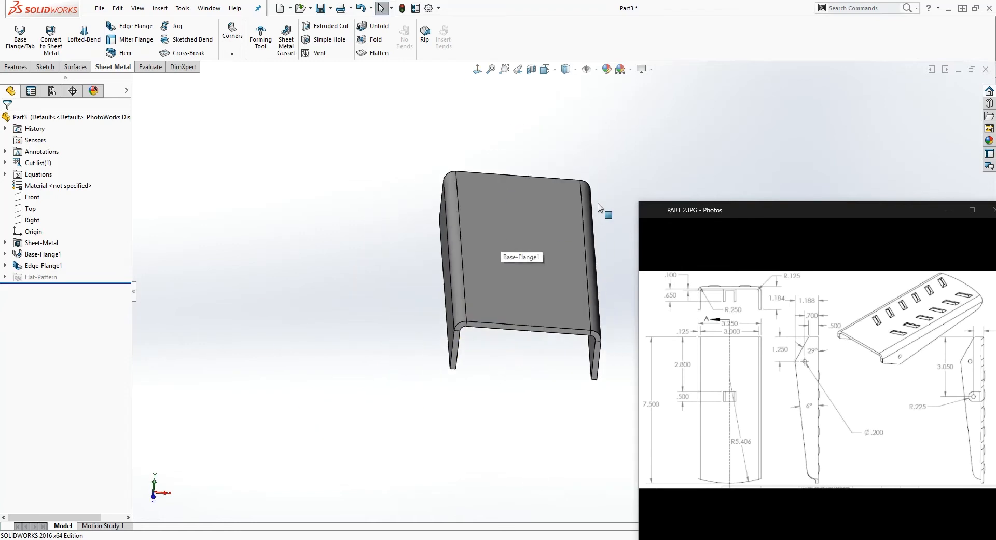
{"action": "scroll", "coordinate": [587, 228], "scroll_direction": "down", "scroll_amount": 2}
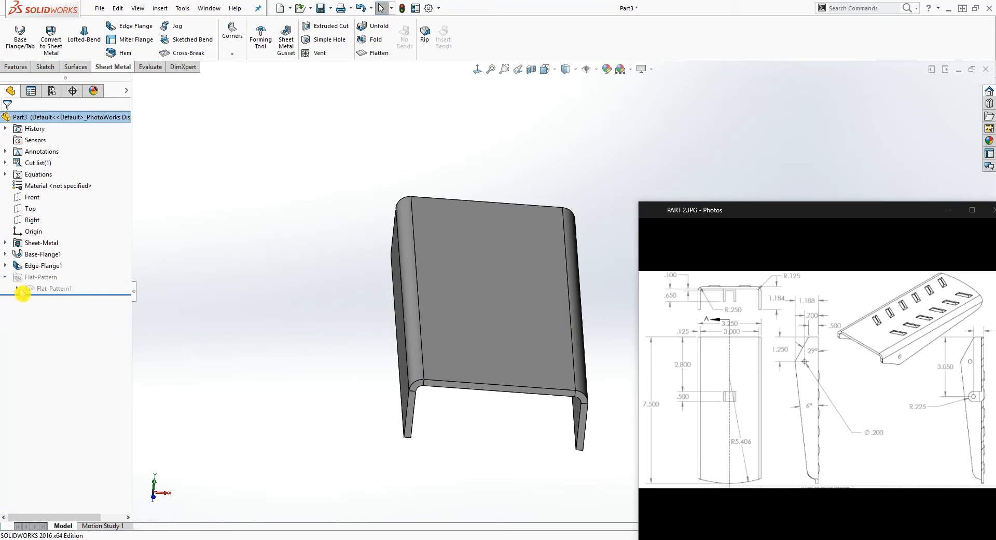
Unsuppress the flat pattern to examine the unfolded part and its bend lines, and suppress it again
{"action": "left_click", "coordinate": [5, 277]}
{"action": "left_click", "coordinate": [61, 290]}
{"action": "right_click", "coordinate": [61, 292]}
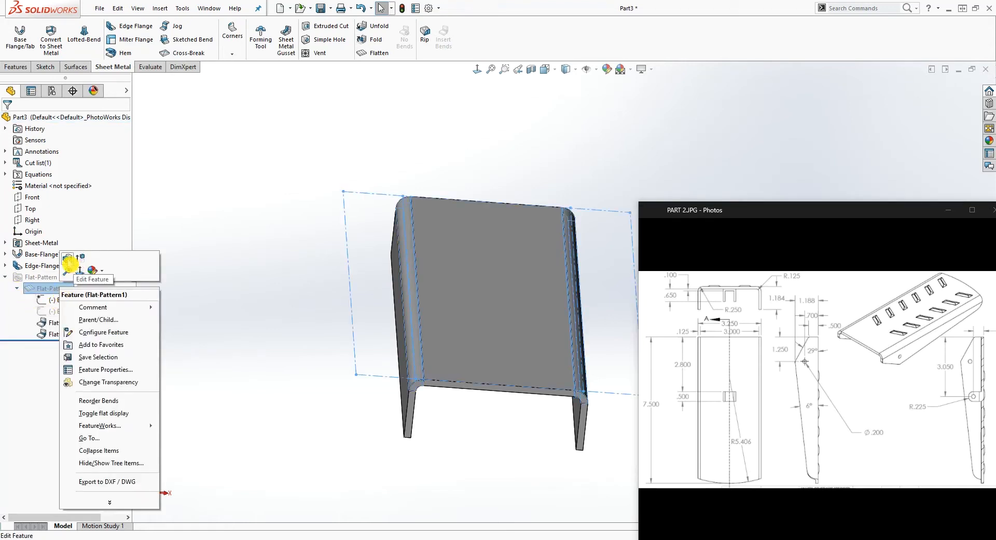
{"action": "left_click", "coordinate": [87, 265]}
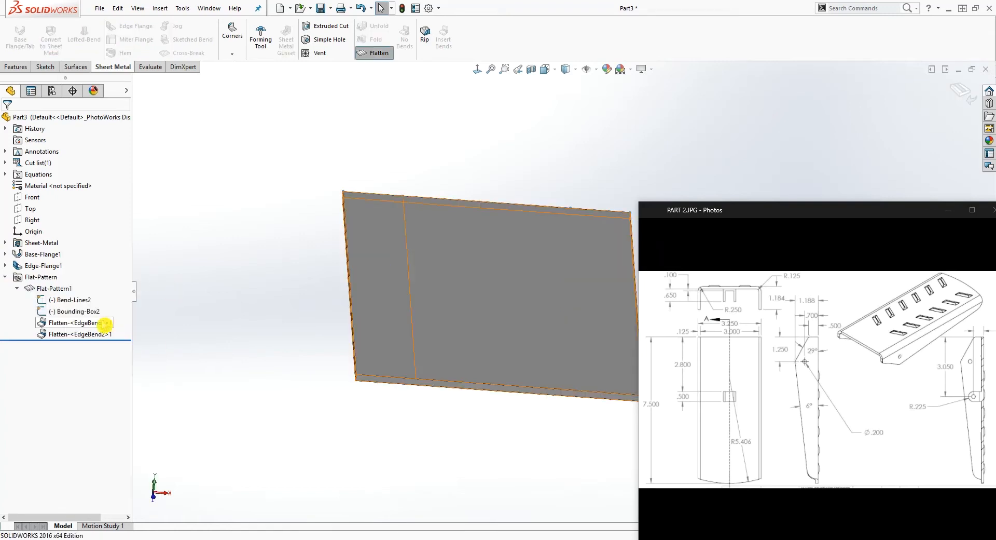
{"action": "scroll", "coordinate": [527, 334], "scroll_direction": "up", "scroll_amount": 5}
{"action": "scroll", "coordinate": [606, 281], "scroll_direction": "down", "scroll_amount": 6}
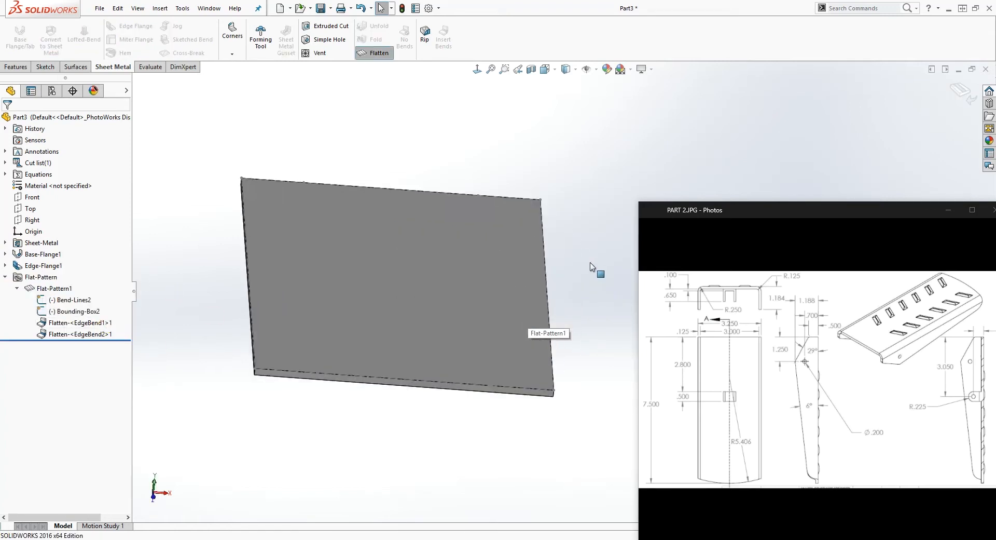
{"action": "middle_click_drag", "start_coordinate": [556, 246], "coordinate": [549, 323]}
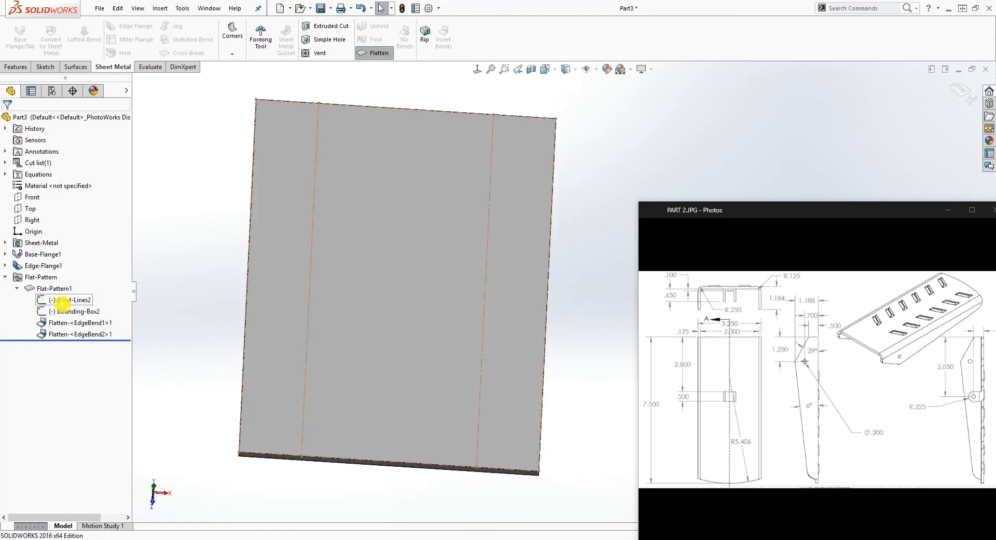
{"action": "right_click", "coordinate": [47, 288]}
{"action": "left_click", "coordinate": [65, 267]}
{"action": "middle_click_drag", "start_coordinate": [233, 240], "coordinate": [468, 272]}
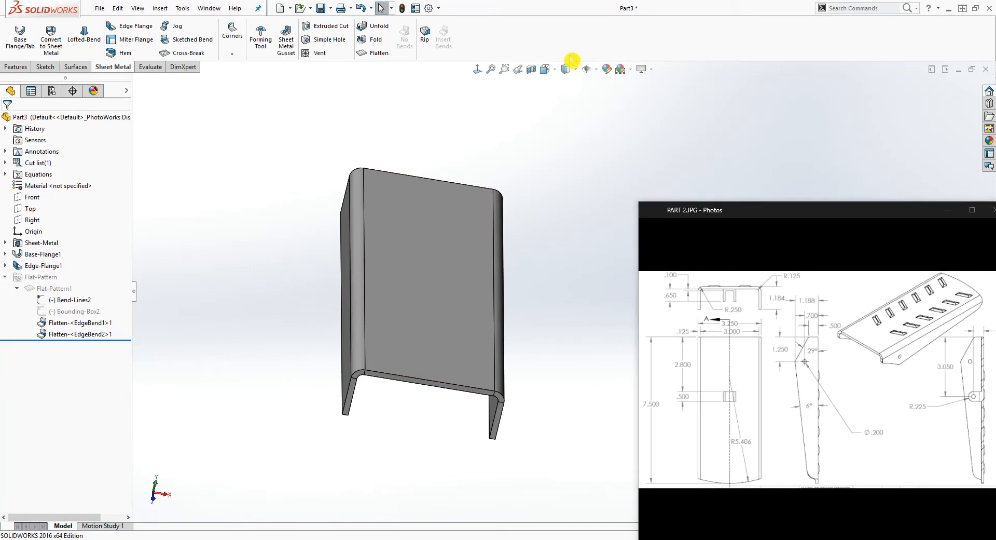
{"action": "left_click", "coordinate": [30, 208]}
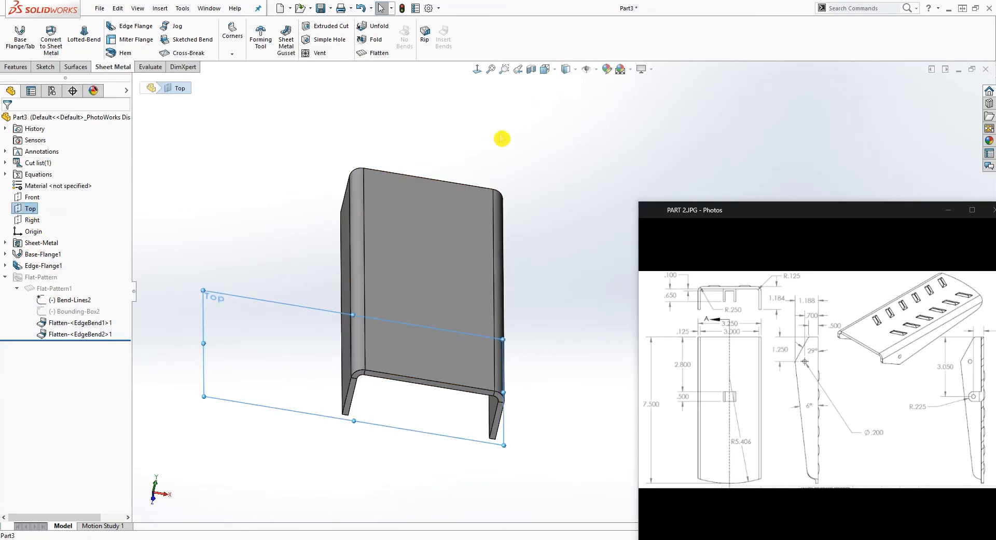
{"action": "left_click", "coordinate": [478, 71]}
{"action": "scroll", "coordinate": [646, 163], "scroll_direction": "up", "scroll_amount": 7}
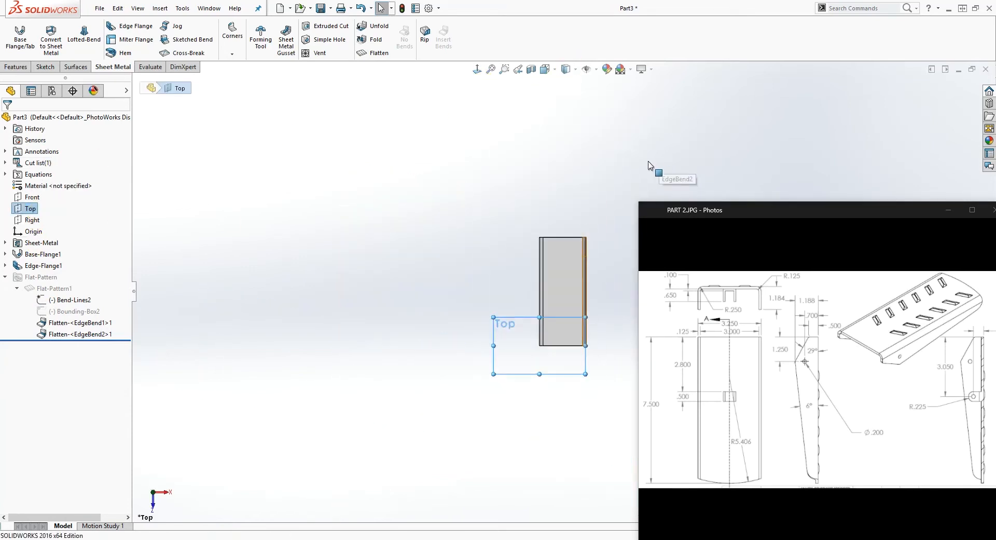
{"action": "scroll", "coordinate": [655, 159], "scroll_direction": "down", "scroll_amount": 4}
{"action": "scroll", "coordinate": [494, 409], "scroll_direction": "up", "scroll_amount": 3}
{"action": "scroll", "coordinate": [567, 404], "scroll_direction": "down", "scroll_amount": 2}
{"action": "middle_click_drag", "start_coordinate": [569, 407], "coordinate": [594, 347]}
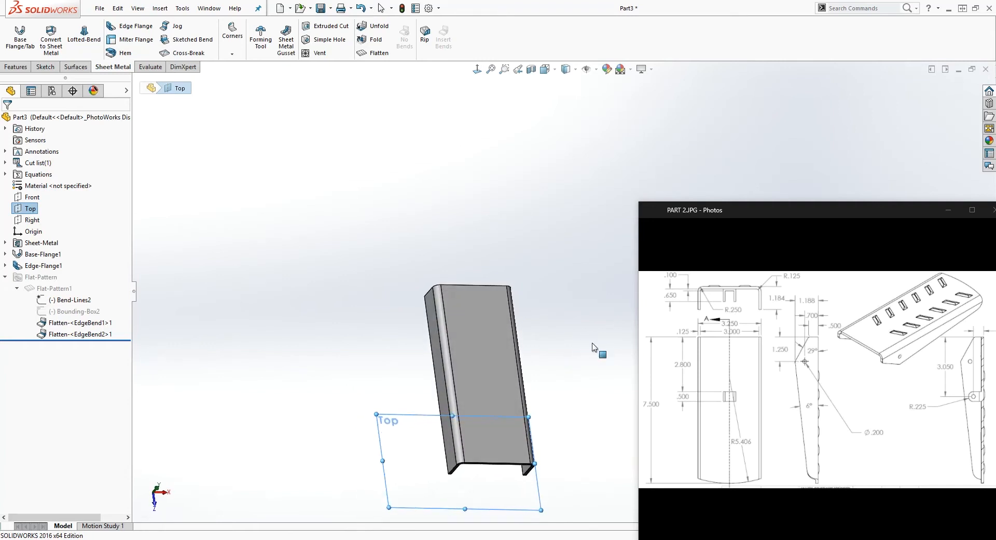
{"action": "left_click", "coordinate": [477, 71]}
{"action": "scroll", "coordinate": [595, 203], "scroll_direction": "up", "scroll_amount": 4}
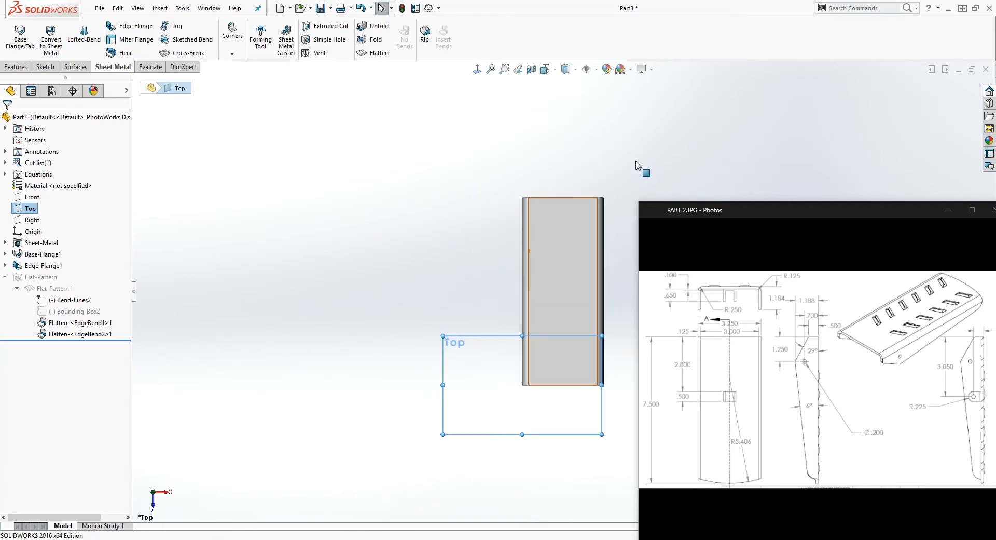
{"action": "scroll", "coordinate": [613, 220], "scroll_direction": "down", "scroll_amount": 3}
Start a sketch on the outer face of the edge flange on the plate's +X side
{"action": "middle_click_drag", "start_coordinate": [613, 220], "coordinate": [524, 342]}
{"action": "scroll", "coordinate": [550, 347], "scroll_direction": "up", "scroll_amount": 4}
{"action": "left_click", "coordinate": [550, 155]}
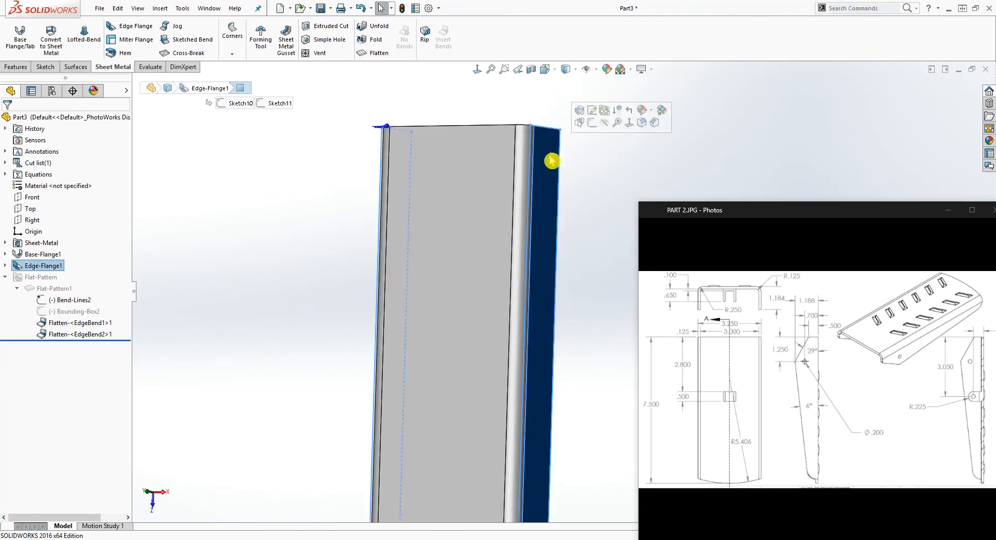
{"action": "left_click", "coordinate": [47, 91]}
{"action": "left_click", "coordinate": [46, 67]}
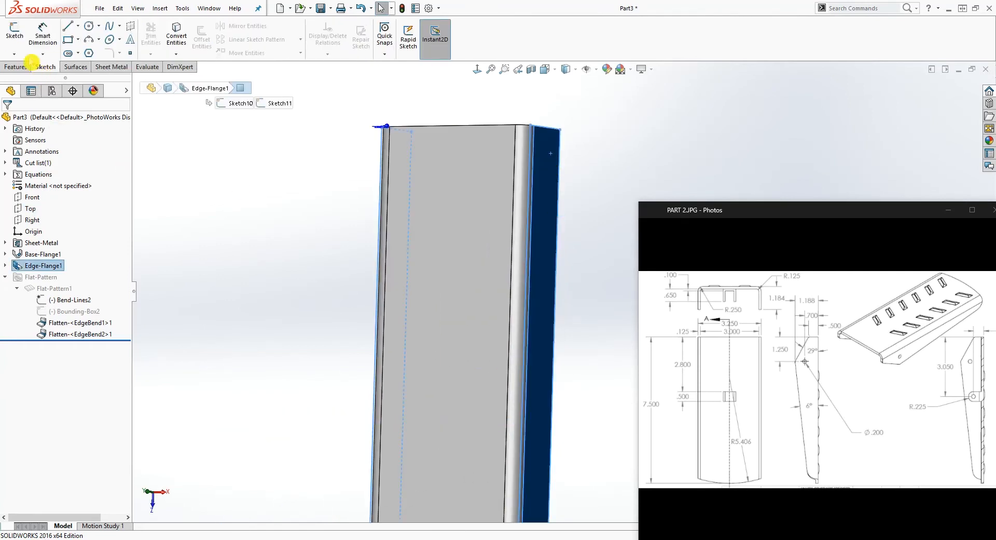
{"action": "left_click", "coordinate": [16, 30]}
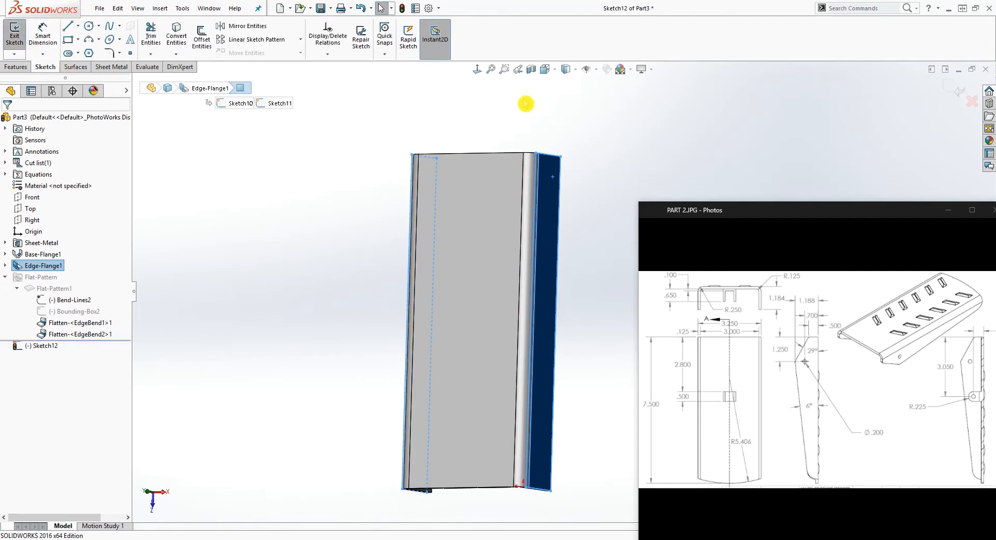
Sketch two connected lines along the flange face, meeting near its free edge about 2.97 in from the origin end
{"action": "key", "text": "l"}
{"action": "left_click", "coordinate": [551, 156]}
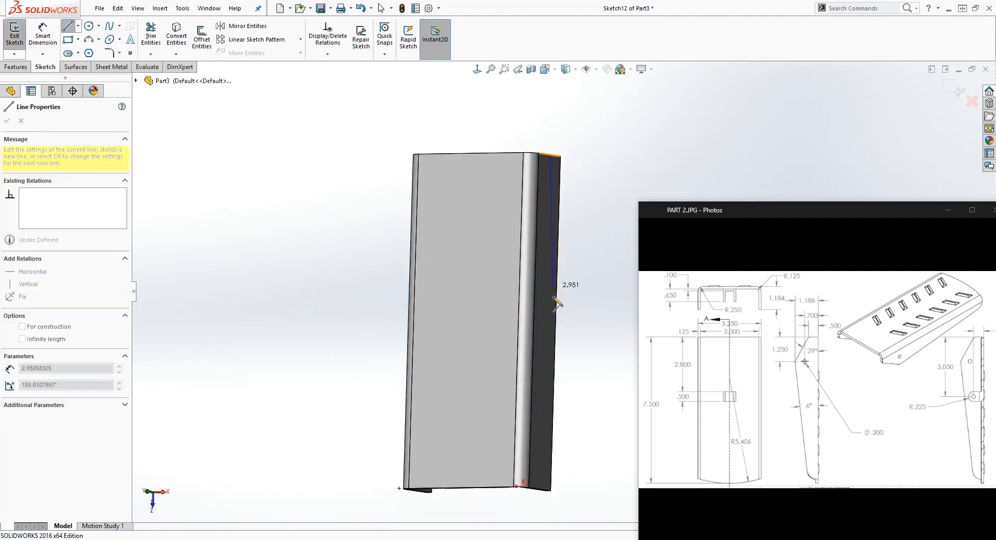
{"action": "left_click", "coordinate": [553, 357]}
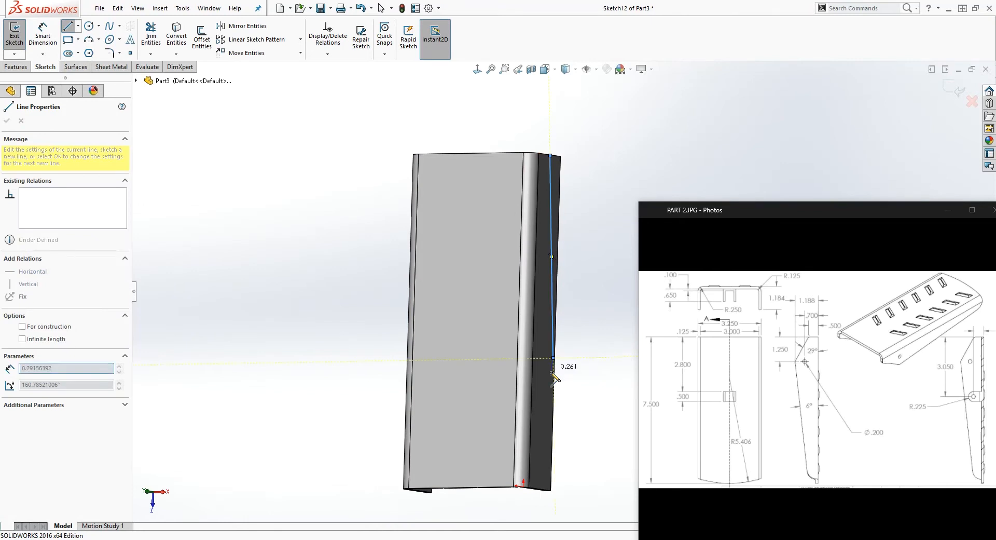
{"action": "left_click", "coordinate": [537, 485]}
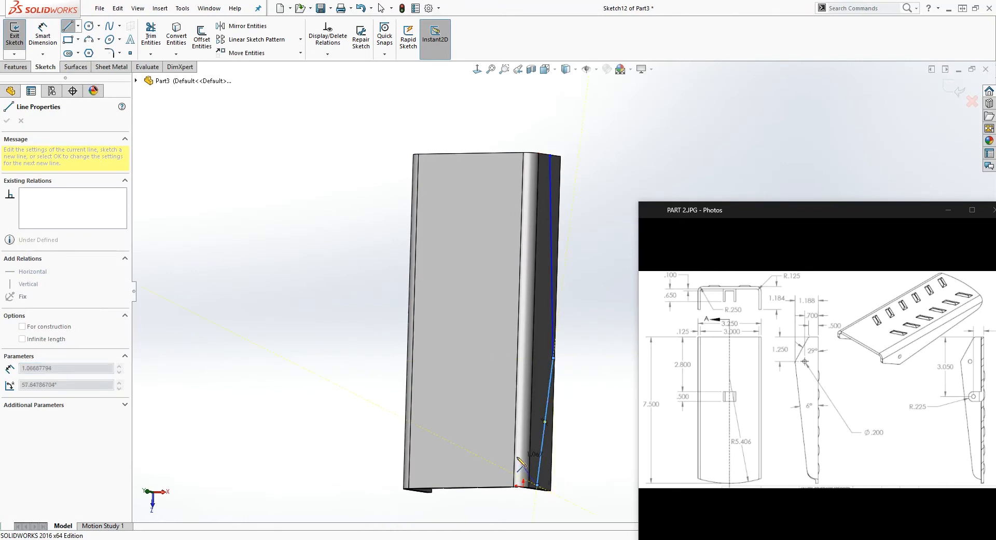
{"action": "key", "text": "Escape"}
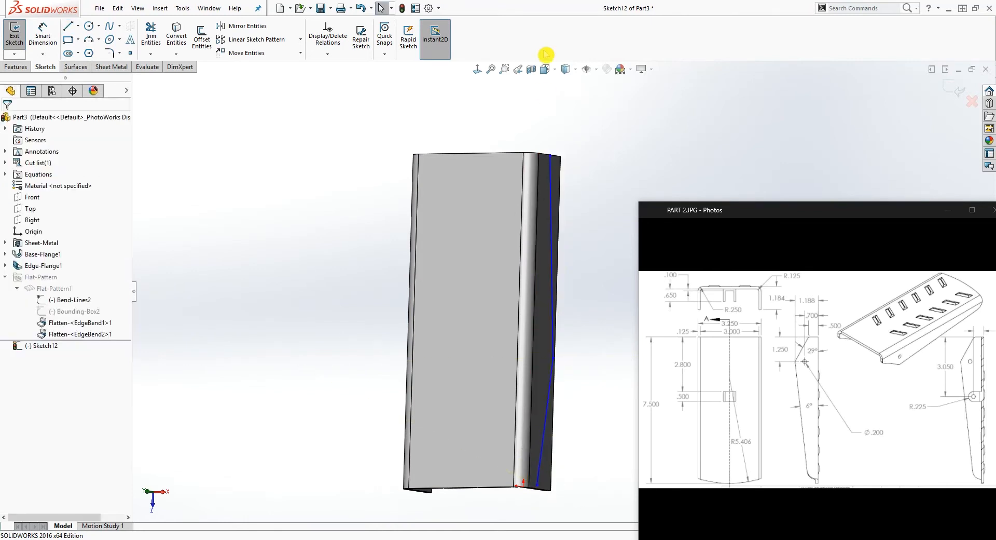
Move the outer endpoints of both lines onto the flange's two short end edges, at about equal height
{"action": "left_click", "coordinate": [477, 69]}
{"action": "scroll", "coordinate": [490, 276], "scroll_direction": "up", "scroll_amount": 11}
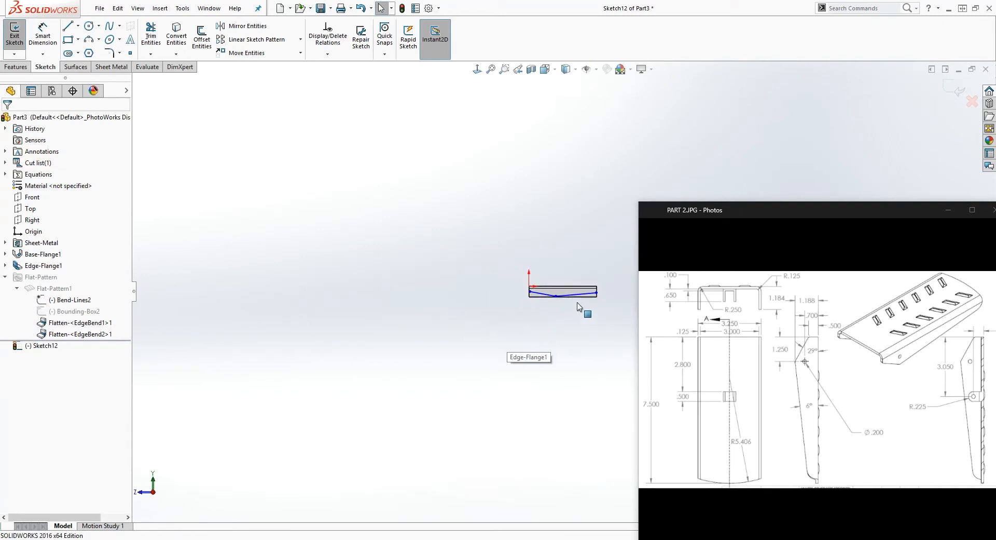
{"action": "scroll", "coordinate": [606, 297], "scroll_direction": "down", "scroll_amount": 5}
{"action": "scroll", "coordinate": [569, 295], "scroll_direction": "down", "scroll_amount": 3}
{"action": "scroll", "coordinate": [540, 294], "scroll_direction": "down", "scroll_amount": 2}
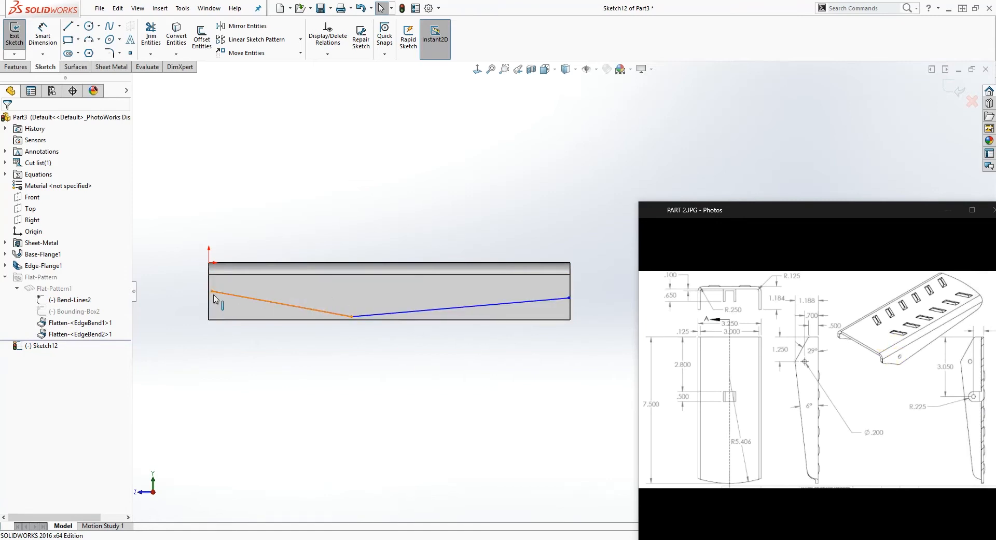
{"action": "scroll", "coordinate": [213, 298], "scroll_direction": "down", "scroll_amount": 1}
{"action": "mouse_move", "coordinate": [230, 291]}
{"action": "left_mouse_down"}
{"action": "mouse_move", "coordinate": [218, 293]}
{"action": "mouse_move", "coordinate": [225, 288]}
{"action": "left_mouse_up"}
{"action": "scroll", "coordinate": [330, 346], "scroll_direction": "up", "scroll_amount": 3}
{"action": "scroll", "coordinate": [618, 296], "scroll_direction": "down", "scroll_amount": 5}
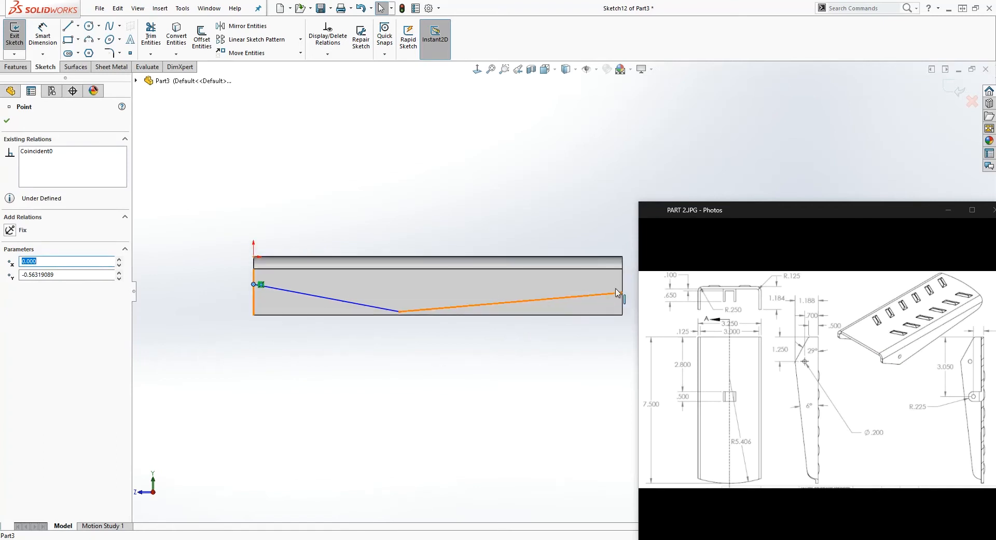
{"action": "left_click_drag", "start_coordinate": [613, 301], "coordinate": [615, 283]}
{"action": "left_click", "coordinate": [542, 364]}
{"action": "scroll", "coordinate": [528, 362], "scroll_direction": "up", "scroll_amount": 6}
{"action": "scroll", "coordinate": [418, 288], "scroll_direction": "down", "scroll_amount": 1}
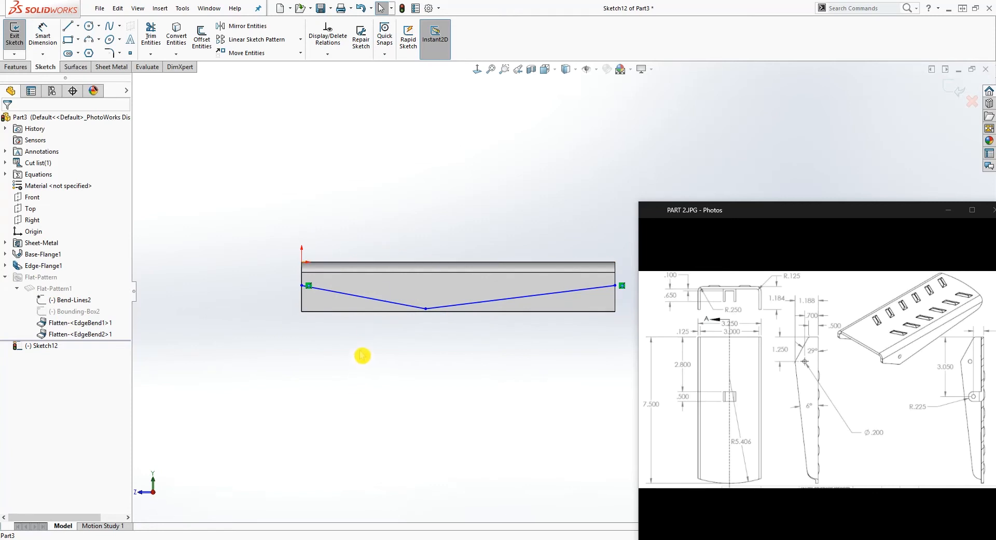
Dimension the lengthwise distance from the line endpoint at the origin end to the lines' shared vertex as 1.25 in
{"action": "right_click_drag", "start_coordinate": [365, 415], "coordinate": [338, 256]}
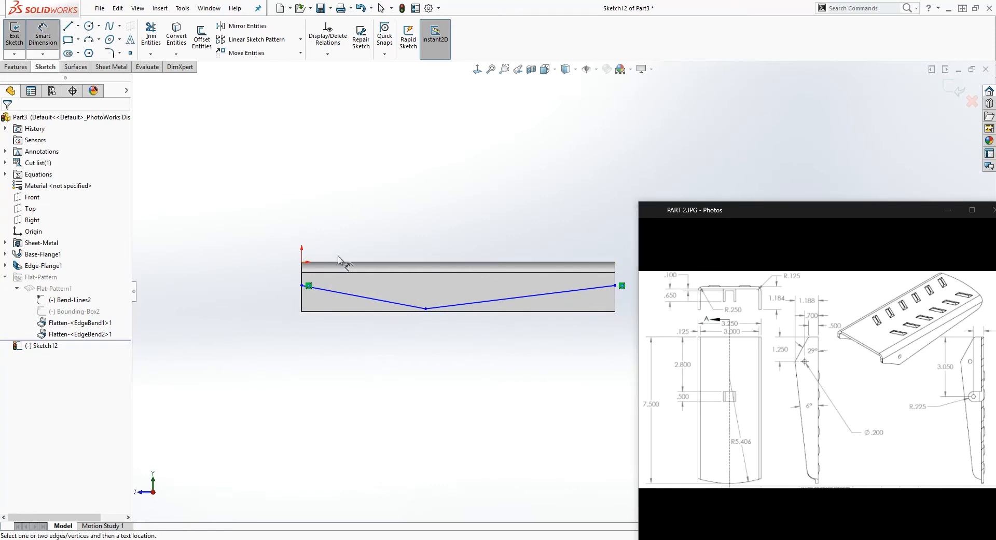
{"action": "left_click", "coordinate": [301, 285]}
{"action": "left_click", "coordinate": [426, 310]}
{"action": "left_click", "coordinate": [405, 359]}
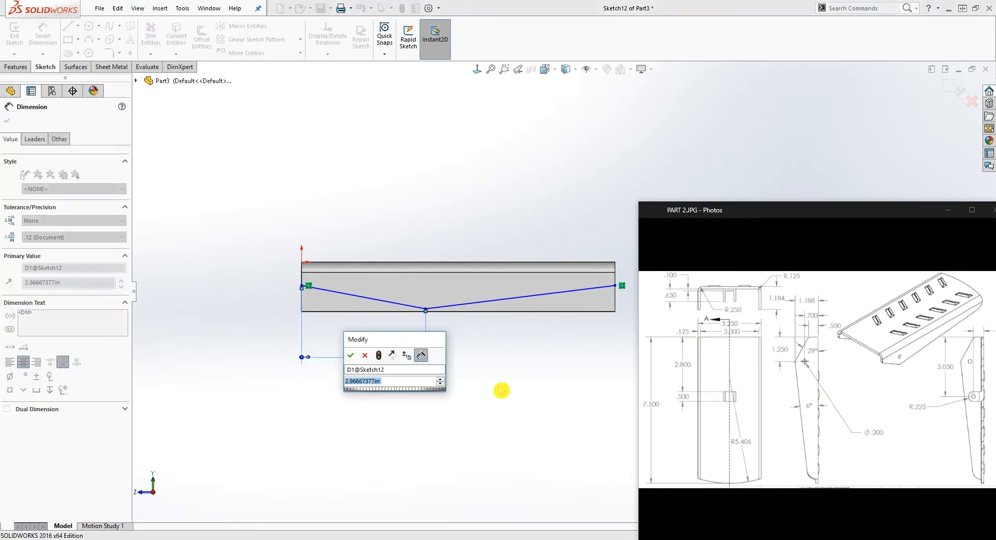
{"action": "type", "text": "1.25"}
{"action": "key", "text": "Return"}
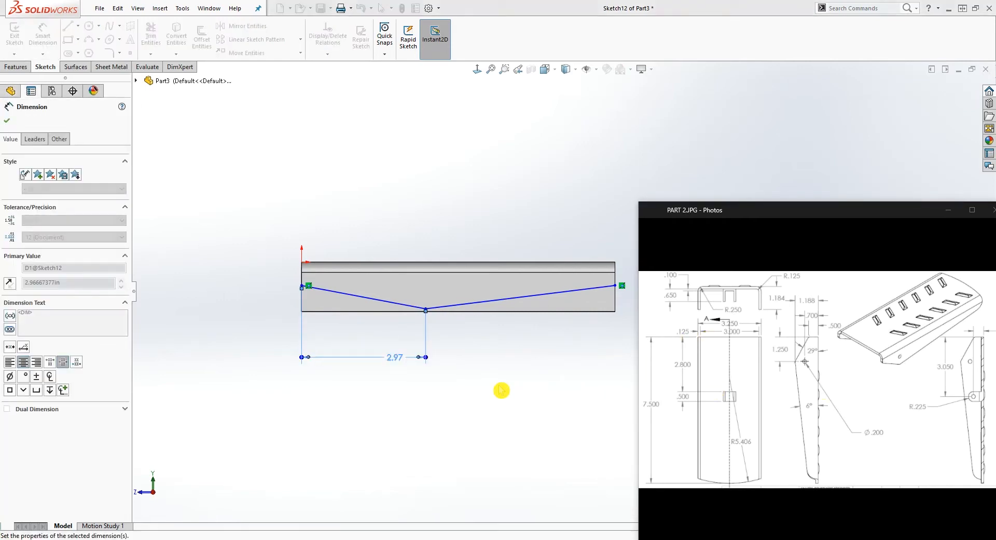
Dimension the angle between the plate's outer long edge and the longer sketch line as 6 degrees
{"action": "key", "text": "Escape"}
{"action": "left_click", "coordinate": [499, 349]}
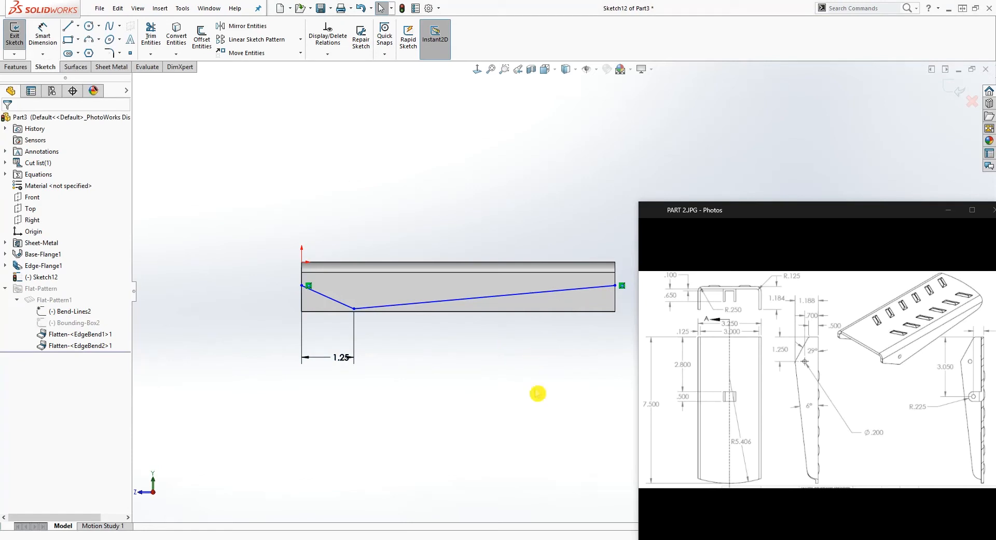
{"action": "right_click_drag", "start_coordinate": [527, 383], "coordinate": [530, 356]}
{"action": "scroll", "coordinate": [590, 283], "scroll_direction": "down", "scroll_amount": 2}
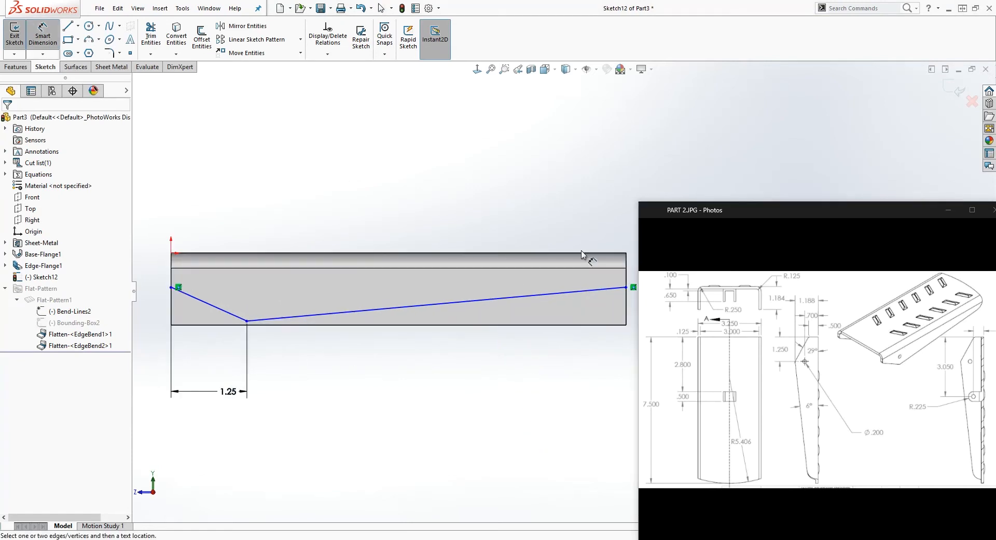
{"action": "left_click", "coordinate": [580, 252]}
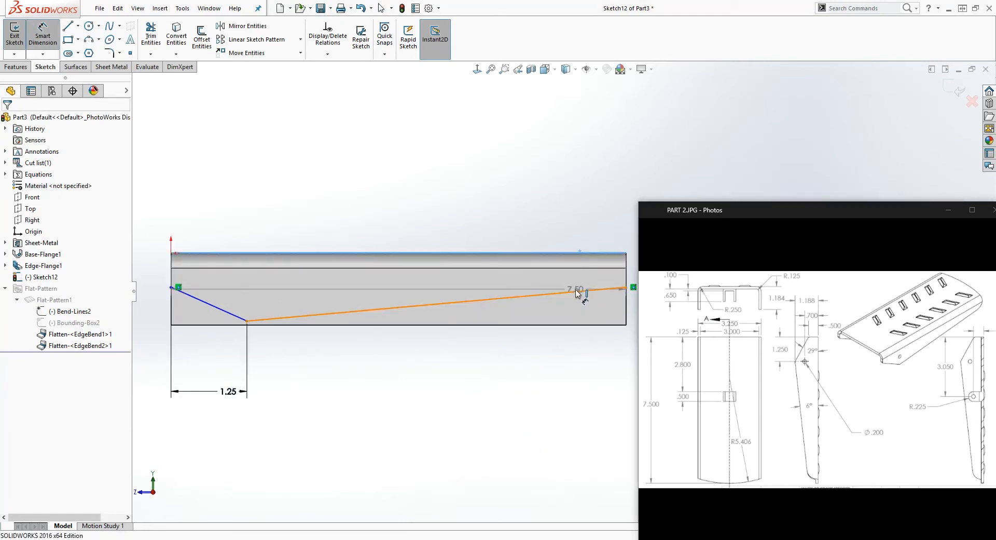
{"action": "left_click", "coordinate": [578, 291]}
{"action": "left_click", "coordinate": [548, 283]}
{"action": "key", "text": "Return"}
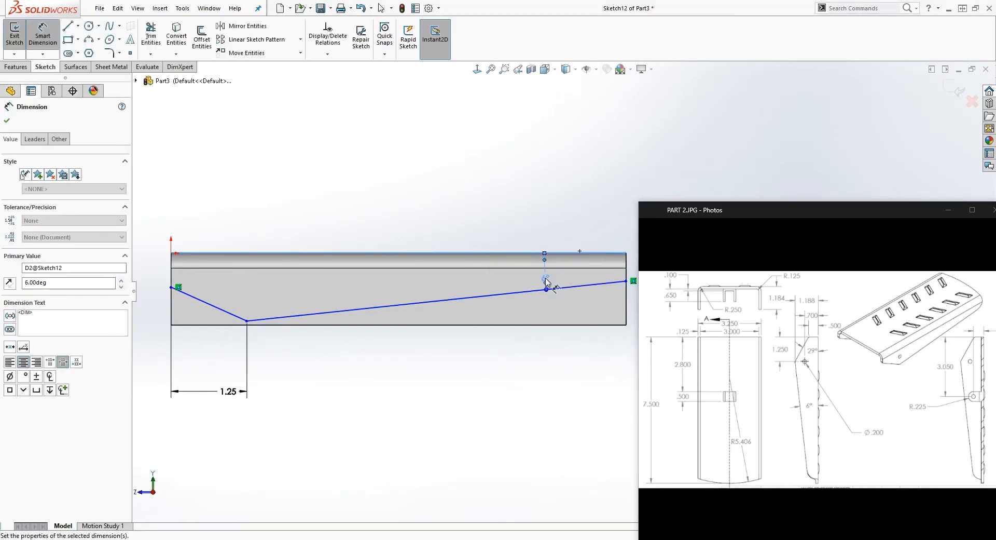
{"action": "key", "text": "Escape"}
{"action": "scroll", "coordinate": [570, 292], "scroll_direction": "up", "scroll_amount": 1}
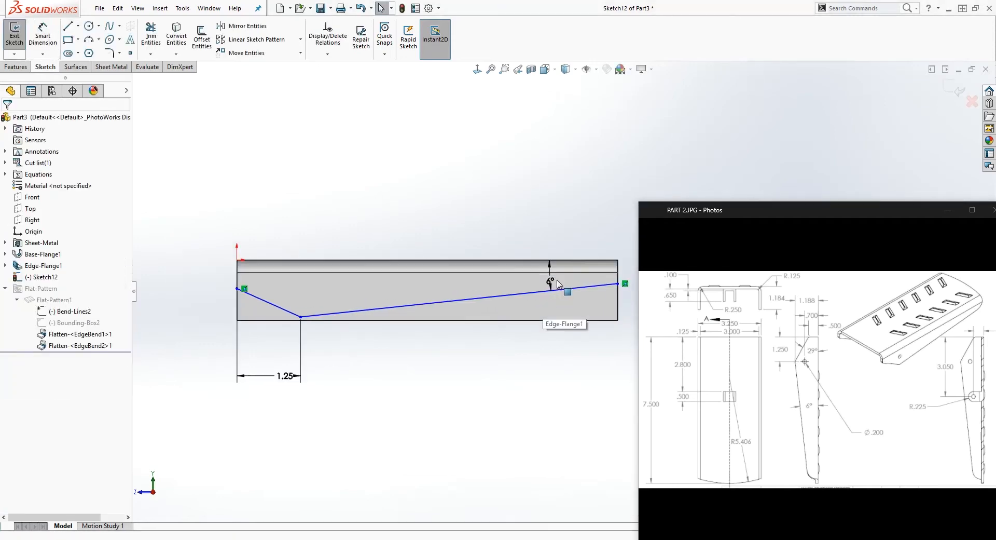
Dimension the distance from the plate's outer long edge to the line endpoint at the origin end as 0.50 in
{"action": "right_click_drag", "start_coordinate": [303, 415], "coordinate": [295, 382]}
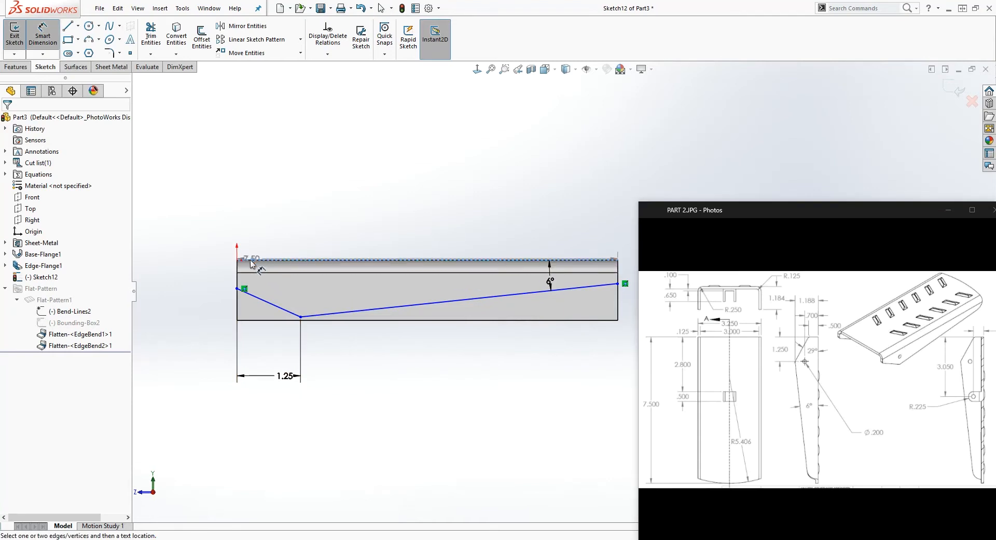
{"action": "left_click", "coordinate": [237, 288]}
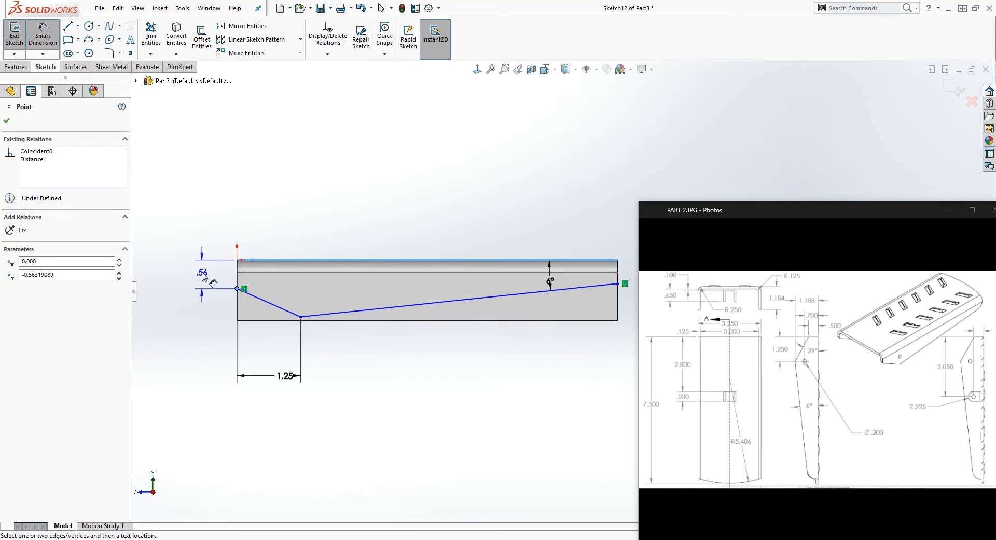
{"action": "left_click", "coordinate": [204, 277]}
{"action": "key", "text": "Return"}
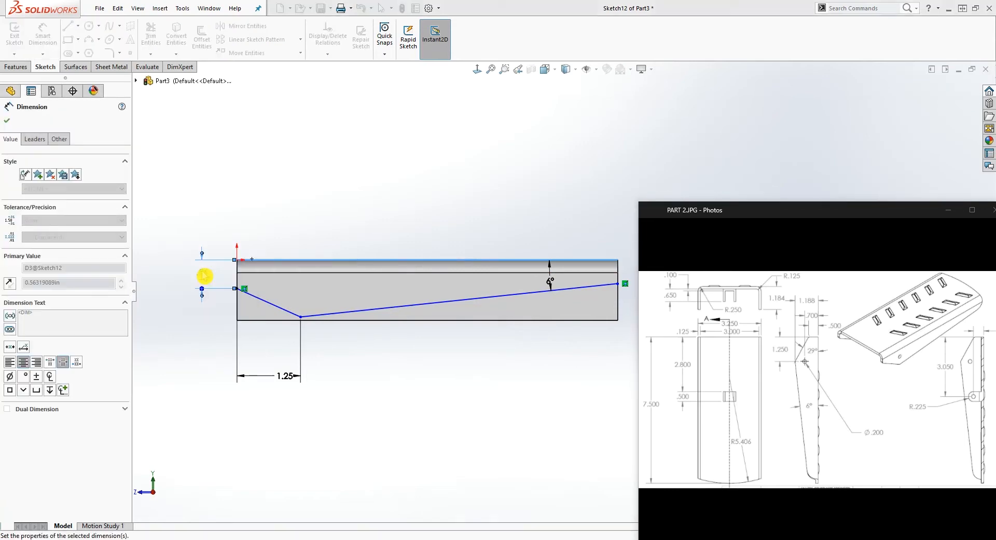
{"action": "key", "text": "Escape"}
Dimension the angle between the plate's outer long edge and the shorter sketch line as 29 degrees
{"action": "right_click_drag", "start_coordinate": [349, 403], "coordinate": [337, 286]}
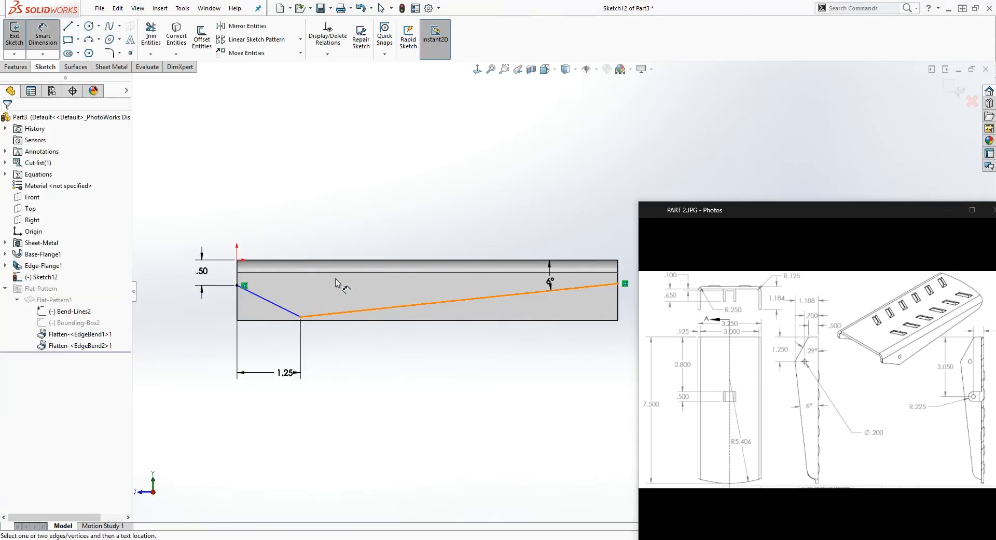
{"action": "left_click", "coordinate": [304, 260]}
{"action": "left_click", "coordinate": [272, 300]}
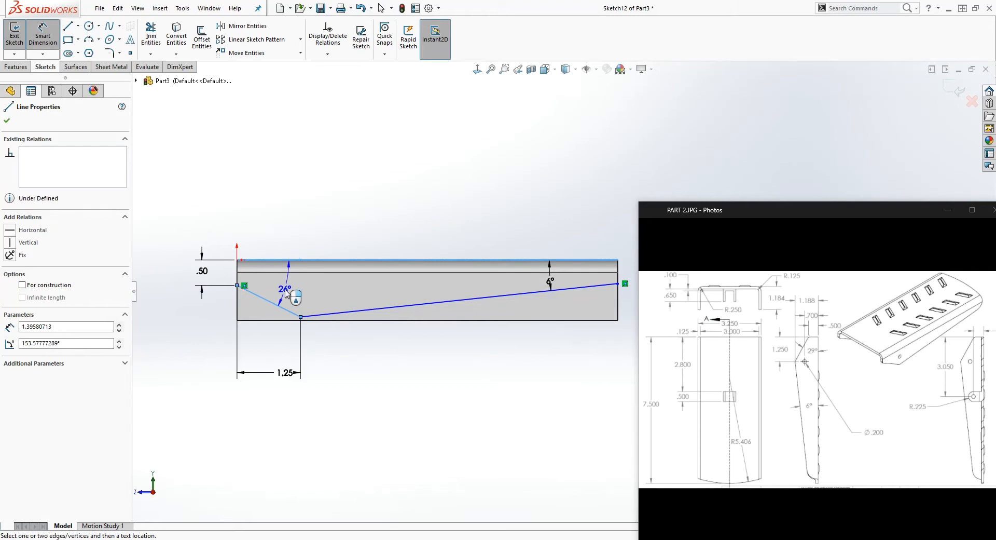
{"action": "left_click", "coordinate": [287, 291]}
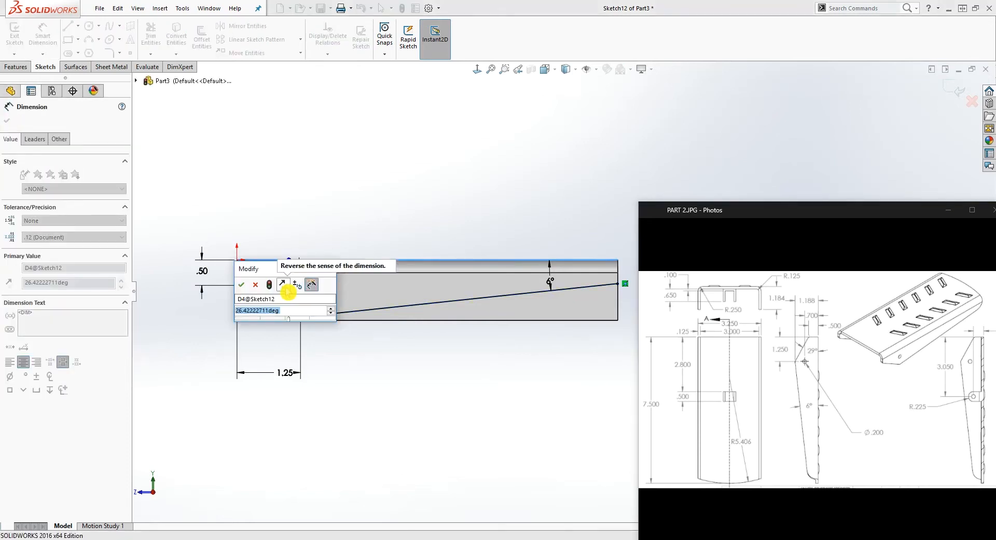
{"action": "type", "text": "2"}
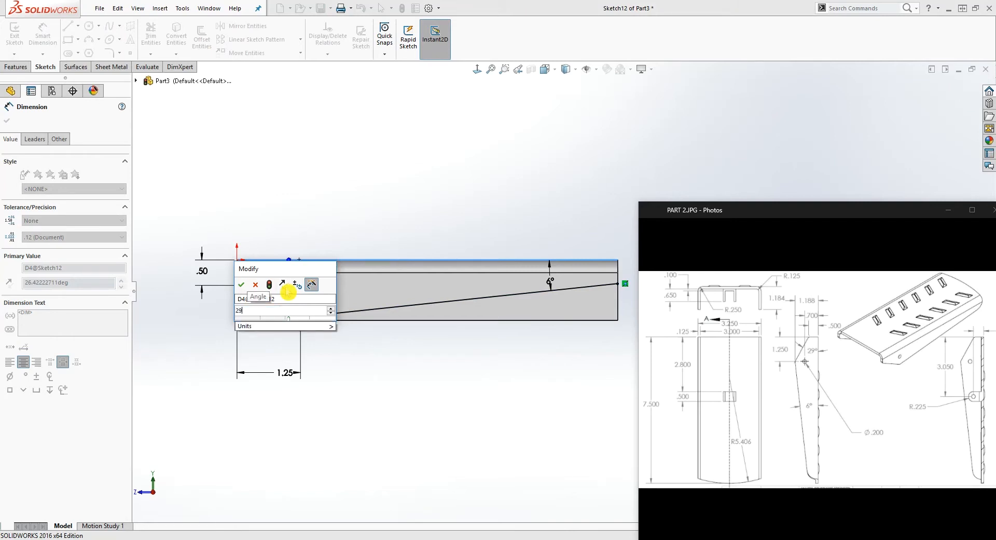
{"action": "type", "text": "9"}
{"action": "key", "text": "Return"}
{"action": "key", "text": "Escape"}
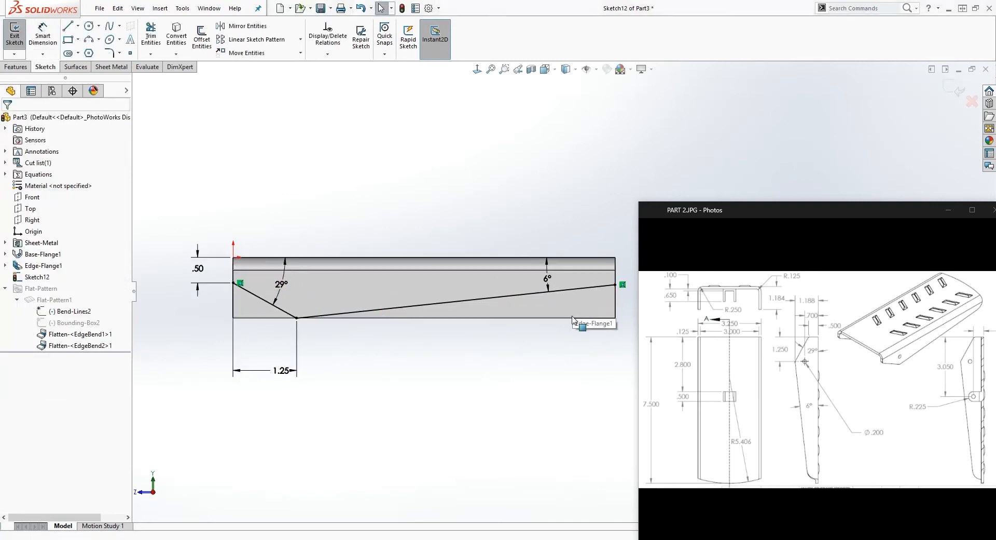
Close the profile beyond the flange's free edge with two vertical lines and a horizontal one, the origin-end vertical about 1.74 in long
{"action": "scroll", "coordinate": [573, 317], "scroll_direction": "up", "scroll_amount": 2}
{"action": "scroll", "coordinate": [571, 337], "scroll_direction": "down", "scroll_amount": 1}
{"action": "right_click_drag", "start_coordinate": [573, 430], "coordinate": [569, 381]}
{"action": "right_click_drag", "start_coordinate": [586, 347], "coordinate": [410, 336]}
{"action": "left_click", "coordinate": [603, 260]}
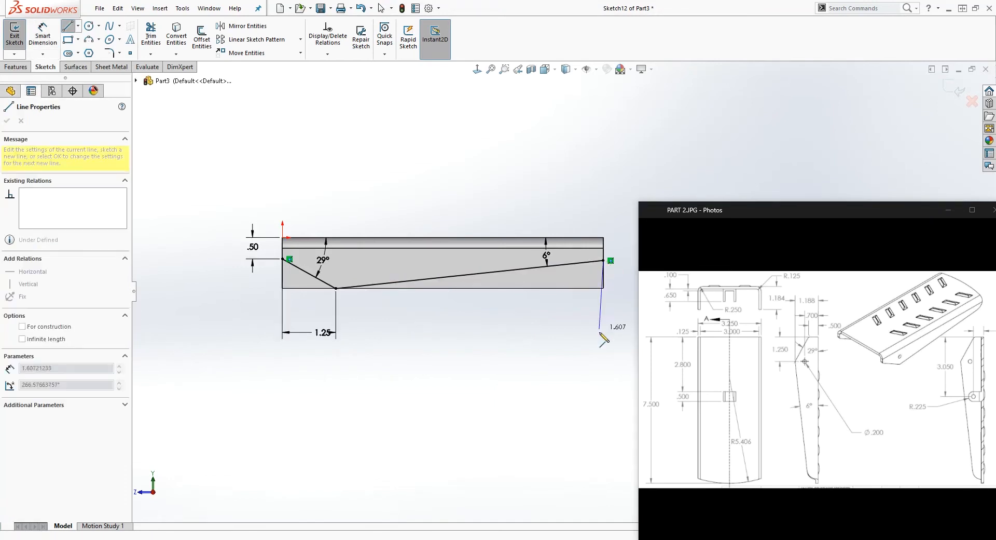
{"action": "left_click", "coordinate": [604, 332]}
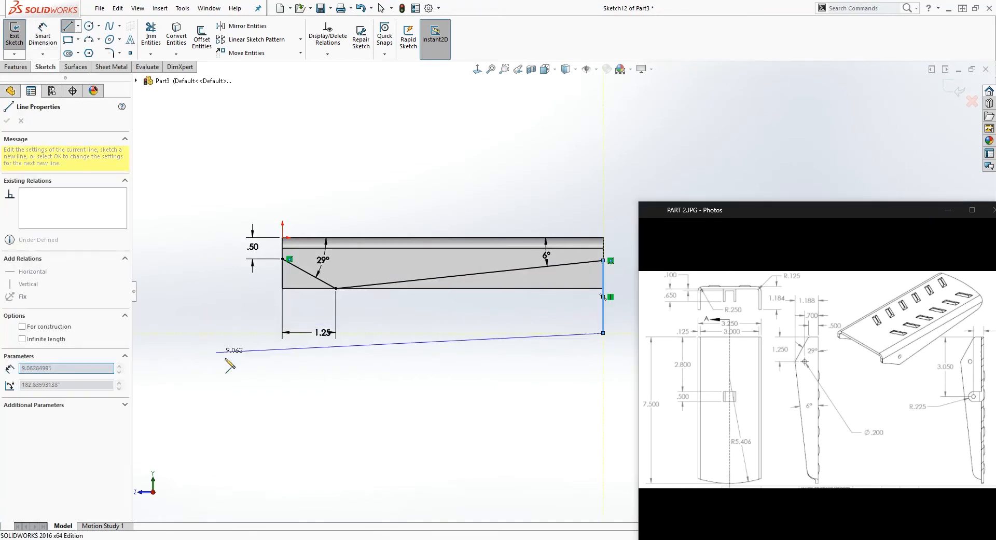
{"action": "left_click", "coordinate": [283, 333]}
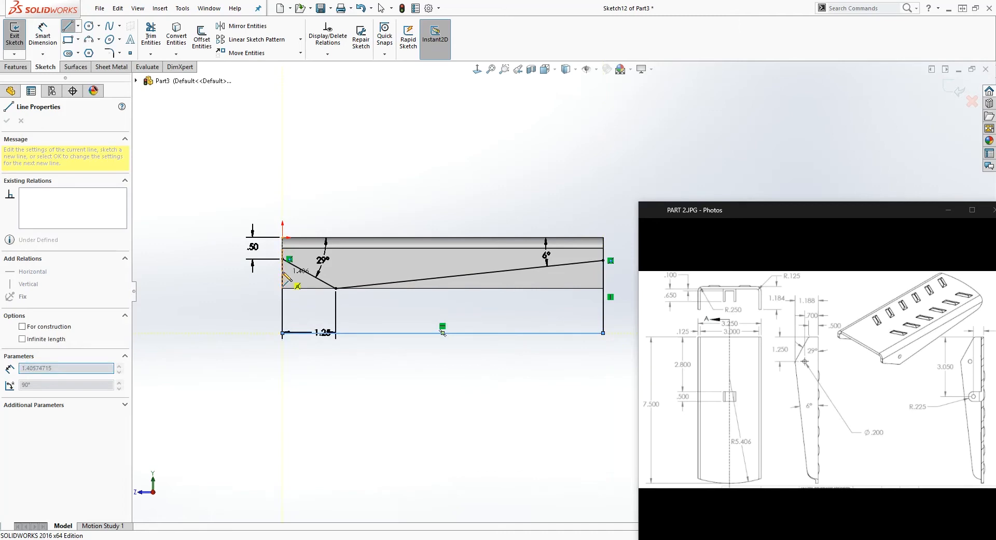
{"action": "key", "text": "Escape"}
{"action": "left_click", "coordinate": [584, 344]}
{"action": "right_click_drag", "start_coordinate": [455, 475], "coordinate": [441, 415]}
{"action": "key", "text": "Escape"}
Move the 1.25 in dimension closer to the flange and dimension the origin-end vertical closing line at its drawn length
{"action": "left_click", "coordinate": [322, 307]}
{"action": "right_click_drag", "start_coordinate": [329, 389], "coordinate": [306, 318]}
{"action": "left_click", "coordinate": [282, 319]}
{"action": "left_click", "coordinate": [242, 310]}
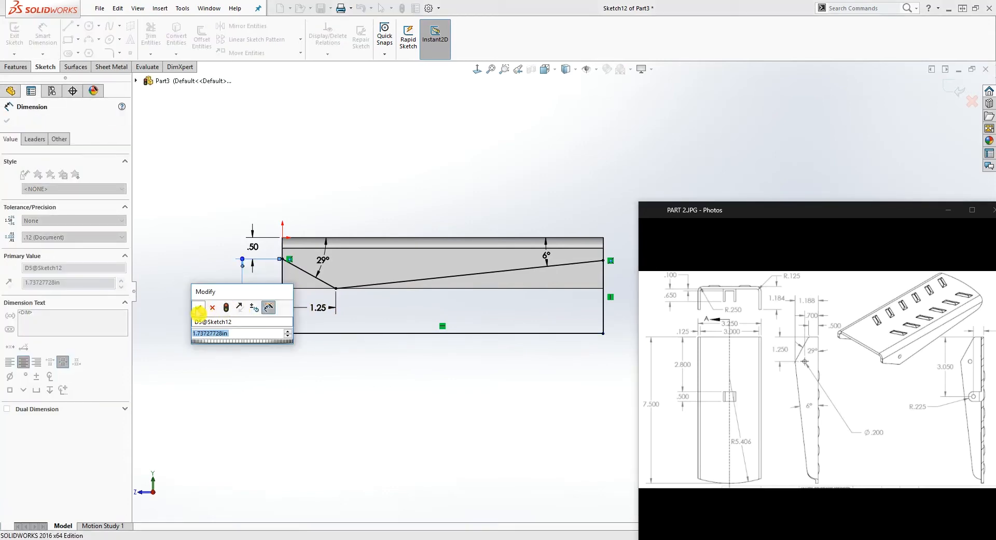
{"action": "left_click", "coordinate": [198, 308]}
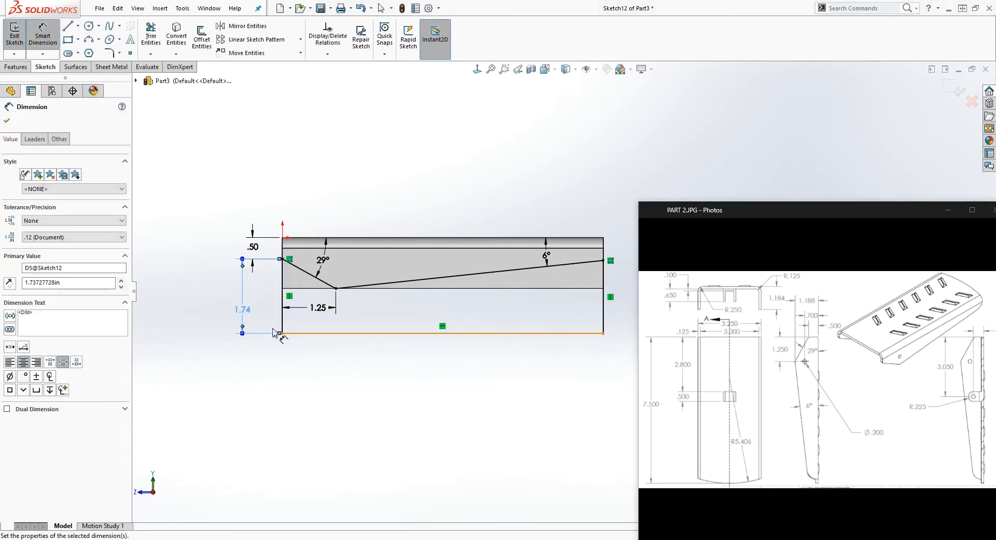
{"action": "key", "text": "Escape"}
{"action": "left_click", "coordinate": [281, 169]}
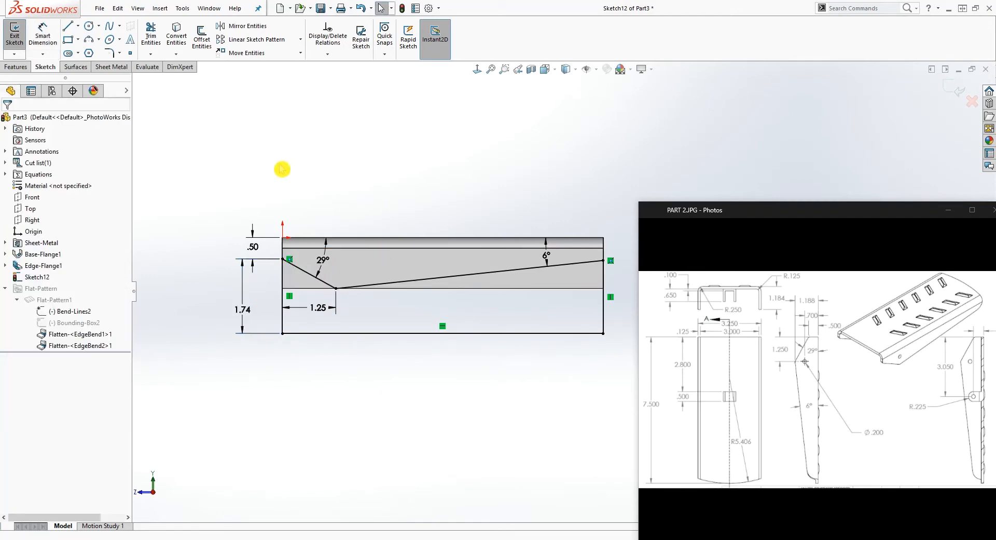
Cut-extrude the closed profile Through All so both side flanges are trimmed to the taper
{"action": "left_click", "coordinate": [18, 67]}
{"action": "left_click", "coordinate": [146, 47]}
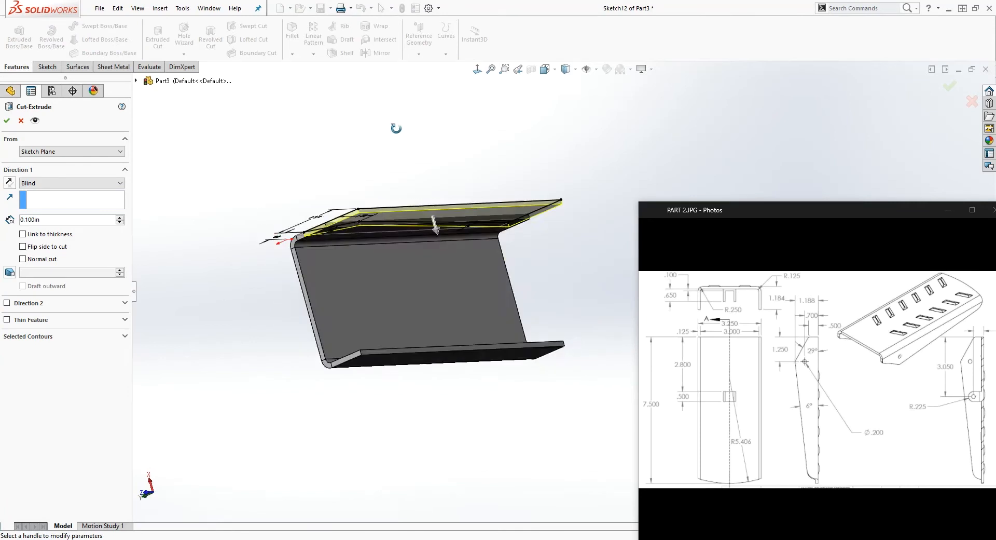
{"action": "left_click", "coordinate": [111, 183]}
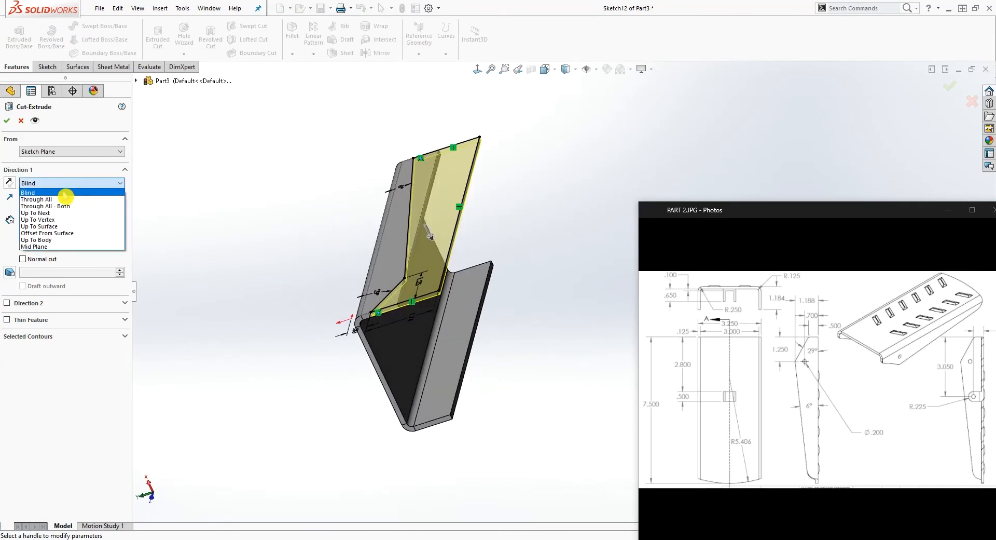
{"action": "left_click", "coordinate": [60, 197]}
{"action": "left_click", "coordinate": [8, 123]}
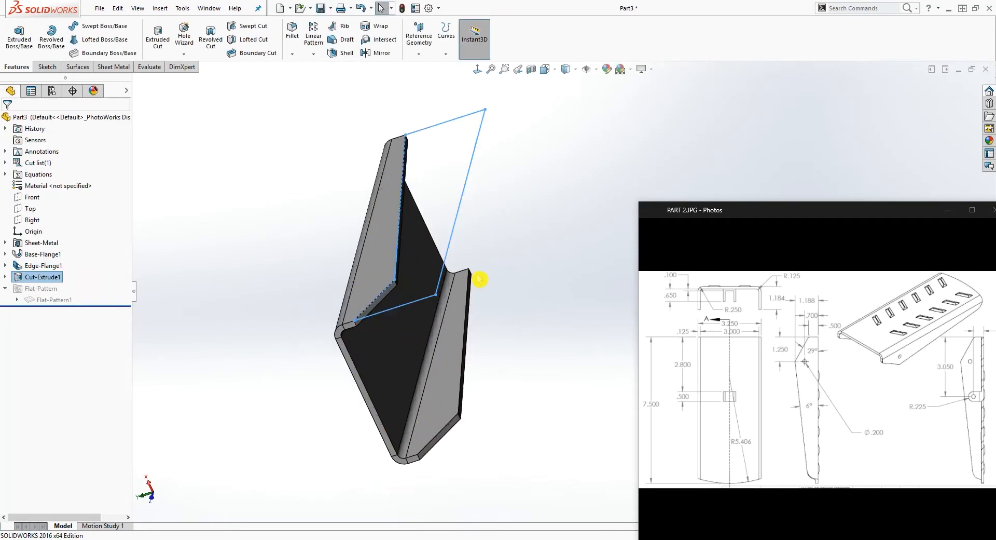
{"action": "left_click", "coordinate": [479, 279]}
Fillet the four short thickness edges at the peaks of both tapered flanges with a 0.125 in radius
{"action": "mouse_move", "coordinate": [487, 382]}
{"action": "middle_mouse_down"}
{"action": "mouse_move", "coordinate": [402, 278]}
{"action": "mouse_move", "coordinate": [462, 291]}
{"action": "mouse_move", "coordinate": [602, 350]}
{"action": "mouse_move", "coordinate": [553, 213]}
{"action": "mouse_move", "coordinate": [458, 216]}
{"action": "mouse_move", "coordinate": [456, 164]}
{"action": "middle_mouse_up"}
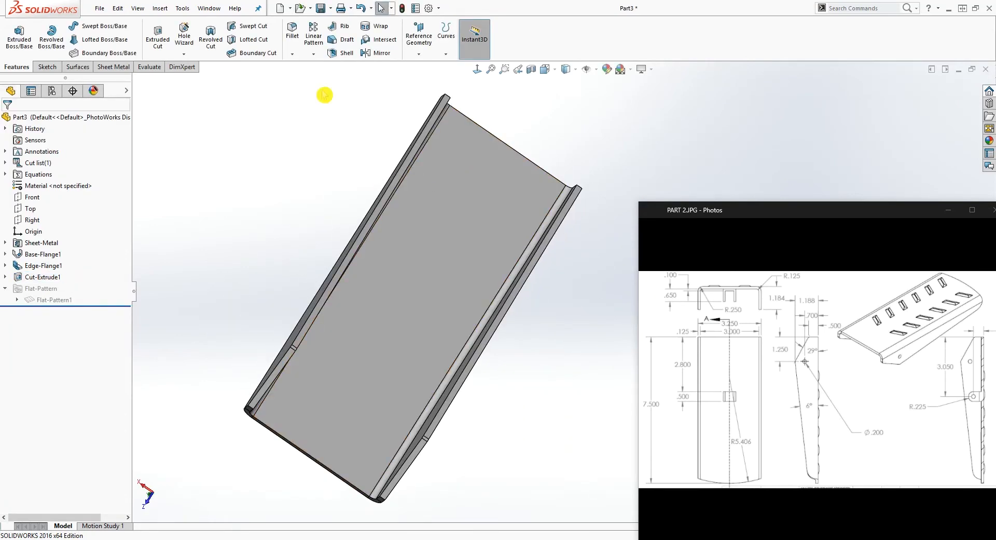
{"action": "left_click", "coordinate": [298, 31]}
{"action": "scroll", "coordinate": [330, 345], "scroll_direction": "down", "scroll_amount": 5}
{"action": "middle_click_drag", "start_coordinate": [329, 344], "coordinate": [269, 277]}
{"action": "scroll", "coordinate": [336, 366], "scroll_direction": "down", "scroll_amount": 3}
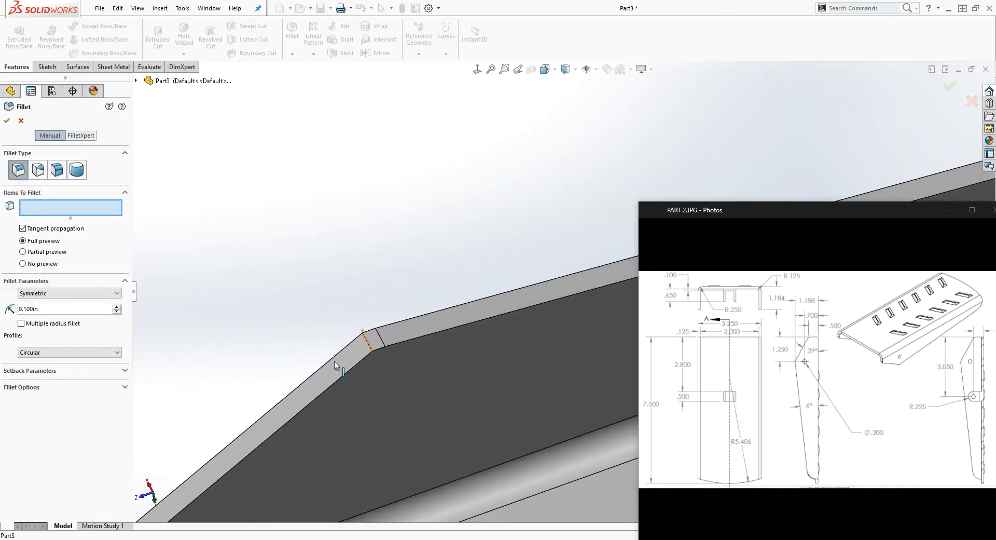
{"action": "left_click", "coordinate": [371, 349]}
{"action": "left_click", "coordinate": [383, 343]}
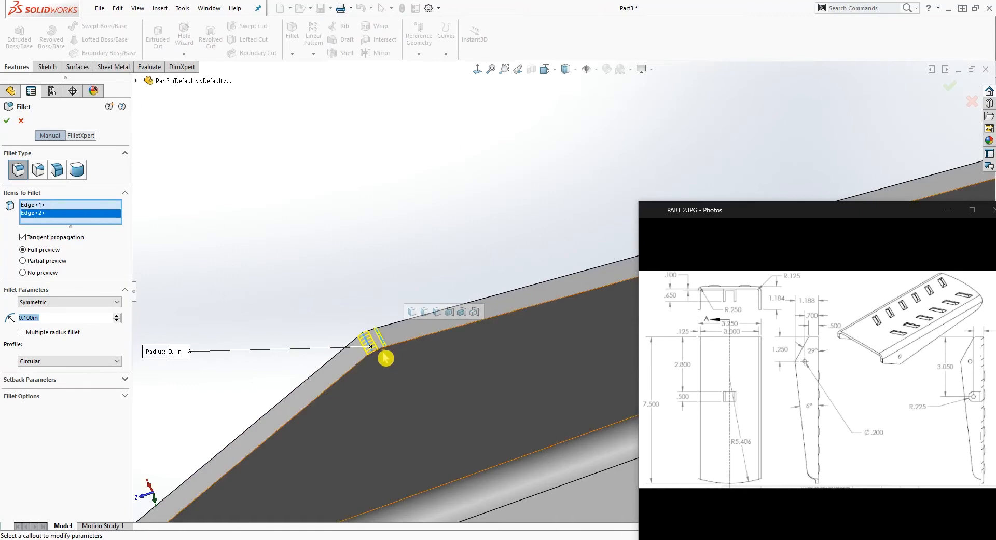
{"action": "scroll", "coordinate": [392, 367], "scroll_direction": "up", "scroll_amount": 7}
{"action": "scroll", "coordinate": [557, 403], "scroll_direction": "down", "scroll_amount": 4}
{"action": "scroll", "coordinate": [602, 372], "scroll_direction": "down", "scroll_amount": 2}
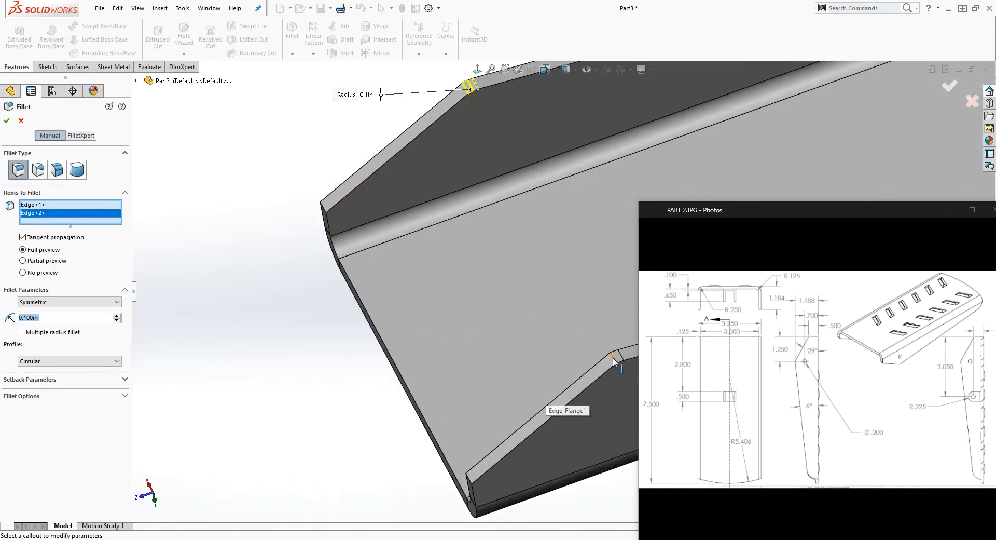
{"action": "left_click", "coordinate": [617, 362]}
{"action": "left_click", "coordinate": [621, 359]}
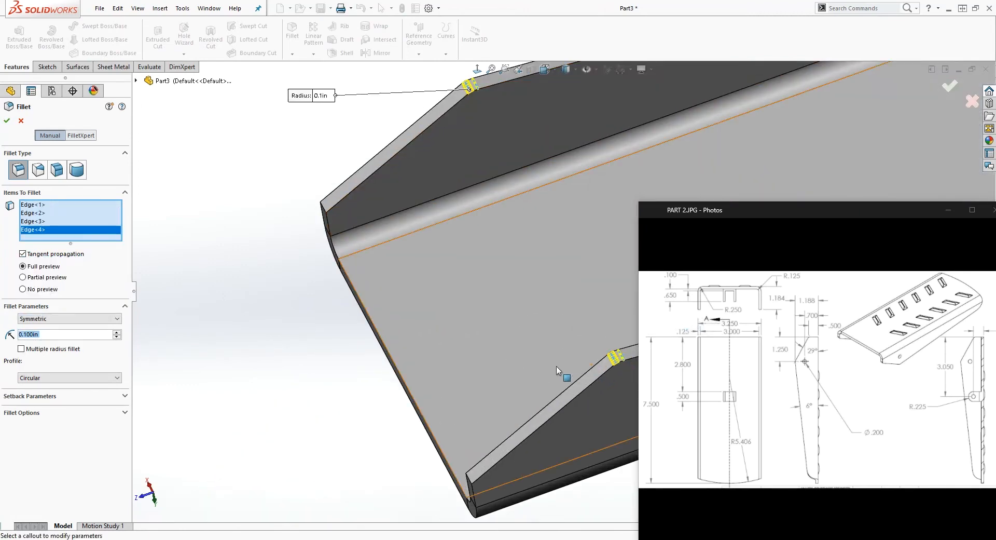
{"action": "scroll", "coordinate": [502, 271], "scroll_direction": "up", "scroll_amount": 1}
{"action": "left_click", "coordinate": [187, 222]}
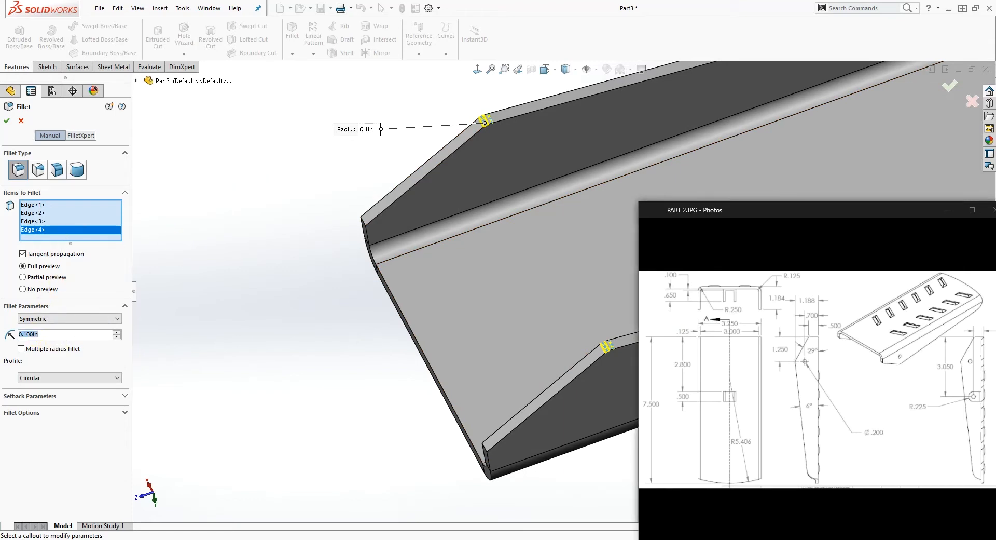
{"action": "type", "text": ".125"}
{"action": "key", "text": "Return"}
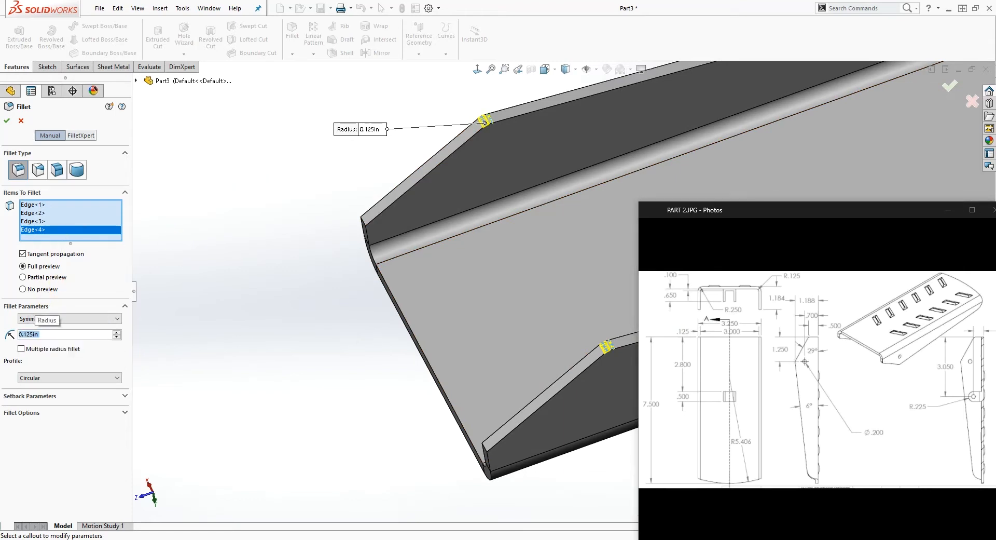
{"action": "scroll", "coordinate": [419, 314], "scroll_direction": "up", "scroll_amount": 4}
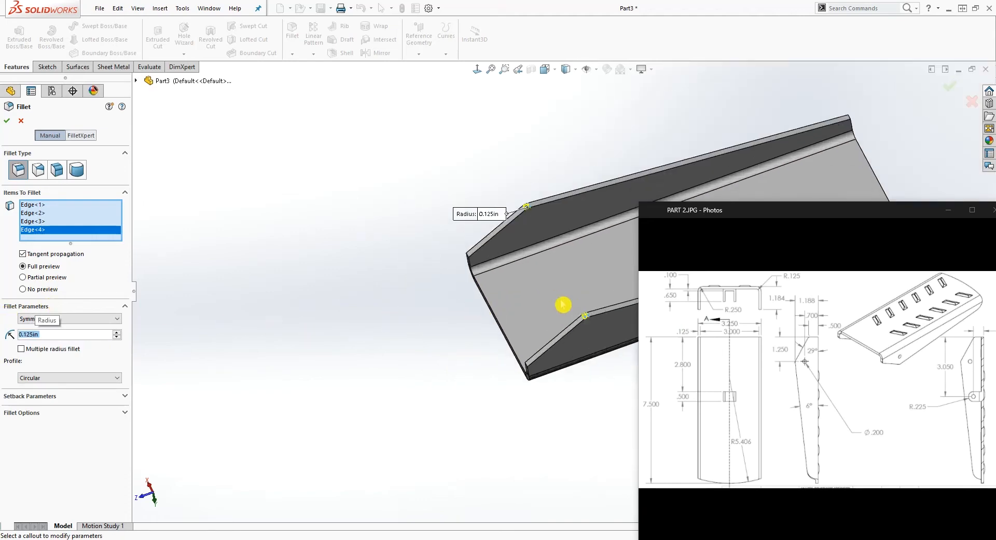
{"action": "scroll", "coordinate": [571, 302], "scroll_direction": "down", "scroll_amount": 4}
{"action": "scroll", "coordinate": [611, 344], "scroll_direction": "down", "scroll_amount": 5}
{"action": "scroll", "coordinate": [611, 345], "scroll_direction": "down", "scroll_amount": 2}
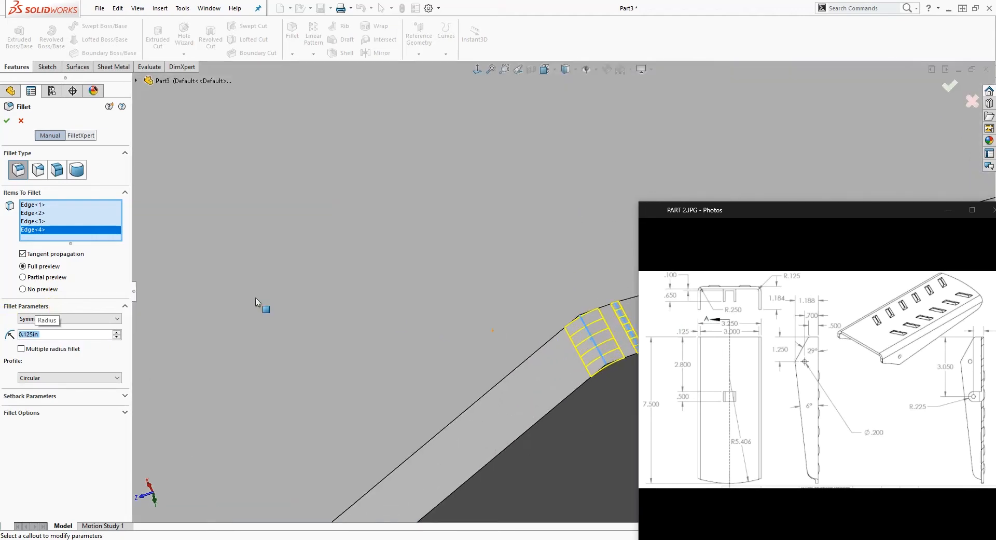
{"action": "left_click", "coordinate": [8, 126]}
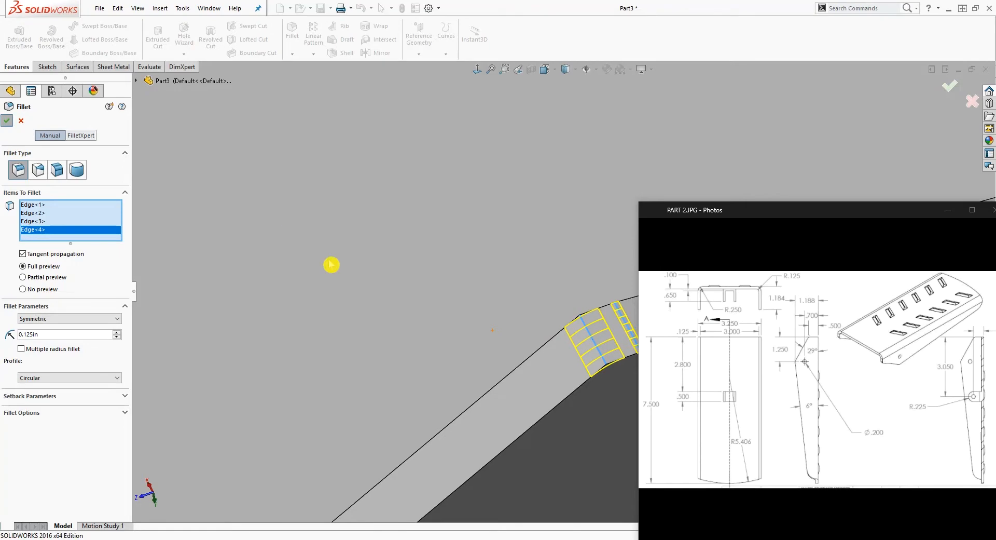
Turn the bracket over and view the plate's outer face straight on
{"action": "scroll", "coordinate": [456, 312], "scroll_direction": "up", "scroll_amount": 5}
{"action": "middle_click_drag", "start_coordinate": [449, 290], "coordinate": [324, 229]}
{"action": "scroll", "coordinate": [333, 230], "scroll_direction": "up", "scroll_amount": 1}
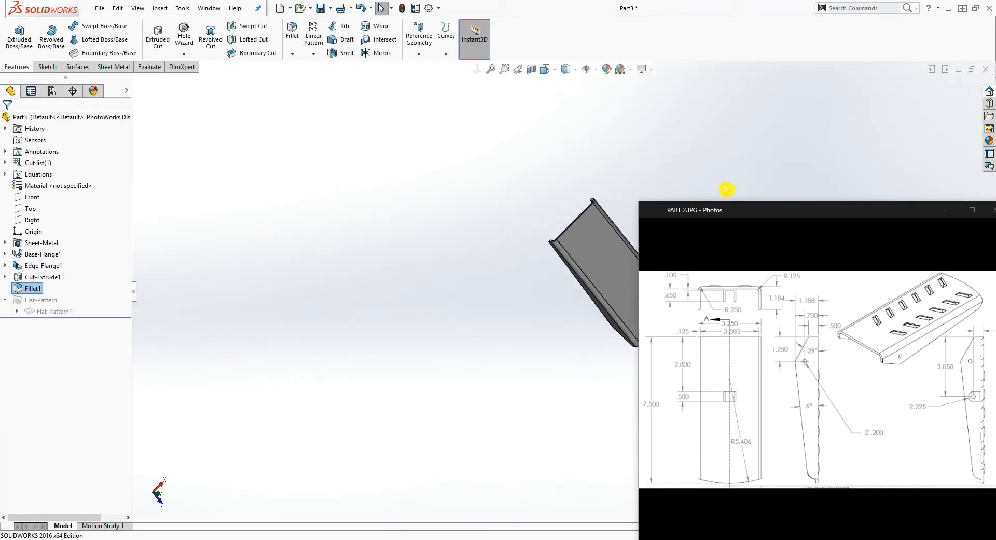
{"action": "scroll", "coordinate": [739, 136], "scroll_direction": "down", "scroll_amount": 5}
{"action": "scroll", "coordinate": [504, 427], "scroll_direction": "up", "scroll_amount": 4}
{"action": "scroll", "coordinate": [595, 493], "scroll_direction": "down", "scroll_amount": 3}
{"action": "middle_click_drag", "start_coordinate": [573, 376], "coordinate": [503, 382]}
{"action": "left_click", "coordinate": [465, 108]}
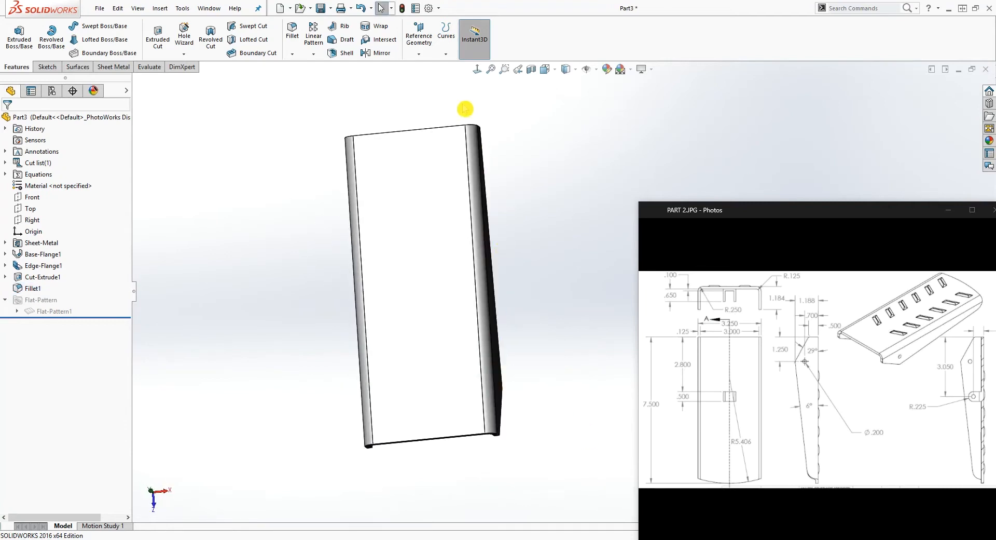
{"action": "left_click", "coordinate": [478, 69]}
{"action": "scroll", "coordinate": [526, 338], "scroll_direction": "up", "scroll_amount": 1}
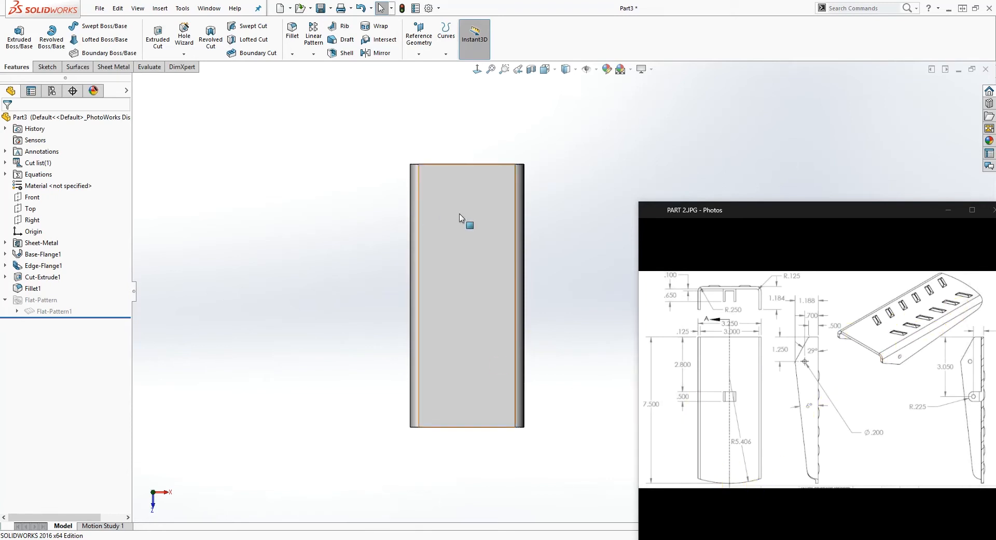
Start a sketch on the plate's outer face and draw a three-point arc of about 3.09 in radius across its width near the end edge
{"action": "left_click", "coordinate": [450, 223]}
{"action": "left_click", "coordinate": [47, 67]}
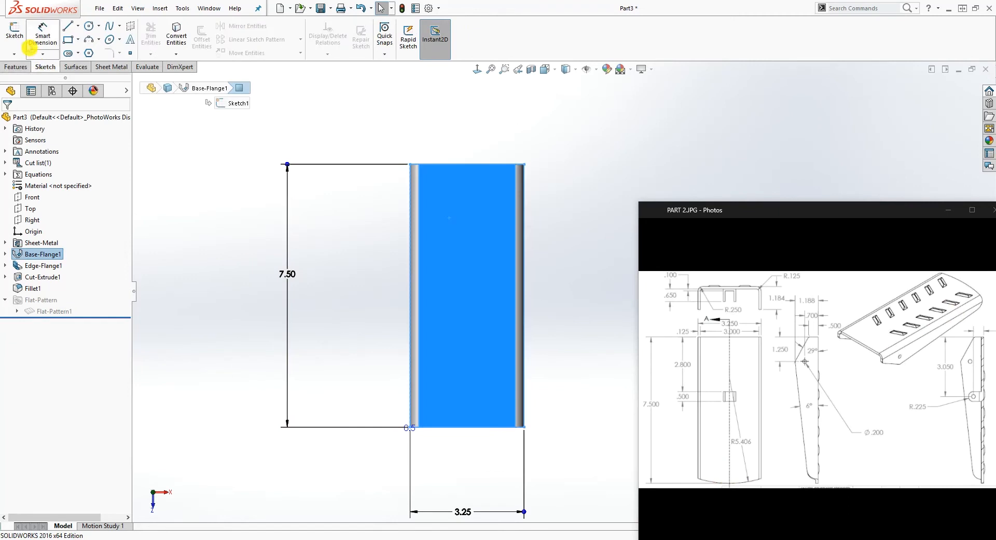
{"action": "left_click", "coordinate": [15, 37]}
{"action": "scroll", "coordinate": [538, 314], "scroll_direction": "down", "scroll_amount": 3}
{"action": "scroll", "coordinate": [587, 140], "scroll_direction": "up", "scroll_amount": 2}
{"action": "scroll", "coordinate": [598, 119], "scroll_direction": "down", "scroll_amount": 3}
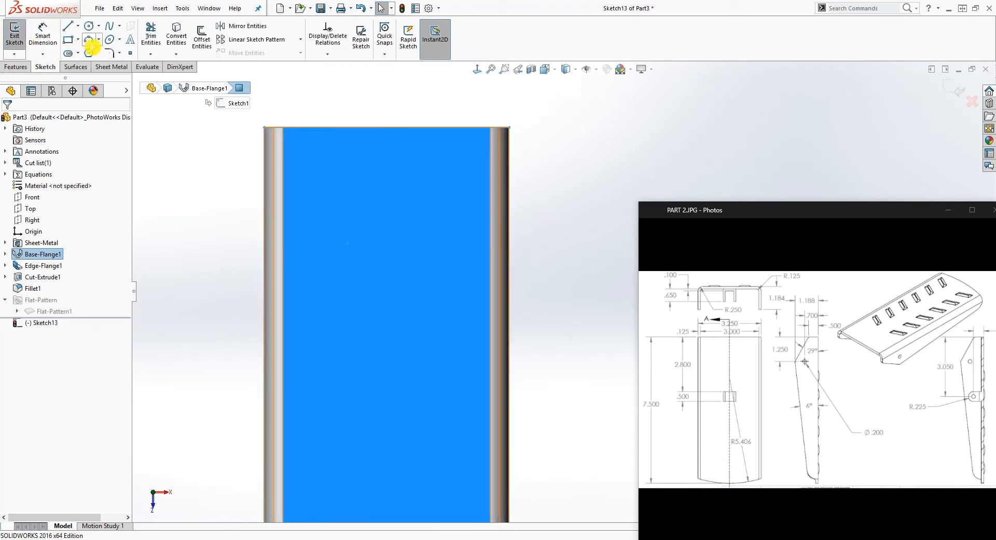
{"action": "left_click", "coordinate": [88, 42]}
{"action": "left_click", "coordinate": [99, 42]}
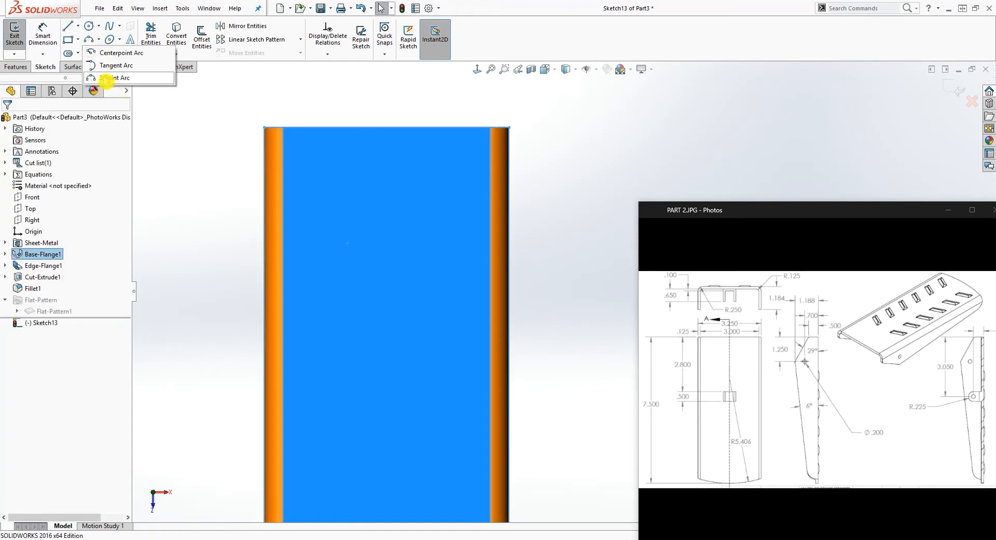
{"action": "left_click", "coordinate": [105, 78]}
{"action": "left_click", "coordinate": [266, 155]}
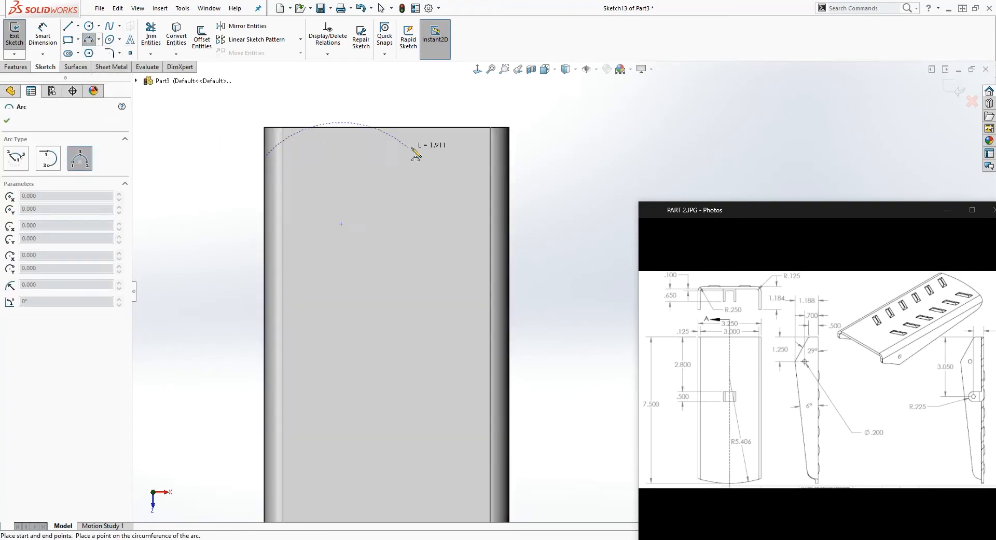
{"action": "left_click", "coordinate": [506, 170]}
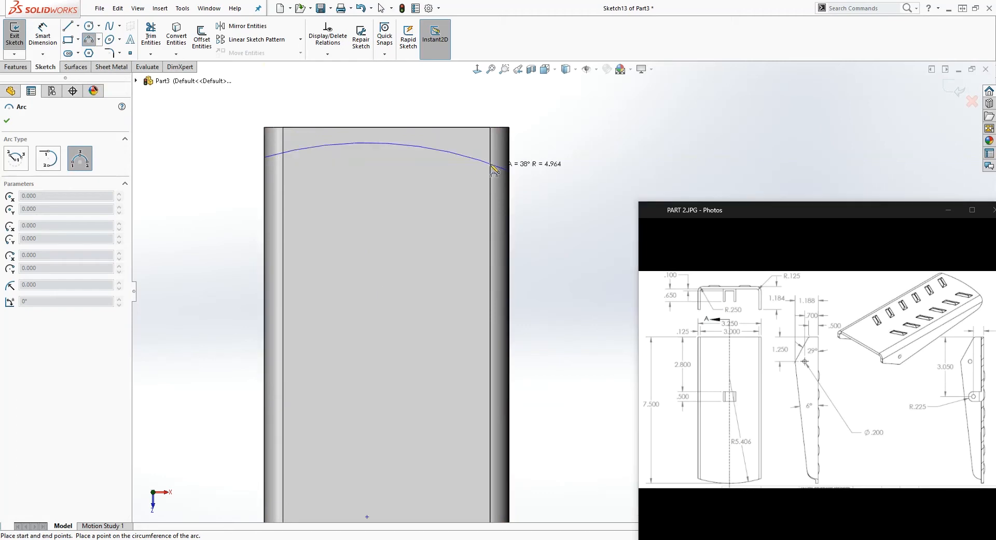
{"action": "left_click", "coordinate": [410, 138]}
{"action": "key", "text": "Escape"}
Make the arc's two endpoints horizontal to each other and the arc tangent to the plate's end edge
{"action": "scroll", "coordinate": [514, 186], "scroll_direction": "down", "scroll_amount": 2}
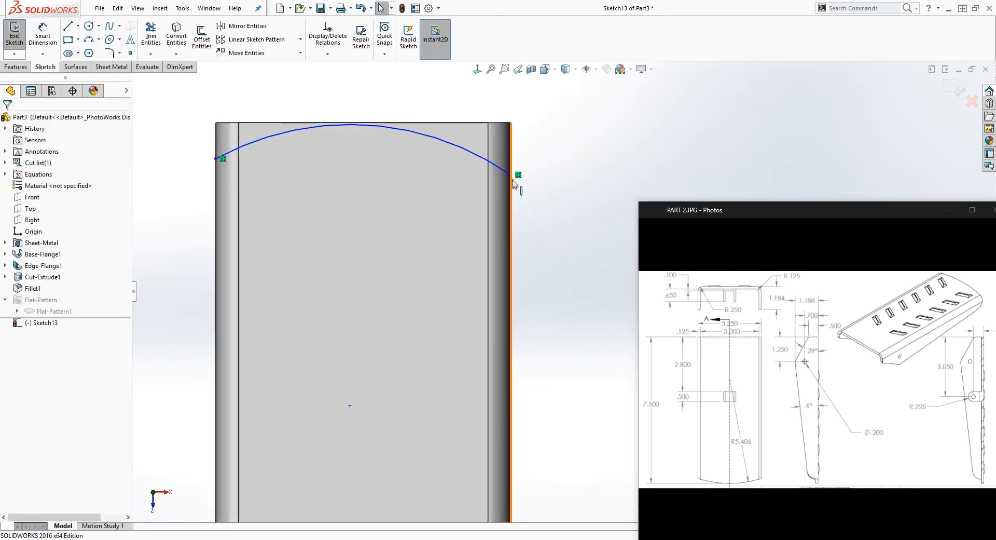
{"action": "left_click", "coordinate": [512, 175]}
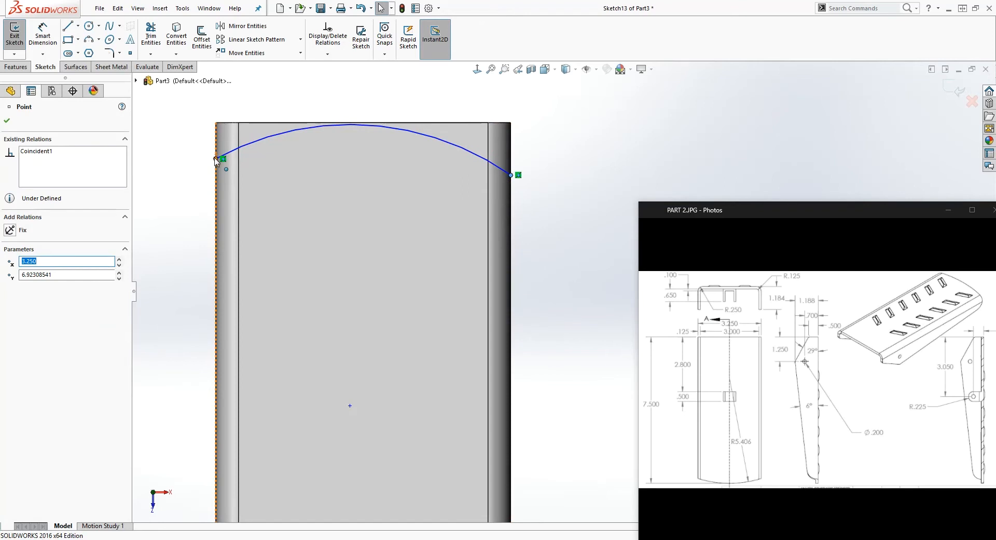
{"action": "left_click", "coordinate": [216, 159], "text": "ctrl"}
{"action": "left_click", "coordinate": [11, 288]}
{"action": "left_click", "coordinate": [539, 175]}
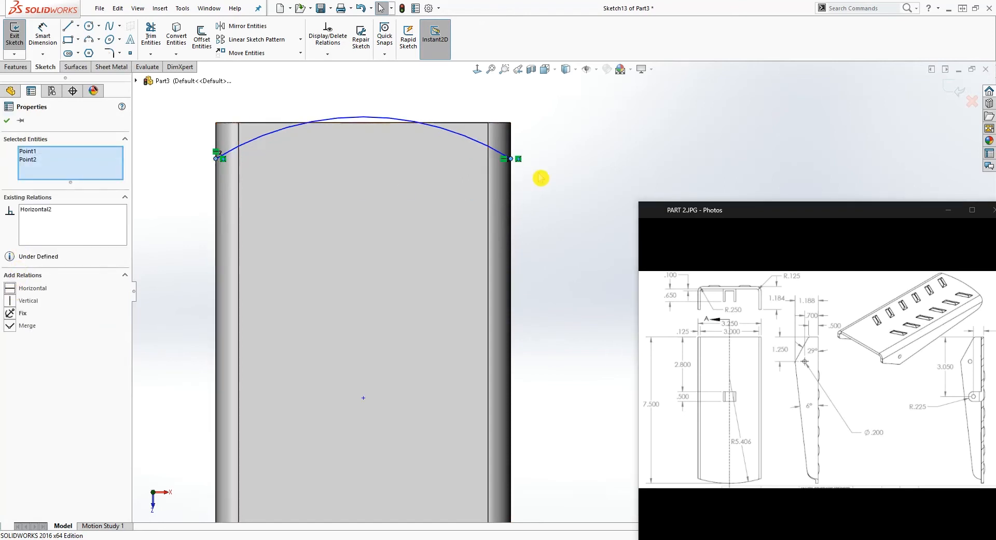
{"action": "left_click", "coordinate": [380, 118]}
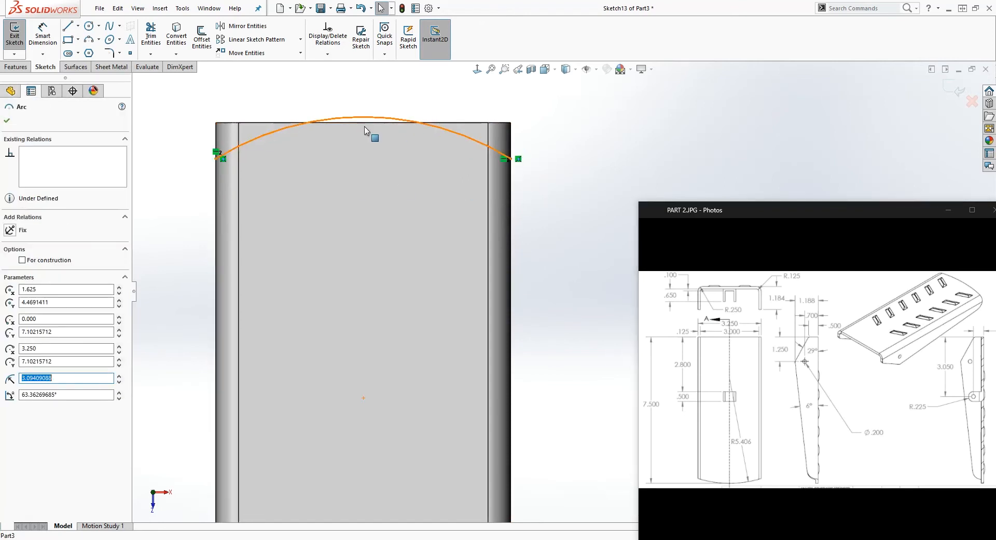
{"action": "left_click", "coordinate": [366, 123], "text": "ctrl"}
{"action": "left_click", "coordinate": [12, 289]}
{"action": "left_click", "coordinate": [551, 202]}
{"action": "scroll", "coordinate": [534, 213], "scroll_direction": "up", "scroll_amount": 1}
{"action": "scroll", "coordinate": [531, 213], "scroll_direction": "down", "scroll_amount": 1}
Dimension the arc's endpoint 0.25 in from the plate's end edge
{"action": "right_click_drag", "start_coordinate": [531, 304], "coordinate": [540, 174]}
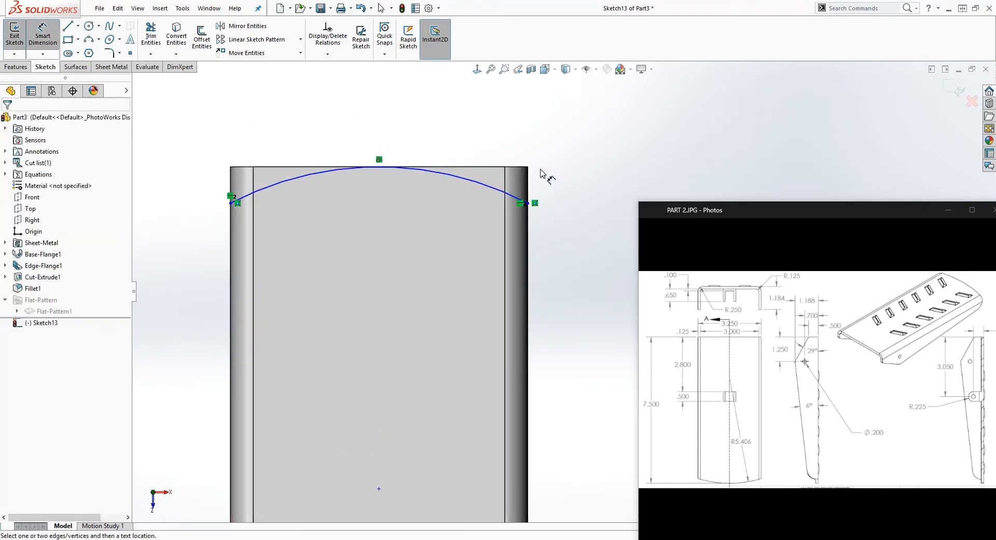
{"action": "left_click", "coordinate": [525, 204]}
{"action": "left_click", "coordinate": [574, 188]}
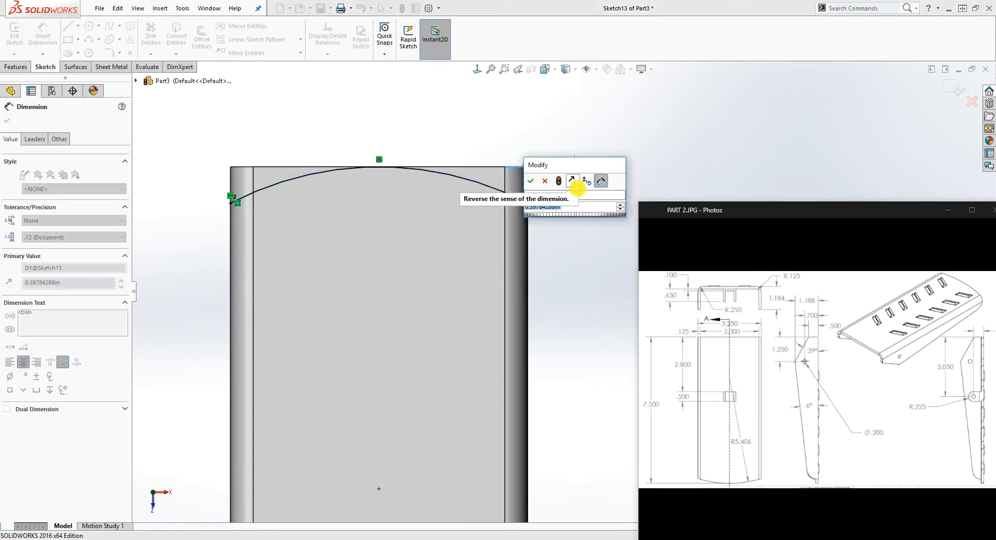
{"action": "type", "text": ".25"}
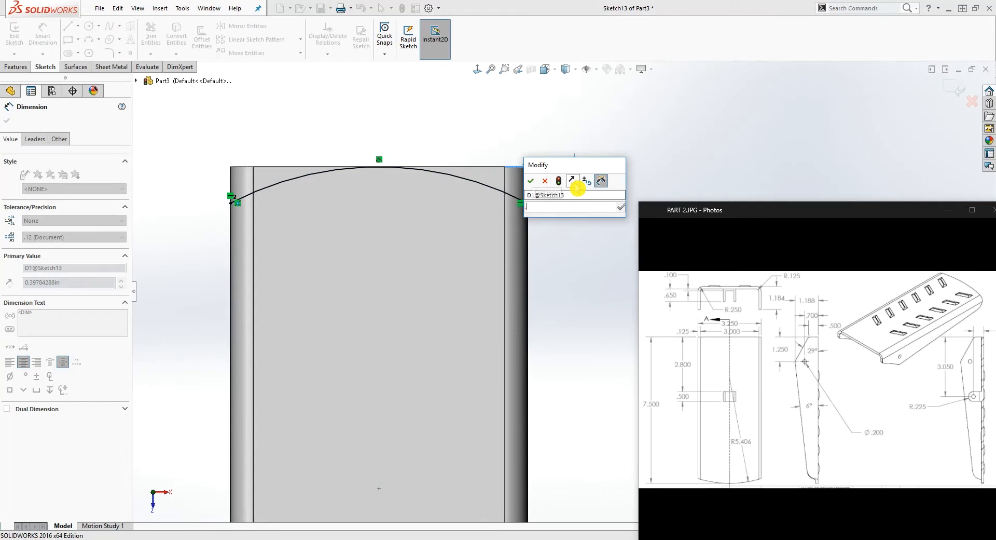
{"action": "key", "text": "Return"}
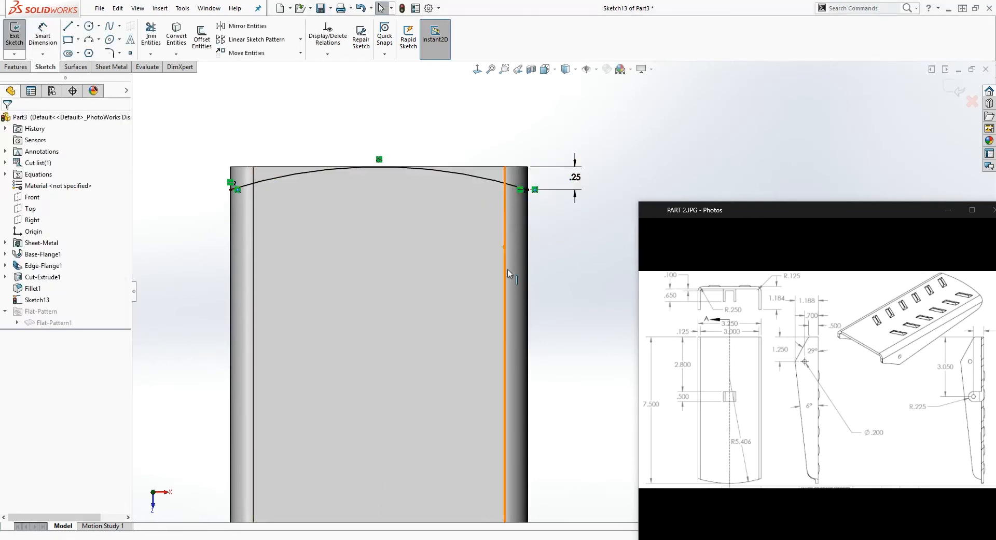
Check the arc's radius against the drawing without placing a dimension
{"action": "scroll", "coordinate": [545, 332], "scroll_direction": "up", "scroll_amount": 5}
{"action": "scroll", "coordinate": [552, 392], "scroll_direction": "down", "scroll_amount": 3}
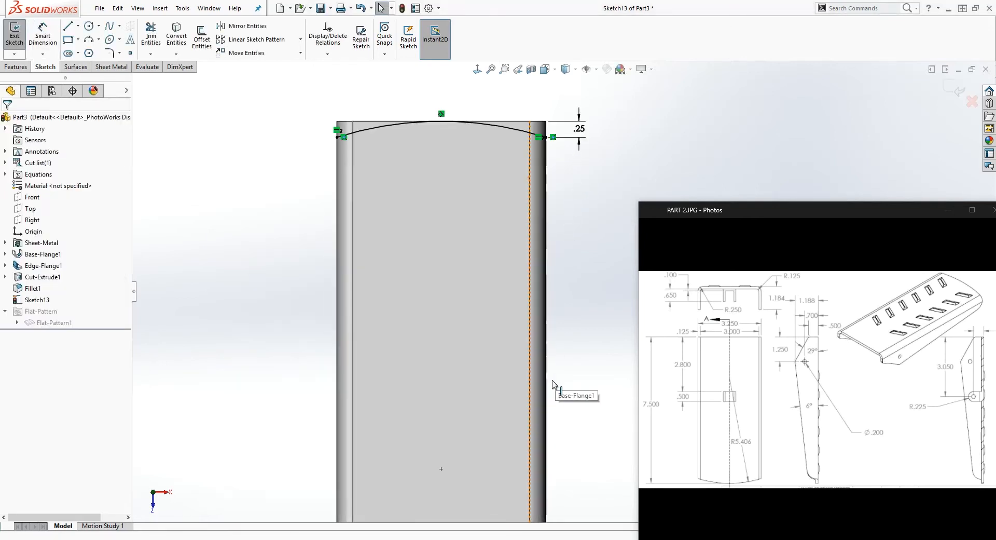
{"action": "left_click", "coordinate": [487, 126]}
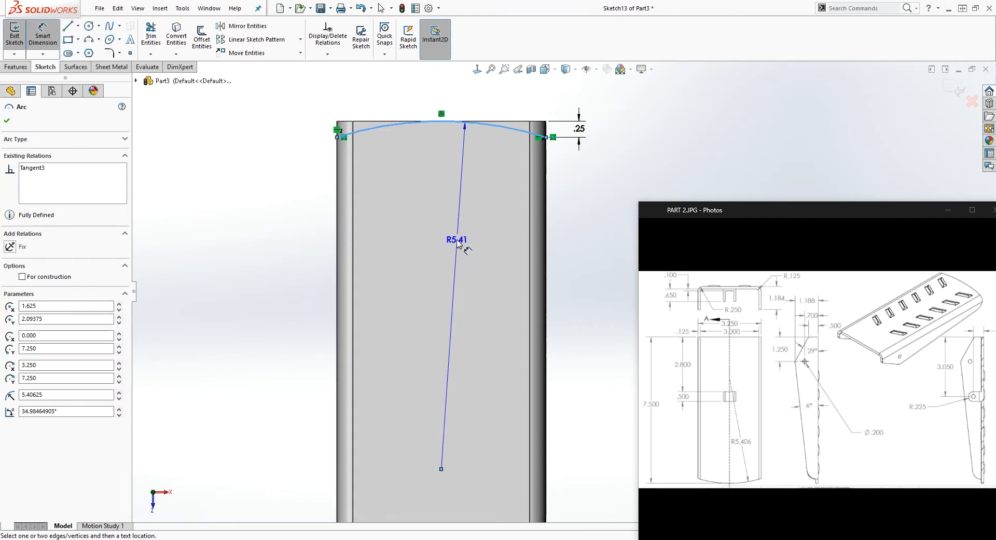
{"action": "key", "text": "Escape"}
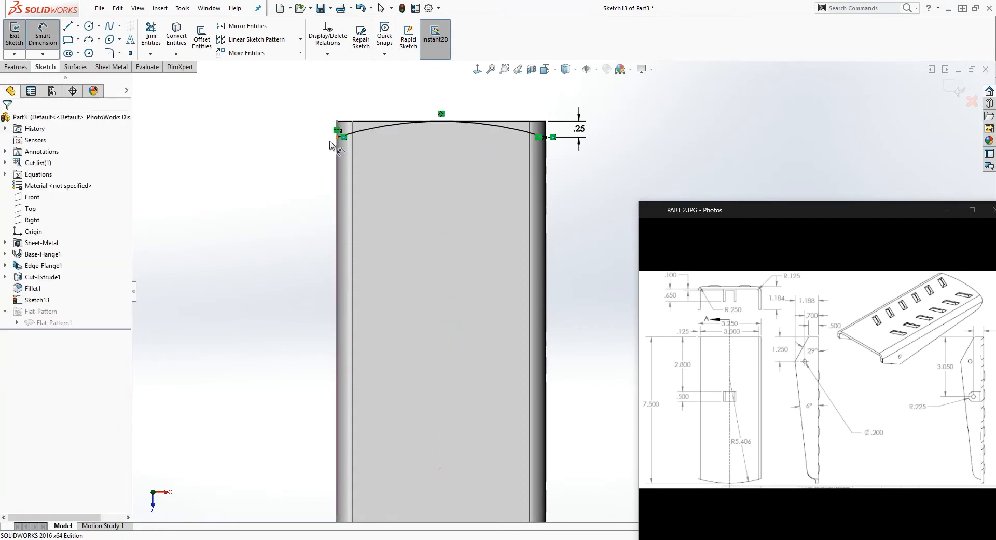
Close the profile with three lines beyond the plate's end, joining both arc endpoints, and make the slanted side line vertical
{"action": "scroll", "coordinate": [576, 150], "scroll_direction": "down", "scroll_amount": 2}
{"action": "key", "text": "l"}
{"action": "scroll", "coordinate": [542, 122], "scroll_direction": "up", "scroll_amount": 1}
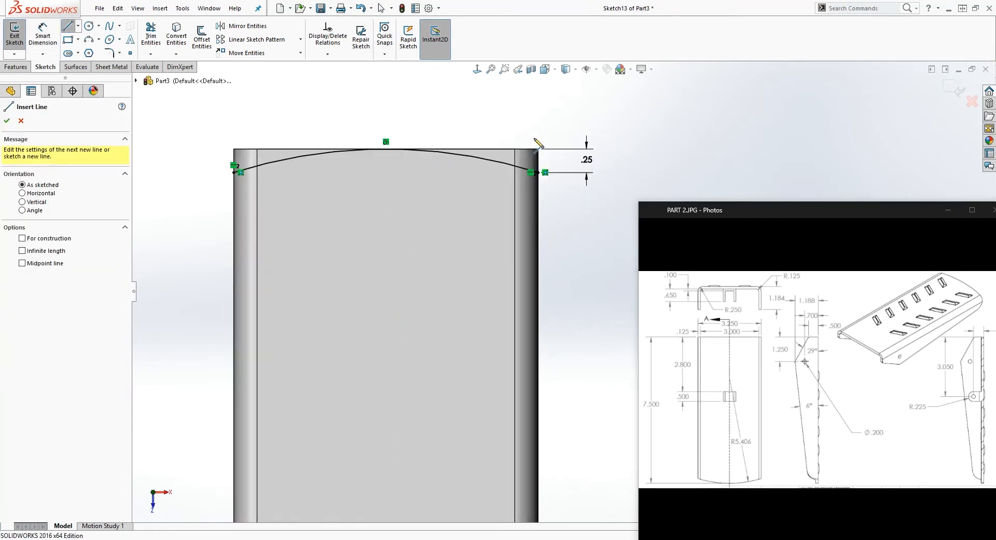
{"action": "scroll", "coordinate": [539, 140], "scroll_direction": "down", "scroll_amount": 2}
{"action": "left_click", "coordinate": [541, 186]}
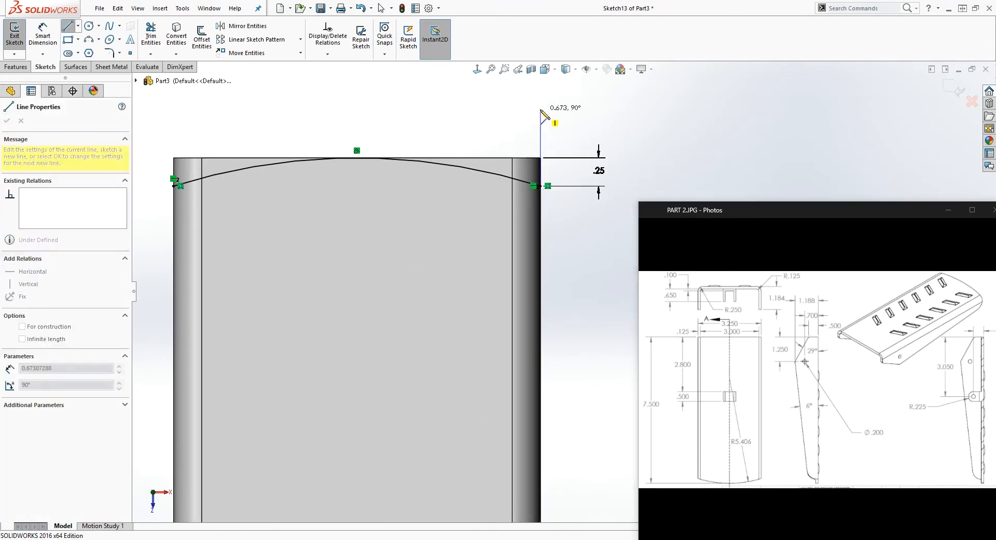
{"action": "left_click", "coordinate": [540, 108]}
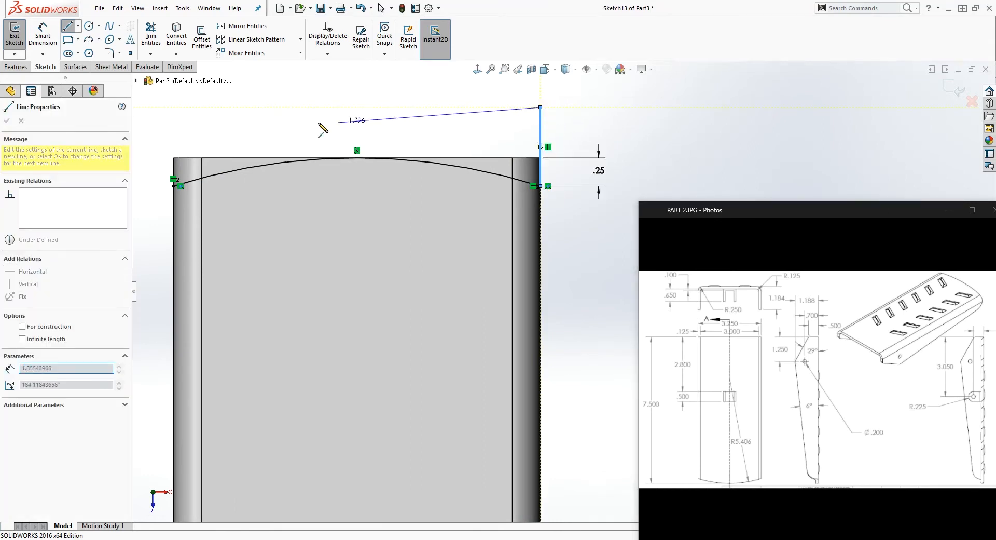
{"action": "left_click", "coordinate": [170, 107]}
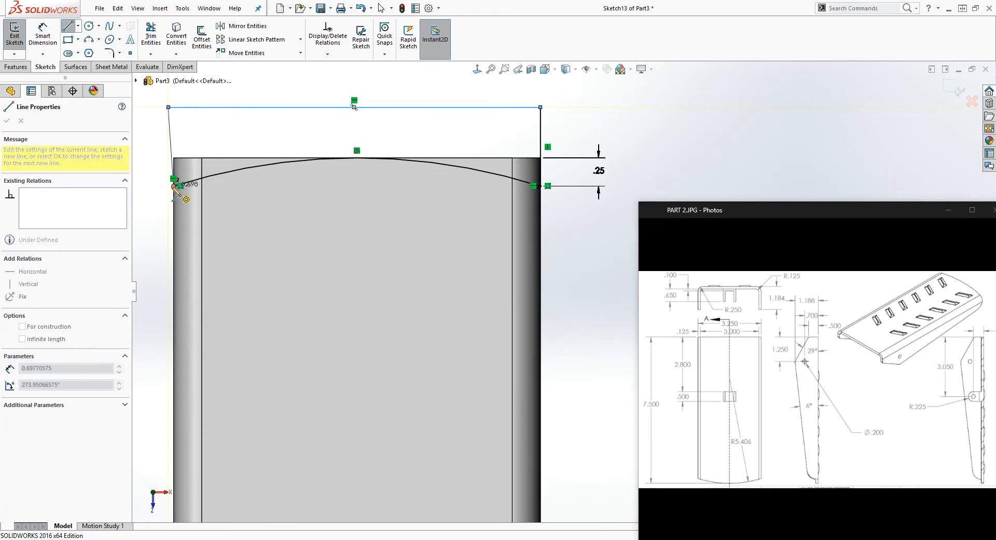
{"action": "key", "text": "Escape"}
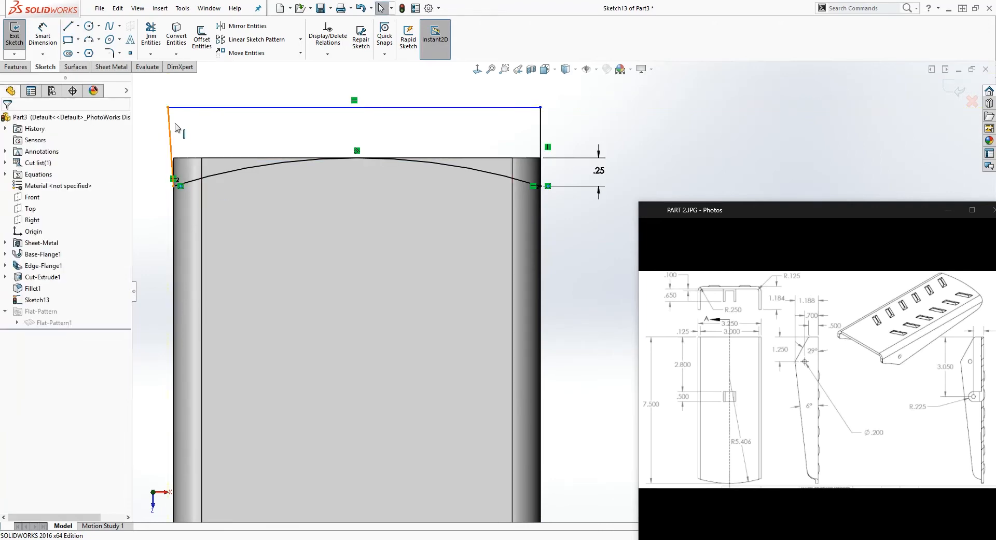
{"action": "left_click", "coordinate": [172, 131]}
{"action": "left_click", "coordinate": [10, 245]}
{"action": "left_click", "coordinate": [424, 120]}
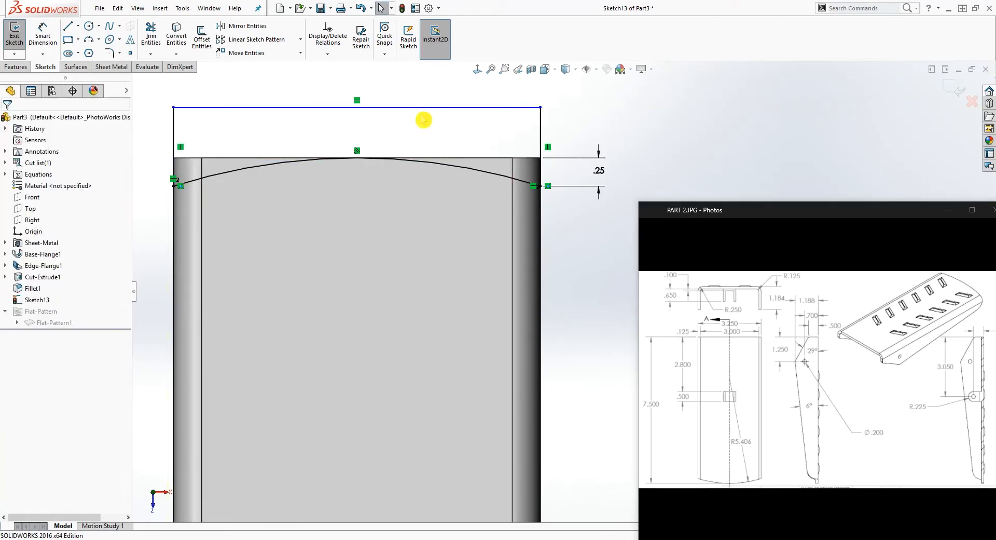
Dimension the vertical closing line beside the 0.25 in dimension at its drawn length
{"action": "right_click_drag", "start_coordinate": [587, 114], "coordinate": [586, 83]}
{"action": "left_click", "coordinate": [542, 132]}
{"action": "left_click", "coordinate": [644, 138]}
{"action": "left_click", "coordinate": [599, 141]}
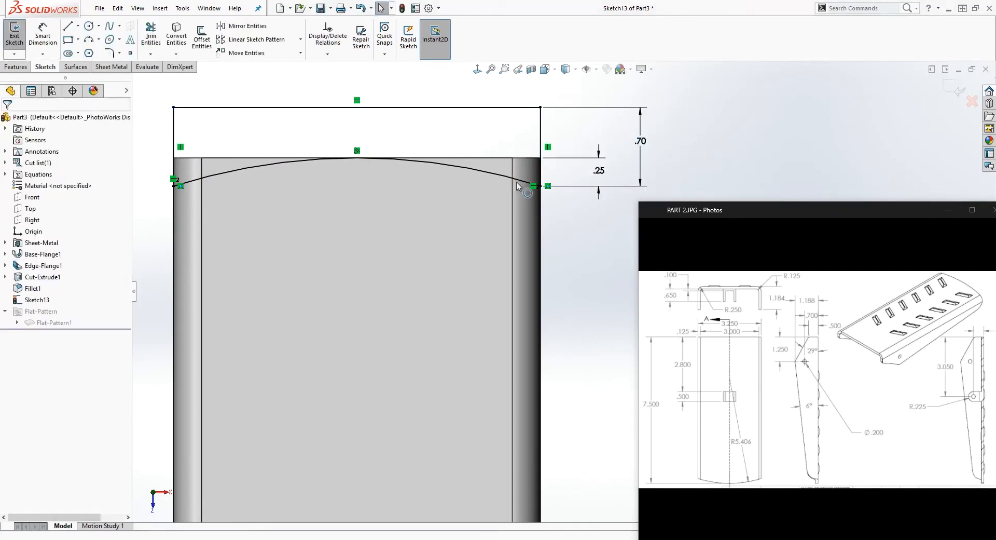
Cut-extrude the closed profile Through All to round off the plate's end
{"action": "left_click", "coordinate": [15, 66]}
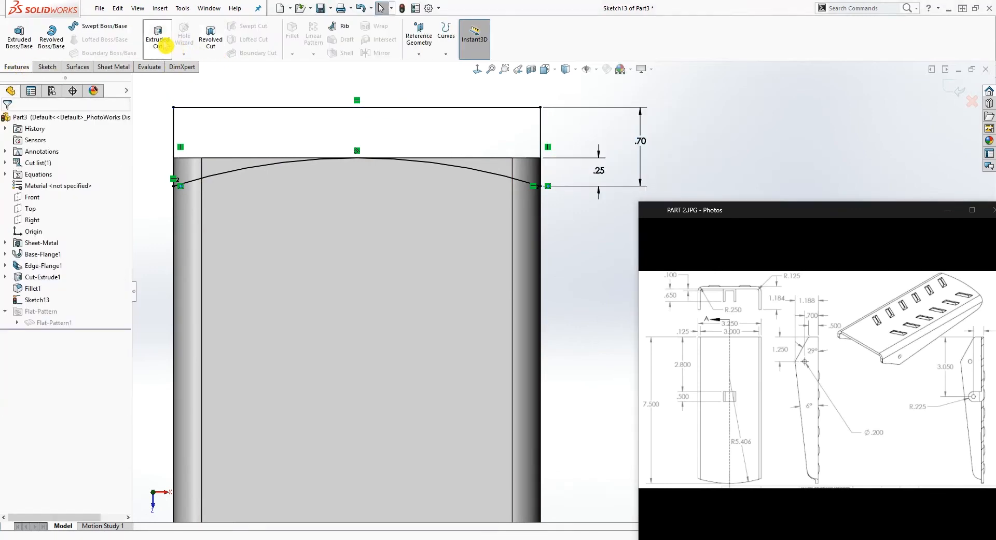
{"action": "left_click", "coordinate": [164, 46]}
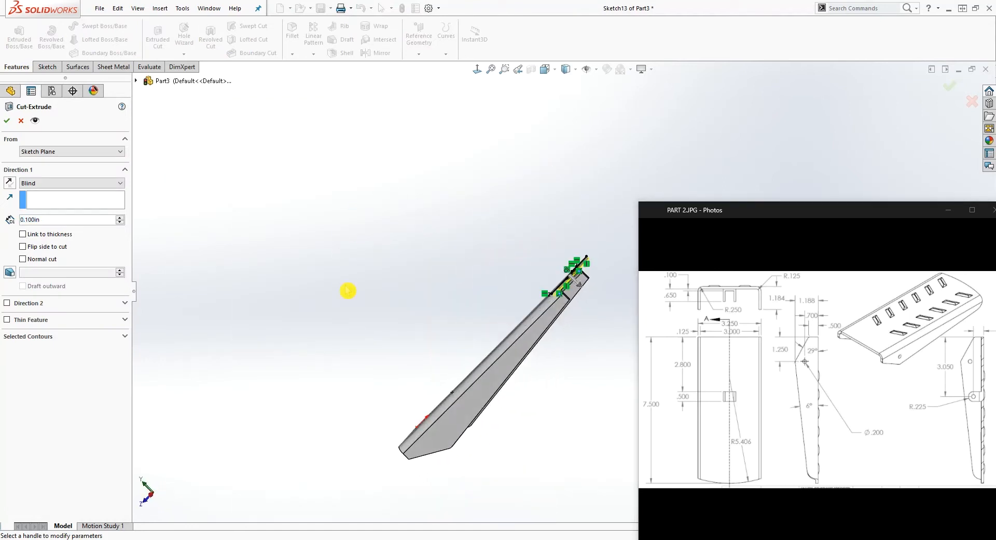
{"action": "left_click", "coordinate": [59, 183]}
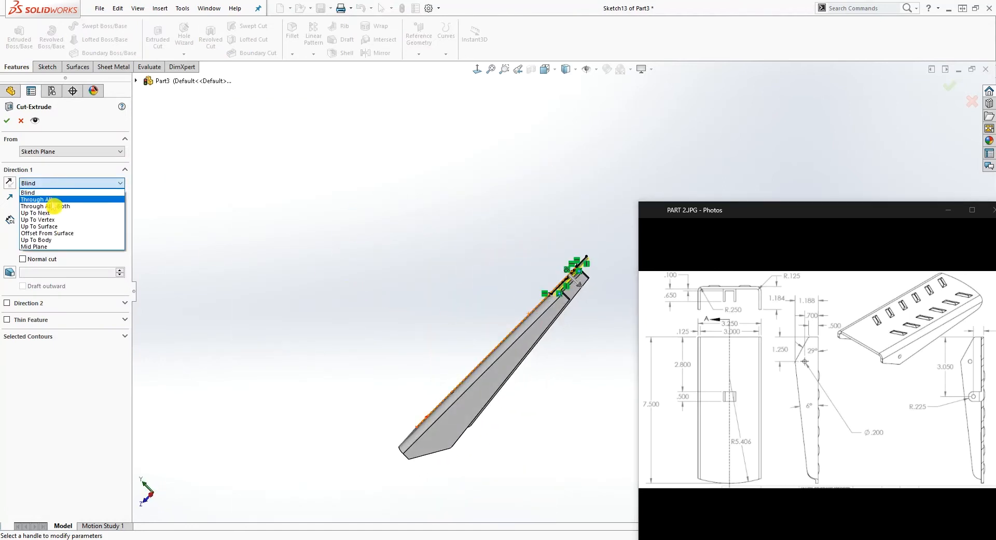
{"action": "left_click", "coordinate": [55, 198]}
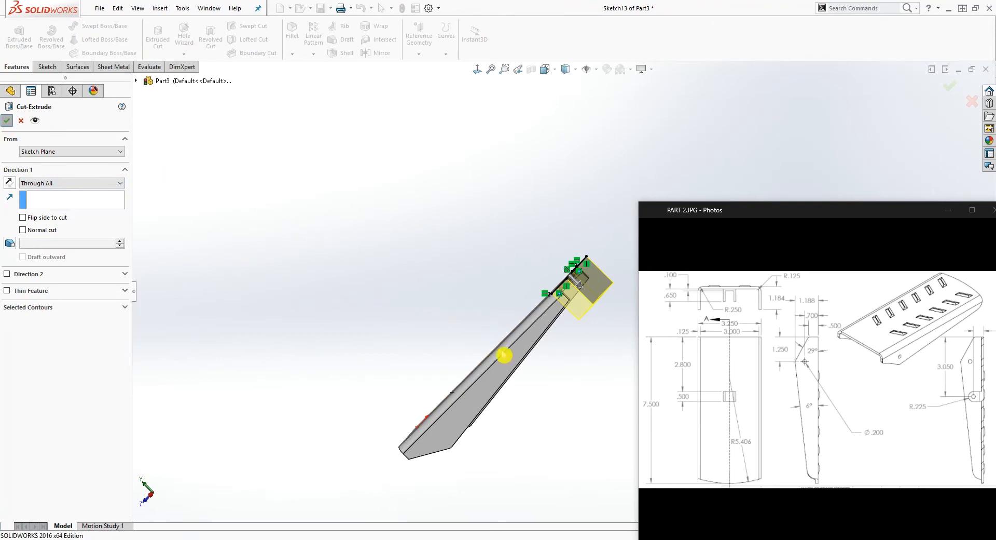
Examine the bracket's curved end and flanges from several angles against the drawing's isometric view
{"action": "middle_click_drag", "start_coordinate": [527, 362], "coordinate": [441, 311]}
{"action": "left_click", "coordinate": [556, 348]}
{"action": "scroll", "coordinate": [514, 331], "scroll_direction": "up", "scroll_amount": 4}
{"action": "scroll", "coordinate": [548, 336], "scroll_direction": "up", "scroll_amount": 2}
{"action": "middle_click_drag", "start_coordinate": [548, 336], "coordinate": [474, 271]}
{"action": "scroll", "coordinate": [503, 313], "scroll_direction": "up", "scroll_amount": 1}
{"action": "scroll", "coordinate": [573, 330], "scroll_direction": "down", "scroll_amount": 6}
{"action": "middle_click_drag", "start_coordinate": [572, 311], "coordinate": [461, 264]}
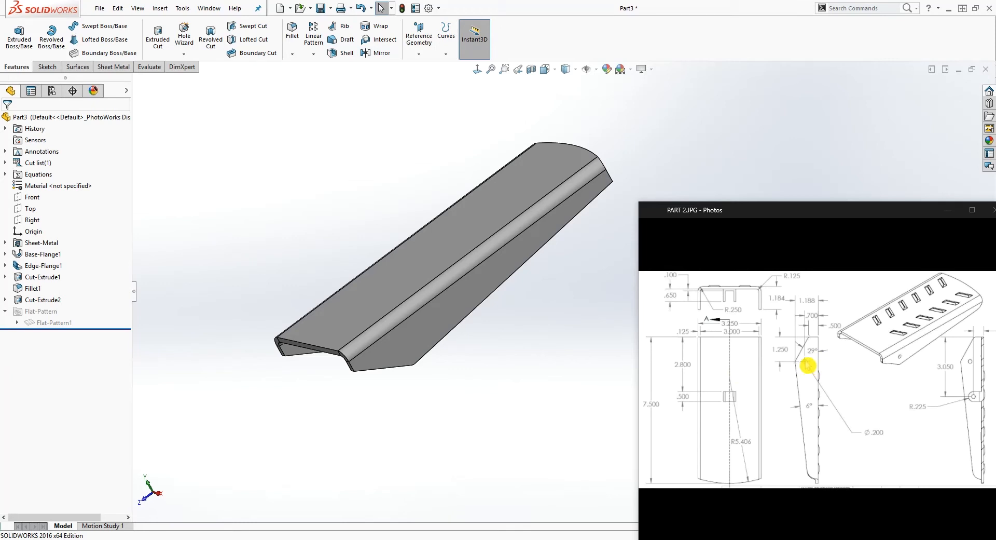
Start a sketch on the side flange's outer face and draw a circle about 0.40 in in diameter near the flange's peak
{"action": "middle_click_drag", "start_coordinate": [395, 380], "coordinate": [335, 332]}
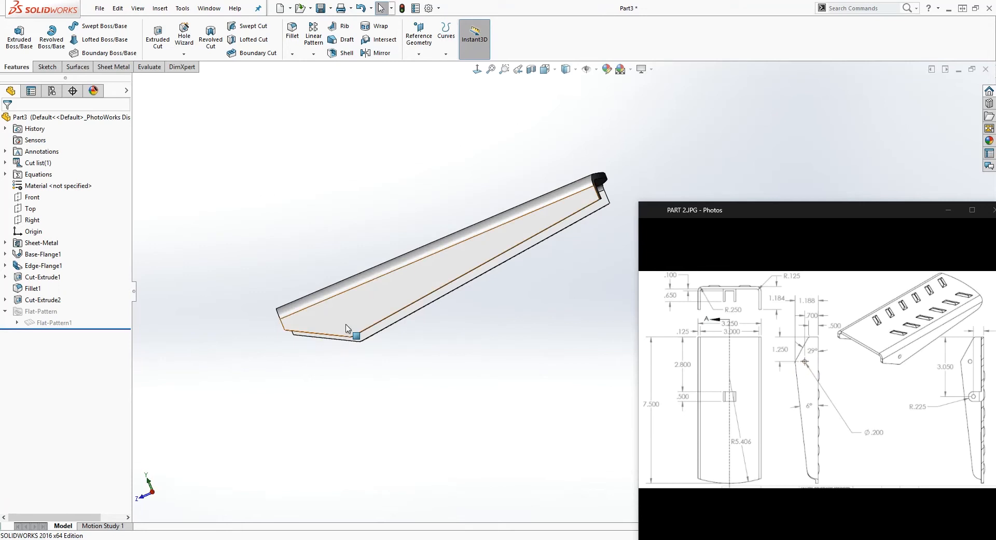
{"action": "left_click", "coordinate": [334, 311]}
{"action": "left_click", "coordinate": [47, 66]}
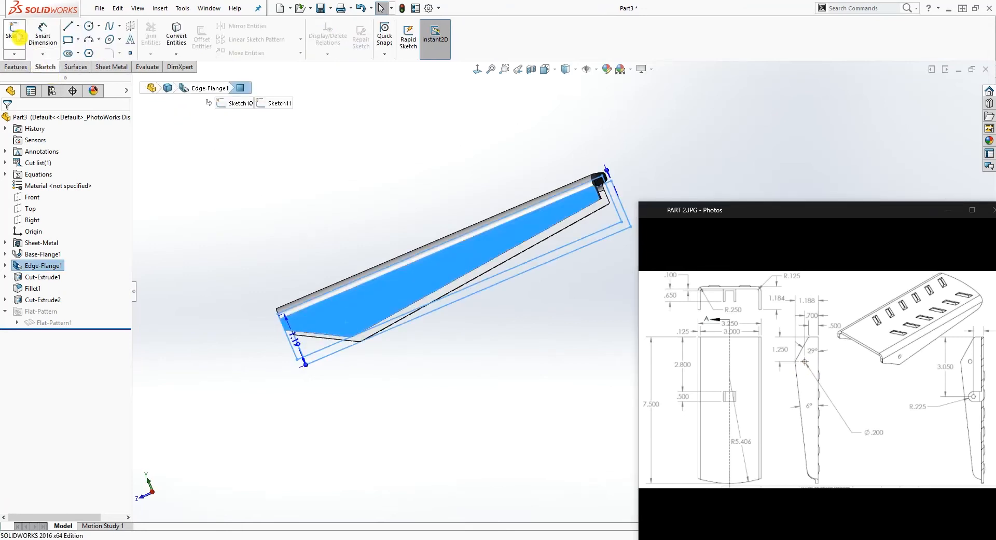
{"action": "left_click", "coordinate": [16, 42]}
{"action": "left_click", "coordinate": [476, 69]}
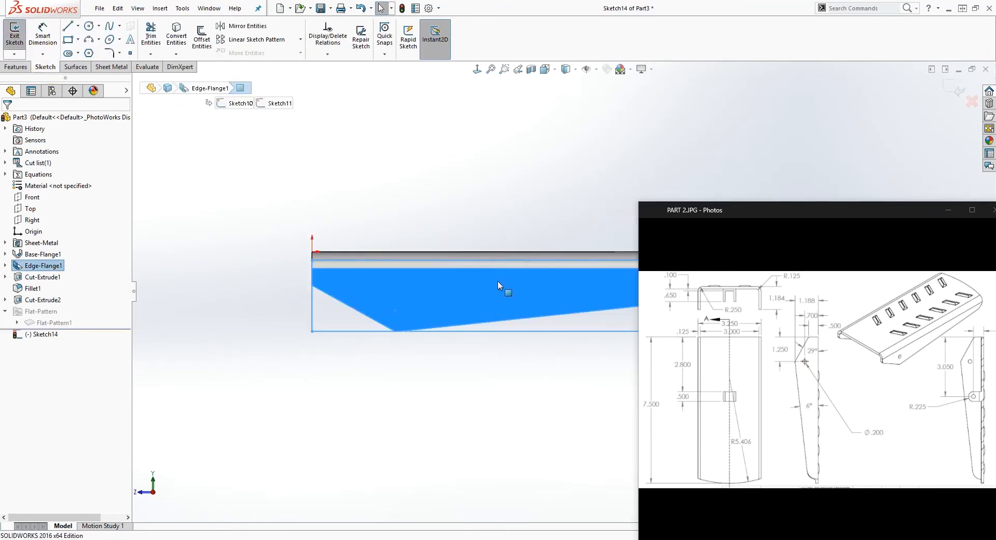
{"action": "scroll", "coordinate": [498, 283], "scroll_direction": "down", "scroll_amount": 3}
{"action": "key", "text": "Escape"}
{"action": "left_click", "coordinate": [89, 25]}
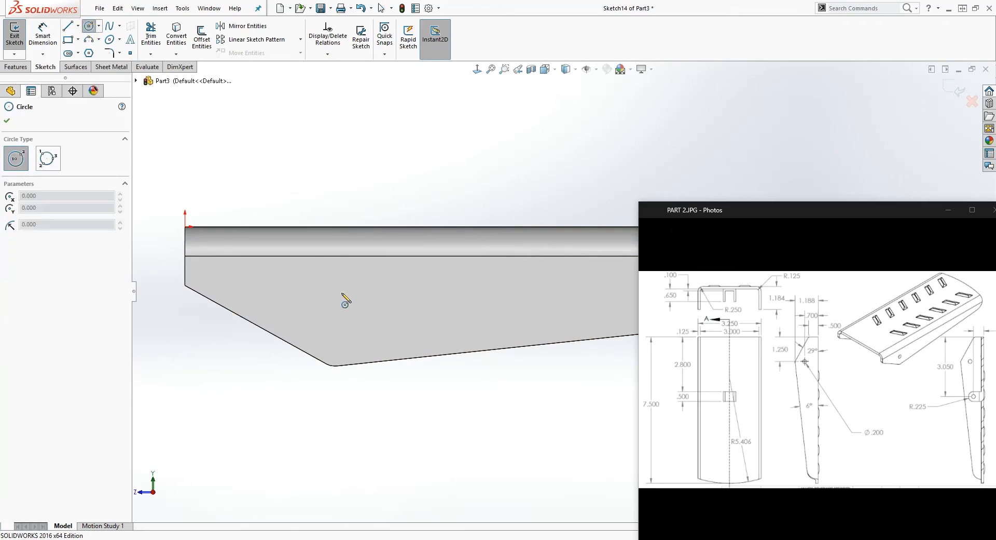
{"action": "left_click", "coordinate": [340, 318]}
{"action": "left_click", "coordinate": [361, 307]}
{"action": "key", "text": "Escape"}
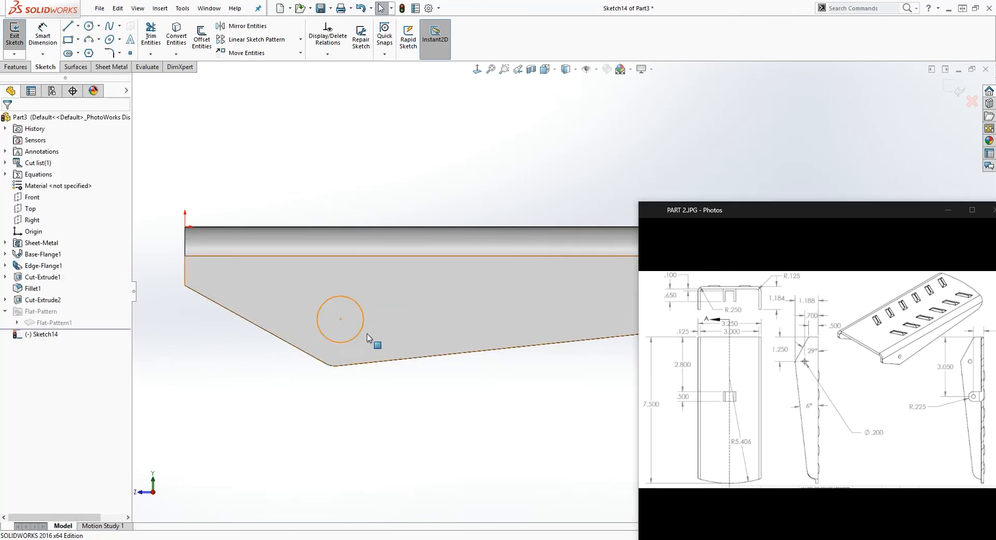
Dimension the flange circle's diameter as 0.2 in
{"action": "right_click_drag", "start_coordinate": [397, 434], "coordinate": [385, 387]}
{"action": "left_click", "coordinate": [353, 344]}
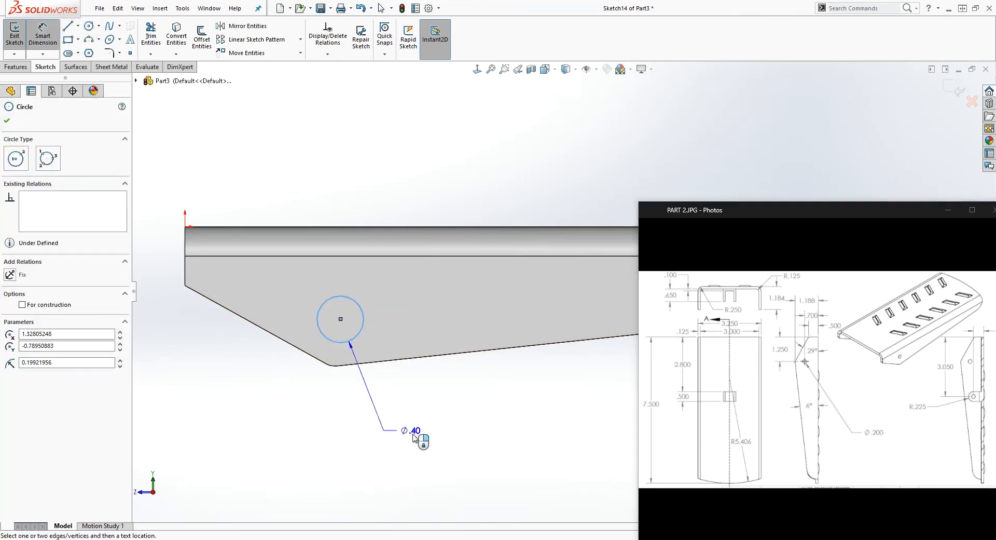
{"action": "left_click", "coordinate": [436, 445]}
{"action": "type", "text": ".2"}
{"action": "key", "text": "Return"}
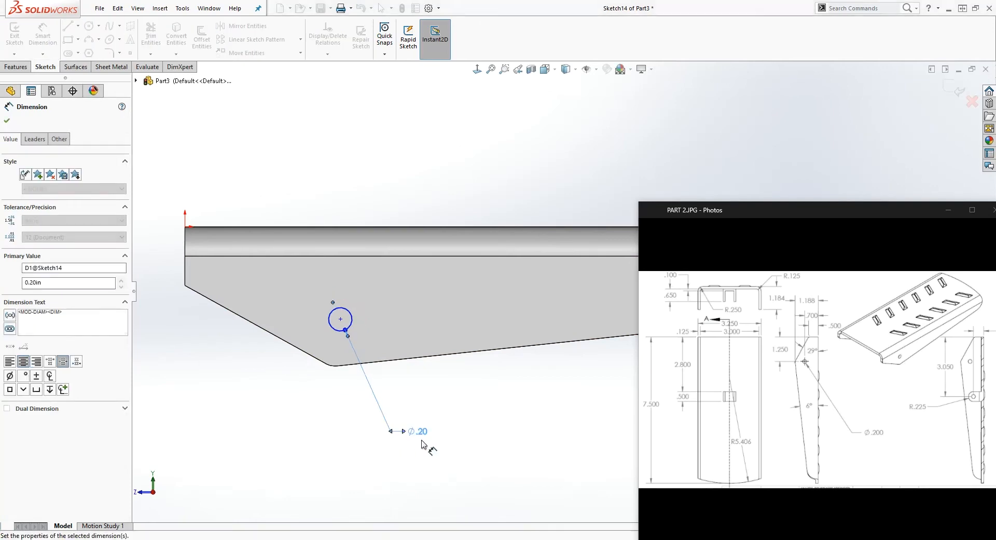
Dimension the horizontal distance from the flange's straight end to the circle's centre as 1.25 in
{"action": "key", "text": "Escape"}
{"action": "left_click", "coordinate": [304, 374]}
{"action": "right_click_drag", "start_coordinate": [307, 435], "coordinate": [298, 387]}
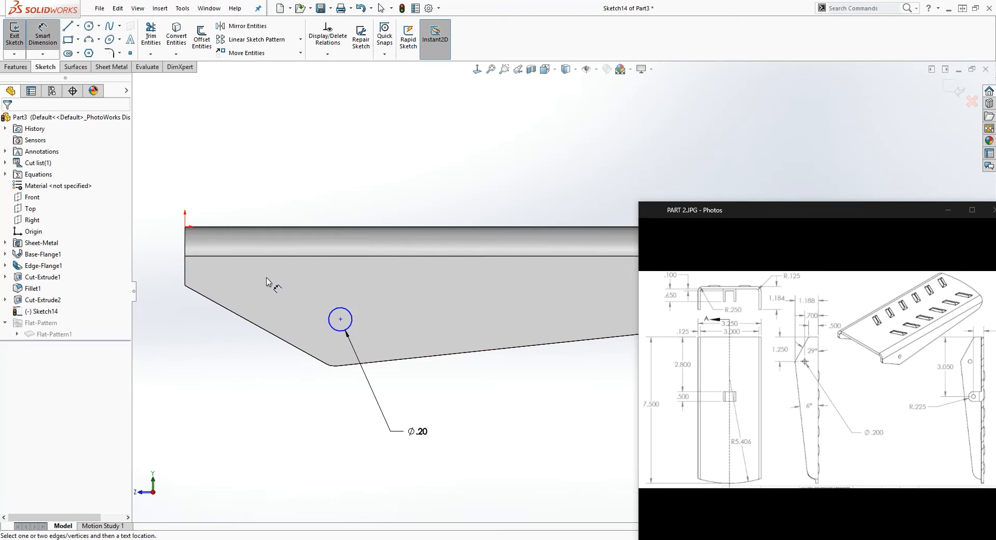
{"action": "left_click", "coordinate": [340, 320]}
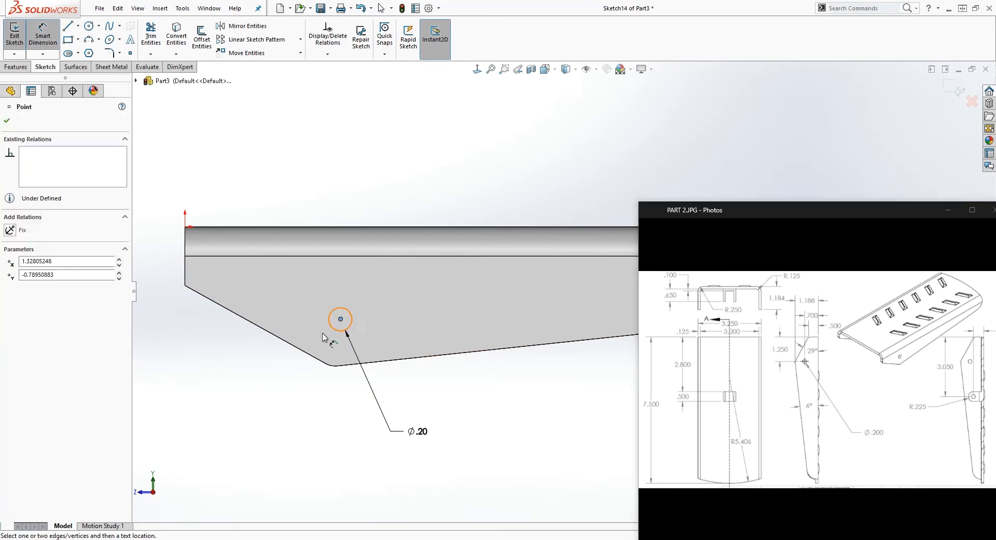
{"action": "left_click", "coordinate": [185, 228]}
{"action": "left_click", "coordinate": [228, 395]}
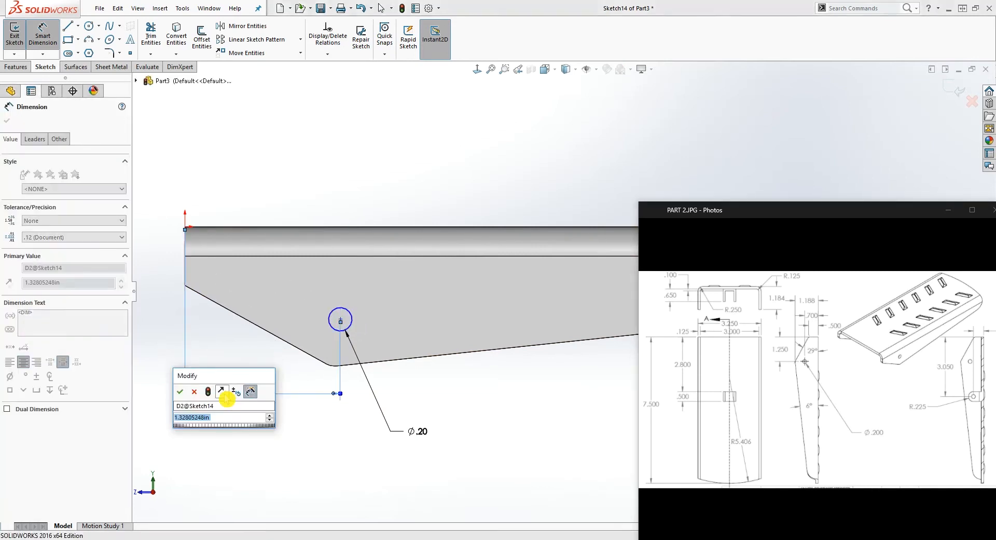
{"action": "type", "text": "1.25"}
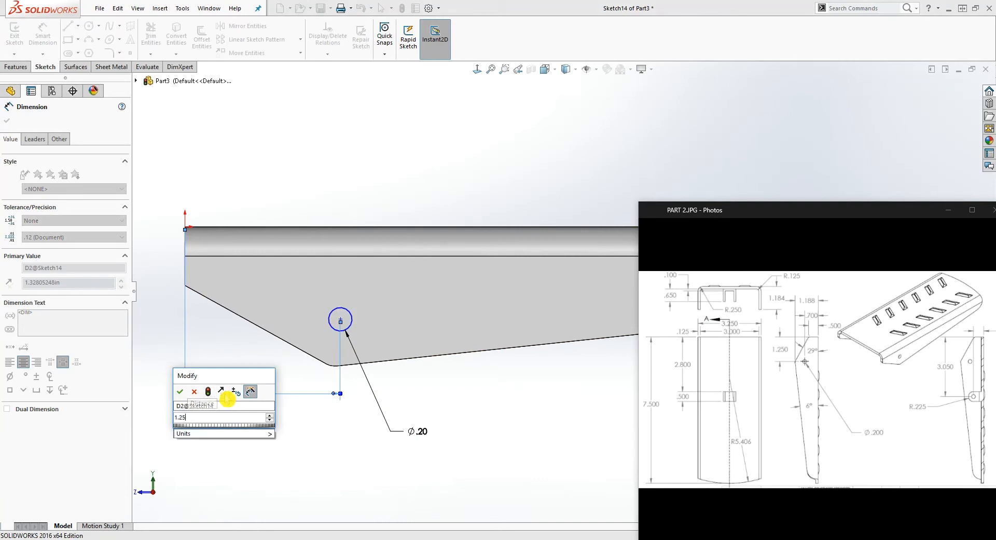
{"action": "key", "text": "Return"}
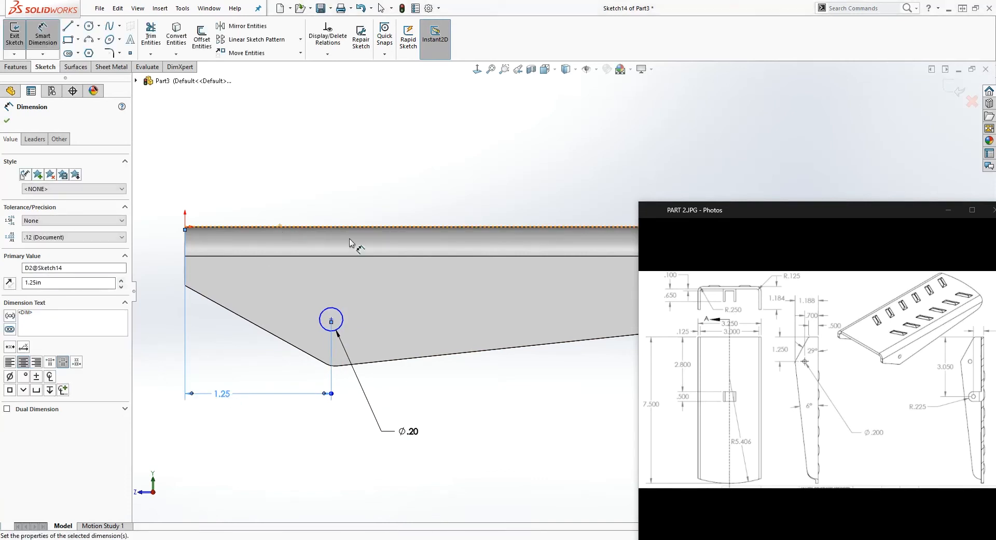
Dimension the vertical distance from the origin to the circle's centre as 0.5 in
{"action": "left_click", "coordinate": [334, 320]}
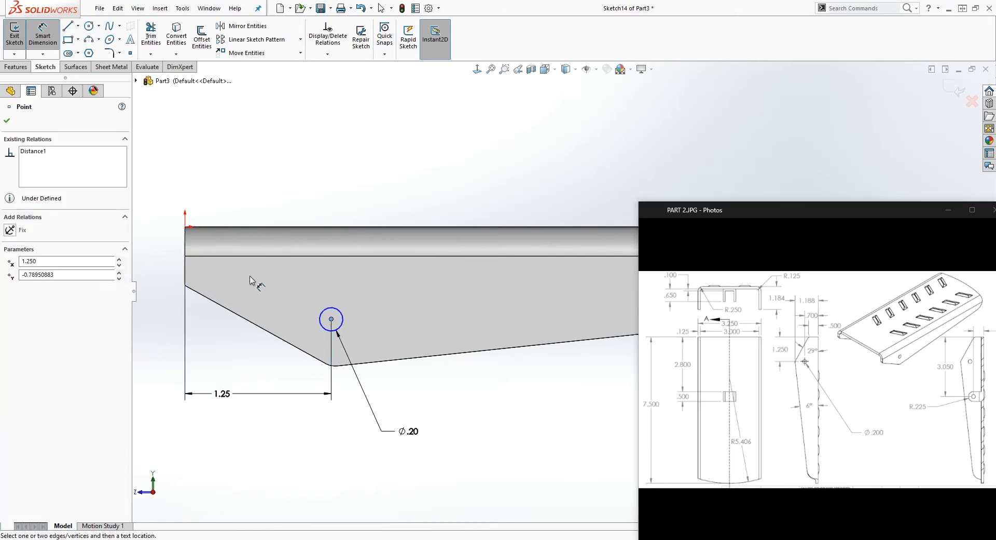
{"action": "left_click", "coordinate": [184, 226]}
{"action": "scroll", "coordinate": [148, 263], "scroll_direction": "up", "scroll_amount": 1}
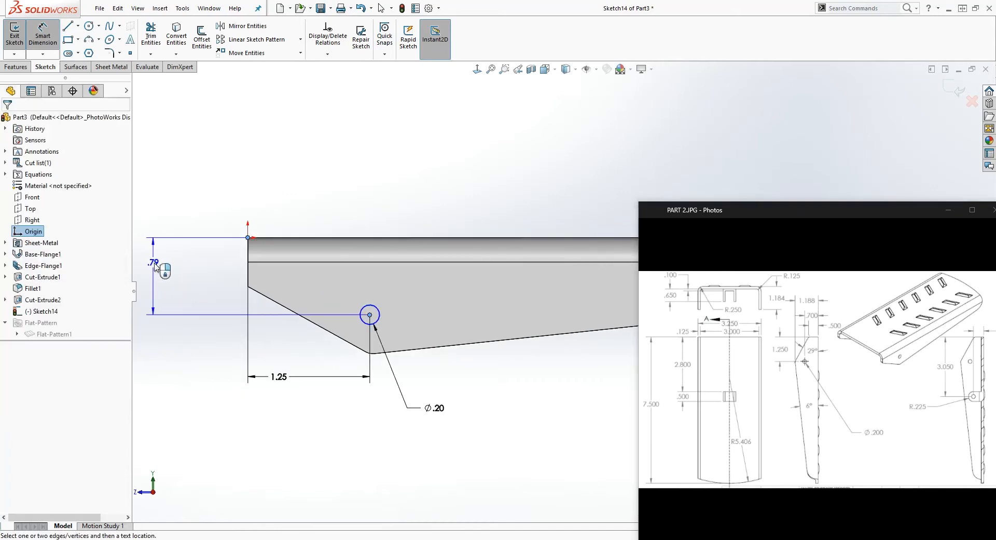
{"action": "left_click", "coordinate": [165, 269]}
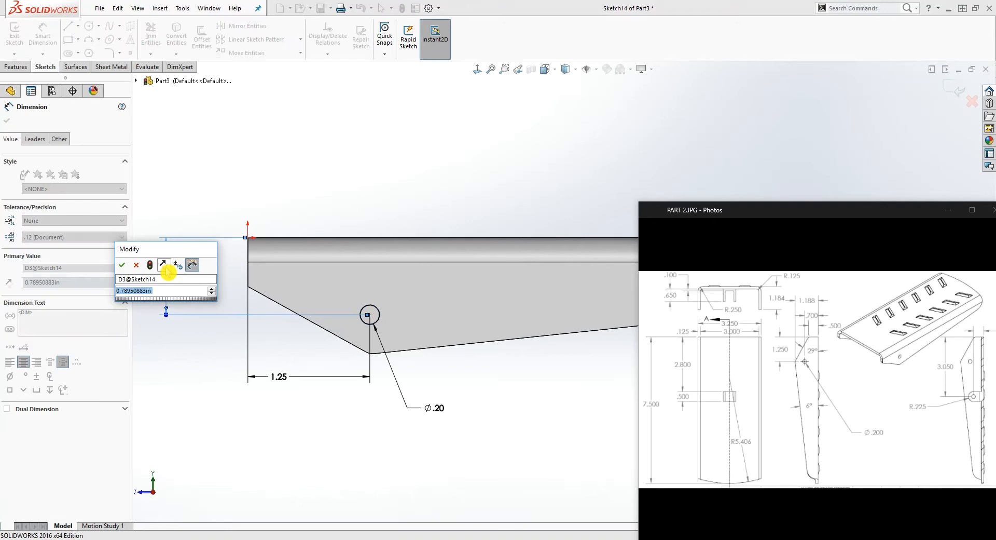
{"action": "type", "text": ".5"}
{"action": "key", "text": "Return"}
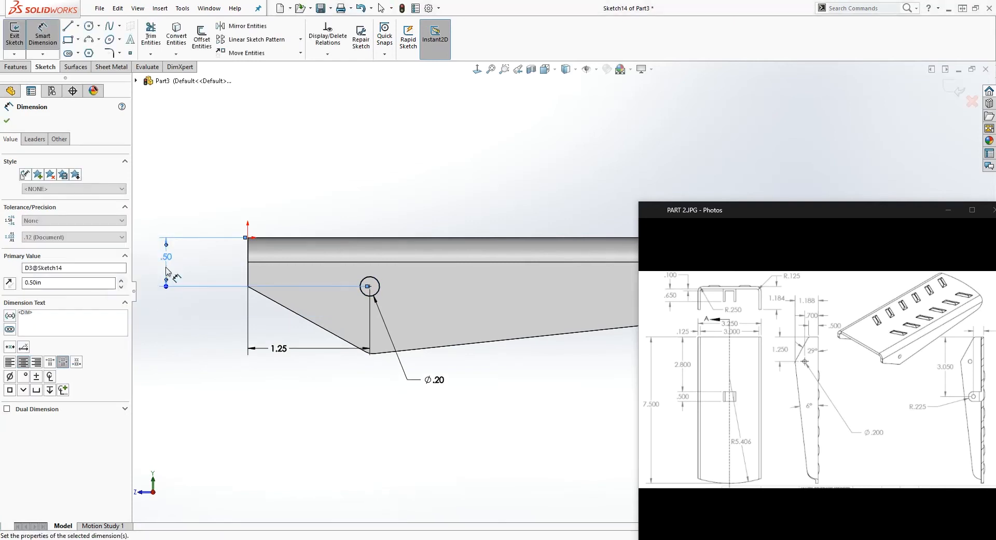
{"action": "key", "text": "Escape"}
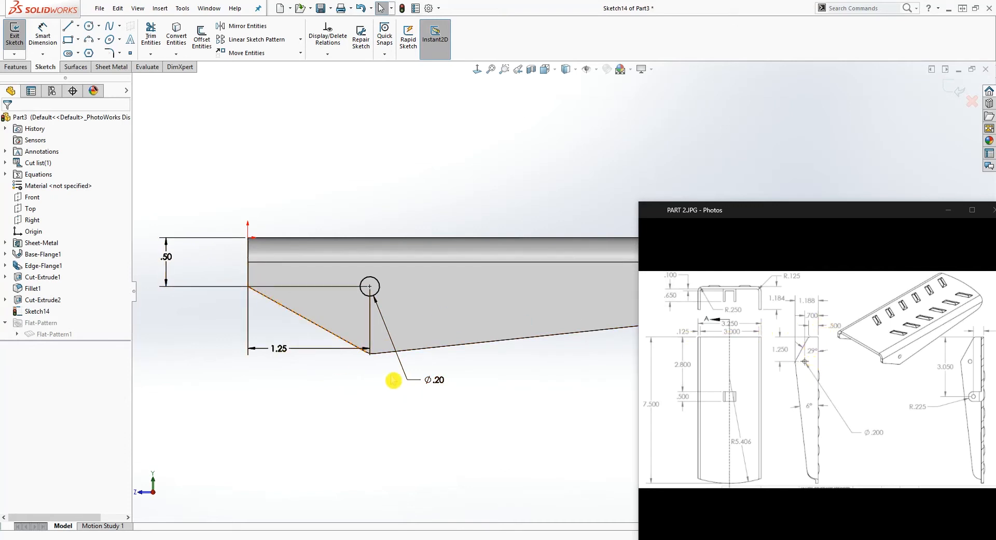
Set the circle's vertical offset to 0.70 in and move the 1.25 in dimension clear of the flange profile
{"action": "double_click", "coordinate": [166, 256]}
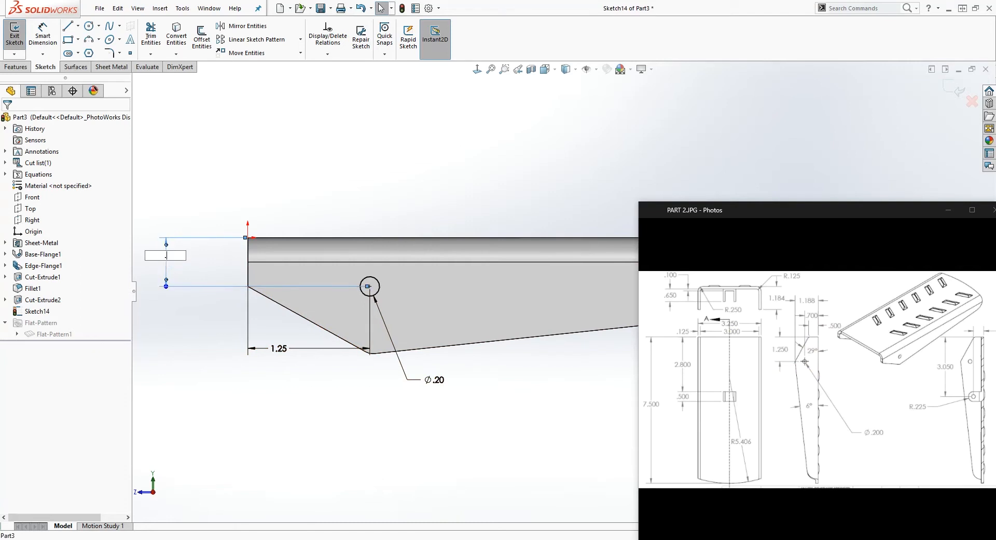
{"action": "key", "text": "Return"}
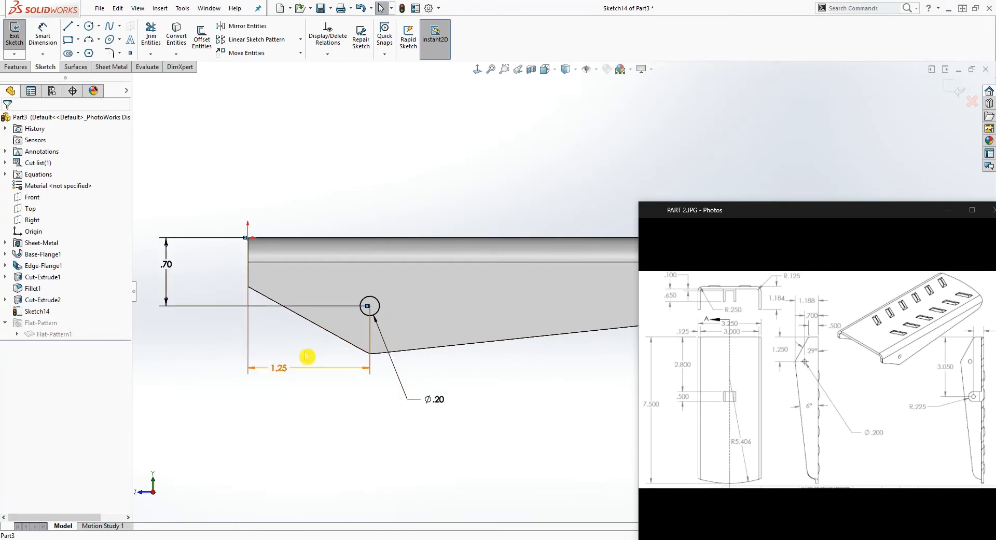
{"action": "left_click", "coordinate": [280, 369]}
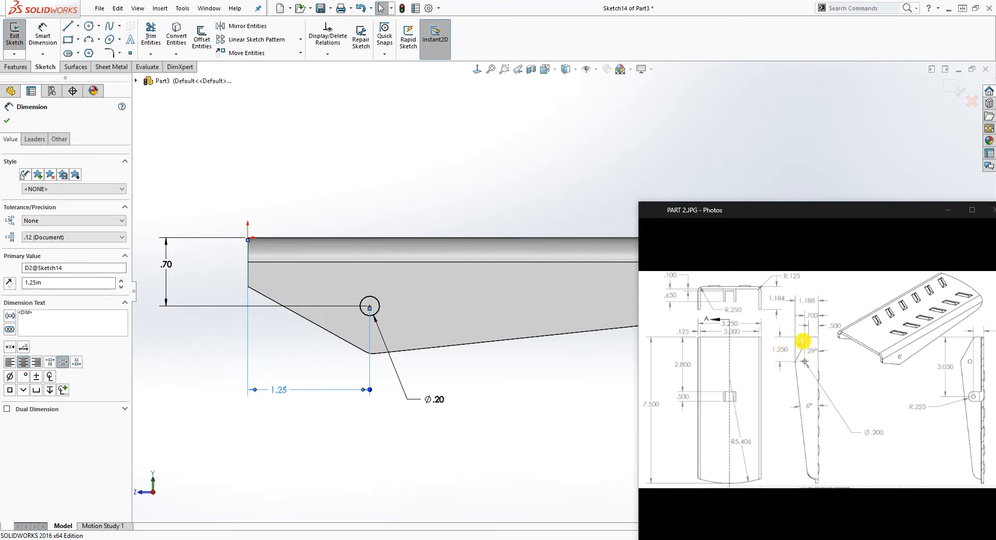
{"action": "left_click", "coordinate": [352, 362]}
{"action": "left_click", "coordinate": [197, 212]}
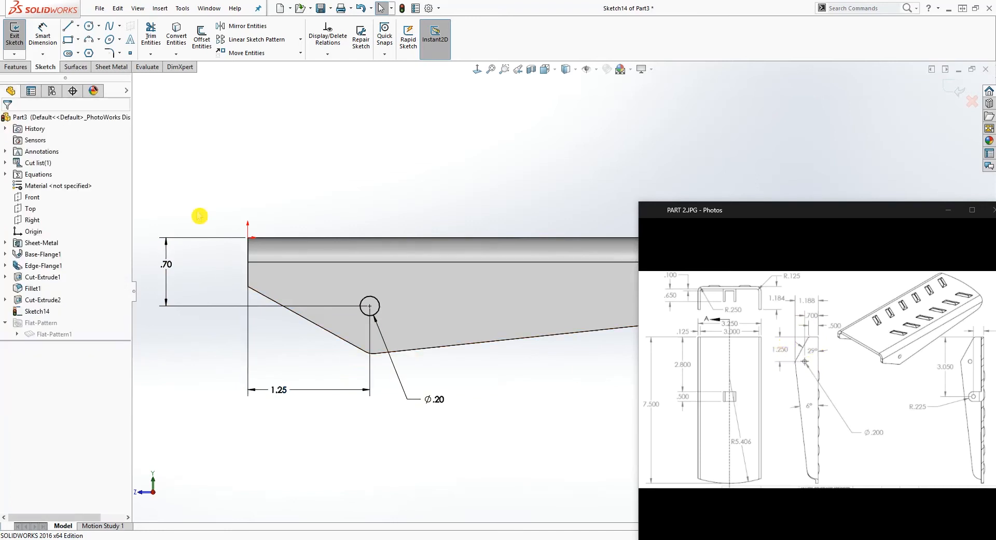
Cut-extrude the circle Through All to pierce both side flanges
{"action": "left_click", "coordinate": [16, 66]}
{"action": "left_click", "coordinate": [158, 36]}
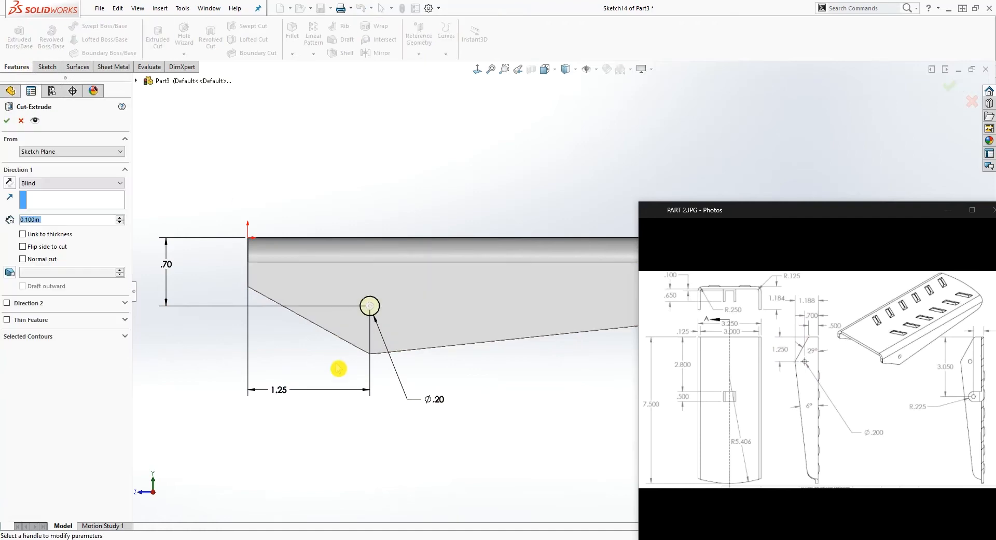
{"action": "left_click", "coordinate": [80, 184]}
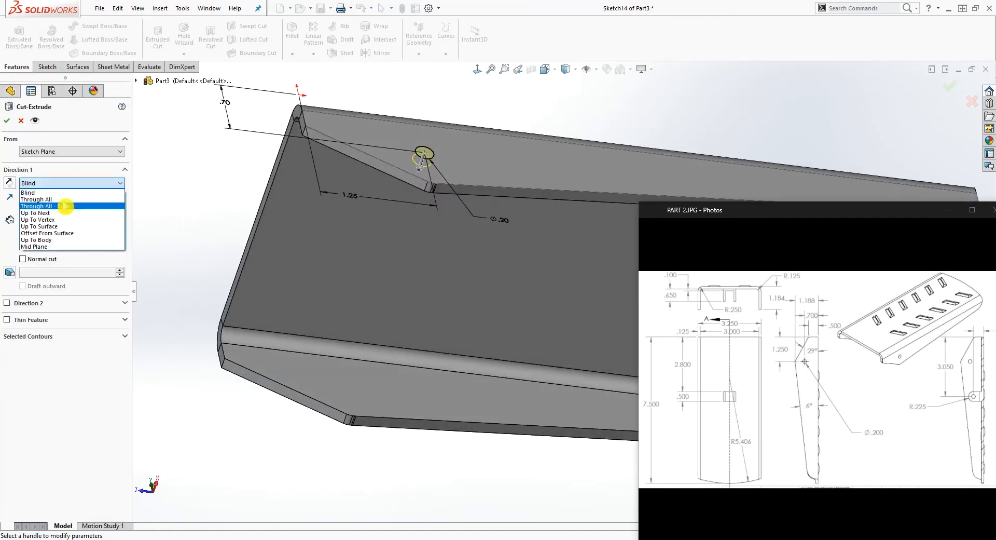
{"action": "left_click", "coordinate": [66, 198]}
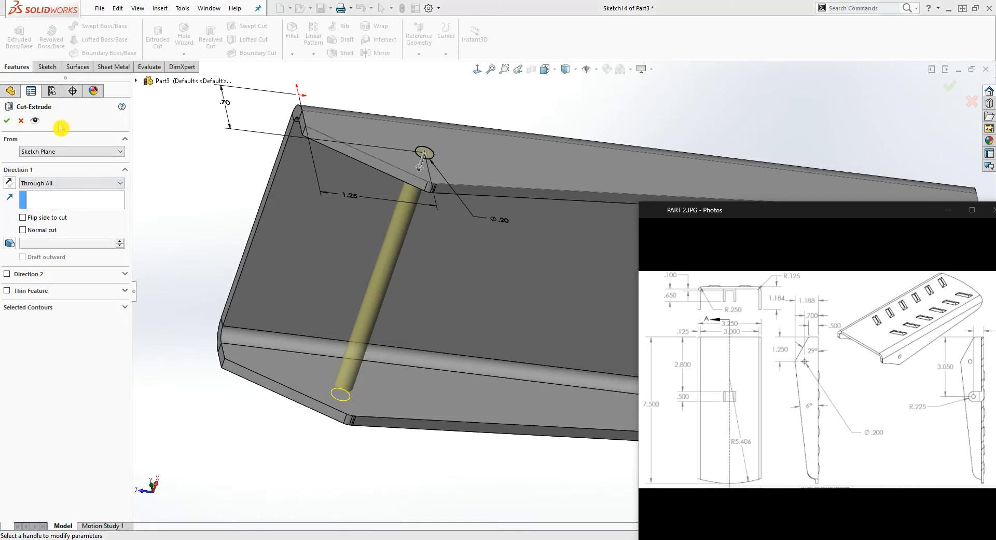
{"action": "left_click", "coordinate": [8, 122]}
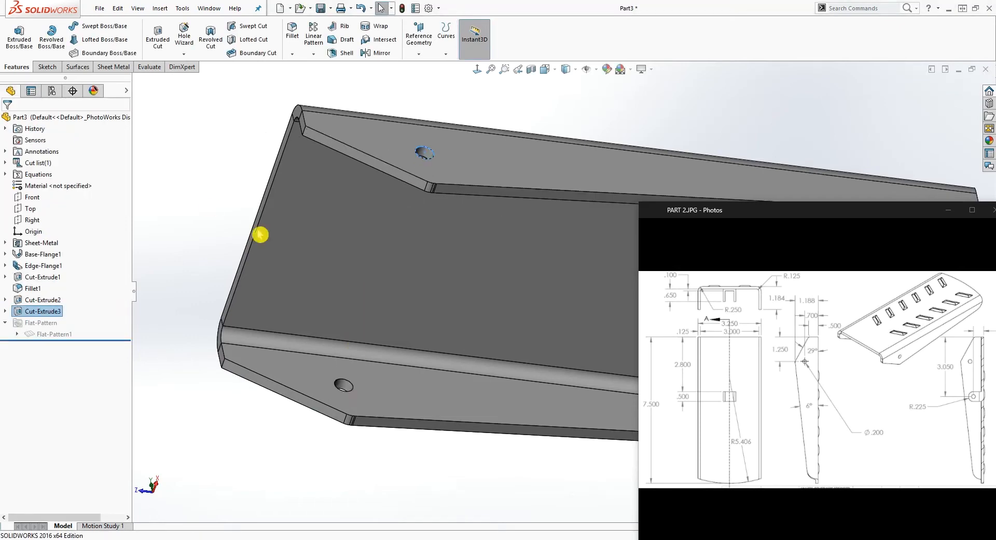
Start a 0.125 in fillet on the short corner edge of one flange at the bracket's straight end
{"action": "scroll", "coordinate": [313, 268], "scroll_direction": "up", "scroll_amount": 2}
{"action": "scroll", "coordinate": [468, 343], "scroll_direction": "up", "scroll_amount": 5}
{"action": "scroll", "coordinate": [515, 336], "scroll_direction": "down", "scroll_amount": 2}
{"action": "middle_click_drag", "start_coordinate": [515, 336], "coordinate": [567, 257]}
{"action": "scroll", "coordinate": [599, 254], "scroll_direction": "down", "scroll_amount": 5}
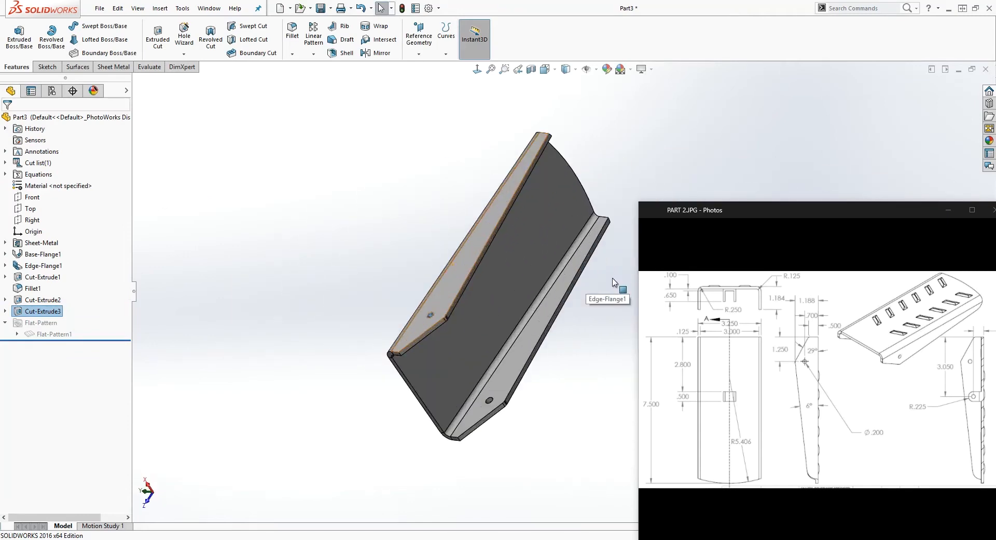
{"action": "middle_click_drag", "start_coordinate": [599, 254], "coordinate": [454, 203]}
{"action": "left_click", "coordinate": [292, 31]}
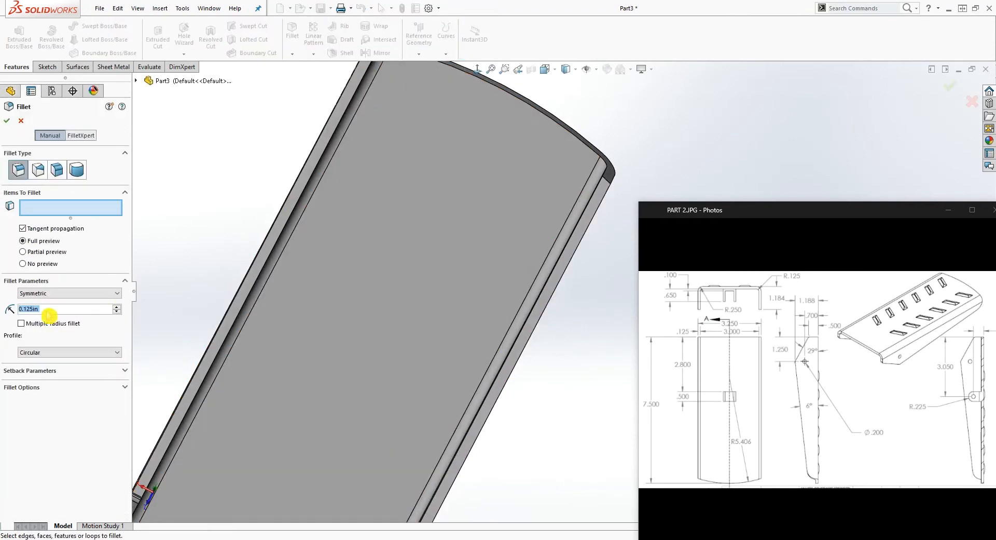
{"action": "scroll", "coordinate": [249, 363], "scroll_direction": "up", "scroll_amount": 4}
{"action": "scroll", "coordinate": [368, 437], "scroll_direction": "down", "scroll_amount": 2}
{"action": "middle_click_drag", "start_coordinate": [368, 437], "coordinate": [413, 271]}
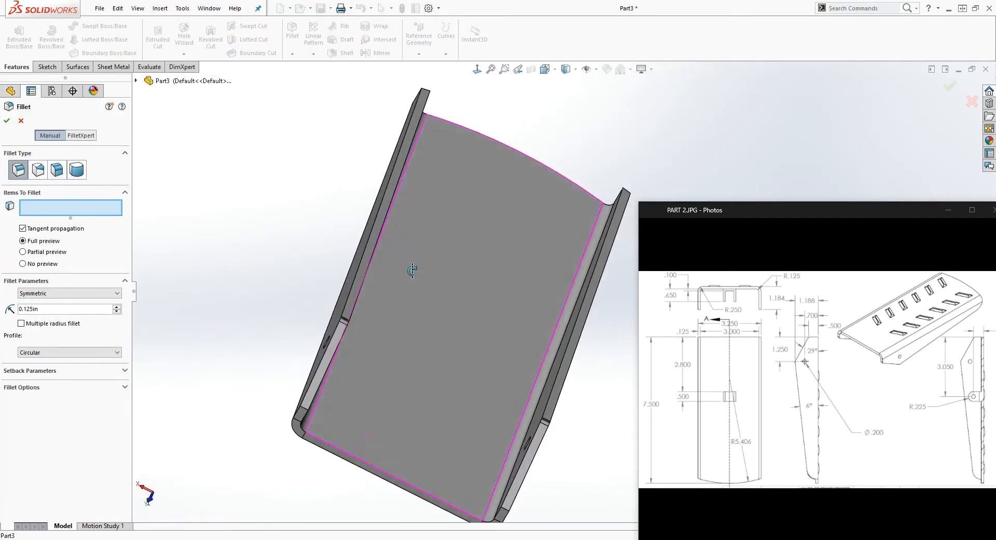
{"action": "scroll", "coordinate": [299, 433], "scroll_direction": "down", "scroll_amount": 4}
{"action": "left_click", "coordinate": [371, 395]}
{"action": "scroll", "coordinate": [407, 418], "scroll_direction": "up", "scroll_amount": 6}
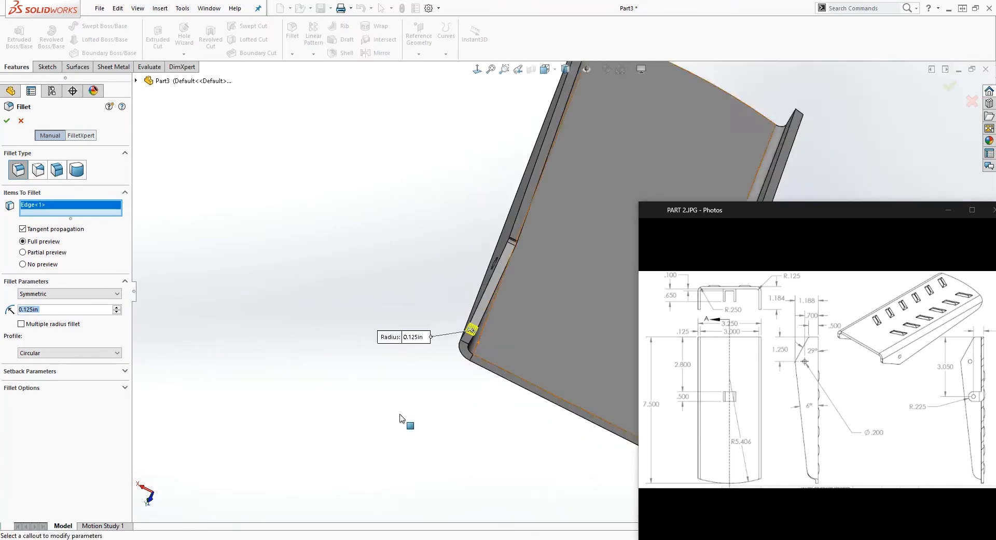
Add the matching corner edge on the opposite flange and apply the 0.125 in fillet
{"action": "scroll", "coordinate": [601, 343], "scroll_direction": "down", "scroll_amount": 7}
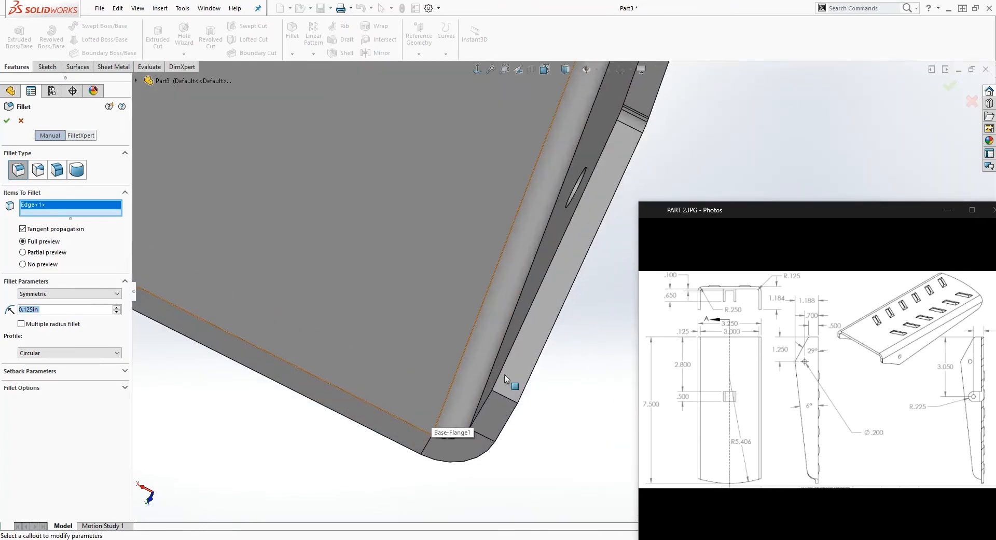
{"action": "middle_click_drag", "start_coordinate": [496, 415], "coordinate": [485, 402]}
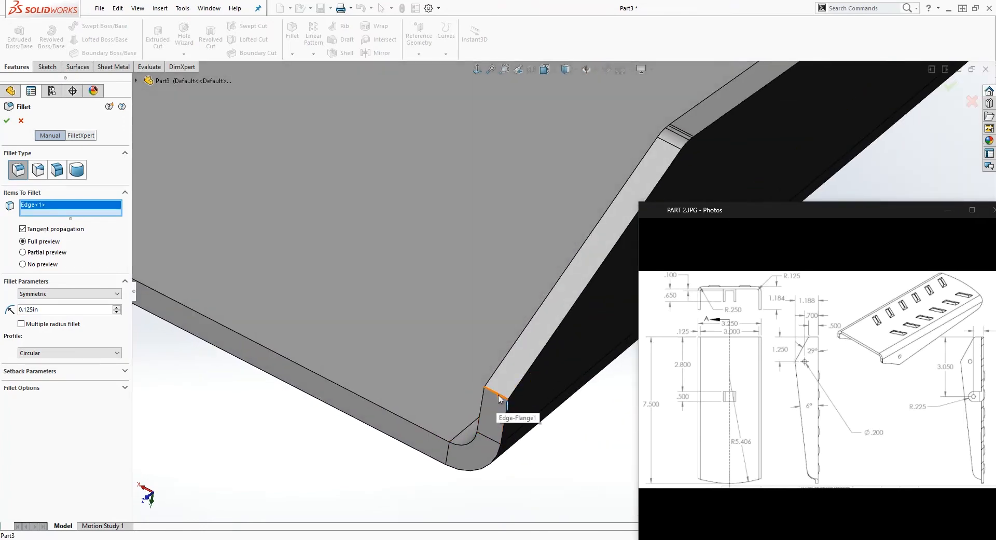
{"action": "left_click", "coordinate": [482, 398]}
{"action": "left_click", "coordinate": [7, 123]}
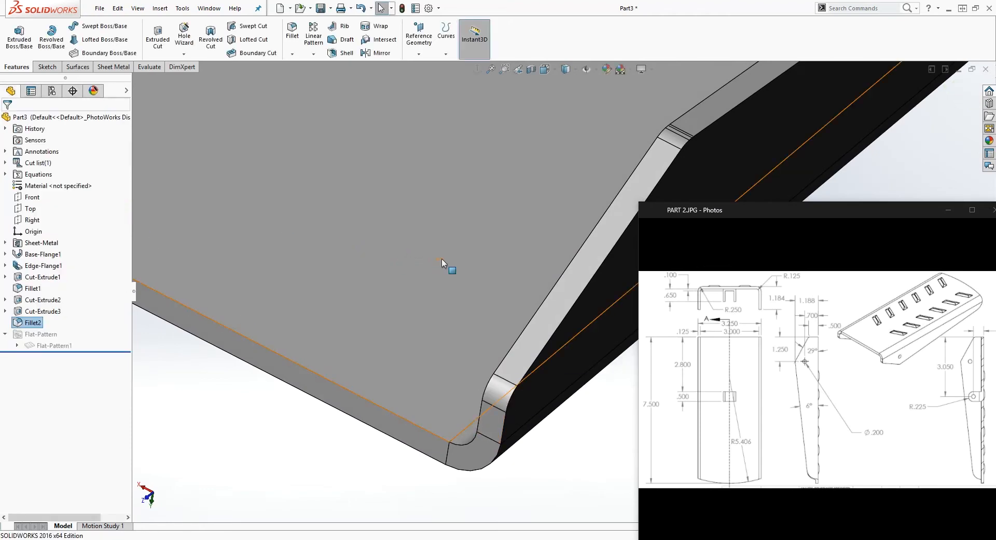
Start a 0.425 in fillet on one flange's corner edge at the bracket's curved end
{"action": "scroll", "coordinate": [467, 256], "scroll_direction": "up", "scroll_amount": 9}
{"action": "scroll", "coordinate": [752, 134], "scroll_direction": "down", "scroll_amount": 3}
{"action": "middle_click_drag", "start_coordinate": [751, 136], "coordinate": [407, 93]}
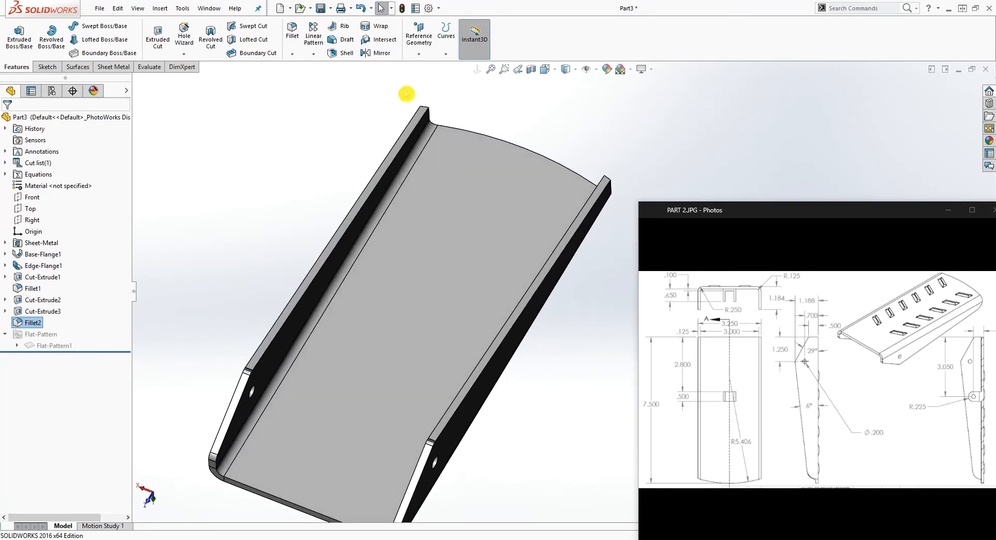
{"action": "left_click", "coordinate": [292, 31]}
{"action": "type", "text": "."}
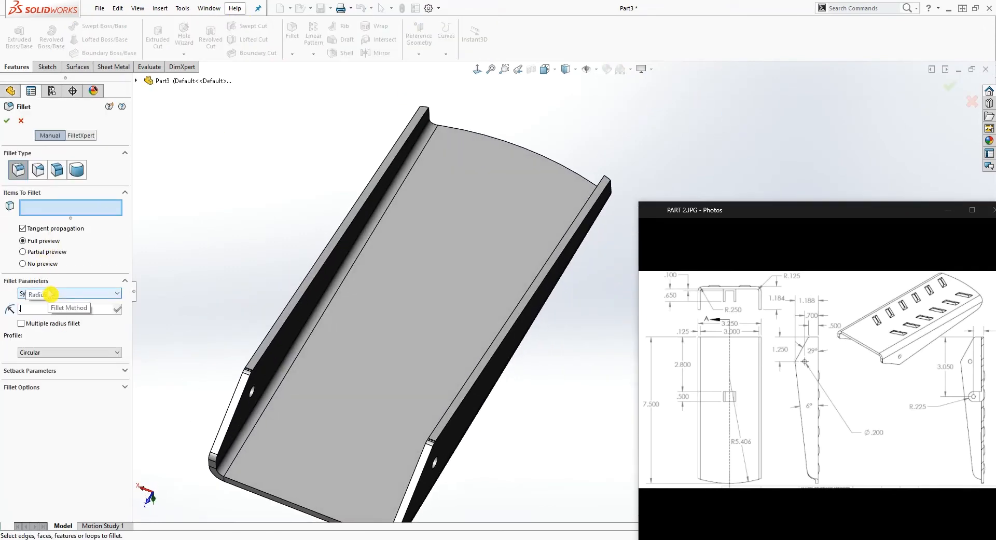
{"action": "type", "text": "425"}
{"action": "key", "text": "Return"}
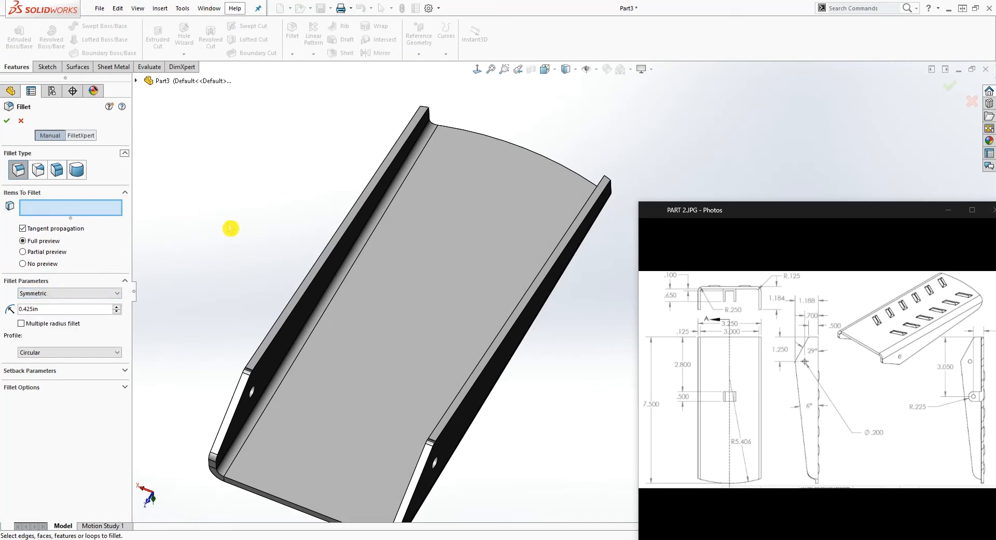
{"action": "scroll", "coordinate": [449, 187], "scroll_direction": "down", "scroll_amount": 5}
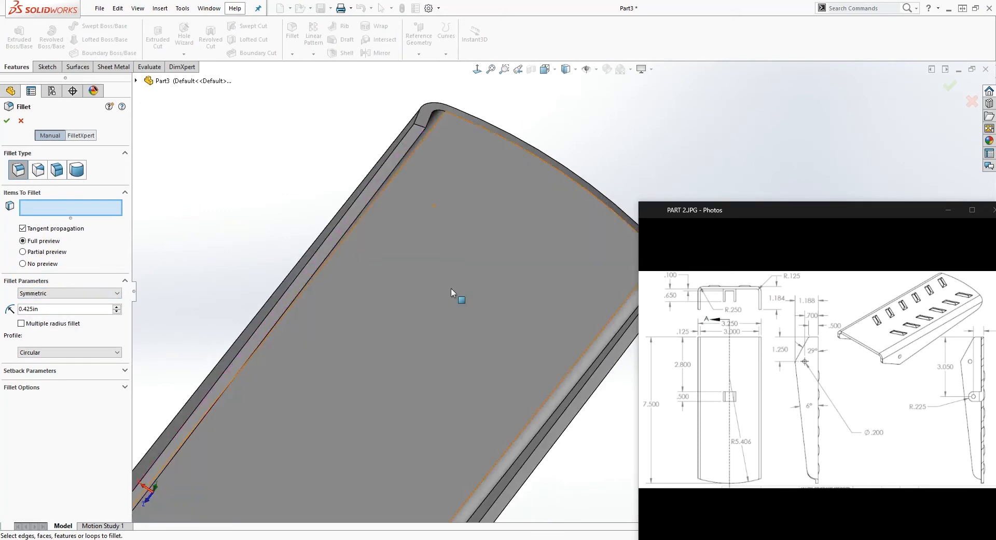
{"action": "left_click", "coordinate": [419, 126]}
Add the opposite flange's corner edge at the curved end and apply the 0.425 in fillet
{"action": "scroll", "coordinate": [484, 233], "scroll_direction": "up", "scroll_amount": 5}
{"action": "middle_click_drag", "start_coordinate": [537, 281], "coordinate": [477, 239]}
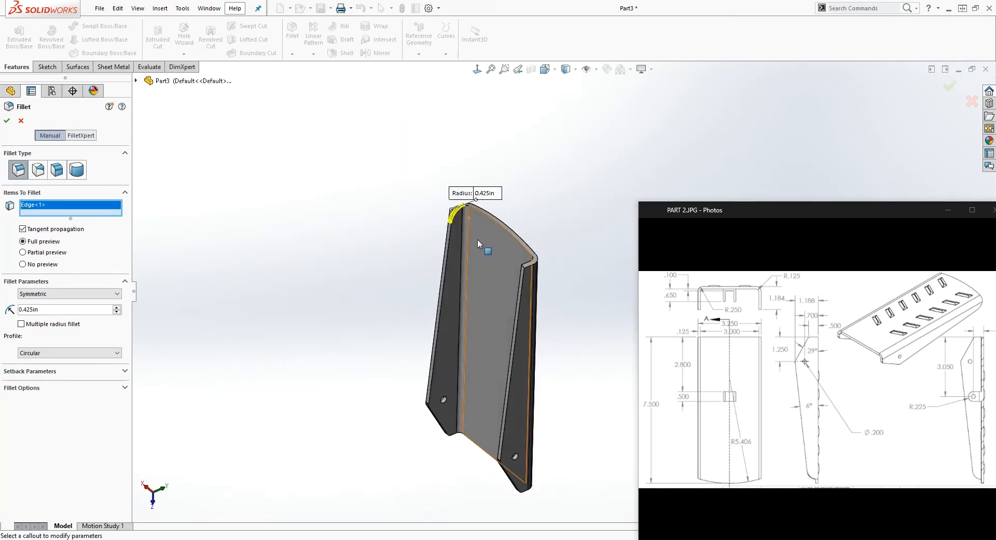
{"action": "scroll", "coordinate": [525, 266], "scroll_direction": "down", "scroll_amount": 5}
{"action": "left_click", "coordinate": [538, 278]}
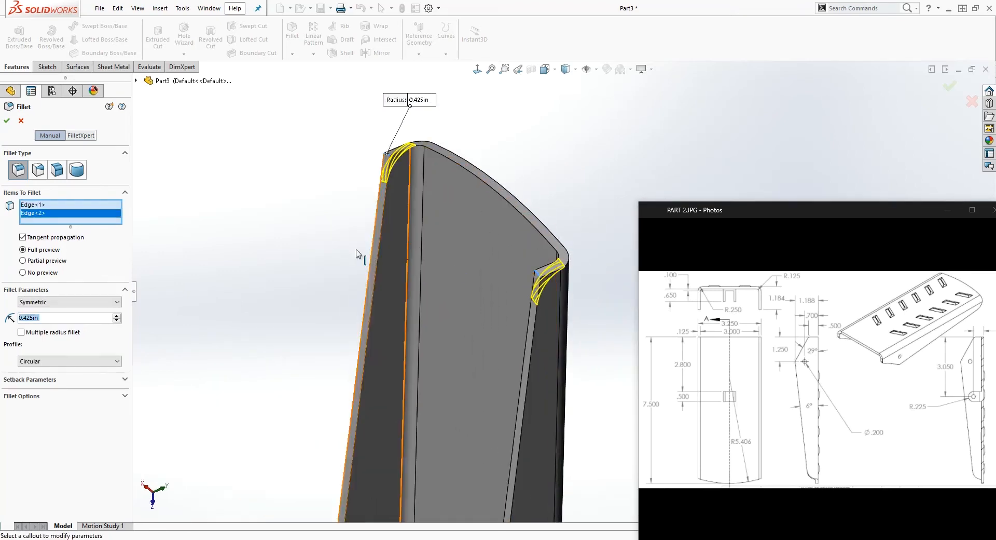
{"action": "left_click", "coordinate": [7, 122]}
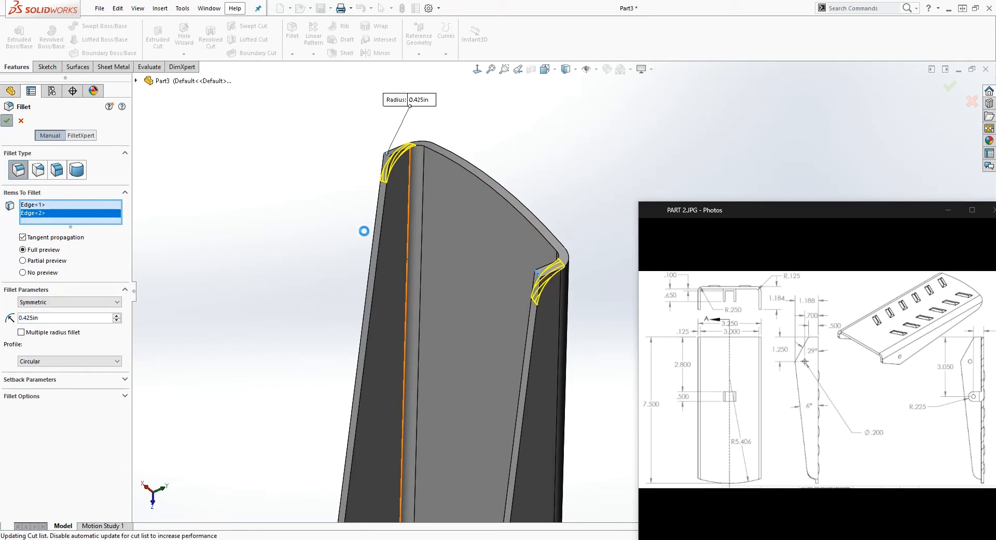
Create a mid-plane reference plane between the outer faces of the two side flanges
{"action": "scroll", "coordinate": [551, 384], "scroll_direction": "up", "scroll_amount": 5}
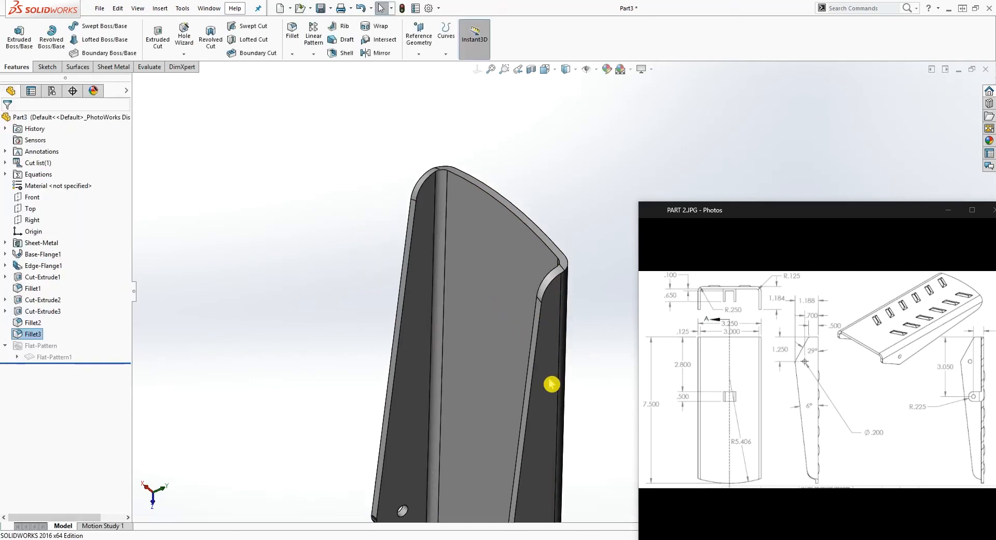
{"action": "middle_click_drag", "start_coordinate": [551, 384], "coordinate": [580, 147]}
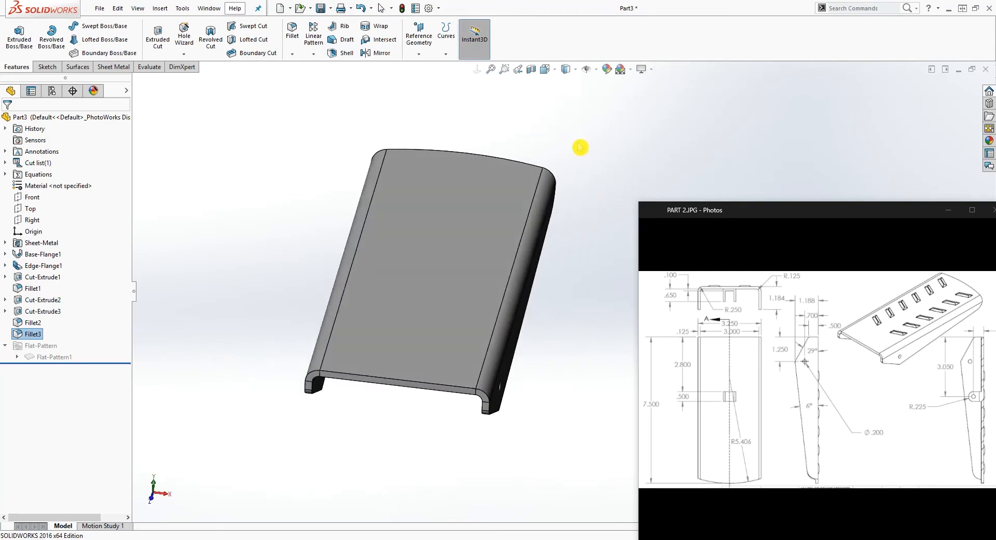
{"action": "left_click", "coordinate": [420, 55]}
{"action": "left_click", "coordinate": [118, 238]}
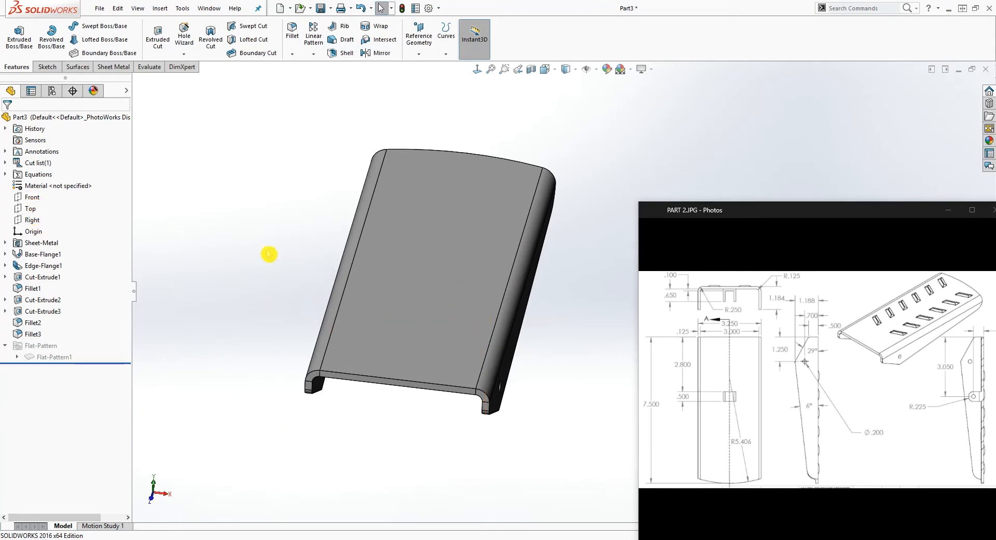
{"action": "left_click", "coordinate": [419, 54]}
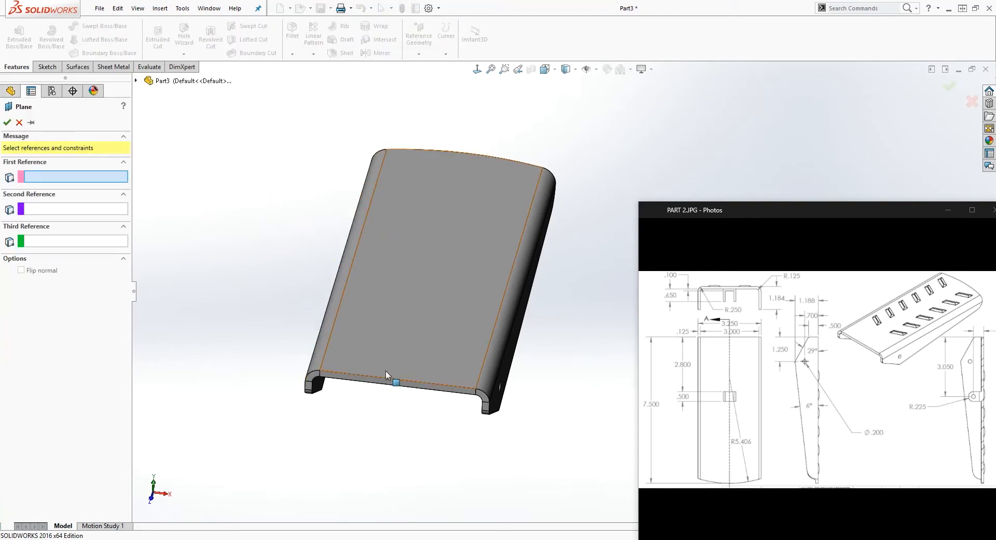
{"action": "middle_click_drag", "start_coordinate": [400, 390], "coordinate": [359, 355]}
{"action": "left_click", "coordinate": [482, 336]}
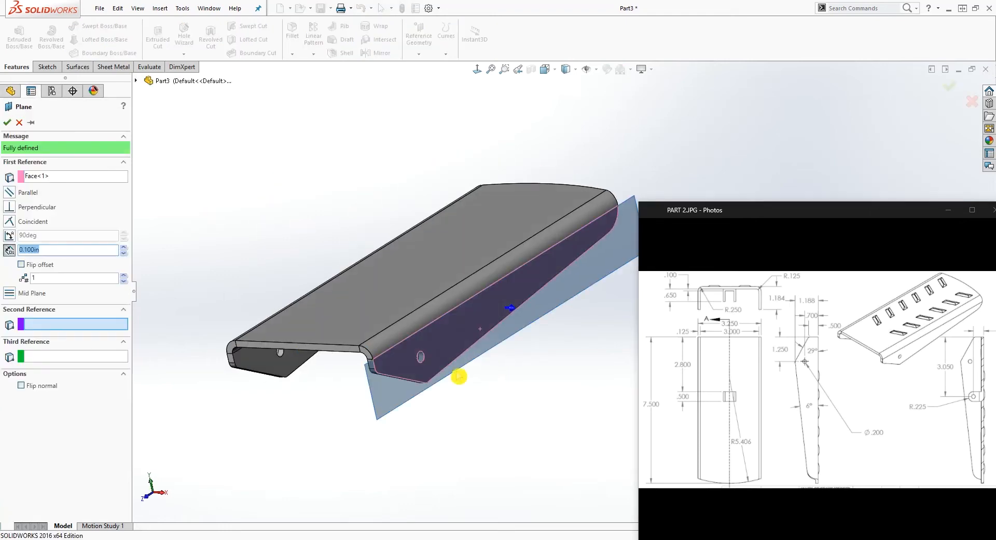
{"action": "middle_click_drag", "start_coordinate": [473, 363], "coordinate": [535, 407]}
{"action": "left_click", "coordinate": [379, 318]}
{"action": "middle_click_drag", "start_coordinate": [414, 382], "coordinate": [411, 361]}
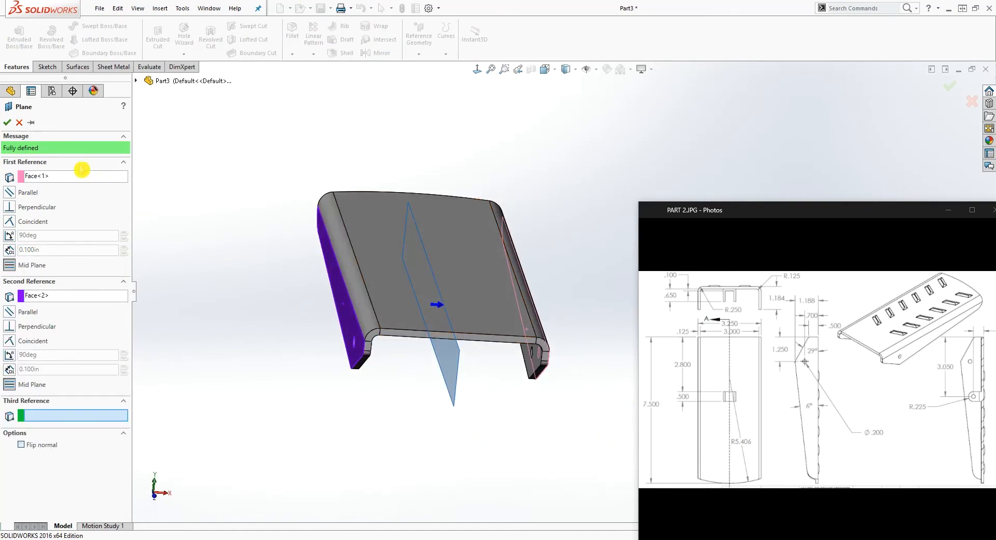
{"action": "left_click", "coordinate": [7, 124]}
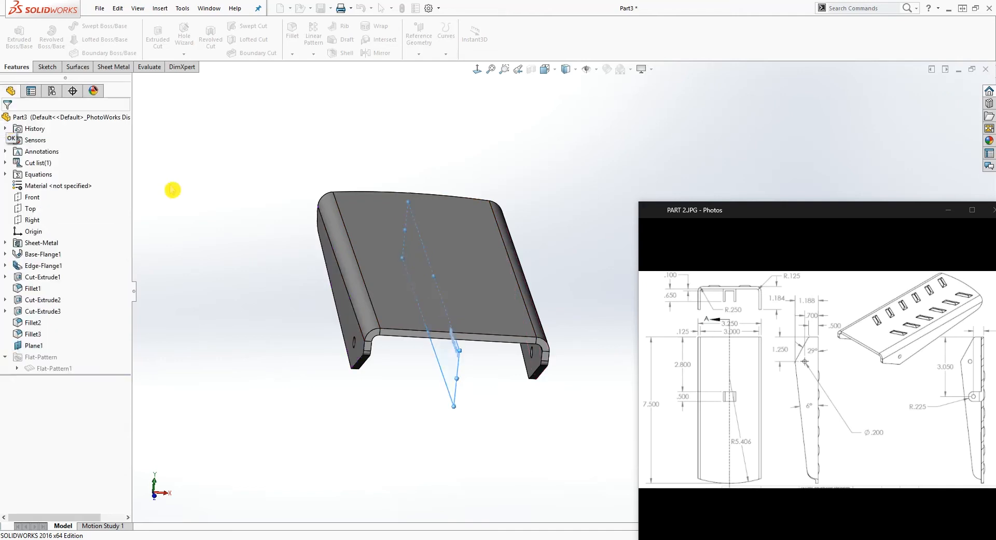
Start a sketch on the new mid-plane and orient the view normal to it
{"action": "middle_click_drag", "start_coordinate": [429, 366], "coordinate": [459, 302]}
{"action": "left_click", "coordinate": [467, 301]}
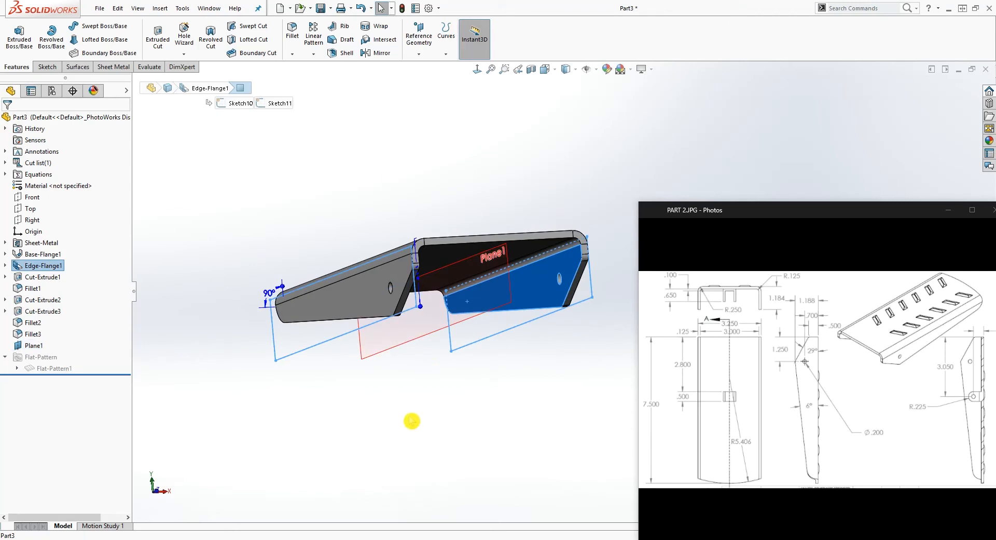
{"action": "left_click", "coordinate": [377, 421]}
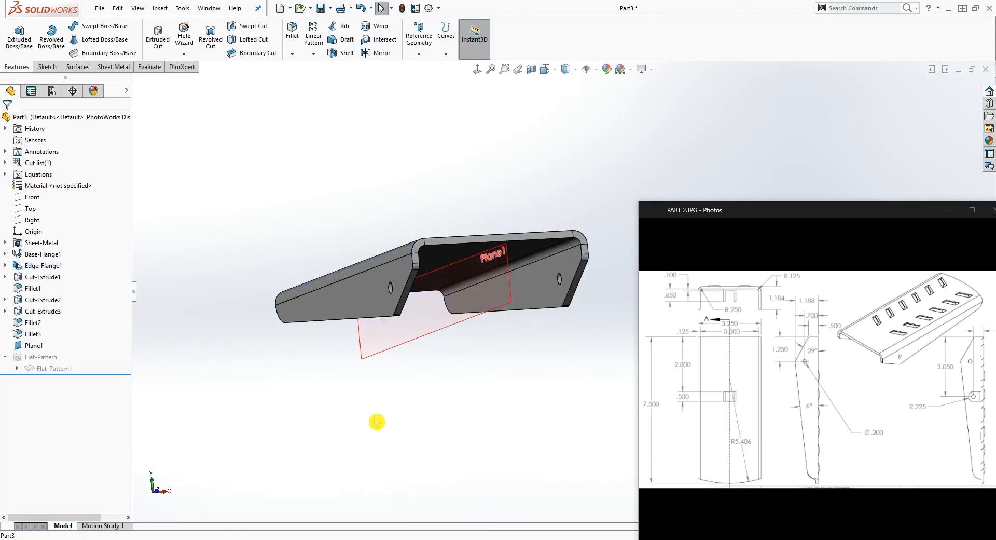
{"action": "left_click", "coordinate": [415, 347]}
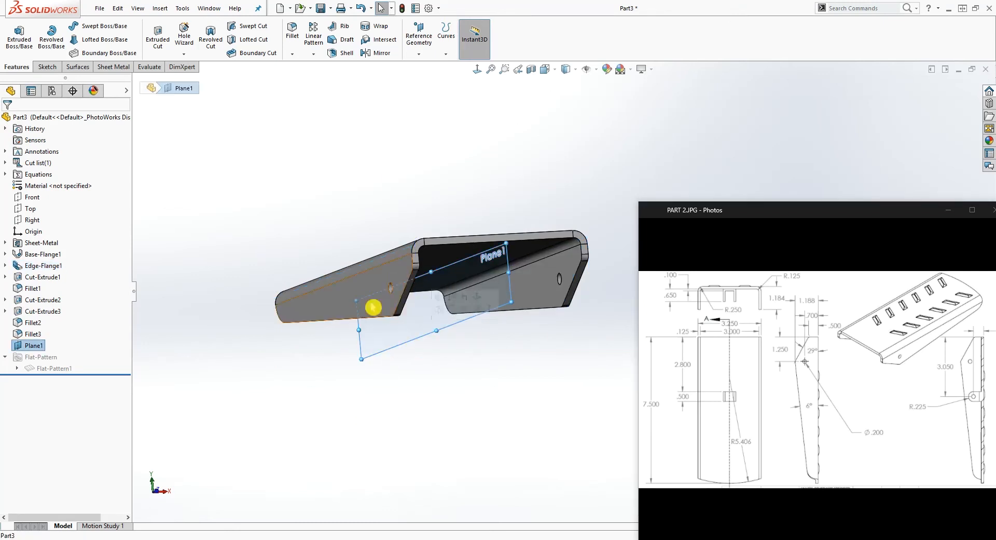
{"action": "left_click", "coordinate": [49, 67]}
{"action": "left_click", "coordinate": [14, 34]}
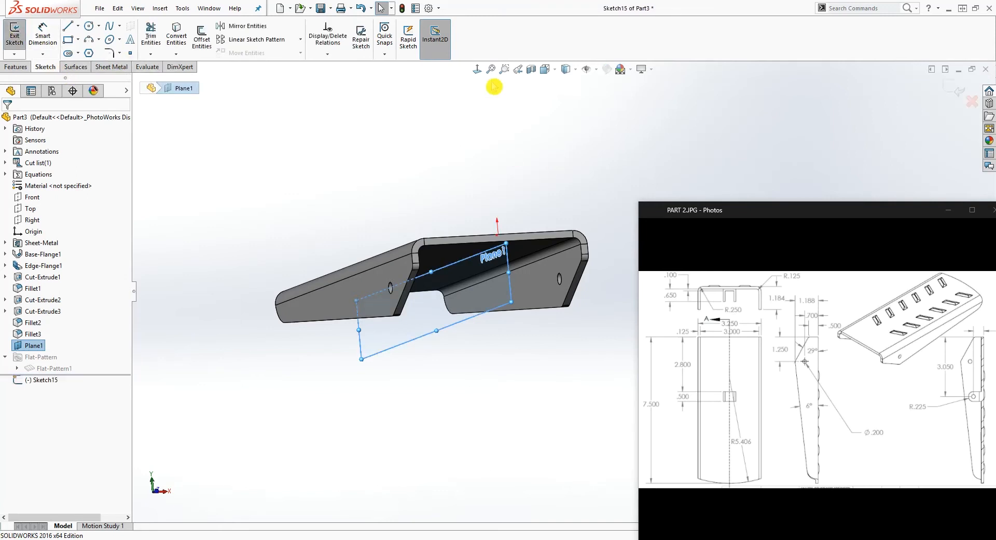
{"action": "left_click", "coordinate": [477, 69]}
Apply a section view through the bracket to expose the underside of its top plate at the sketch plane
{"action": "scroll", "coordinate": [557, 161], "scroll_direction": "up", "scroll_amount": 3}
{"action": "scroll", "coordinate": [701, 177], "scroll_direction": "down", "scroll_amount": 4}
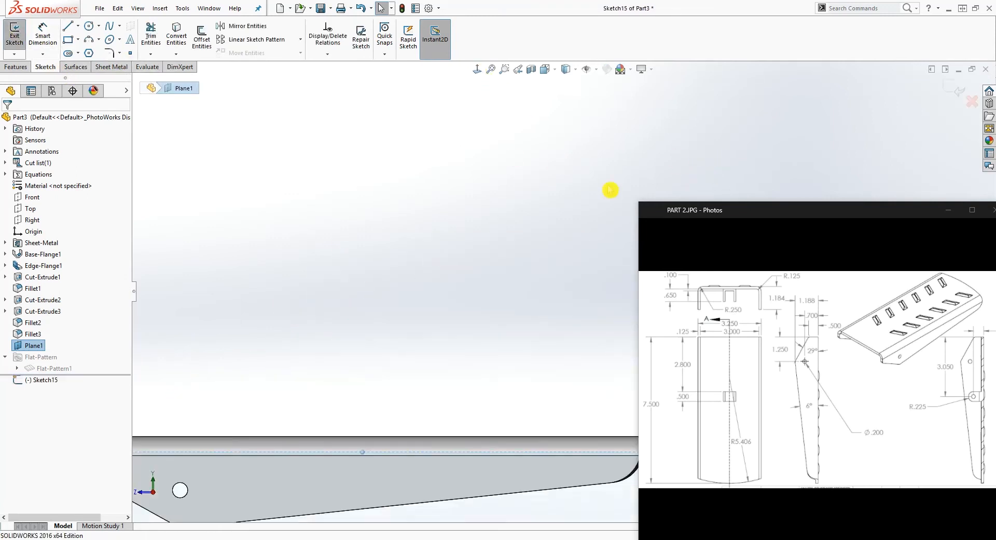
{"action": "scroll", "coordinate": [611, 192], "scroll_direction": "up", "scroll_amount": 4}
{"action": "scroll", "coordinate": [598, 393], "scroll_direction": "down", "scroll_amount": 3}
{"action": "scroll", "coordinate": [597, 374], "scroll_direction": "up", "scroll_amount": 2}
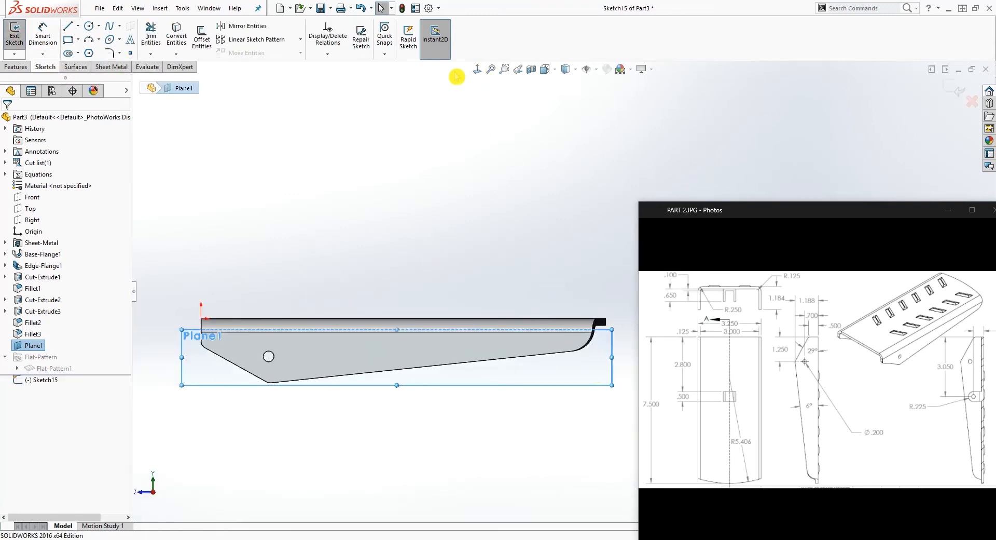
{"action": "left_click", "coordinate": [532, 71]}
{"action": "left_click", "coordinate": [7, 124]}
{"action": "scroll", "coordinate": [480, 391], "scroll_direction": "down", "scroll_amount": 5}
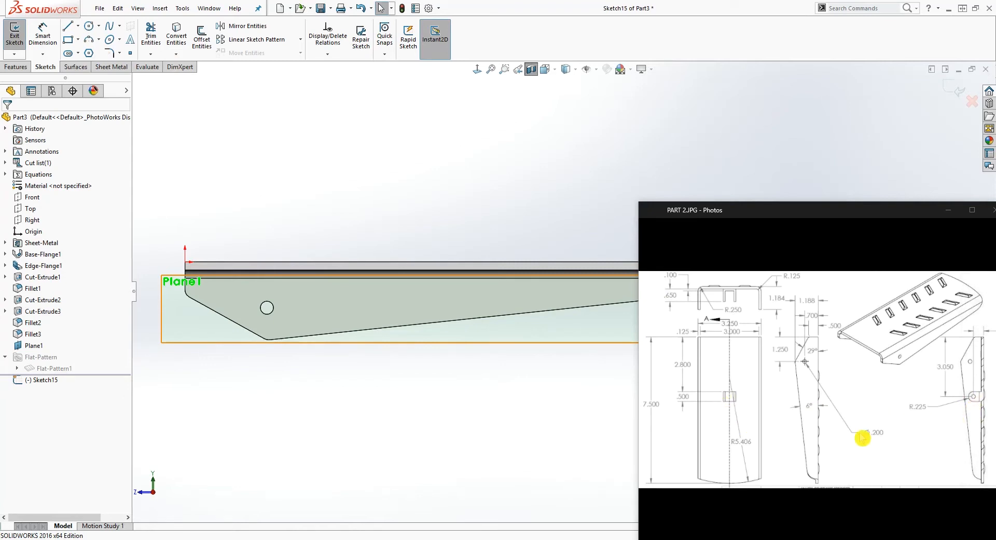
Sketch an open three-sided line profile about 0.45 in wide, extending down from the top plate's underside between its two ends
{"action": "left_click", "coordinate": [75, 44]}
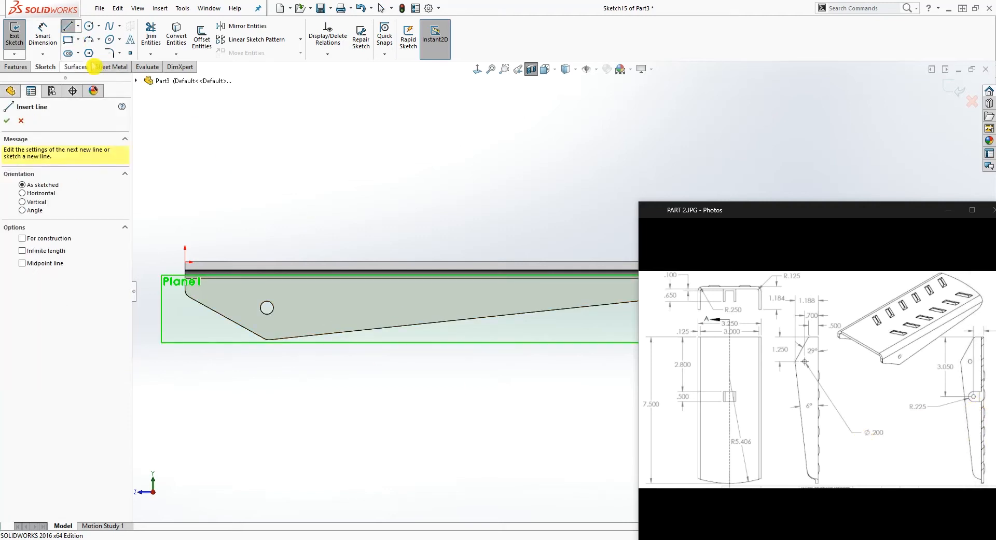
{"action": "left_click", "coordinate": [74, 42]}
{"action": "left_click", "coordinate": [71, 33]}
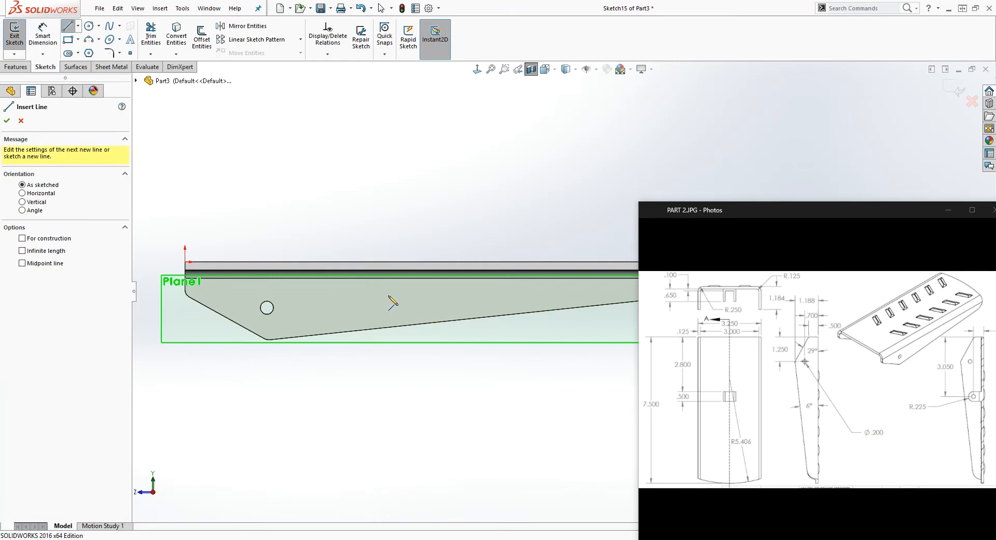
{"action": "left_click", "coordinate": [398, 272]}
{"action": "left_click", "coordinate": [399, 301]}
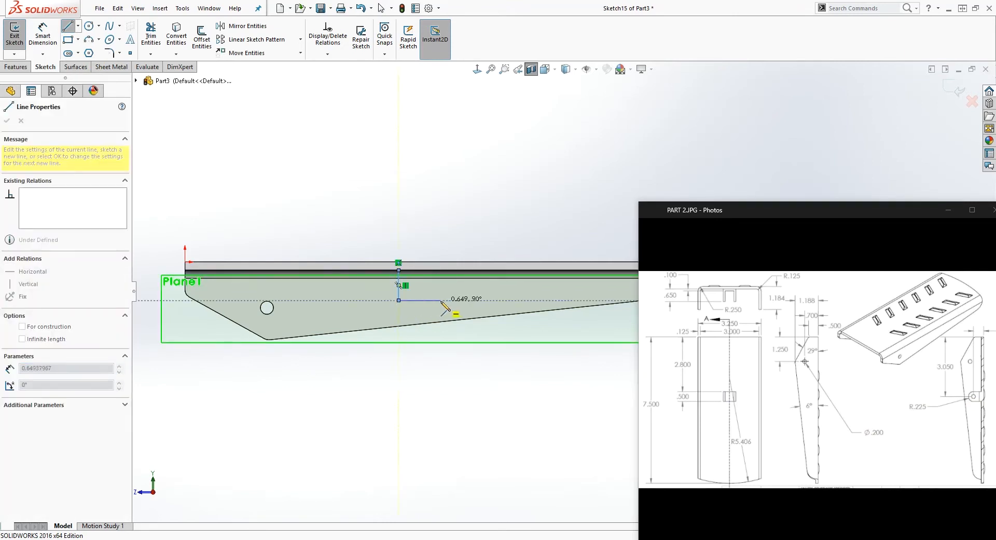
{"action": "left_click", "coordinate": [428, 300]}
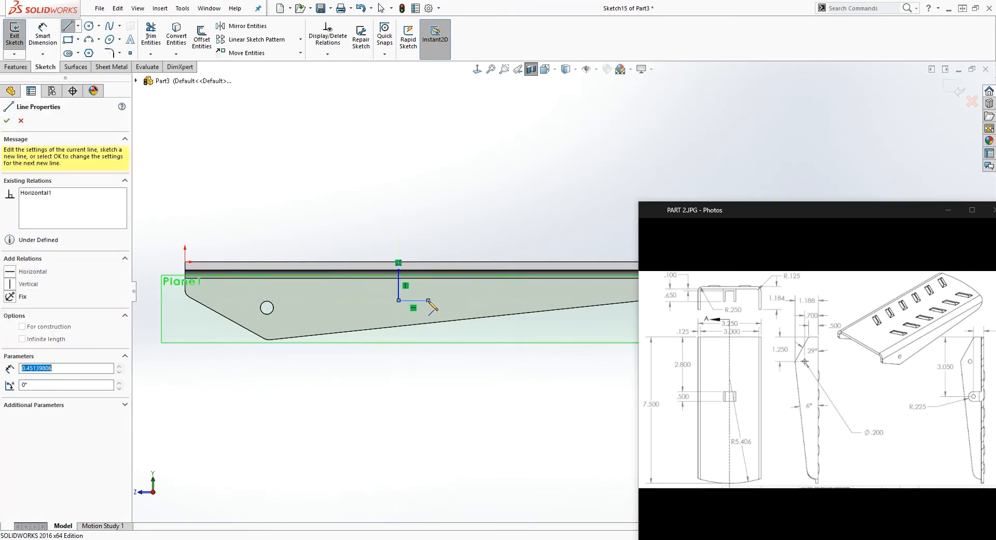
{"action": "left_click", "coordinate": [428, 262]}
{"action": "key", "text": "Escape"}
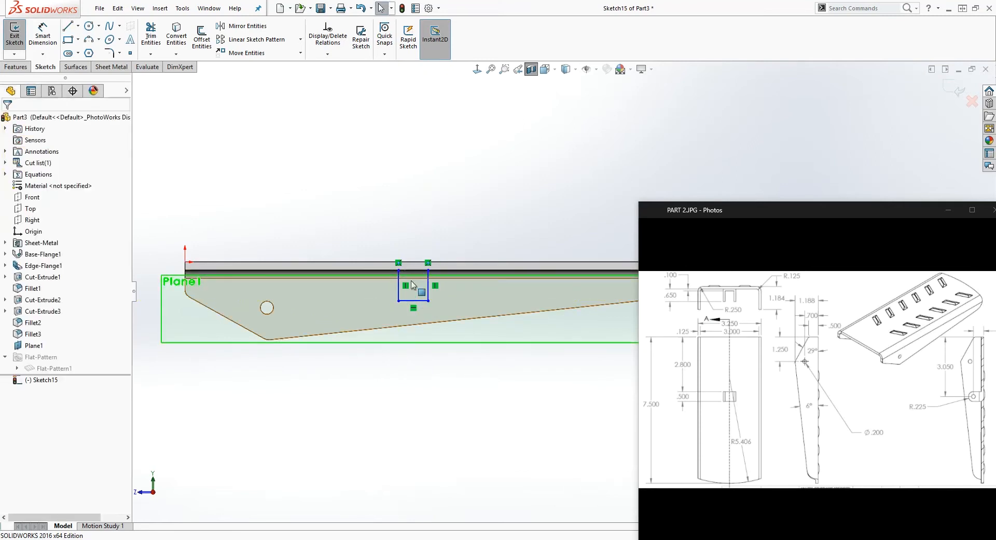
Sketch a circle between the two vertical lines, centered slightly above the profile's bottom line
{"action": "left_click", "coordinate": [89, 26]}
{"action": "scroll", "coordinate": [421, 290], "scroll_direction": "down", "scroll_amount": 3}
{"action": "middle_click_drag", "start_coordinate": [466, 307], "coordinate": [486, 304], "text": "ctrl"}
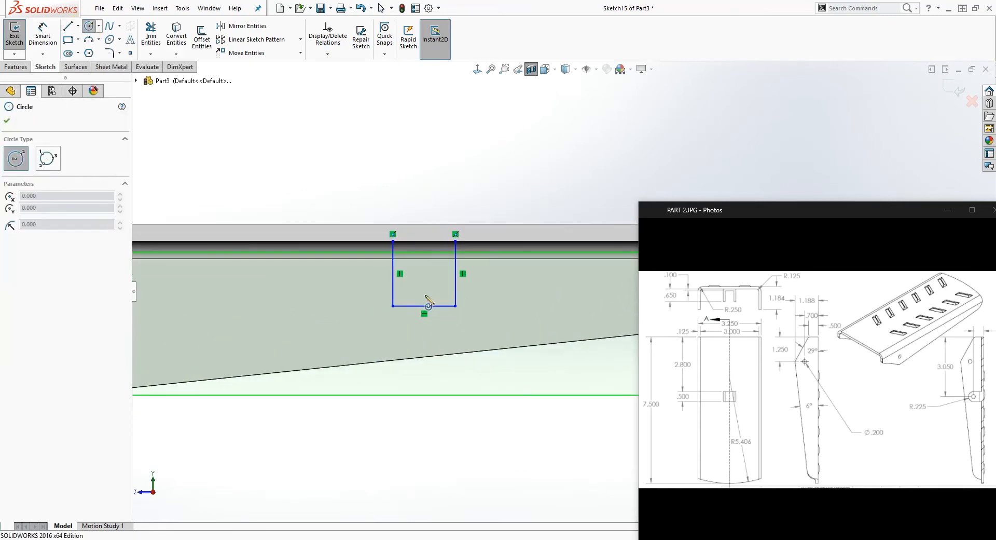
{"action": "left_click_drag", "start_coordinate": [424, 295], "coordinate": [447, 290]}
{"action": "key", "text": "Escape"}
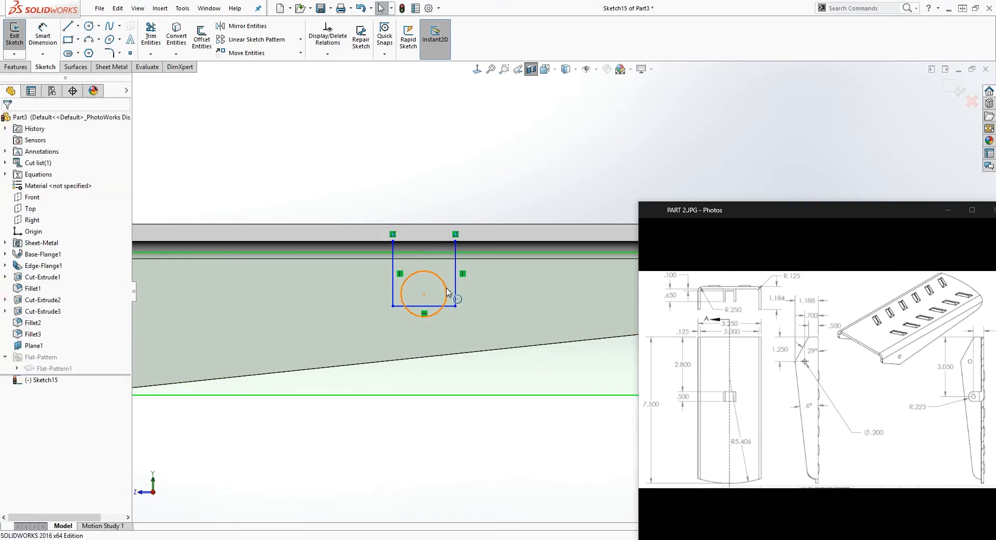
Make the circle tangent to both vertical lines of the profile
{"action": "left_click", "coordinate": [447, 292]}
{"action": "left_click", "coordinate": [319, 366], "text": "ctrl"}
{"action": "left_click", "coordinate": [10, 289]}
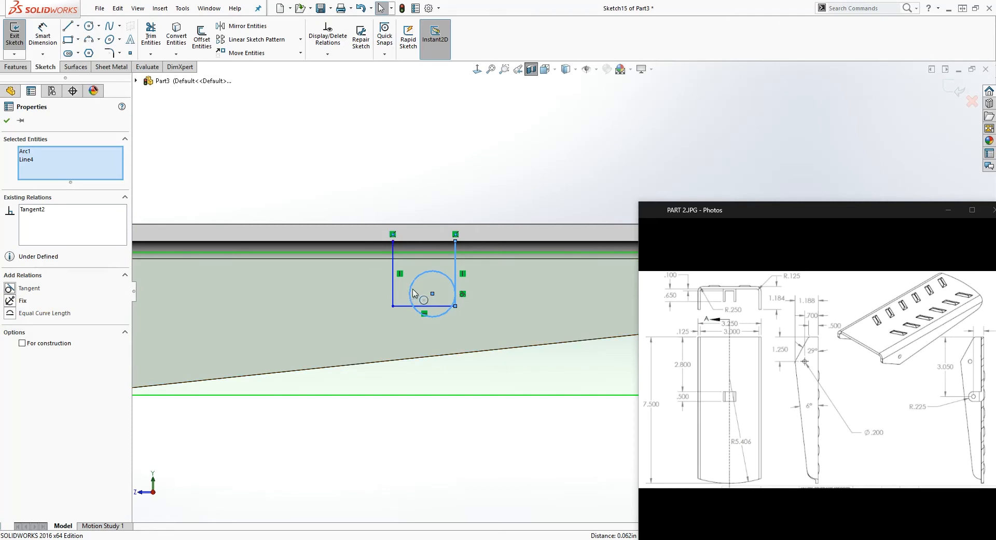
{"action": "left_click", "coordinate": [396, 300], "text": "ctrl"}
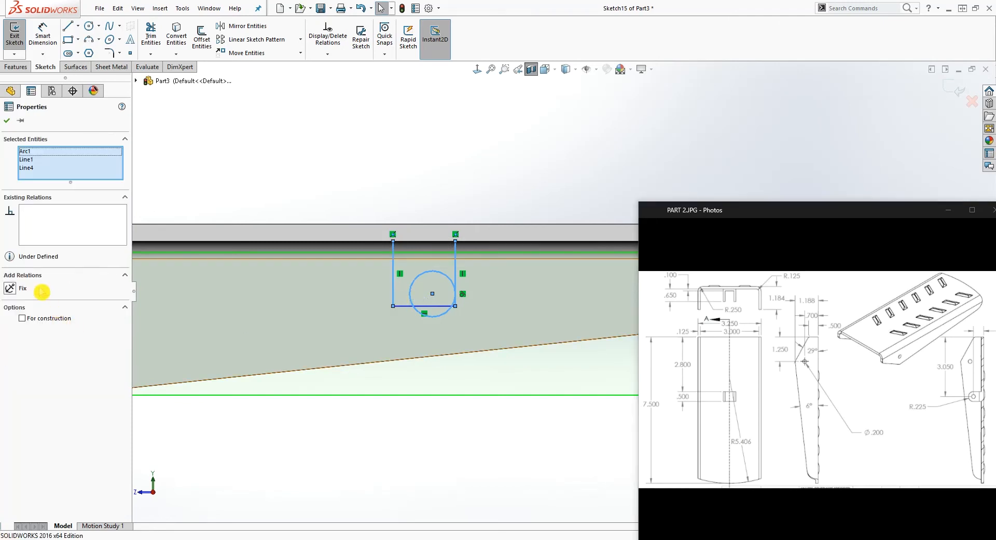
{"action": "key", "text": "Escape"}
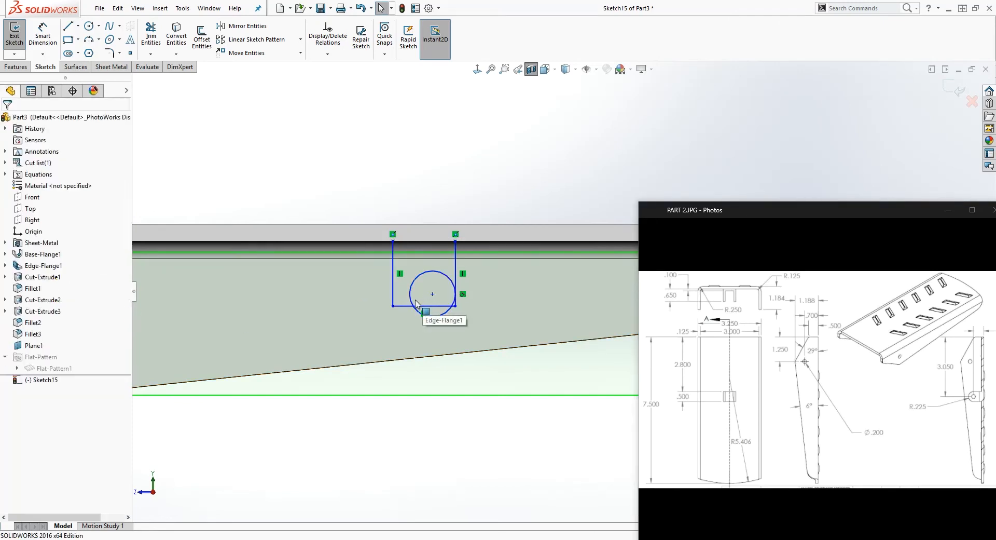
{"action": "left_click", "coordinate": [413, 304]}
{"action": "left_click", "coordinate": [396, 297], "text": "ctrl"}
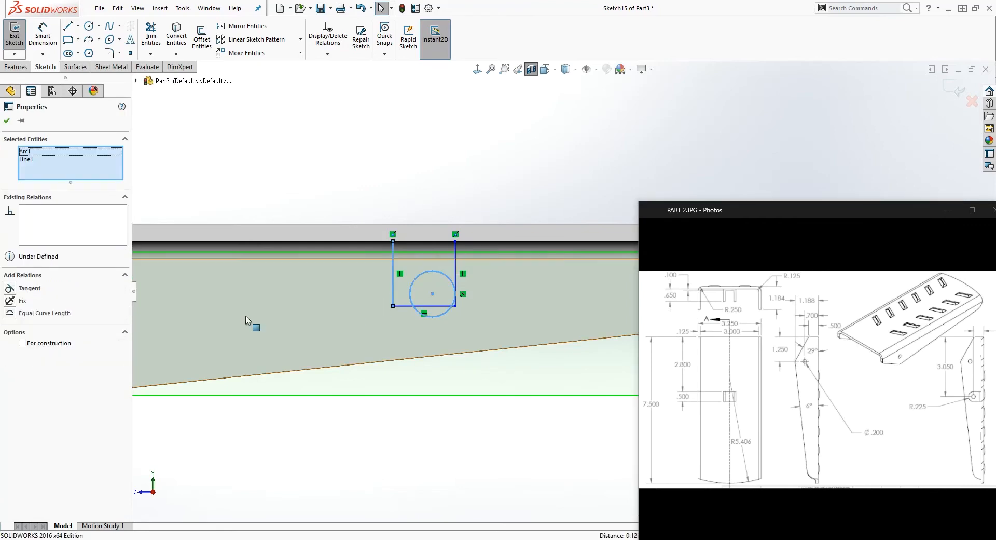
{"action": "left_click", "coordinate": [11, 288]}
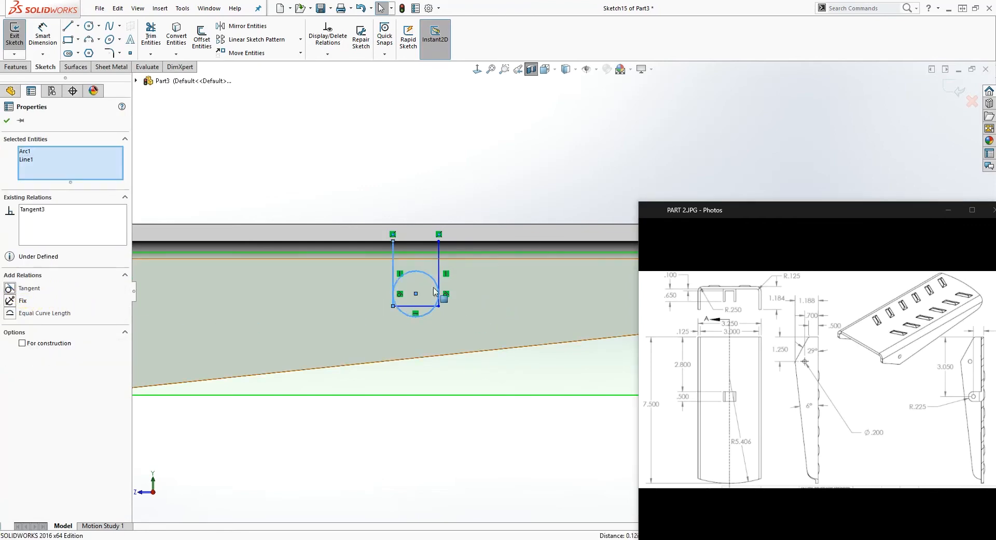
{"action": "key", "text": "Escape"}
Delete the profile's bottom line and trim the circle's upper half and the line ends to leave a rounded U-shaped tab outline
{"action": "left_click", "coordinate": [417, 306]}
{"action": "key", "text": "Delete"}
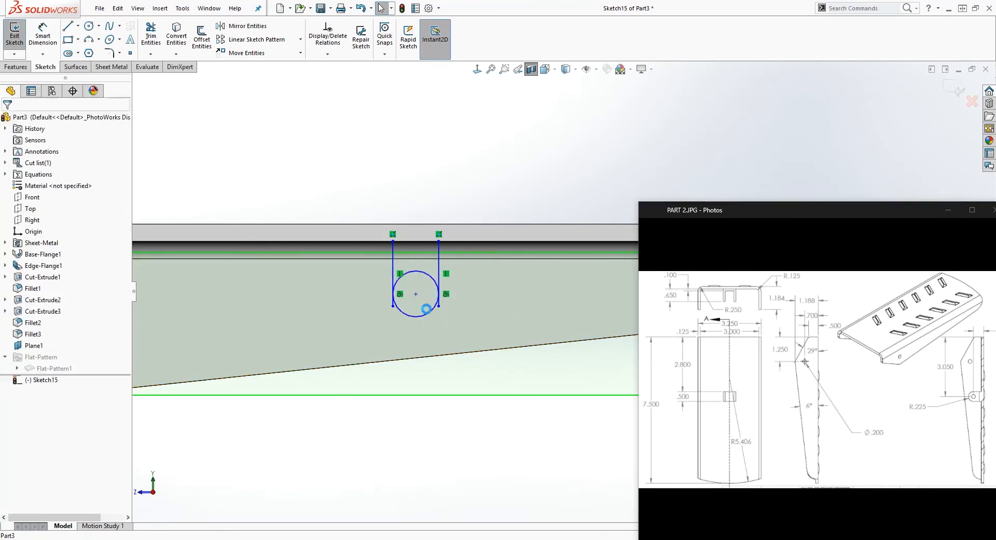
{"action": "left_click", "coordinate": [150, 35]}
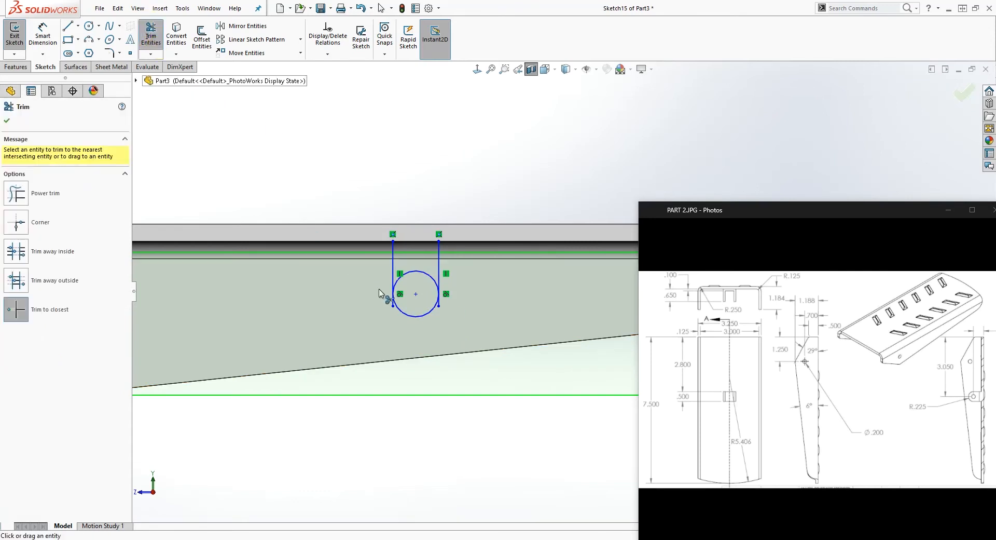
{"action": "left_click", "coordinate": [418, 271]}
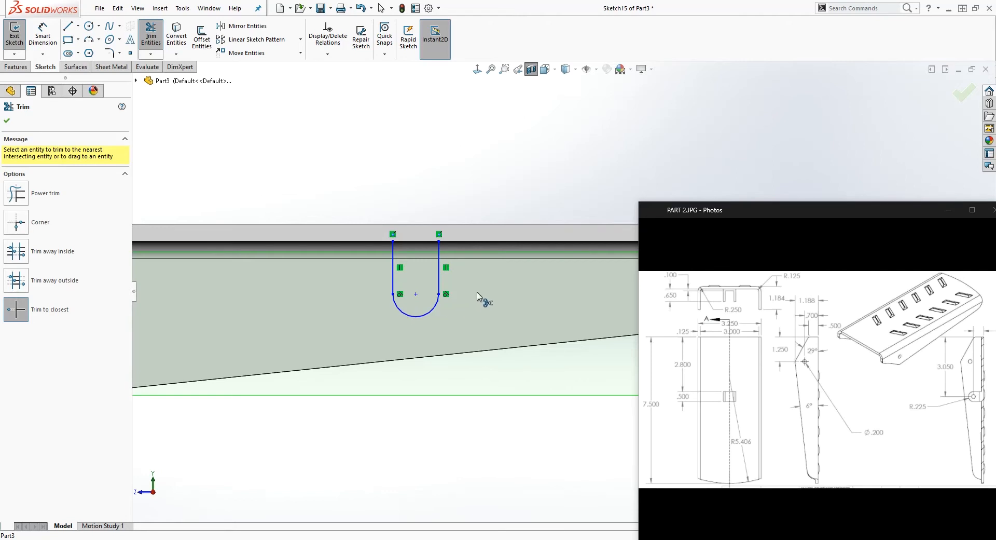
{"action": "key", "text": "Escape"}
Dimension the vertical distance from the origin to the tab arc's center and set it to 5.25 in
{"action": "right_click_drag", "start_coordinate": [464, 446], "coordinate": [447, 297]}
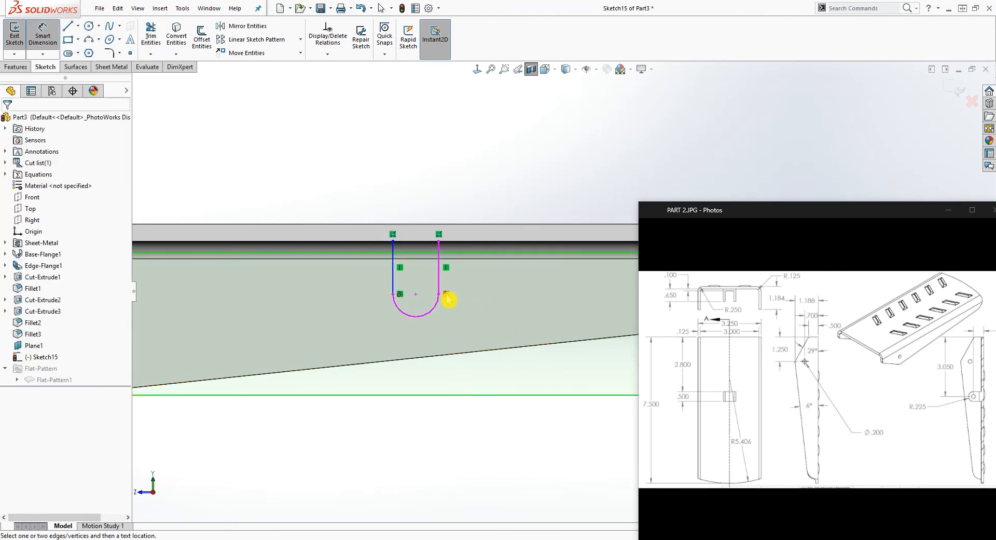
{"action": "scroll", "coordinate": [429, 296], "scroll_direction": "up", "scroll_amount": 1}
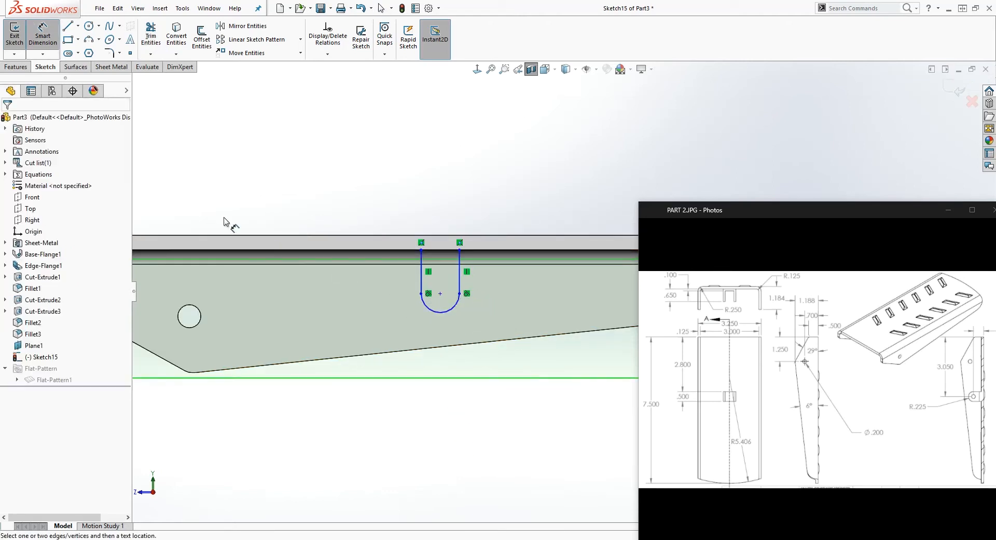
{"action": "scroll", "coordinate": [287, 258], "scroll_direction": "up", "scroll_amount": 2}
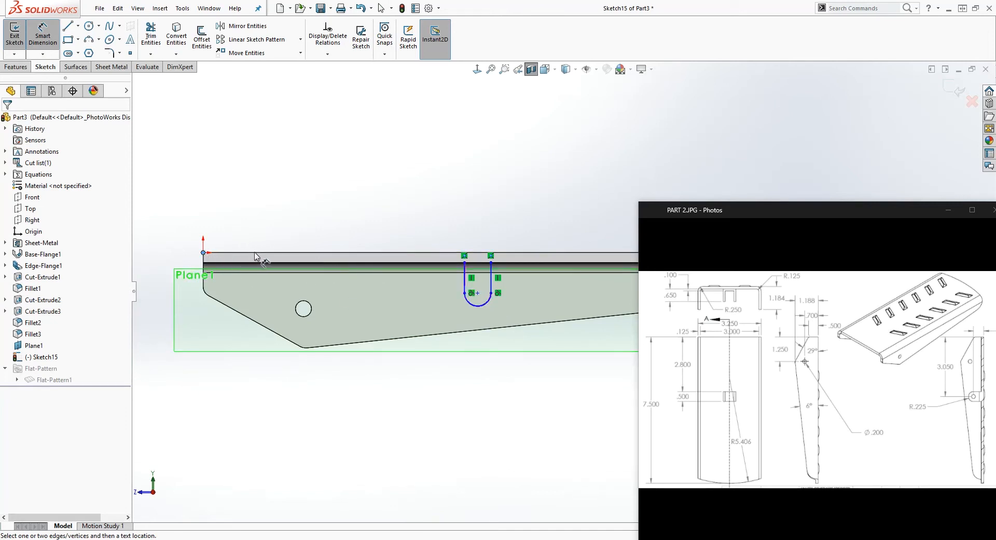
{"action": "left_click", "coordinate": [477, 293]}
{"action": "left_click", "coordinate": [208, 269]}
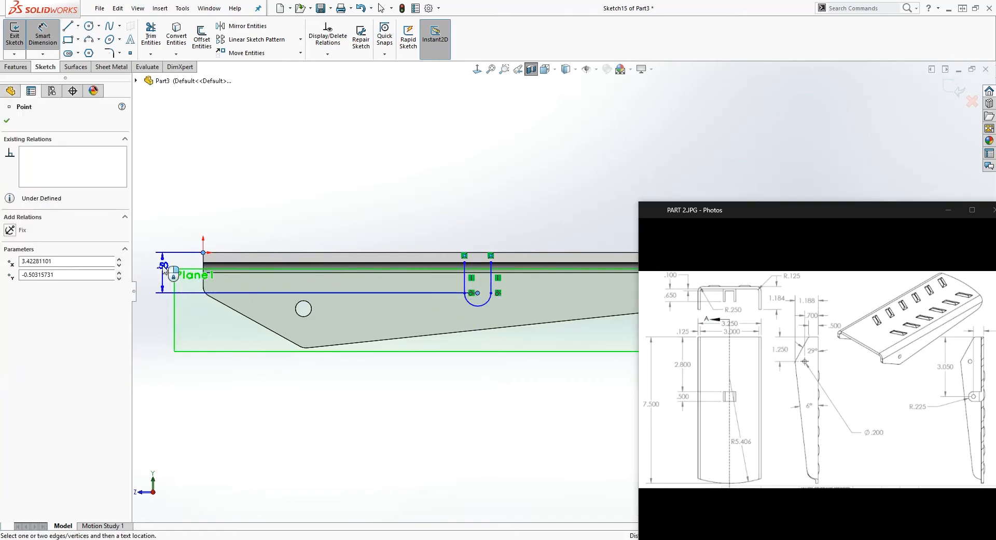
{"action": "left_click", "coordinate": [162, 270]}
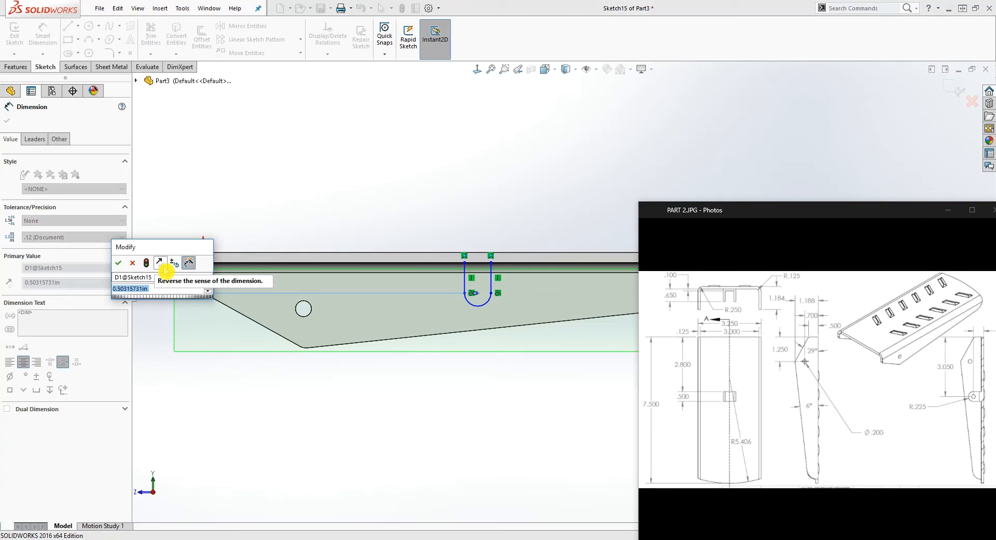
{"action": "type", "text": "5.25"}
{"action": "key", "text": "Return"}
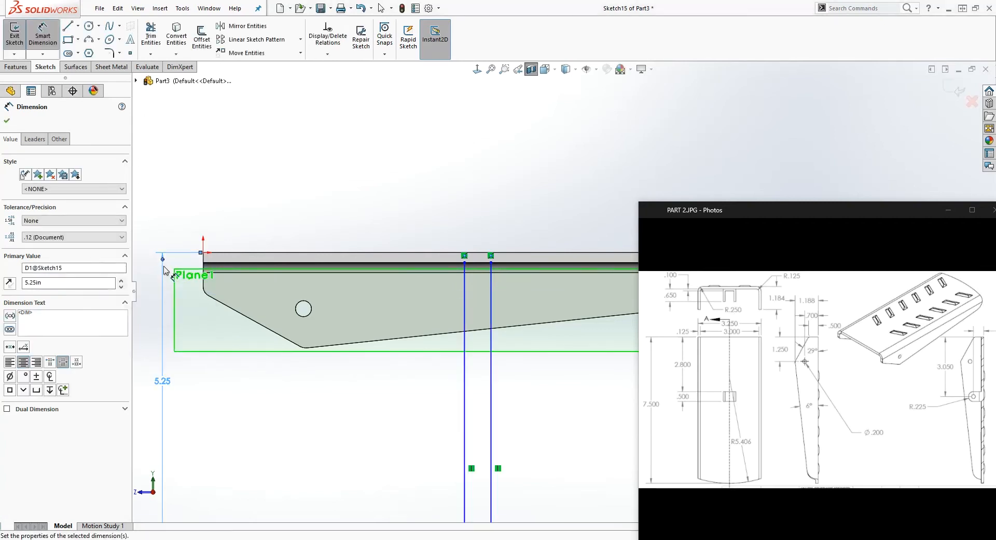
Correct the vertical distance from the origin to the tab arc's center to .525 in
{"action": "left_click", "coordinate": [166, 381]}
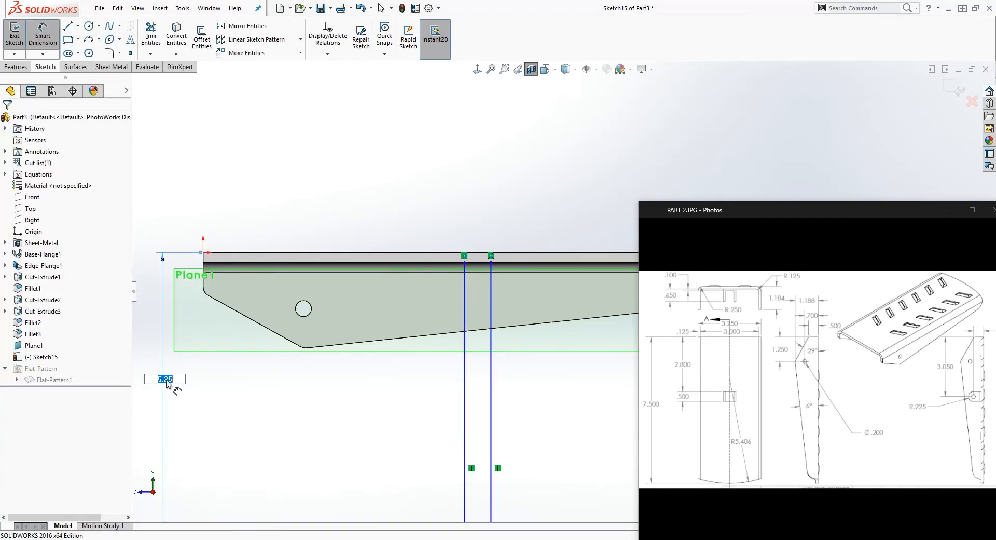
{"action": "key", "text": "Return"}
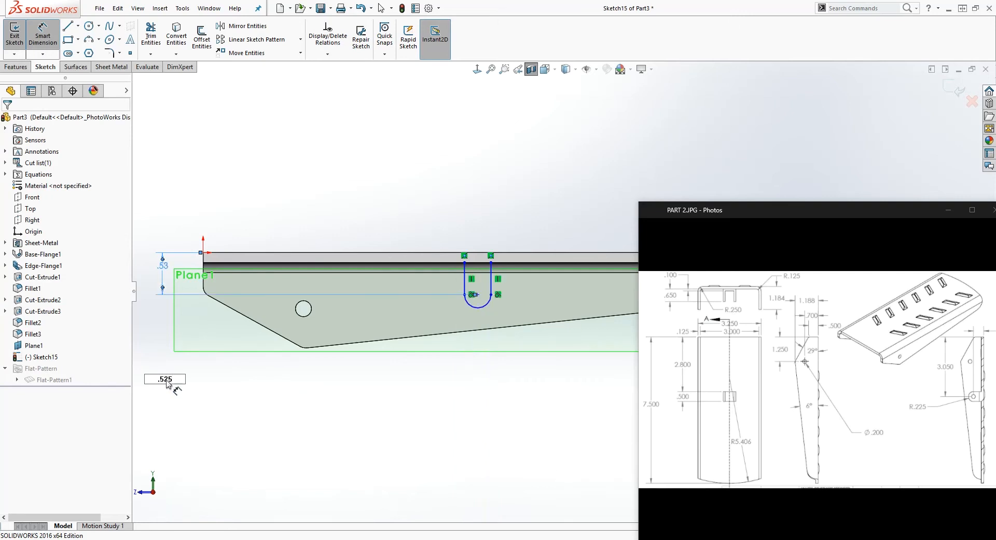
{"action": "key", "text": "Escape"}
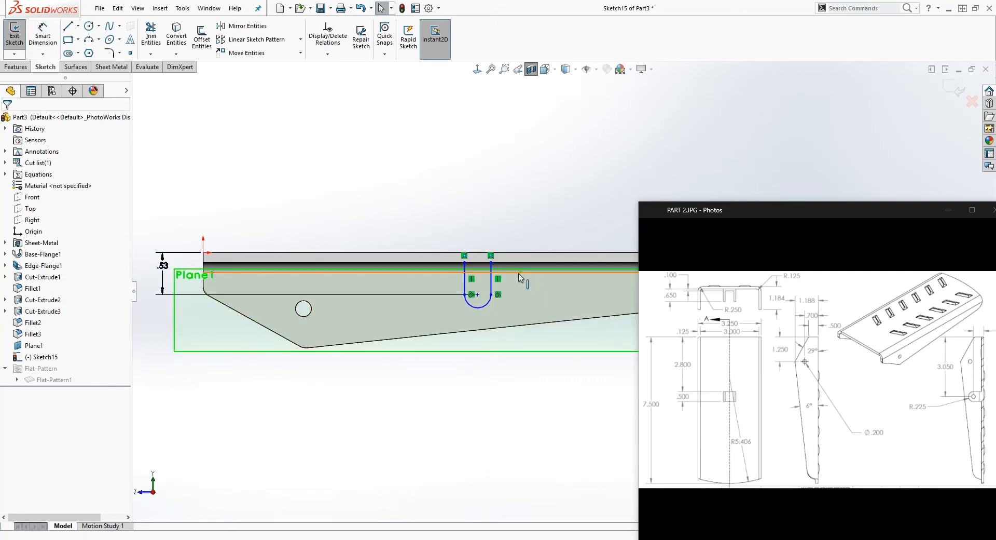
Dimension the tab's bottom arc with a radius of .225 in
{"action": "right_click_drag", "start_coordinate": [505, 443], "coordinate": [502, 402]}
{"action": "left_click", "coordinate": [483, 308]}
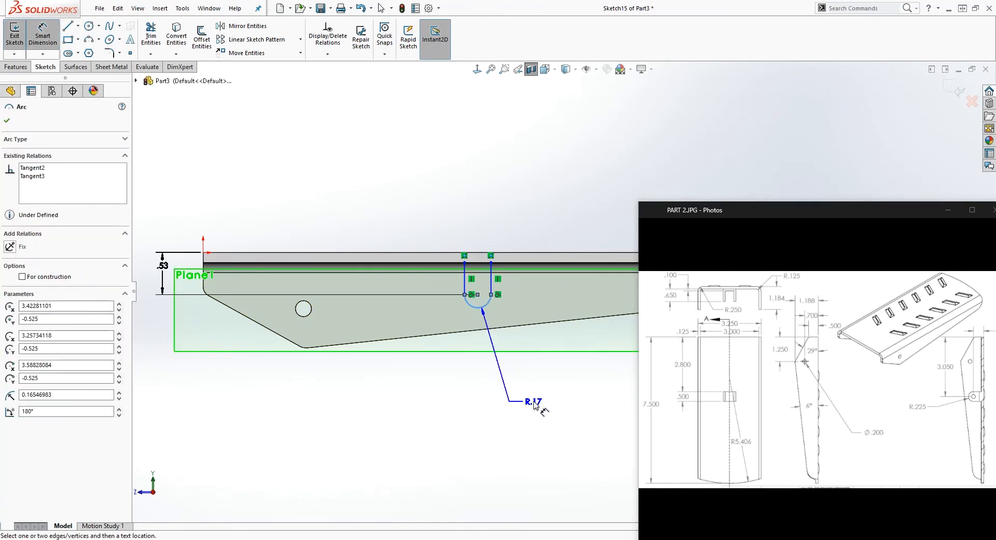
{"action": "left_click", "coordinate": [536, 405]}
{"action": "type", "text": ".225"}
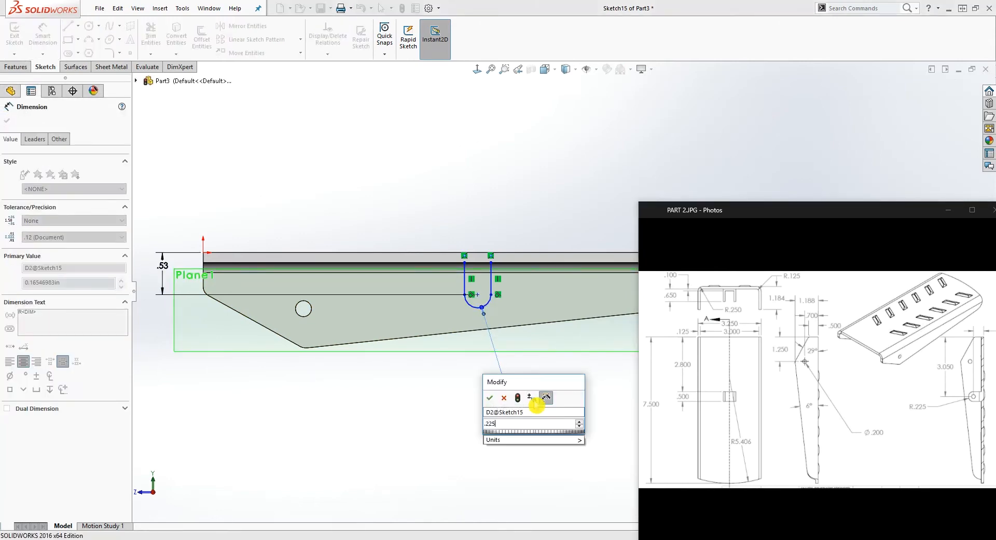
{"action": "key", "text": "Return"}
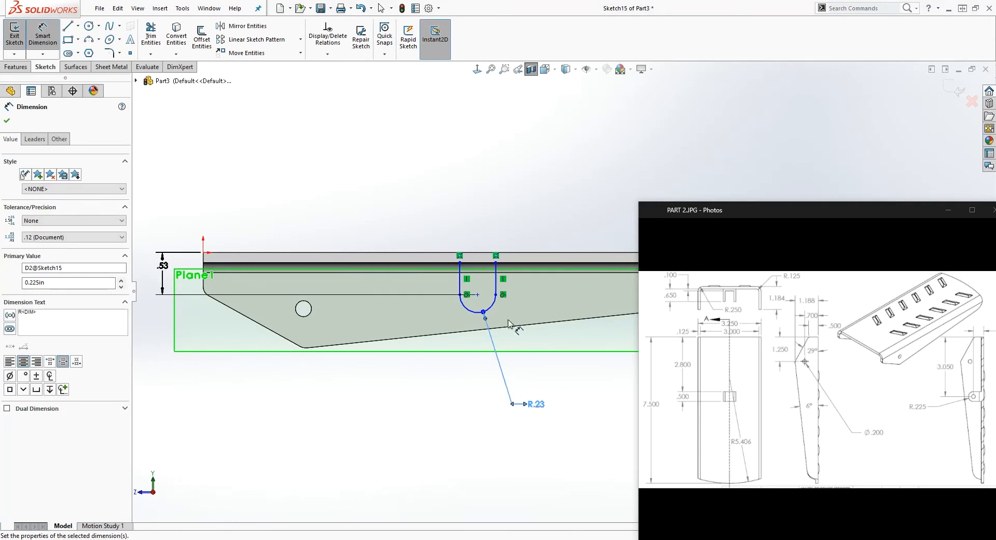
Dimension the horizontal distance from the origin to the tab arc's center and set it to 3.050 in
{"action": "left_click", "coordinate": [204, 253]}
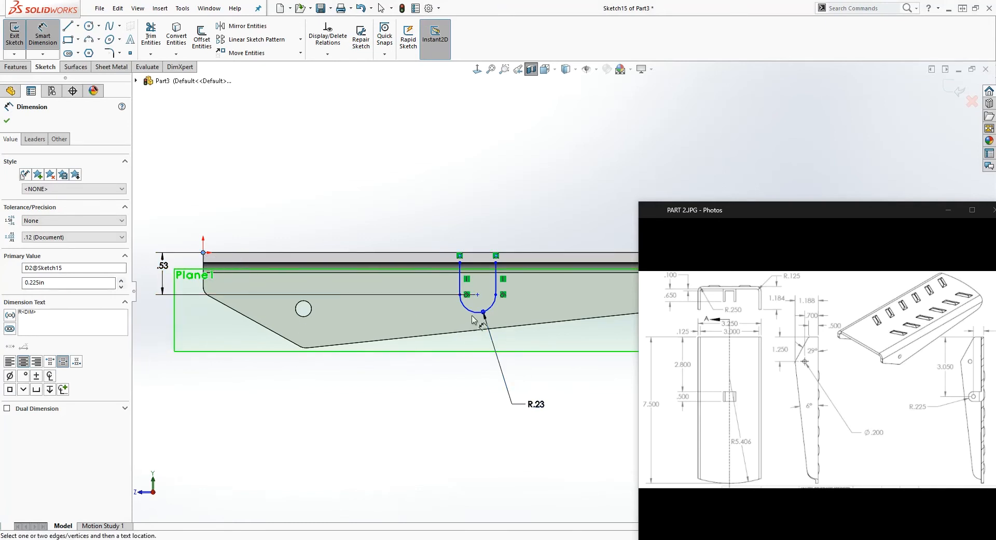
{"action": "left_click", "coordinate": [478, 294]}
{"action": "left_click", "coordinate": [381, 413]}
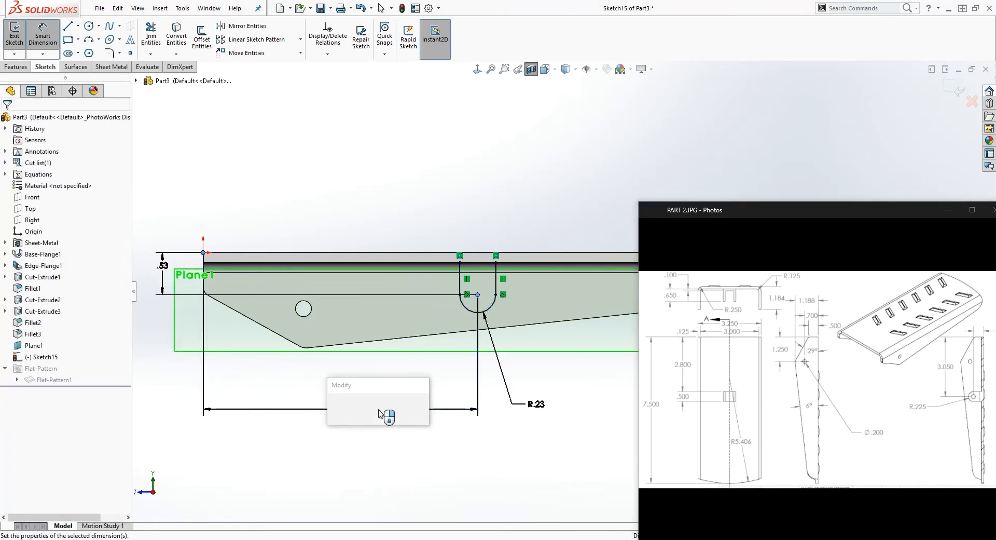
{"action": "type", "text": "3."}
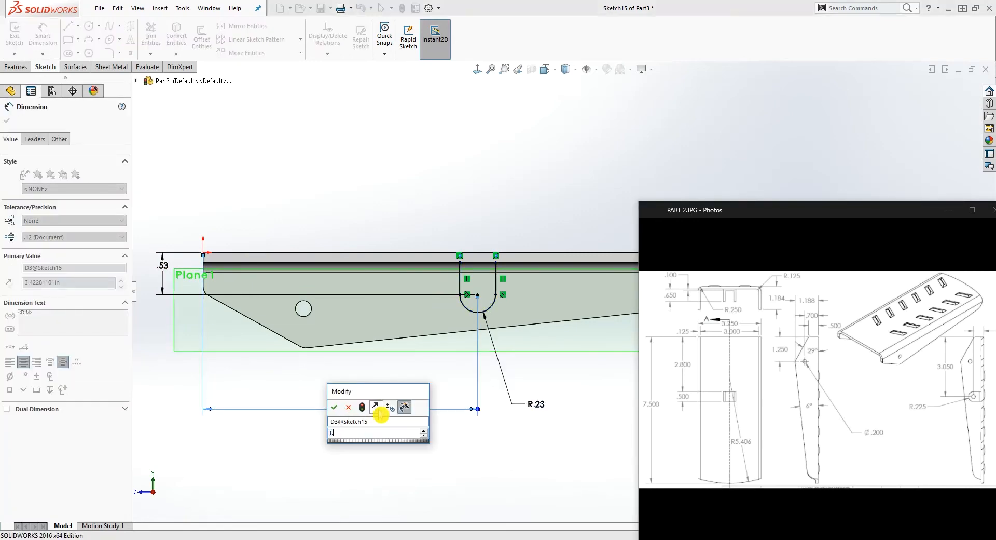
{"action": "type", "text": "05"}
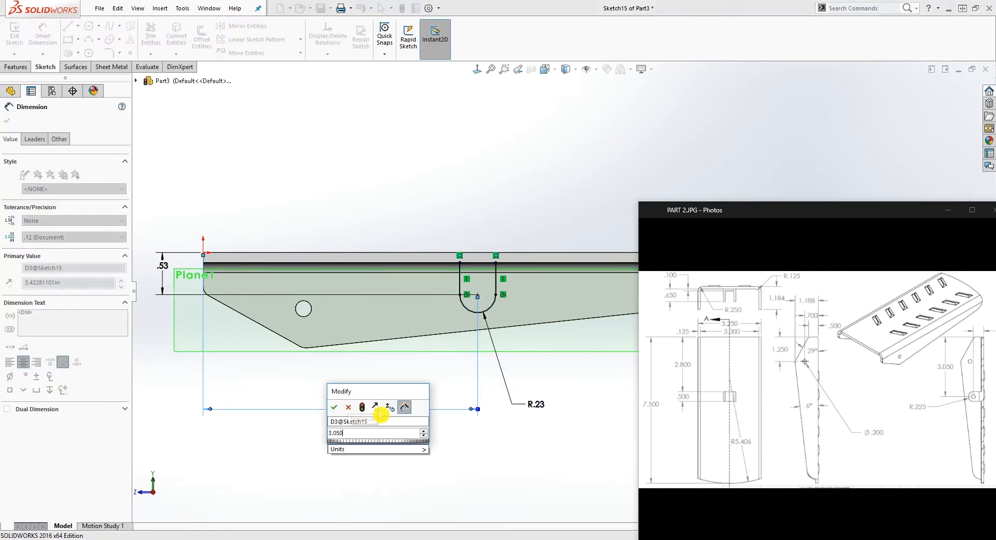
{"action": "type", "text": "0"}
{"action": "key", "text": "Return"}
{"action": "key", "text": "Escape"}
Close the tab profile with a horizontal line joining the upper ends of the two vertical lines
{"action": "scroll", "coordinate": [558, 245], "scroll_direction": "up", "scroll_amount": 2}
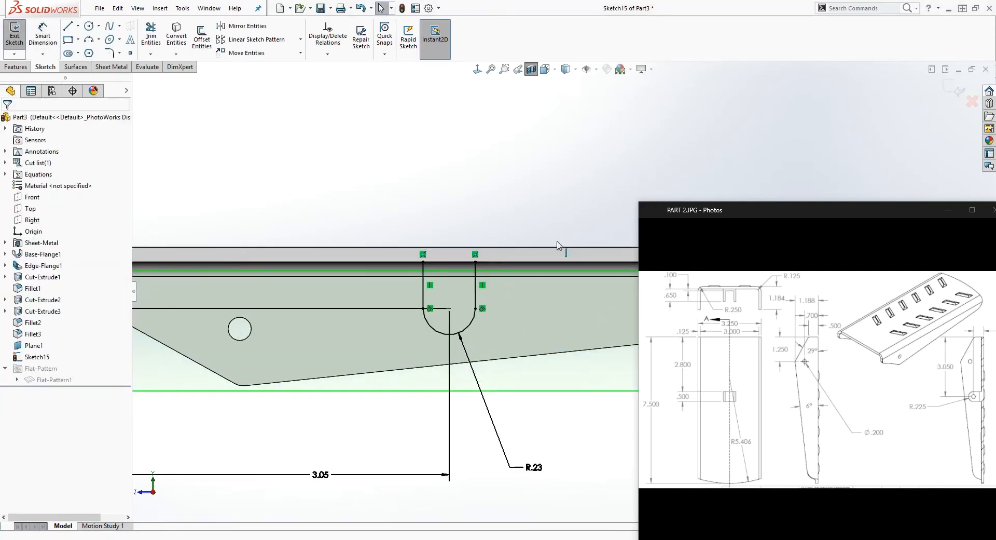
{"action": "key", "text": "l"}
{"action": "left_click", "coordinate": [423, 262]}
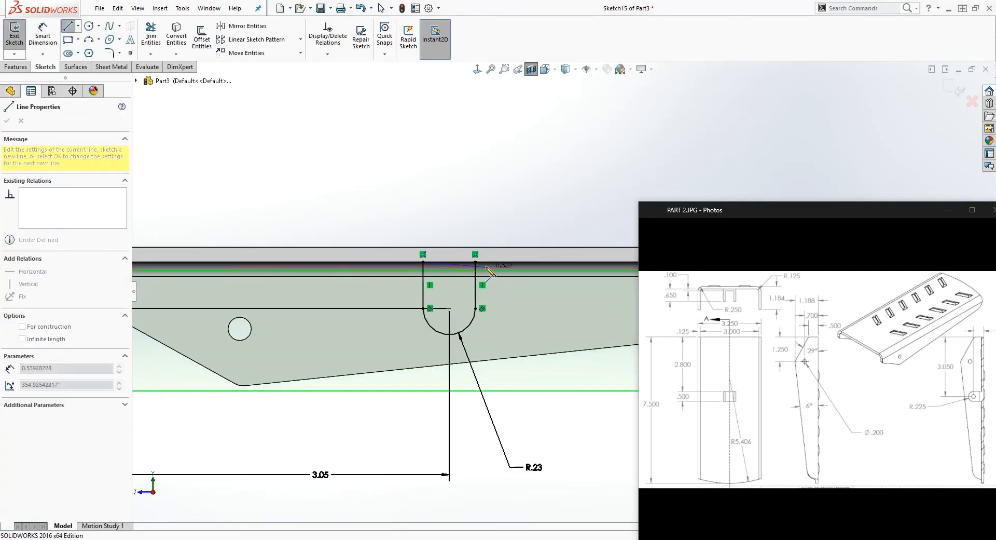
{"action": "left_click", "coordinate": [476, 263]}
{"action": "key", "text": "Escape"}
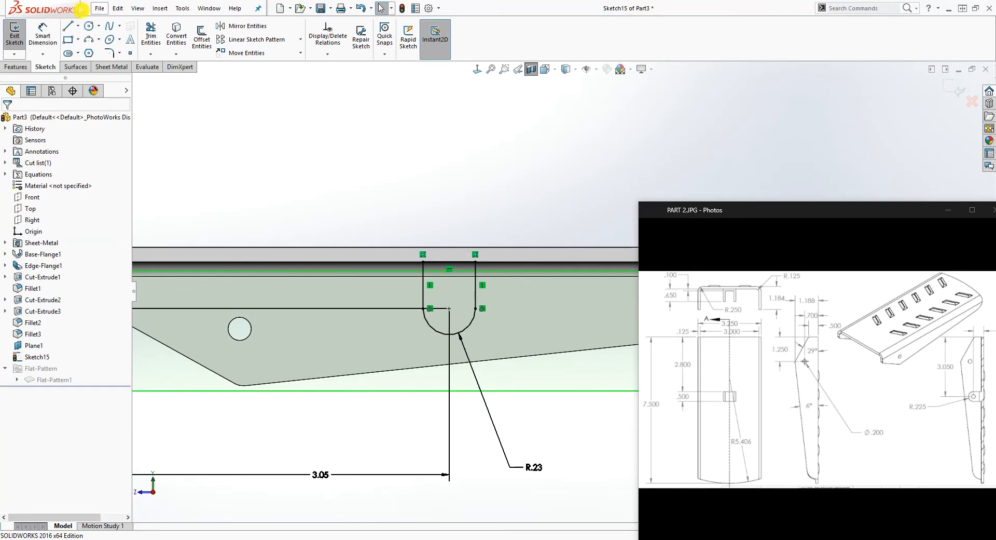
Sketch a circle centered on the tab arc's center and dimension its diameter to .2 in
{"action": "left_click", "coordinate": [89, 25]}
{"action": "left_click", "coordinate": [449, 309]}
{"action": "left_click", "coordinate": [464, 302]}
{"action": "key", "text": "Escape"}
{"action": "right_click_drag", "start_coordinate": [469, 437], "coordinate": [466, 399]}
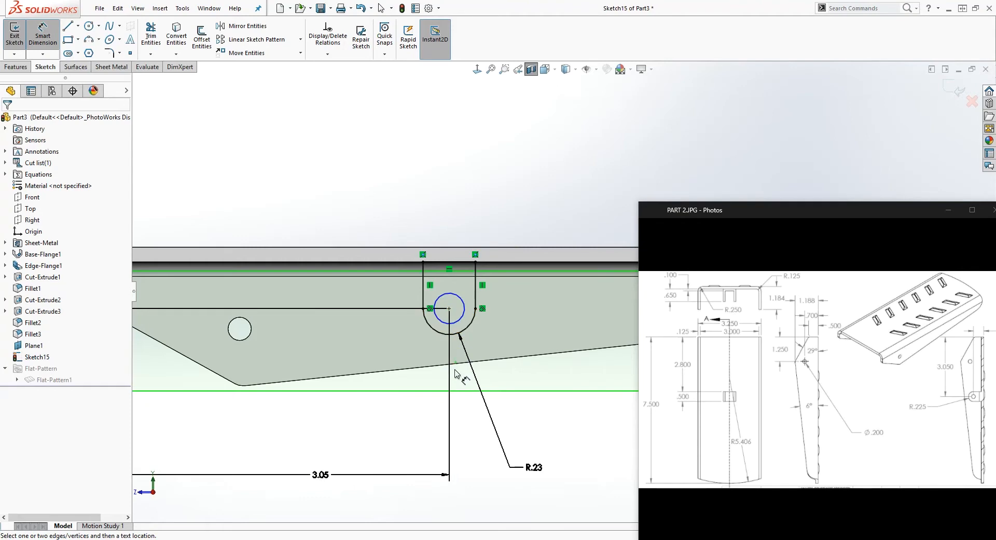
{"action": "left_click", "coordinate": [460, 320]}
{"action": "left_click", "coordinate": [579, 415]}
{"action": "type", "text": ".2"}
{"action": "key", "text": "Return"}
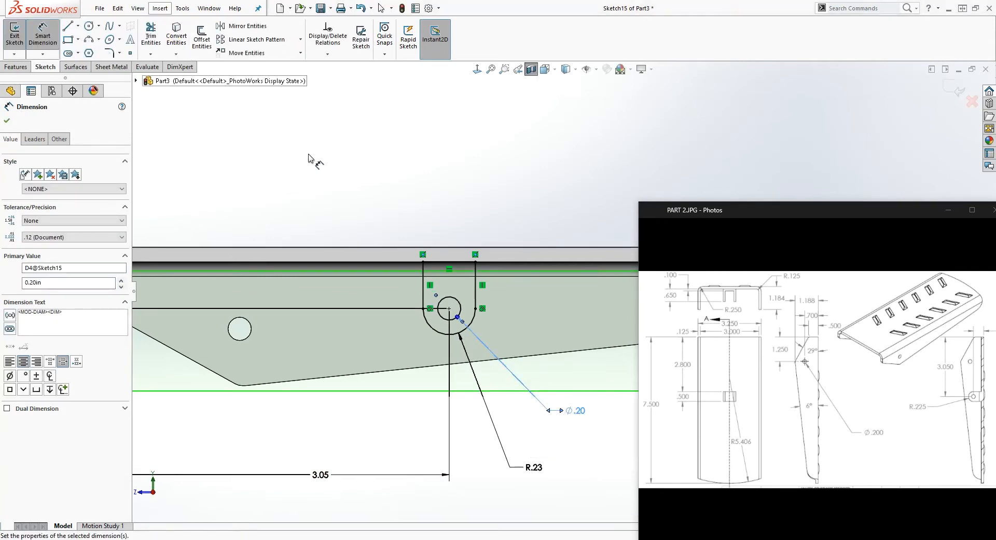
{"action": "left_click", "coordinate": [310, 156]}
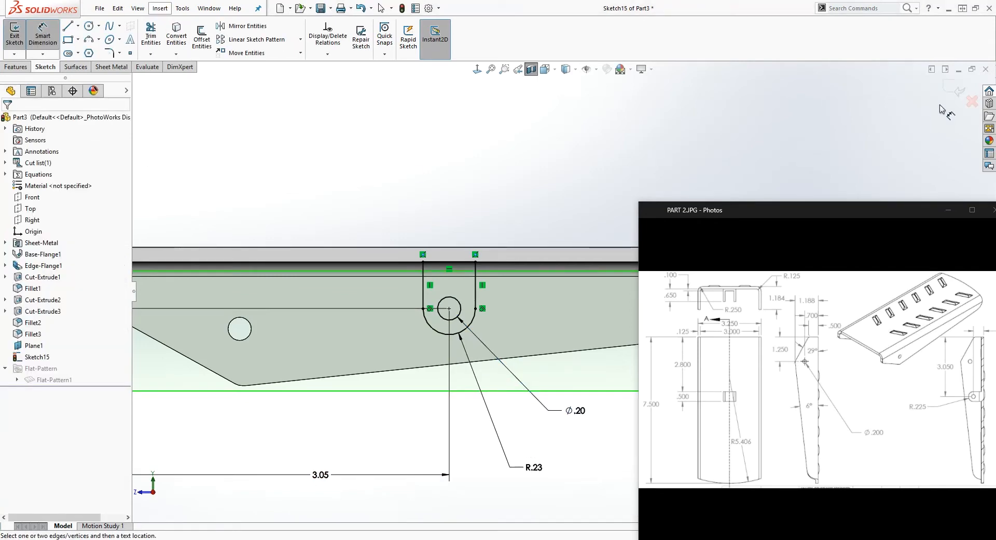
Exit the tab sketch and hide Plane1
{"action": "left_click", "coordinate": [953, 89]}
{"action": "scroll", "coordinate": [525, 252], "scroll_direction": "up", "scroll_amount": 2}
{"action": "scroll", "coordinate": [492, 299], "scroll_direction": "down", "scroll_amount": 1}
{"action": "mouse_move", "coordinate": [488, 299]}
{"action": "middle_mouse_down"}
{"action": "mouse_move", "coordinate": [479, 303]}
{"action": "mouse_move", "coordinate": [534, 347]}
{"action": "mouse_move", "coordinate": [556, 347]}
{"action": "middle_mouse_up"}
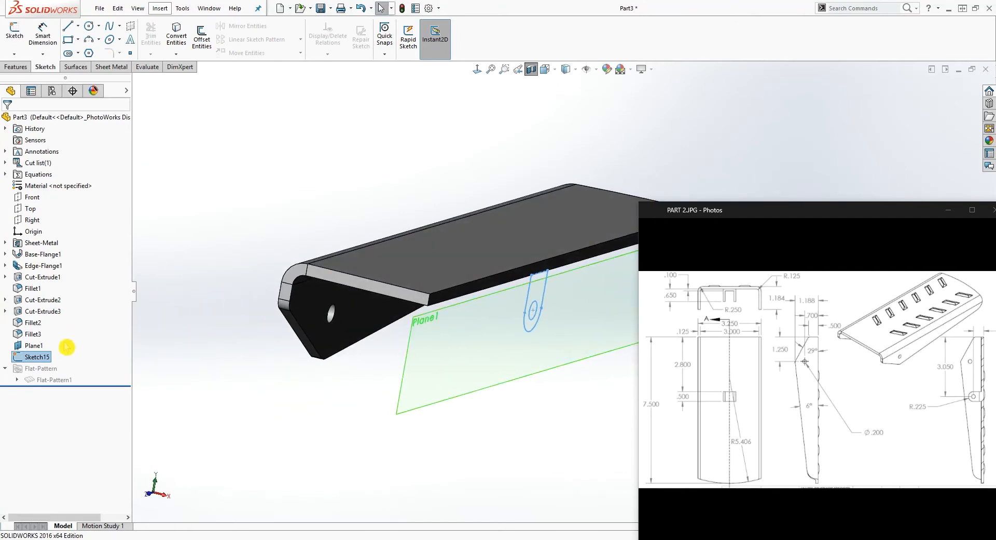
{"action": "right_click", "coordinate": [34, 345]}
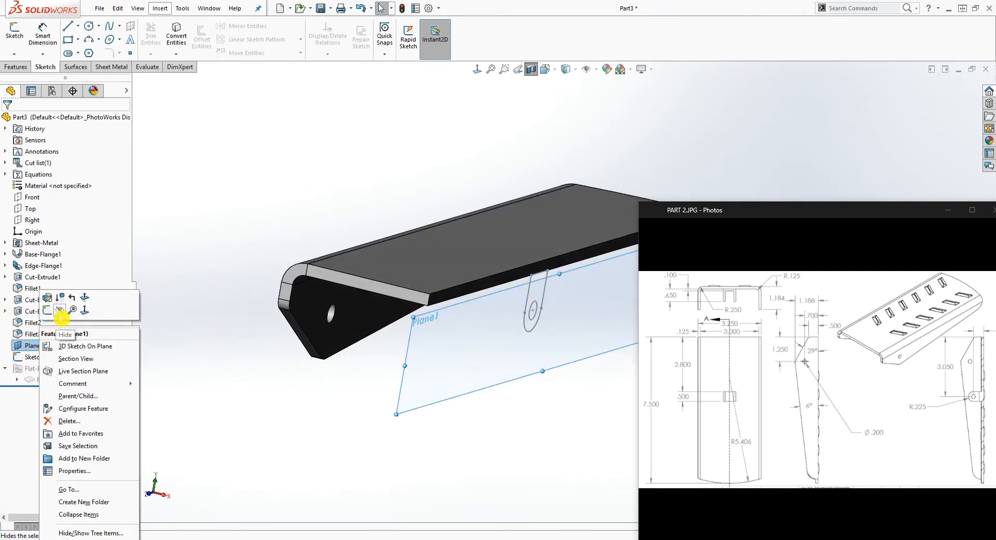
{"action": "left_click", "coordinate": [67, 314]}
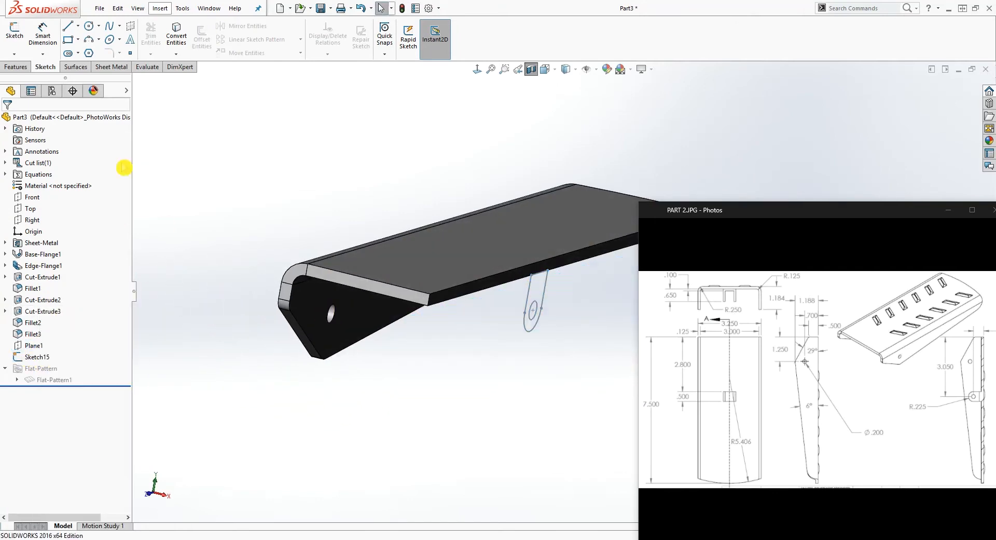
Extrude the tab profile as a boss with the Mid Plane end condition and a depth of .65 in
{"action": "left_click", "coordinate": [17, 67]}
{"action": "left_click", "coordinate": [19, 38]}
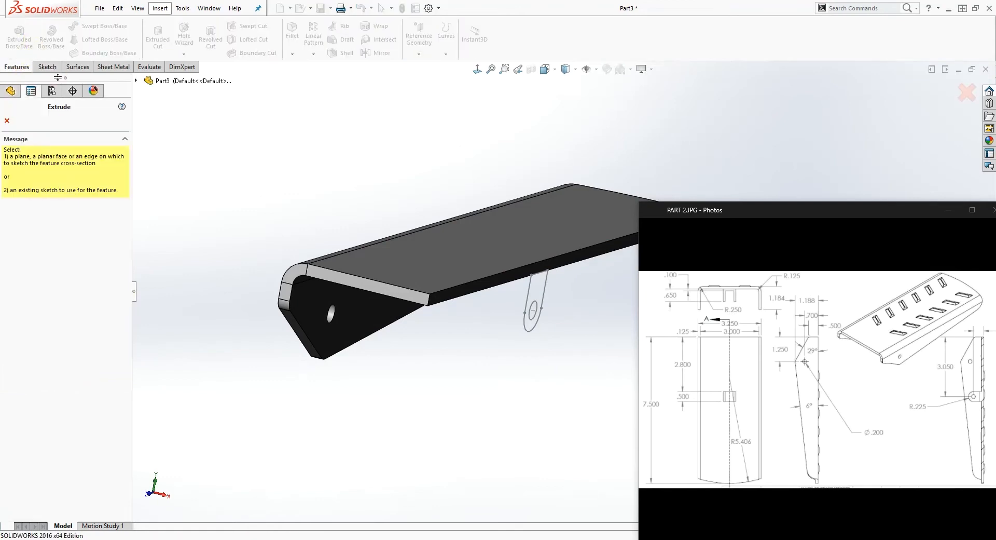
{"action": "left_click", "coordinate": [529, 294]}
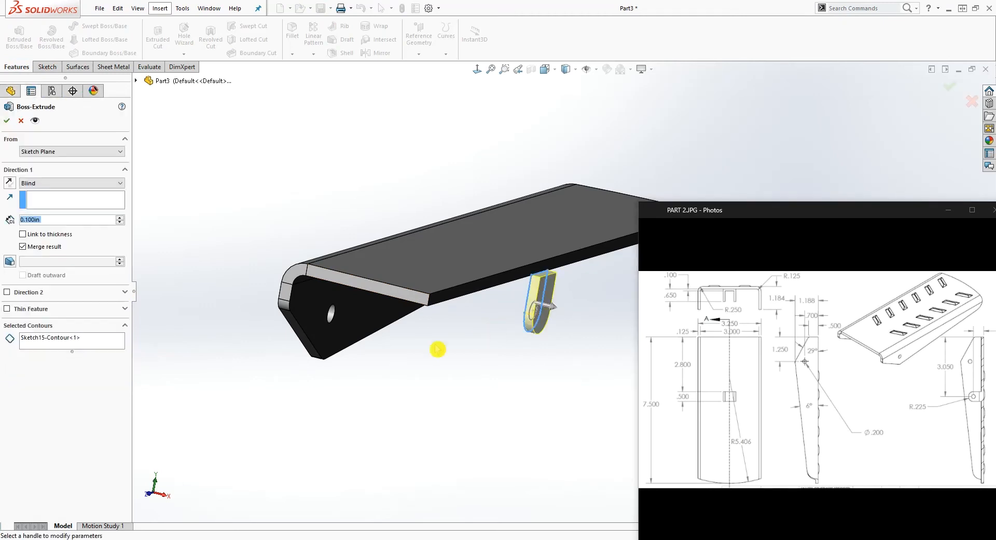
{"action": "left_click", "coordinate": [62, 185]}
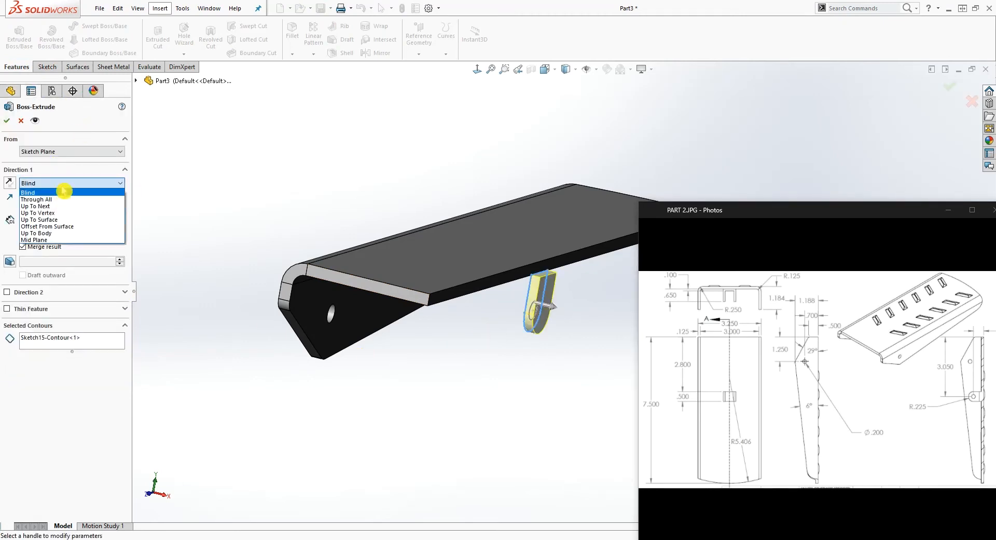
{"action": "left_click", "coordinate": [56, 239]}
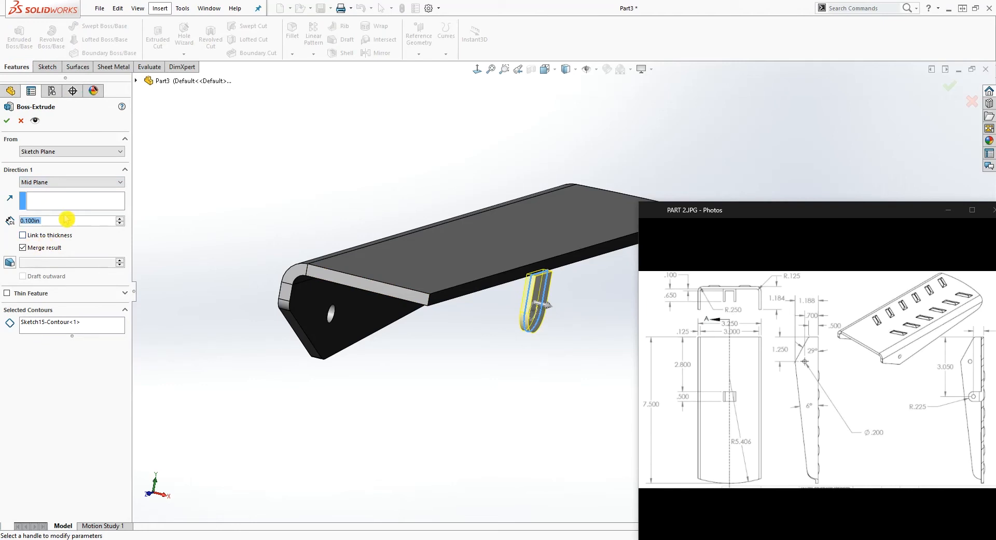
{"action": "type", "text": ".65"}
{"action": "key", "text": "Return"}
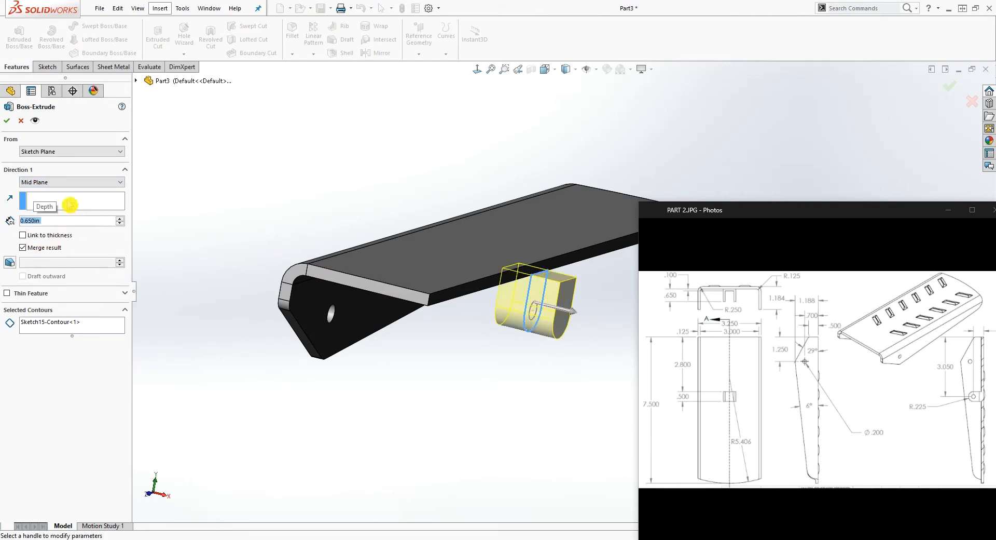
{"action": "left_click", "coordinate": [8, 123]}
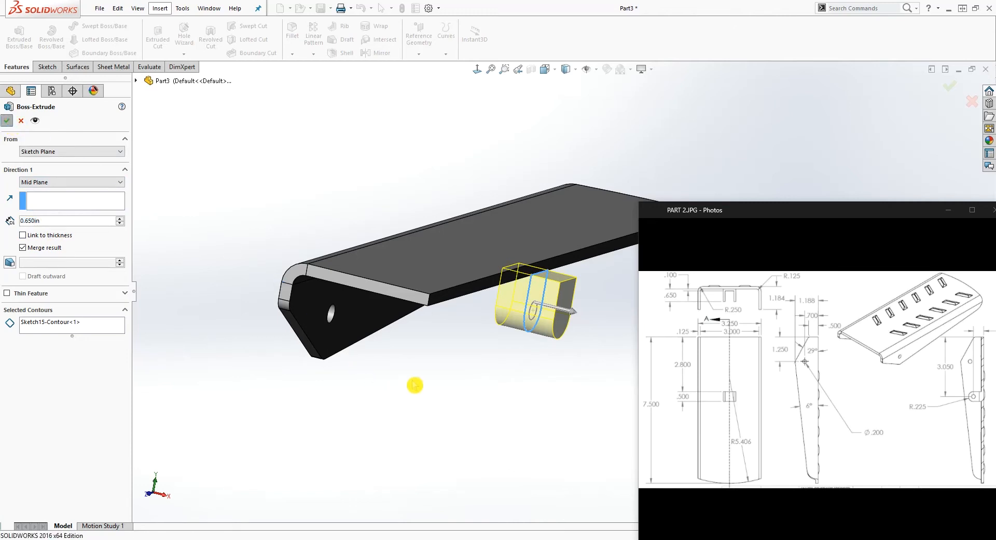
Turn off the section view to show the whole bracket with the tab
{"action": "middle_click_drag", "start_coordinate": [426, 366], "coordinate": [406, 342]}
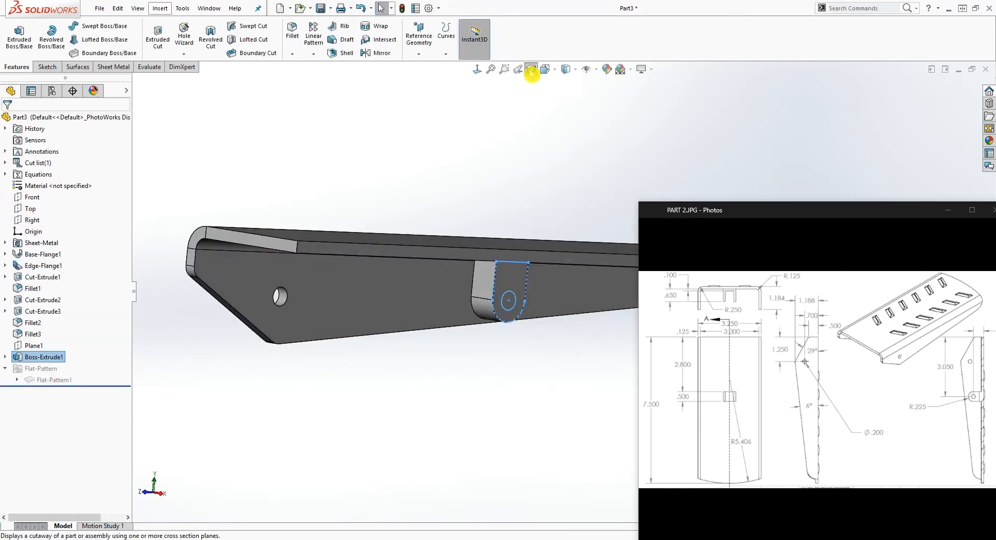
{"action": "middle_click_drag", "start_coordinate": [534, 249], "coordinate": [322, 326]}
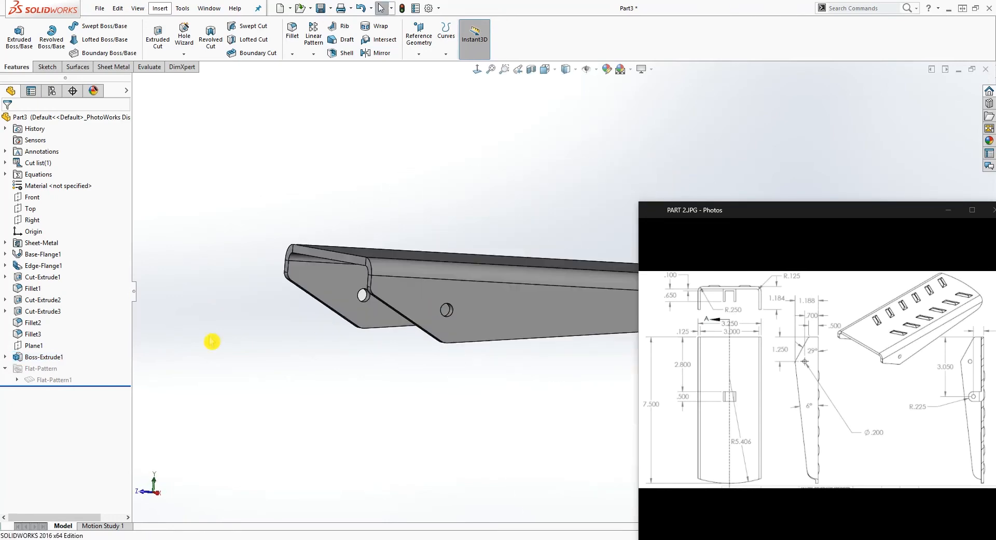
{"action": "left_click", "coordinate": [32, 345]}
{"action": "mouse_move", "coordinate": [312, 364]}
{"action": "middle_mouse_down"}
{"action": "mouse_move", "coordinate": [344, 368]}
{"action": "mouse_move", "coordinate": [423, 323]}
{"action": "mouse_move", "coordinate": [312, 362]}
{"action": "middle_mouse_up"}
{"action": "left_click", "coordinate": [82, 374]}
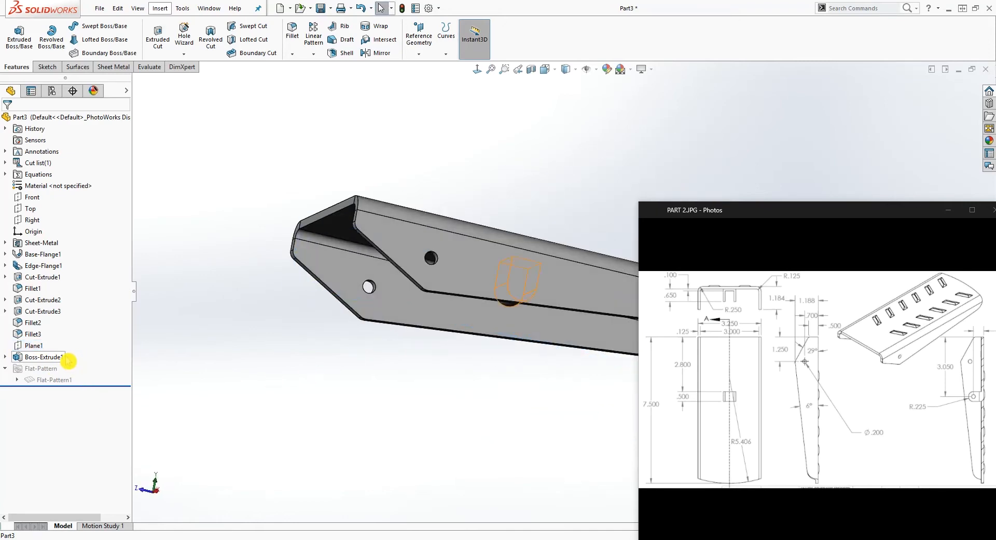
{"action": "right_click", "coordinate": [39, 358]}
{"action": "left_click", "coordinate": [49, 386]}
{"action": "left_click", "coordinate": [503, 316]}
{"action": "left_click", "coordinate": [6, 121]}
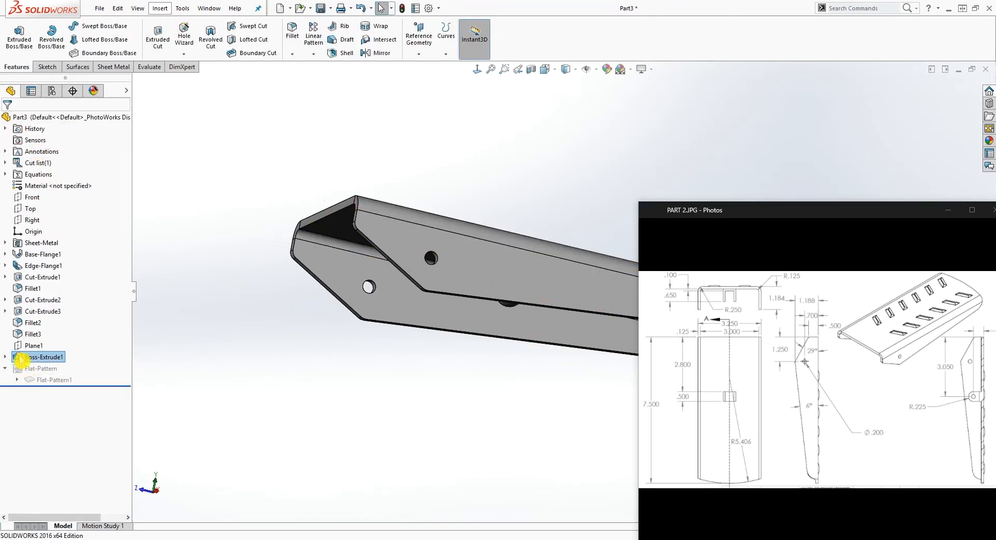
Edit the tab's extrusion and add the hole circle's contour to its selected contours
{"action": "right_click", "coordinate": [20, 358]}
{"action": "left_click", "coordinate": [46, 318]}
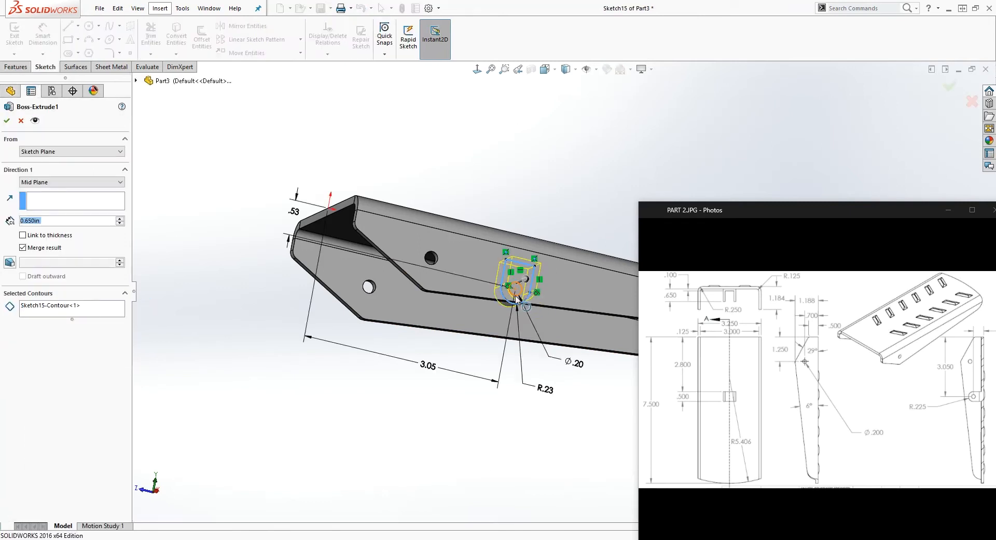
{"action": "left_click", "coordinate": [516, 298]}
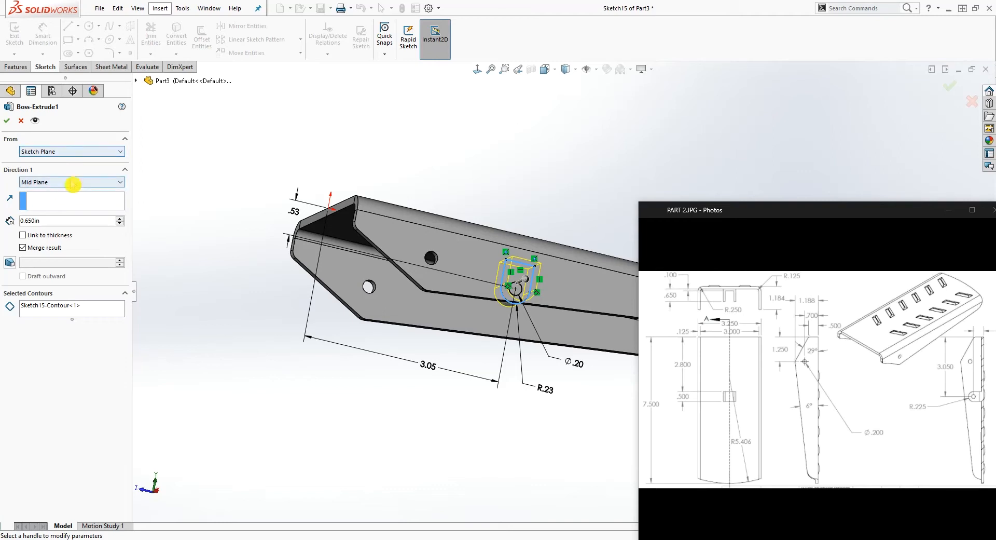
{"action": "left_click", "coordinate": [86, 313]}
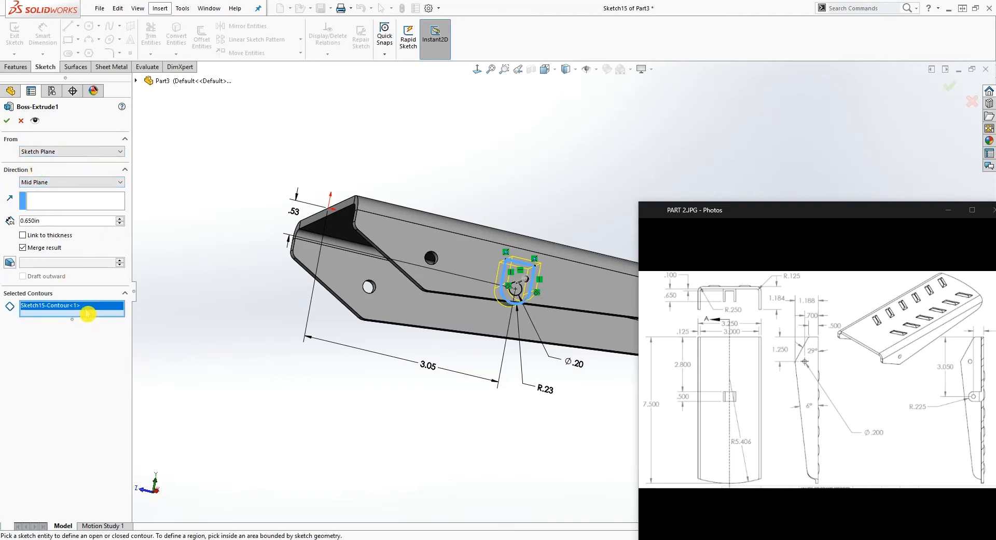
{"action": "left_click", "coordinate": [523, 298]}
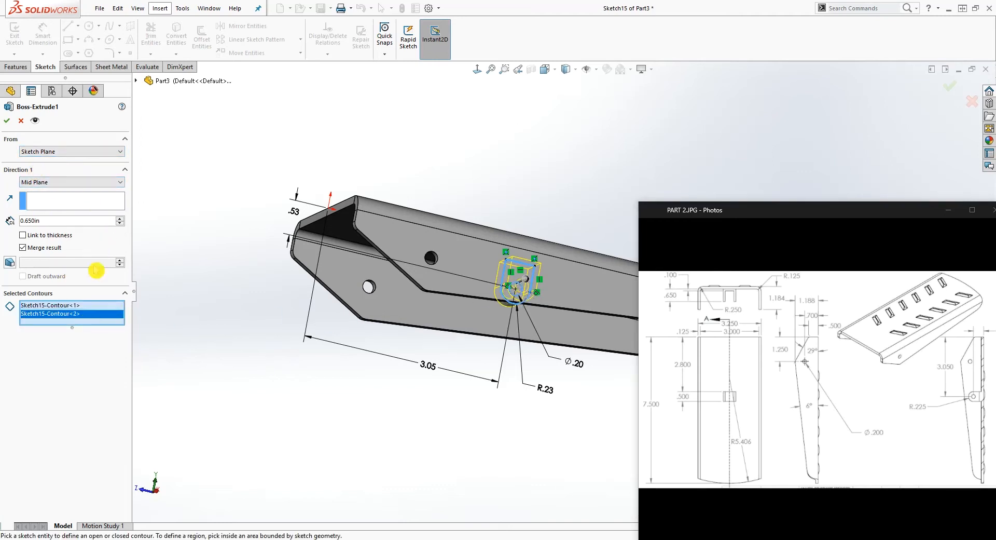
{"action": "left_click", "coordinate": [7, 121]}
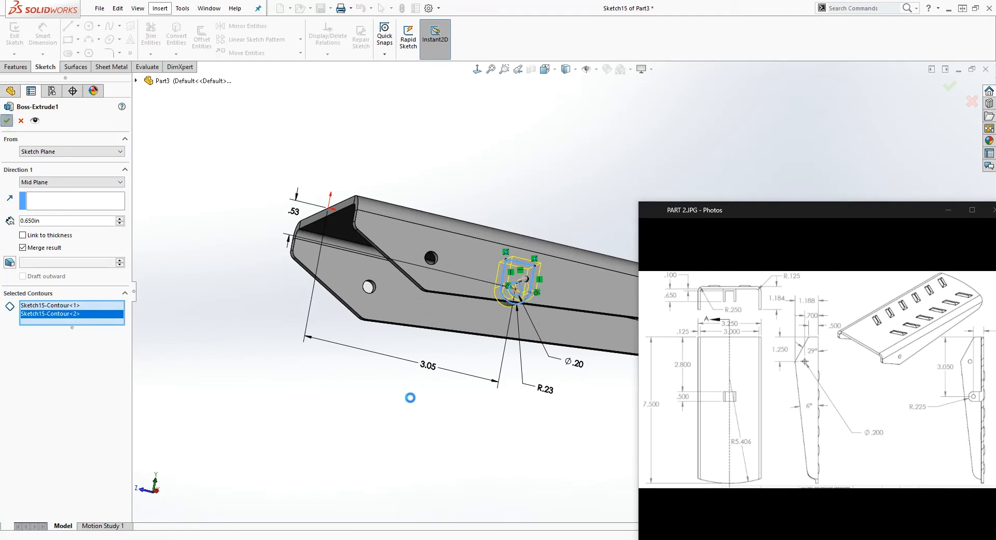
Start a new sketch on Plane1 and orient the view normal to it
{"action": "middle_click_drag", "start_coordinate": [481, 411], "coordinate": [467, 319]}
{"action": "middle_click_drag", "start_coordinate": [534, 283], "coordinate": [493, 345]}
{"action": "left_click", "coordinate": [48, 368]}
{"action": "left_click", "coordinate": [36, 345]}
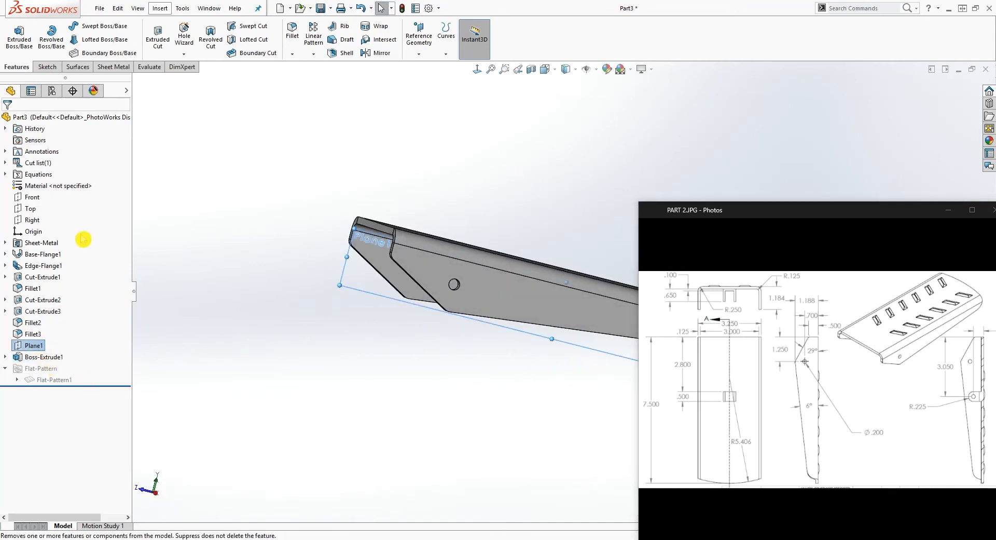
{"action": "left_click", "coordinate": [46, 67]}
{"action": "left_click", "coordinate": [15, 36]}
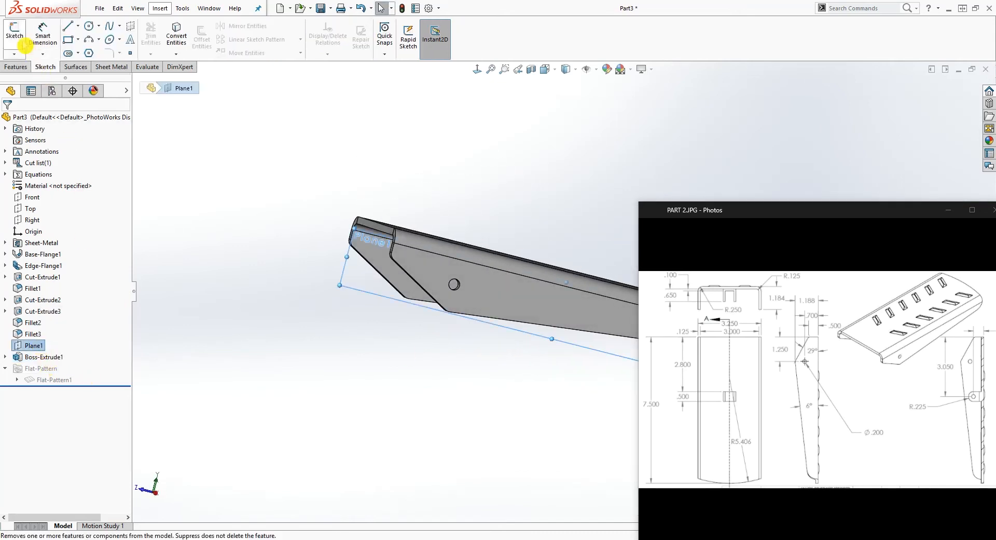
{"action": "left_click", "coordinate": [477, 70]}
{"action": "scroll", "coordinate": [577, 319], "scroll_direction": "down", "scroll_amount": 5}
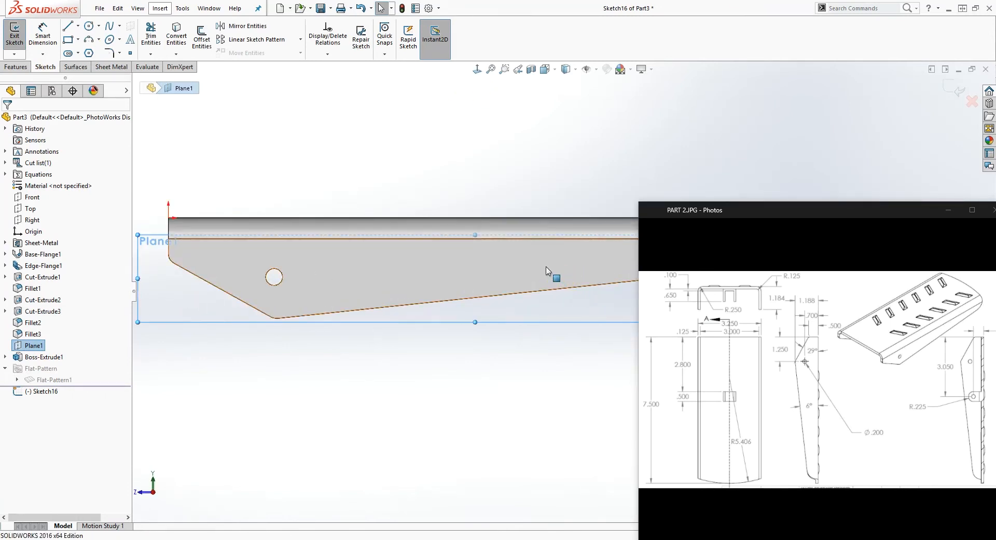
{"action": "left_click", "coordinate": [405, 180]}
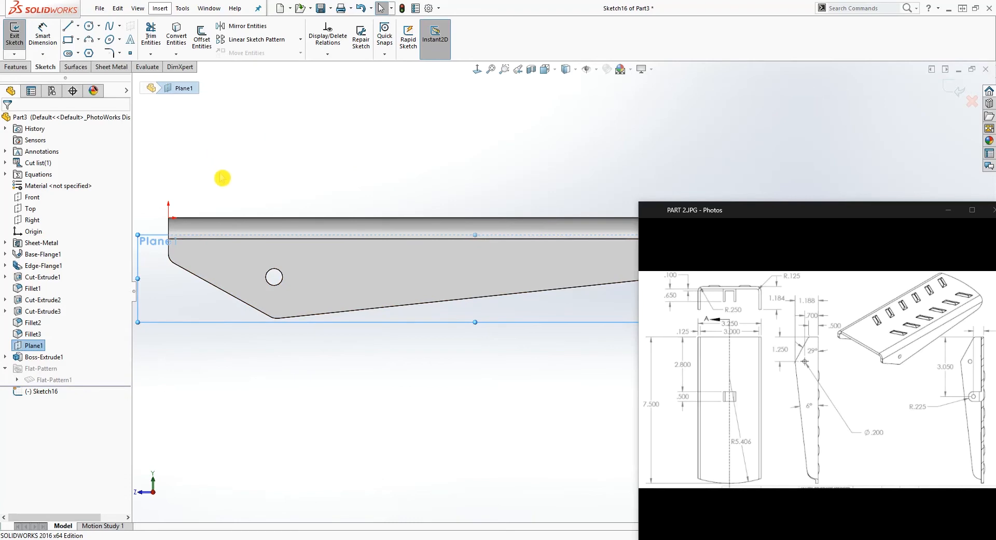
Turn on the section view through the bracket and show the tab's Sketch15
{"action": "left_click", "coordinate": [531, 69]}
{"action": "left_click", "coordinate": [8, 121]}
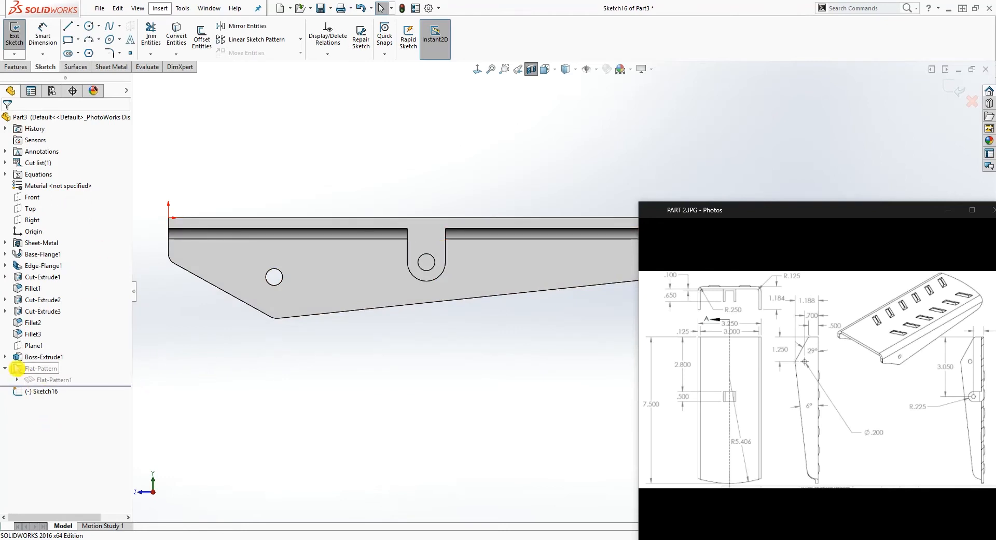
{"action": "left_click", "coordinate": [5, 356]}
{"action": "right_click", "coordinate": [49, 368]}
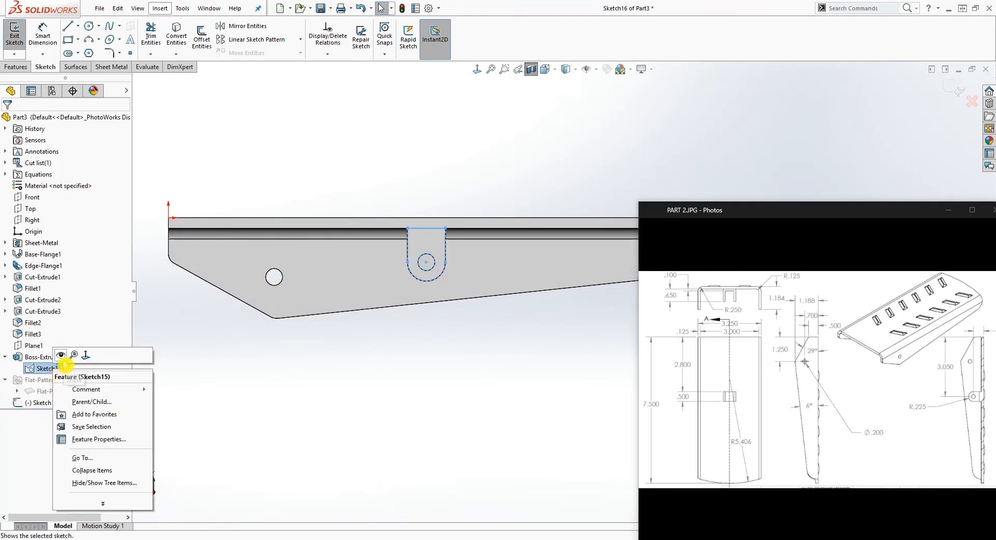
{"action": "left_click", "coordinate": [60, 355]}
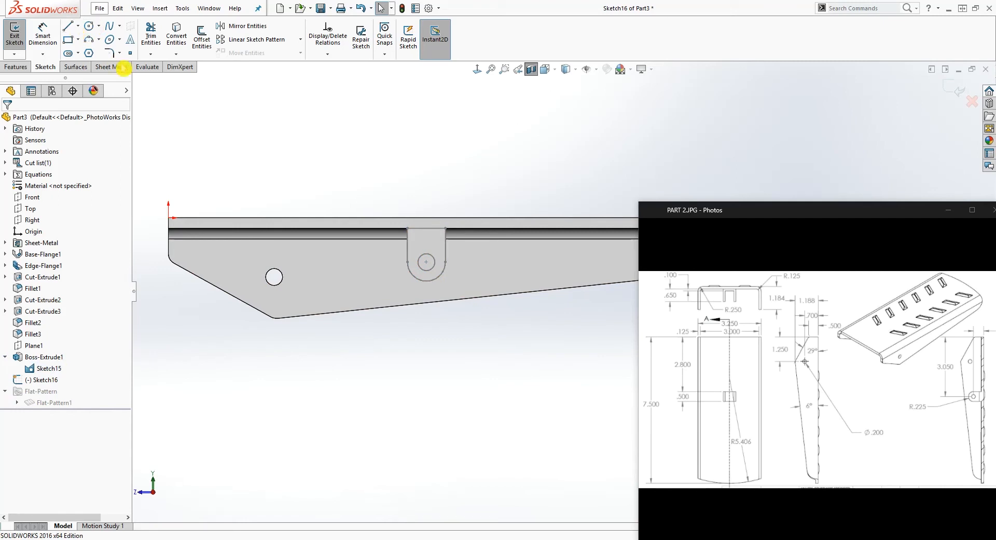
Sketch a corner rectangle about .71 in wide over the tab, starting on the flange's bend line and extending below the tab
{"action": "left_click", "coordinate": [69, 41]}
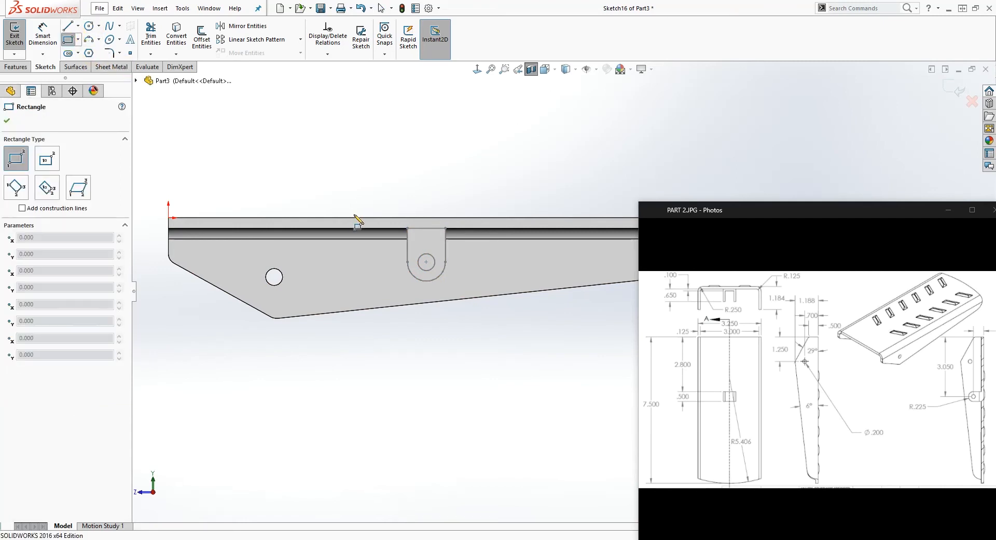
{"action": "left_click", "coordinate": [402, 238]}
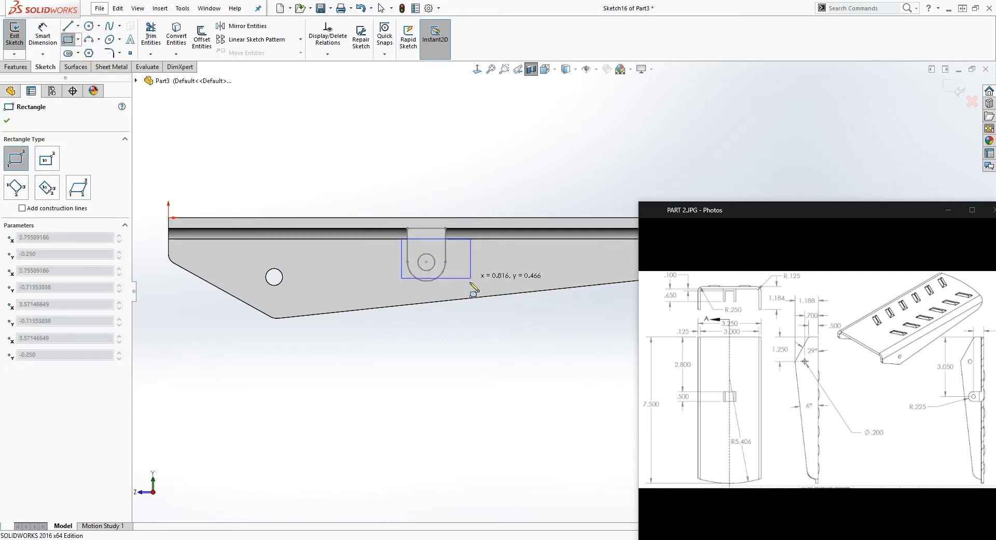
{"action": "left_click", "coordinate": [462, 314]}
{"action": "key", "text": "Escape"}
{"action": "scroll", "coordinate": [417, 254], "scroll_direction": "down", "scroll_amount": 3}
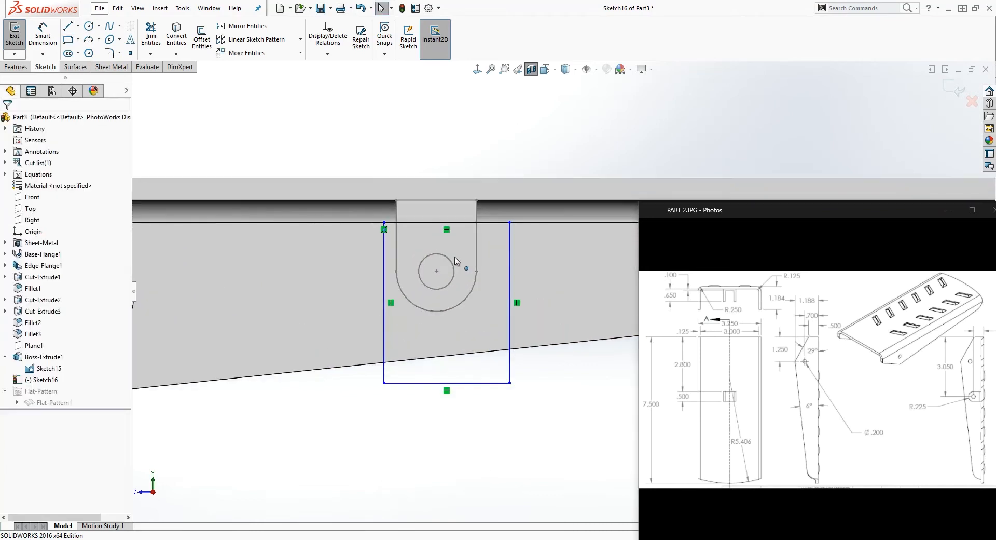
{"action": "scroll", "coordinate": [510, 228], "scroll_direction": "down", "scroll_amount": 2}
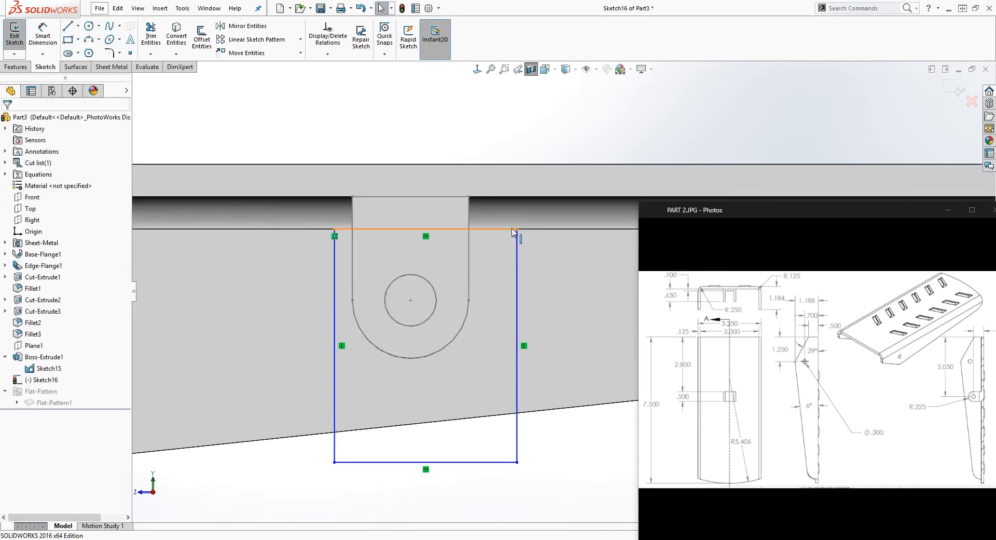
Move the rectangle's upper edge off the bend line to about .07 in below the plate's underside
{"action": "left_click", "coordinate": [512, 229]}
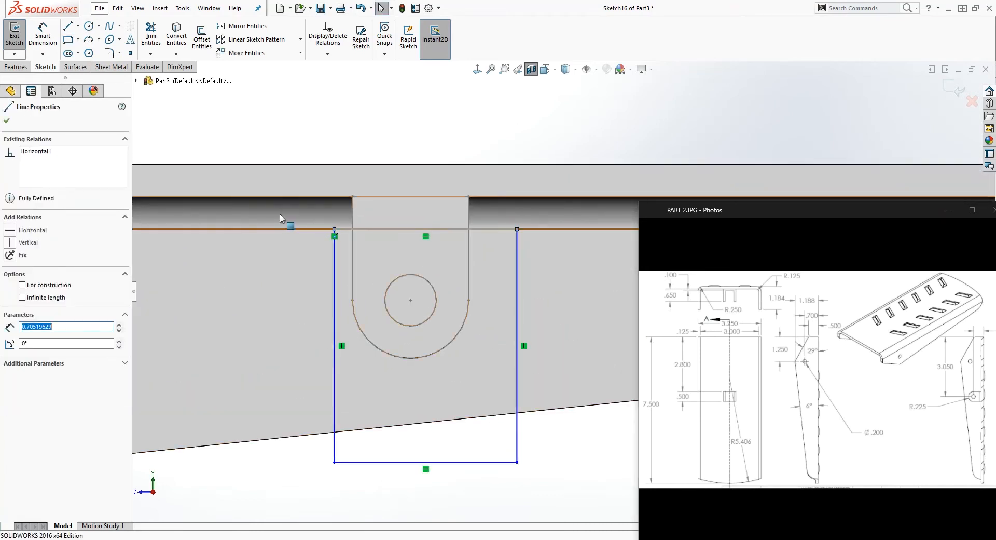
{"action": "key", "text": "Escape"}
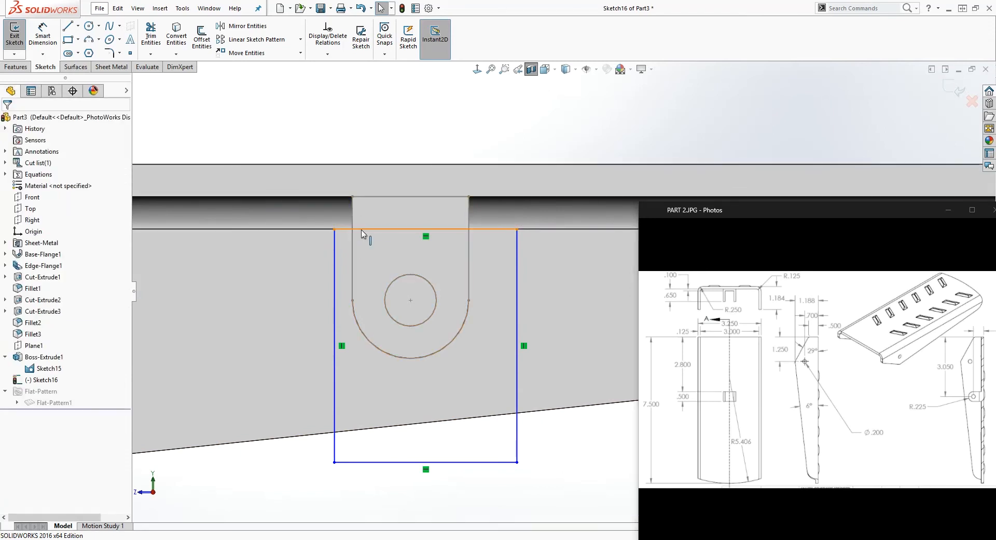
{"action": "left_click_drag", "start_coordinate": [353, 231], "coordinate": [338, 216]}
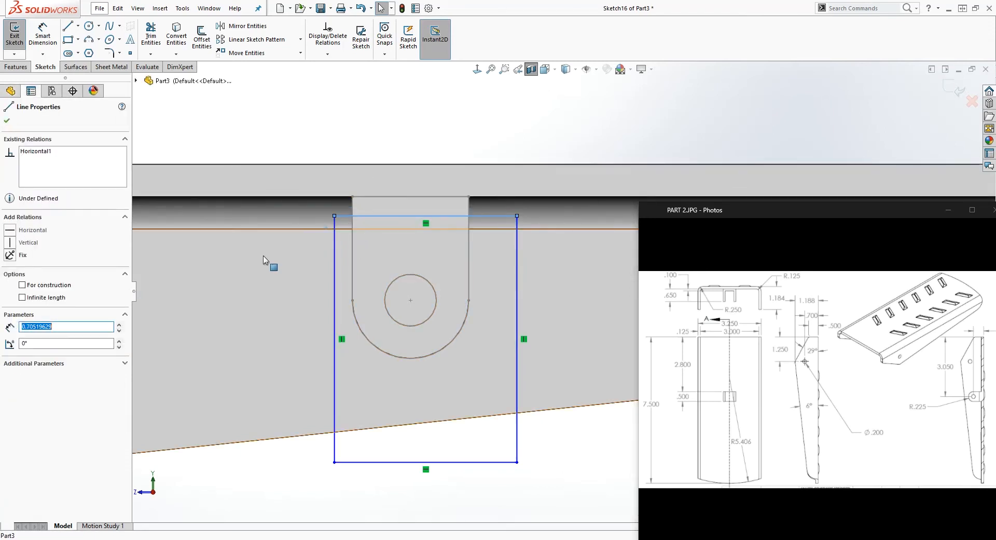
{"action": "left_click", "coordinate": [8, 123]}
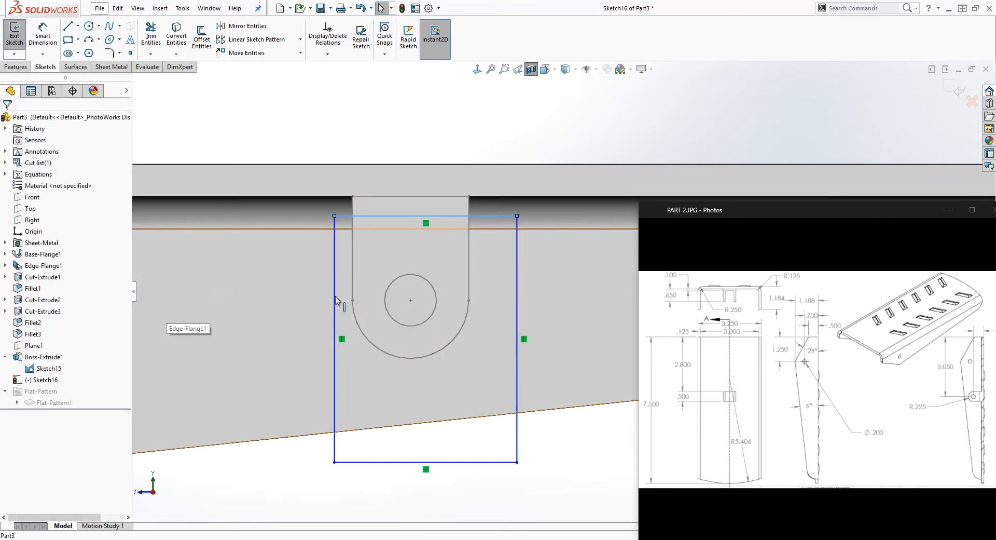
{"action": "left_click", "coordinate": [350, 235]}
{"action": "left_click", "coordinate": [425, 142]}
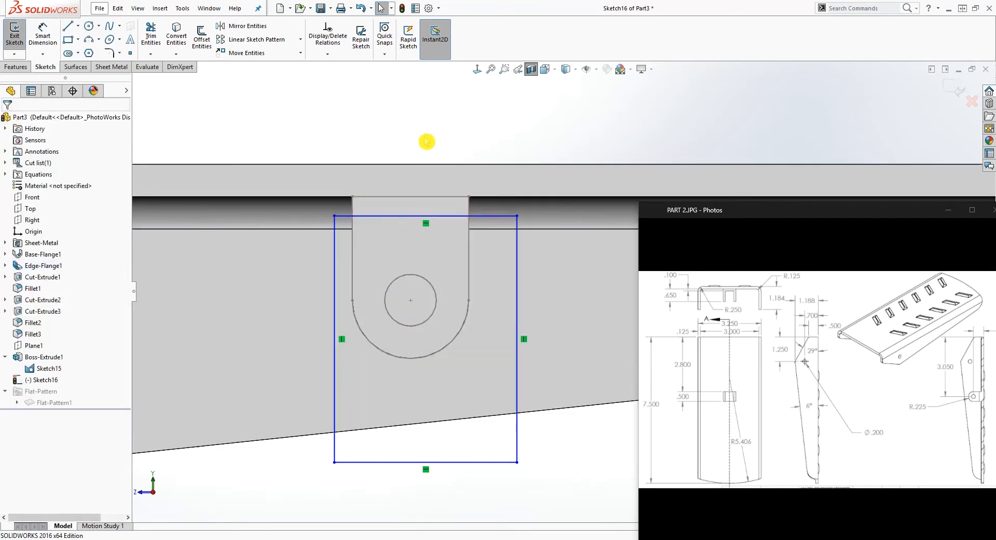
Dimension the gap between the plate's underside and the rectangle's upper edge as .1 in
{"action": "right_click_drag", "start_coordinate": [426, 141], "coordinate": [394, 83]}
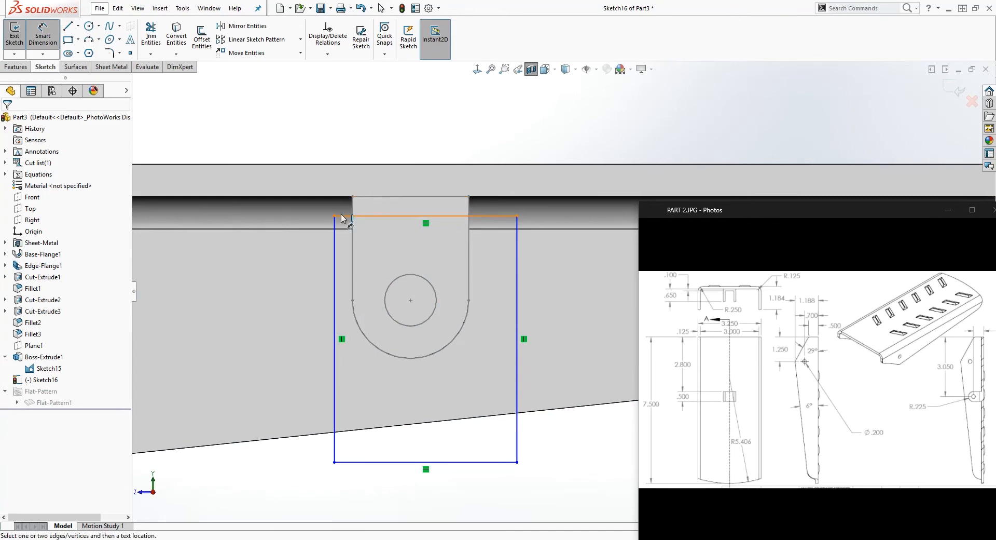
{"action": "left_click", "coordinate": [354, 215]}
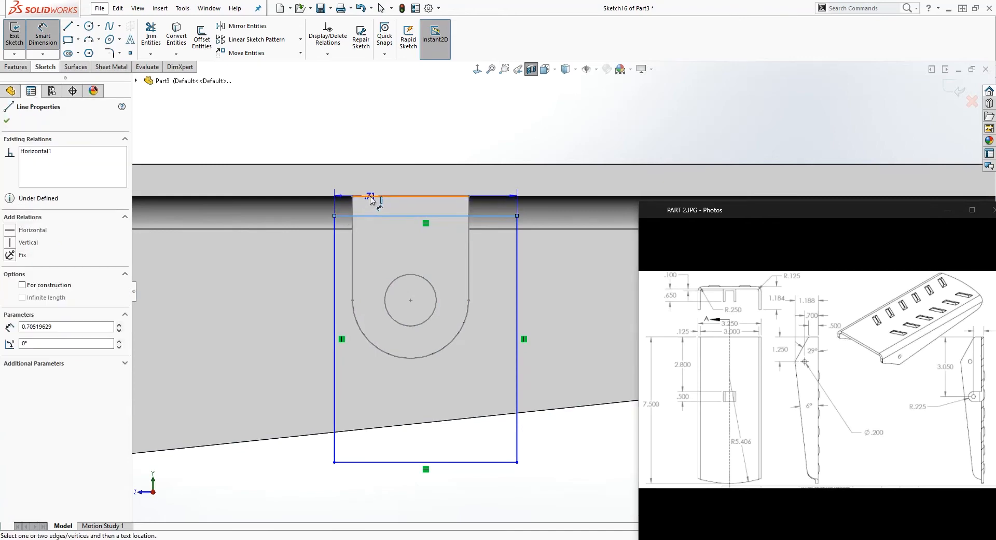
{"action": "left_click", "coordinate": [371, 198]}
{"action": "left_click", "coordinate": [284, 144]}
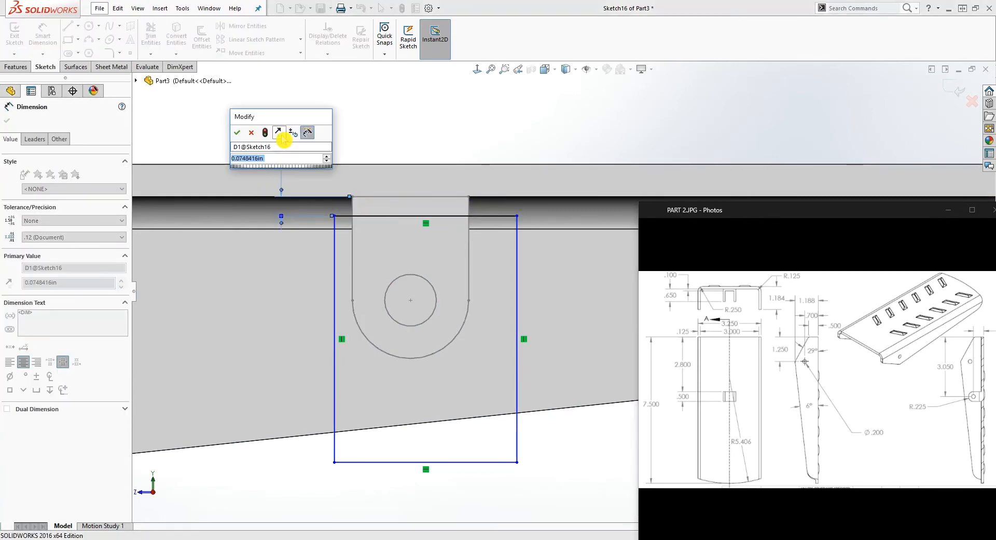
{"action": "type", "text": ".1"}
{"action": "key", "text": "Return"}
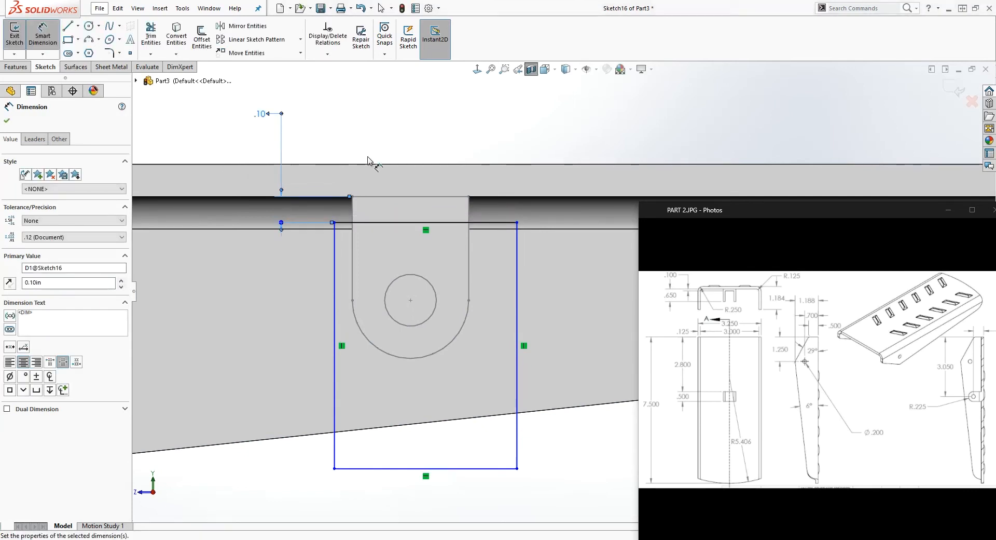
Snap the rectangle's upper corners to the tab's two side edges and shorten the rectangle to about .66 in tall
{"action": "key", "text": "Escape"}
{"action": "scroll", "coordinate": [508, 268], "scroll_direction": "up", "scroll_amount": 1}
{"action": "left_click", "coordinate": [441, 445]}
{"action": "left_click_drag", "start_coordinate": [540, 447], "coordinate": [534, 436]}
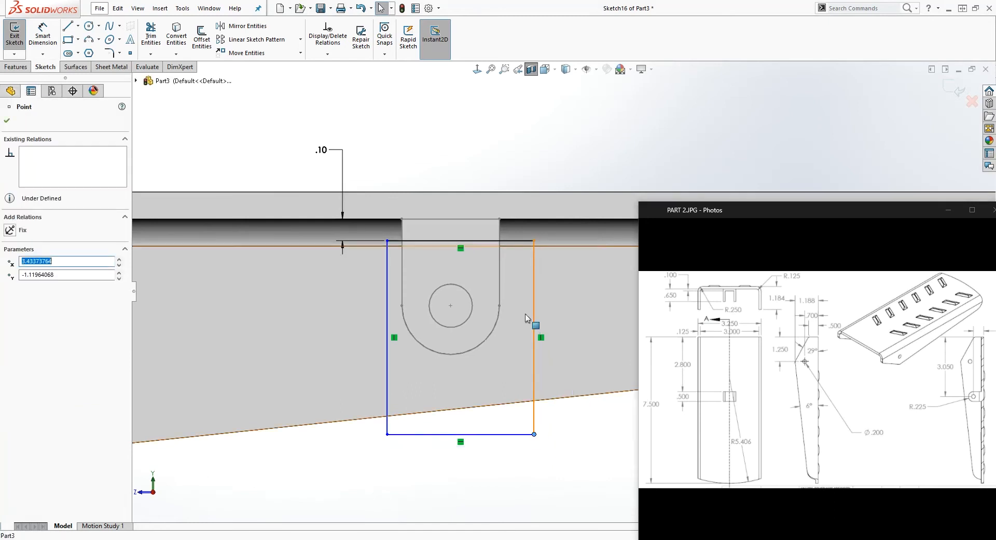
{"action": "left_click_drag", "start_coordinate": [534, 240], "coordinate": [499, 240]}
{"action": "left_click_drag", "start_coordinate": [388, 240], "coordinate": [401, 261]}
{"action": "left_click", "coordinate": [478, 472]}
{"action": "left_click_drag", "start_coordinate": [500, 435], "coordinate": [501, 383]}
Dimension the rectangle's vertical side as .6 in
{"action": "left_click", "coordinate": [497, 462]}
{"action": "right_click_drag", "start_coordinate": [497, 461], "coordinate": [502, 374]}
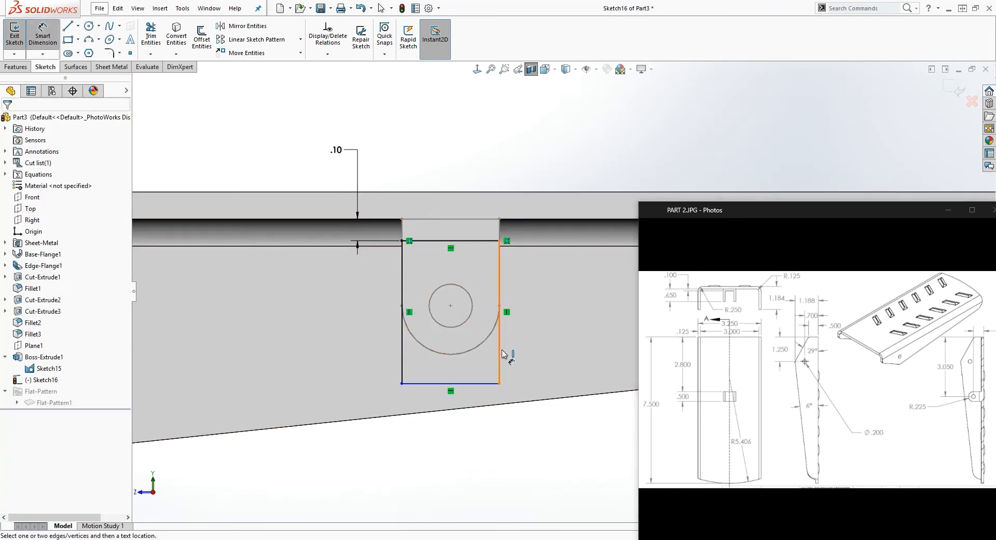
{"action": "left_click", "coordinate": [500, 354]}
{"action": "left_click", "coordinate": [549, 353]}
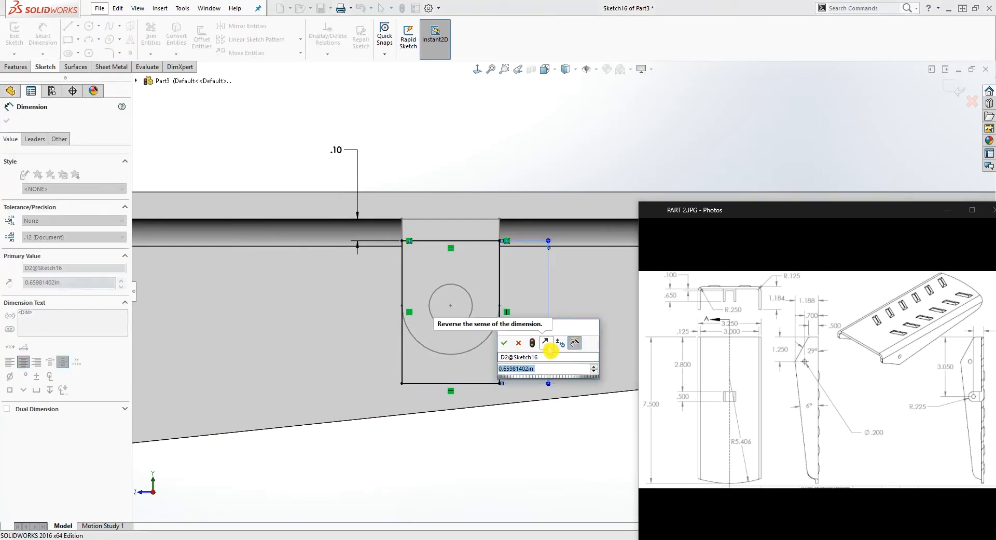
{"action": "type", "text": ".6"}
{"action": "key", "text": "Return"}
{"action": "key", "text": "Escape"}
Extrude-cut the rectangle through the tab with the Mid Plane end condition and a depth of .45 in
{"action": "mouse_move", "coordinate": [549, 346]}
{"action": "middle_mouse_down"}
{"action": "mouse_move", "coordinate": [419, 393]}
{"action": "mouse_move", "coordinate": [374, 391]}
{"action": "mouse_move", "coordinate": [383, 393]}
{"action": "middle_mouse_up"}
{"action": "left_click", "coordinate": [465, 135]}
{"action": "middle_click_drag", "start_coordinate": [513, 137], "coordinate": [455, 180]}
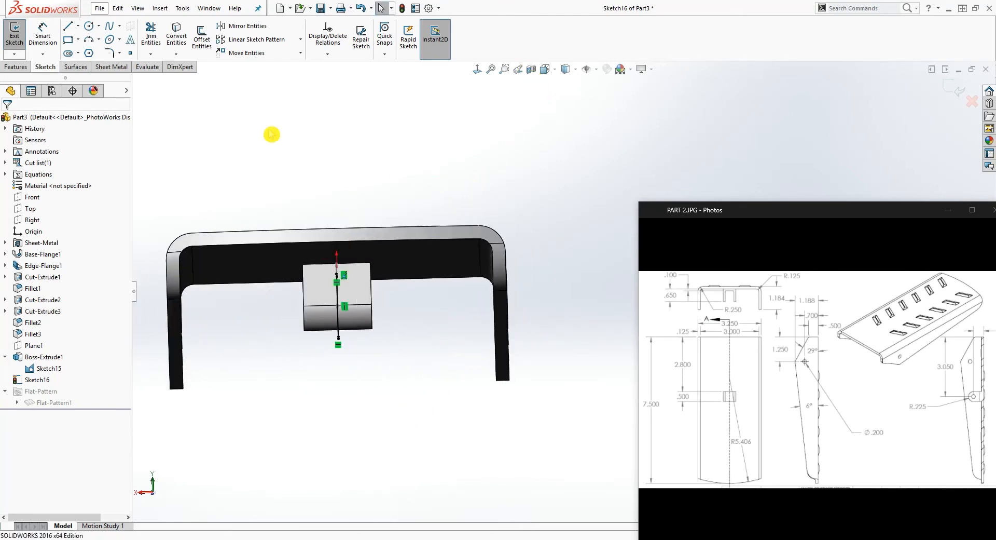
{"action": "left_click", "coordinate": [18, 67]}
{"action": "left_click", "coordinate": [167, 47]}
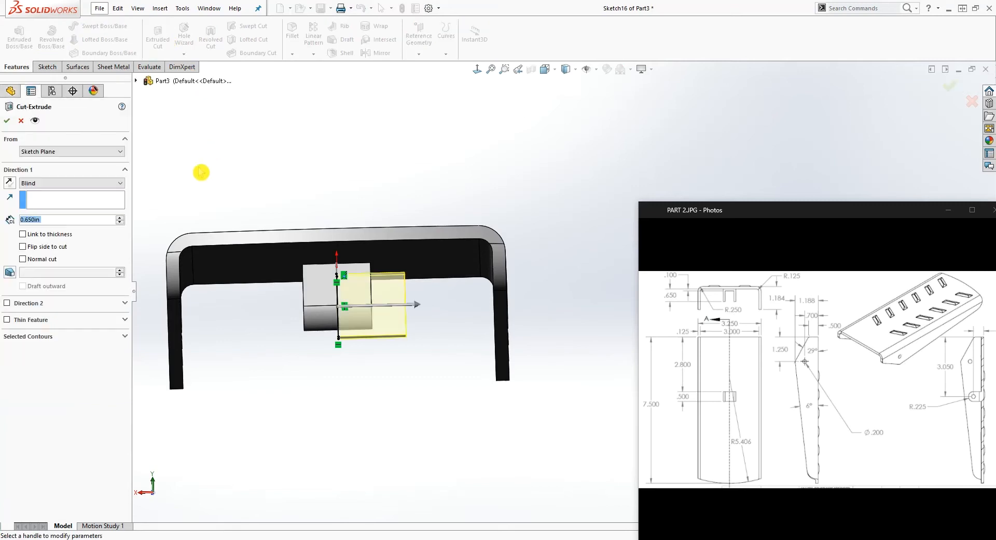
{"action": "left_click", "coordinate": [57, 183]}
{"action": "left_click", "coordinate": [51, 248]}
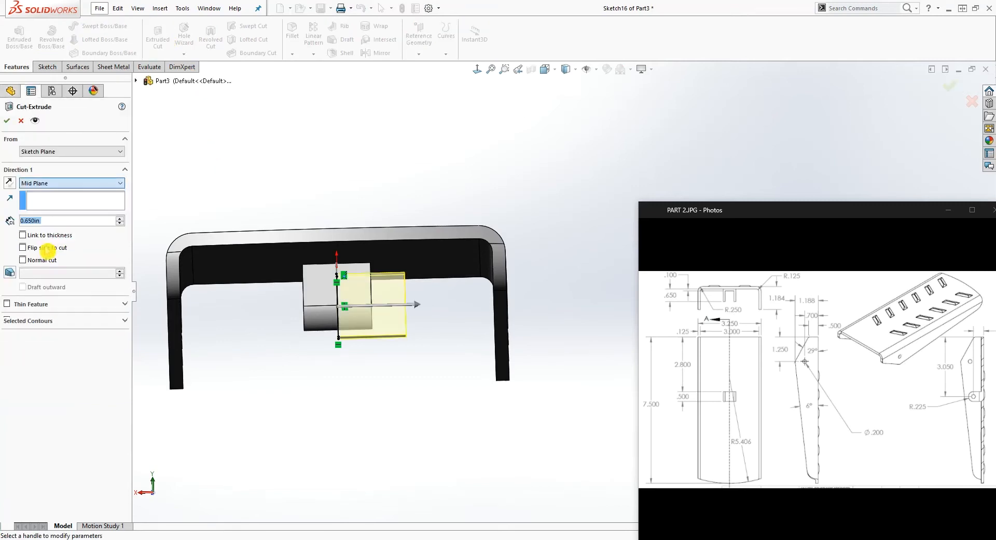
{"action": "type", "text": ".45"}
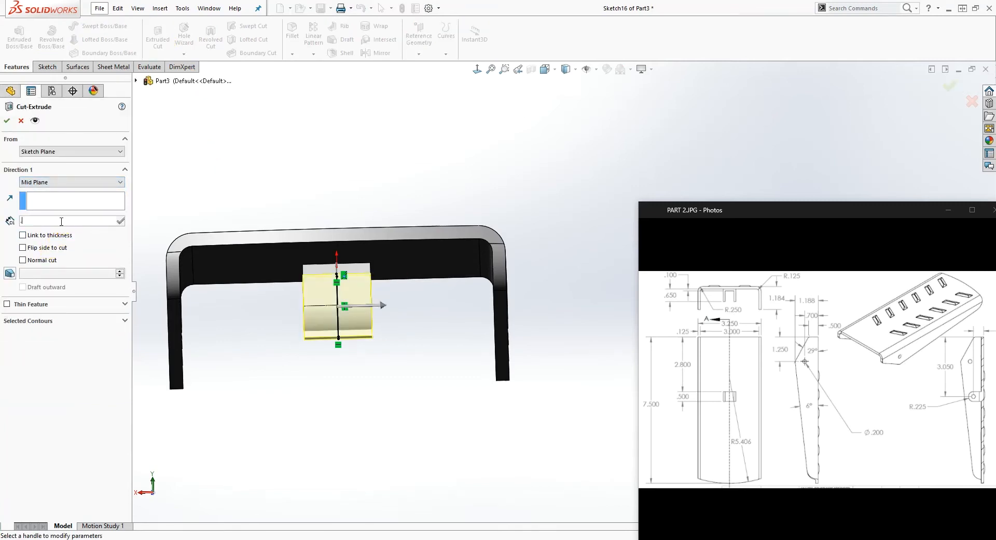
{"action": "key", "text": "Return"}
{"action": "middle_click_drag", "start_coordinate": [245, 329], "coordinate": [190, 285]}
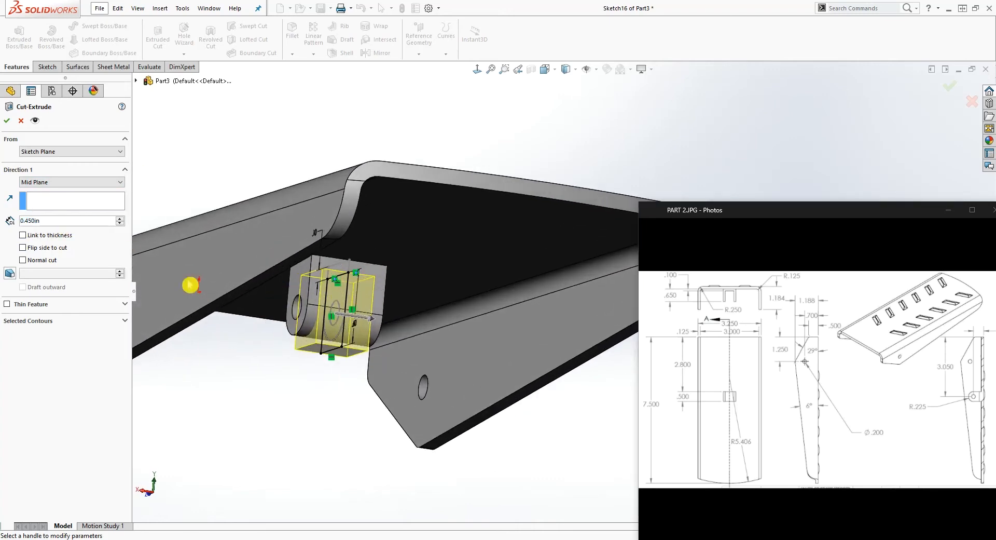
{"action": "left_click", "coordinate": [7, 121]}
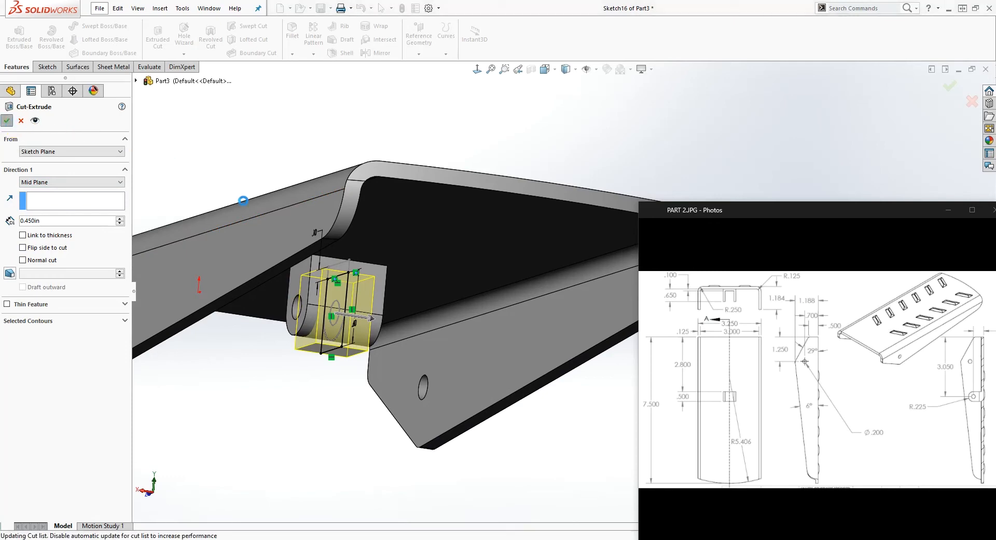
Hide Sketch15 under the tab's boss extrusion
{"action": "middle_click_drag", "start_coordinate": [236, 243], "coordinate": [263, 191]}
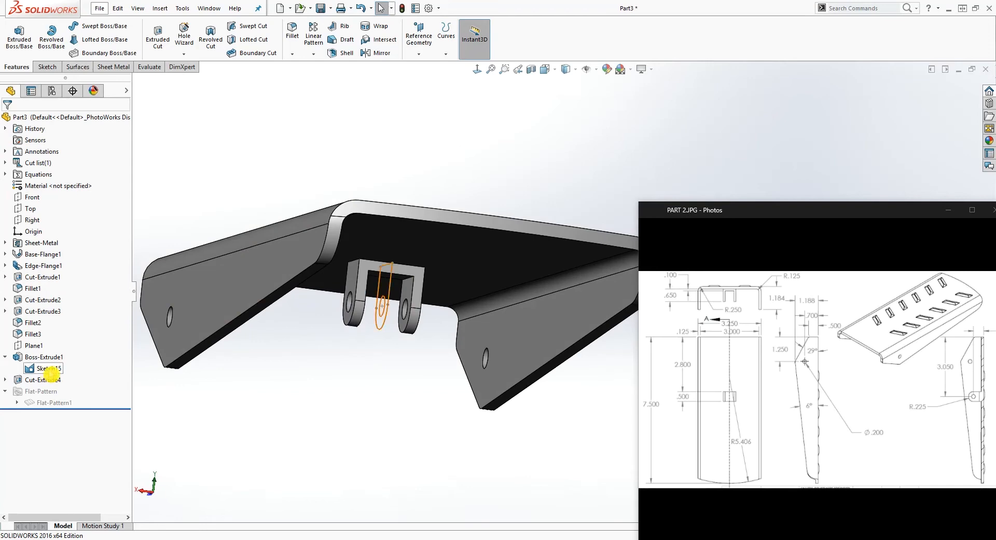
{"action": "right_click", "coordinate": [51, 369]}
{"action": "left_click", "coordinate": [89, 345]}
Start a new sketch on the outer face of the bracket's top plate, viewed face-on
{"action": "mouse_move", "coordinate": [374, 207]}
{"action": "middle_mouse_down"}
{"action": "mouse_move", "coordinate": [403, 325]}
{"action": "mouse_move", "coordinate": [432, 196]}
{"action": "mouse_move", "coordinate": [413, 111]}
{"action": "mouse_move", "coordinate": [498, 183]}
{"action": "mouse_move", "coordinate": [445, 167]}
{"action": "mouse_move", "coordinate": [391, 169]}
{"action": "mouse_move", "coordinate": [331, 234]}
{"action": "mouse_move", "coordinate": [411, 135]}
{"action": "mouse_move", "coordinate": [396, 125]}
{"action": "mouse_move", "coordinate": [386, 149]}
{"action": "mouse_move", "coordinate": [445, 142]}
{"action": "mouse_move", "coordinate": [376, 163]}
{"action": "mouse_move", "coordinate": [367, 247]}
{"action": "mouse_move", "coordinate": [458, 306]}
{"action": "middle_mouse_up"}
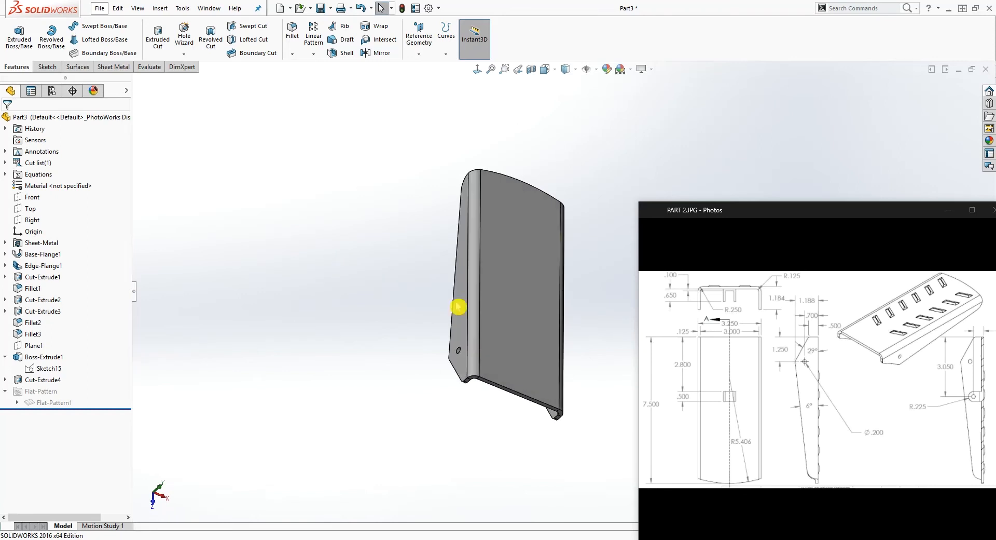
{"action": "left_click", "coordinate": [516, 315]}
{"action": "left_click", "coordinate": [477, 69]}
{"action": "scroll", "coordinate": [528, 303], "scroll_direction": "up", "scroll_amount": 3}
{"action": "scroll", "coordinate": [545, 356], "scroll_direction": "down", "scroll_amount": 3}
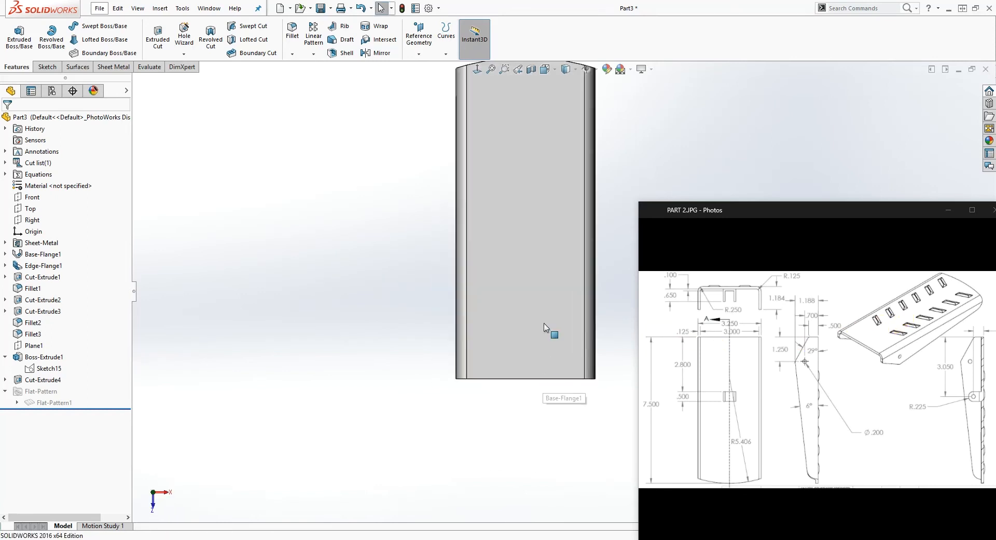
{"action": "left_click", "coordinate": [546, 356]}
{"action": "left_click", "coordinate": [50, 69]}
{"action": "left_click", "coordinate": [21, 51]}
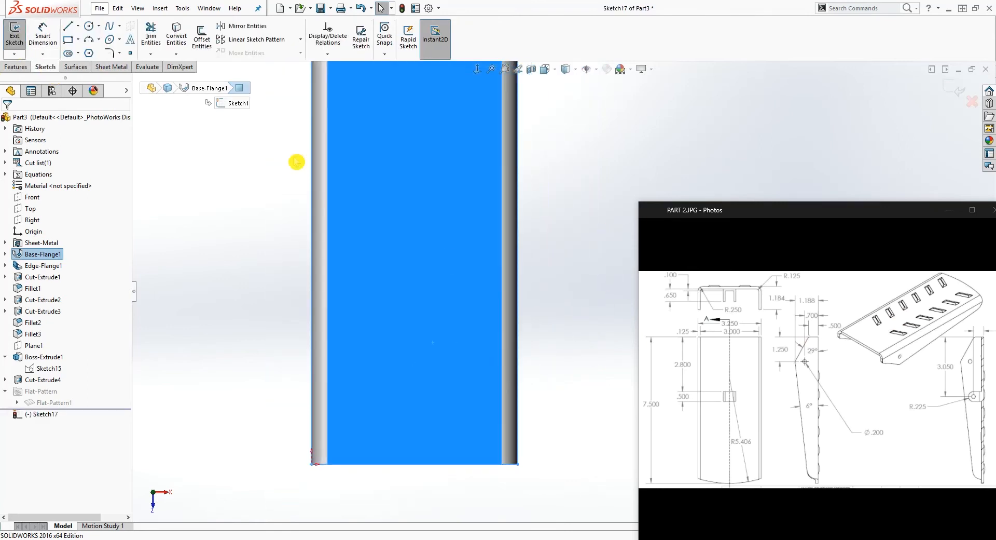
Sketch a closed four-sided slot with vertical ends and slanted sides about .70 in long near the plate's straight end
{"action": "left_click", "coordinate": [68, 25]}
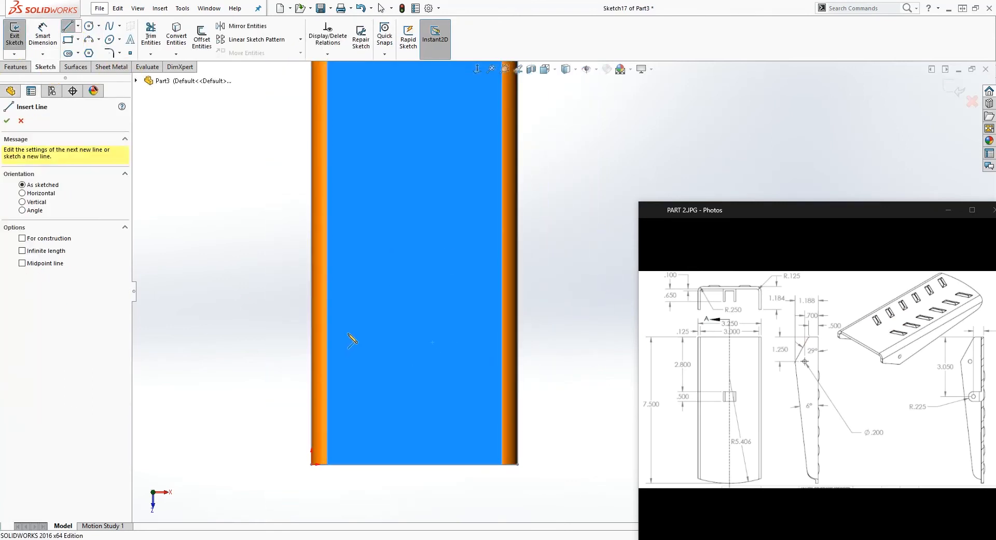
{"action": "left_click", "coordinate": [347, 348]}
{"action": "left_click", "coordinate": [348, 356]}
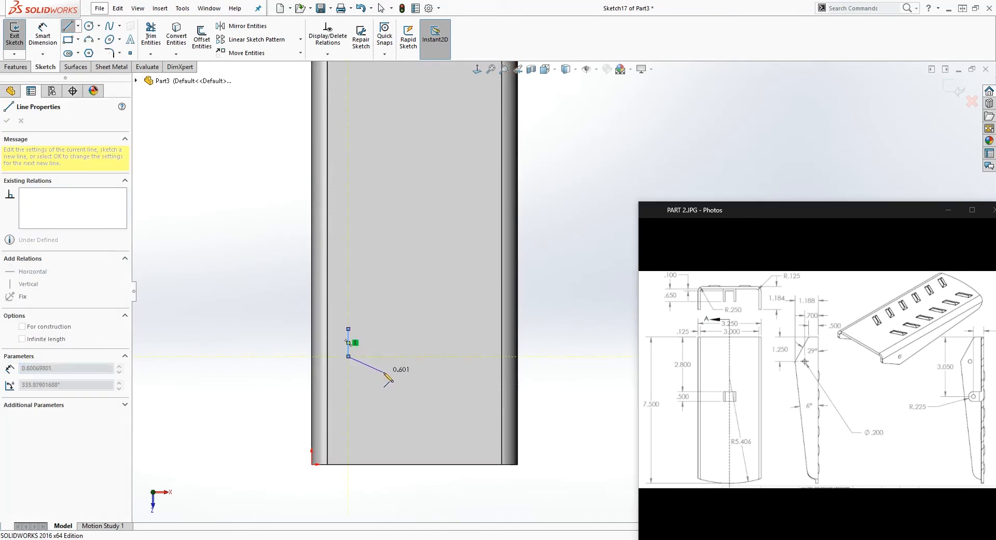
{"action": "left_click", "coordinate": [388, 371]}
{"action": "left_click", "coordinate": [388, 347]}
{"action": "left_click", "coordinate": [349, 328]}
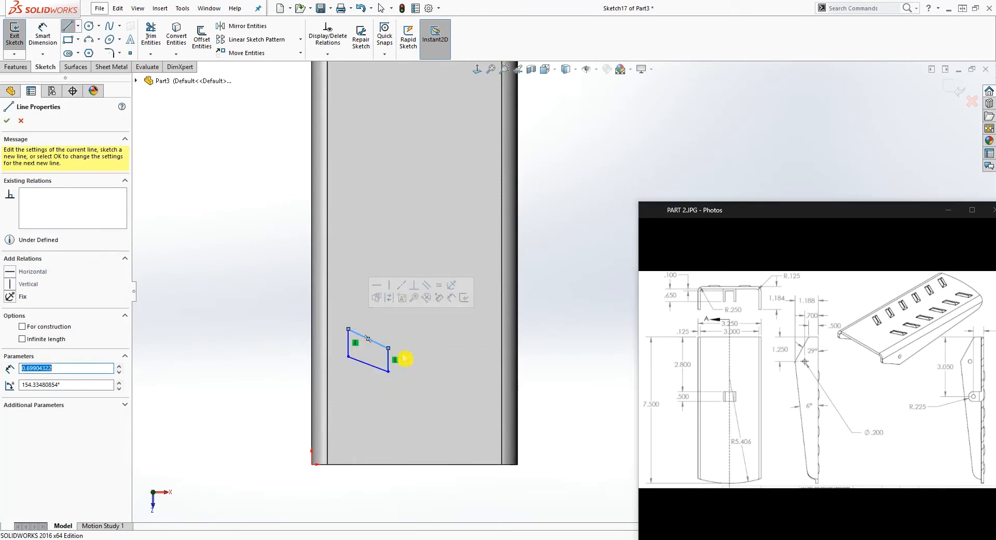
{"action": "scroll", "coordinate": [468, 330], "scroll_direction": "up", "scroll_amount": 4}
{"action": "scroll", "coordinate": [543, 270], "scroll_direction": "down", "scroll_amount": 4}
{"action": "key", "text": "Escape"}
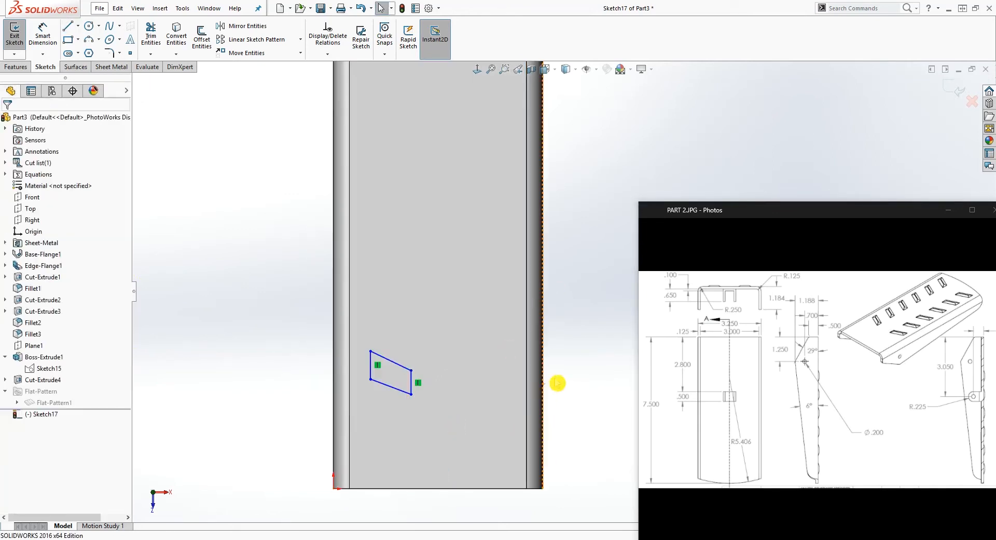
Start a sketch line at the midpoint of the plate's straight end edge
{"action": "key", "text": "l"}
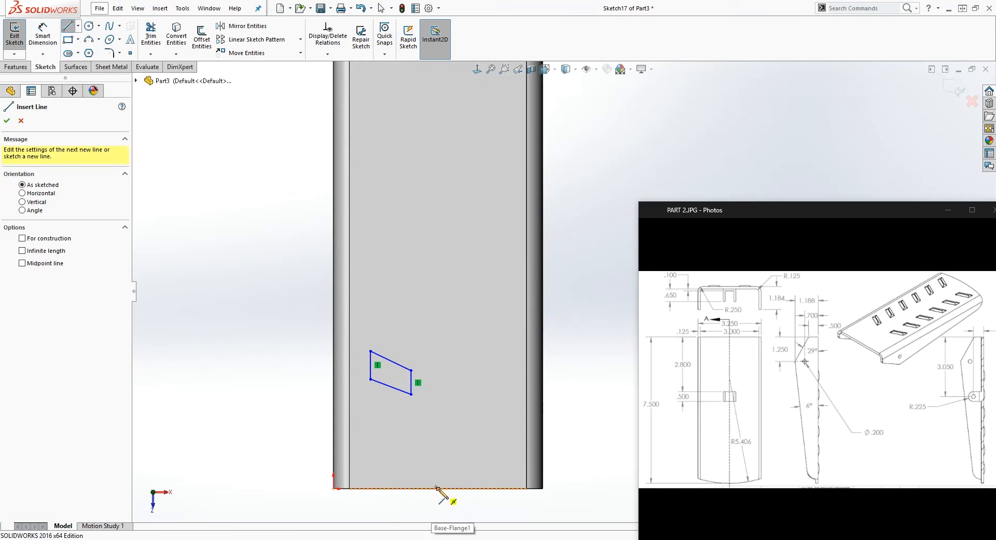
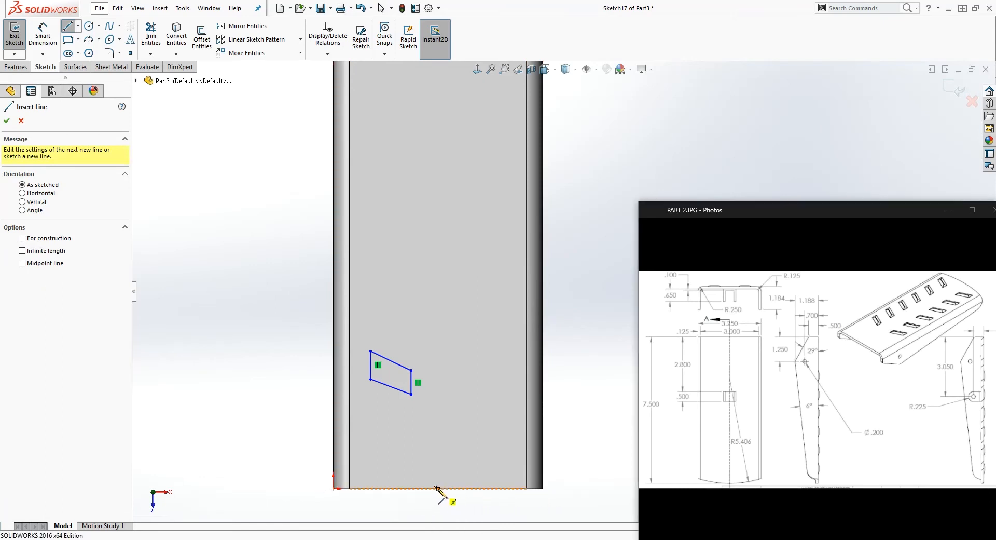
Draw a vertical construction centerline about 7.32 in long from the straight end's midpoint toward the plate's curved end
{"action": "left_click", "coordinate": [437, 489]}
{"action": "scroll", "coordinate": [467, 228], "scroll_direction": "up", "scroll_amount": 3}
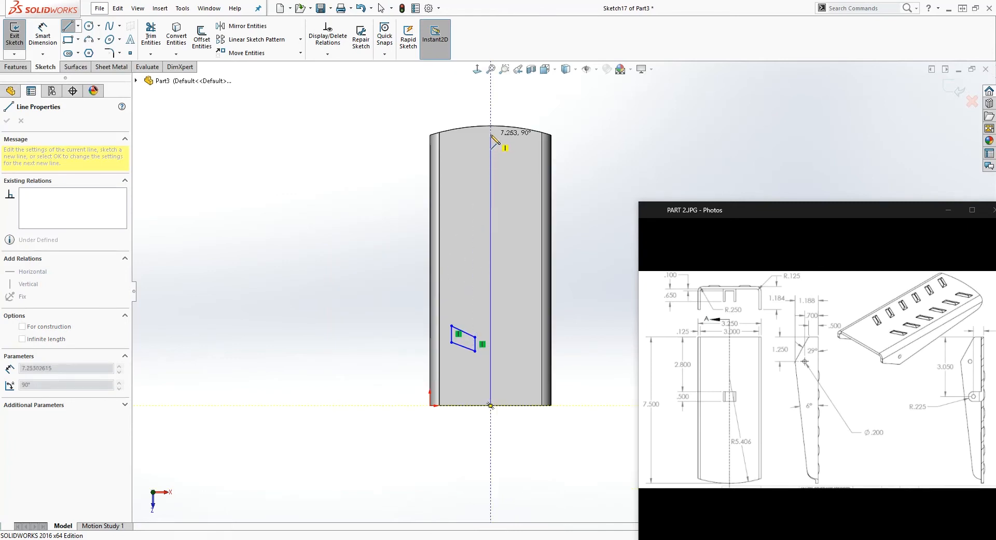
{"action": "left_click", "coordinate": [490, 133]}
{"action": "key", "text": "Escape"}
{"action": "left_click", "coordinate": [491, 223]}
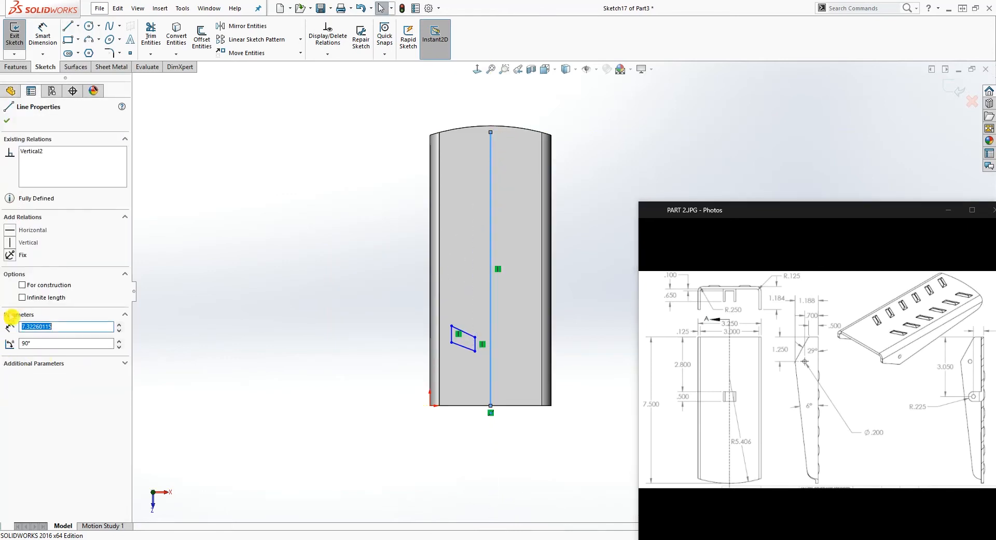
{"action": "left_click", "coordinate": [22, 285]}
{"action": "scroll", "coordinate": [570, 294], "scroll_direction": "down", "scroll_amount": 5}
{"action": "key", "text": "Escape"}
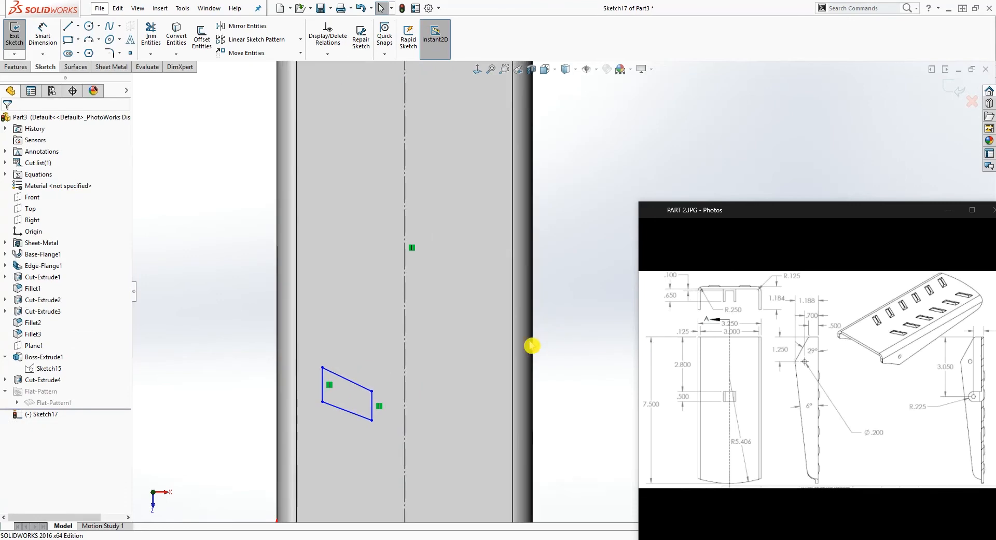
Dimension the slot profile's outer lower corner 2.00 in vertically from the origin
{"action": "scroll", "coordinate": [457, 421], "scroll_direction": "up", "scroll_amount": 3}
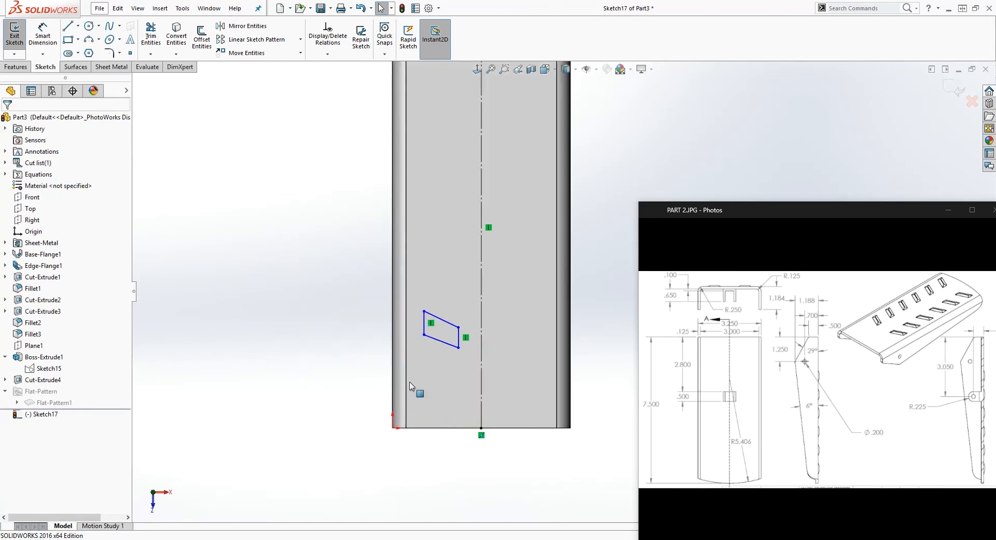
{"action": "right_click_drag", "start_coordinate": [409, 386], "coordinate": [417, 353]}
{"action": "left_click", "coordinate": [424, 335]}
{"action": "left_click", "coordinate": [397, 435]}
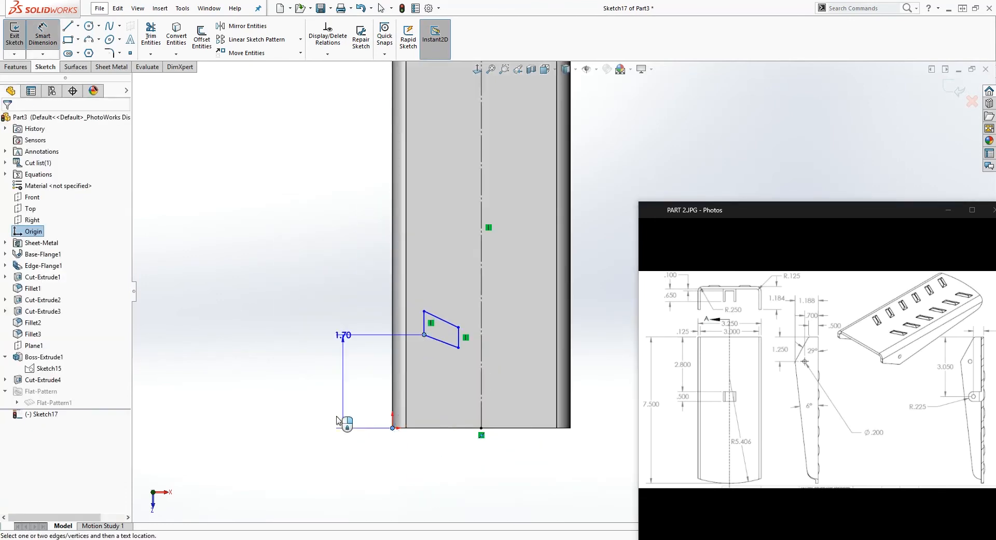
{"action": "left_click", "coordinate": [330, 399]}
{"action": "type", "text": "2"}
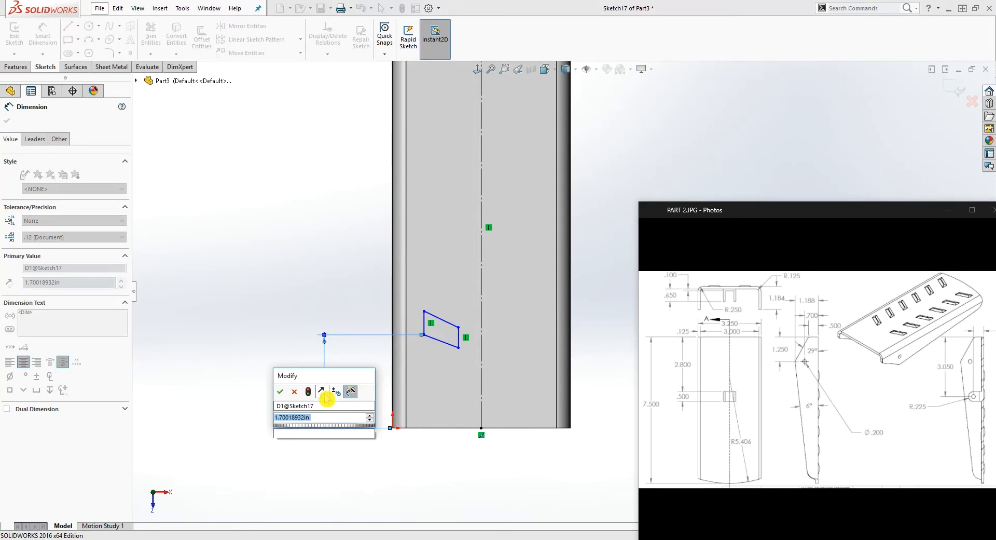
{"action": "key", "text": "Return"}
{"action": "key", "text": "Escape"}
Dimension the angle between the slot's outer vertical end and its lower slanted side as 115°
{"action": "scroll", "coordinate": [424, 285], "scroll_direction": "down", "scroll_amount": 2}
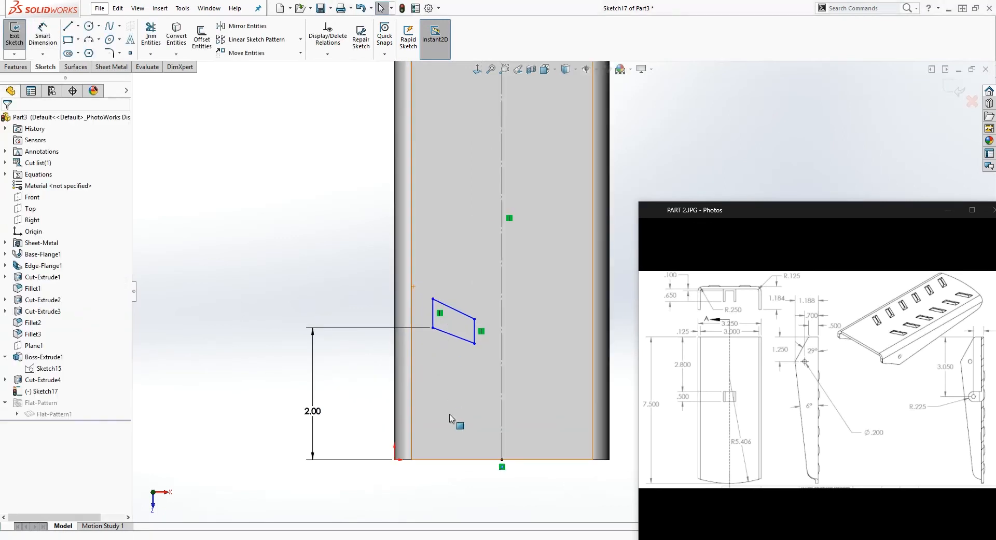
{"action": "right_click_drag", "start_coordinate": [449, 418], "coordinate": [442, 318]}
{"action": "scroll", "coordinate": [442, 316], "scroll_direction": "down", "scroll_amount": 1}
{"action": "left_click", "coordinate": [446, 316]}
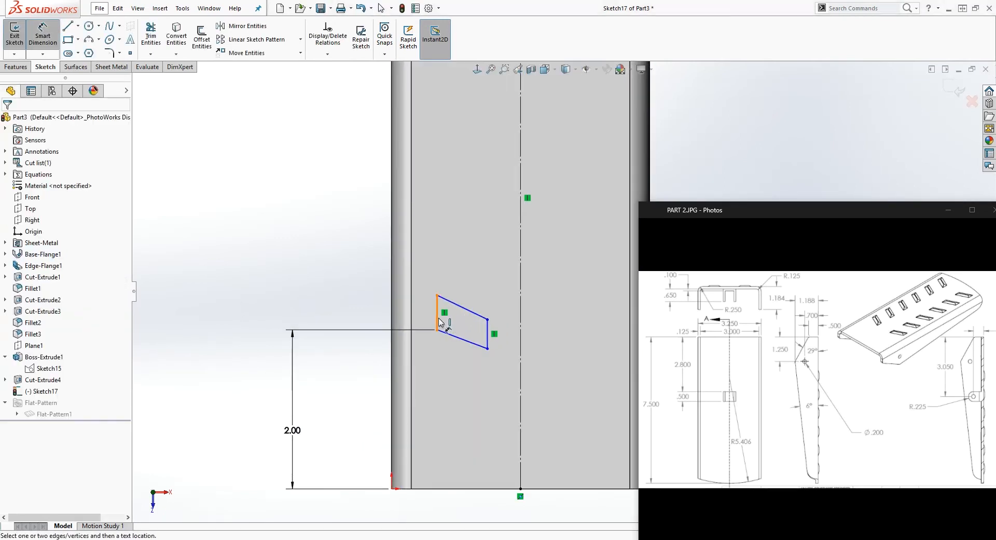
{"action": "left_click", "coordinate": [438, 322]}
{"action": "left_click", "coordinate": [454, 339]}
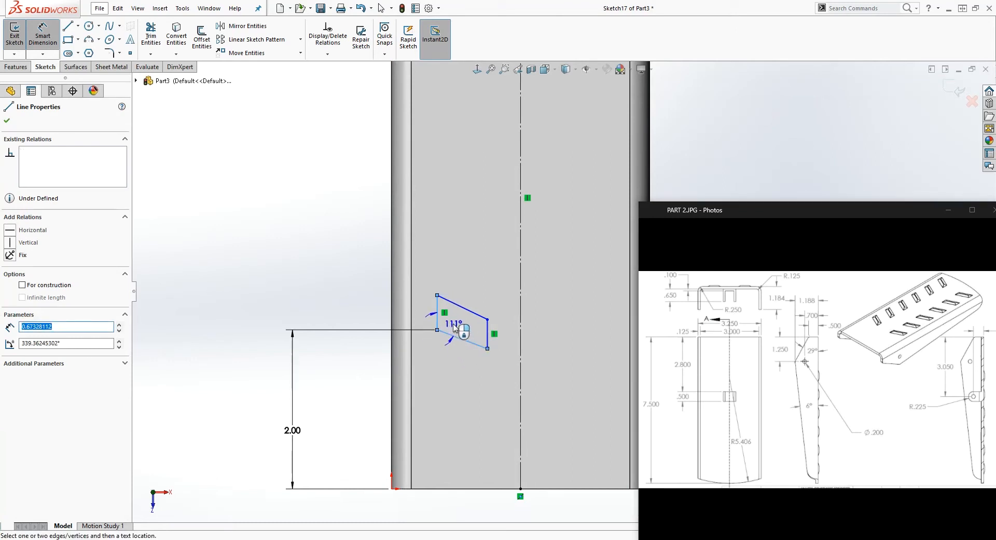
{"action": "scroll", "coordinate": [455, 327], "scroll_direction": "down", "scroll_amount": 2}
{"action": "left_click", "coordinate": [454, 318]}
{"action": "type", "text": "1"}
{"action": "key", "text": "Return"}
{"action": "key", "text": "Escape"}
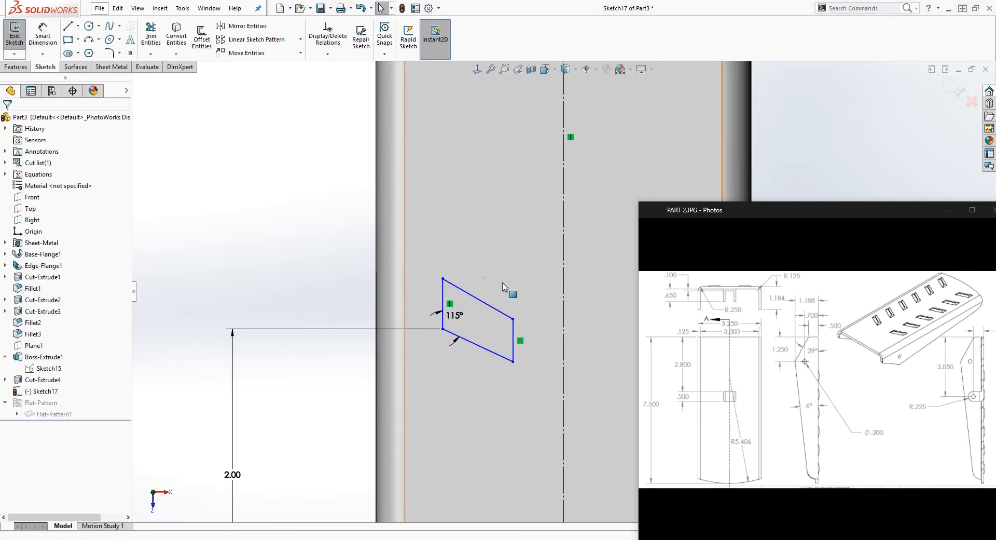
Make the slot profile's two slanted sides parallel
{"action": "left_click", "coordinate": [473, 295]}
{"action": "left_click", "coordinate": [490, 351], "text": "ctrl"}
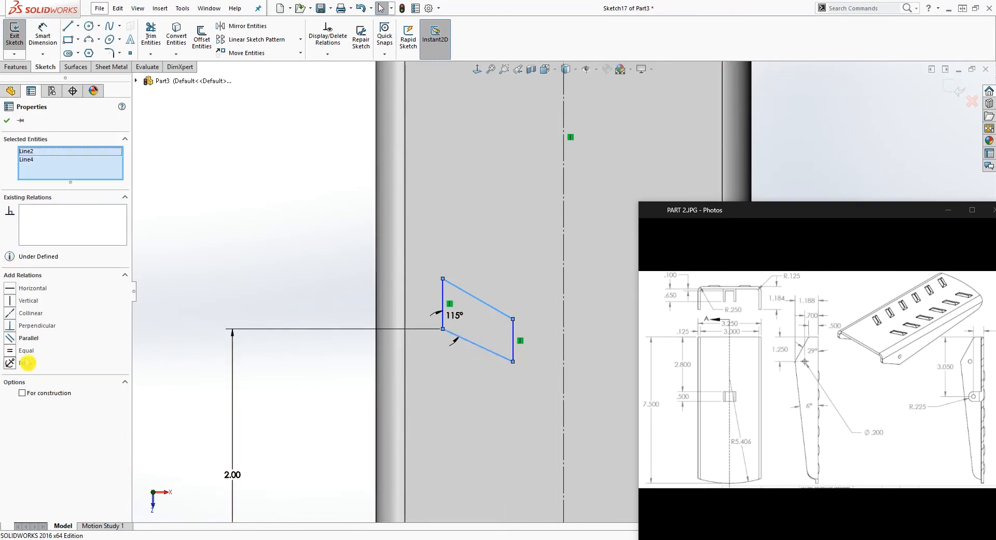
{"action": "left_click", "coordinate": [16, 341]}
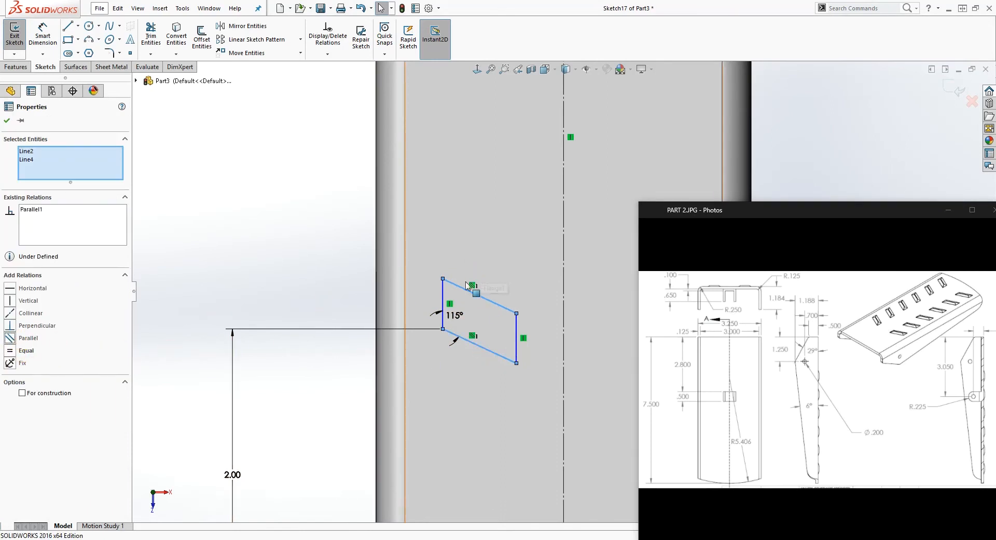
{"action": "left_click", "coordinate": [476, 339]}
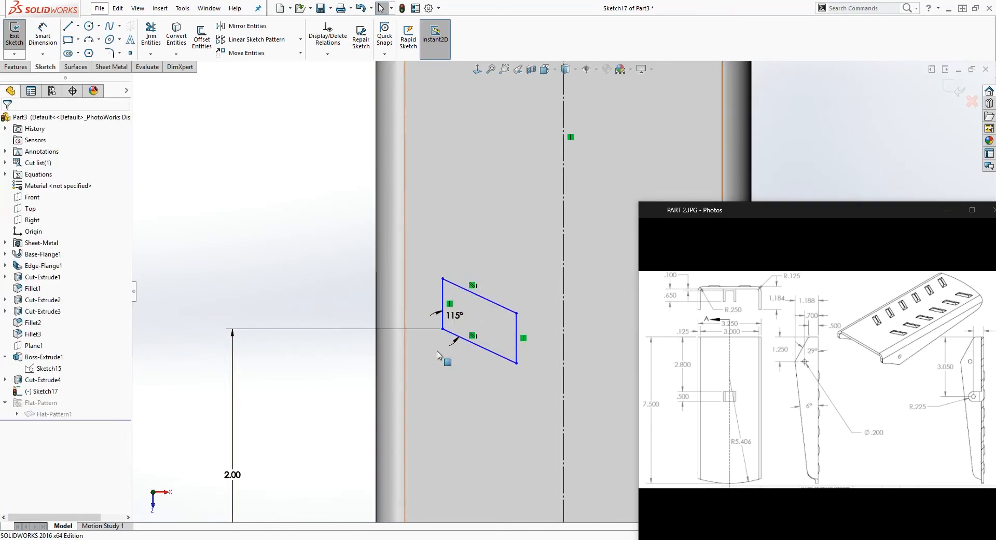
Dimension the slot's outer vertical end as .30 in
{"action": "right_click_drag", "start_coordinate": [447, 389], "coordinate": [448, 338]}
{"action": "left_click", "coordinate": [444, 299]}
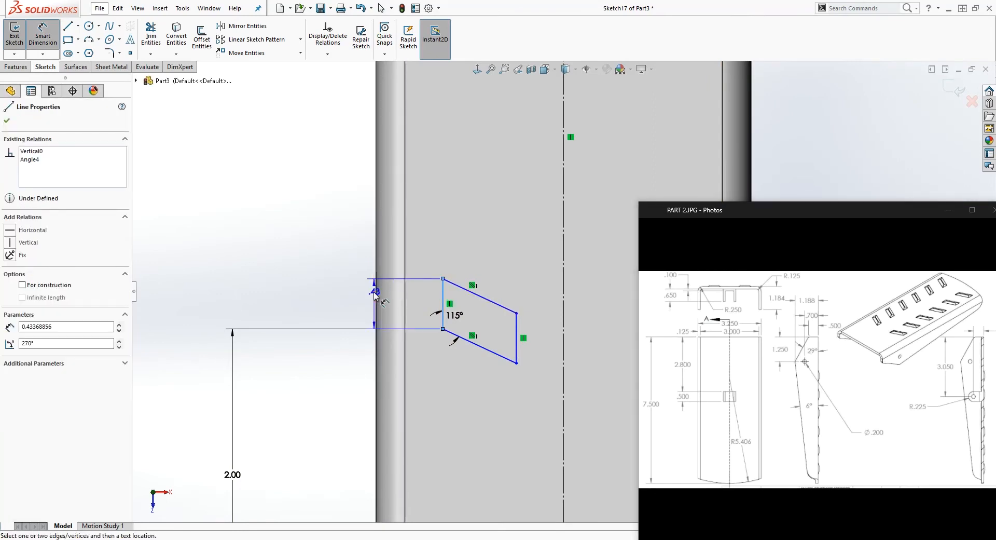
{"action": "left_click", "coordinate": [367, 300]}
{"action": "type", "text": ".3"}
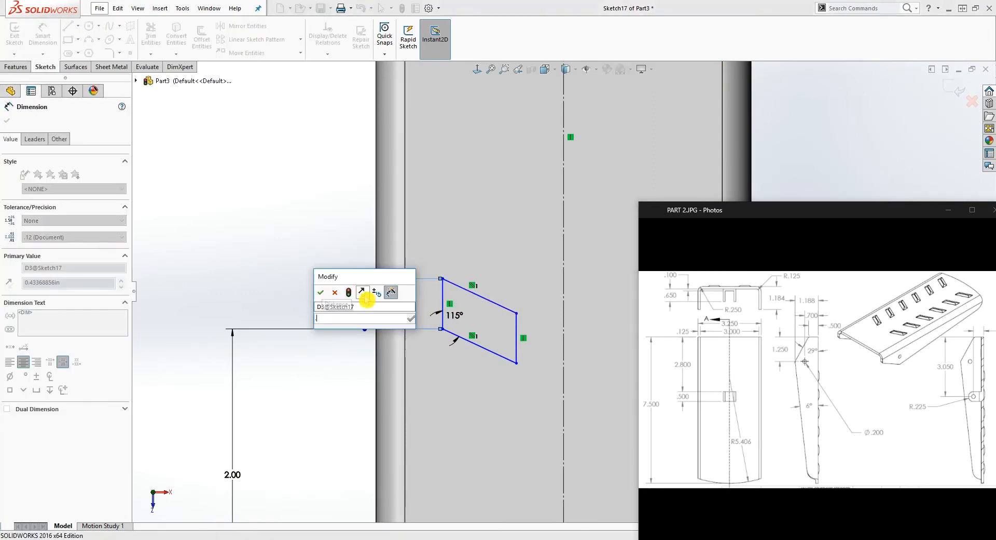
{"action": "key", "text": "Return"}
{"action": "key", "text": "Escape"}
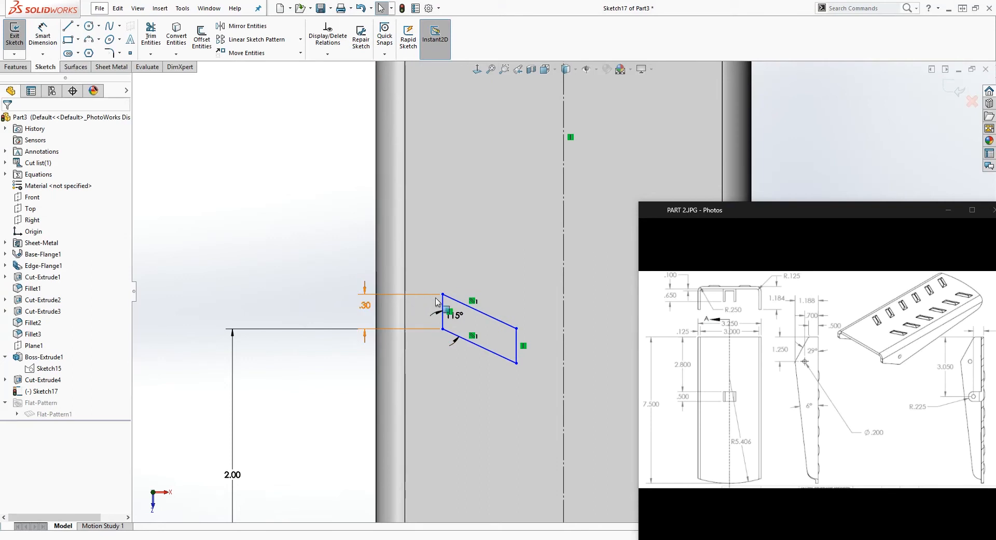
Dimension the slot's upper slanted side as .75 in
{"action": "right_click_drag", "start_coordinate": [469, 449], "coordinate": [469, 343]}
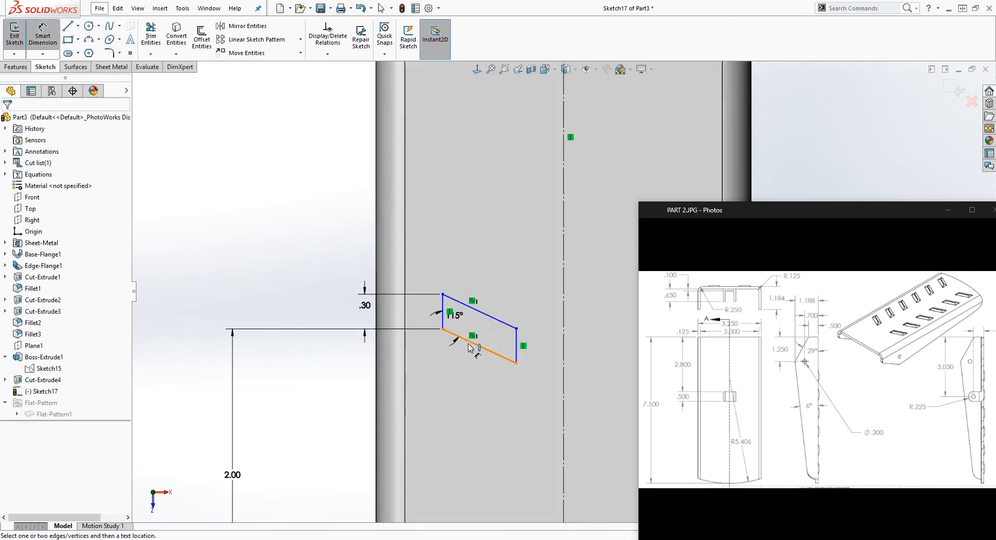
{"action": "left_click", "coordinate": [497, 322]}
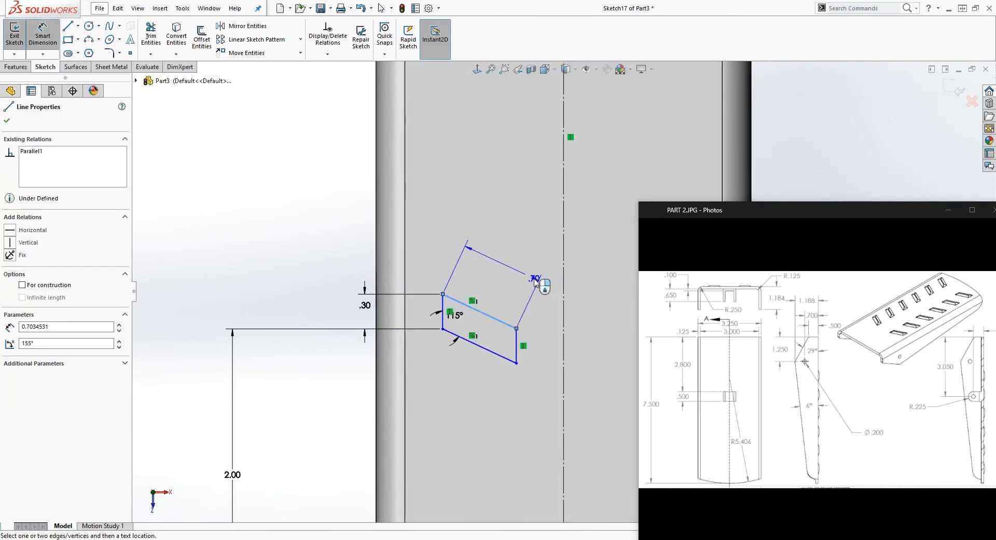
{"action": "left_click", "coordinate": [539, 280]}
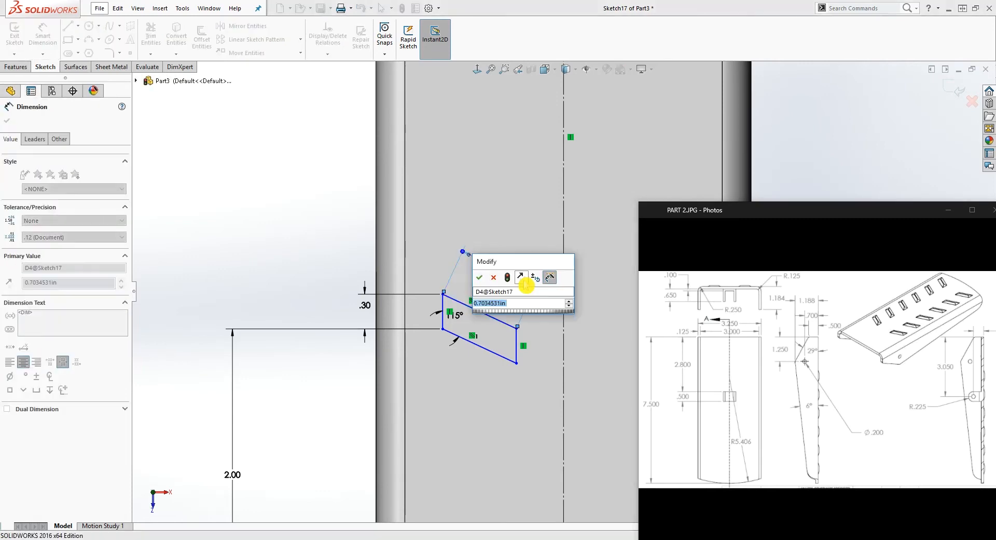
{"action": "type", "text": ".75"}
{"action": "key", "text": "Return"}
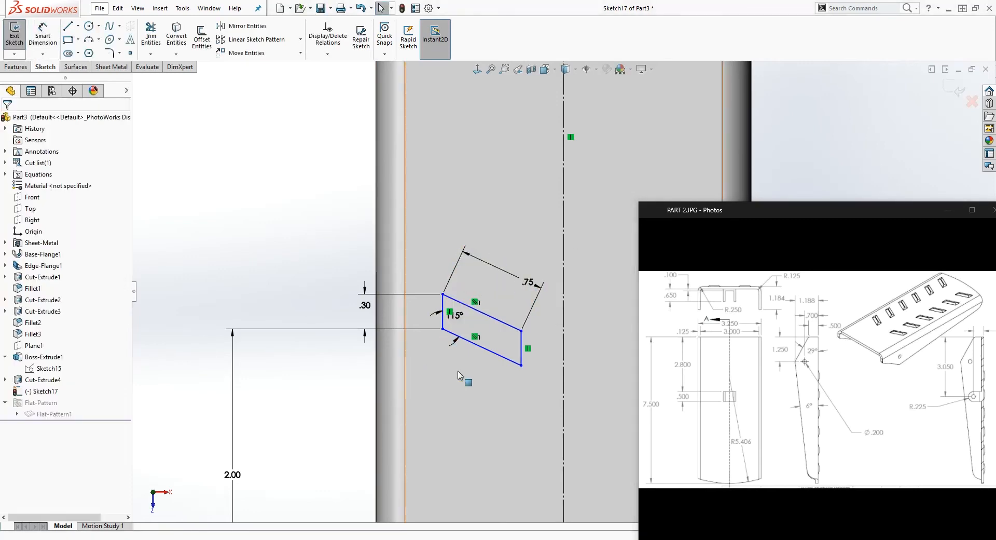
Shift the slot profile sideways by its outer lower corner to test its remaining freedom
{"action": "left_click", "coordinate": [443, 330]}
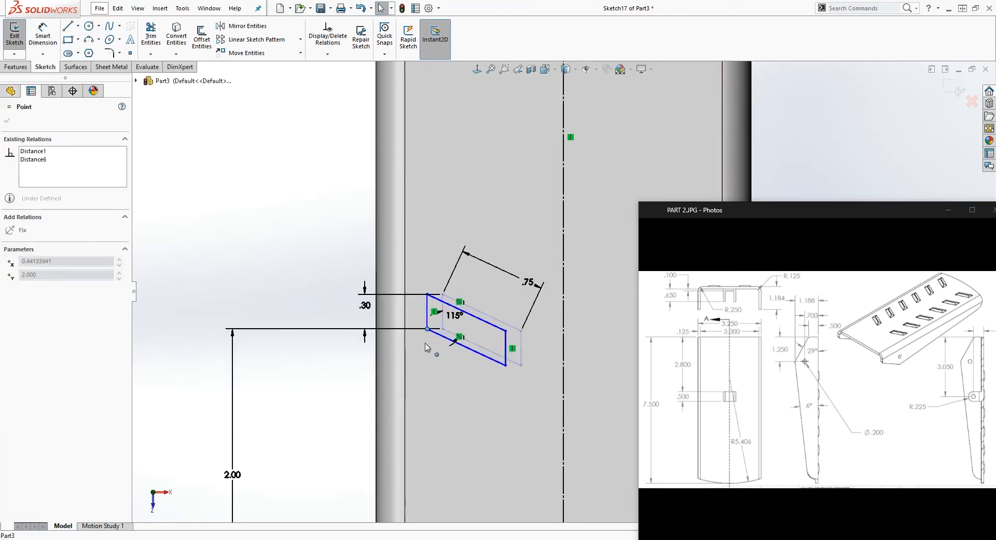
{"action": "left_click_drag", "start_coordinate": [443, 340], "coordinate": [439, 340]}
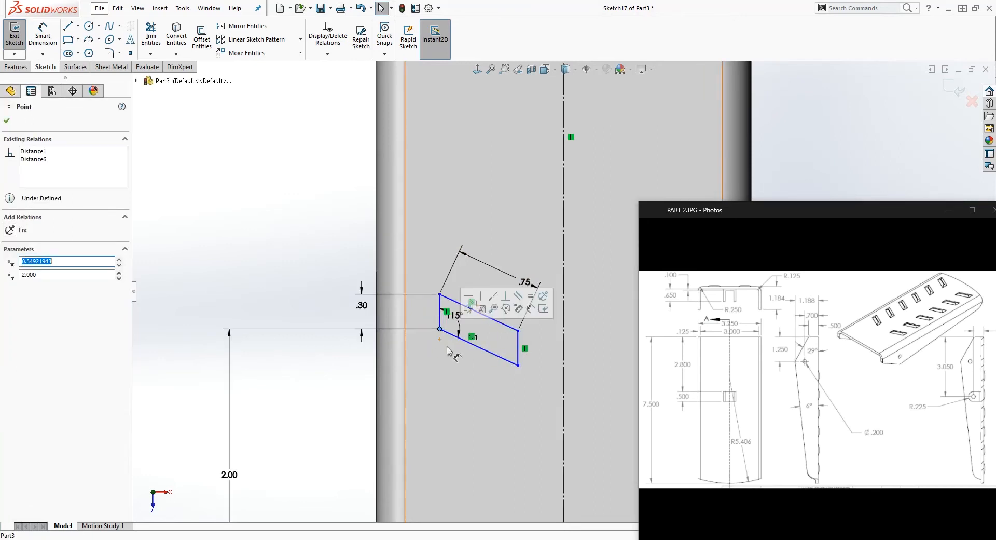
{"action": "scroll", "coordinate": [470, 363], "scroll_direction": "up", "scroll_amount": 3}
{"action": "scroll", "coordinate": [547, 319], "scroll_direction": "down", "scroll_amount": 1}
{"action": "key", "text": "Escape"}
Dimension the horizontal distance from the slot's inner lower corner to the centerline as .375 in
{"action": "mouse_move", "coordinate": [535, 336]}
{"action": "left_mouse_down"}
{"action": "mouse_move", "coordinate": [565, 348]}
{"action": "mouse_move", "coordinate": [538, 349]}
{"action": "left_mouse_up"}
{"action": "left_click", "coordinate": [473, 512]}
{"action": "right_click_drag", "start_coordinate": [489, 499], "coordinate": [499, 441]}
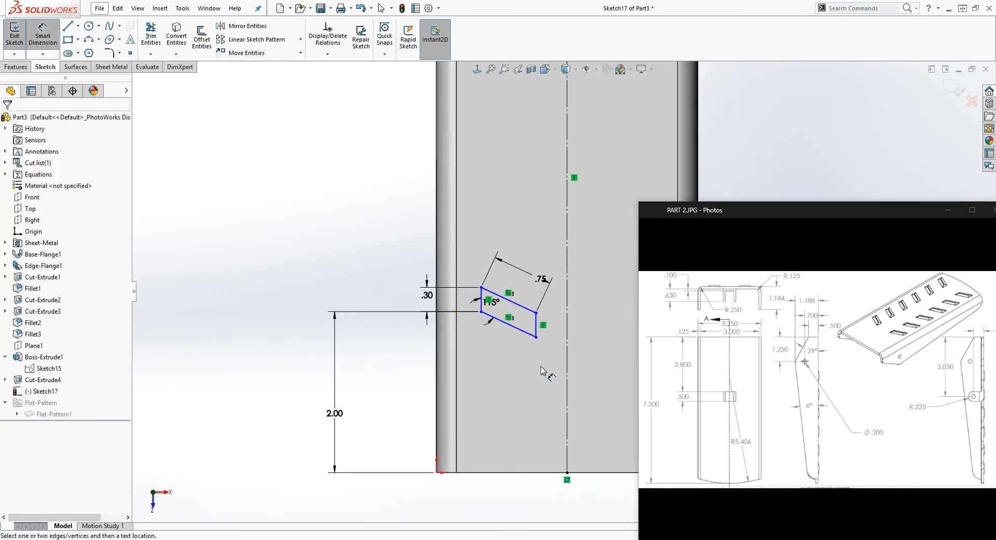
{"action": "left_click", "coordinate": [536, 337]}
{"action": "left_click", "coordinate": [567, 453]}
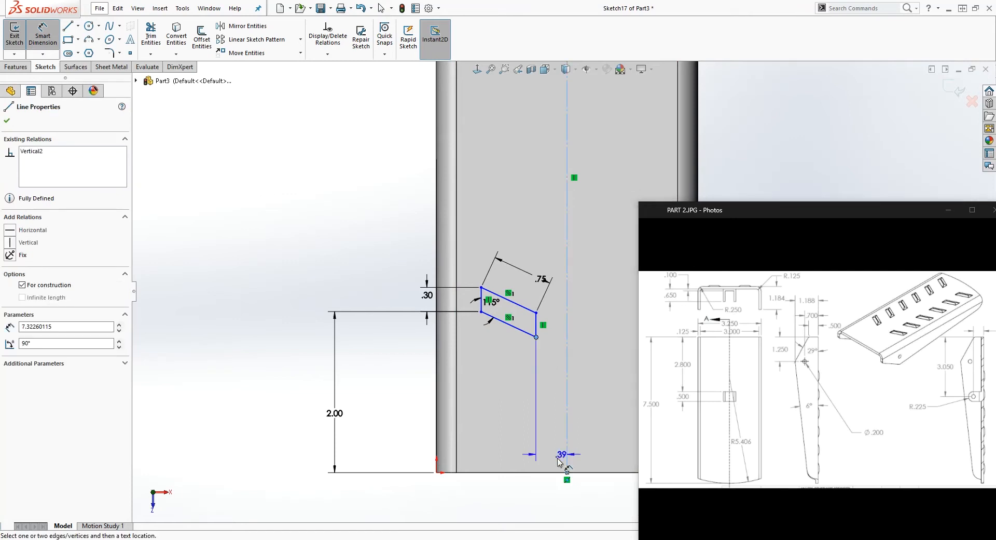
{"action": "left_click", "coordinate": [547, 502]}
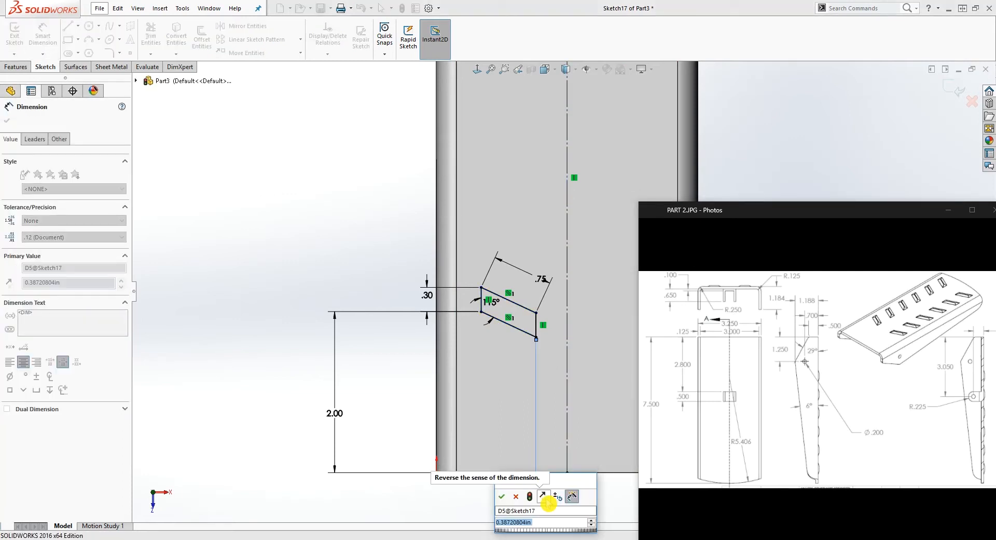
{"action": "type", "text": ".3"}
{"action": "type", "text": "75"}
{"action": "key", "text": "Return"}
{"action": "key", "text": "Escape"}
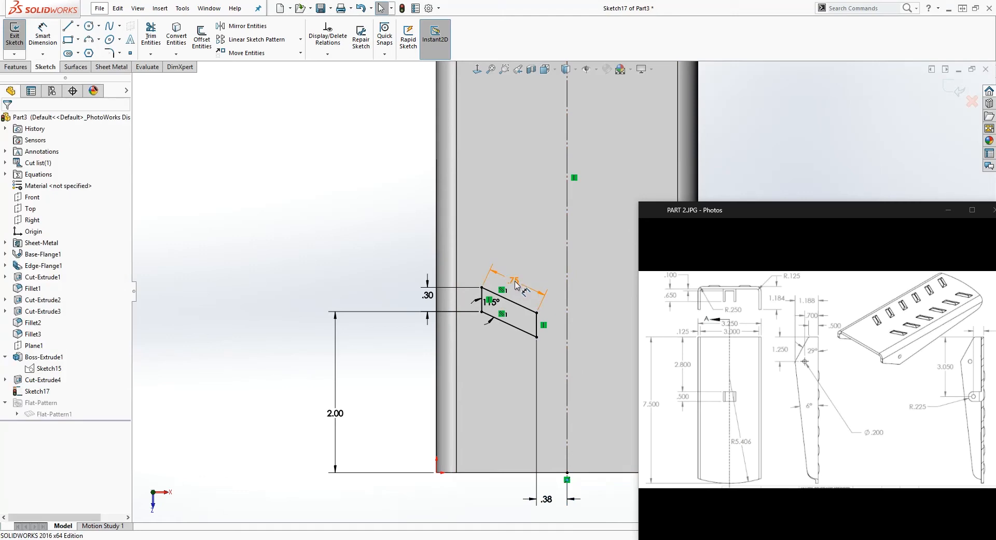
Start a blind boss extrusion of the slanted slot profile with a depth of 0.05 in, merged with the plate
{"action": "mouse_move", "coordinate": [494, 418]}
{"action": "middle_mouse_down"}
{"action": "mouse_move", "coordinate": [528, 250]}
{"action": "mouse_move", "coordinate": [506, 294]}
{"action": "middle_mouse_up"}
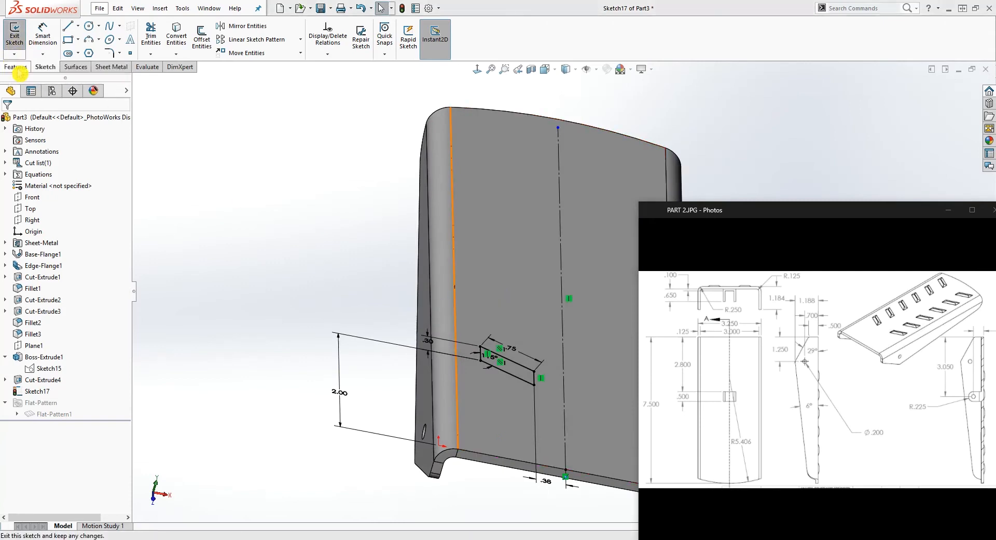
{"action": "left_click", "coordinate": [23, 67]}
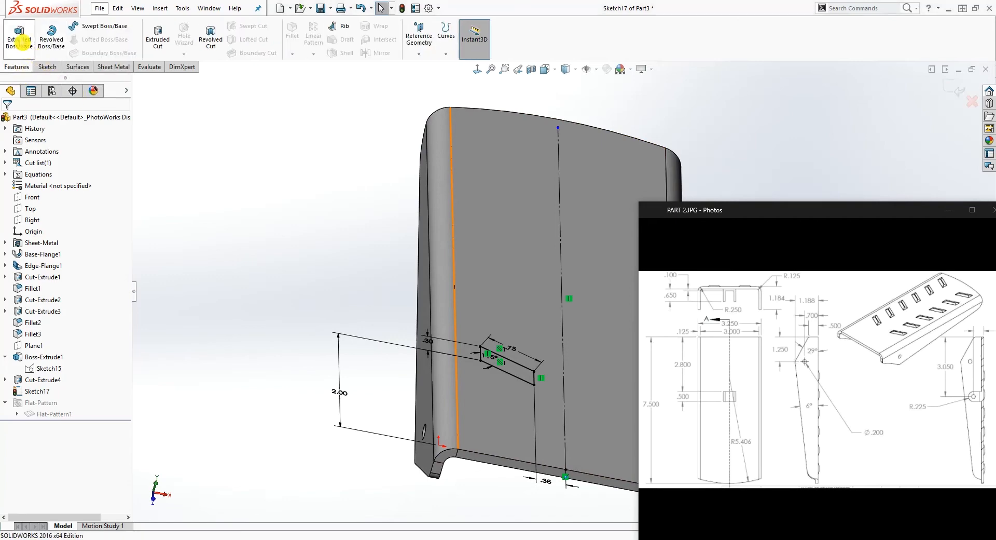
{"action": "left_click", "coordinate": [19, 37]}
{"action": "middle_click_drag", "start_coordinate": [328, 301], "coordinate": [271, 272]}
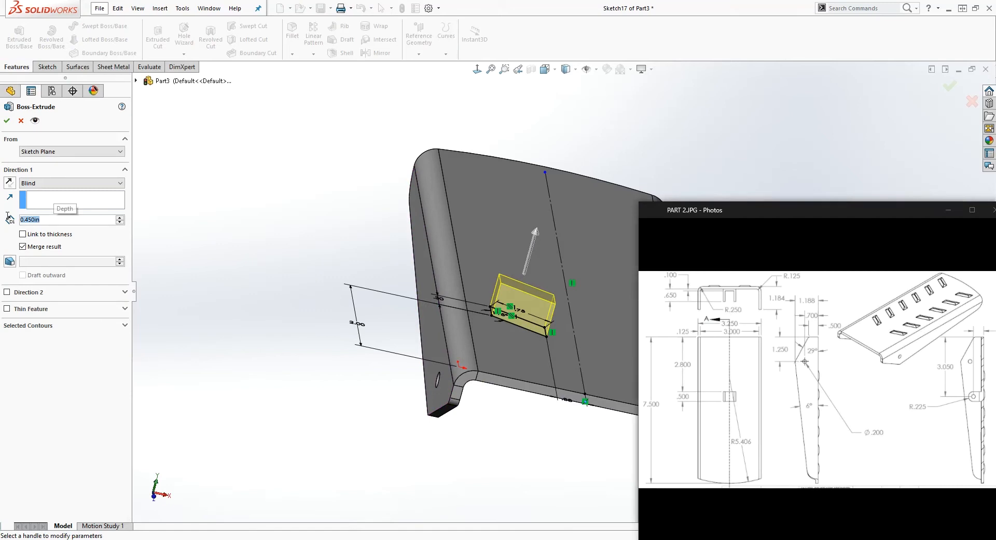
{"action": "type", "text": ".05"}
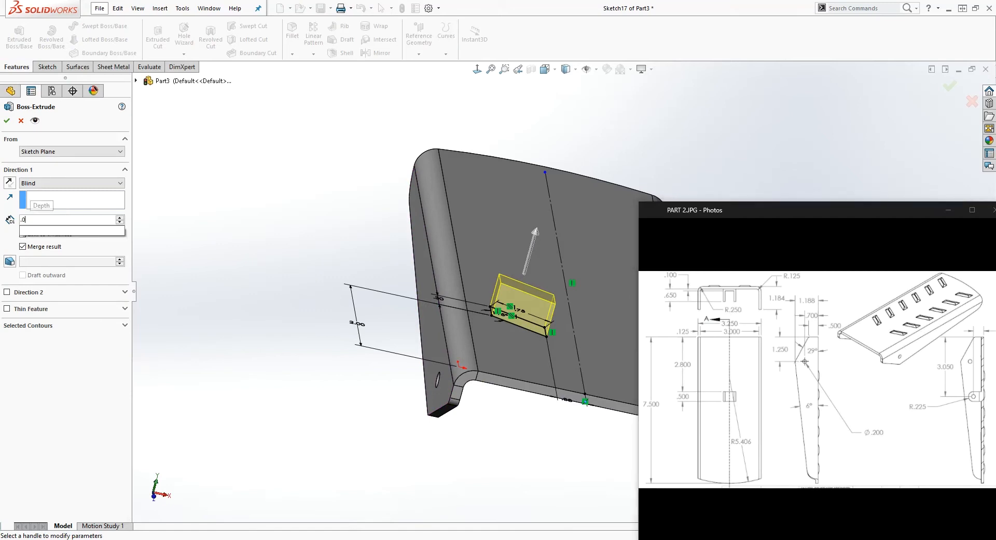
{"action": "mouse_move", "coordinate": [78, 231]}
{"action": "left_click", "coordinate": [154, 244]}
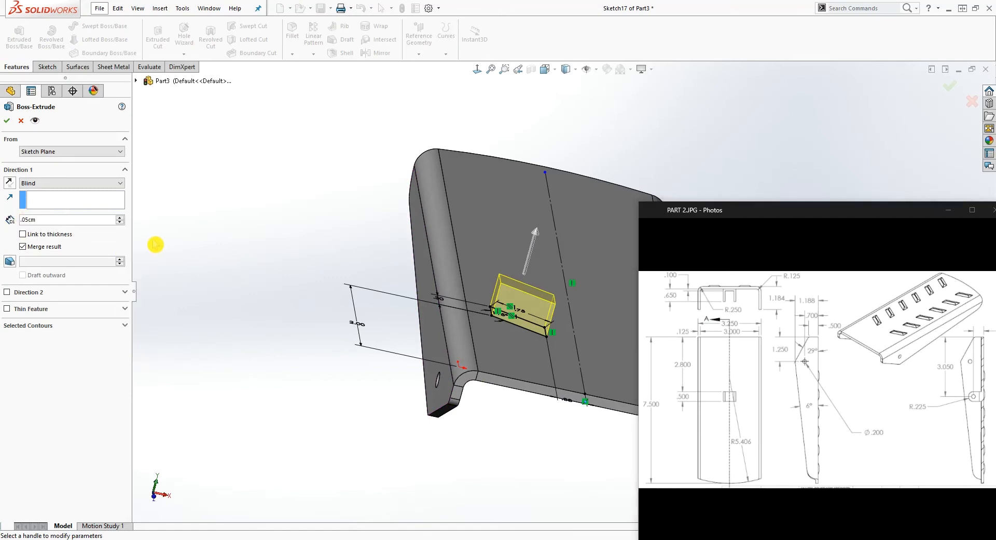
{"action": "key", "text": "Return"}
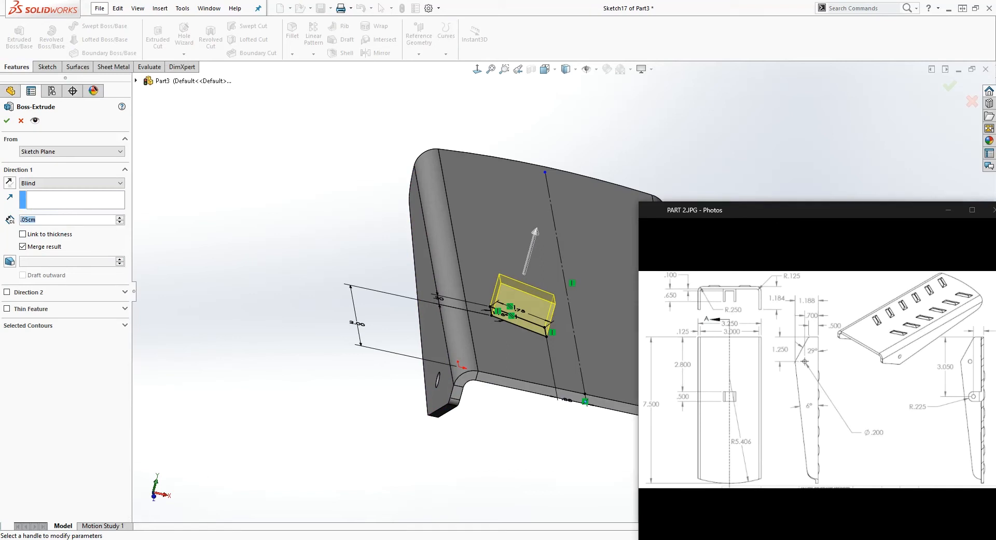
{"action": "type", "text": ".05"}
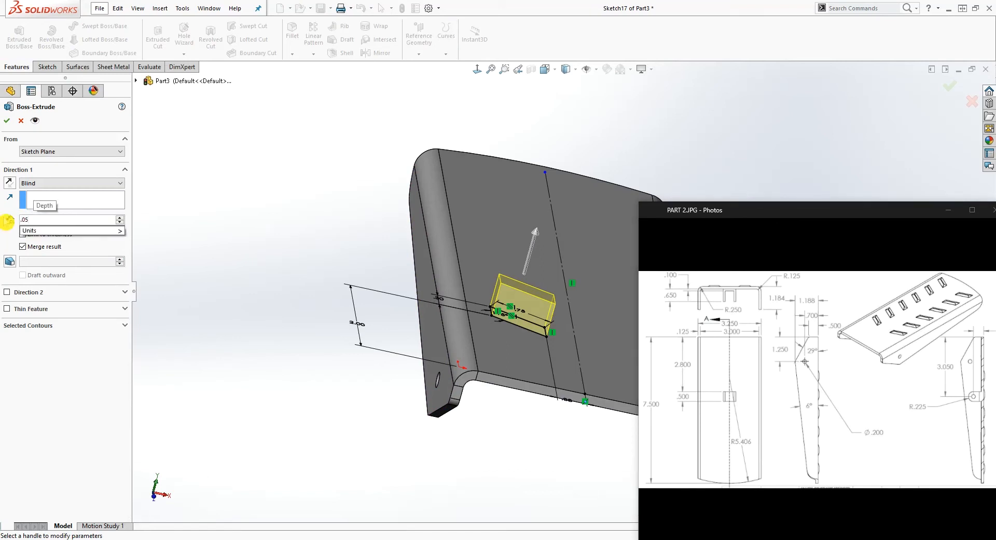
{"action": "key", "text": "Return"}
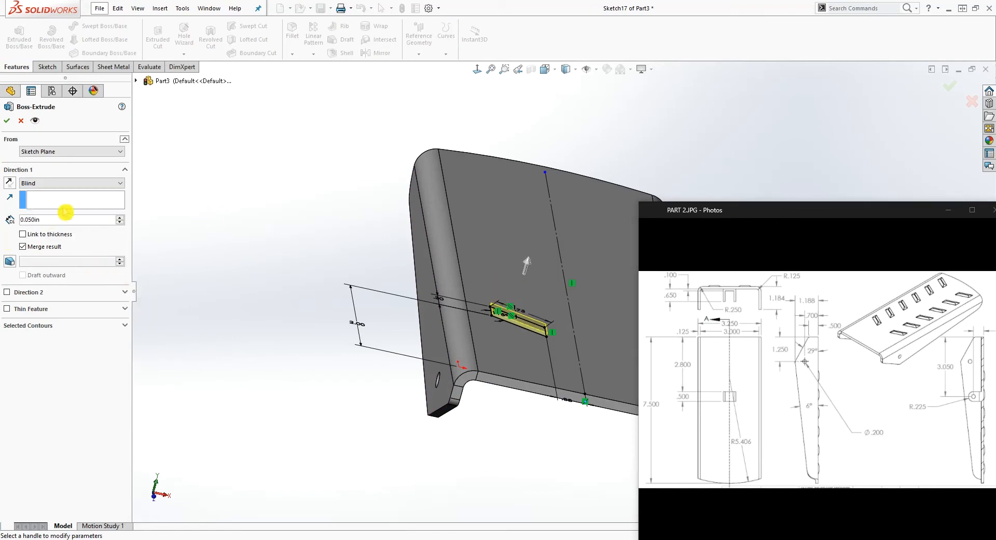
Apply an inward 68° draft to the slot boss extrusion and complete the feature
{"action": "left_click", "coordinate": [15, 266]}
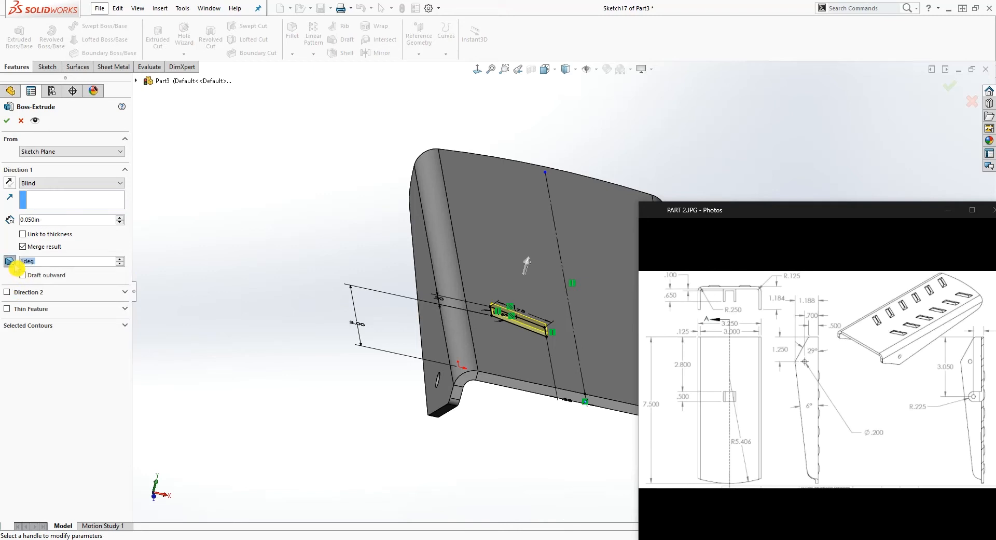
{"action": "type", "text": "68"}
{"action": "key", "text": "Return"}
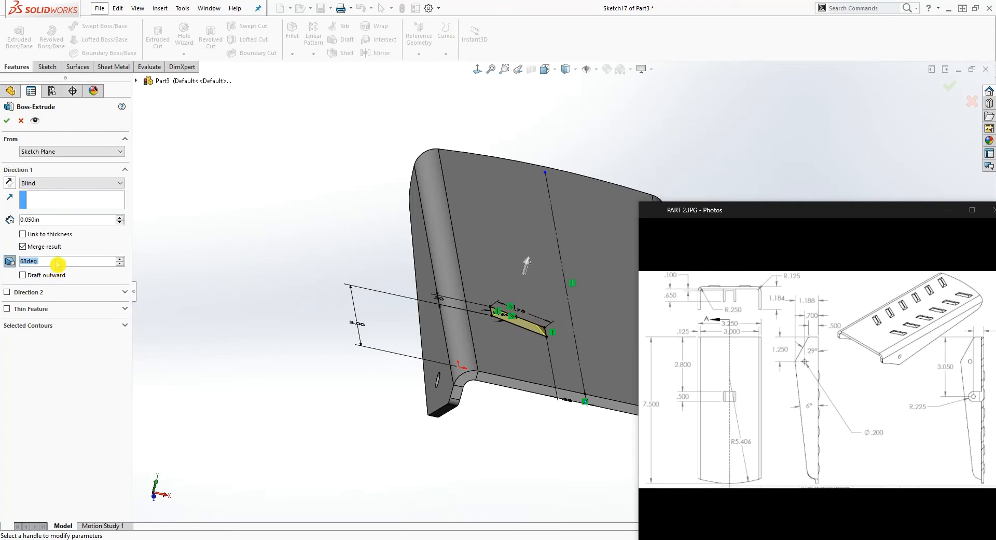
{"action": "mouse_move", "coordinate": [408, 438]}
{"action": "middle_mouse_down"}
{"action": "mouse_move", "coordinate": [404, 410]}
{"action": "mouse_move", "coordinate": [397, 414]}
{"action": "middle_mouse_up"}
{"action": "scroll", "coordinate": [554, 308], "scroll_direction": "down", "scroll_amount": 3}
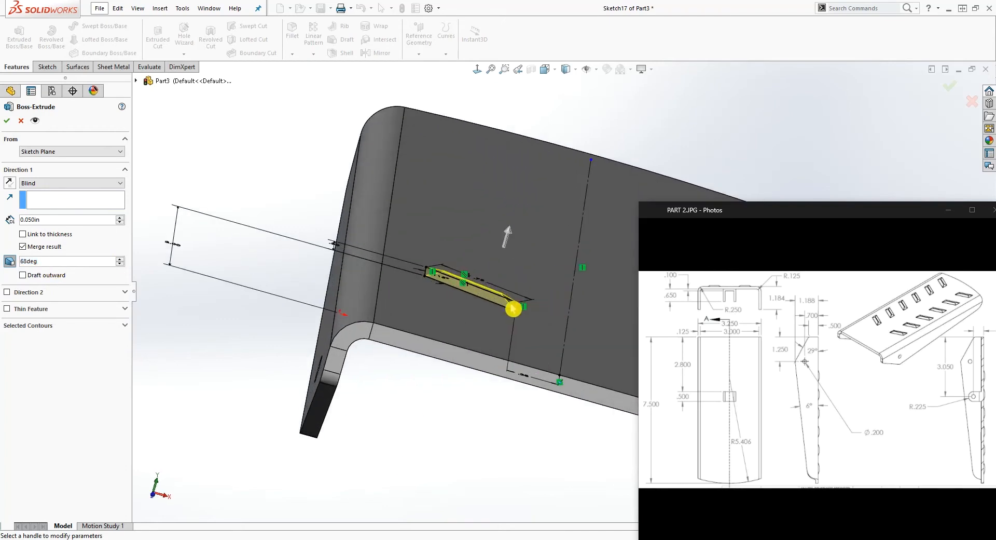
{"action": "scroll", "coordinate": [512, 308], "scroll_direction": "down", "scroll_amount": 8}
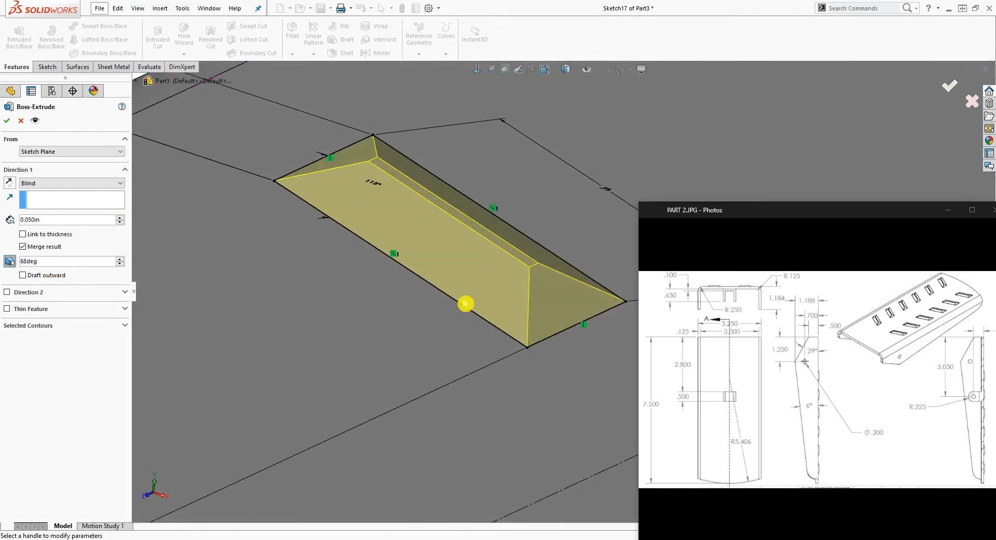
{"action": "left_click", "coordinate": [7, 121]}
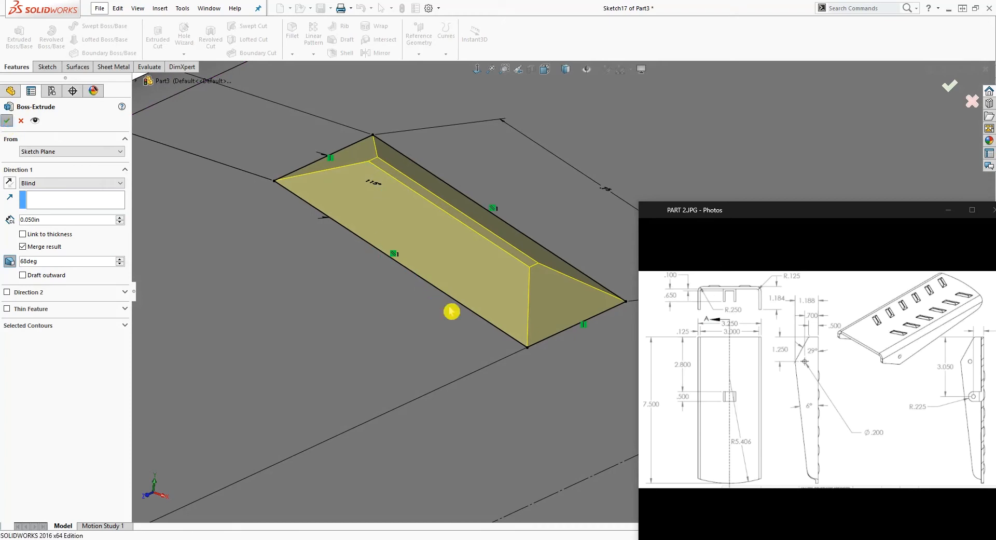
Fillet the four sloped side faces of the raised slot boss with a 0.025 in radius
{"action": "scroll", "coordinate": [451, 311], "scroll_direction": "up", "scroll_amount": 8}
{"action": "middle_click_drag", "start_coordinate": [465, 302], "coordinate": [546, 324]}
{"action": "scroll", "coordinate": [547, 324], "scroll_direction": "up", "scroll_amount": 2}
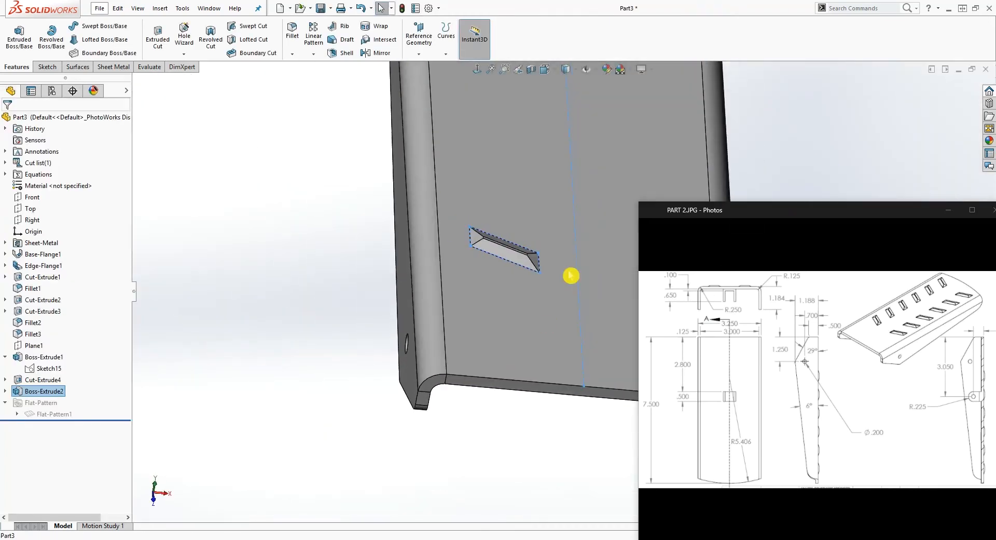
{"action": "scroll", "coordinate": [487, 256], "scroll_direction": "down", "scroll_amount": 5}
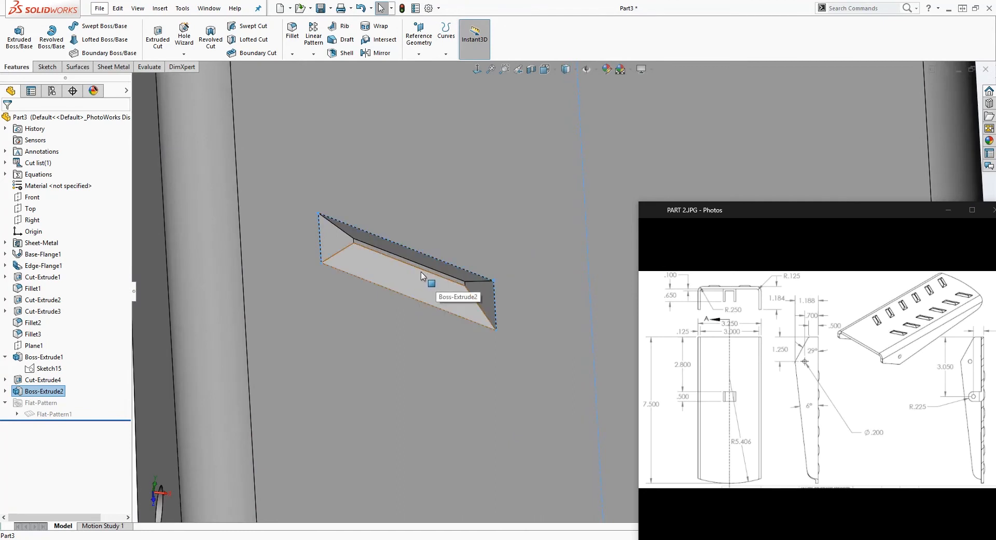
{"action": "left_click", "coordinate": [293, 35]}
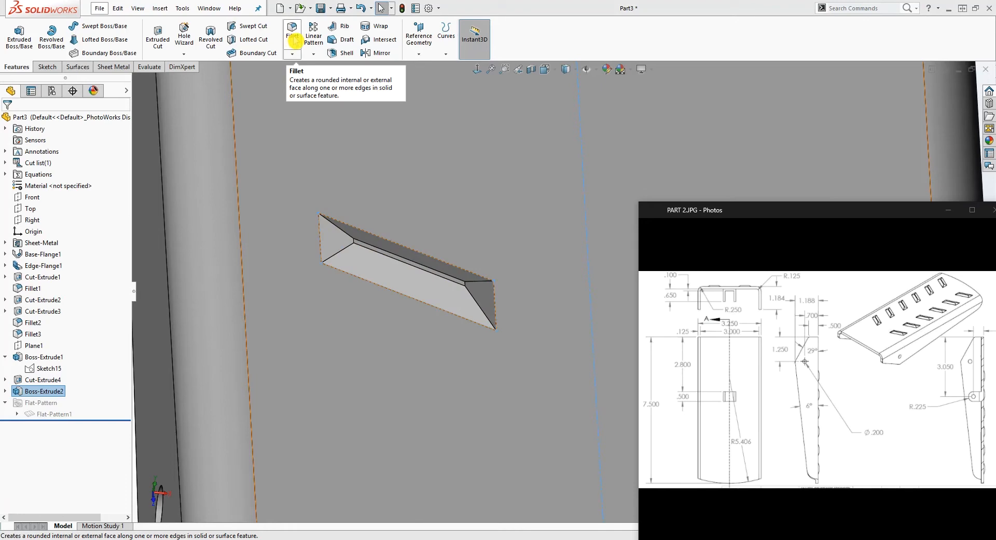
{"action": "type", "text": ".025"}
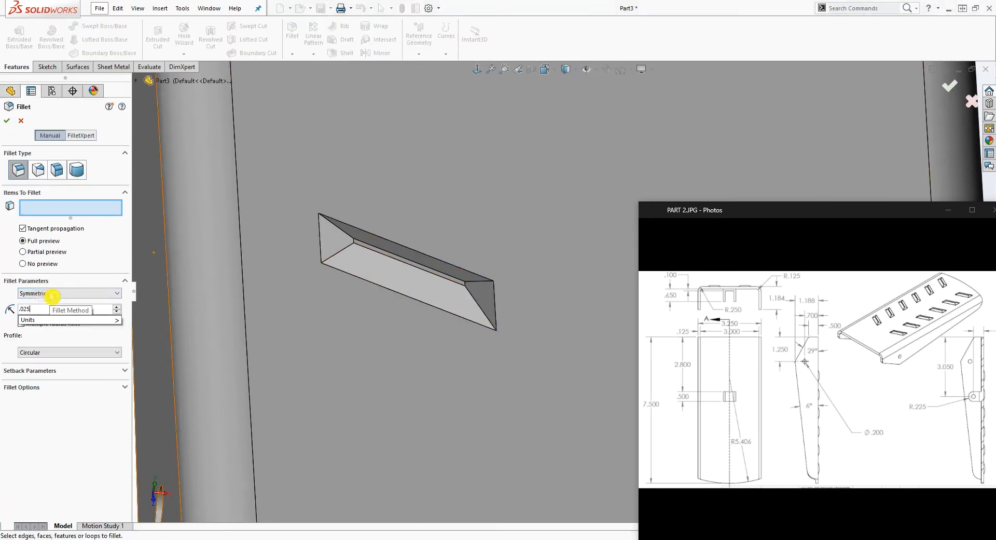
{"action": "left_click", "coordinate": [358, 272]}
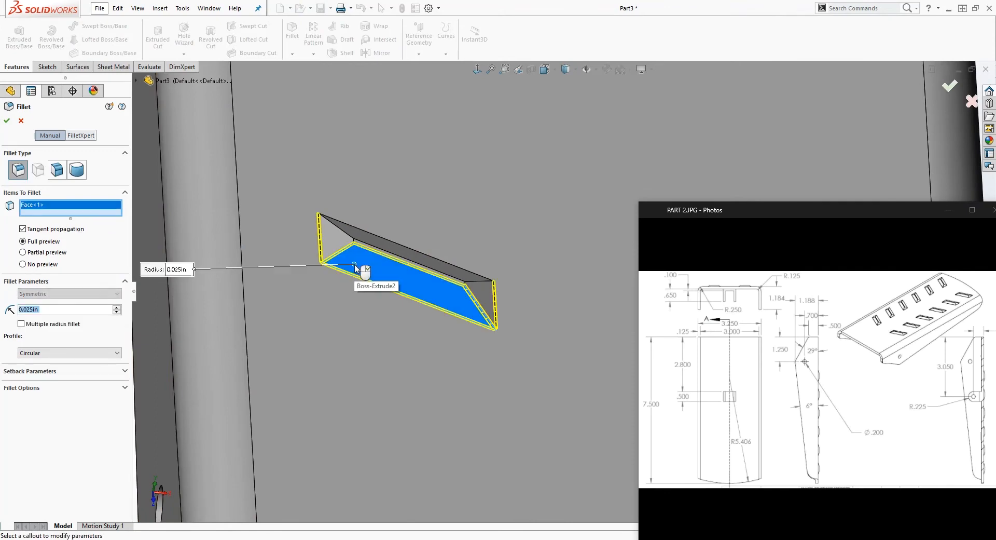
{"action": "left_click", "coordinate": [472, 303]}
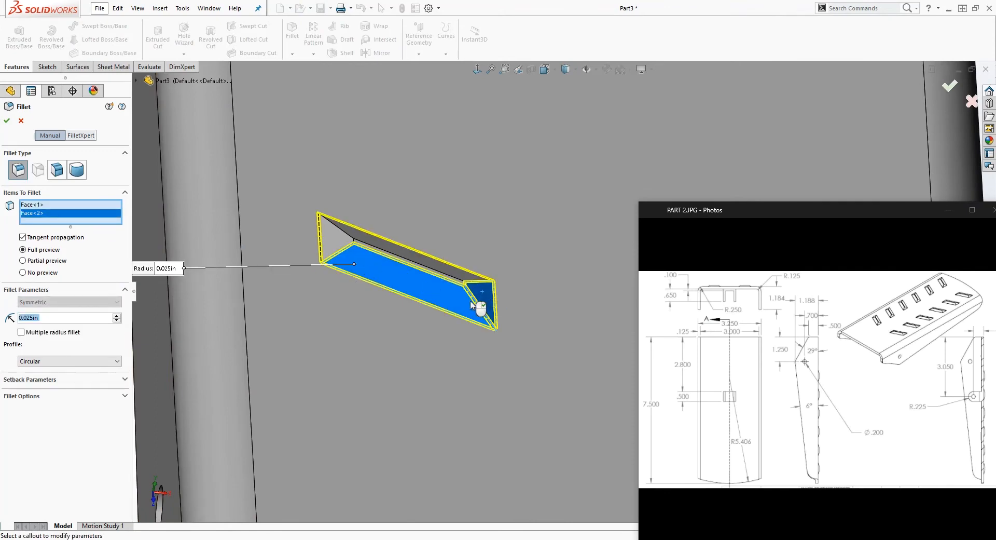
{"action": "left_click", "coordinate": [338, 245]}
{"action": "mouse_move", "coordinate": [386, 256]}
{"action": "middle_mouse_down"}
{"action": "mouse_move", "coordinate": [369, 262]}
{"action": "mouse_move", "coordinate": [380, 255]}
{"action": "middle_mouse_up"}
{"action": "left_click", "coordinate": [391, 243]}
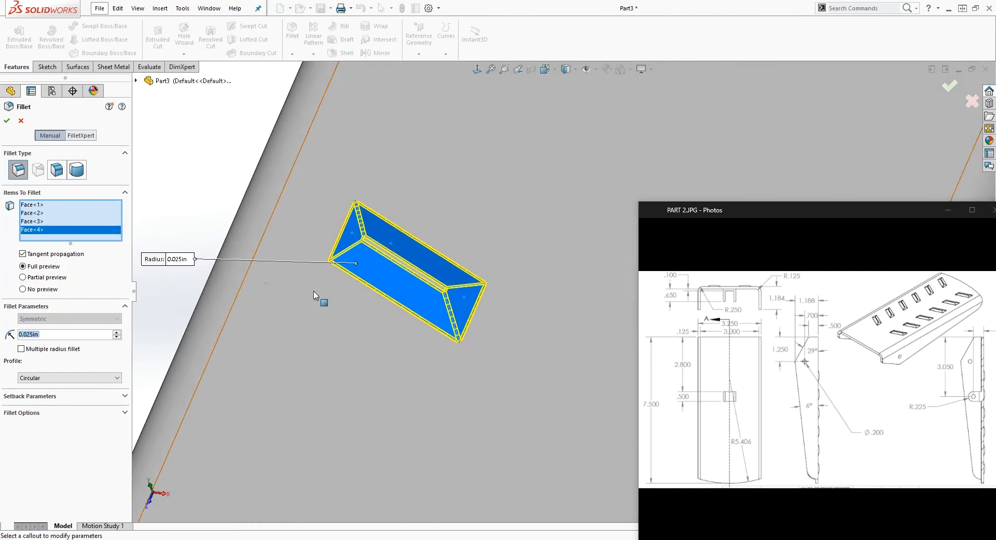
{"action": "left_click", "coordinate": [6, 120]}
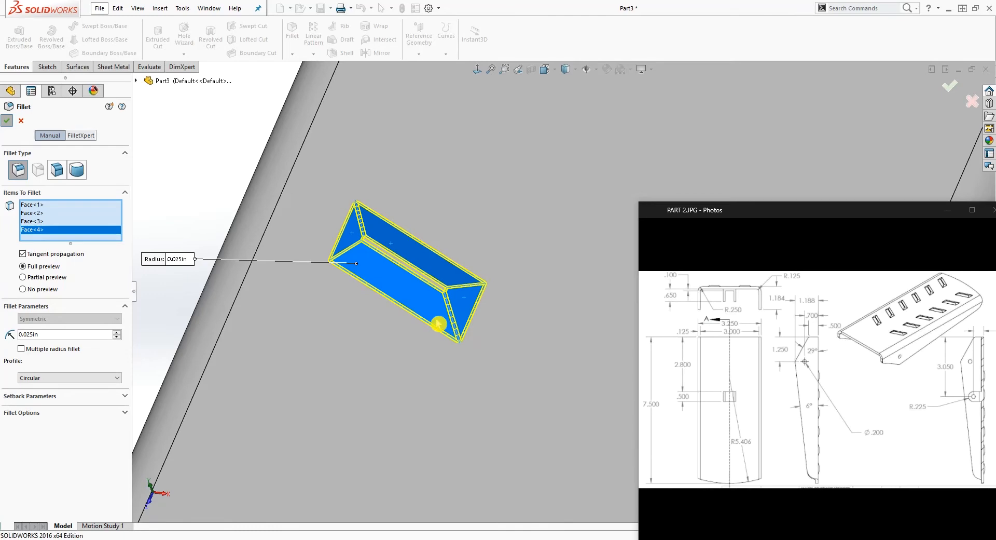
Start a linear pattern along the top plate's long straight bend edge beside the boss, with 6 instances
{"action": "middle_click_drag", "start_coordinate": [438, 320], "coordinate": [485, 313]}
{"action": "scroll", "coordinate": [485, 312], "scroll_direction": "up", "scroll_amount": 9}
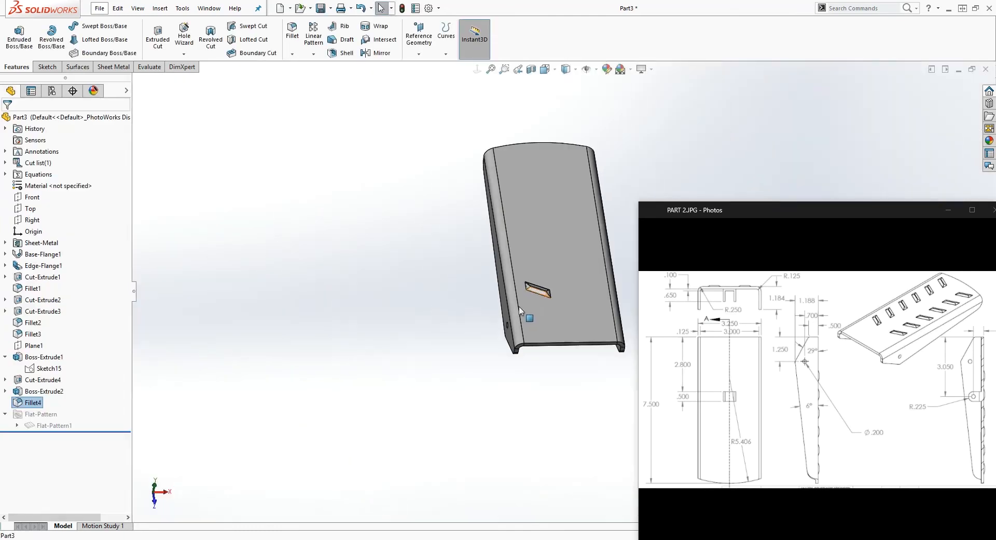
{"action": "scroll", "coordinate": [518, 307], "scroll_direction": "up", "scroll_amount": 1}
{"action": "scroll", "coordinate": [625, 166], "scroll_direction": "down", "scroll_amount": 2}
{"action": "scroll", "coordinate": [548, 163], "scroll_direction": "up", "scroll_amount": 1}
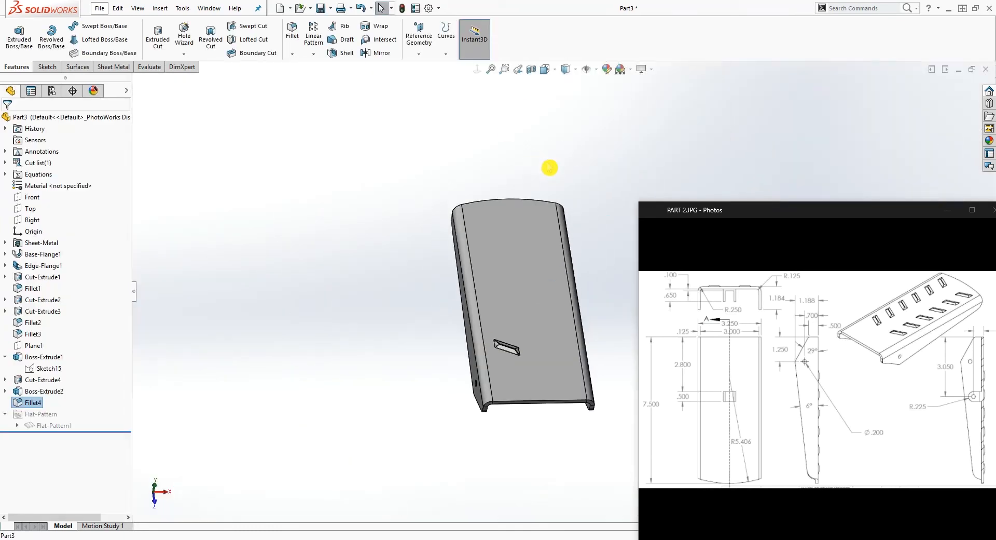
{"action": "left_click", "coordinate": [580, 198]}
{"action": "scroll", "coordinate": [580, 199], "scroll_direction": "down", "scroll_amount": 2}
{"action": "left_click", "coordinate": [477, 73]}
{"action": "scroll", "coordinate": [570, 325], "scroll_direction": "up", "scroll_amount": 2}
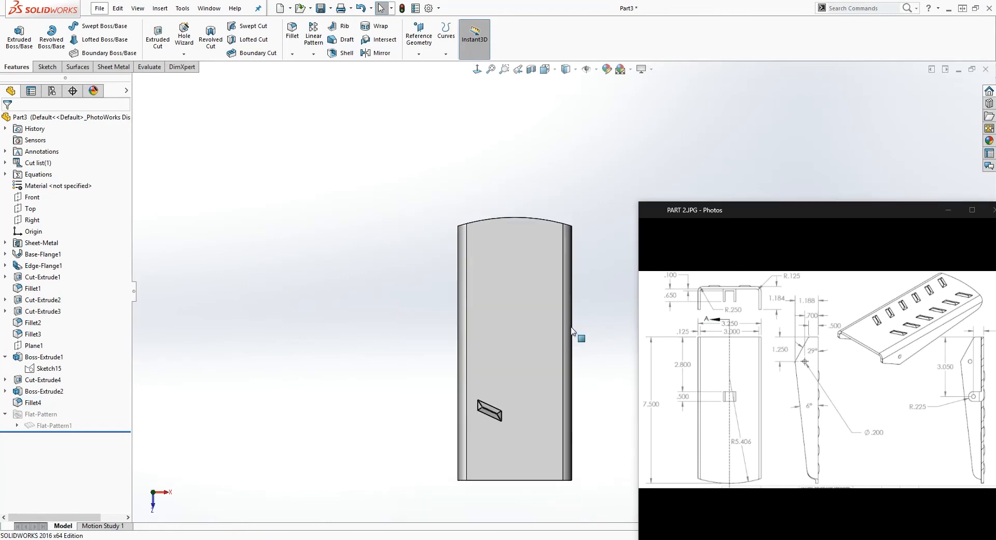
{"action": "scroll", "coordinate": [572, 331], "scroll_direction": "down", "scroll_amount": 2}
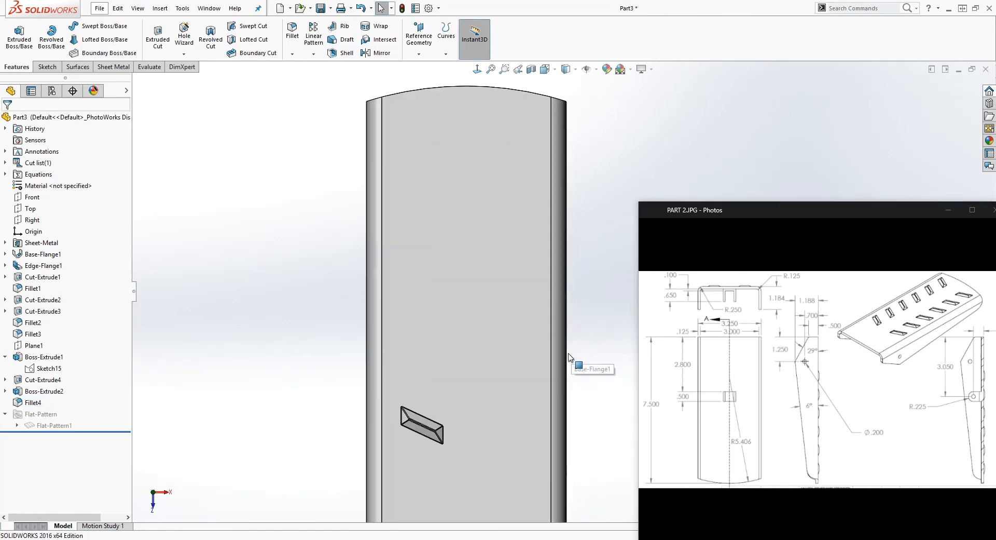
{"action": "left_click", "coordinate": [309, 60]}
{"action": "left_click", "coordinate": [319, 64]}
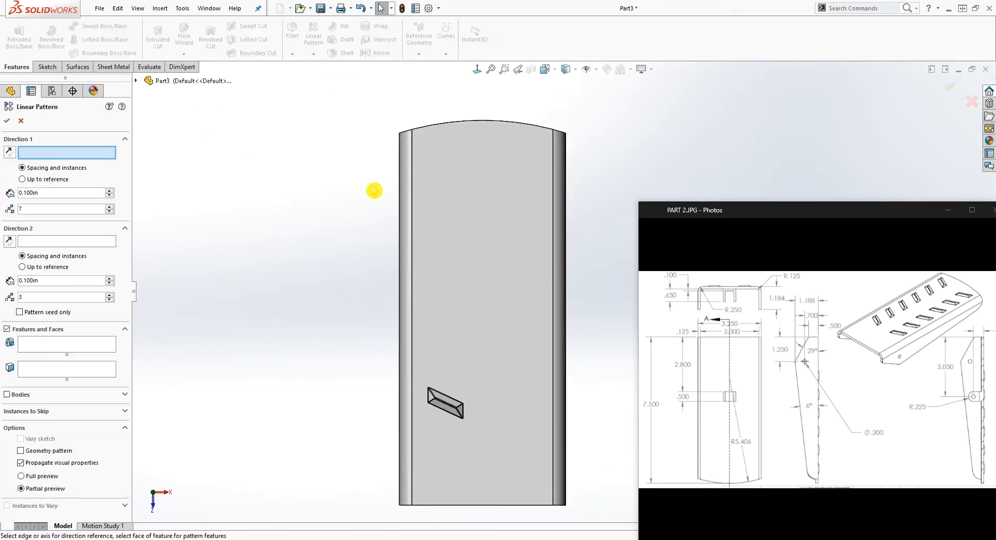
{"action": "left_click", "coordinate": [413, 273]}
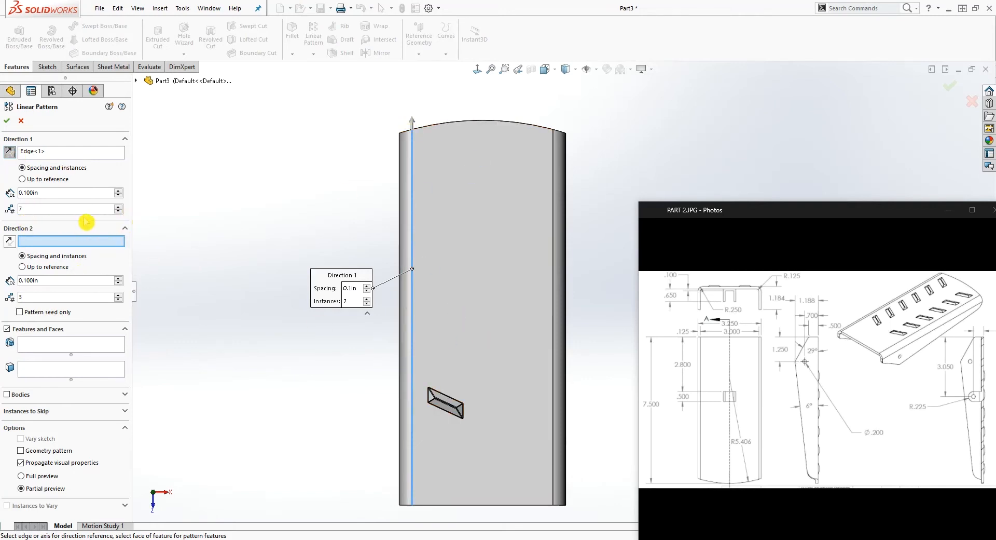
{"action": "left_click", "coordinate": [118, 211]}
Choose the raised slot boss and its fillet as the features to pattern
{"action": "left_click", "coordinate": [67, 345]}
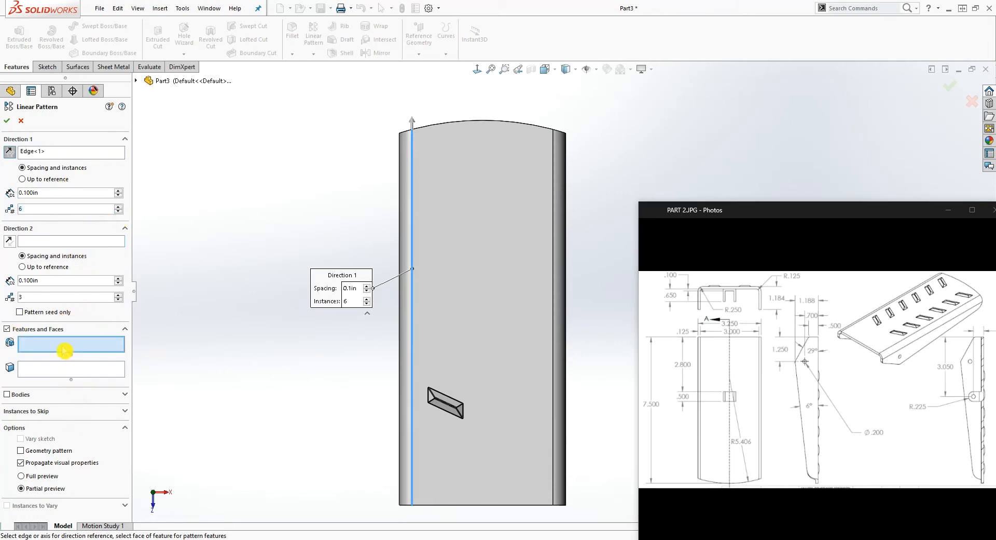
{"action": "left_click", "coordinate": [137, 82]}
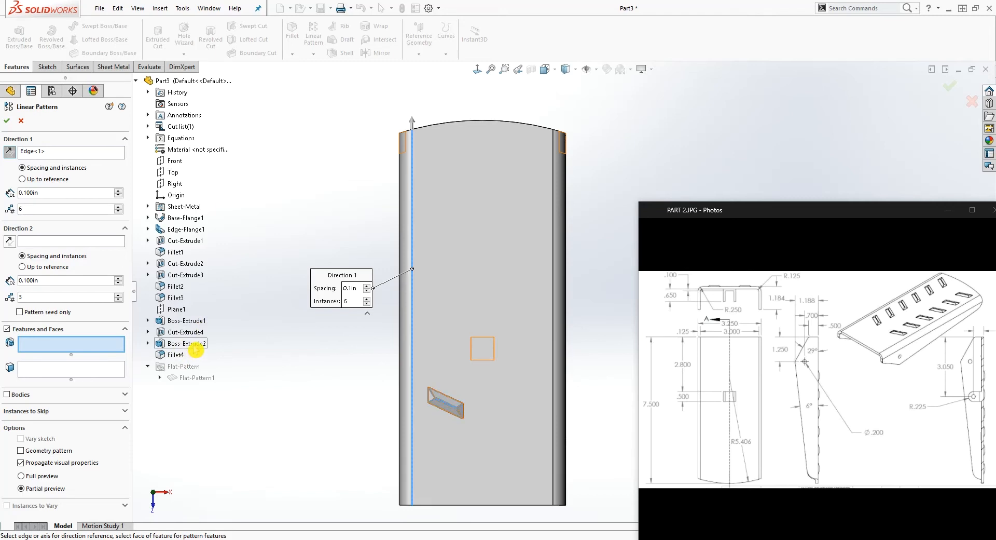
{"action": "left_click", "coordinate": [188, 343]}
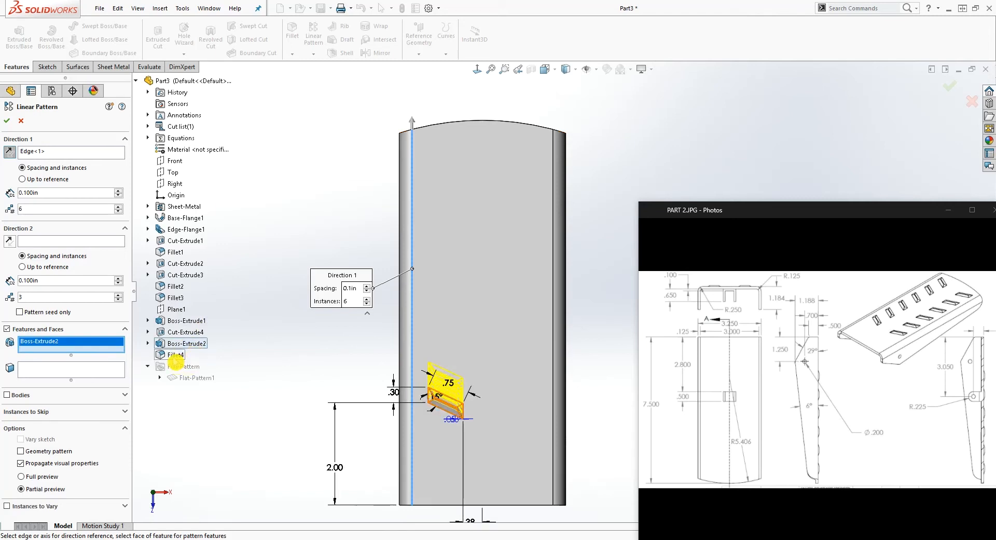
{"action": "left_click", "coordinate": [175, 356]}
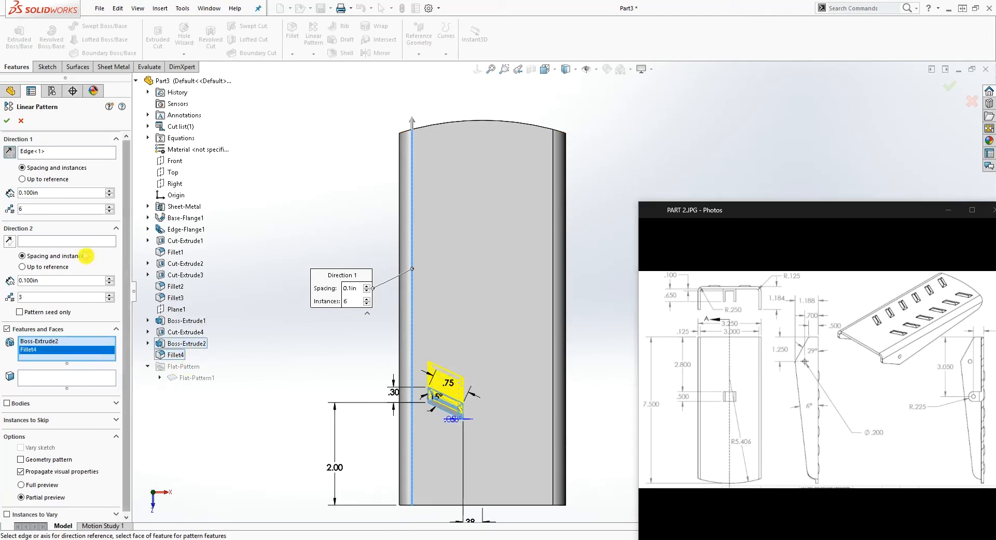
Set the pattern spacing to 0.9 in and complete the linear pattern
{"action": "left_click", "coordinate": [110, 189]}
{"action": "left_click", "coordinate": [110, 190]}
{"action": "left_click", "coordinate": [109, 191]}
{"action": "left_click", "coordinate": [109, 190]}
{"action": "left_click", "coordinate": [110, 190]}
{"action": "left_click", "coordinate": [109, 190]}
{"action": "left_click", "coordinate": [110, 190]}
{"action": "left_click", "coordinate": [110, 190]}
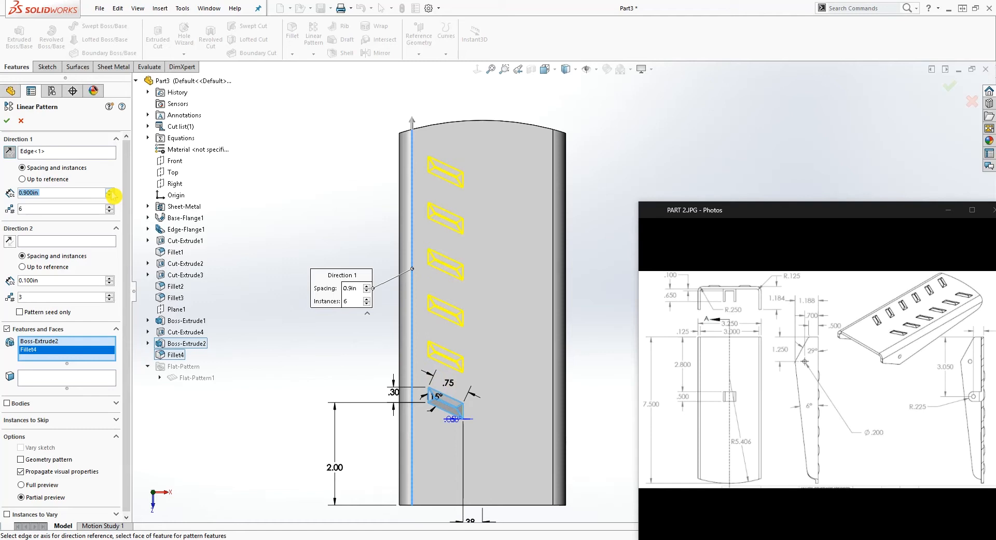
{"action": "left_click", "coordinate": [109, 190]}
{"action": "left_click", "coordinate": [109, 195]}
{"action": "left_click", "coordinate": [7, 121]}
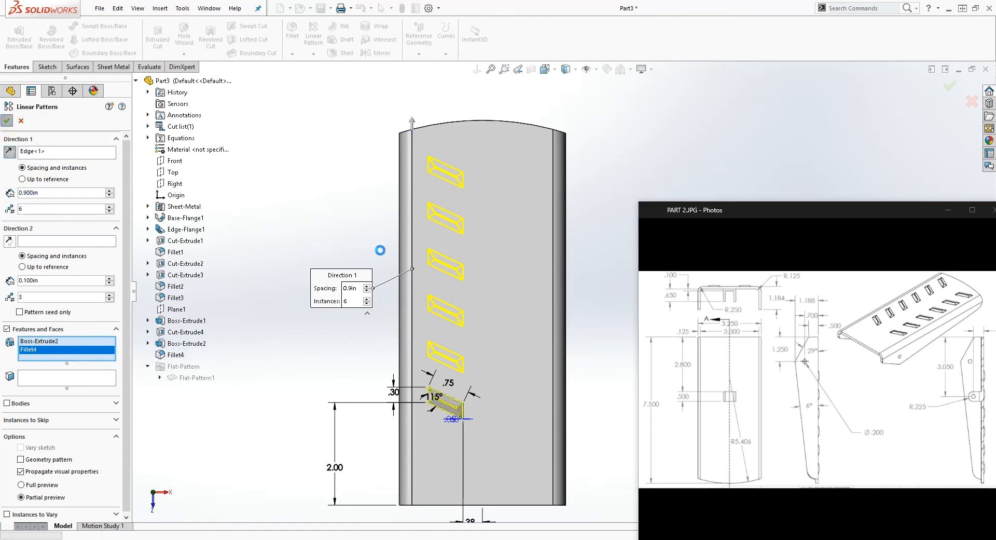
Mirror the linear pattern of slot bosses across the top plate about Plane1
{"action": "middle_click_drag", "start_coordinate": [346, 326], "coordinate": [349, 186]}
{"action": "middle_click_drag", "start_coordinate": [583, 325], "coordinate": [573, 373]}
{"action": "left_click", "coordinate": [370, 56]}
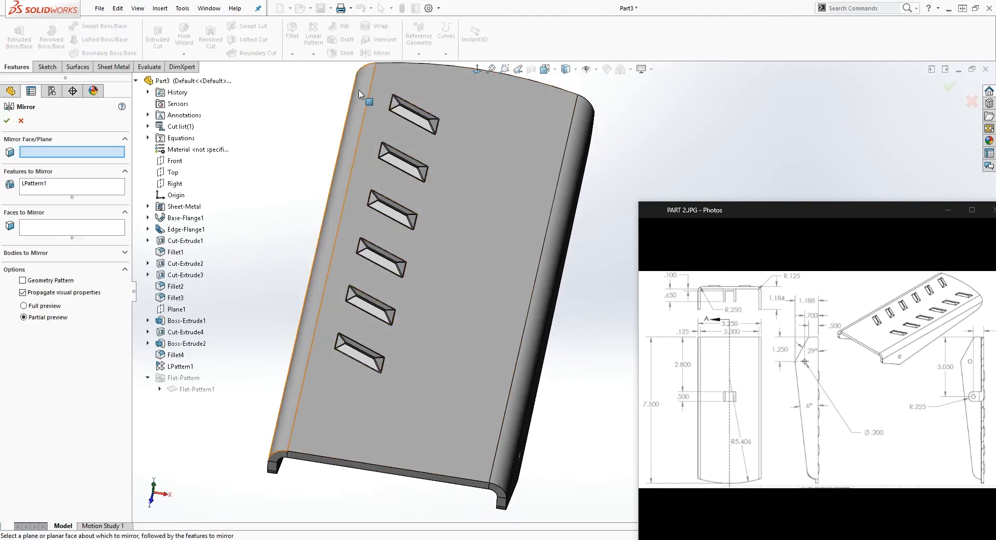
{"action": "left_click", "coordinate": [176, 309]}
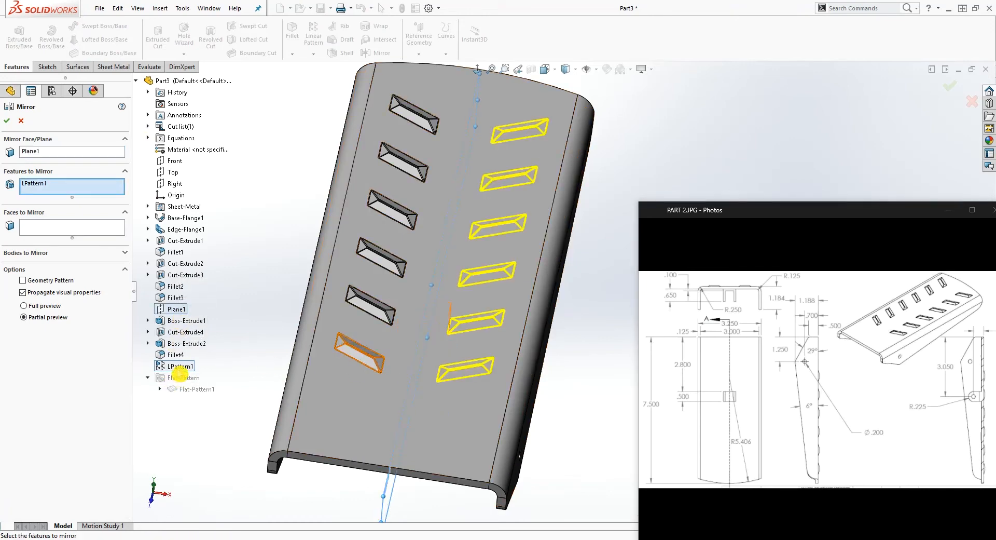
{"action": "left_click", "coordinate": [7, 121]}
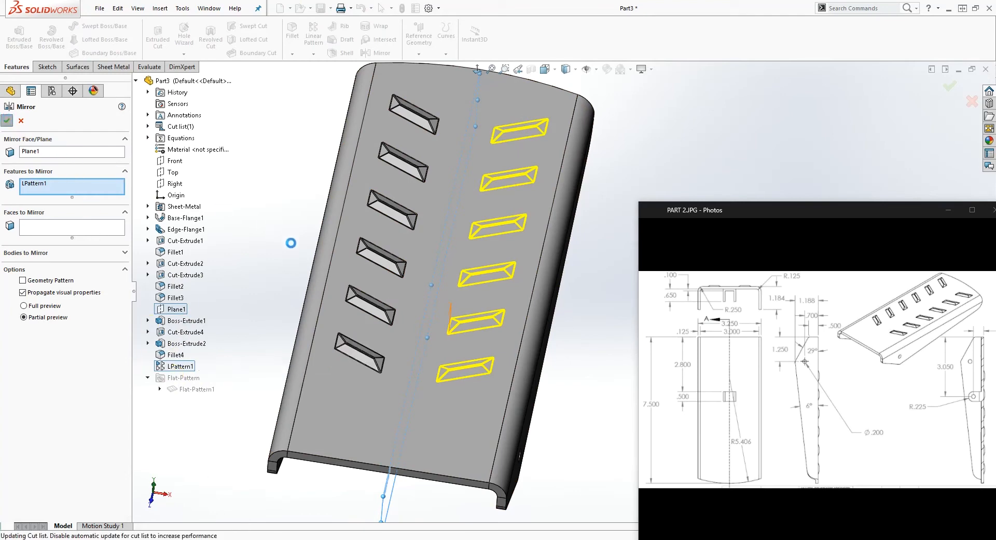
Look over the mirrored slot bosses from several angles and minimize the PART 2 reference drawing
{"action": "middle_click_drag", "start_coordinate": [311, 252], "coordinate": [593, 307]}
{"action": "scroll", "coordinate": [593, 307], "scroll_direction": "down", "scroll_amount": 6}
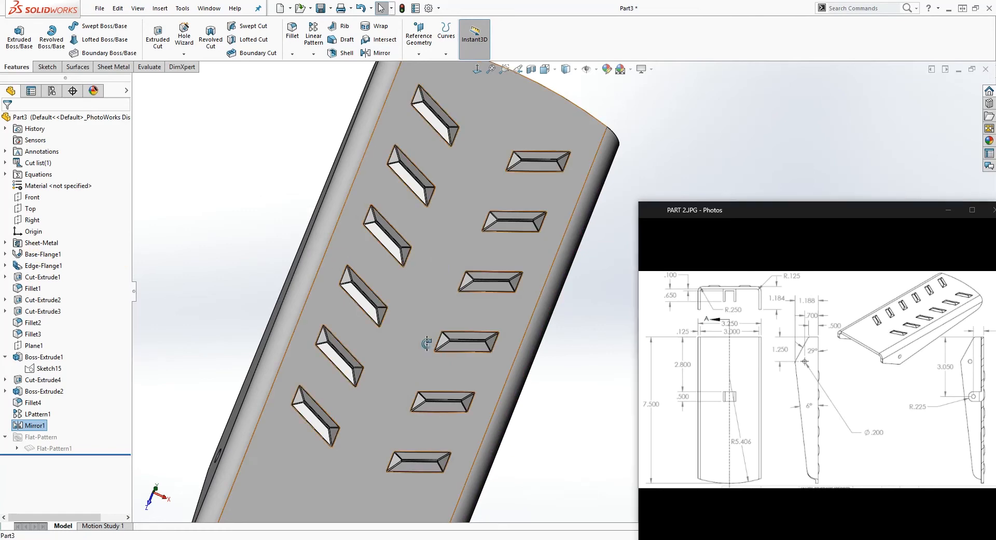
{"action": "scroll", "coordinate": [428, 348], "scroll_direction": "up", "scroll_amount": 5}
{"action": "middle_click_drag", "start_coordinate": [485, 431], "coordinate": [597, 371]}
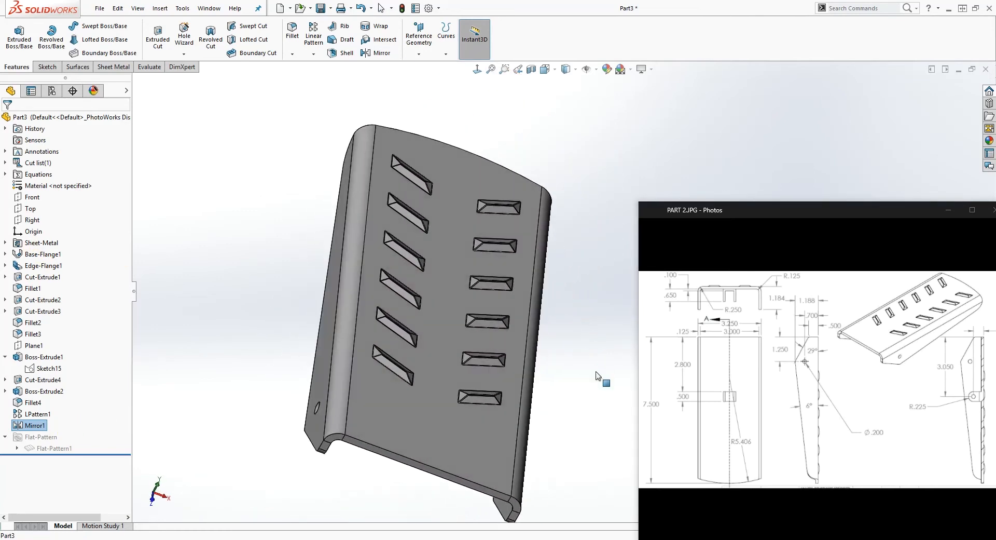
{"action": "left_click", "coordinate": [948, 210]}
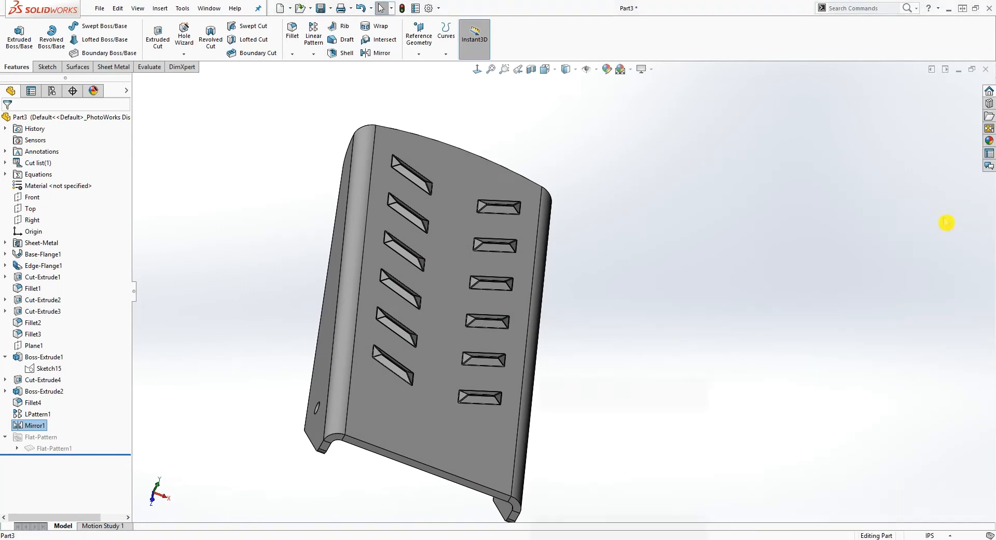
Unsuppress Flat-Pattern1 to check the flattened bracket, and suppress it again to fold the part back
{"action": "left_click", "coordinate": [6, 437]}
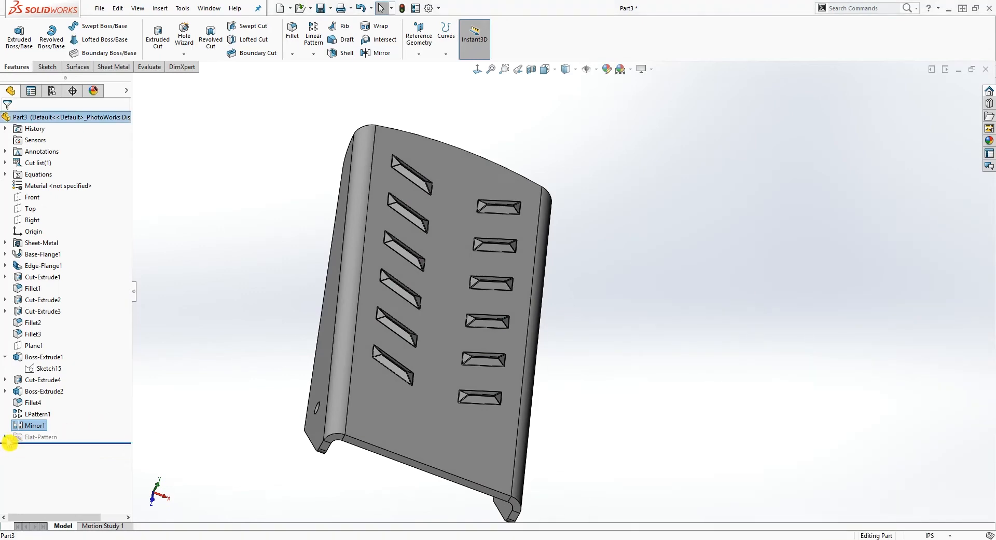
{"action": "left_click", "coordinate": [6, 439]}
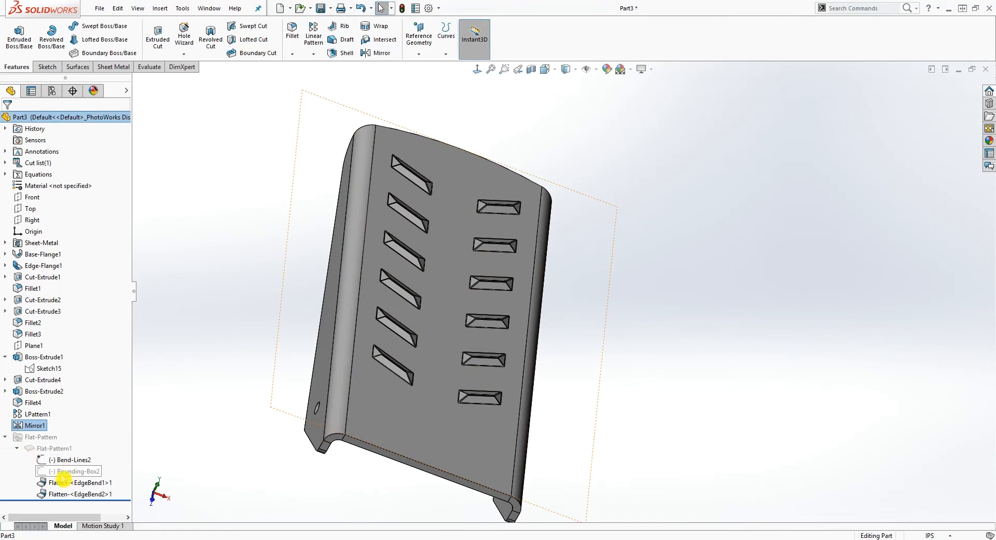
{"action": "right_click", "coordinate": [46, 448]}
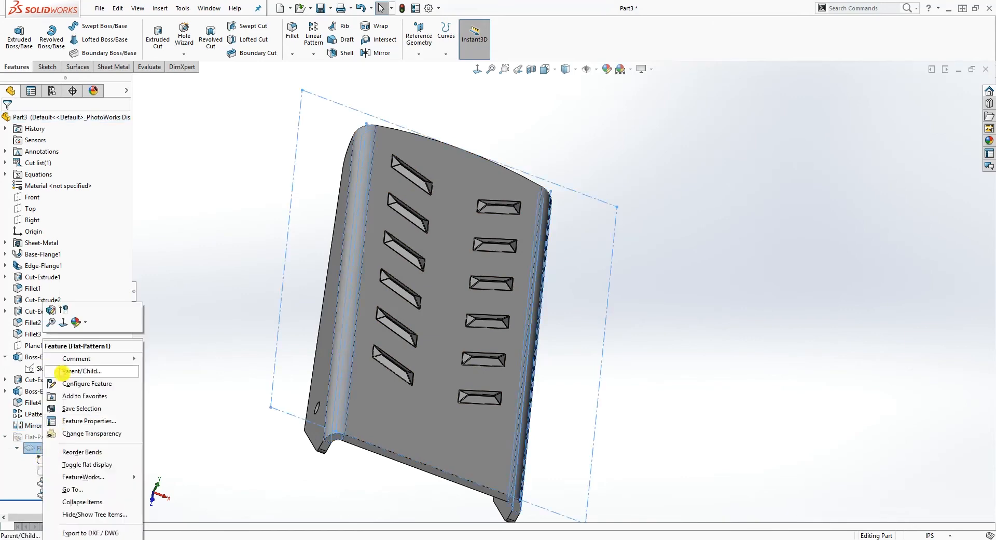
{"action": "left_click", "coordinate": [66, 310]}
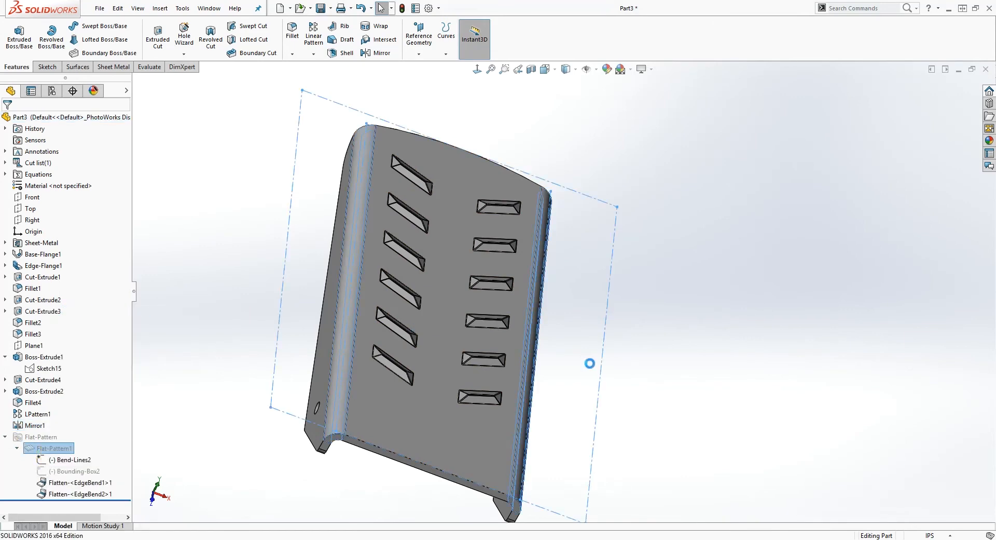
{"action": "mouse_move", "coordinate": [598, 381]}
{"action": "middle_mouse_down"}
{"action": "mouse_move", "coordinate": [612, 382]}
{"action": "mouse_move", "coordinate": [522, 363]}
{"action": "mouse_move", "coordinate": [602, 386]}
{"action": "mouse_move", "coordinate": [562, 427]}
{"action": "mouse_move", "coordinate": [602, 445]}
{"action": "mouse_move", "coordinate": [583, 465]}
{"action": "mouse_move", "coordinate": [576, 442]}
{"action": "mouse_move", "coordinate": [560, 446]}
{"action": "middle_mouse_up"}
{"action": "right_click", "coordinate": [51, 448]}
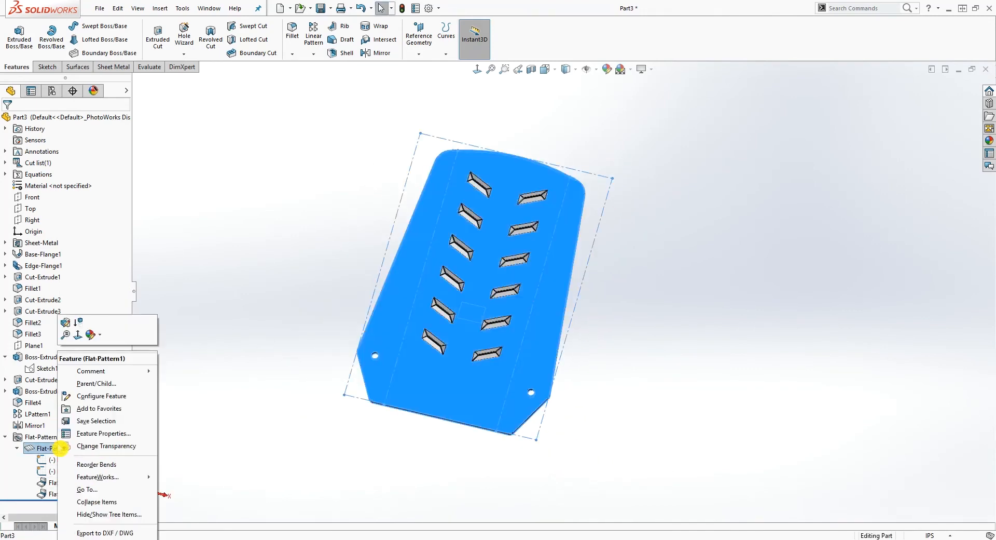
{"action": "left_click", "coordinate": [78, 323]}
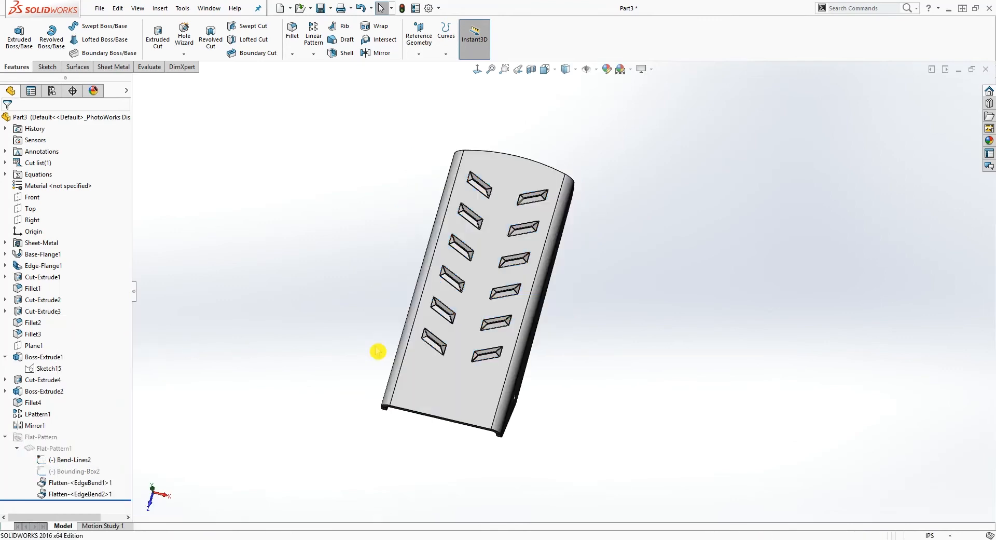
Save the finished bracket to the Desktop as a part file named Part 1
{"action": "middle_click_drag", "start_coordinate": [551, 362], "coordinate": [507, 241]}
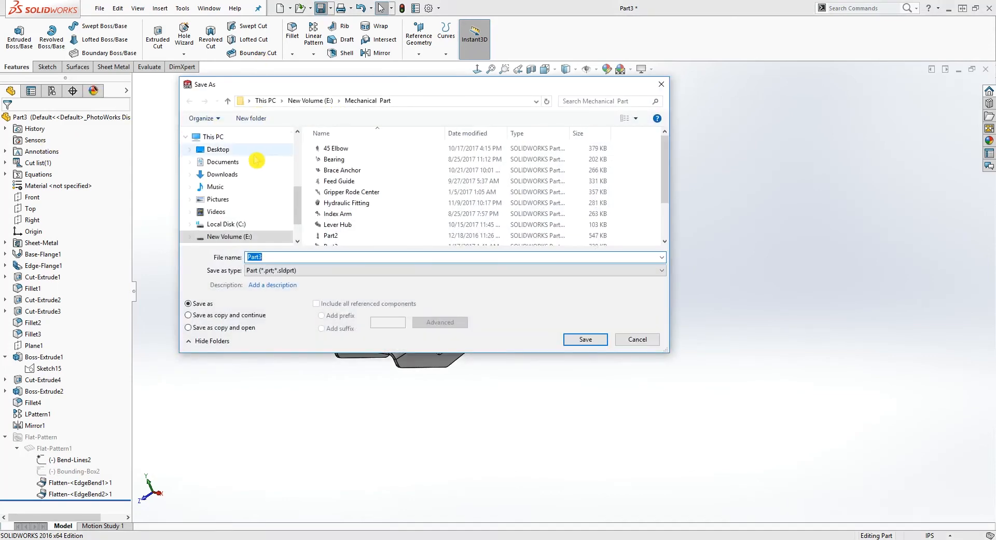
{"action": "left_click", "coordinate": [221, 148]}
{"action": "left_click", "coordinate": [282, 258]}
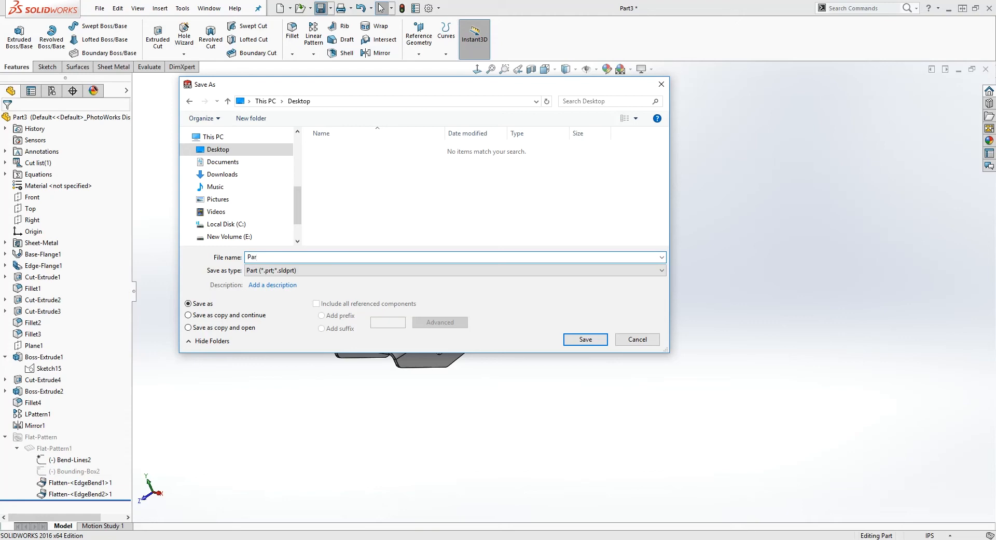
{"action": "left_click", "coordinate": [591, 339]}
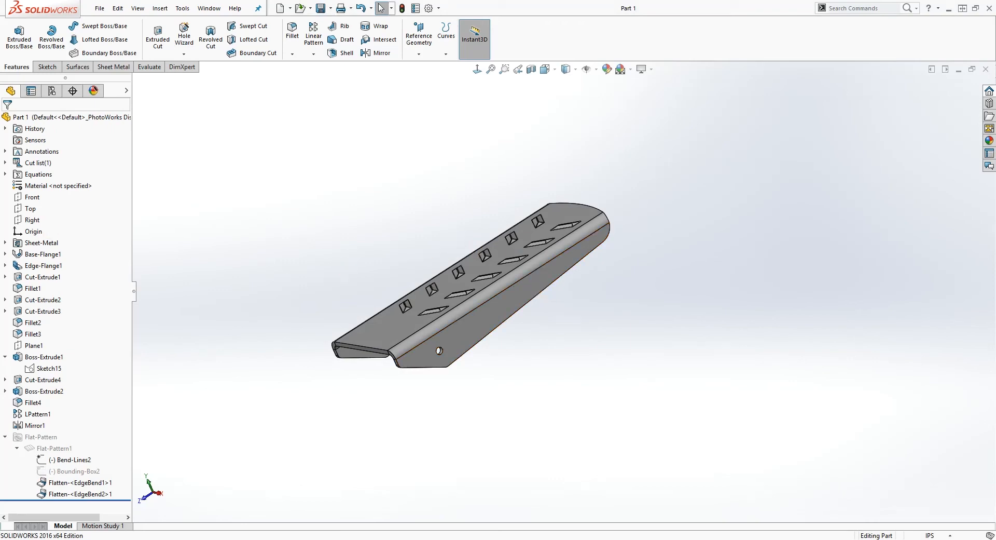
Create a new part document and check its unit system, keeping IPS (inch, pound, second)
{"action": "left_click", "coordinate": [280, 9]}
{"action": "left_click", "coordinate": [464, 361]}
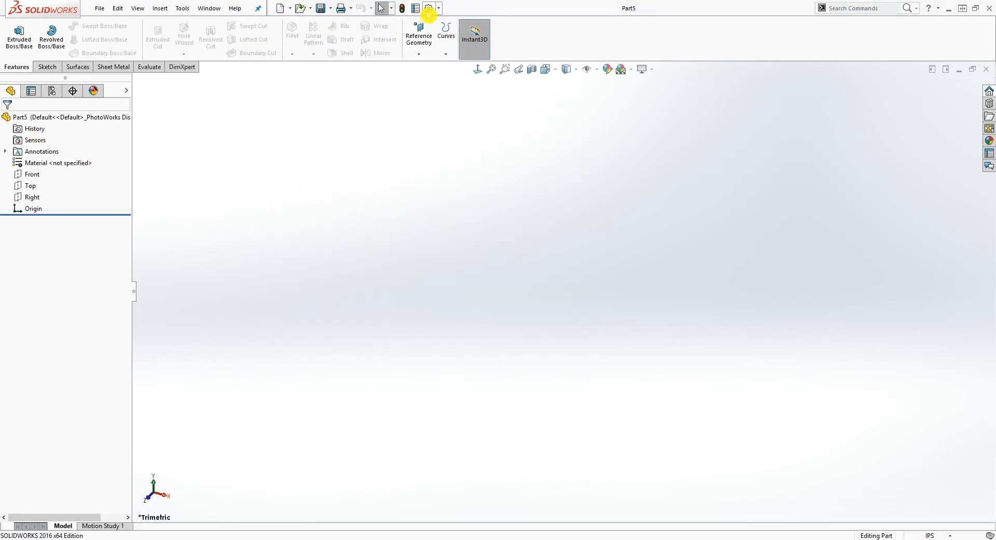
{"action": "left_click", "coordinate": [428, 9]}
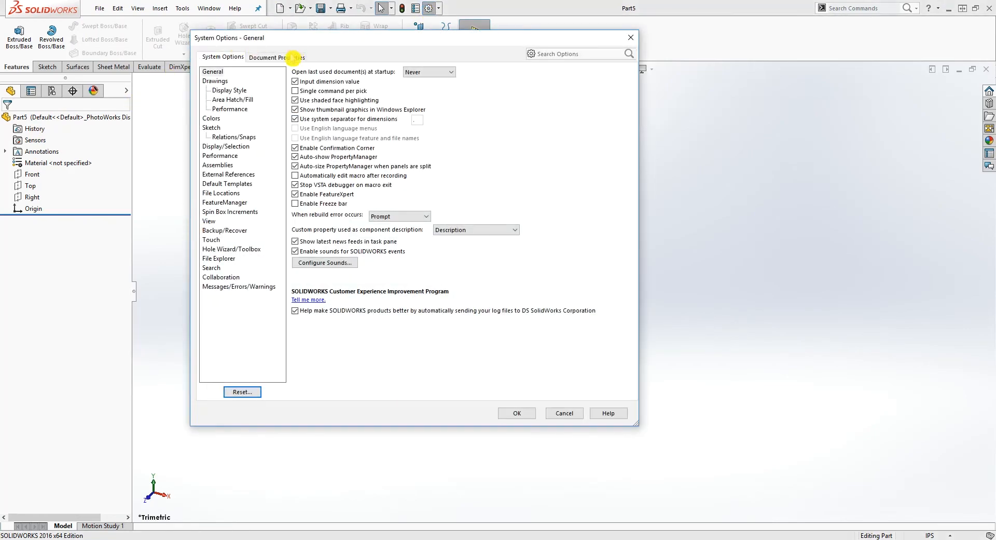
{"action": "left_click", "coordinate": [293, 57]}
{"action": "left_click", "coordinate": [209, 146]}
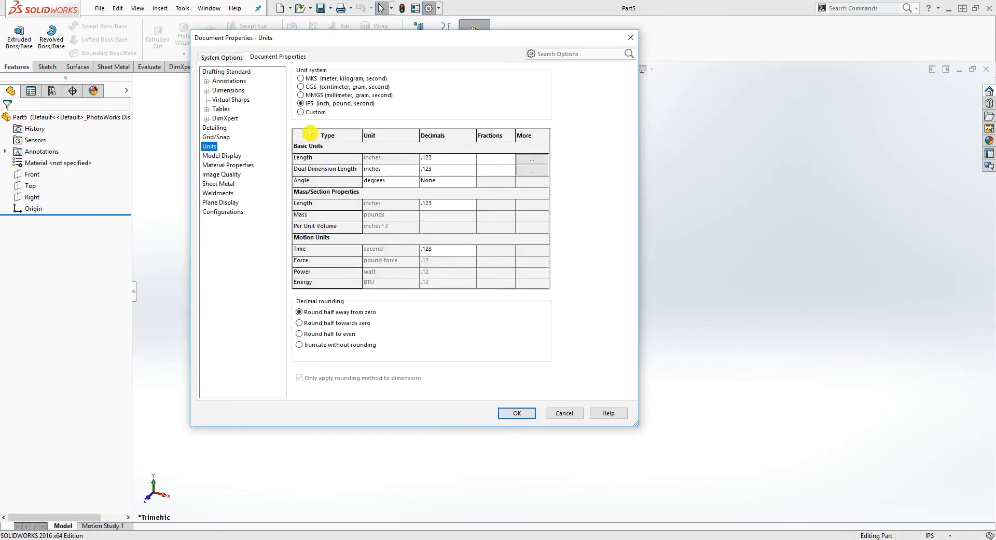
{"action": "left_click", "coordinate": [513, 415]}
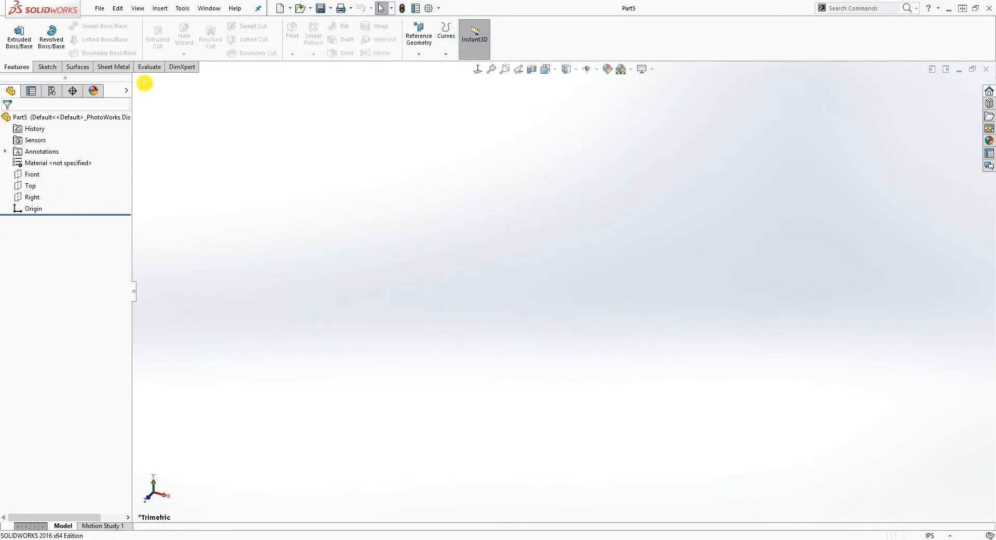
Start a Base Flange sketch on the Top plane and draw a corner rectangle from the origin, about 2.46 by 5.22 in
{"action": "left_click", "coordinate": [111, 66]}
{"action": "left_click", "coordinate": [21, 37]}
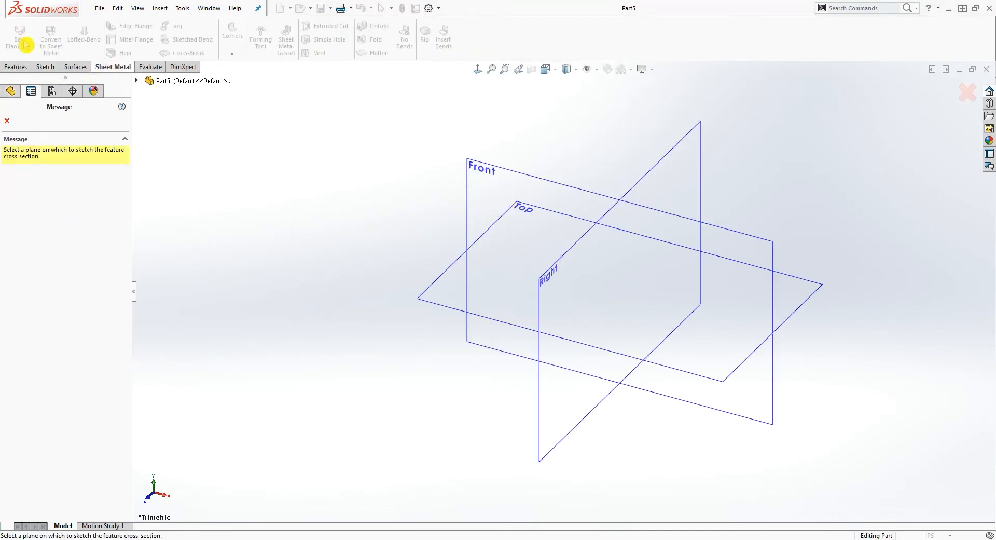
{"action": "left_click", "coordinate": [440, 298]}
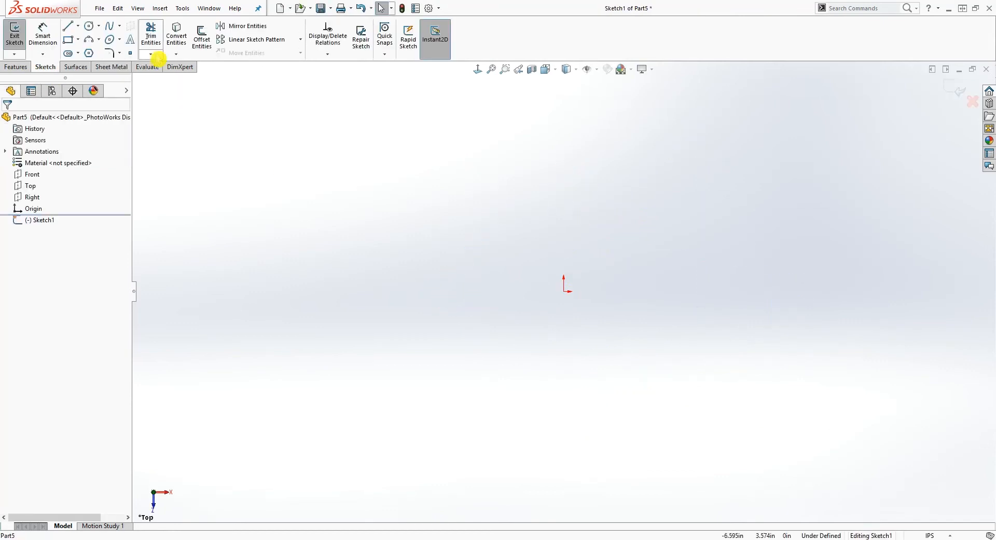
{"action": "left_click", "coordinate": [68, 42]}
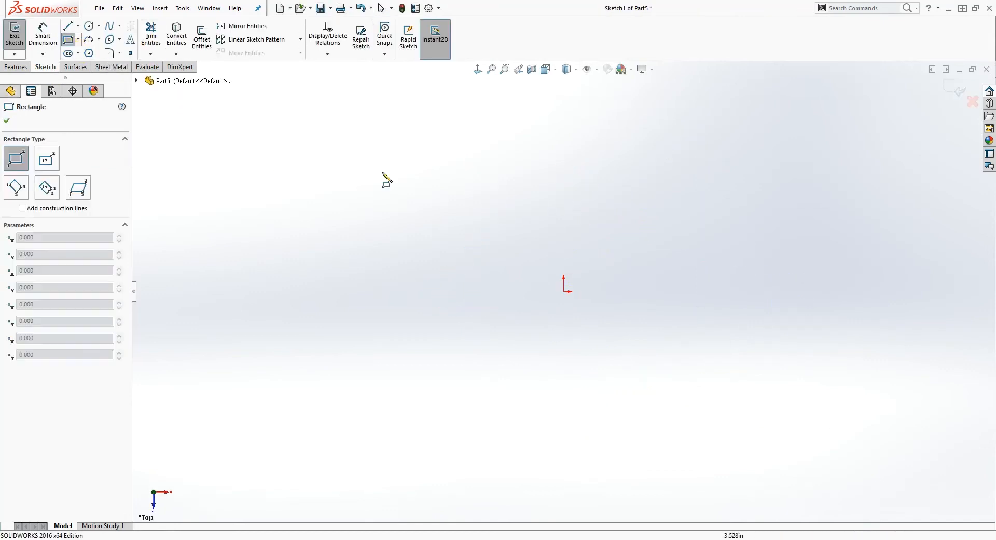
{"action": "left_click", "coordinate": [564, 292]}
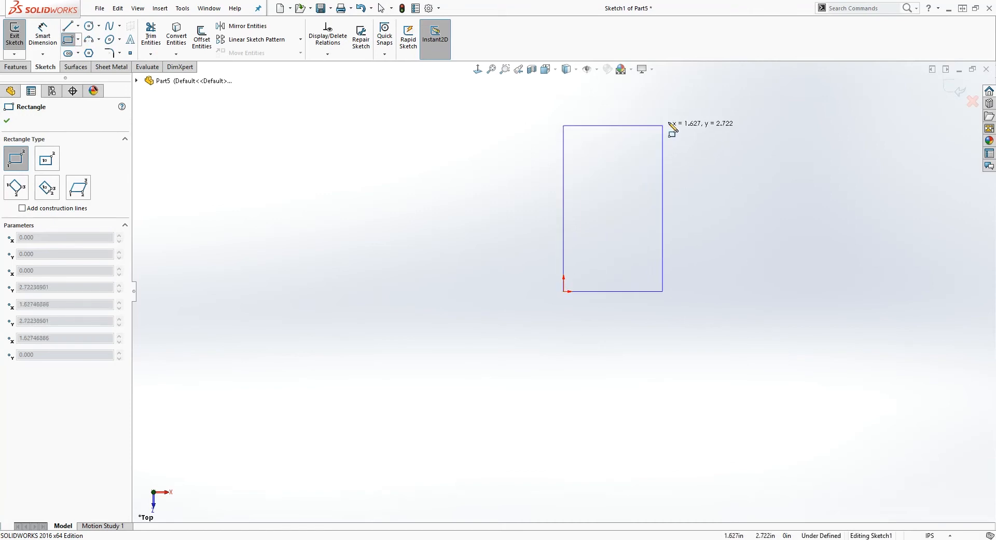
{"action": "scroll", "coordinate": [661, 119], "scroll_direction": "up", "scroll_amount": 1}
{"action": "scroll", "coordinate": [662, 124], "scroll_direction": "down", "scroll_amount": 1}
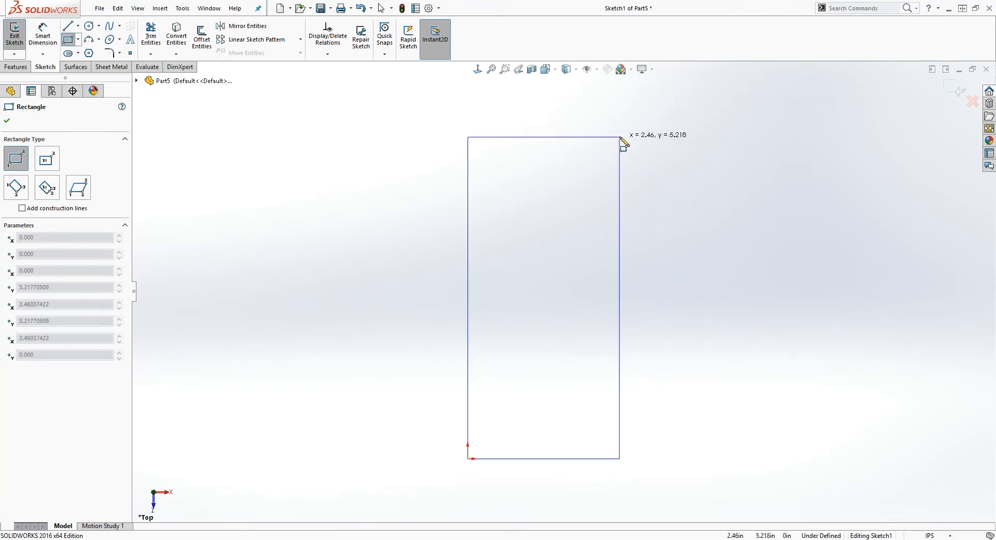
{"action": "left_click", "coordinate": [619, 136]}
Dimension the rectangle to 2.91 in wide and 5.5 in high
{"action": "right_click_drag", "start_coordinate": [657, 389], "coordinate": [663, 332]}
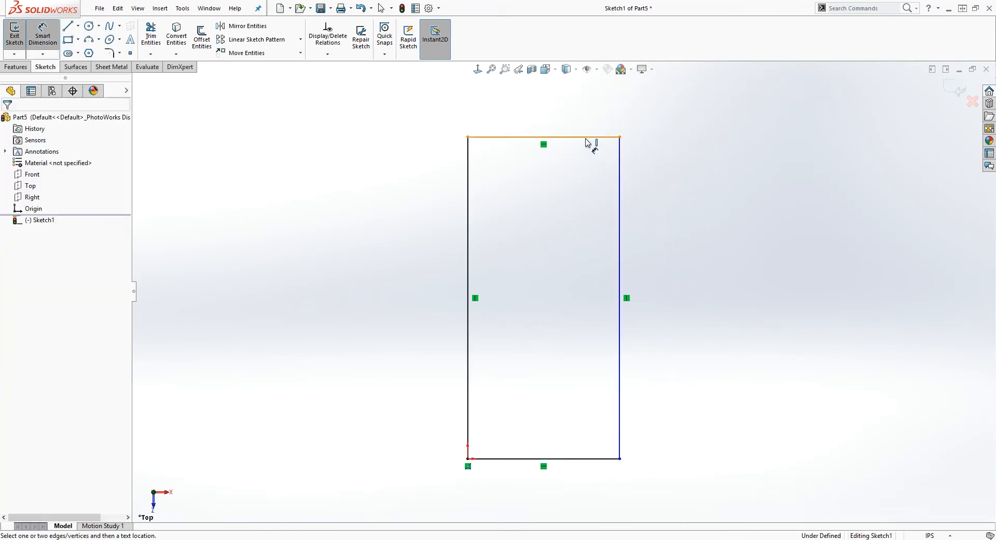
{"action": "left_click", "coordinate": [587, 137]}
{"action": "left_click", "coordinate": [580, 114]}
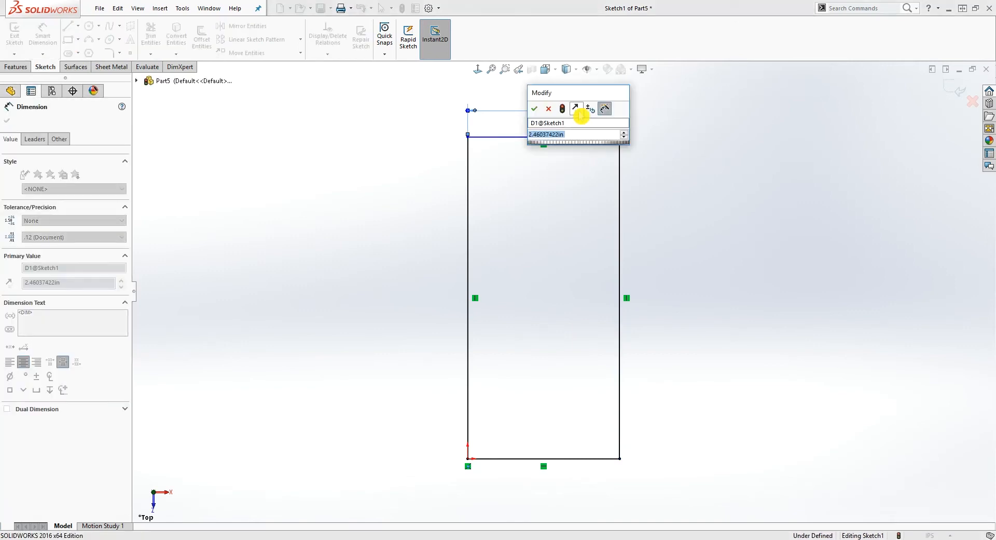
{"action": "type", "text": "2.91"}
{"action": "key", "text": "Return"}
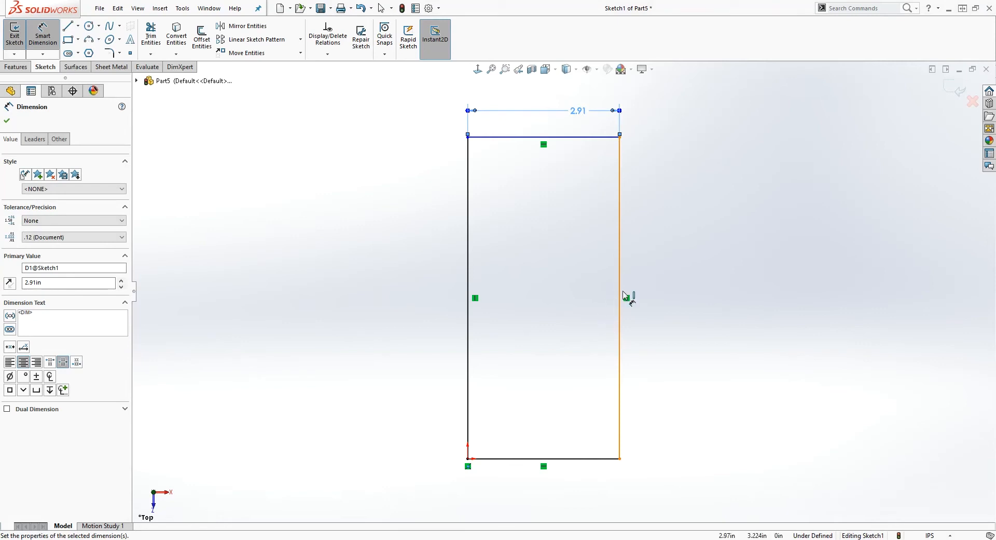
{"action": "left_click", "coordinate": [625, 296]}
{"action": "left_click", "coordinate": [723, 320]}
{"action": "type", "text": "5.5"}
{"action": "key", "text": "Return"}
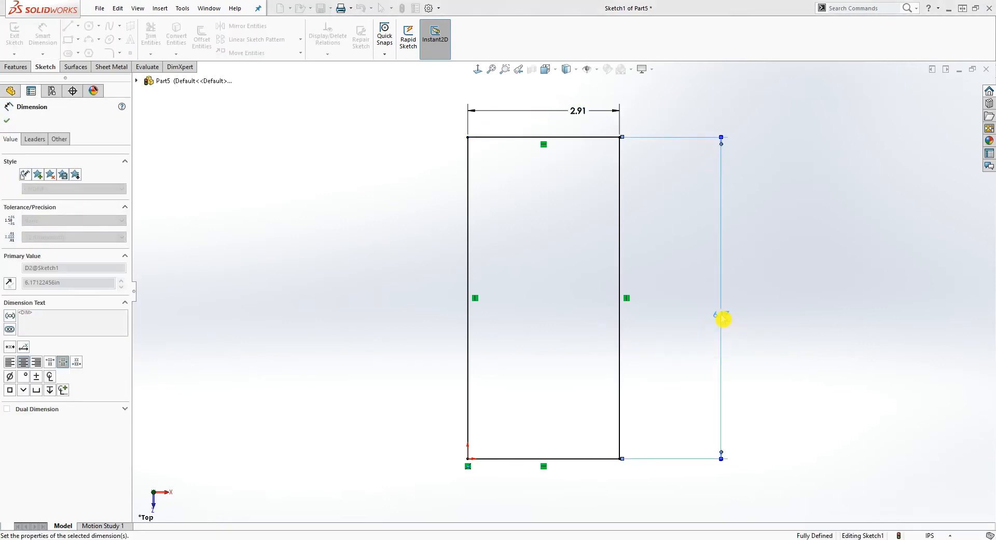
Exit the sketch and create the base flange with 0.125 in thickness and a K-factor of 0.5
{"action": "scroll", "coordinate": [752, 355], "scroll_direction": "up", "scroll_amount": 2}
{"action": "scroll", "coordinate": [764, 380], "scroll_direction": "down", "scroll_amount": 1}
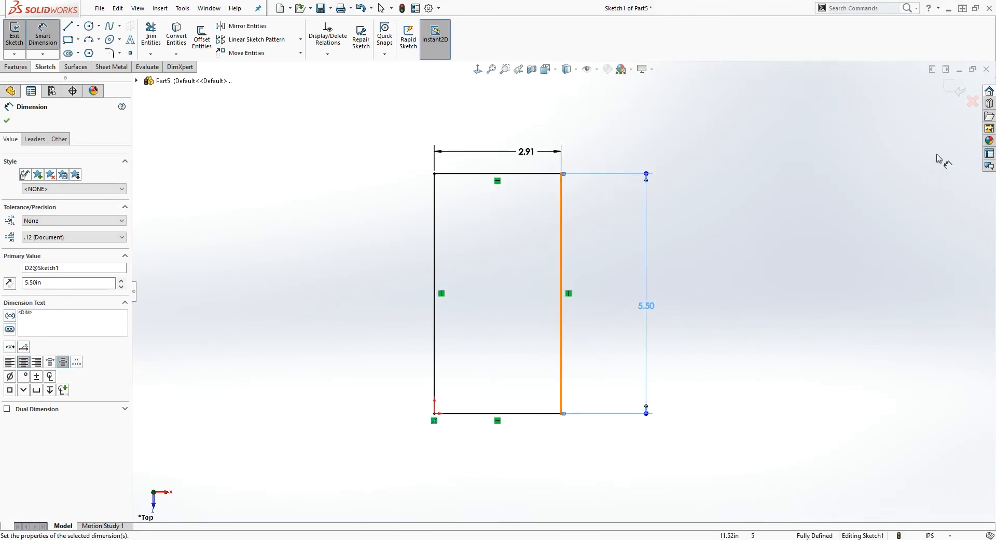
{"action": "left_click", "coordinate": [948, 89]}
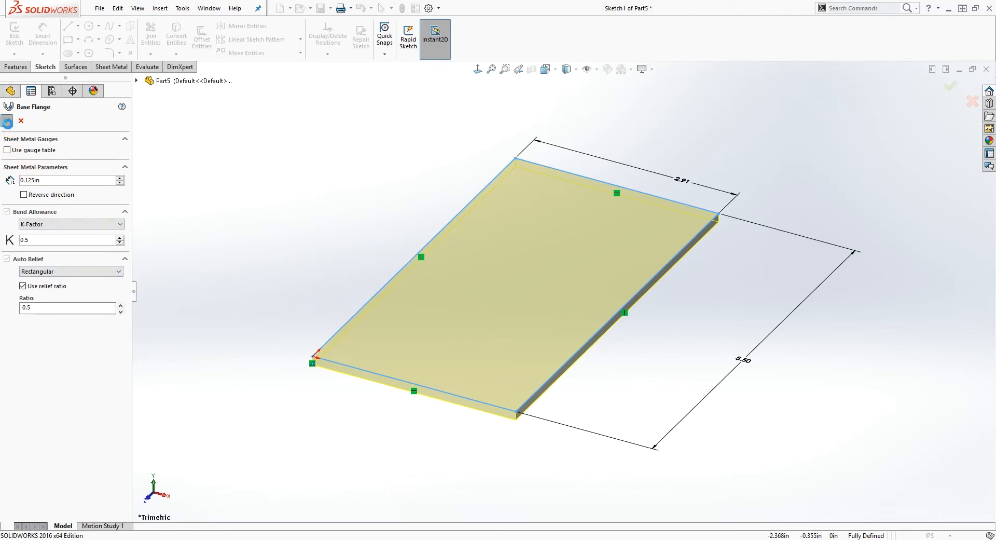
{"action": "left_click", "coordinate": [7, 124]}
{"action": "left_click", "coordinate": [293, 177]}
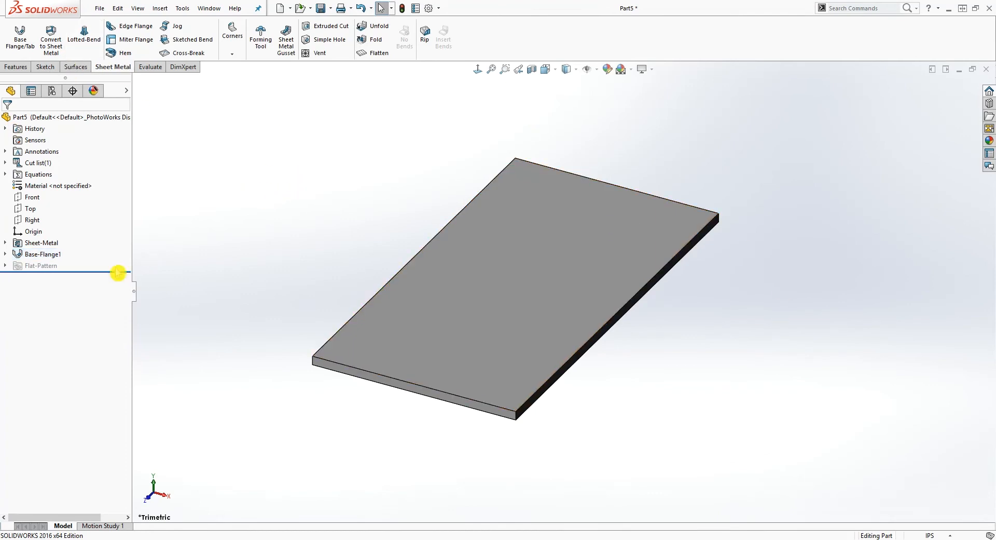
{"action": "left_click", "coordinate": [31, 208]}
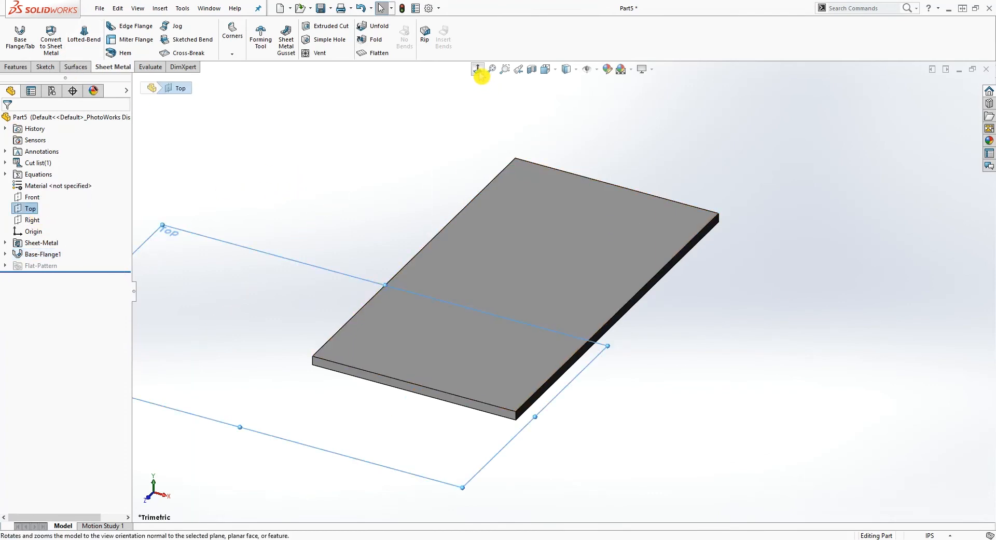
{"action": "left_click", "coordinate": [477, 69]}
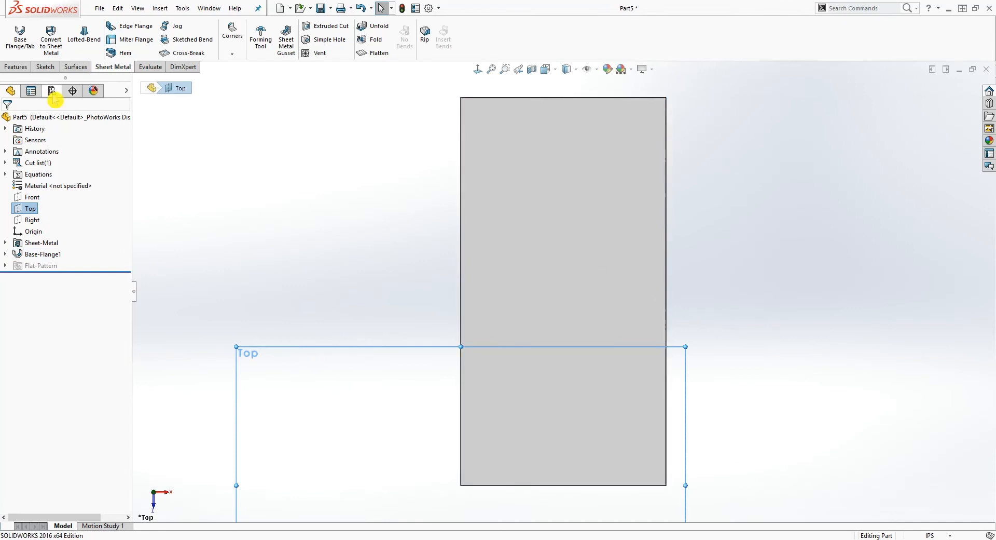
{"action": "left_click", "coordinate": [130, 32]}
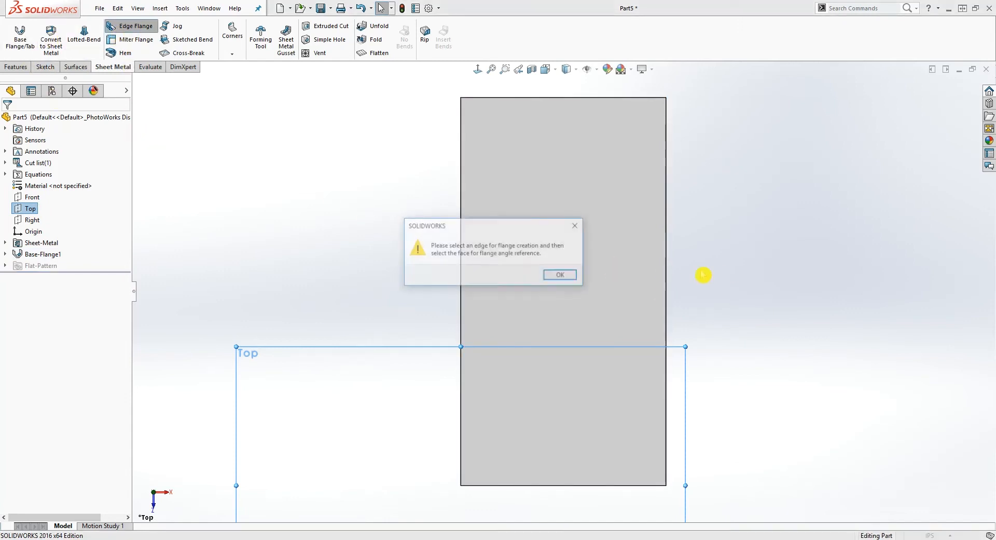
{"action": "key", "text": "Return"}
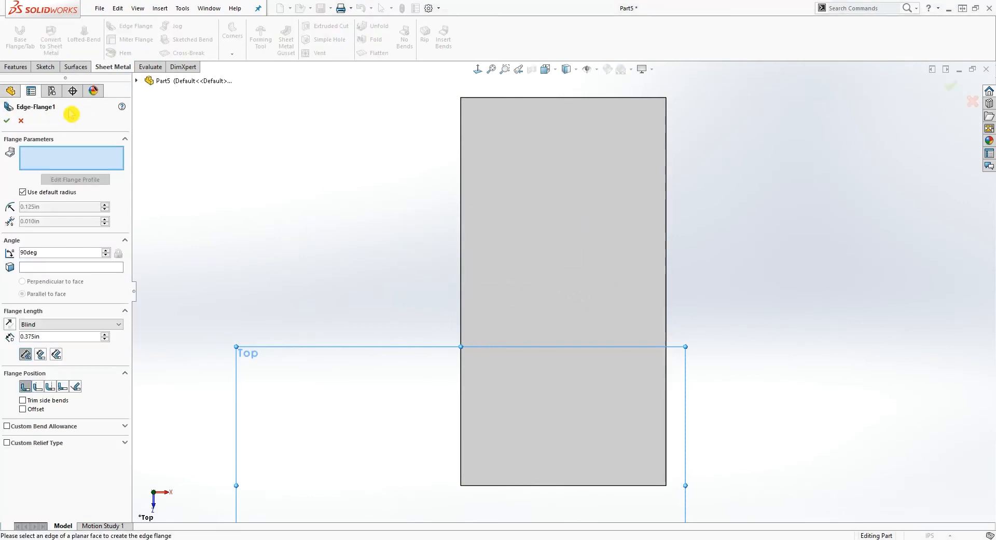
{"action": "left_click", "coordinate": [19, 122]}
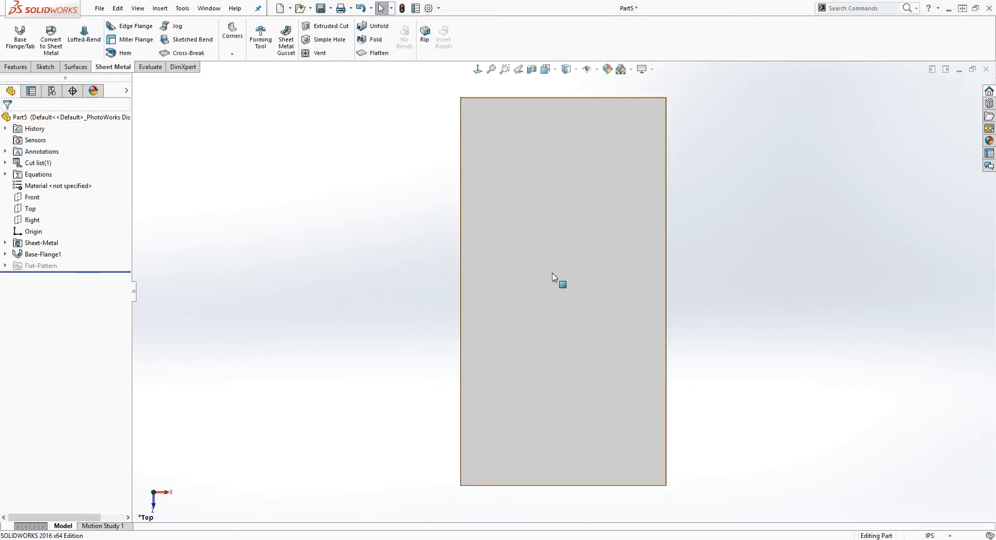
Add 90-degree edge flanges 1.125 in long along both 5.5 in edges of the base plate
{"action": "left_click", "coordinate": [136, 27]}
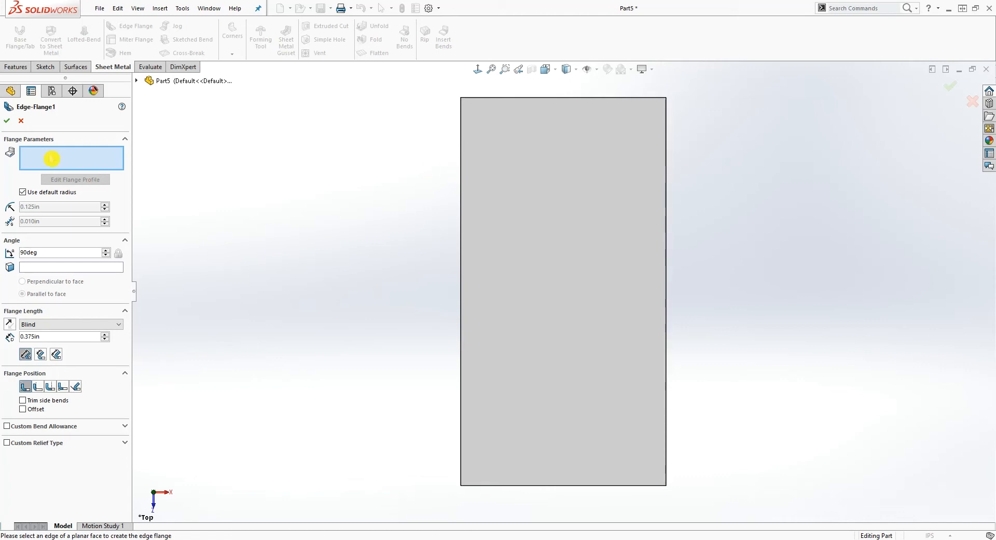
{"action": "left_click", "coordinate": [461, 158]}
{"action": "left_click", "coordinate": [78, 159]}
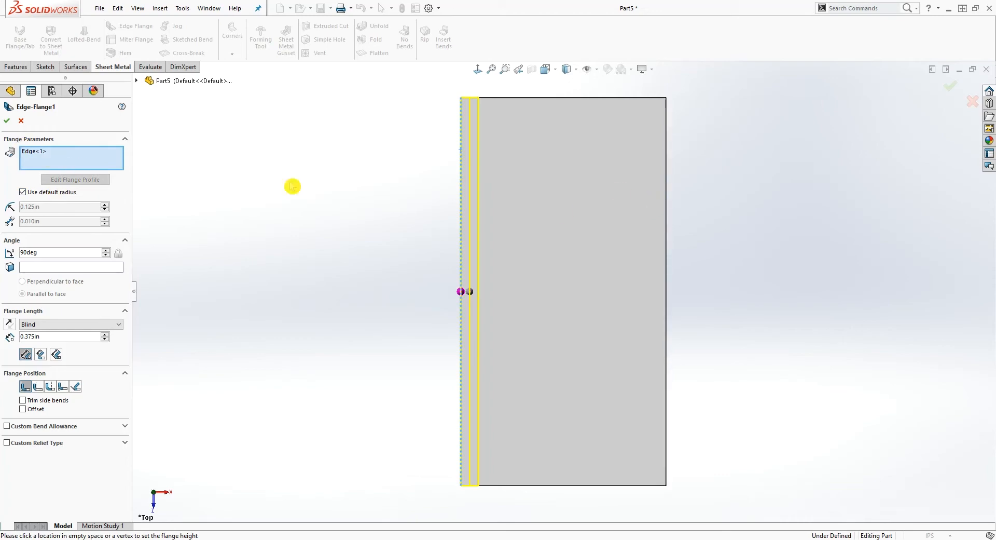
{"action": "left_click", "coordinate": [667, 179]}
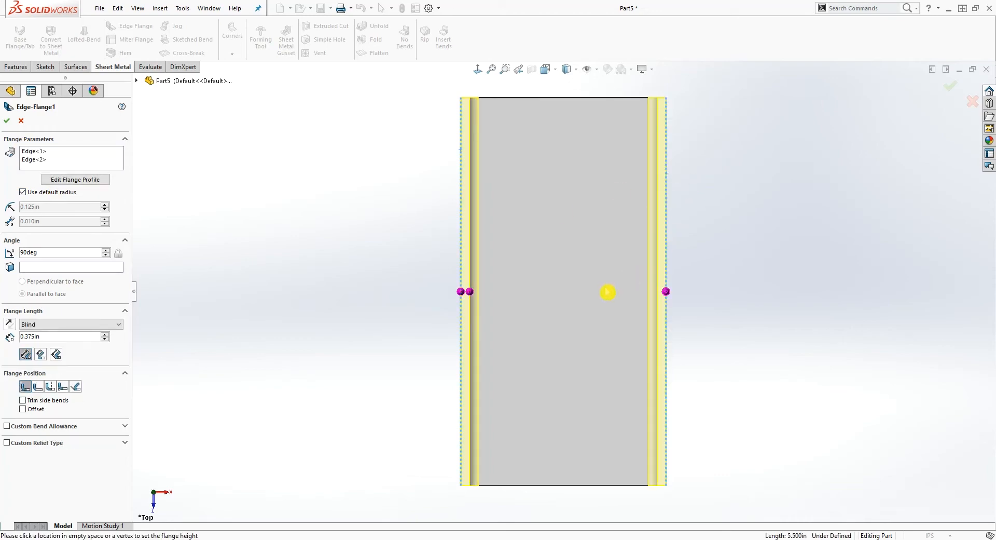
{"action": "middle_click_drag", "start_coordinate": [410, 256], "coordinate": [479, 208]}
{"action": "left_click", "coordinate": [435, 225]}
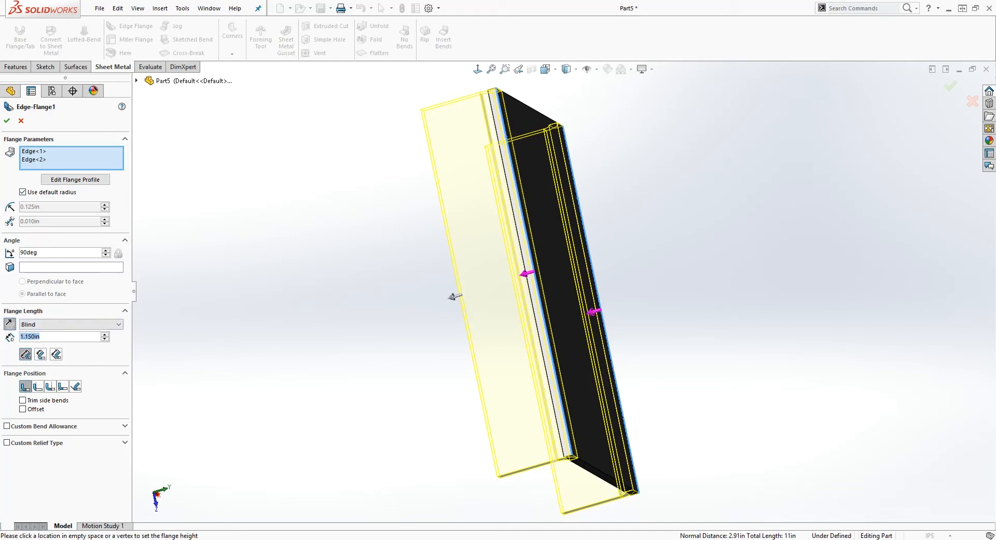
{"action": "type", "text": "1.1"}
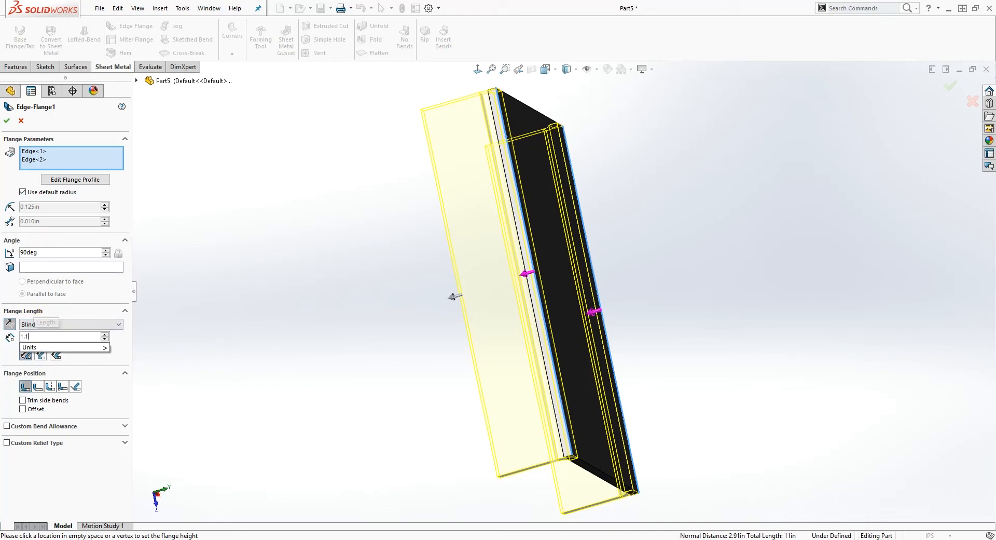
{"action": "type", "text": "25"}
{"action": "key", "text": "Return"}
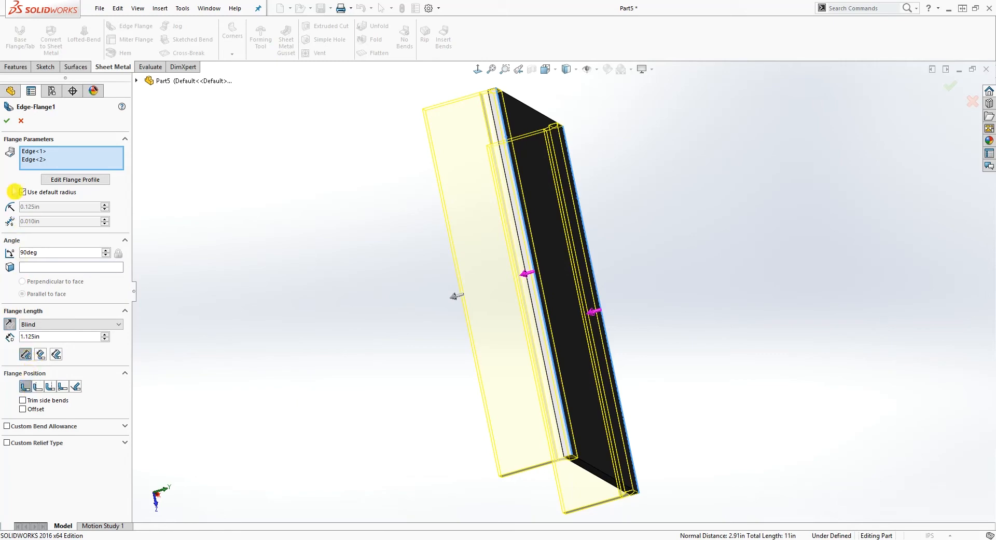
{"action": "left_click", "coordinate": [9, 121]}
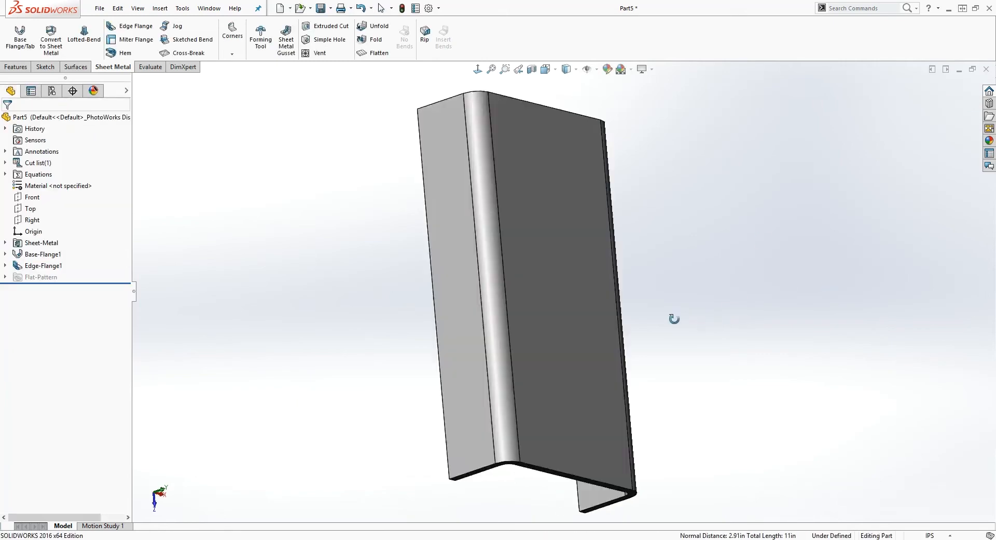
Switch to Photos with the PART 1.JPG drawing and place it beside the model for reference
{"action": "middle_click_drag", "start_coordinate": [557, 208], "coordinate": [660, 257]}
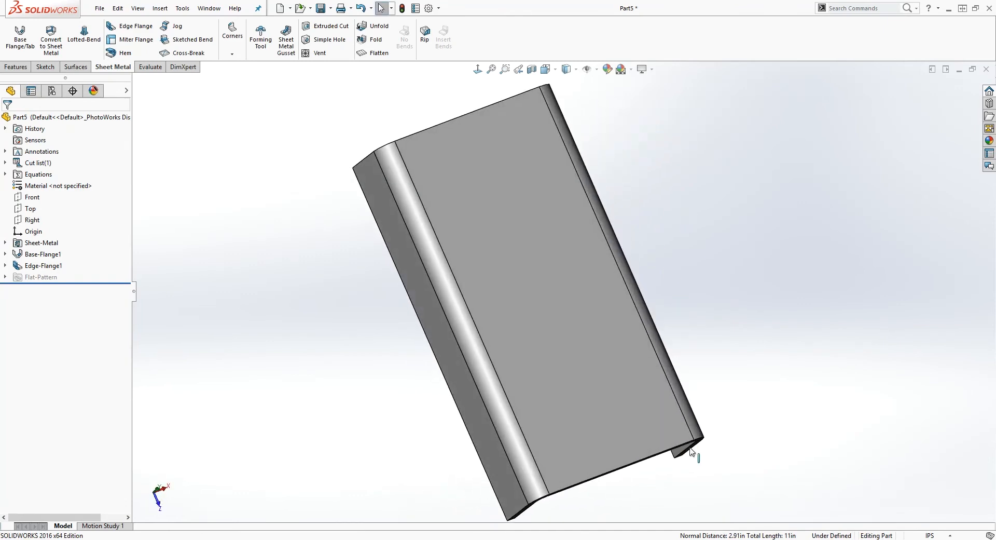
{"action": "left_click", "coordinate": [784, 539]}
{"action": "key", "text": "Right"}
{"action": "key", "text": "Left"}
{"action": "key", "text": "Left"}
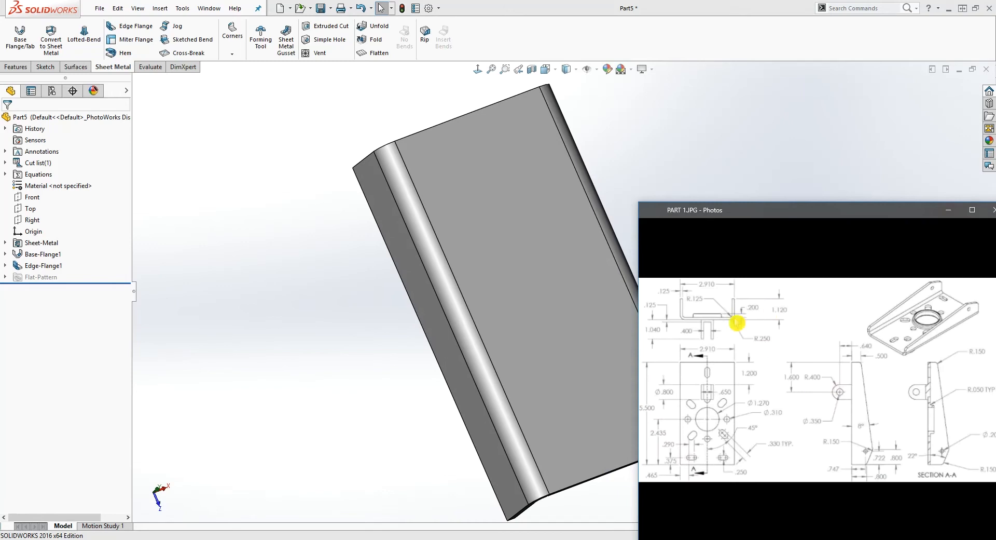
Start a sketch on a side flange's outer face and draw two connected lines meeting on its free edge, about 3.07 and 2.53 in long
{"action": "middle_click_drag", "start_coordinate": [425, 368], "coordinate": [611, 312]}
{"action": "scroll", "coordinate": [604, 285], "scroll_direction": "down", "scroll_amount": 3}
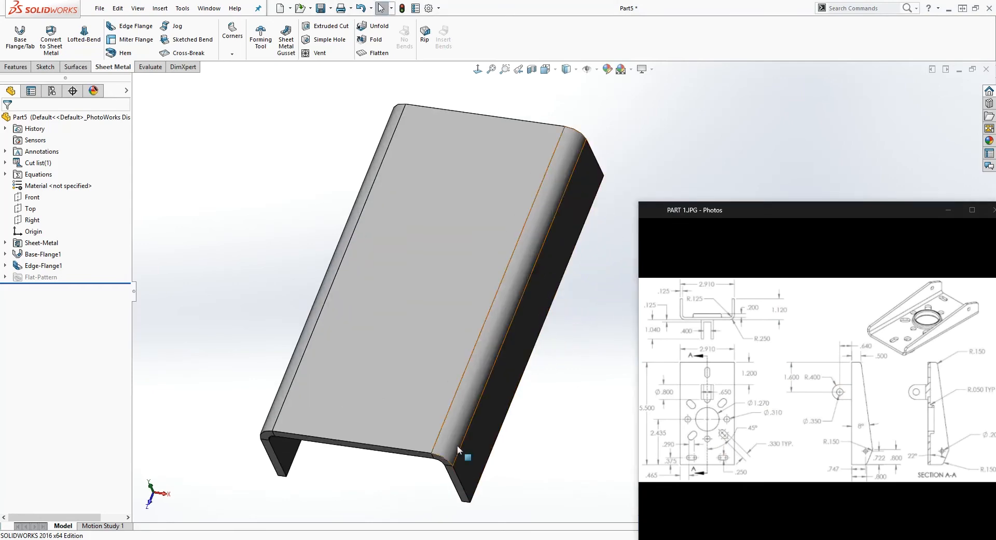
{"action": "middle_click_drag", "start_coordinate": [535, 380], "coordinate": [592, 253]}
{"action": "left_click", "coordinate": [593, 250]}
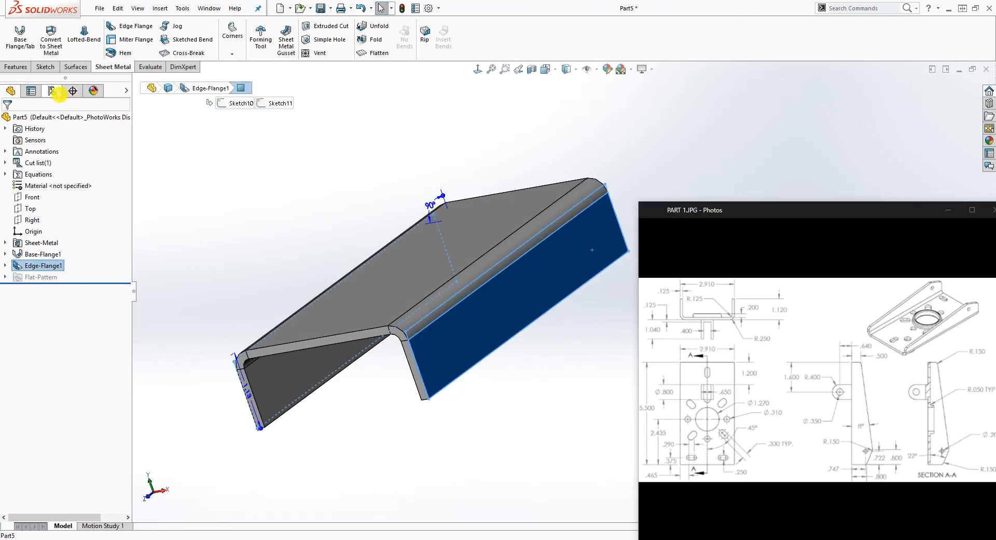
{"action": "left_click", "coordinate": [45, 69]}
{"action": "left_click", "coordinate": [15, 33]}
{"action": "mouse_move", "coordinate": [536, 123]}
{"action": "middle_mouse_down"}
{"action": "mouse_move", "coordinate": [540, 138]}
{"action": "mouse_move", "coordinate": [501, 133]}
{"action": "middle_mouse_up"}
{"action": "right_click_drag", "start_coordinate": [791, 131], "coordinate": [741, 136]}
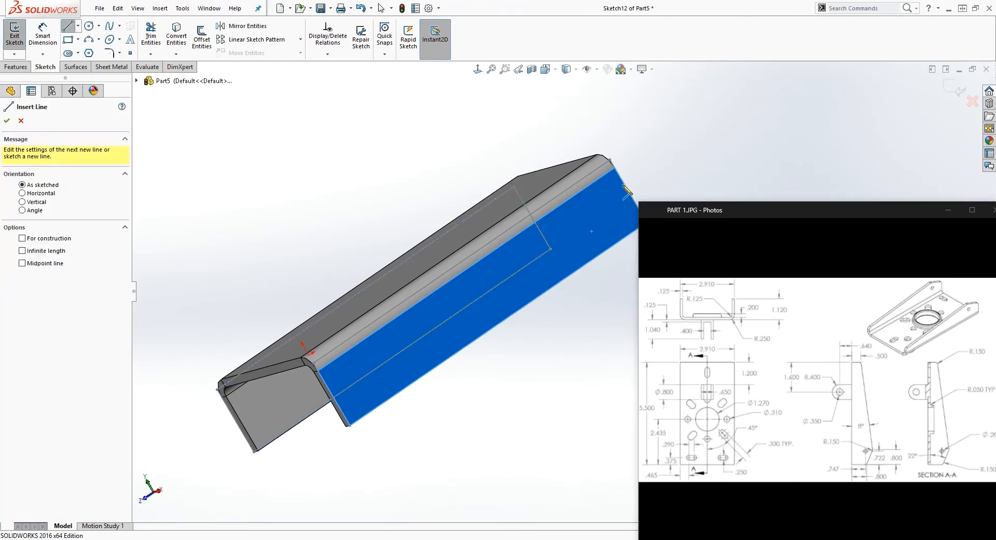
{"action": "left_click", "coordinate": [626, 188]}
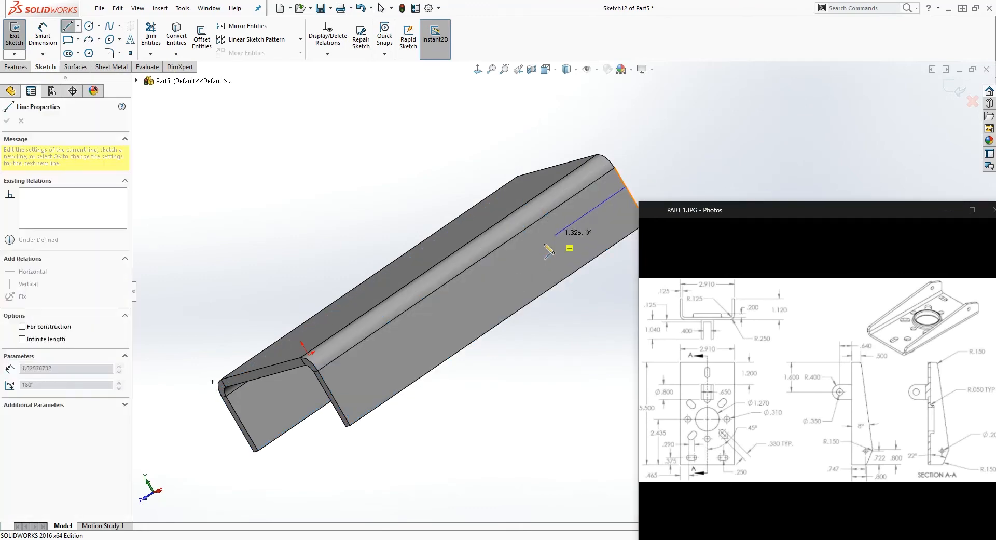
{"action": "left_click", "coordinate": [482, 336]}
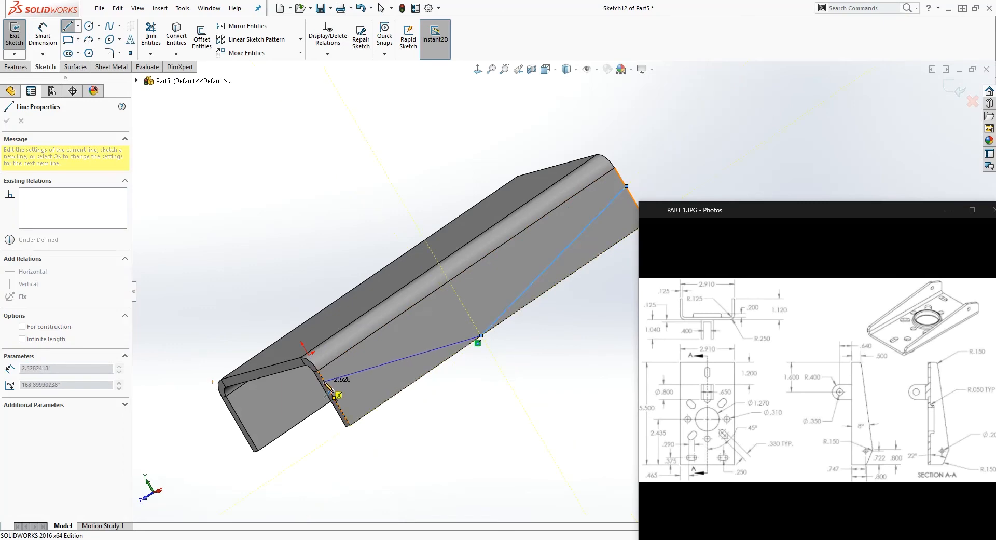
{"action": "left_click", "coordinate": [318, 371]}
{"action": "key", "text": "Escape"}
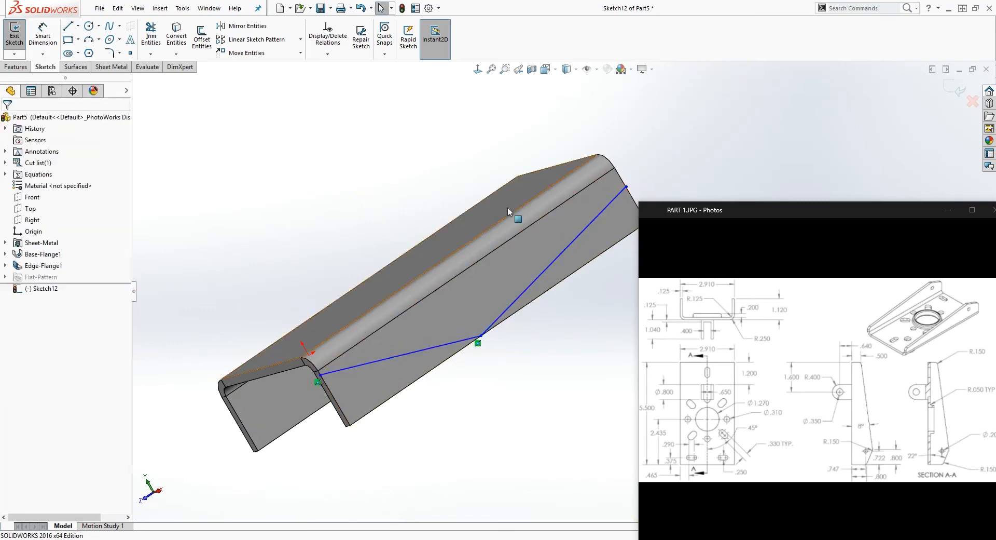
Dimension the line endpoint at the flange's origin end 0.5 in from the outer edge of the bend
{"action": "left_click", "coordinate": [478, 69]}
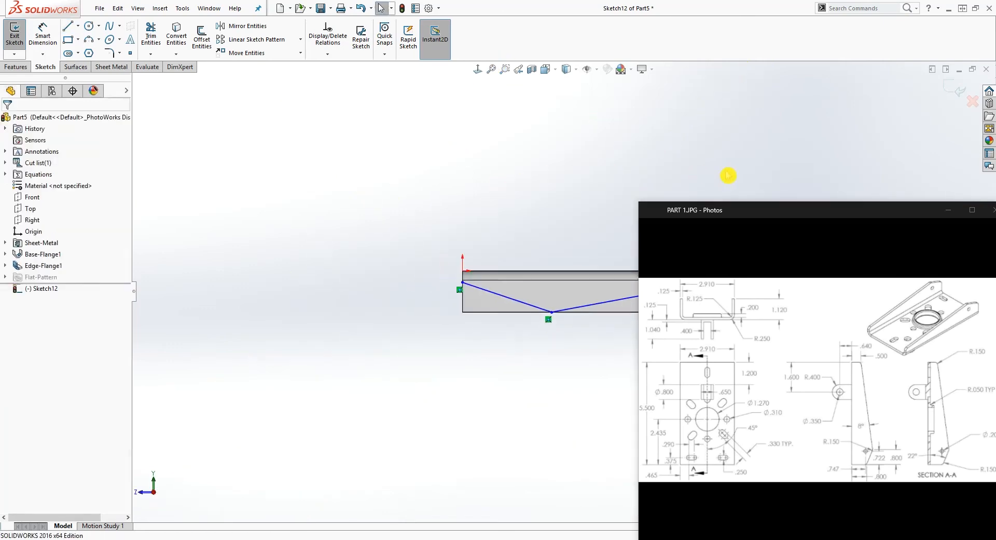
{"action": "scroll", "coordinate": [764, 145], "scroll_direction": "down", "scroll_amount": 4}
{"action": "scroll", "coordinate": [413, 425], "scroll_direction": "up", "scroll_amount": 3}
{"action": "scroll", "coordinate": [454, 441], "scroll_direction": "down", "scroll_amount": 5}
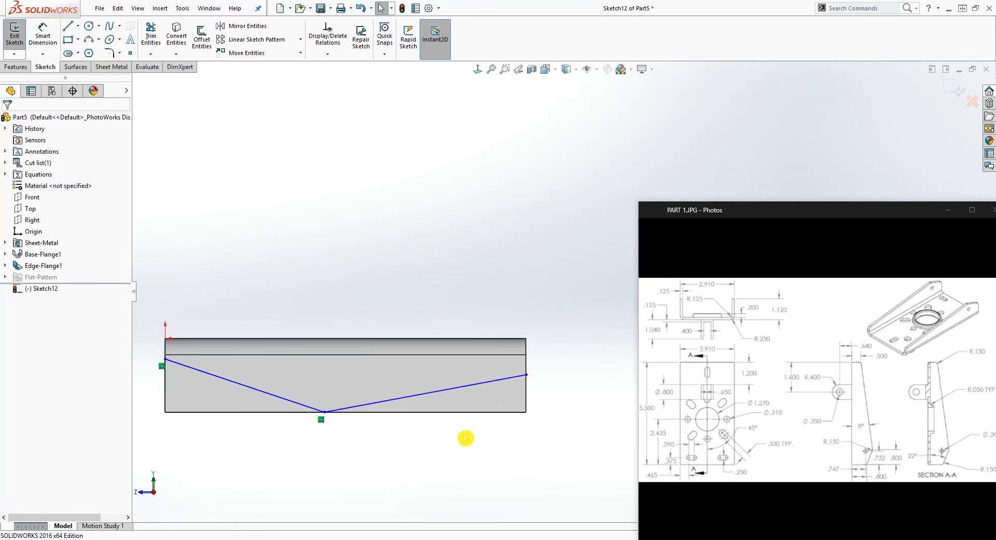
{"action": "scroll", "coordinate": [464, 430], "scroll_direction": "up", "scroll_amount": 3}
{"action": "scroll", "coordinate": [462, 389], "scroll_direction": "down", "scroll_amount": 3}
{"action": "scroll", "coordinate": [506, 284], "scroll_direction": "down", "scroll_amount": 2}
{"action": "scroll", "coordinate": [584, 313], "scroll_direction": "up", "scroll_amount": 3}
{"action": "scroll", "coordinate": [587, 314], "scroll_direction": "down", "scroll_amount": 1}
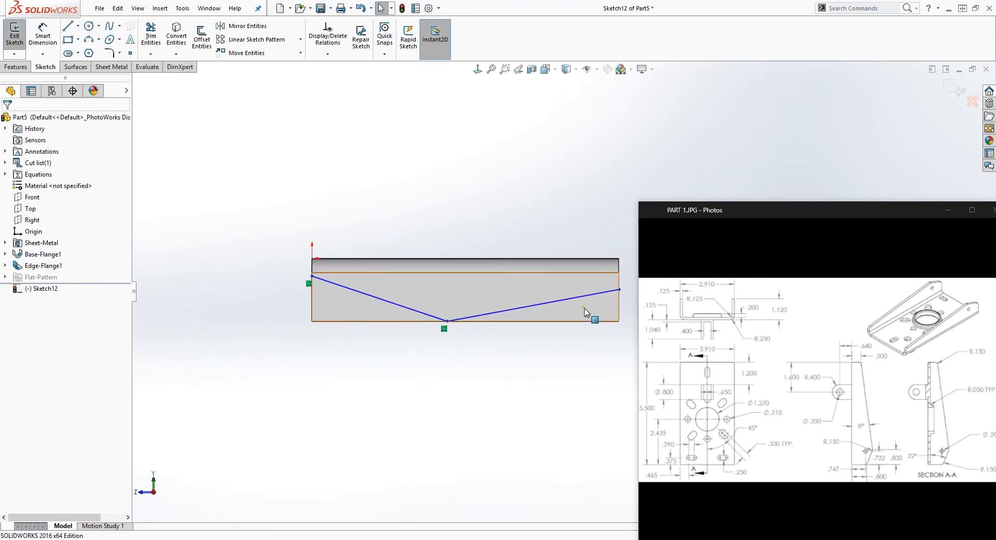
{"action": "scroll", "coordinate": [586, 313], "scroll_direction": "up", "scroll_amount": 2}
{"action": "scroll", "coordinate": [602, 305], "scroll_direction": "down", "scroll_amount": 3}
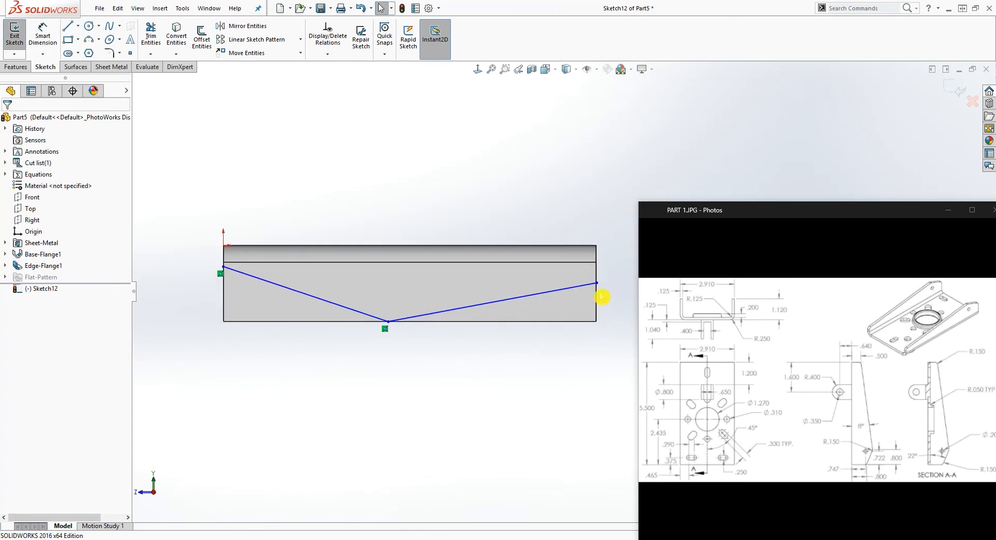
{"action": "scroll", "coordinate": [599, 291], "scroll_direction": "up", "scroll_amount": 1}
{"action": "scroll", "coordinate": [599, 290], "scroll_direction": "down", "scroll_amount": 1}
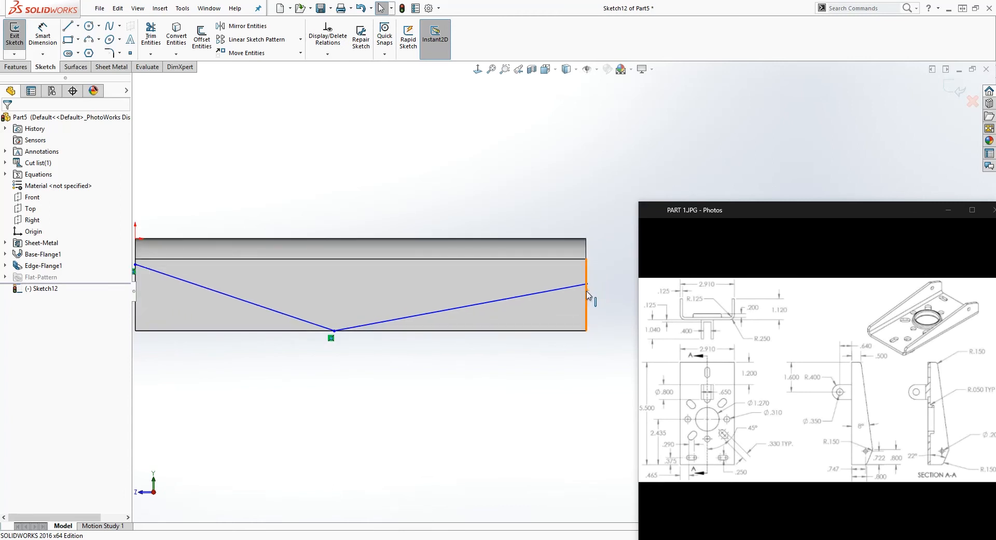
{"action": "scroll", "coordinate": [588, 294], "scroll_direction": "up", "scroll_amount": 1}
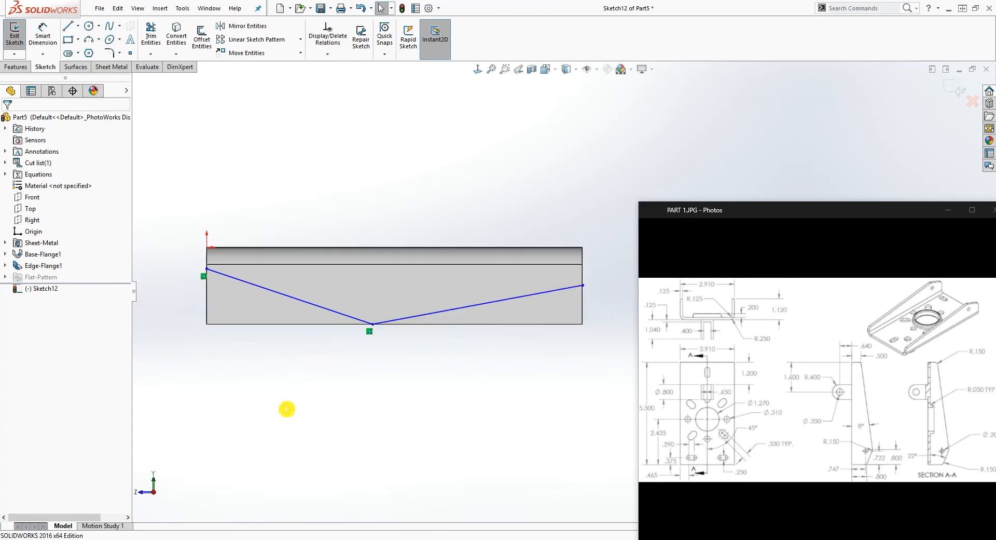
{"action": "right_click_drag", "start_coordinate": [285, 410], "coordinate": [283, 366]}
{"action": "left_click", "coordinate": [230, 248]}
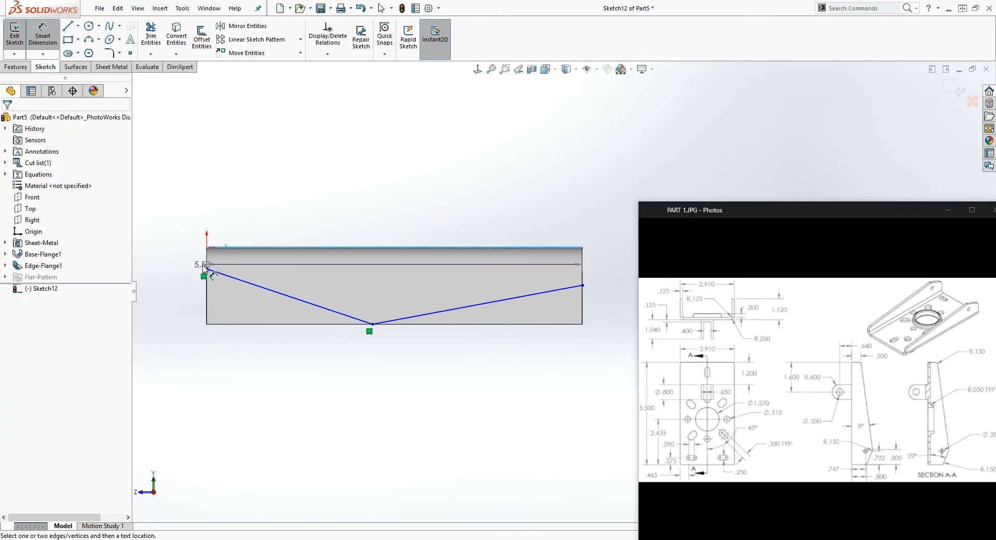
{"action": "left_click", "coordinate": [207, 269]}
{"action": "left_click", "coordinate": [165, 261]}
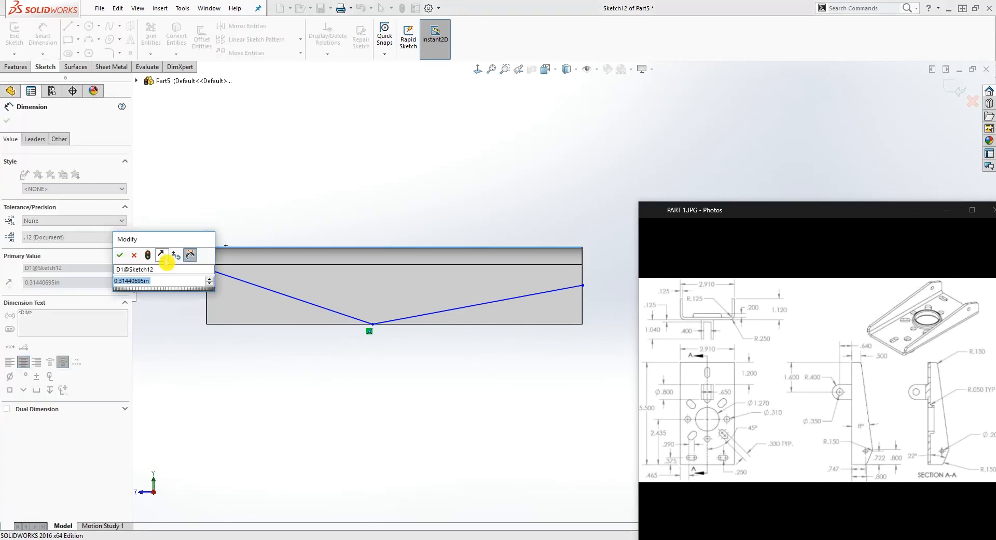
{"action": "type", "text": ".5"}
{"action": "key", "text": "Return"}
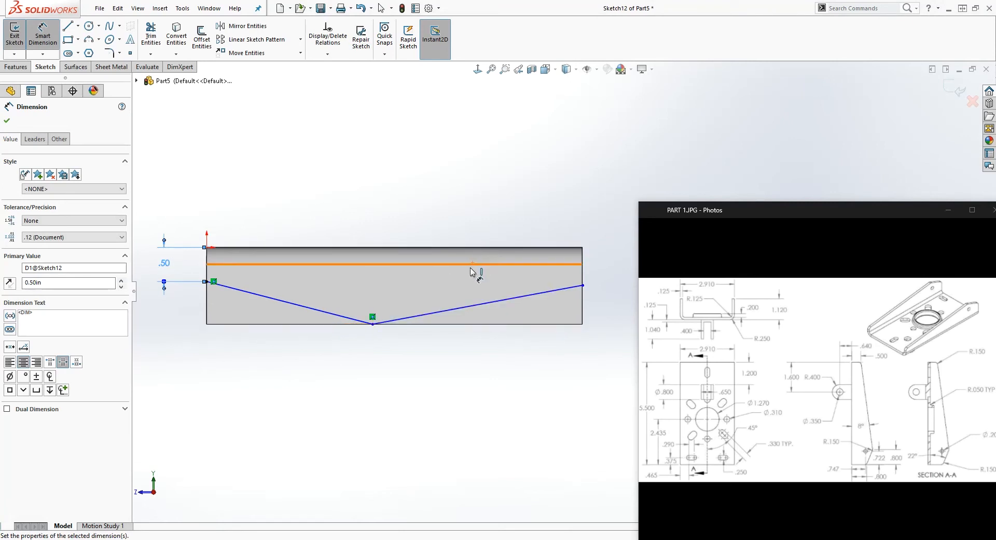
{"action": "key", "text": "Escape"}
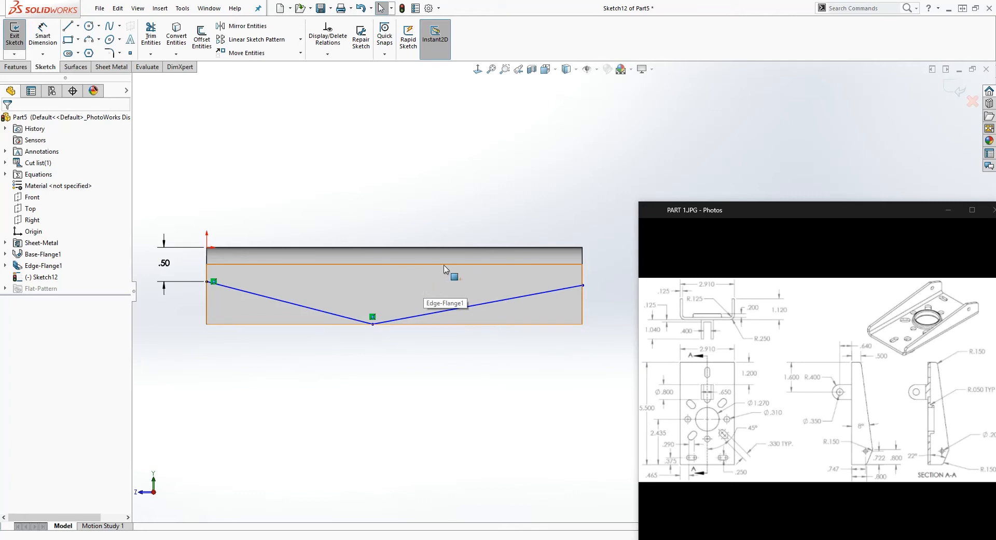
Dimension the line endpoint at the opposite end of the flange 0.8 in from the outer edge of the bend
{"action": "right_click_drag", "start_coordinate": [473, 406], "coordinate": [487, 318]}
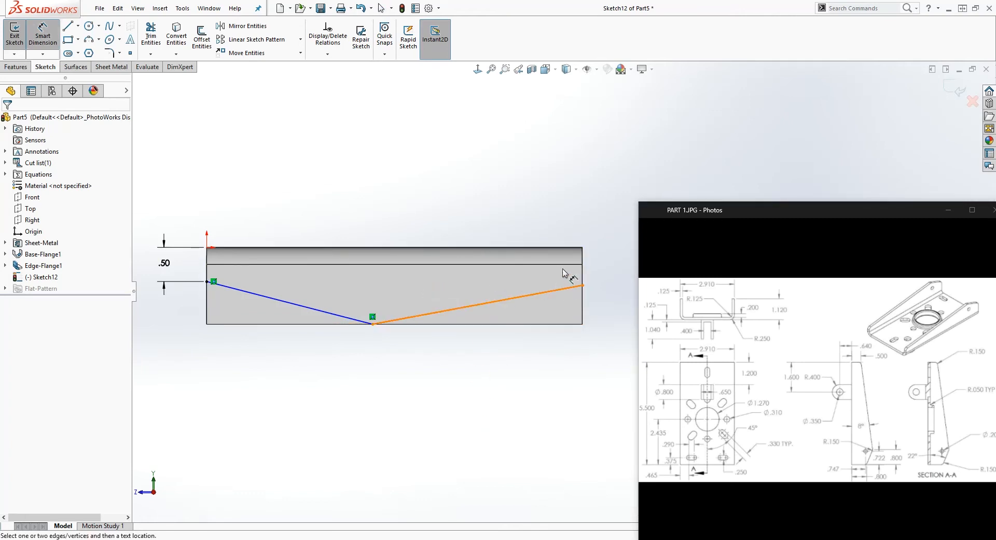
{"action": "left_click", "coordinate": [267, 296]}
{"action": "key", "text": "Escape"}
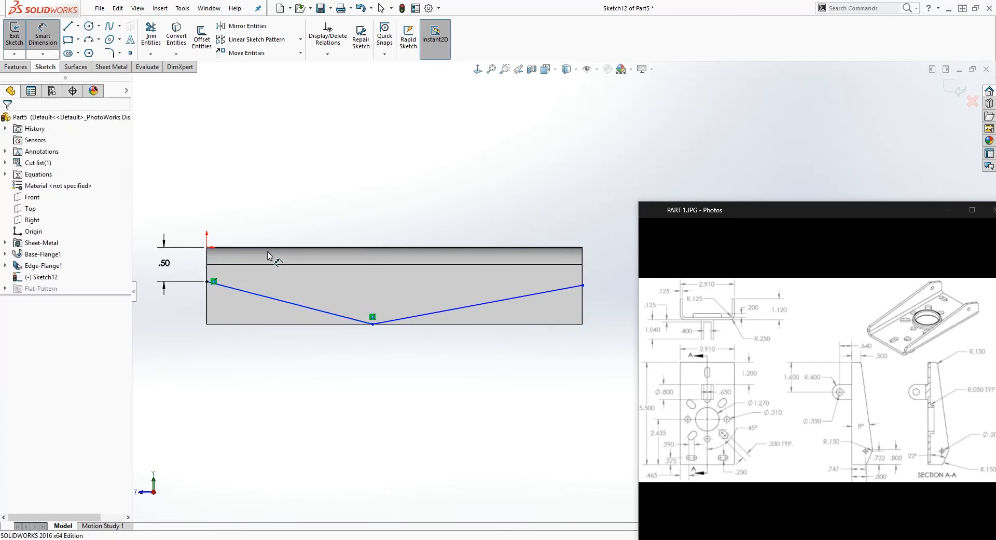
{"action": "left_click", "coordinate": [583, 286]}
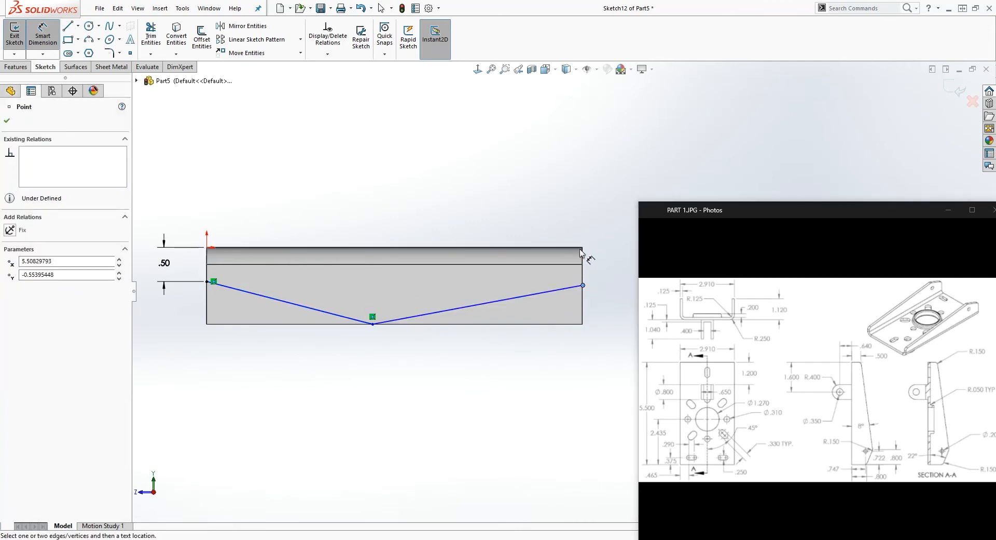
{"action": "left_click", "coordinate": [580, 250]}
{"action": "left_click", "coordinate": [610, 263]}
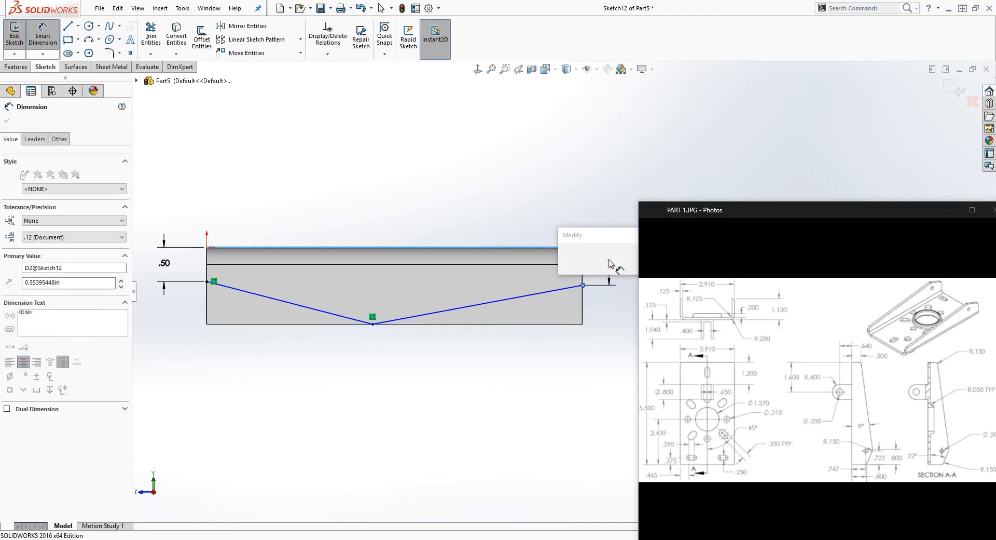
{"action": "type", "text": ".8"}
{"action": "key", "text": "Return"}
{"action": "left_click", "coordinate": [462, 430]}
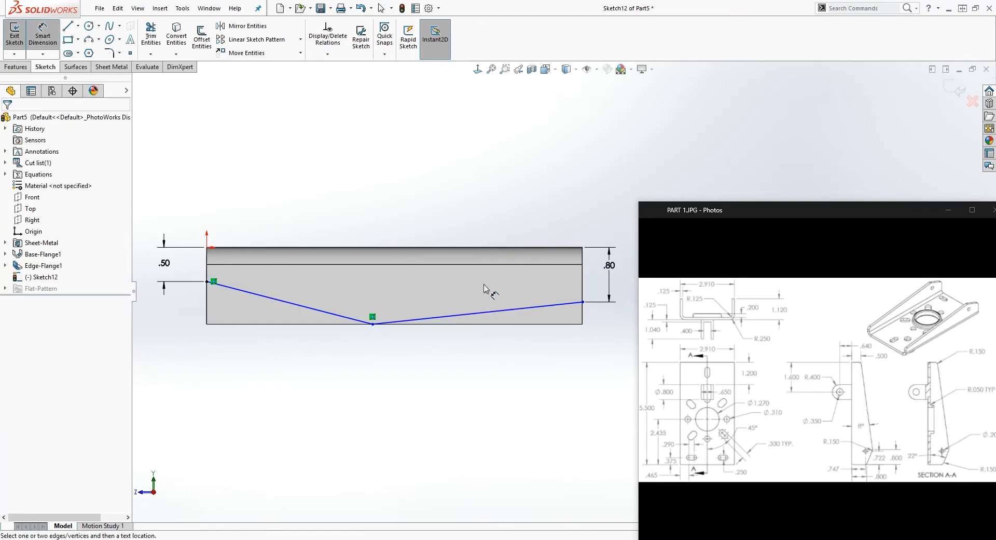
Set the angle between the second line and the bend's outer edge to 21° and move its loose endpoint onto the flange's end edge
{"action": "left_click", "coordinate": [522, 309]}
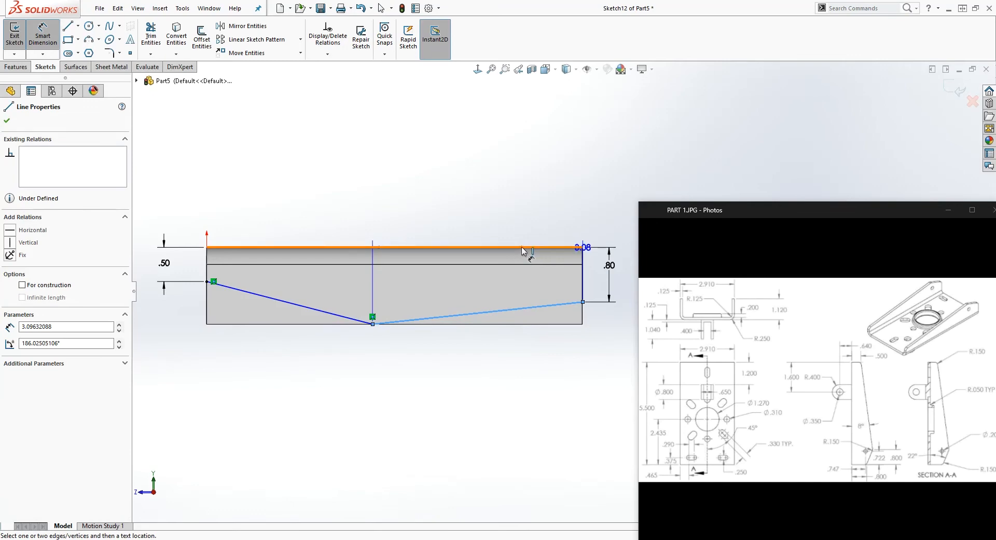
{"action": "left_click", "coordinate": [522, 251]}
{"action": "left_click", "coordinate": [516, 278]}
{"action": "type", "text": "2"}
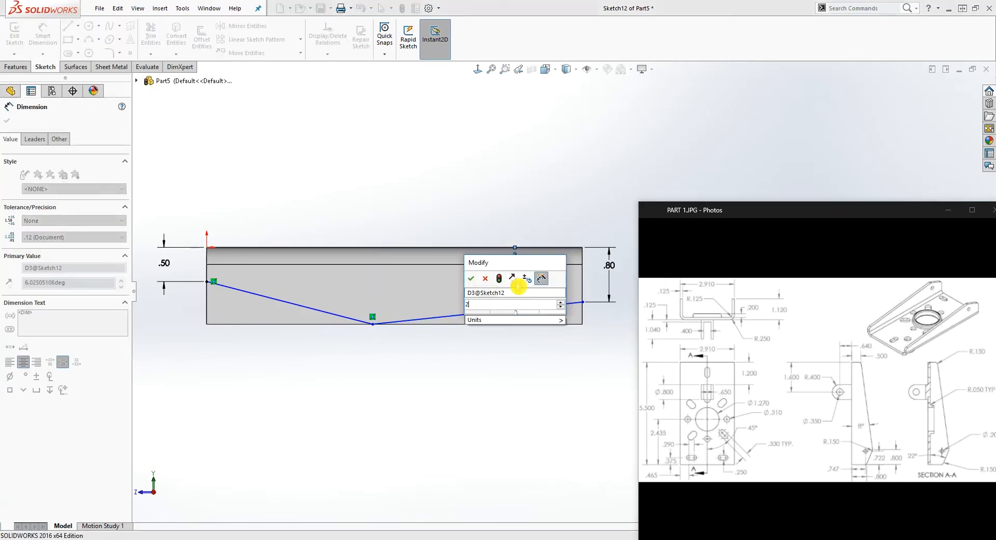
{"action": "type", "text": "1"}
{"action": "key", "text": "Return"}
{"action": "key", "text": "Escape"}
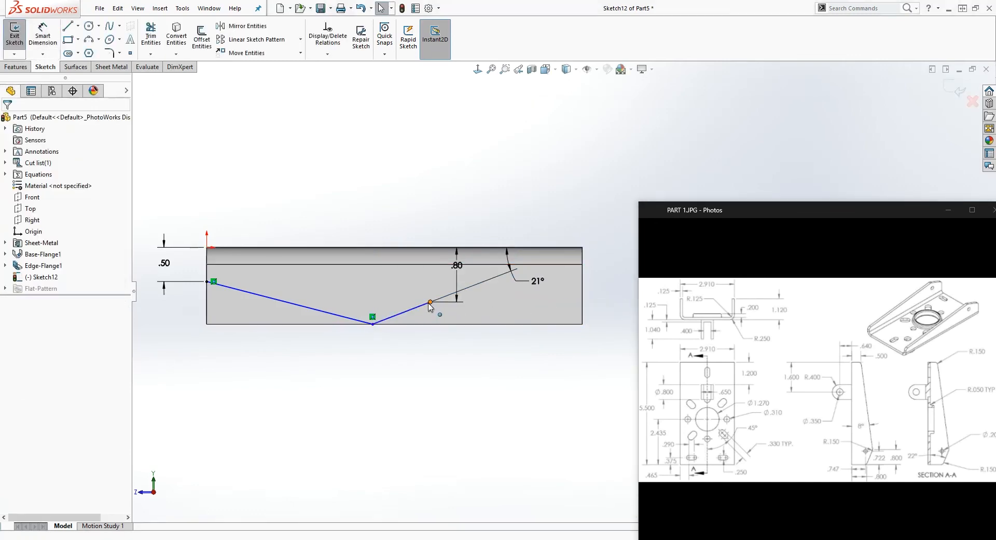
{"action": "left_click_drag", "start_coordinate": [431, 301], "coordinate": [585, 292]}
{"action": "left_click", "coordinate": [590, 322]}
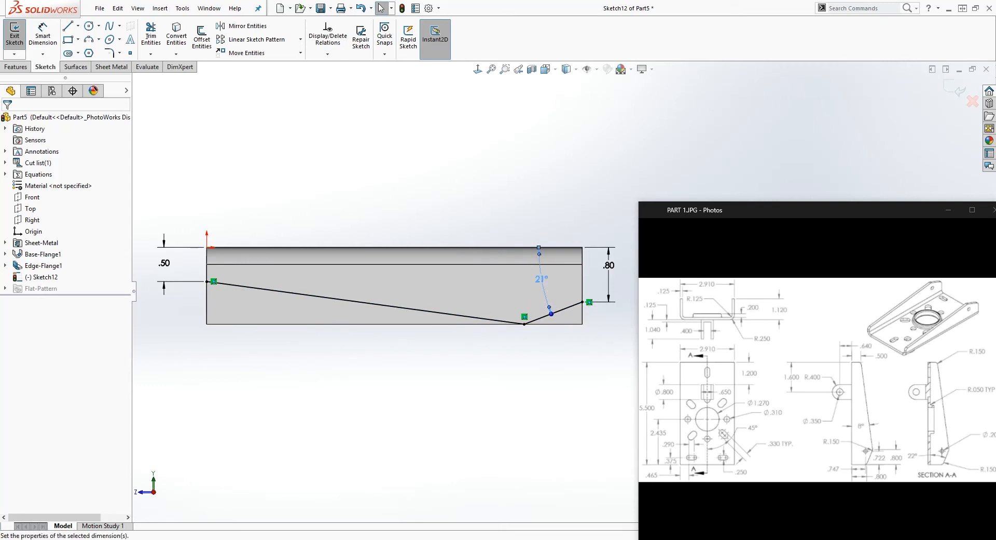
Dimension the vertex where the two lines meet 0.8 in from the flange's end edge
{"action": "left_click", "coordinate": [521, 322]}
{"action": "right_click_drag", "start_coordinate": [532, 441], "coordinate": [534, 358]}
{"action": "left_click", "coordinate": [524, 325]}
{"action": "left_click", "coordinate": [582, 318]}
{"action": "left_click", "coordinate": [572, 392]}
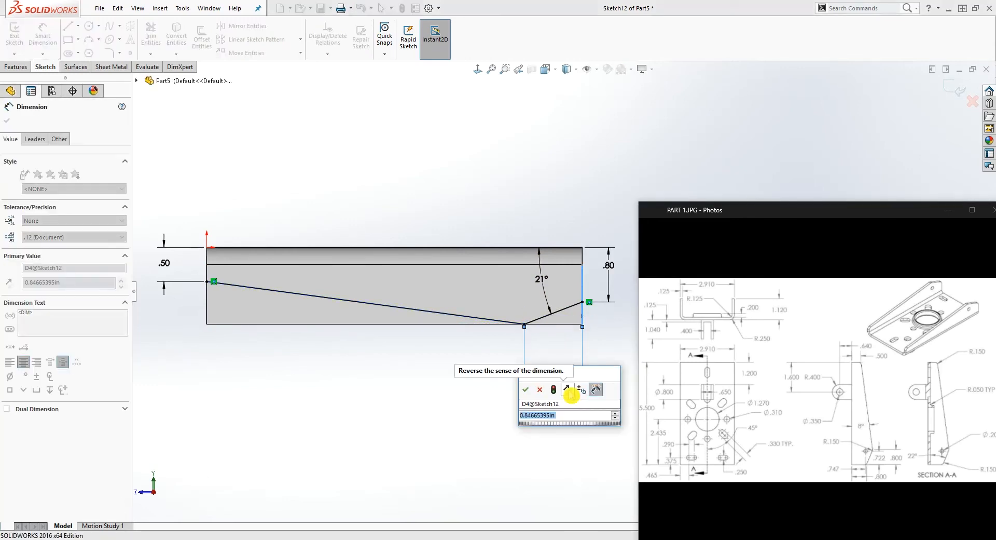
{"action": "key", "text": "Return"}
{"action": "key", "text": "Escape"}
Review the two 0.8 in dimensions and re-enter the second line's angle as 21°
{"action": "scroll", "coordinate": [544, 329], "scroll_direction": "down", "scroll_amount": 2}
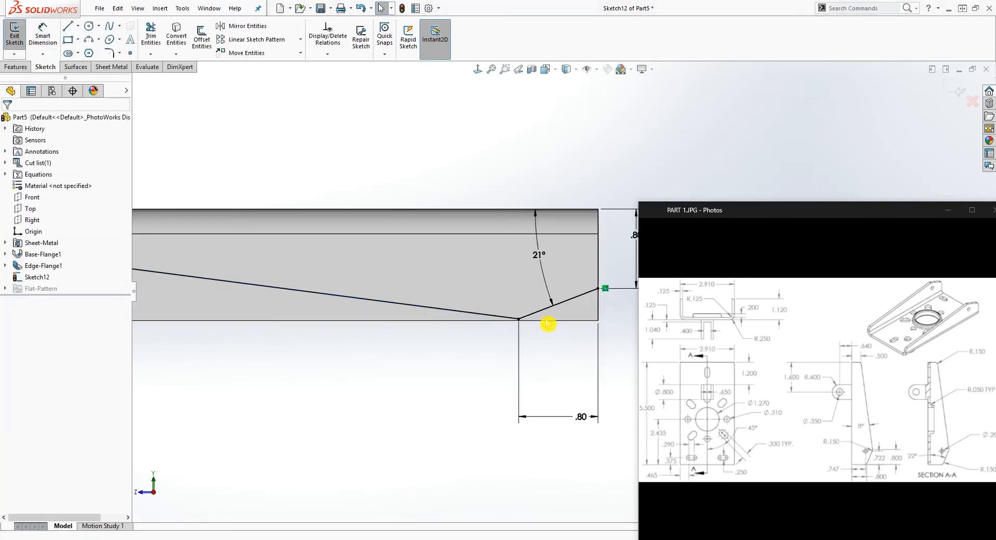
{"action": "scroll", "coordinate": [550, 330], "scroll_direction": "up", "scroll_amount": 2}
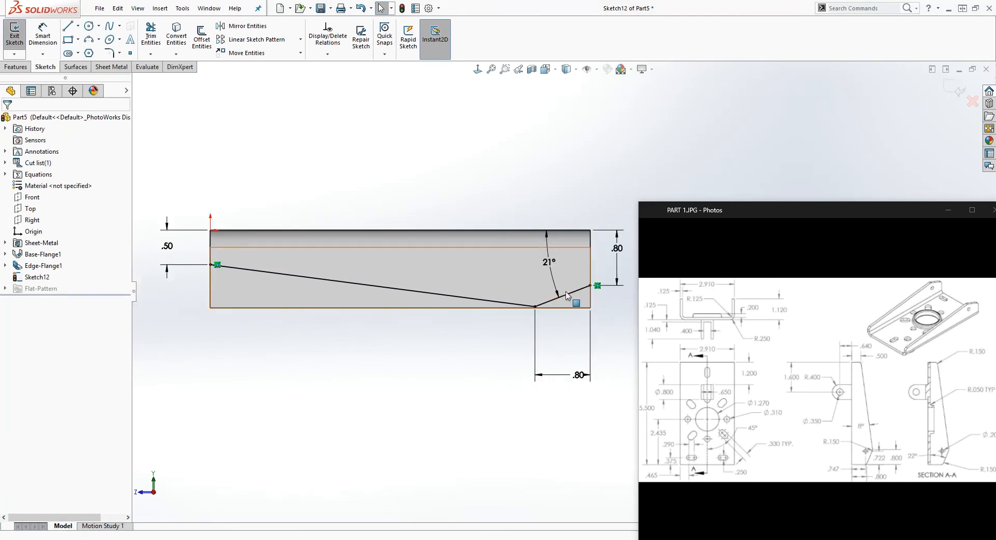
{"action": "left_click", "coordinate": [617, 249]}
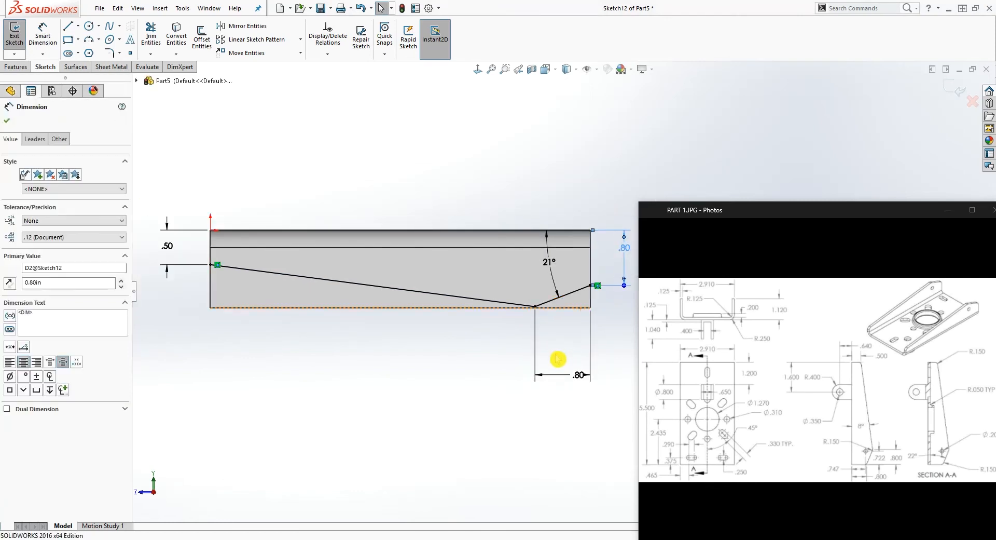
{"action": "left_click", "coordinate": [571, 373]}
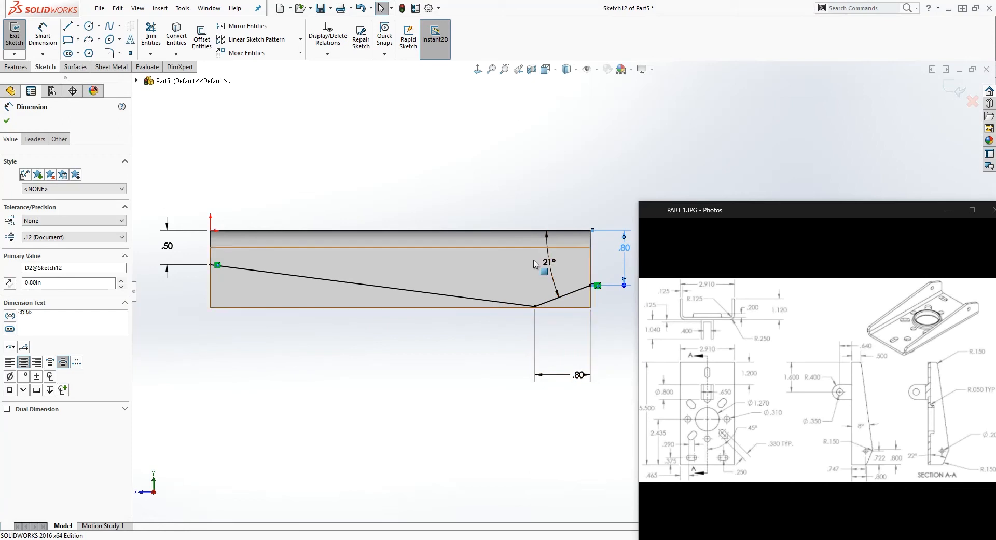
{"action": "left_click", "coordinate": [549, 262]}
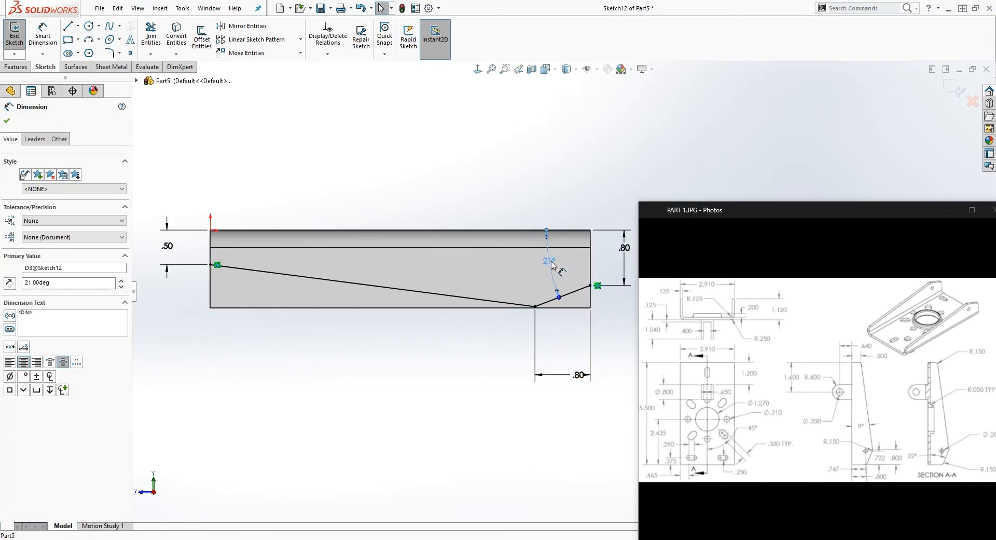
{"action": "double_click", "coordinate": [549, 262]}
{"action": "left_click_drag", "start_coordinate": [554, 265], "coordinate": [531, 260]}
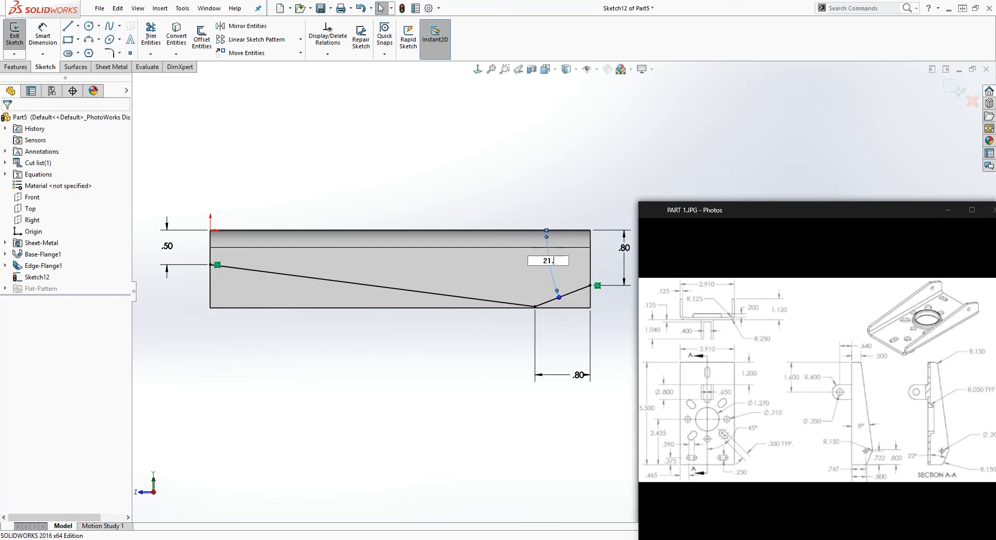
{"action": "key", "text": "Return"}
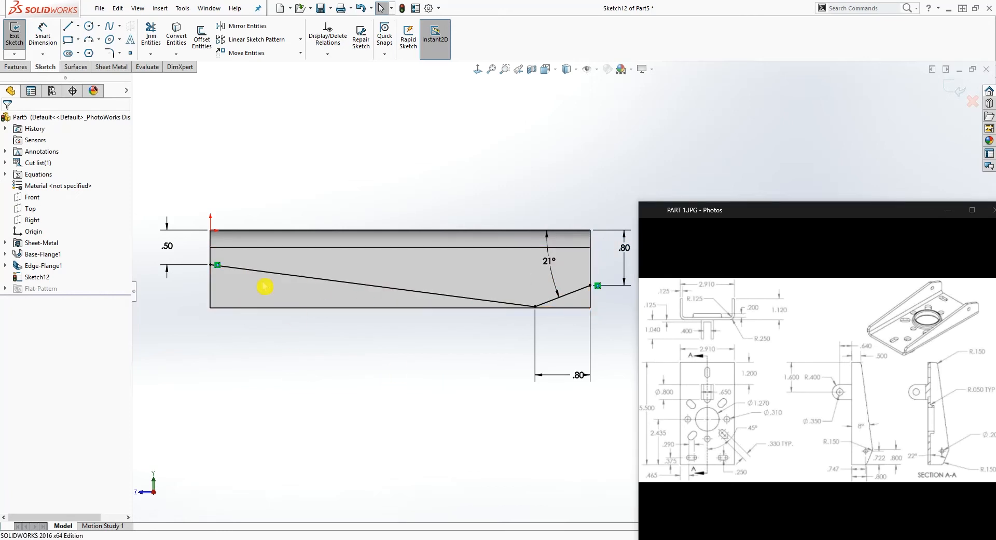
Close the profile with three lines running outside the flange's free edge, from the 0.5 in endpoint around to the 0.8 in endpoint
{"action": "key", "text": "l"}
{"action": "left_click", "coordinate": [210, 265]}
{"action": "left_click", "coordinate": [210, 332]}
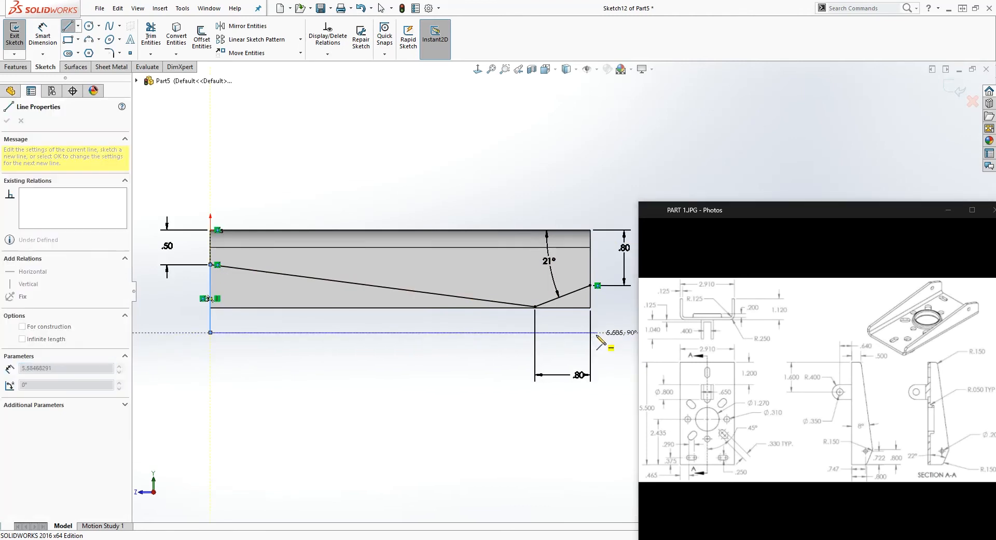
{"action": "left_click", "coordinate": [590, 332]}
{"action": "left_click", "coordinate": [591, 285]}
{"action": "key", "text": "Escape"}
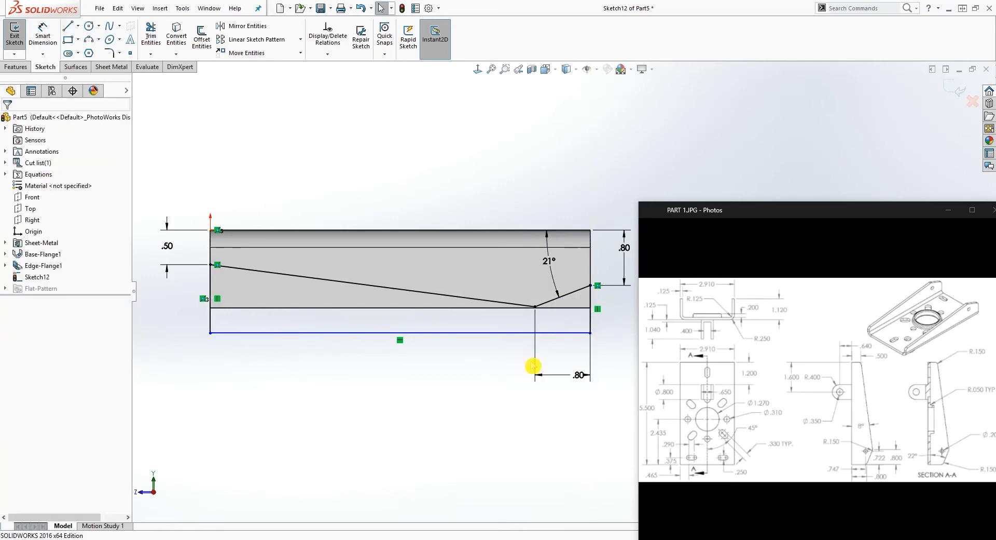
Dimension the length of the vertical closing line at the flange's origin end
{"action": "right_click_drag", "start_coordinate": [396, 461], "coordinate": [382, 405]}
{"action": "left_click", "coordinate": [210, 315]}
{"action": "left_click", "coordinate": [178, 311]}
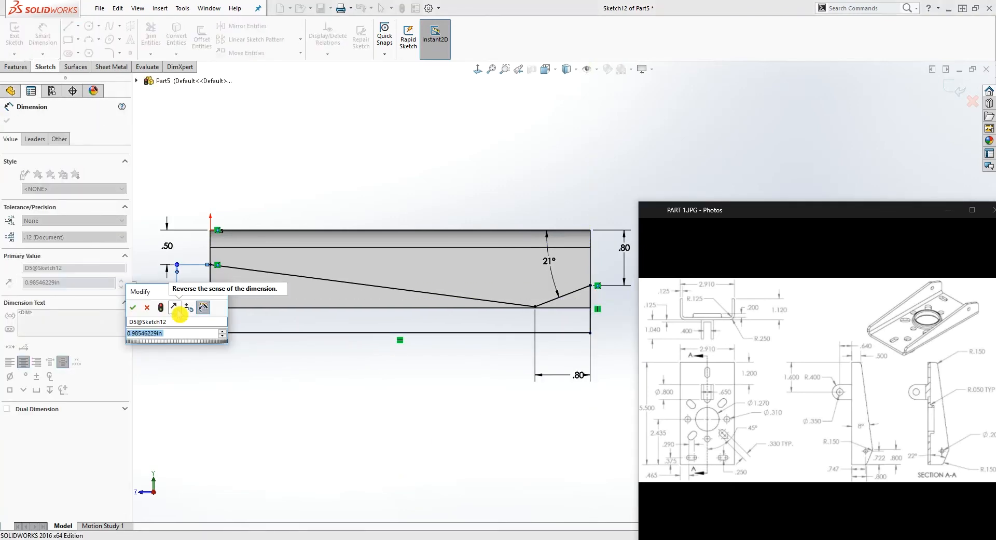
{"action": "key", "text": "Return"}
{"action": "key", "text": "Escape"}
Cut the closed contour Through All with an Extruded Cut to taper both side flanges
{"action": "middle_click_drag", "start_coordinate": [254, 382], "coordinate": [152, 211]}
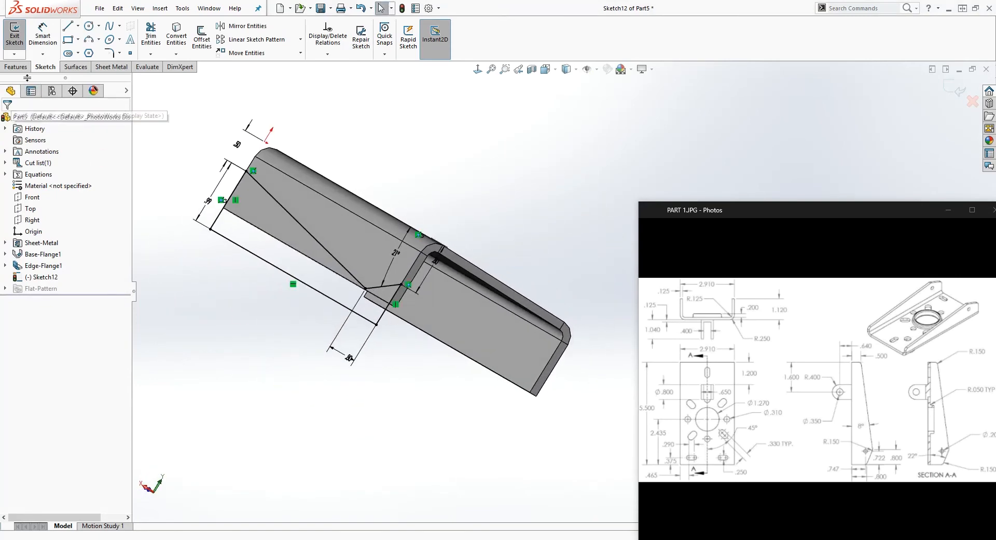
{"action": "left_click", "coordinate": [15, 66]}
{"action": "left_click", "coordinate": [158, 36]}
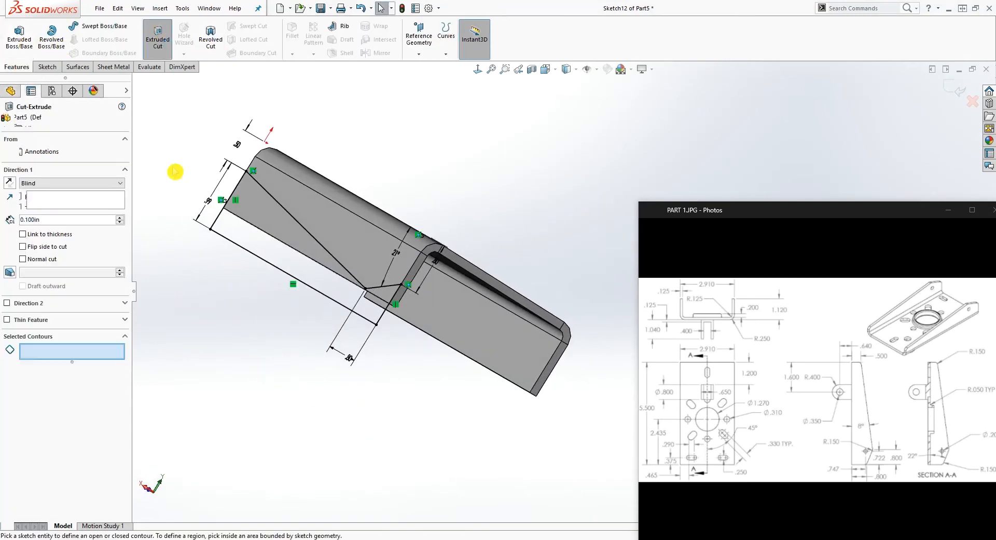
{"action": "mouse_move", "coordinate": [240, 316]}
{"action": "middle_mouse_down"}
{"action": "mouse_move", "coordinate": [229, 343]}
{"action": "mouse_move", "coordinate": [240, 323]}
{"action": "middle_mouse_up"}
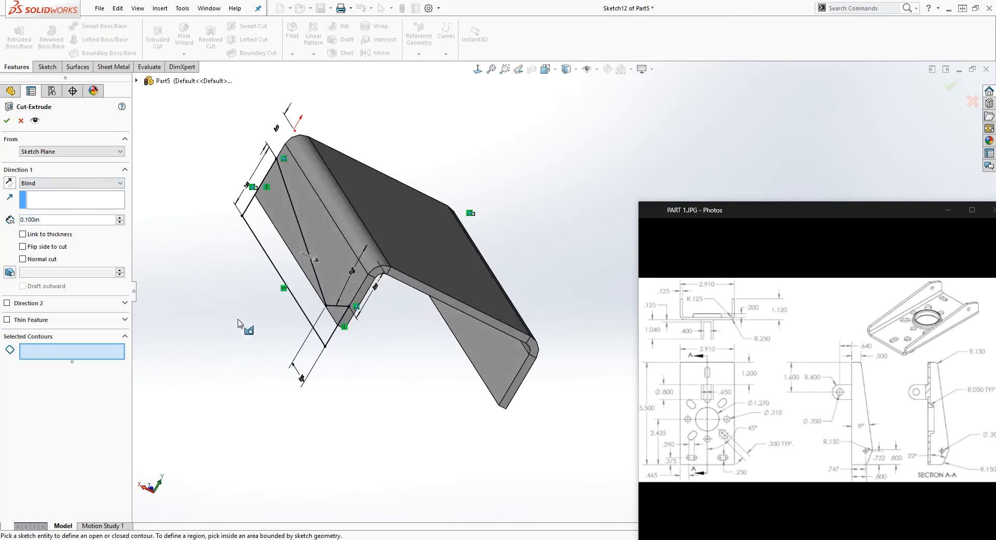
{"action": "left_click", "coordinate": [285, 291]}
{"action": "left_click", "coordinate": [95, 184]}
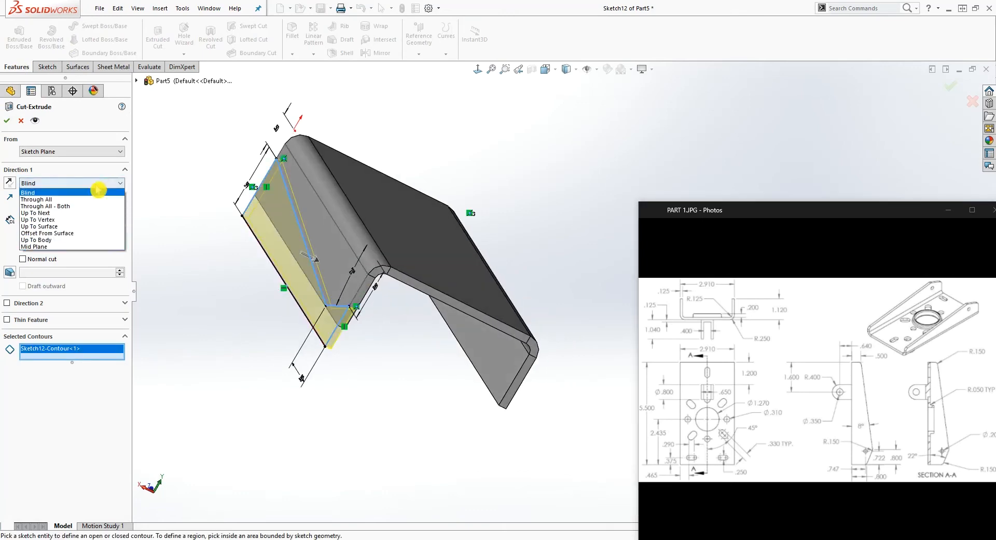
{"action": "left_click", "coordinate": [68, 200]}
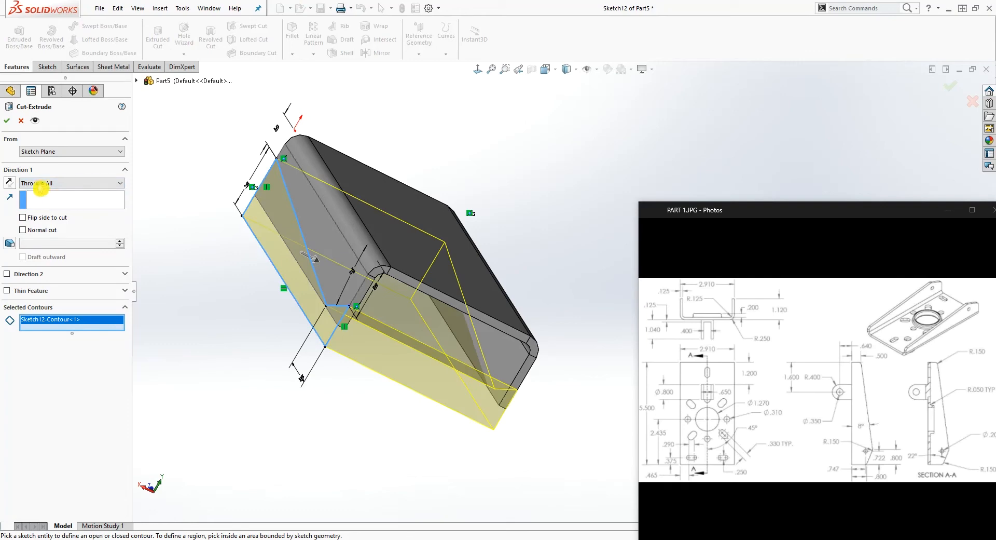
{"action": "left_click", "coordinate": [10, 123]}
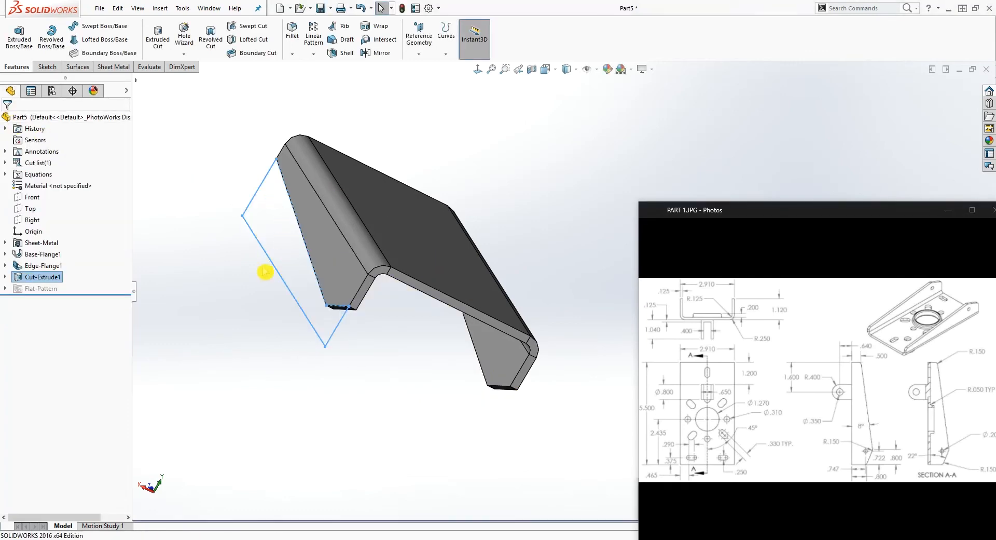
Start a sketch on the tapered flange's outer face and draw a circle of about 0.12 in radius near its lowest corner
{"action": "middle_click_drag", "start_coordinate": [269, 313], "coordinate": [271, 332]}
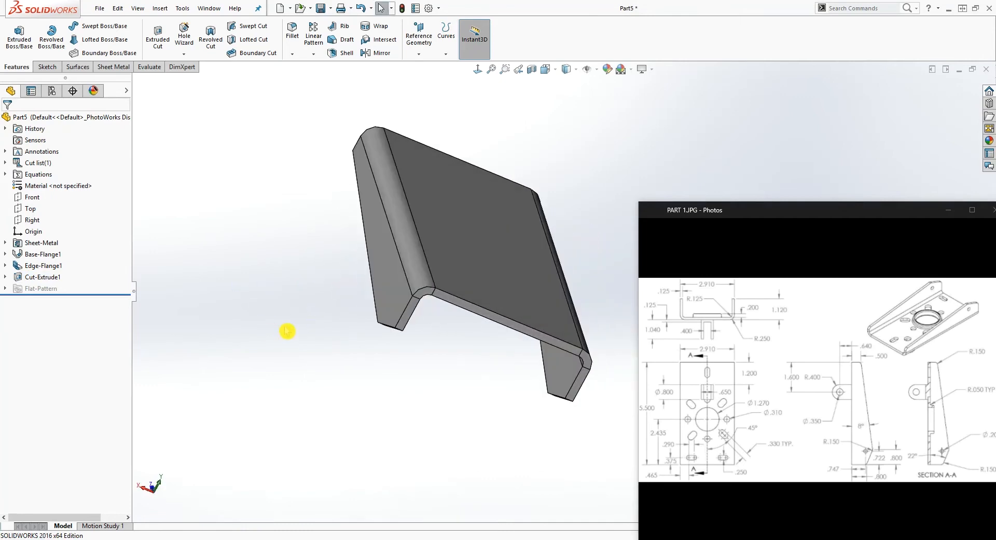
{"action": "middle_click_drag", "start_coordinate": [454, 330], "coordinate": [486, 302]}
{"action": "left_click", "coordinate": [452, 262]}
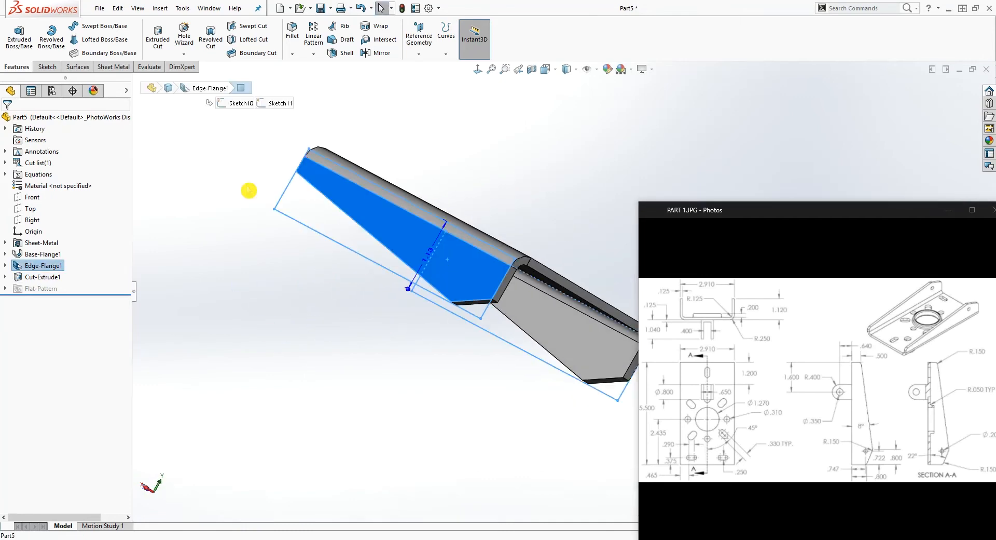
{"action": "left_click", "coordinate": [46, 67]}
{"action": "left_click", "coordinate": [15, 37]}
{"action": "left_click", "coordinate": [478, 69]}
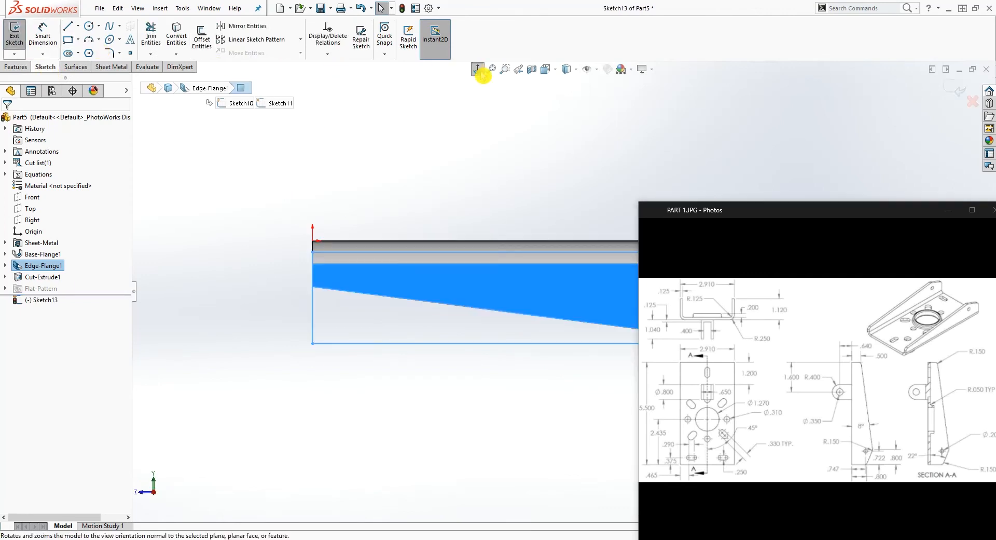
{"action": "scroll", "coordinate": [879, 125], "scroll_direction": "up", "scroll_amount": 1}
{"action": "scroll", "coordinate": [856, 122], "scroll_direction": "down", "scroll_amount": 7}
{"action": "scroll", "coordinate": [482, 296], "scroll_direction": "up", "scroll_amount": 8}
{"action": "scroll", "coordinate": [489, 448], "scroll_direction": "down", "scroll_amount": 5}
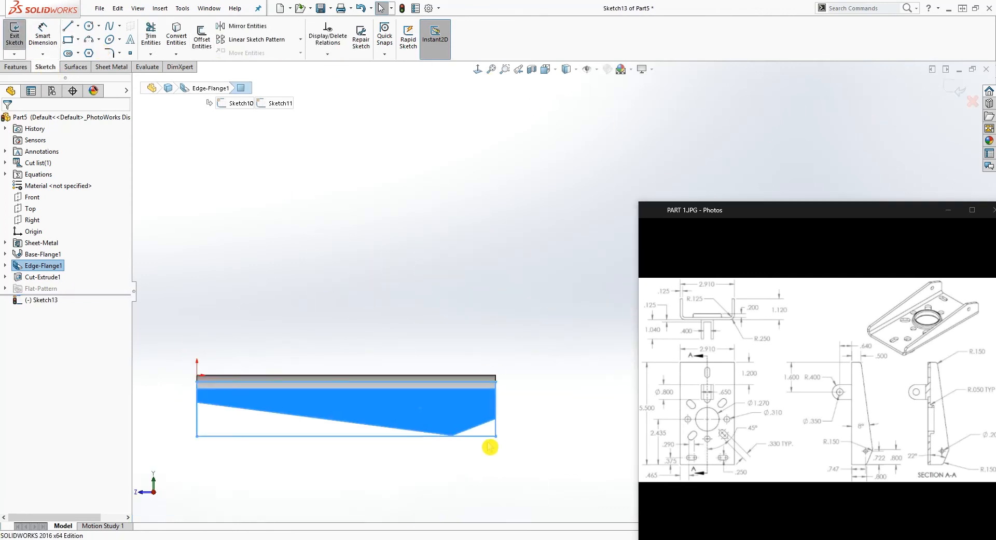
{"action": "scroll", "coordinate": [461, 360], "scroll_direction": "down", "scroll_amount": 2}
{"action": "left_click", "coordinate": [380, 198]}
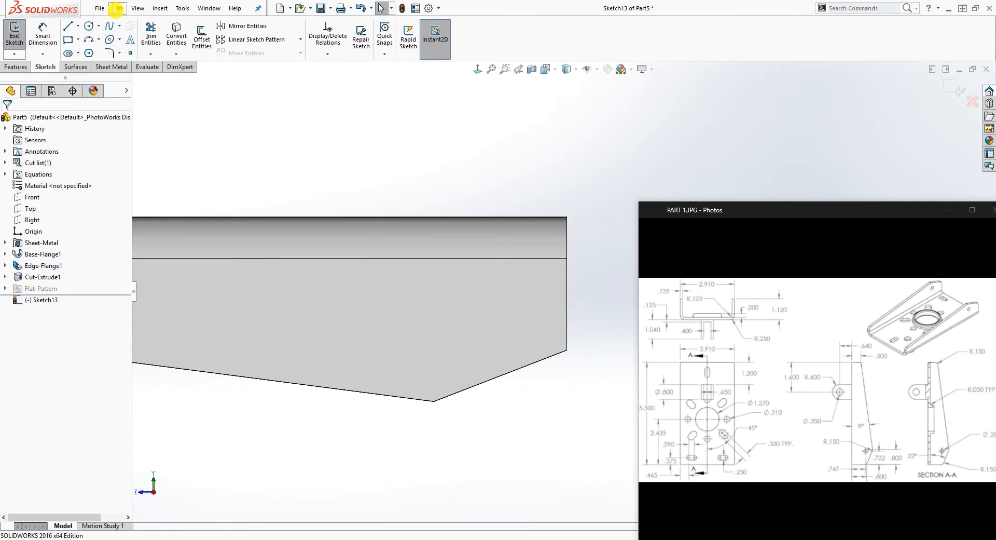
{"action": "left_click", "coordinate": [90, 25]}
{"action": "left_click", "coordinate": [437, 342]}
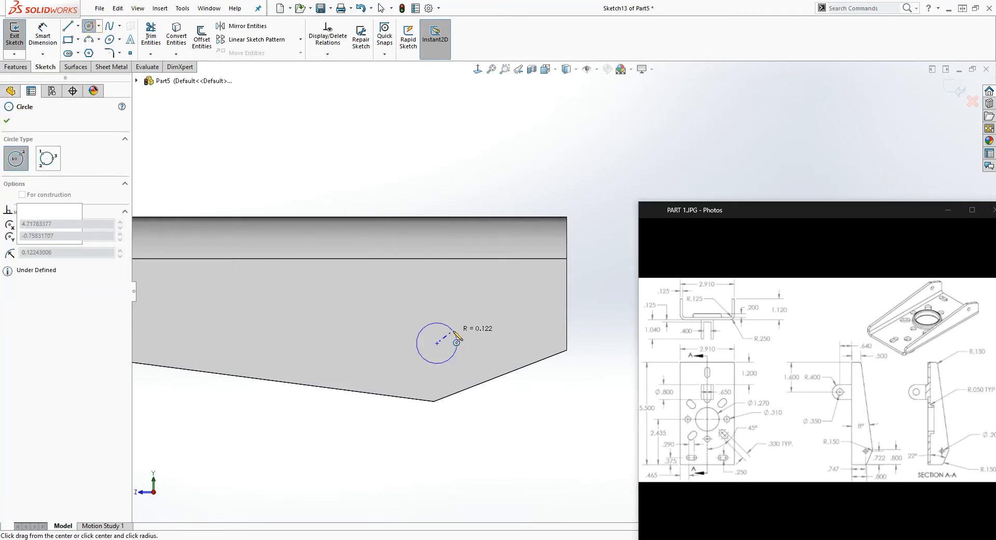
{"action": "left_click", "coordinate": [457, 332]}
{"action": "key", "text": "Escape"}
Dimension the circle's centre 0.747 in from the outer edge of the bend, as given in the PART 1 drawing
{"action": "left_click", "coordinate": [828, 451]}
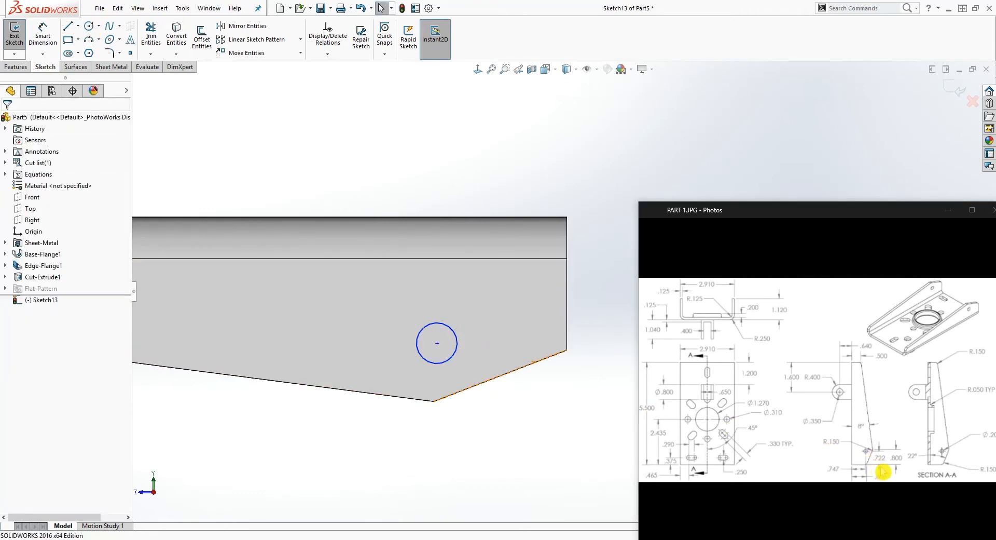
{"action": "right_click_drag", "start_coordinate": [304, 402], "coordinate": [278, 314]}
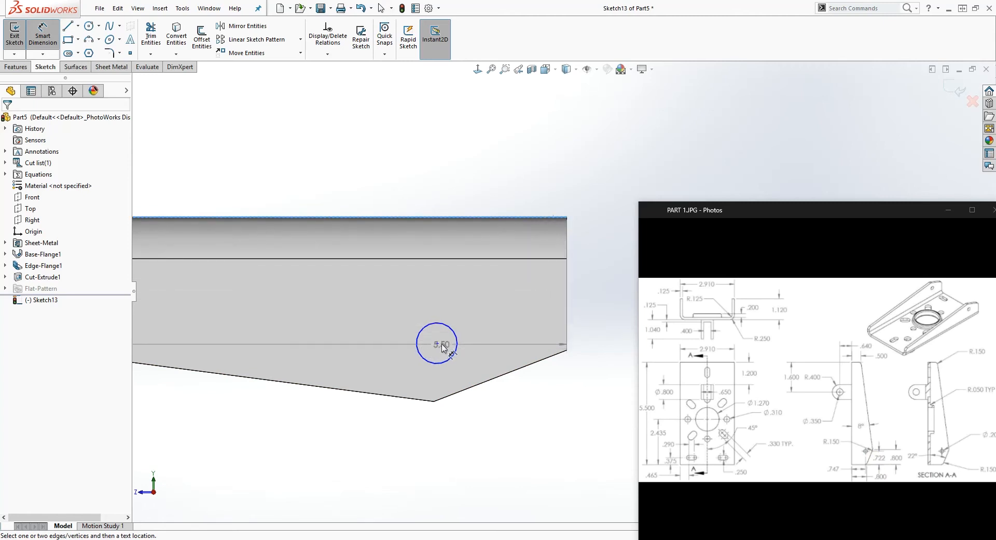
{"action": "left_click", "coordinate": [461, 342]}
{"action": "left_click", "coordinate": [590, 296]}
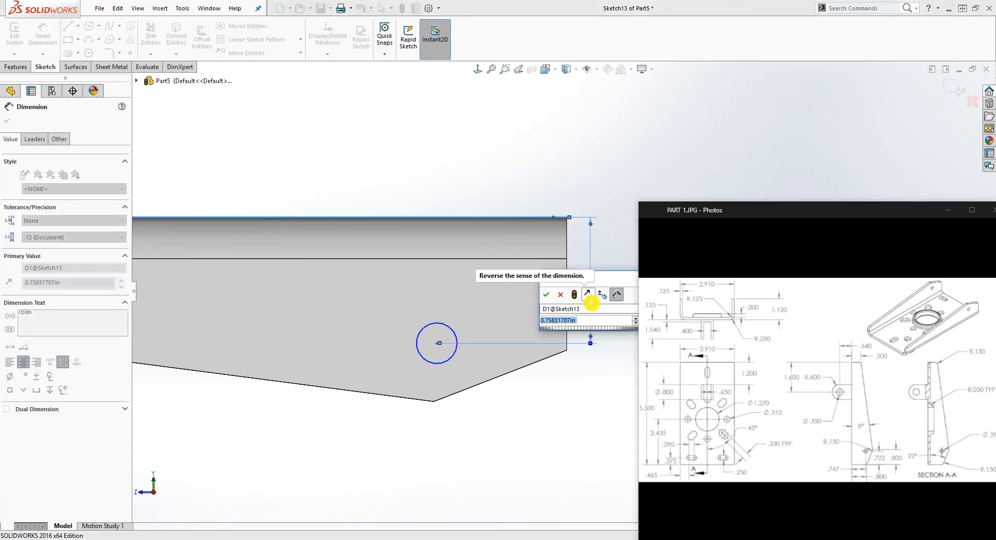
{"action": "type", "text": ".747"}
{"action": "key", "text": "Return"}
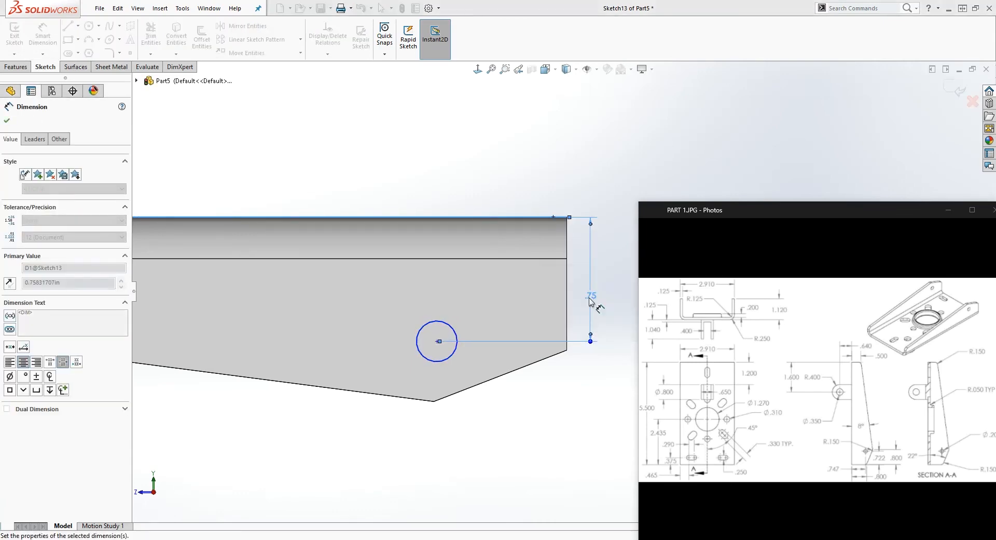
{"action": "left_click", "coordinate": [605, 289]}
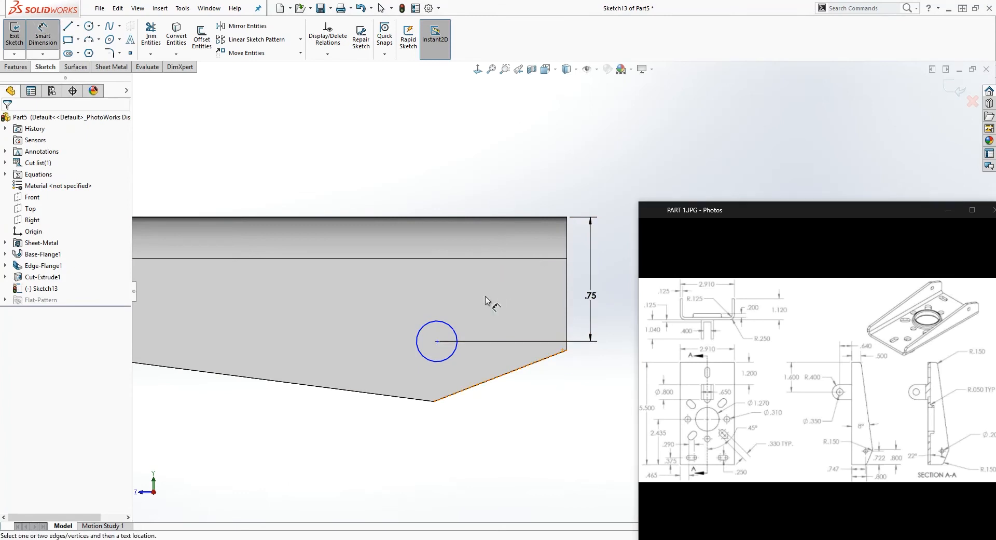
Dimension the circle's centre 0.722 in from the flange's end edge
{"action": "left_click", "coordinate": [437, 342]}
{"action": "left_click", "coordinate": [567, 303]}
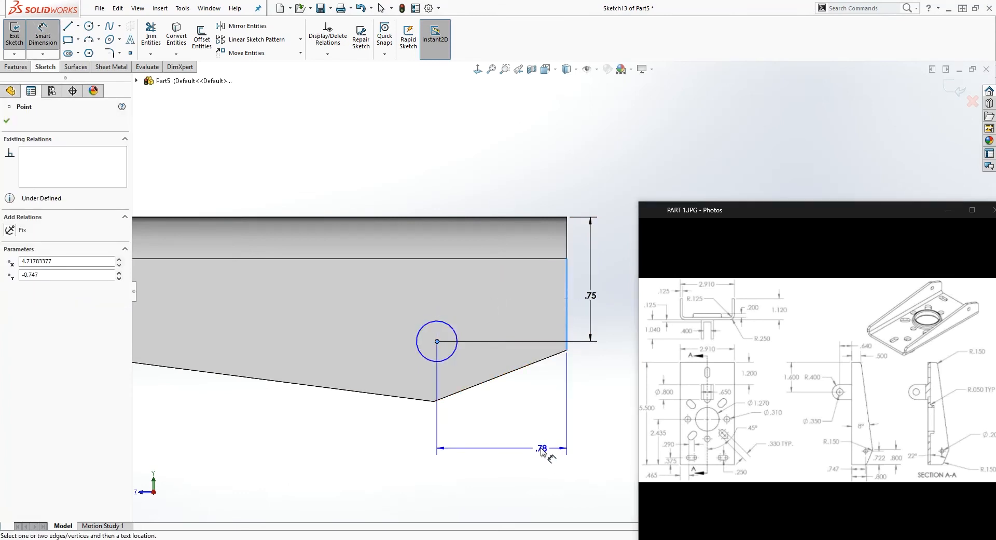
{"action": "left_click", "coordinate": [541, 452]}
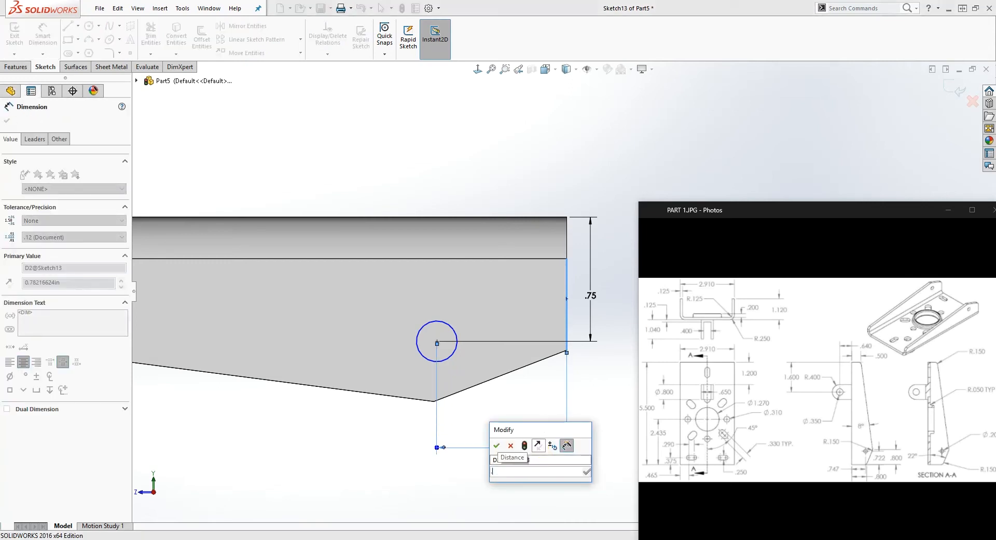
{"action": "type", "text": ".722"}
{"action": "key", "text": "Return"}
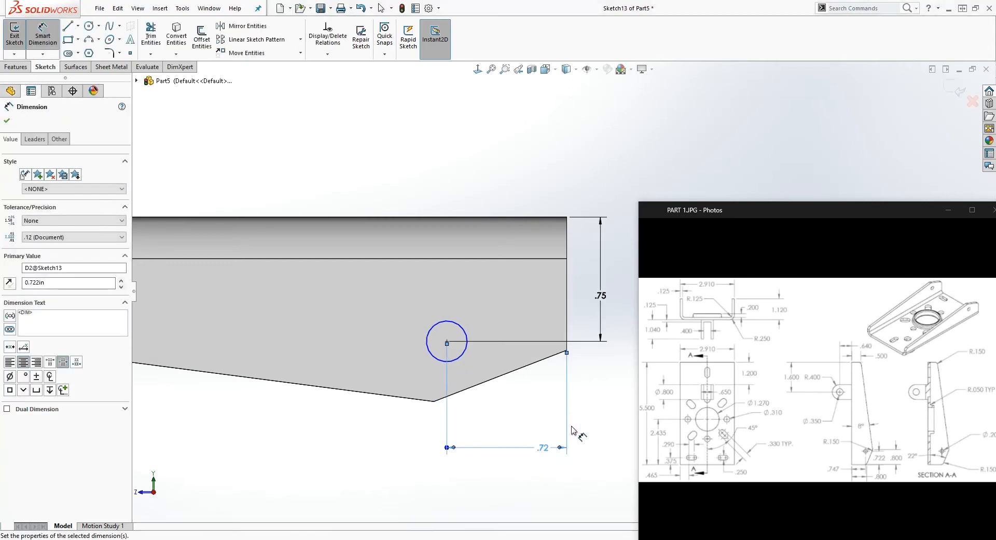
{"action": "key", "text": "Escape"}
{"action": "mouse_move", "coordinate": [480, 407]}
{"action": "middle_mouse_down"}
{"action": "mouse_move", "coordinate": [467, 334]}
{"action": "mouse_move", "coordinate": [479, 343]}
{"action": "middle_mouse_up"}
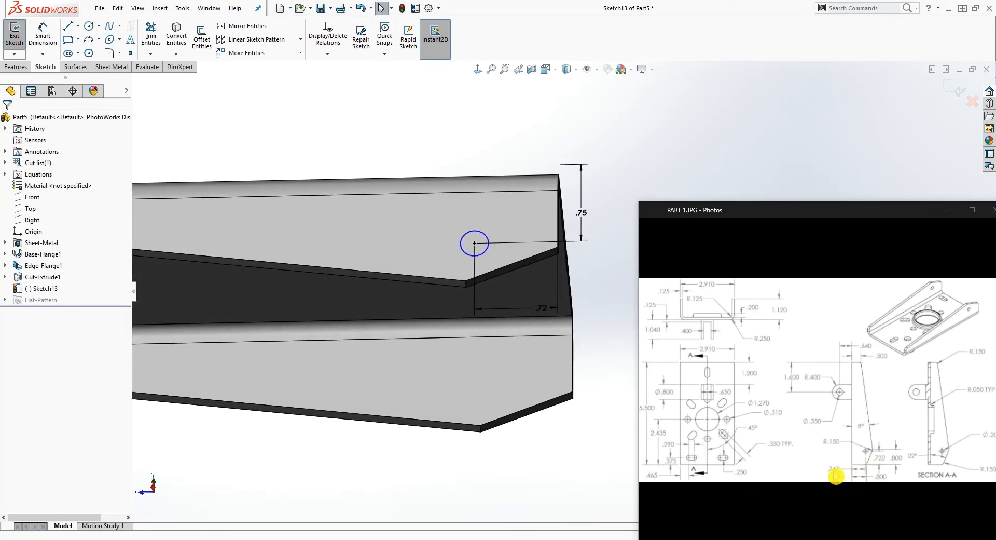
{"action": "middle_click_drag", "start_coordinate": [610, 363], "coordinate": [502, 418]}
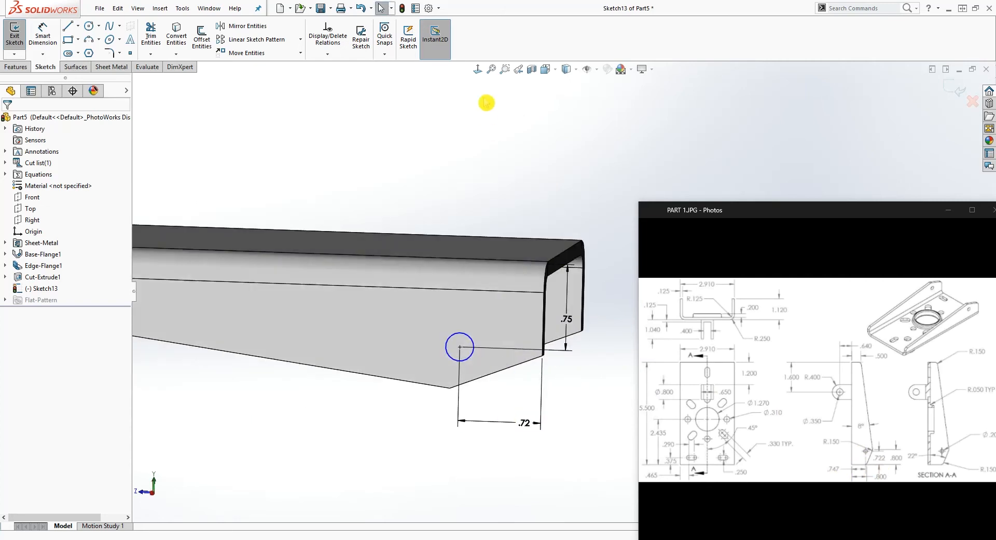
{"action": "left_click", "coordinate": [476, 69]}
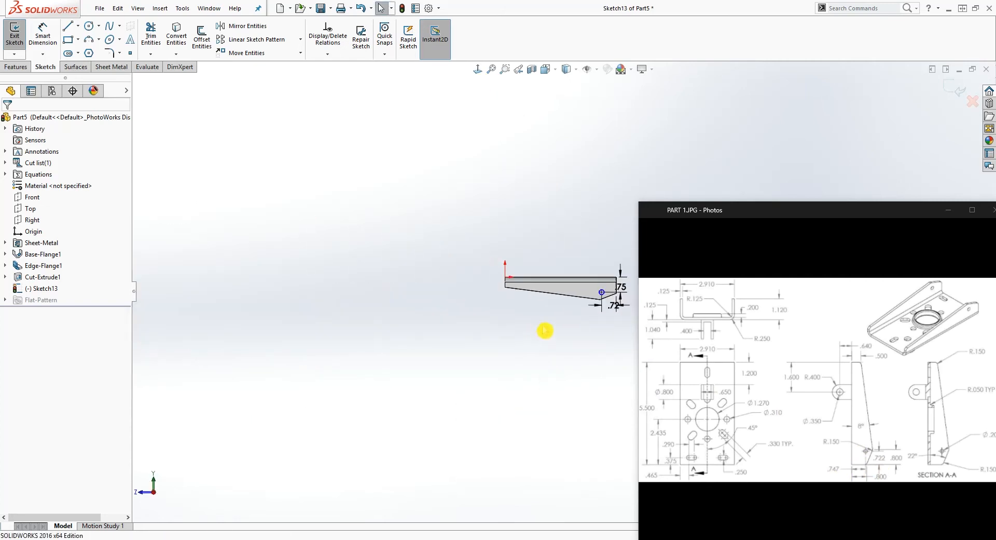
{"action": "scroll", "coordinate": [601, 291], "scroll_direction": "down", "scroll_amount": 5}
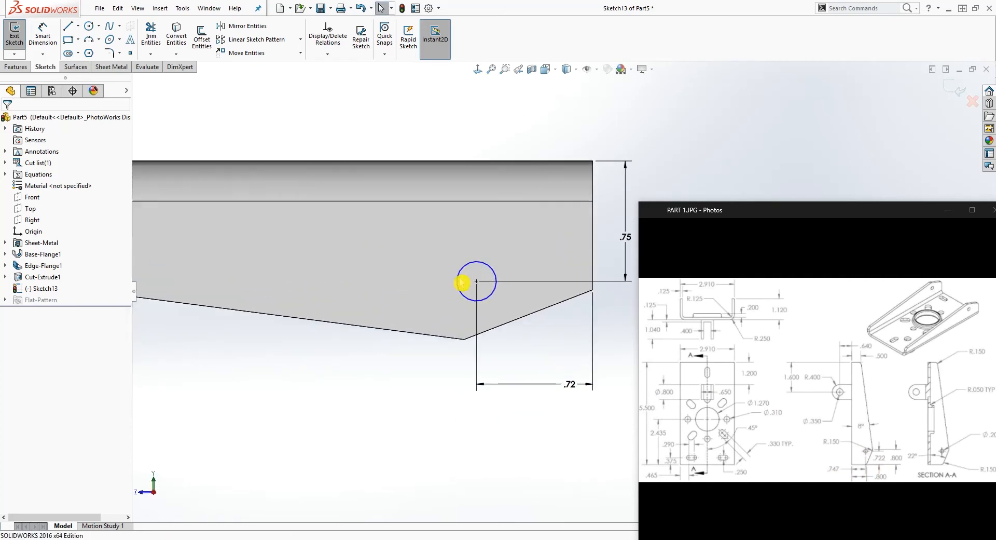
{"action": "scroll", "coordinate": [490, 292], "scroll_direction": "up", "scroll_amount": 1}
{"action": "key", "text": "F1"}
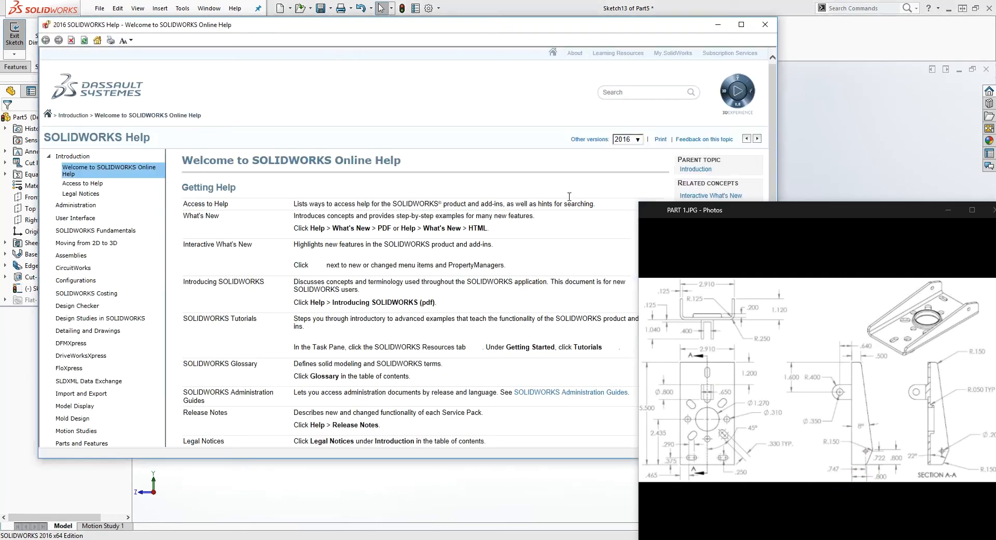
{"action": "left_click", "coordinate": [765, 24]}
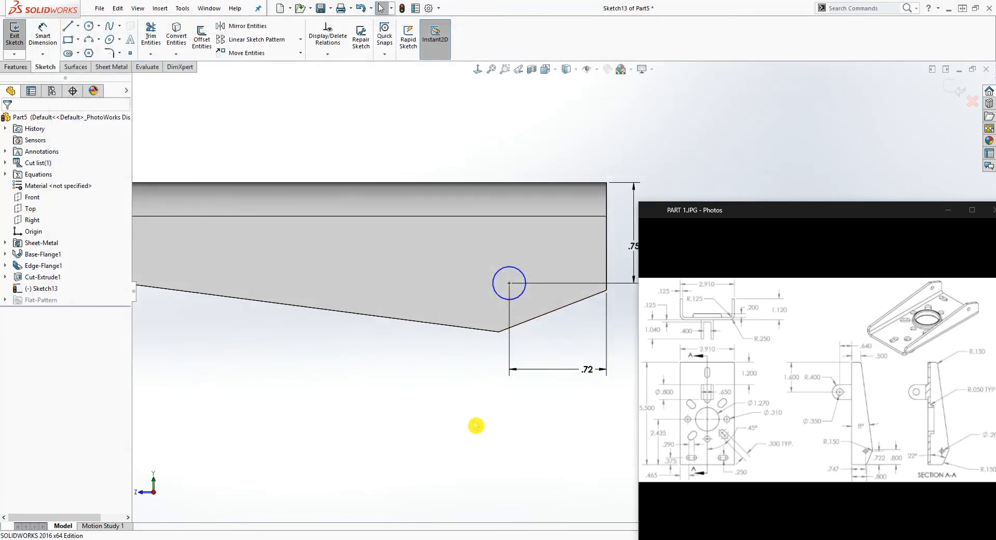
Dimension the circle on the tapered flange with a diameter of 0.2 in
{"action": "right_click_drag", "start_coordinate": [473, 421], "coordinate": [451, 261]}
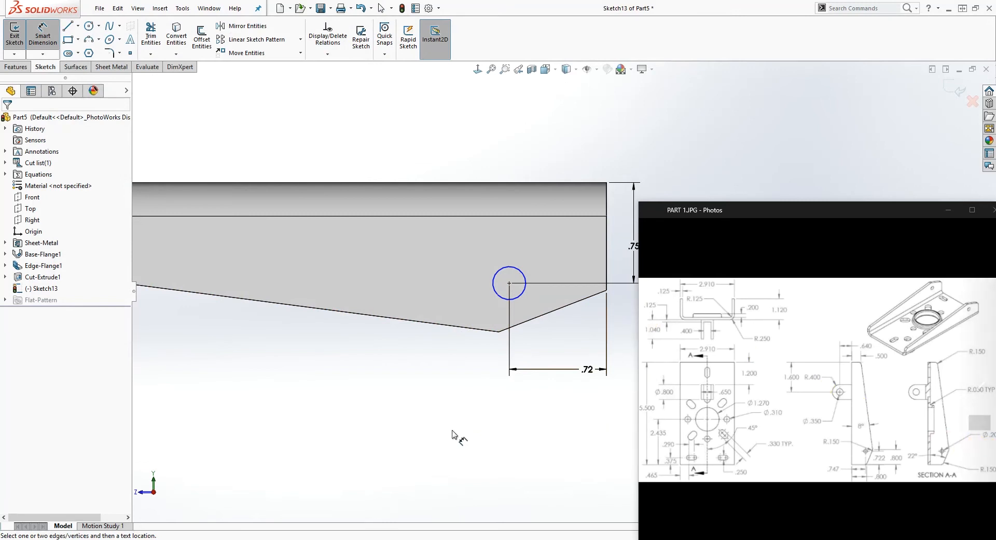
{"action": "key", "text": "Escape"}
{"action": "right_click_drag", "start_coordinate": [486, 380], "coordinate": [474, 276]}
{"action": "left_click", "coordinate": [493, 291]}
{"action": "left_click", "coordinate": [384, 400]}
{"action": "type", "text": "2"}
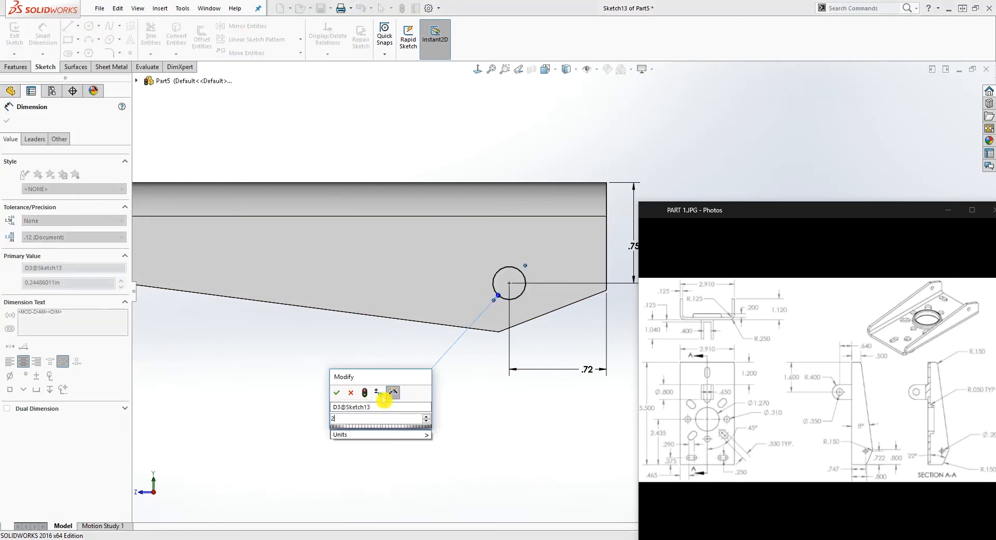
{"action": "key", "text": "Return"}
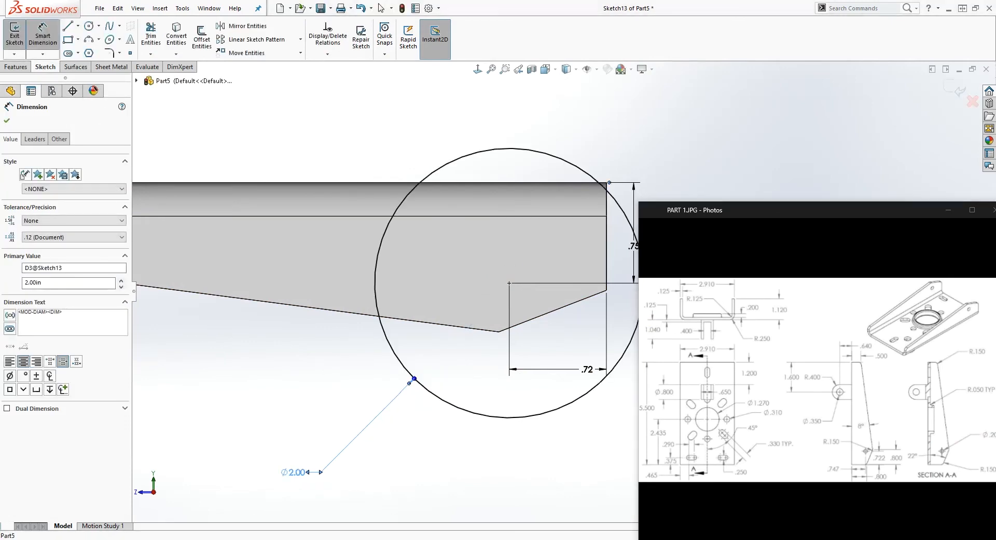
{"action": "left_click", "coordinate": [295, 472]}
{"action": "type", "text": ".2"}
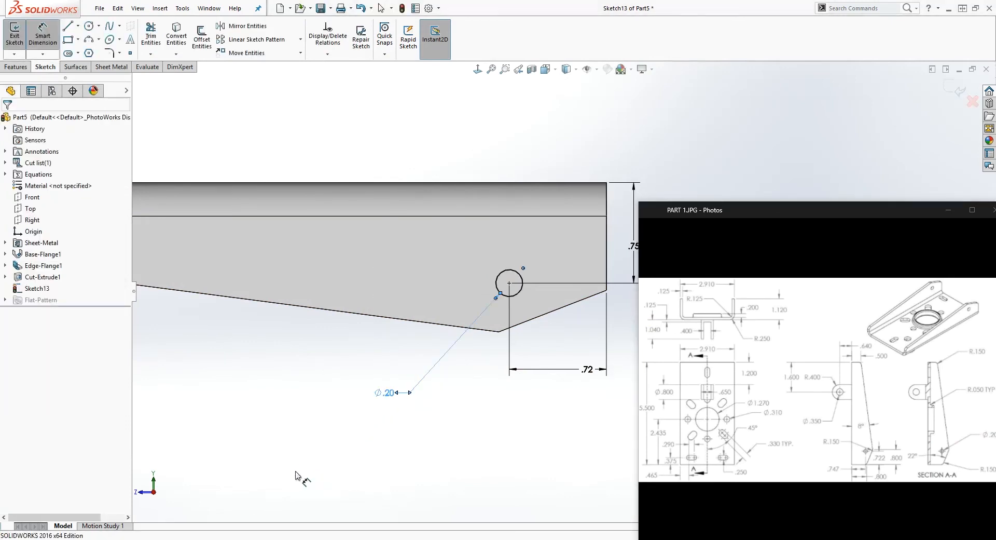
{"action": "left_click", "coordinate": [438, 399]}
Check the document's unit system and decimal settings for length in the document properties
{"action": "scroll", "coordinate": [457, 389], "scroll_direction": "up", "scroll_amount": 4}
{"action": "scroll", "coordinate": [614, 300], "scroll_direction": "down", "scroll_amount": 4}
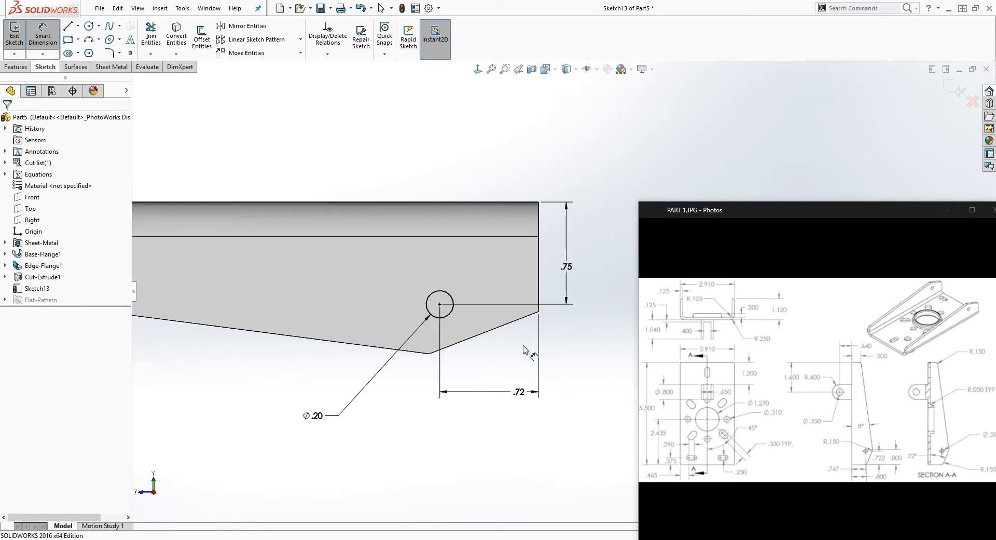
{"action": "left_click", "coordinate": [430, 8]}
{"action": "left_click", "coordinate": [267, 57]}
{"action": "left_click", "coordinate": [209, 146]}
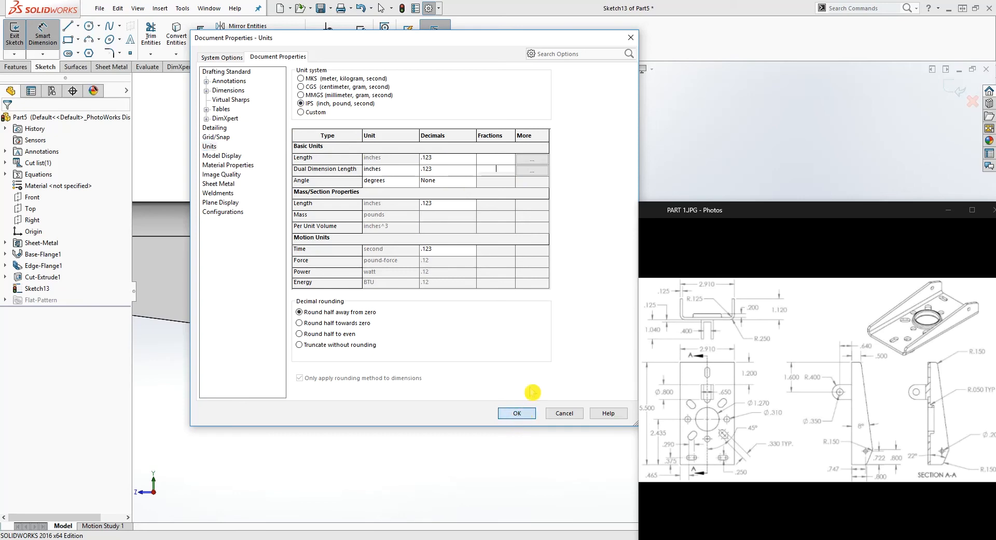
{"action": "left_click", "coordinate": [523, 412]}
{"action": "scroll", "coordinate": [592, 275], "scroll_direction": "down", "scroll_amount": 1}
{"action": "key", "text": "F1"}
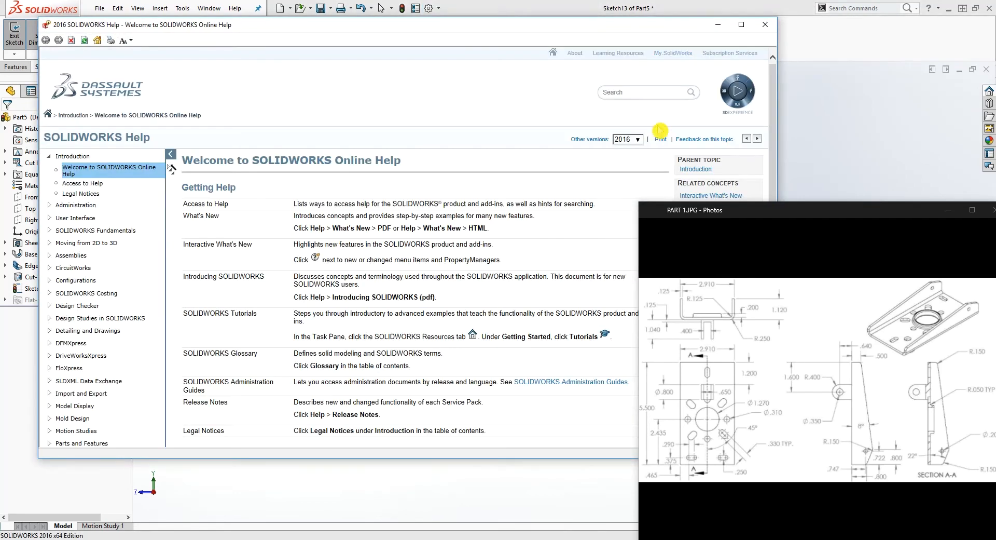
{"action": "left_click", "coordinate": [769, 26]}
{"action": "left_click", "coordinate": [550, 275]}
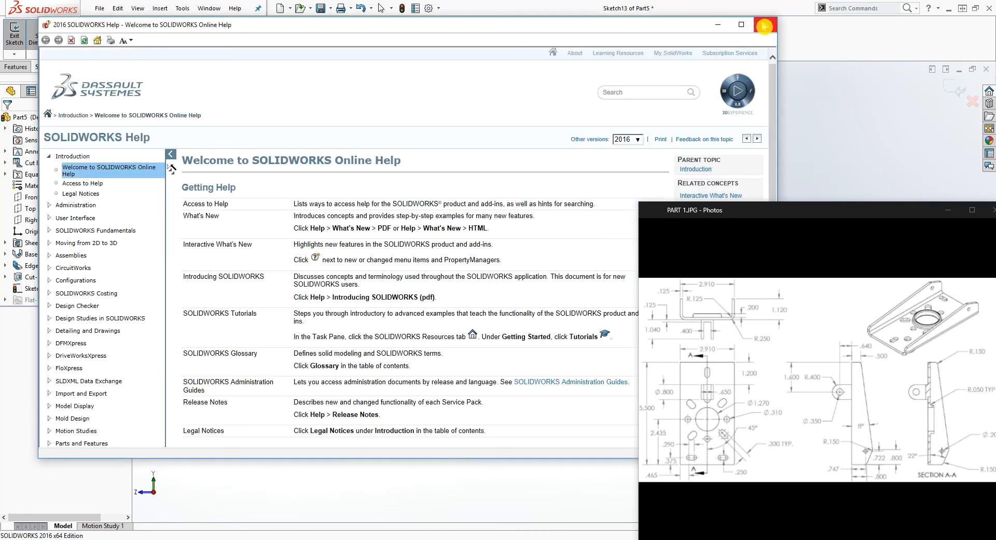
{"action": "left_click", "coordinate": [765, 24]}
{"action": "key", "text": "Return"}
{"action": "scroll", "coordinate": [561, 298], "scroll_direction": "up", "scroll_amount": 3}
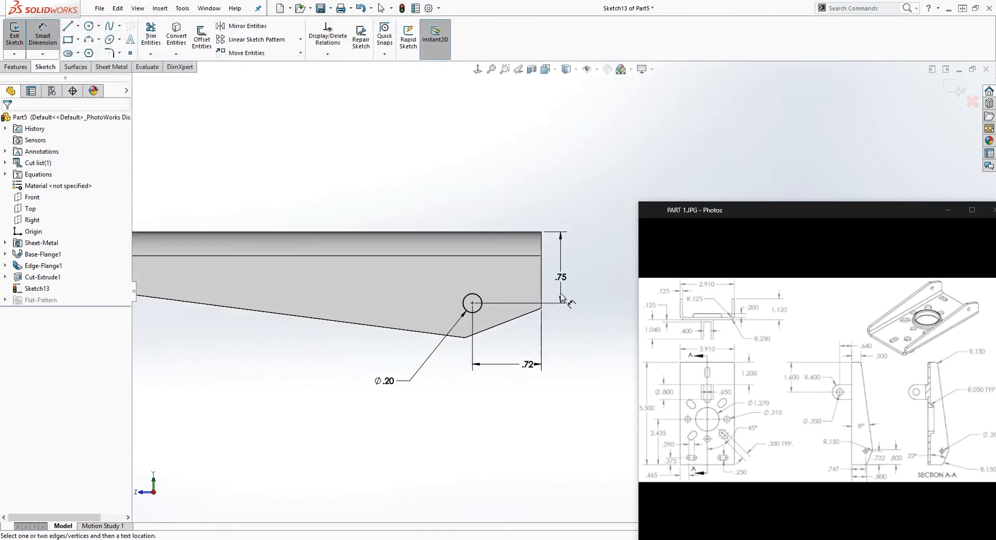
{"action": "key", "text": "Escape"}
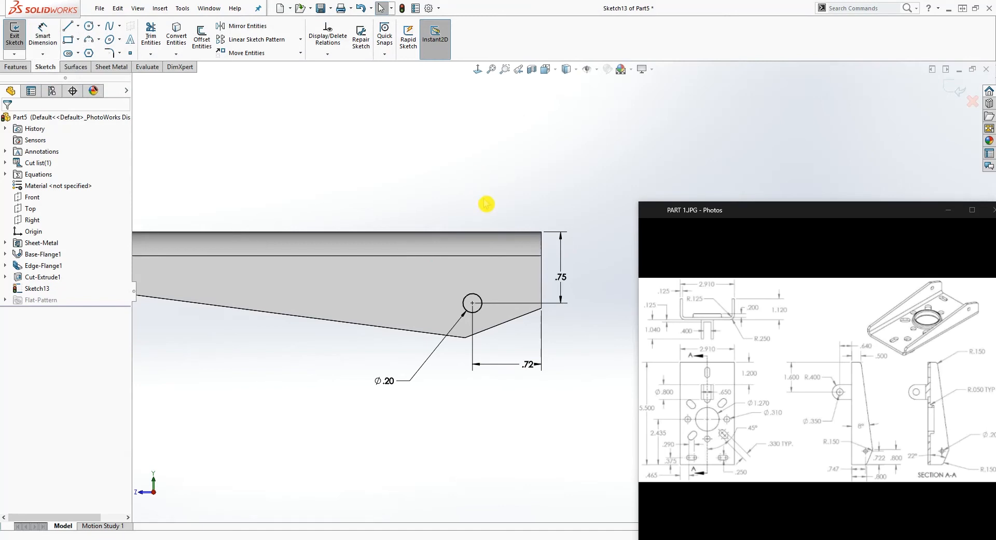
Cut the 0.2 in circle Through All with an Extruded Cut to make holes in both side flanges
{"action": "scroll", "coordinate": [529, 285], "scroll_direction": "down", "scroll_amount": 1}
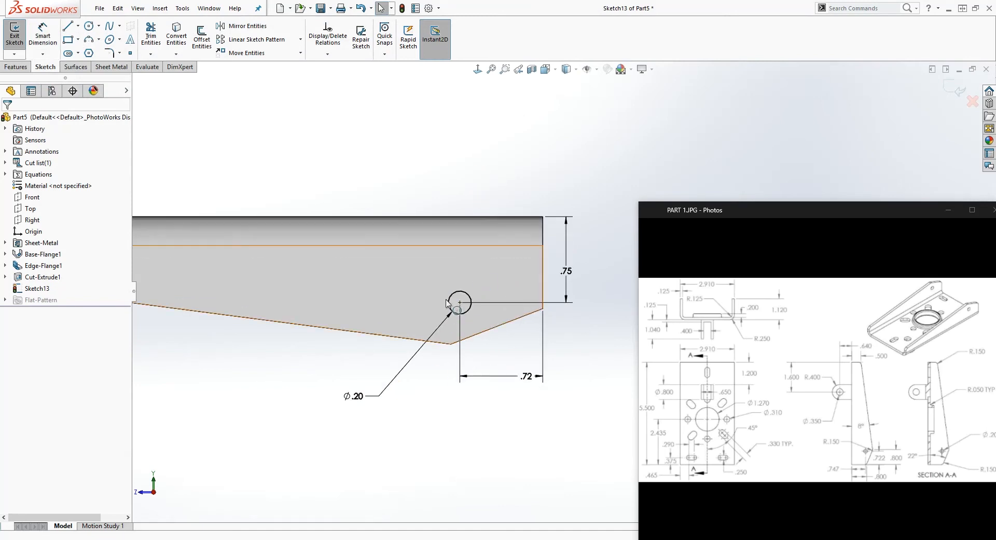
{"action": "left_click", "coordinate": [488, 340]}
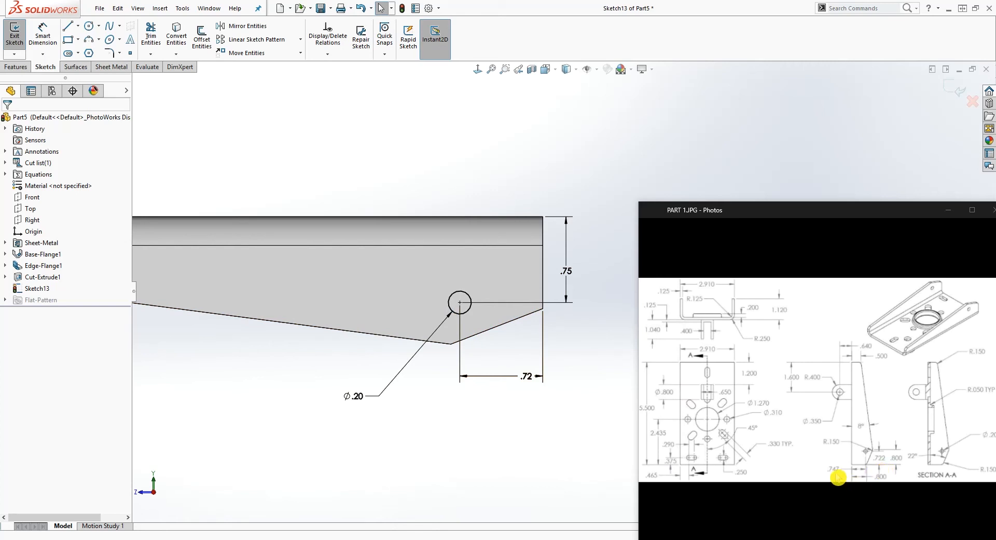
{"action": "left_click", "coordinate": [16, 66]}
{"action": "left_click", "coordinate": [158, 36]}
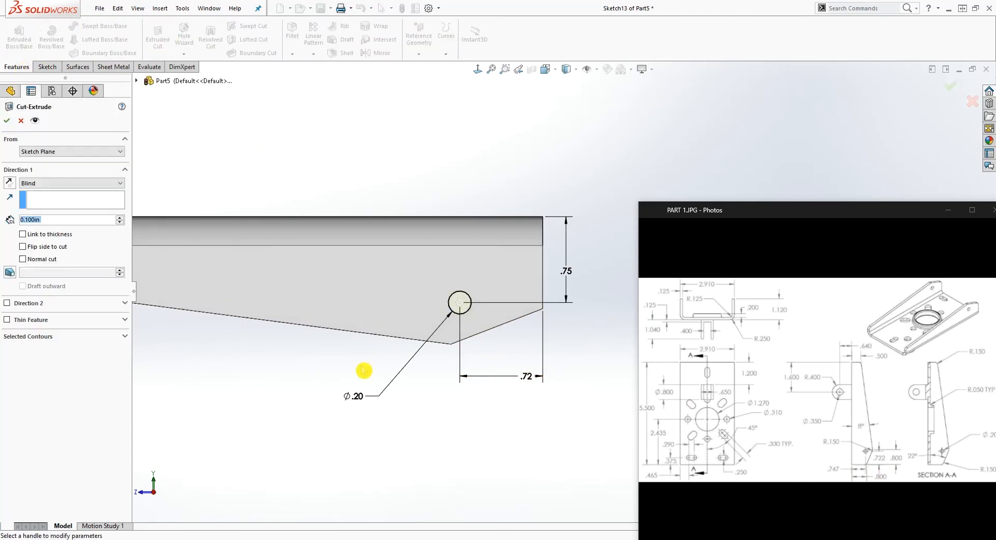
{"action": "left_click", "coordinate": [62, 183]}
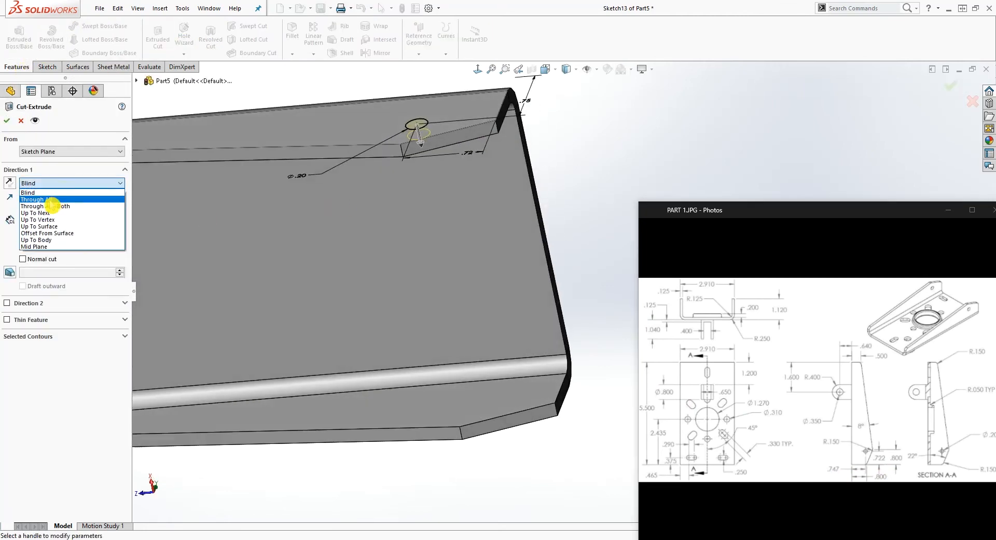
{"action": "left_click", "coordinate": [51, 196]}
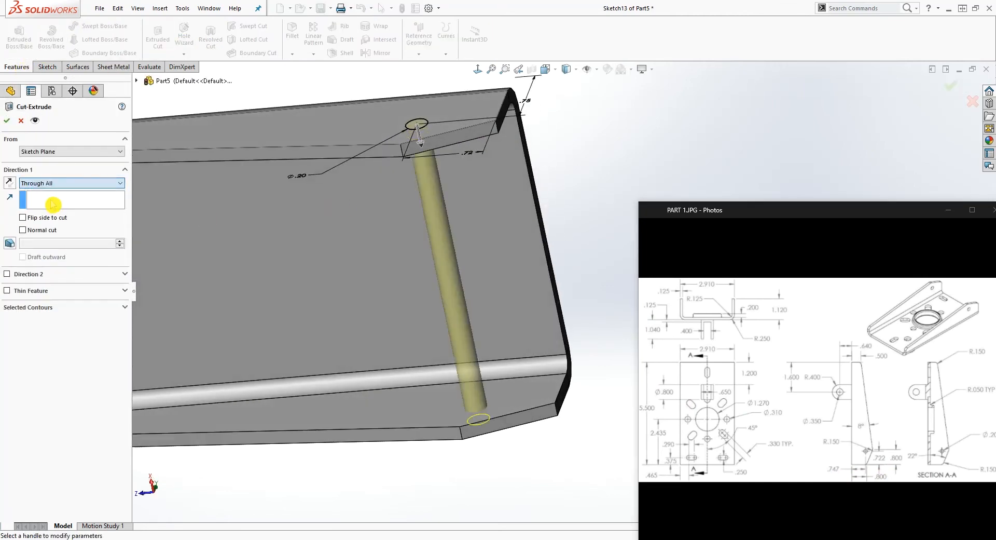
{"action": "left_click", "coordinate": [9, 125]}
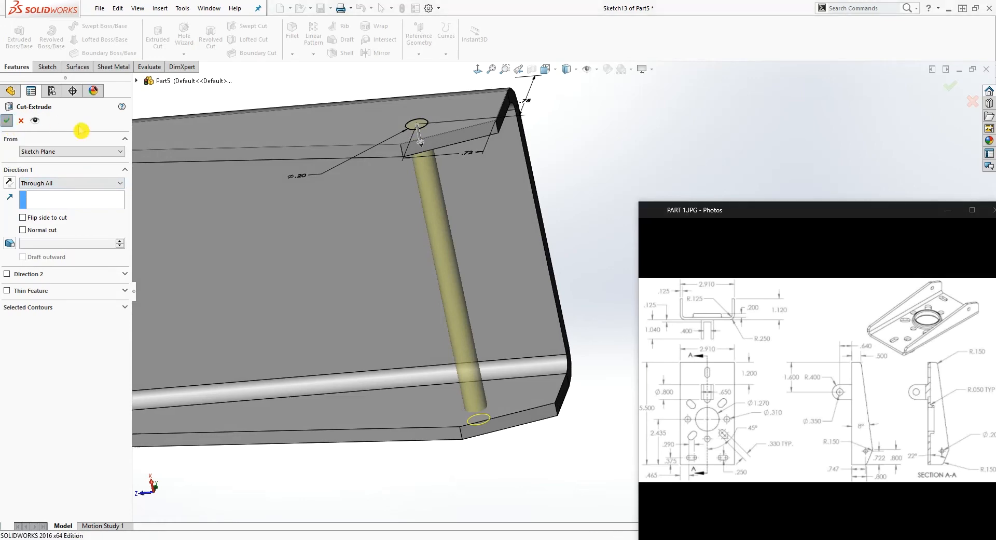
Start a sketch on the flat outer face of the bracket's base and view it face-on
{"action": "middle_click_drag", "start_coordinate": [301, 174], "coordinate": [312, 288]}
{"action": "scroll", "coordinate": [387, 265], "scroll_direction": "up", "scroll_amount": 4}
{"action": "mouse_move", "coordinate": [419, 265]}
{"action": "middle_mouse_down"}
{"action": "mouse_move", "coordinate": [376, 266]}
{"action": "mouse_move", "coordinate": [446, 335]}
{"action": "middle_mouse_up"}
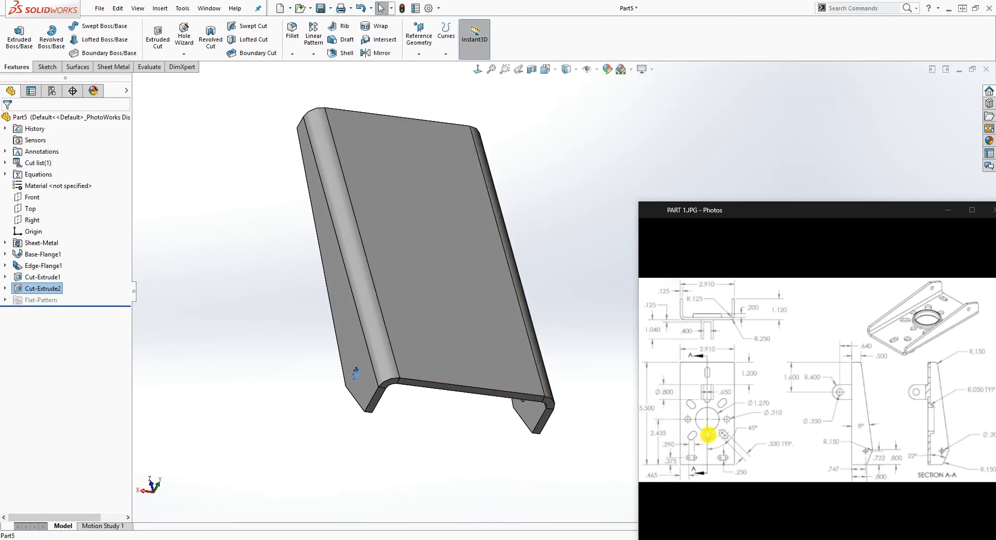
{"action": "middle_click_drag", "start_coordinate": [365, 242], "coordinate": [425, 219]}
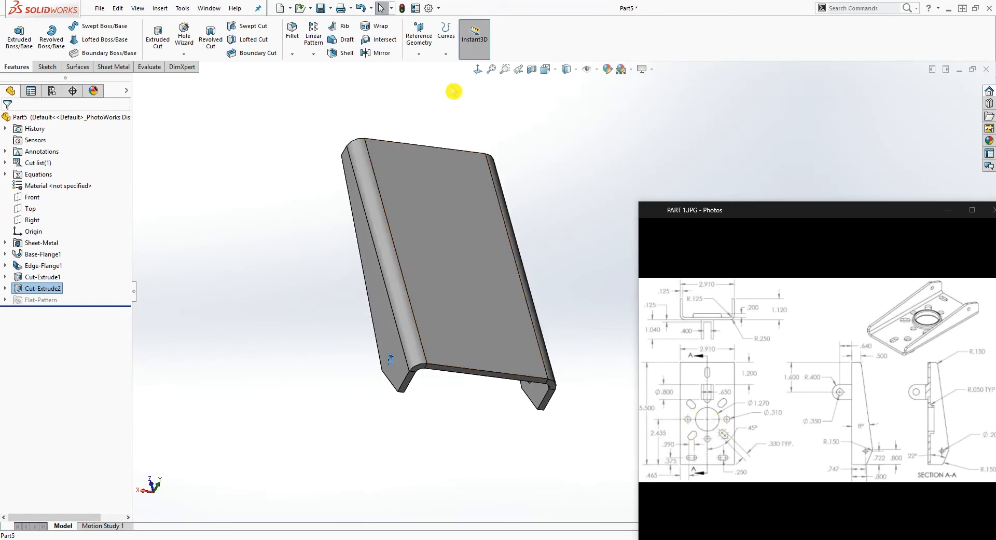
{"action": "left_click", "coordinate": [434, 282]}
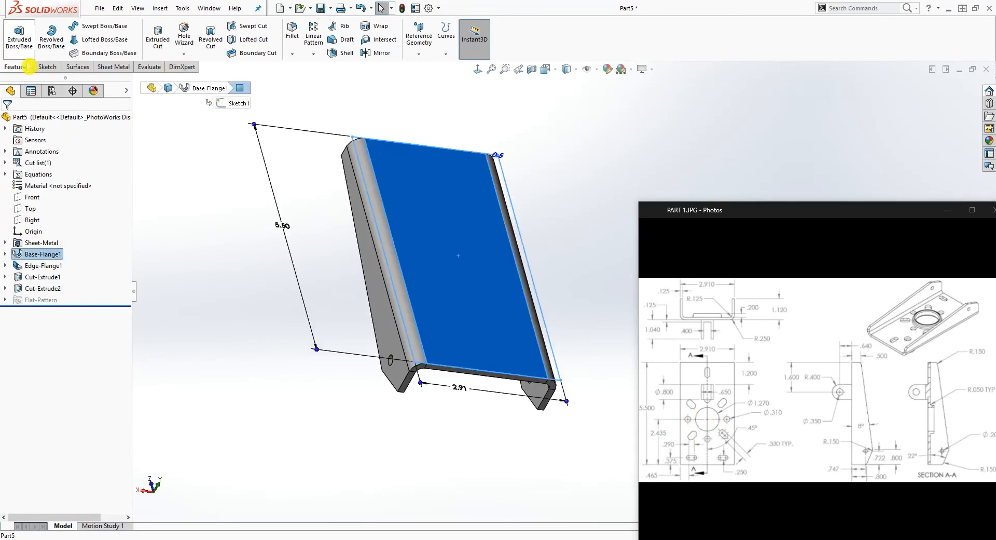
{"action": "left_click", "coordinate": [48, 67]}
{"action": "left_click", "coordinate": [16, 33]}
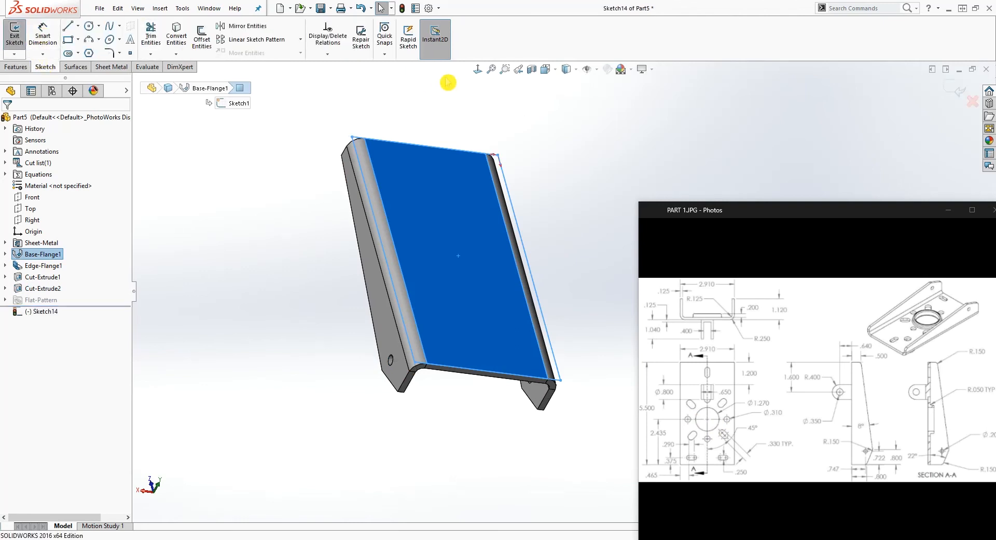
{"action": "left_click", "coordinate": [477, 69]}
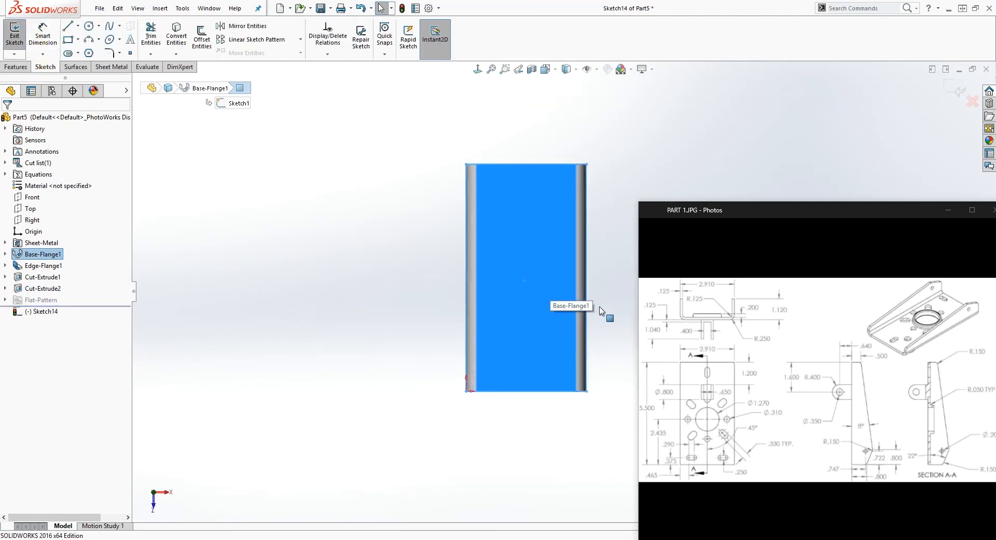
{"action": "scroll", "coordinate": [593, 311], "scroll_direction": "down", "scroll_amount": 2}
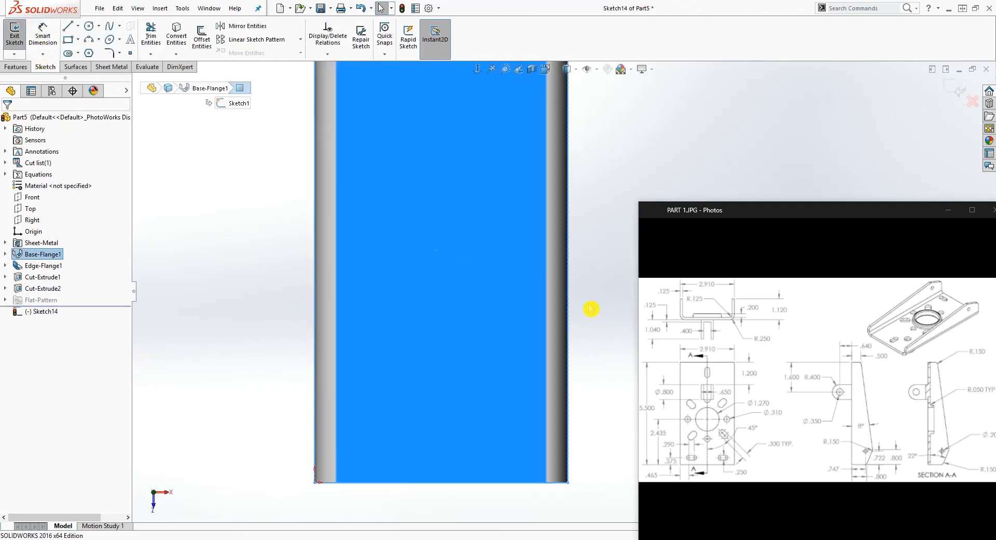
Draw a circle centred across the base's width, its centre about 1.68 in from the end edge at the origin
{"action": "left_click", "coordinate": [92, 27]}
{"action": "left_click_drag", "start_coordinate": [441, 336], "coordinate": [497, 308]}
{"action": "key", "text": "Escape"}
{"action": "scroll", "coordinate": [493, 351], "scroll_direction": "up", "scroll_amount": 2}
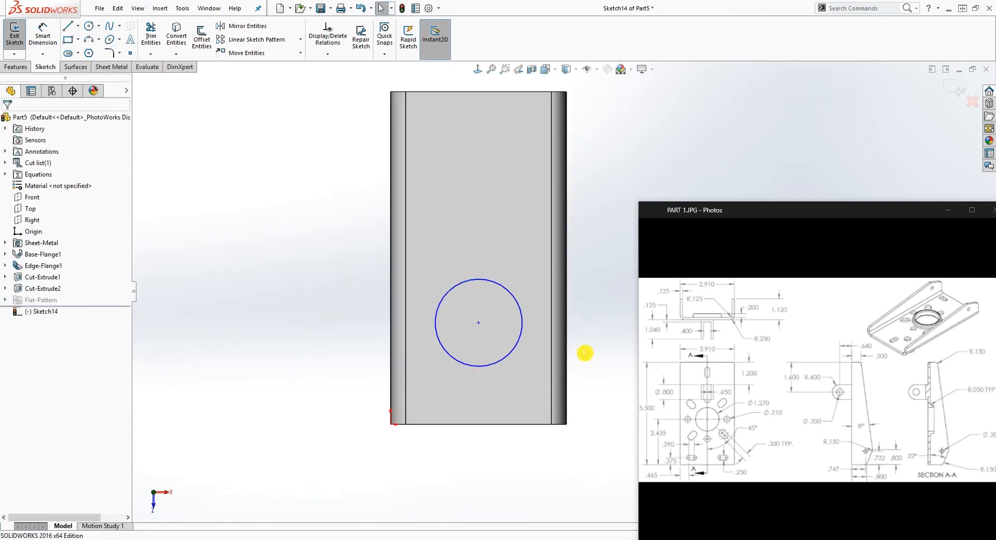
Draw a line from the midpoint of the base's end edge to the circle's centre and make it construction geometry
{"action": "key", "text": "l"}
{"action": "left_click", "coordinate": [477, 423]}
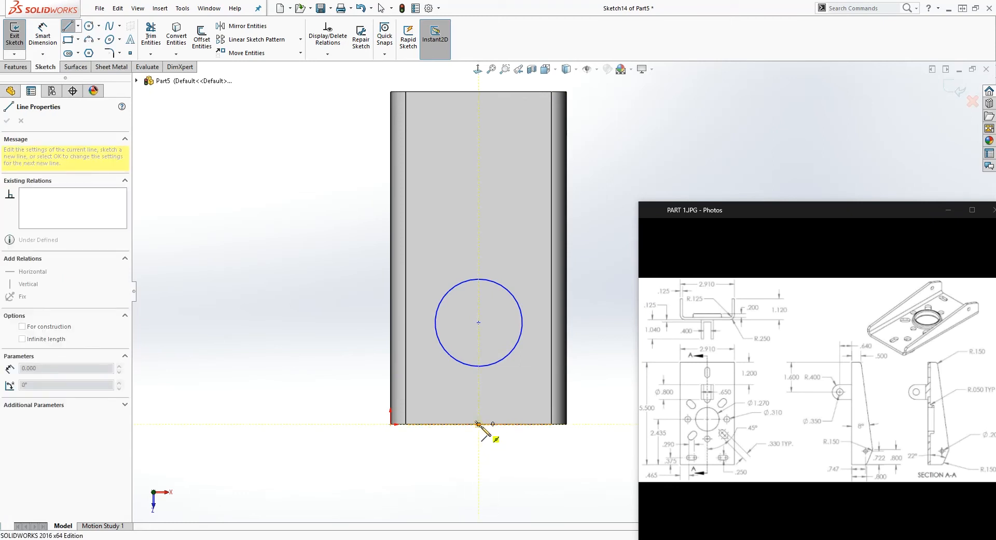
{"action": "left_click", "coordinate": [479, 322]}
{"action": "key", "text": "Escape"}
{"action": "left_click", "coordinate": [479, 388]}
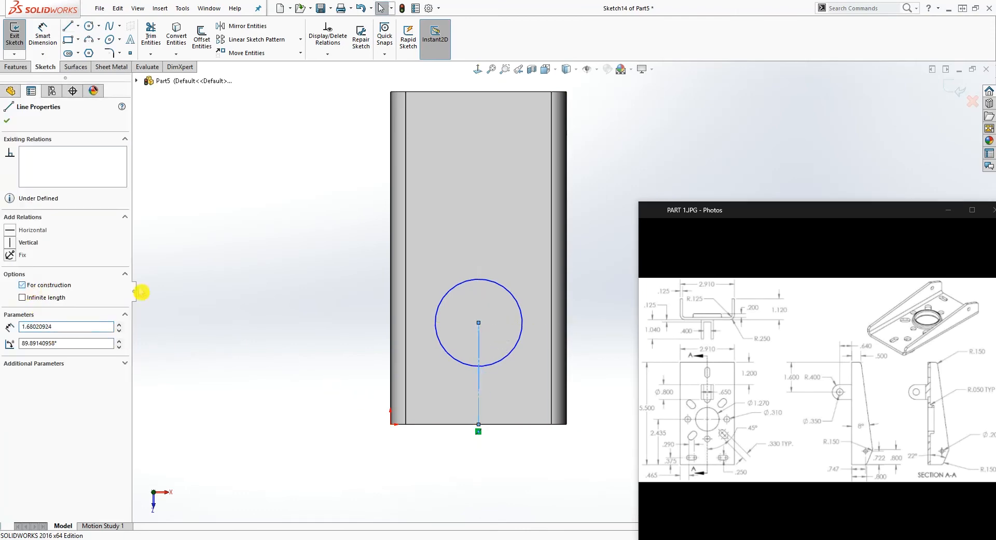
{"action": "left_click", "coordinate": [218, 293]}
{"action": "scroll", "coordinate": [564, 293], "scroll_direction": "up", "scroll_amount": 1}
{"action": "scroll", "coordinate": [579, 377], "scroll_direction": "down", "scroll_amount": 2}
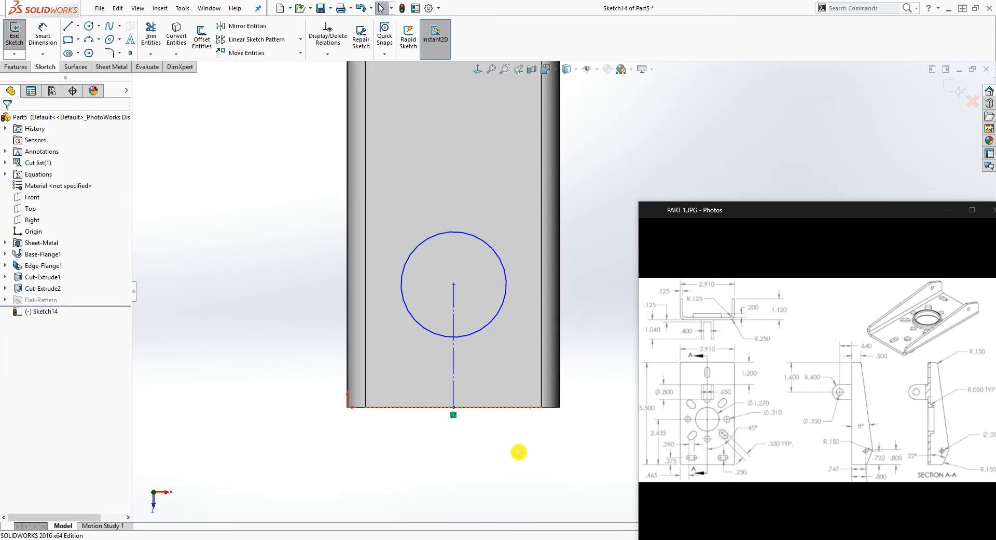
Dimension the circle's centre 2.435 in from the base's end edge at the origin
{"action": "right_click_drag", "start_coordinate": [494, 461], "coordinate": [487, 405]}
{"action": "left_click", "coordinate": [453, 285]}
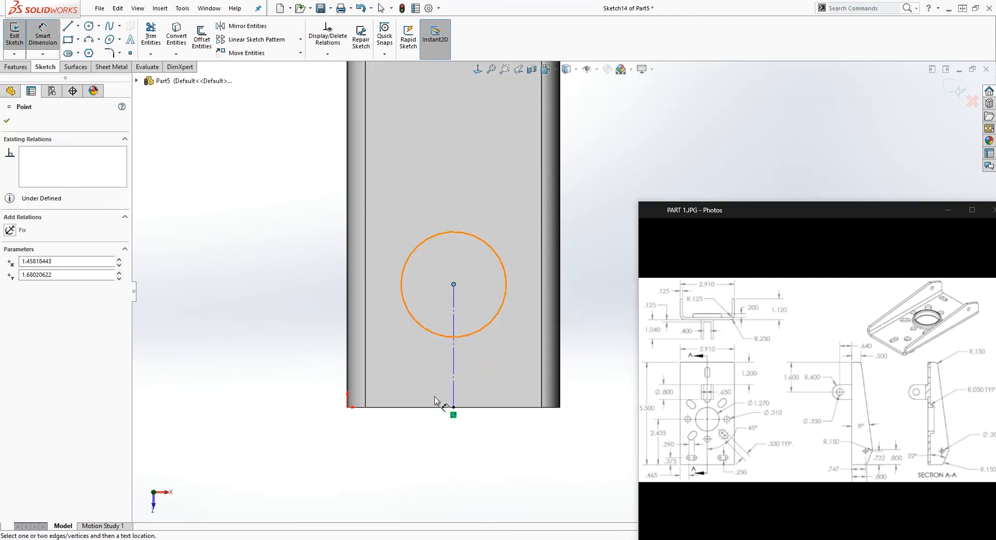
{"action": "left_click", "coordinate": [439, 406]}
{"action": "left_click", "coordinate": [259, 332]}
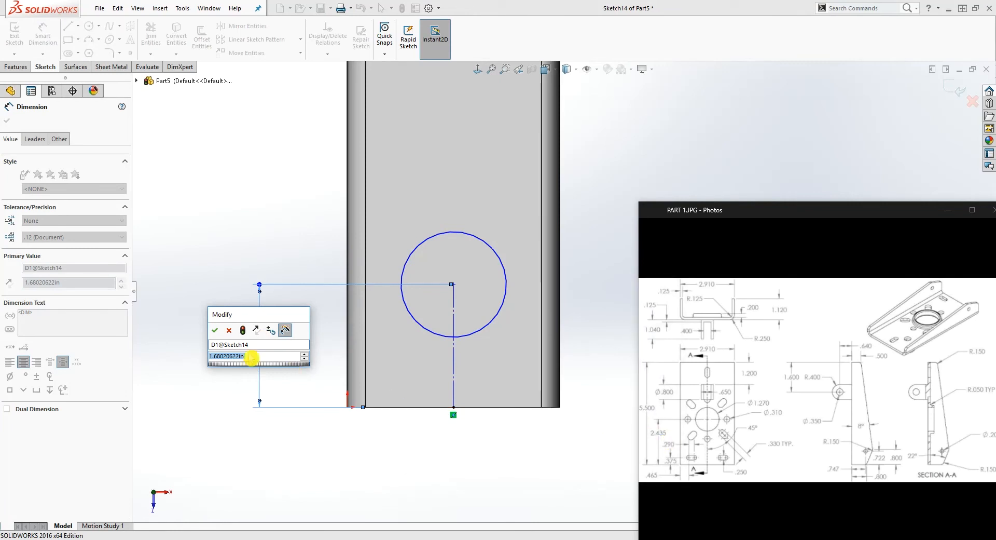
{"action": "type", "text": "2."}
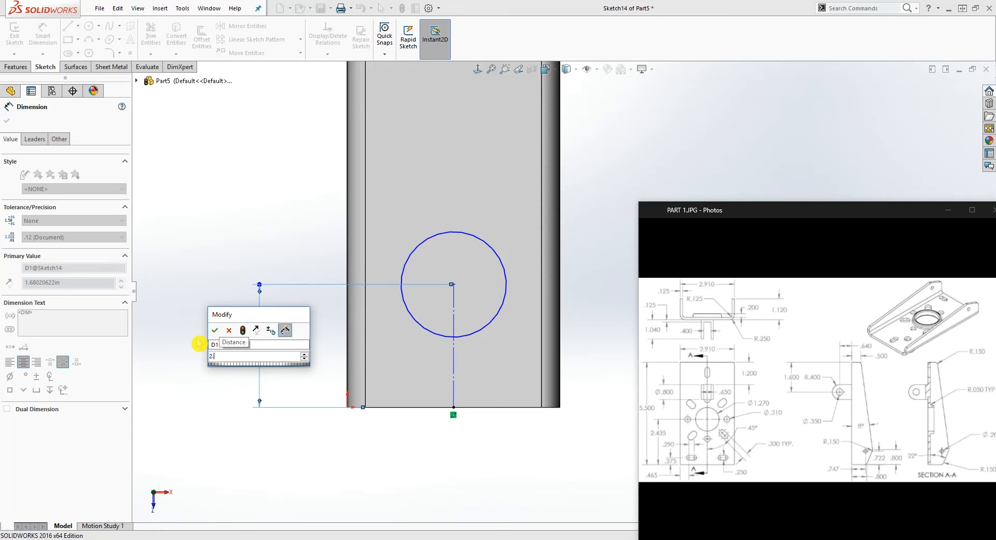
{"action": "type", "text": "435"}
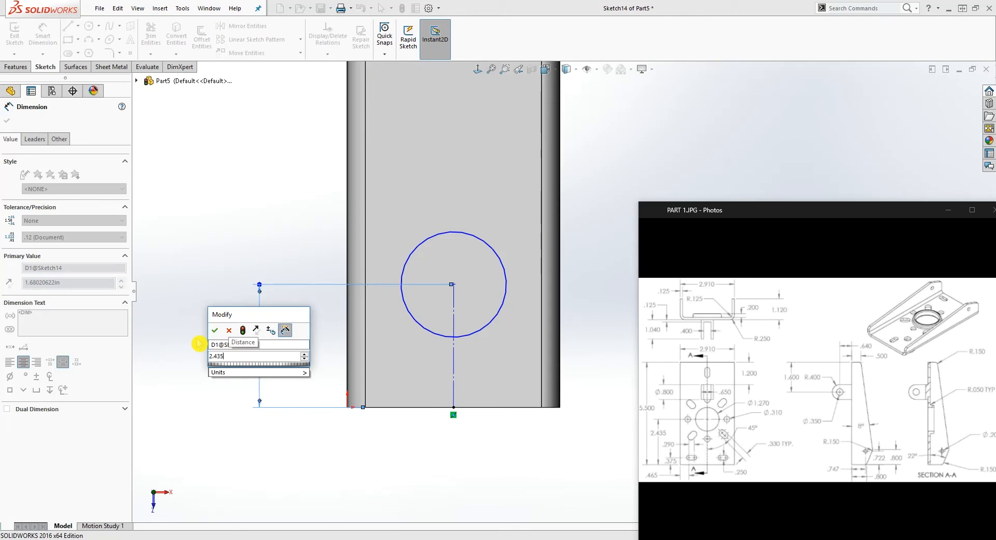
{"action": "key", "text": "Return"}
{"action": "mouse_move", "coordinate": [451, 284]}
{"action": "middle_mouse_down"}
{"action": "mouse_move", "coordinate": [467, 318]}
{"action": "mouse_move", "coordinate": [501, 243]}
{"action": "middle_mouse_up"}
{"action": "mouse_move", "coordinate": [507, 273]}
{"action": "middle_mouse_down"}
{"action": "mouse_move", "coordinate": [517, 293]}
{"action": "mouse_move", "coordinate": [500, 277]}
{"action": "middle_mouse_up"}
{"action": "key", "text": "Escape"}
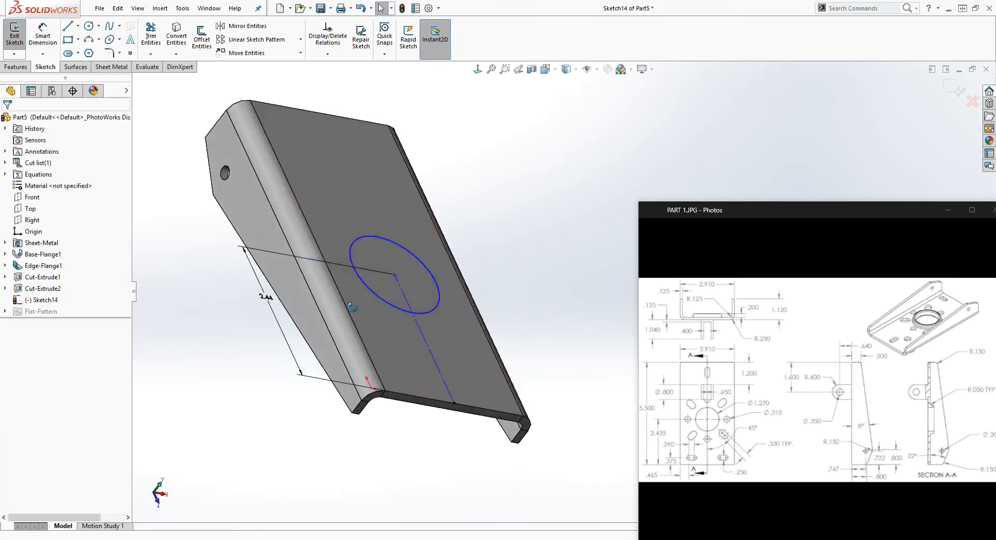
Delete the dimension between the circle's centre and the end edge at the origin
{"action": "middle_click_drag", "start_coordinate": [352, 306], "coordinate": [339, 323]}
{"action": "left_click", "coordinate": [215, 269]}
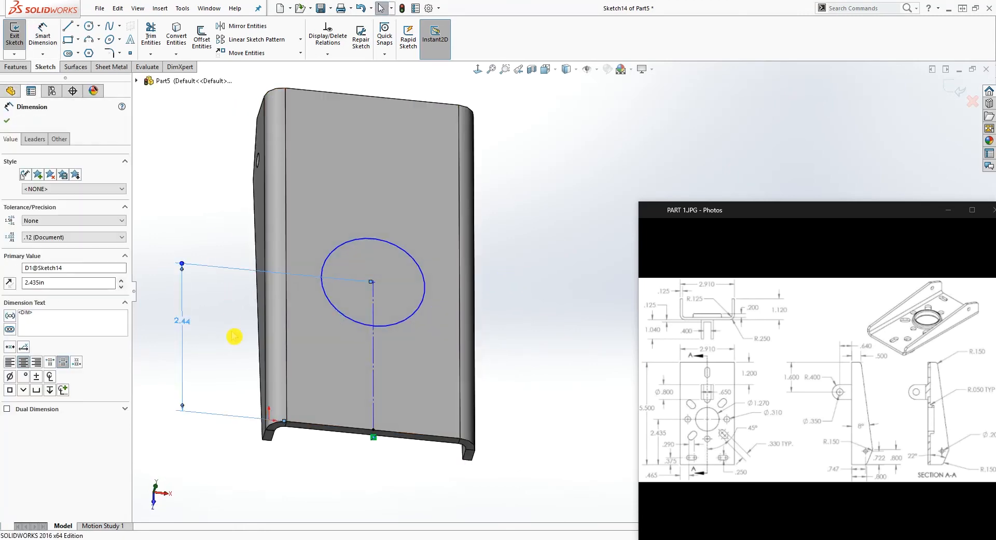
{"action": "key", "text": "Delete"}
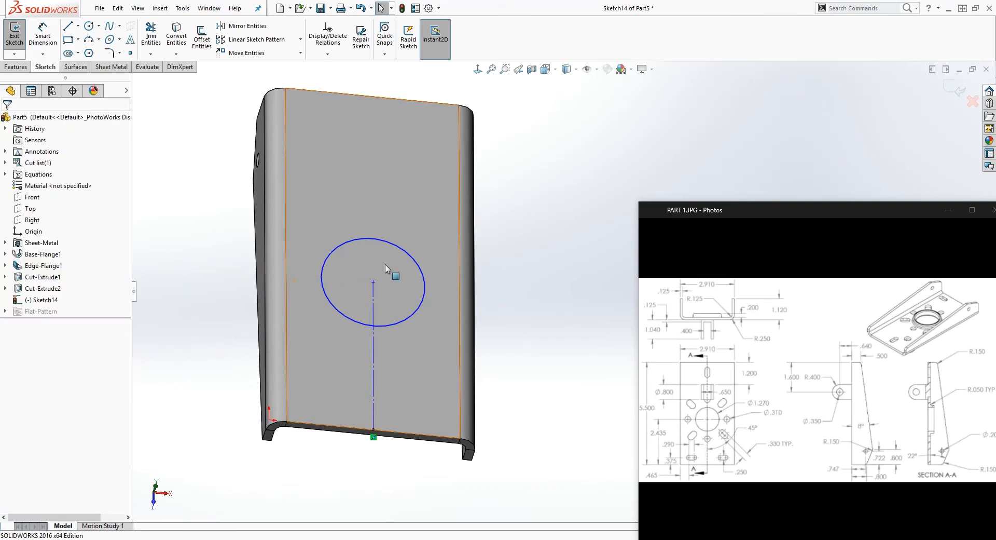
{"action": "right_click_drag", "start_coordinate": [496, 386], "coordinate": [490, 321]}
{"action": "key", "text": "Escape"}
View the sketch face-on and dimension the circle's centre 2.435 in from the base's end edge opposite the origin
{"action": "middle_click_drag", "start_coordinate": [468, 190], "coordinate": [468, 304]}
{"action": "left_click", "coordinate": [494, 135]}
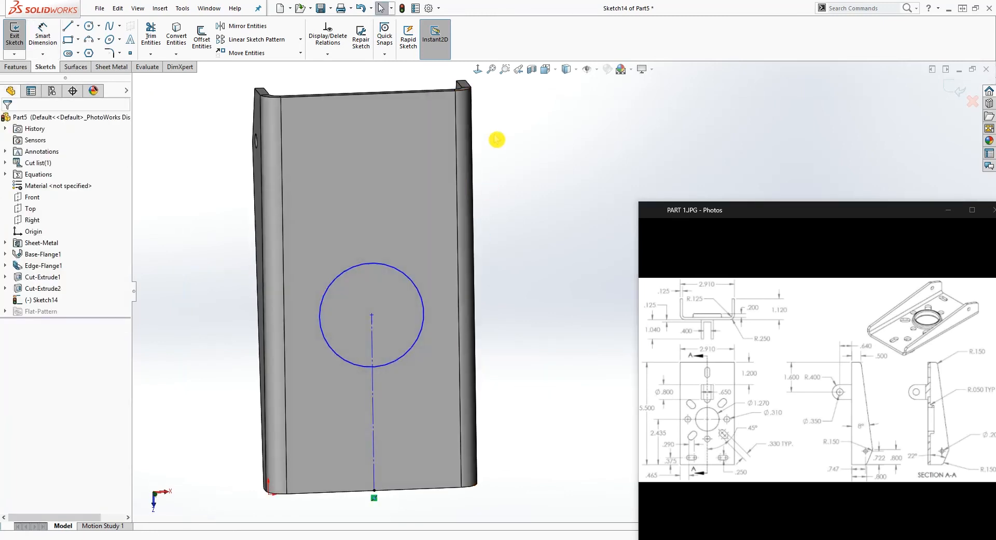
{"action": "left_click", "coordinate": [478, 69]}
{"action": "right_click_drag", "start_coordinate": [363, 415], "coordinate": [355, 270]}
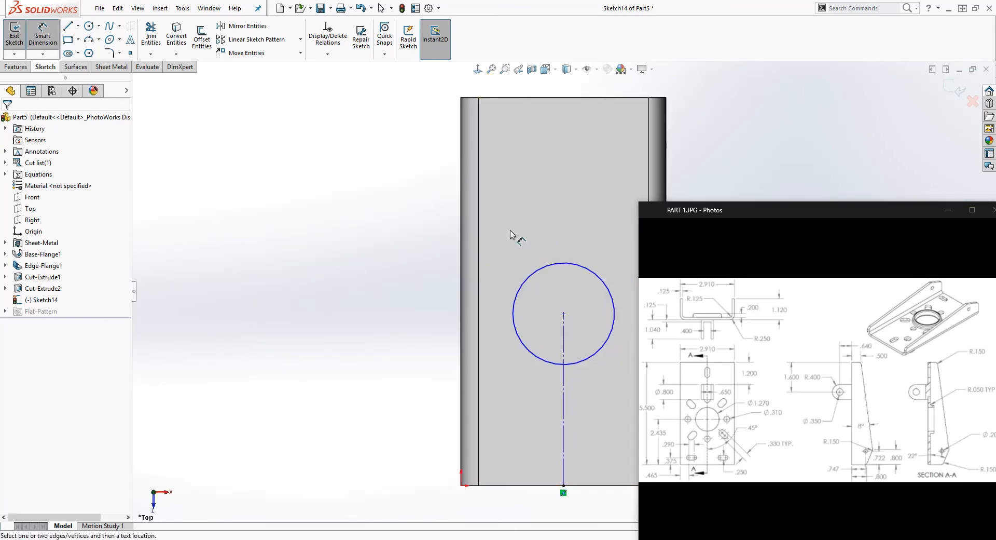
{"action": "left_click", "coordinate": [564, 314]}
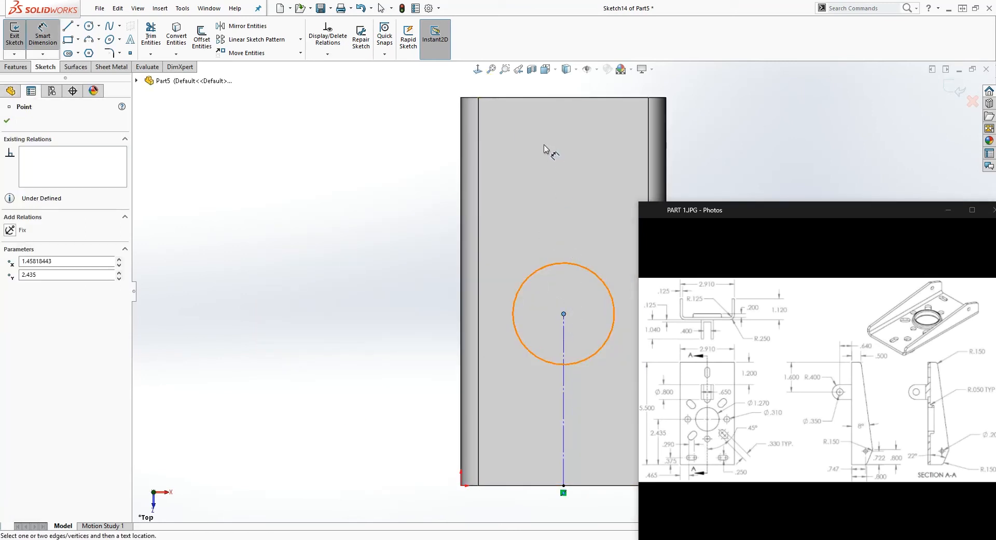
{"action": "left_click", "coordinate": [540, 97]}
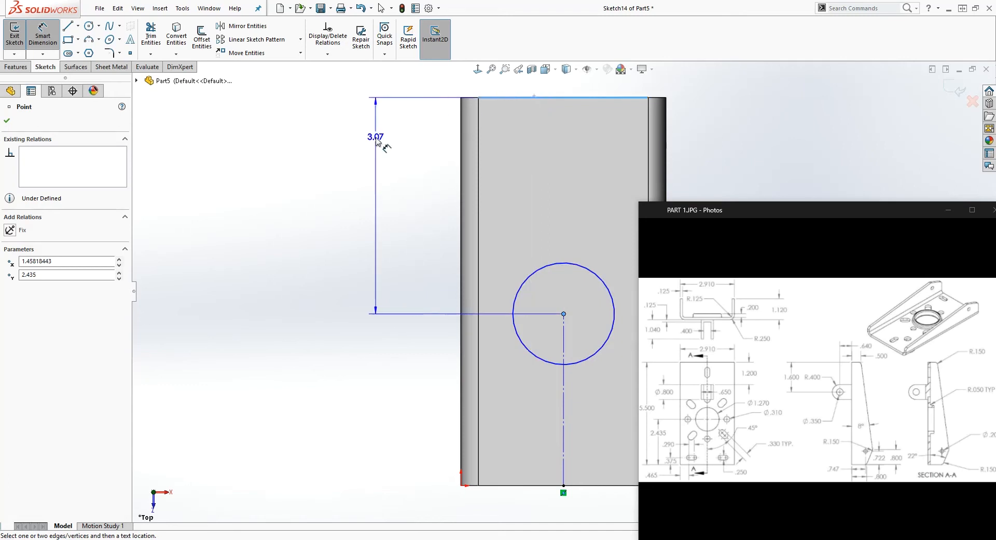
{"action": "left_click", "coordinate": [377, 143]}
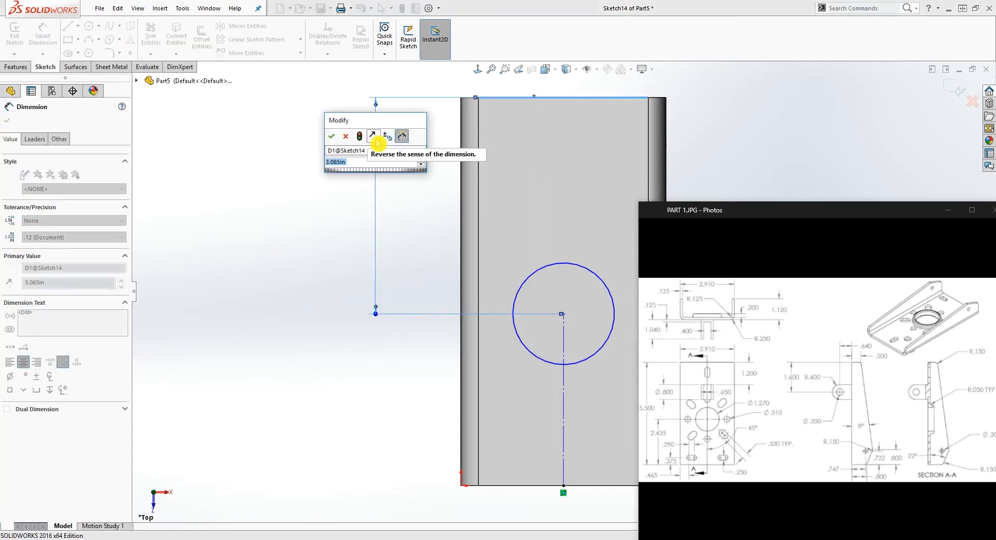
{"action": "type", "text": "2.435"}
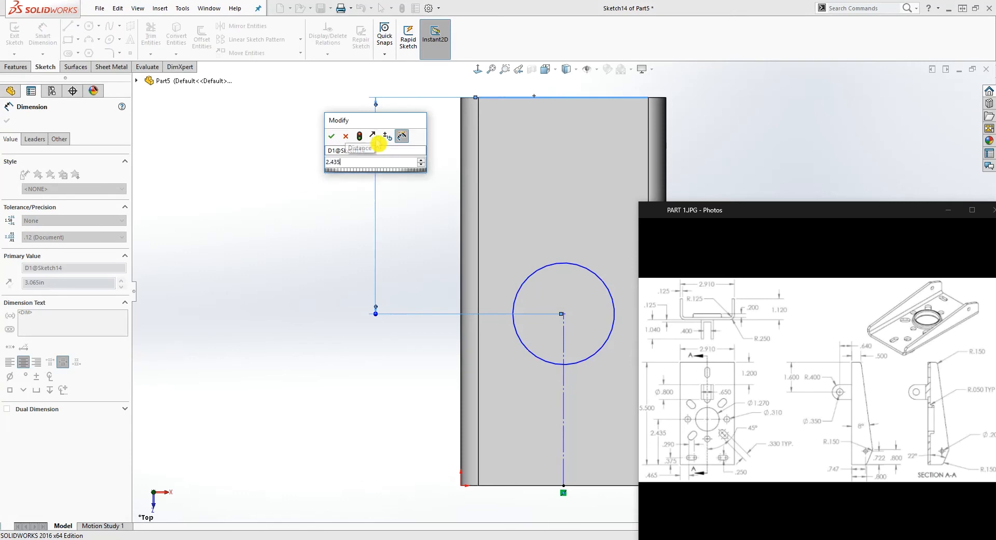
{"action": "key", "text": "Return"}
{"action": "key", "text": "Escape"}
Examine the circle's position relative to the flange holes and compare it with the reference drawing
{"action": "scroll", "coordinate": [395, 171], "scroll_direction": "up", "scroll_amount": 4}
{"action": "middle_click_drag", "start_coordinate": [546, 378], "coordinate": [599, 239]}
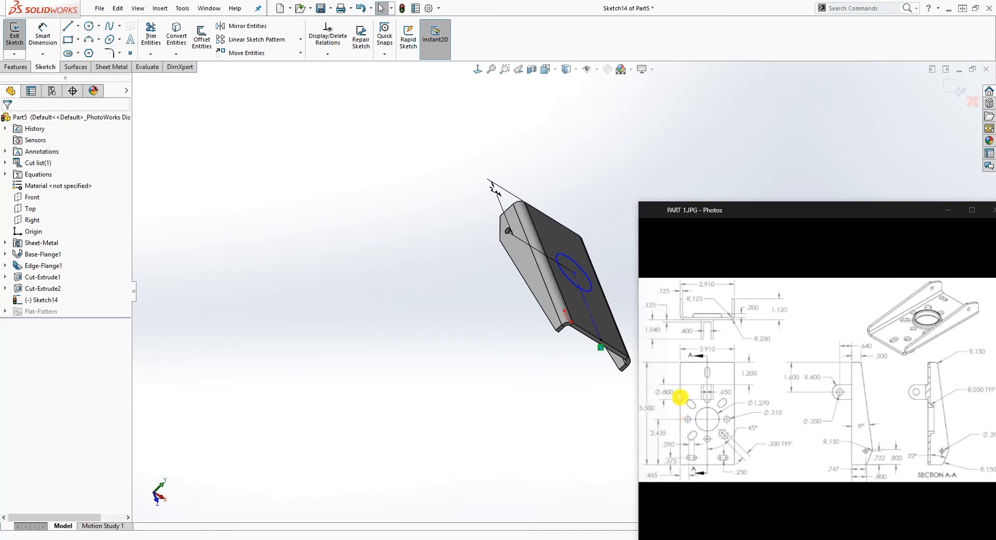
{"action": "key", "text": "ctrl+8"}
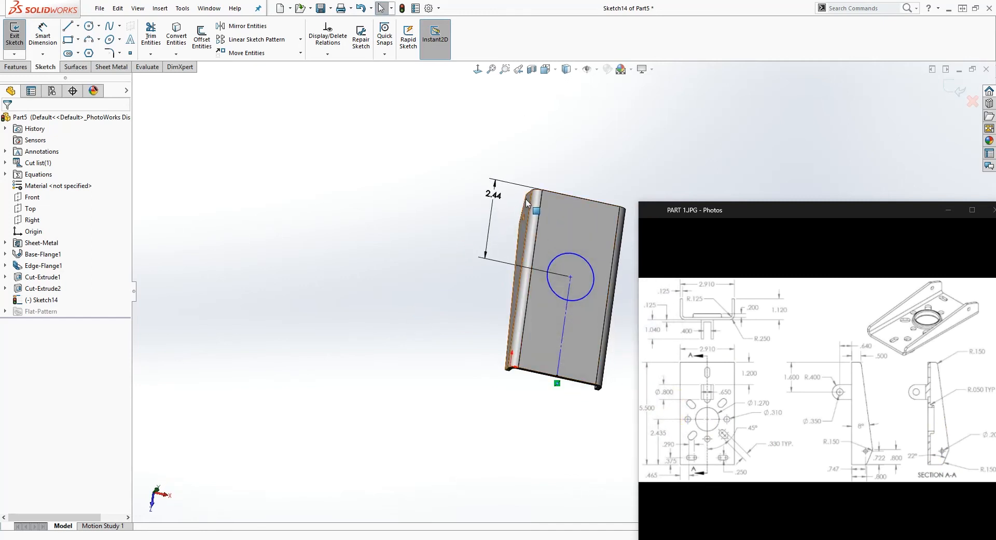
{"action": "left_click", "coordinate": [372, 249]}
{"action": "middle_click_drag", "start_coordinate": [379, 258], "coordinate": [575, 291]}
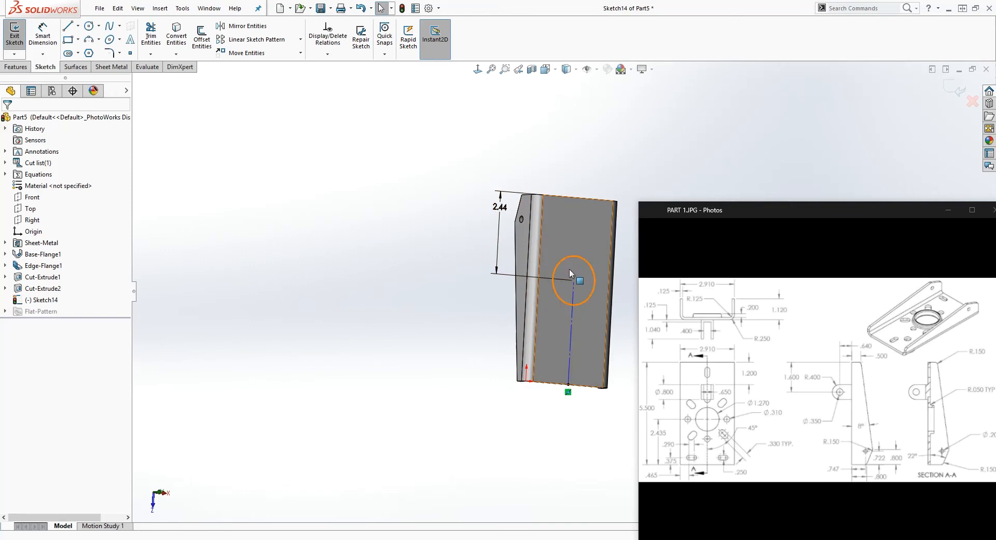
{"action": "left_click", "coordinate": [506, 232]}
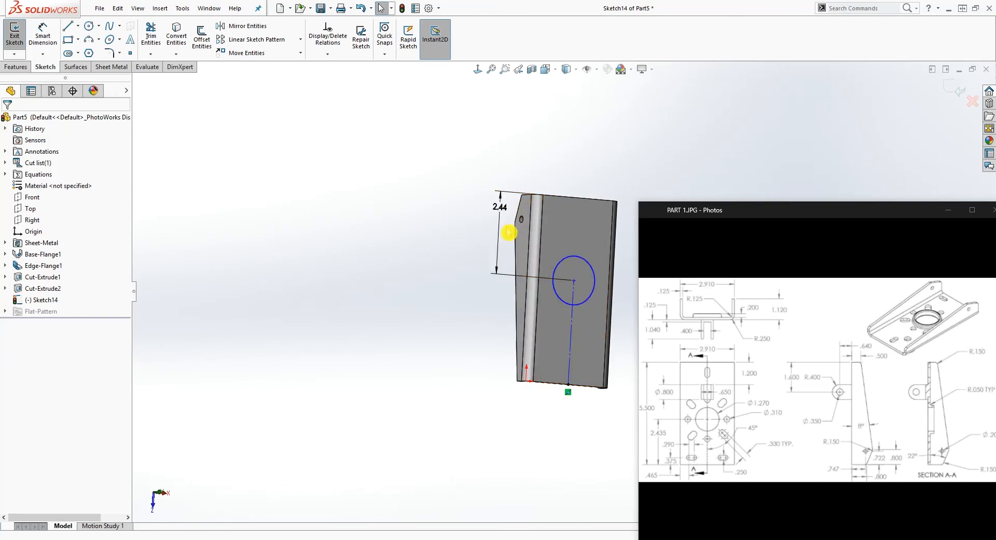
{"action": "scroll", "coordinate": [559, 166], "scroll_direction": "up", "scroll_amount": 1}
{"action": "scroll", "coordinate": [601, 254], "scroll_direction": "down", "scroll_amount": 2}
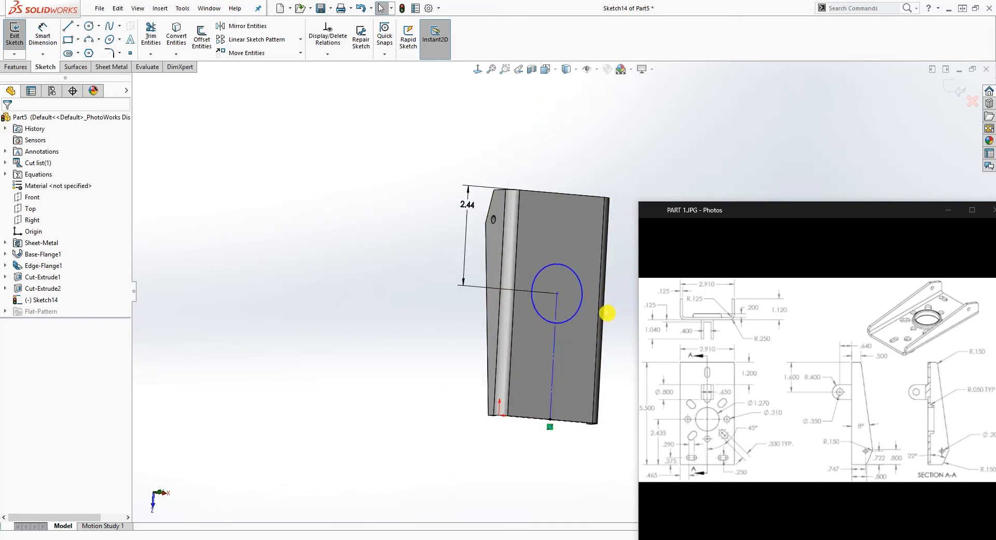
View the sketch face-on and set the circle's diameter to 1.270 in
{"action": "left_click", "coordinate": [477, 71]}
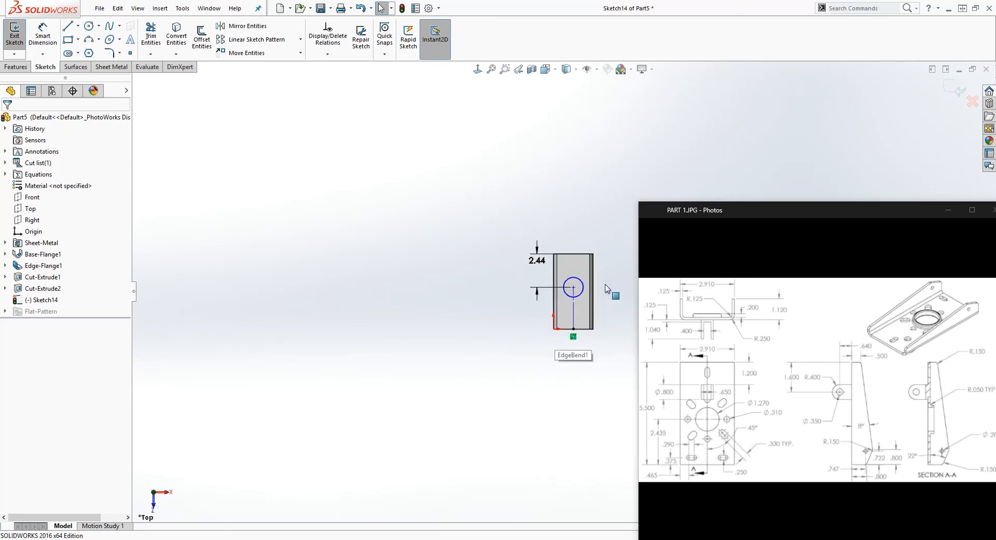
{"action": "scroll", "coordinate": [570, 321], "scroll_direction": "down", "scroll_amount": 2}
{"action": "right_click_drag", "start_coordinate": [560, 406], "coordinate": [501, 257]}
{"action": "left_click", "coordinate": [460, 320]}
{"action": "left_click", "coordinate": [566, 389]}
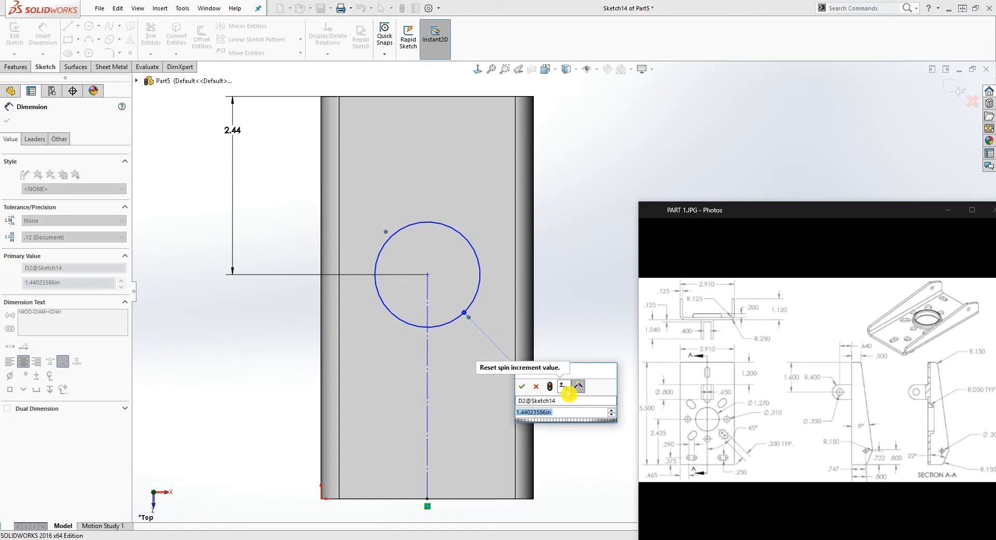
{"action": "type", "text": "1.270"}
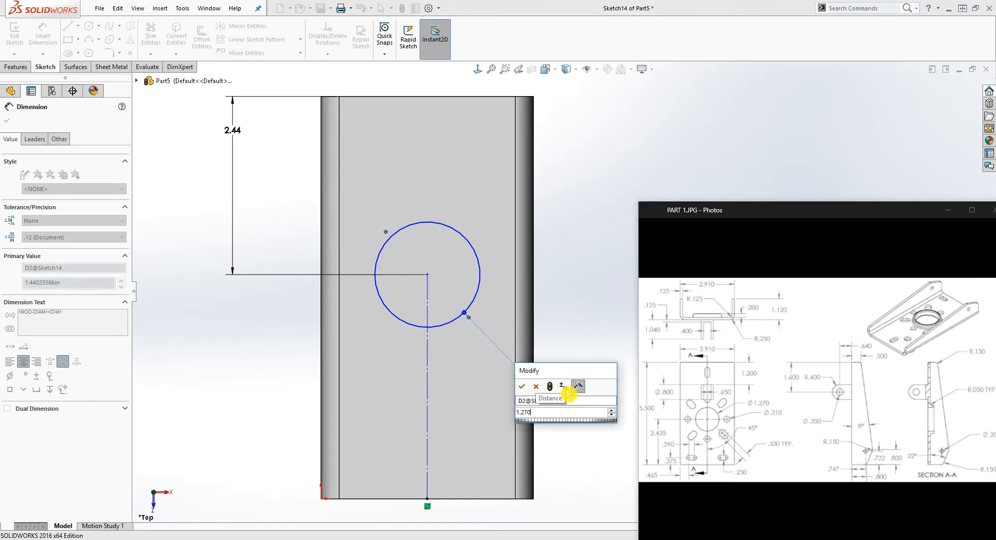
{"action": "key", "text": "Return"}
Add a Vertical relation to the construction line running from the end edge to the circle's centre
{"action": "left_click", "coordinate": [426, 365]}
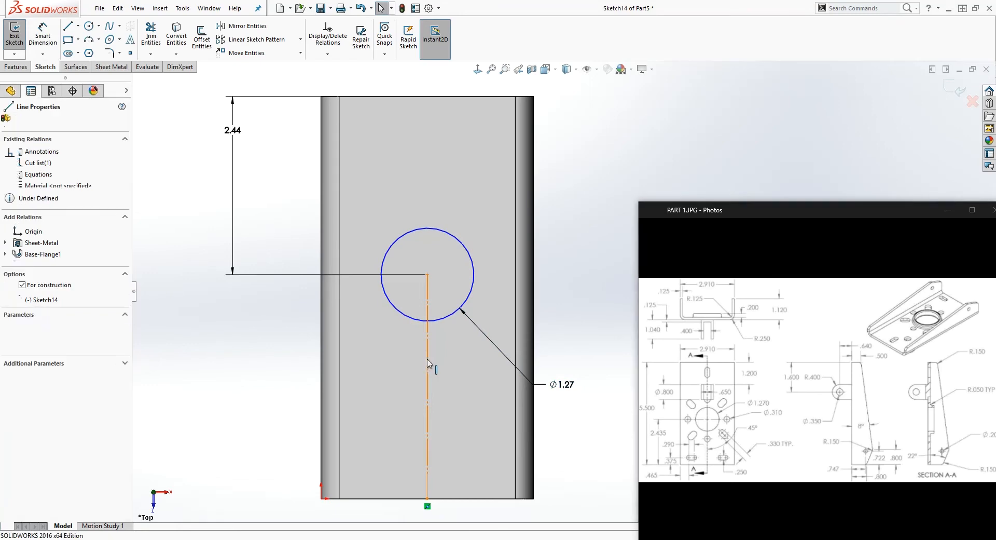
{"action": "left_click", "coordinate": [14, 246]}
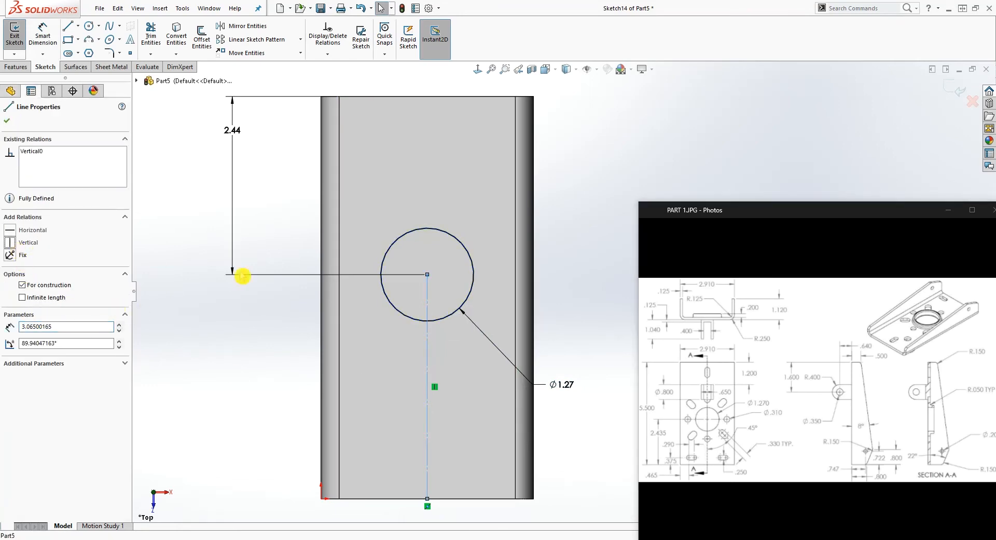
{"action": "key", "text": "Escape"}
Cut the 1.27 in circle through the base with an Extruded Cut using the Up To Next end condition
{"action": "scroll", "coordinate": [493, 371], "scroll_direction": "up", "scroll_amount": 2}
{"action": "mouse_move", "coordinate": [487, 400]}
{"action": "middle_mouse_down"}
{"action": "mouse_move", "coordinate": [578, 291]}
{"action": "mouse_move", "coordinate": [552, 318]}
{"action": "mouse_move", "coordinate": [556, 311]}
{"action": "middle_mouse_up"}
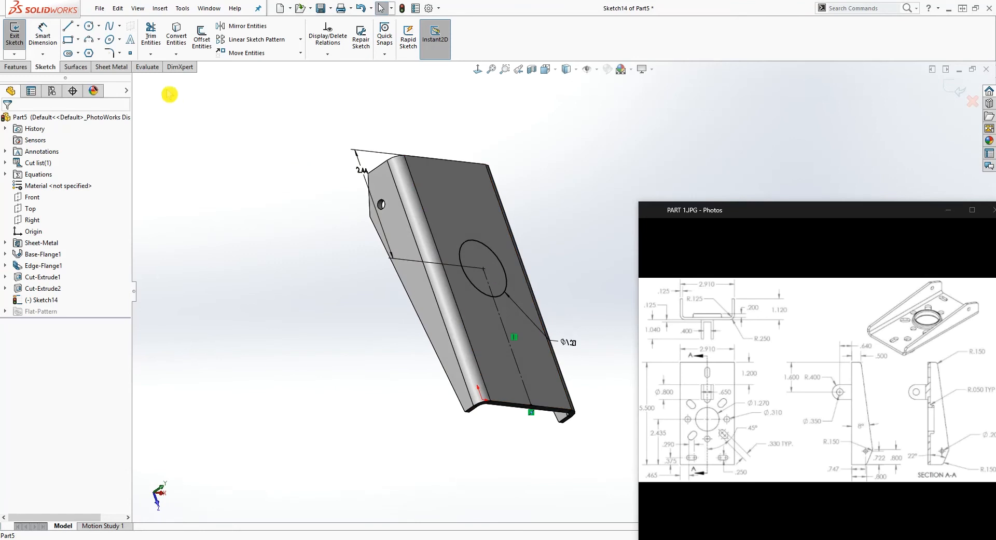
{"action": "left_click", "coordinate": [16, 67]}
{"action": "left_click", "coordinate": [156, 39]}
{"action": "left_click", "coordinate": [104, 183]}
{"action": "left_click", "coordinate": [62, 213]}
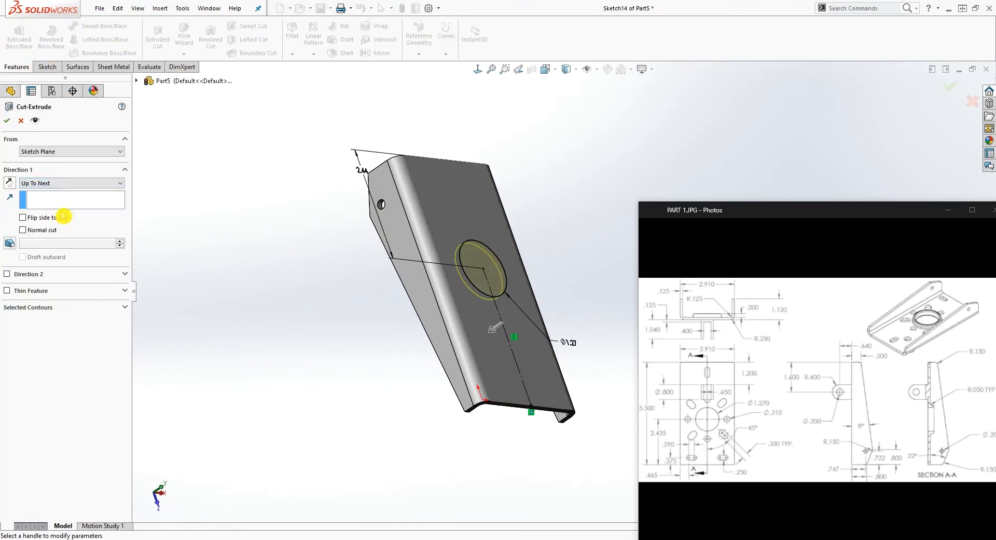
{"action": "left_click", "coordinate": [7, 120]}
Start a sketch on the flat outer face of the bracket's base and orient the view normal to it
{"action": "middle_click_drag", "start_coordinate": [573, 311], "coordinate": [546, 262]}
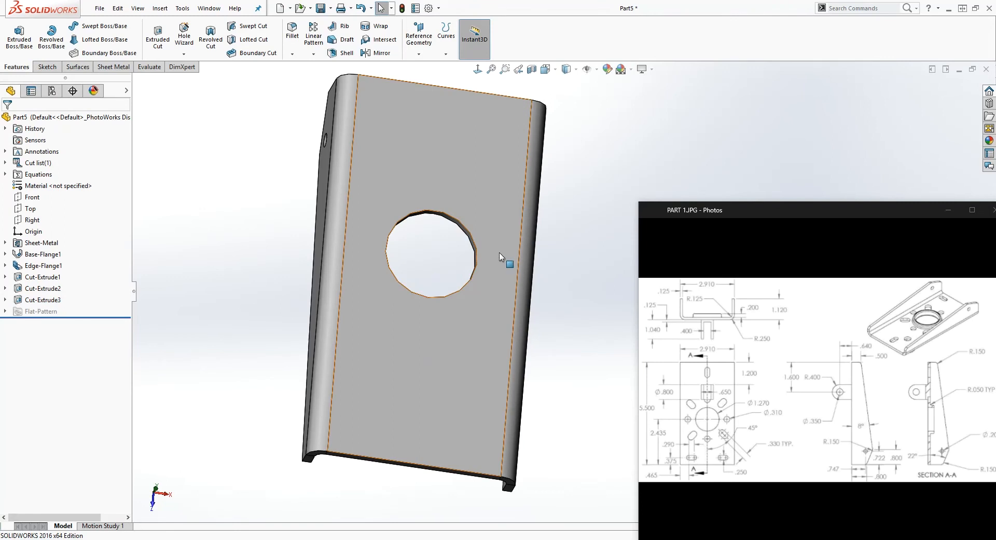
{"action": "left_click", "coordinate": [496, 275]}
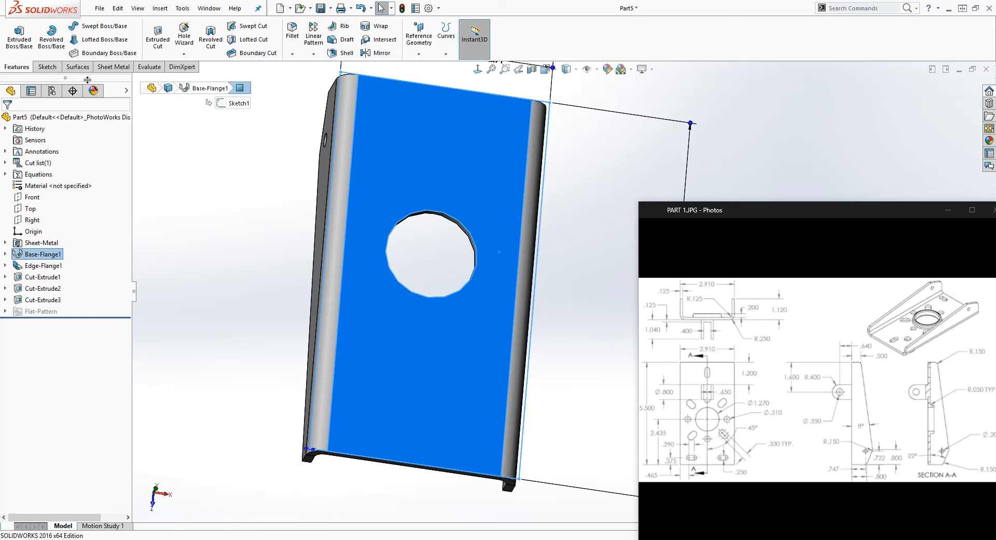
{"action": "left_click", "coordinate": [47, 66]}
{"action": "left_click", "coordinate": [14, 36]}
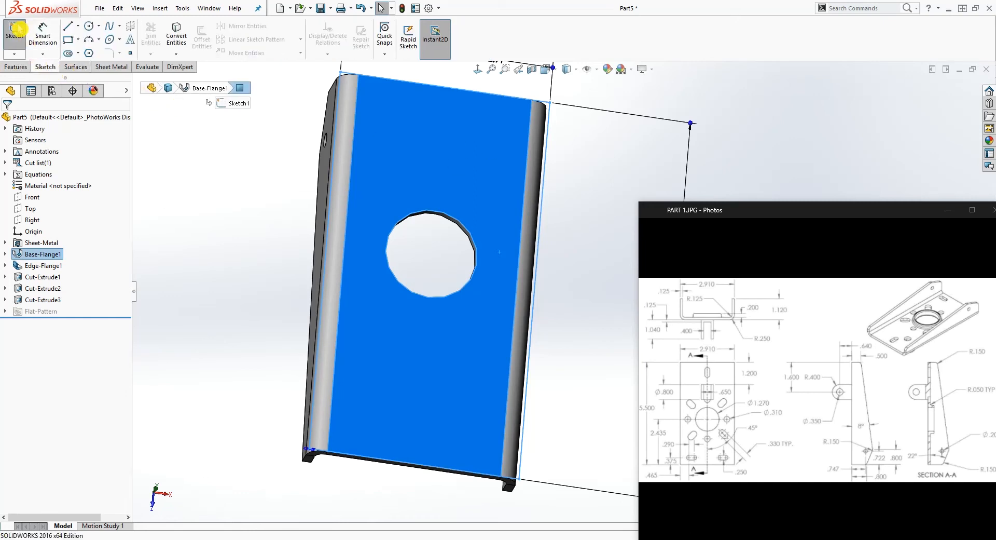
{"action": "left_click", "coordinate": [478, 69]}
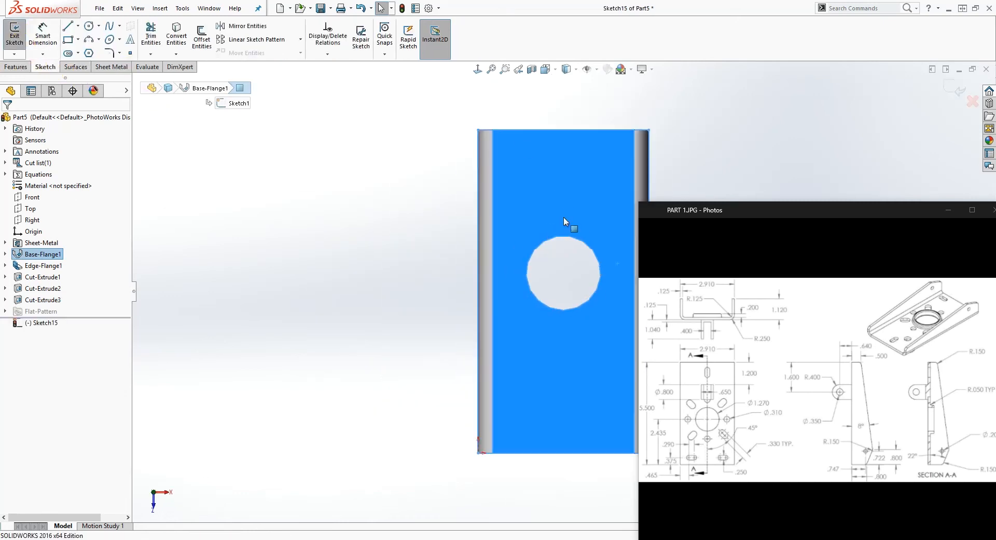
{"action": "mouse_move", "coordinate": [545, 255]}
{"action": "middle_mouse_down"}
{"action": "mouse_move", "coordinate": [590, 257]}
{"action": "mouse_move", "coordinate": [565, 233]}
{"action": "middle_mouse_up"}
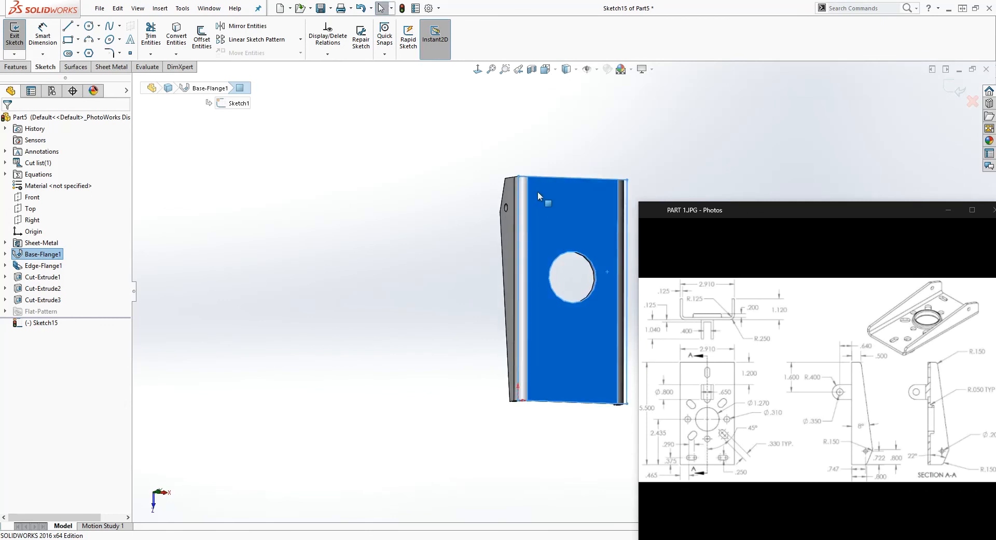
{"action": "scroll", "coordinate": [565, 283], "scroll_direction": "up", "scroll_amount": 2}
{"action": "scroll", "coordinate": [605, 278], "scroll_direction": "down", "scroll_amount": 5}
{"action": "middle_click_drag", "start_coordinate": [600, 276], "coordinate": [588, 251]}
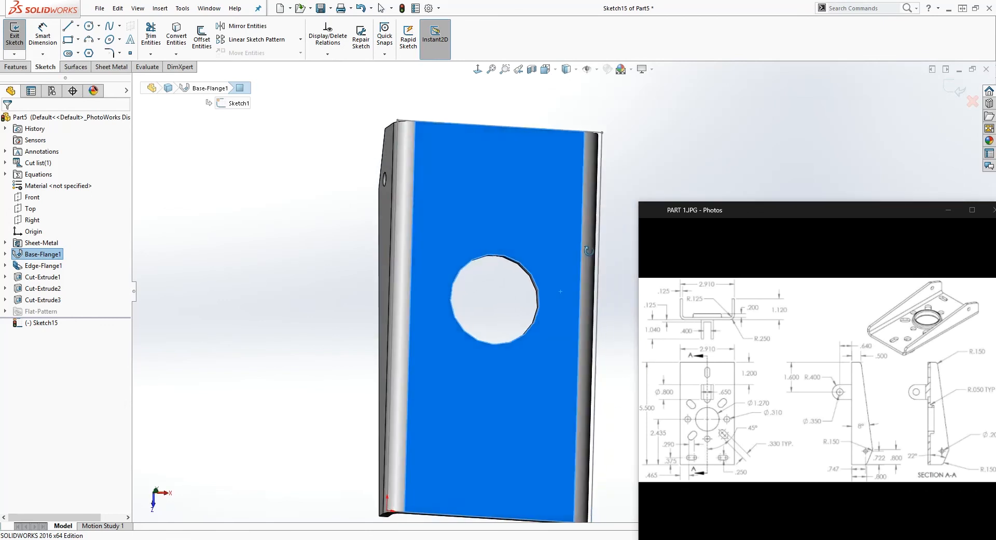
{"action": "left_click", "coordinate": [478, 69]}
Sketch a centerpoint straight slot slanting towards the circular hole from its upper left, about 0.34 in between arc centres and 0.31 in wide
{"action": "scroll", "coordinate": [520, 231], "scroll_direction": "up", "scroll_amount": 4}
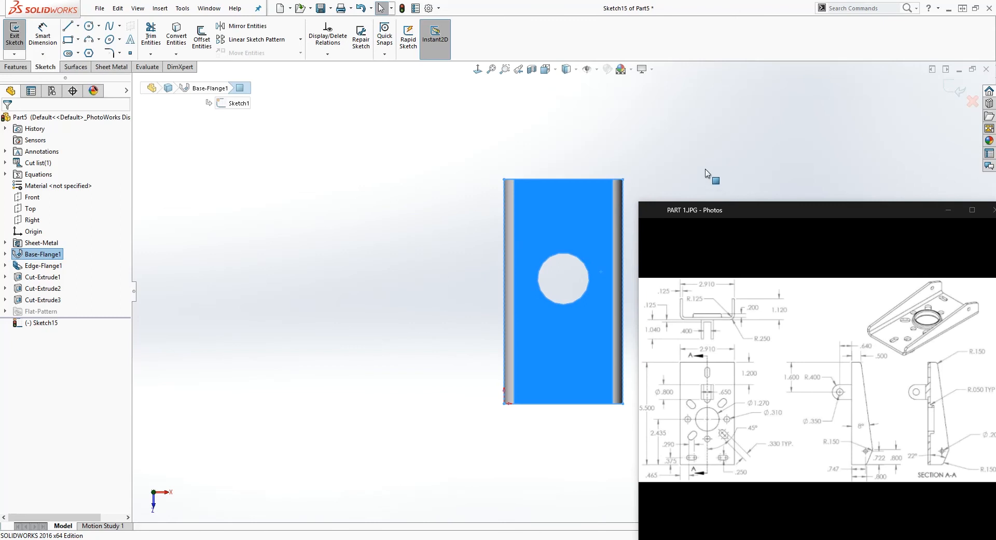
{"action": "scroll", "coordinate": [572, 306], "scroll_direction": "down", "scroll_amount": 5}
{"action": "scroll", "coordinate": [576, 345], "scroll_direction": "down", "scroll_amount": 1}
{"action": "scroll", "coordinate": [571, 440], "scroll_direction": "up", "scroll_amount": 3}
{"action": "scroll", "coordinate": [566, 423], "scroll_direction": "down", "scroll_amount": 4}
{"action": "scroll", "coordinate": [560, 384], "scroll_direction": "up", "scroll_amount": 3}
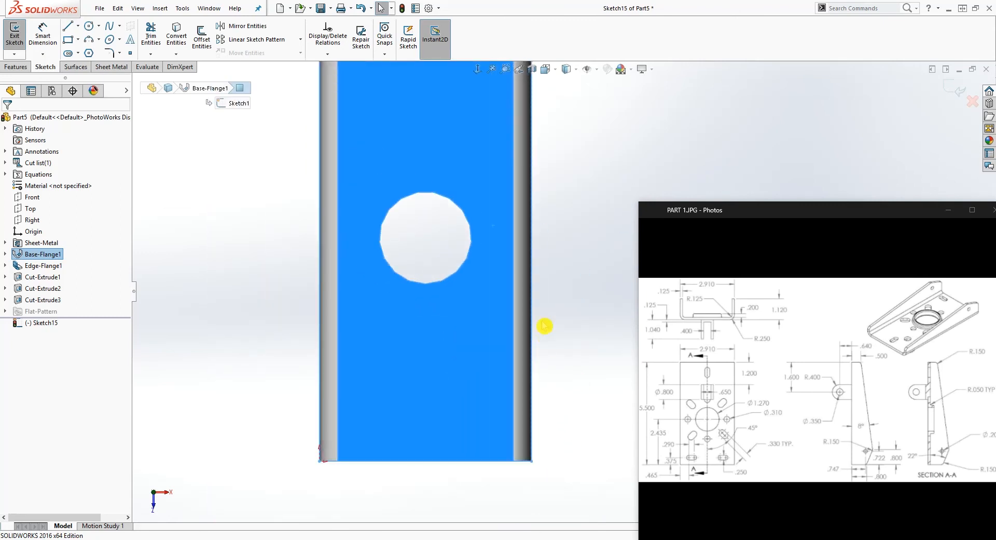
{"action": "left_click", "coordinate": [241, 153]}
{"action": "left_click", "coordinate": [78, 53]}
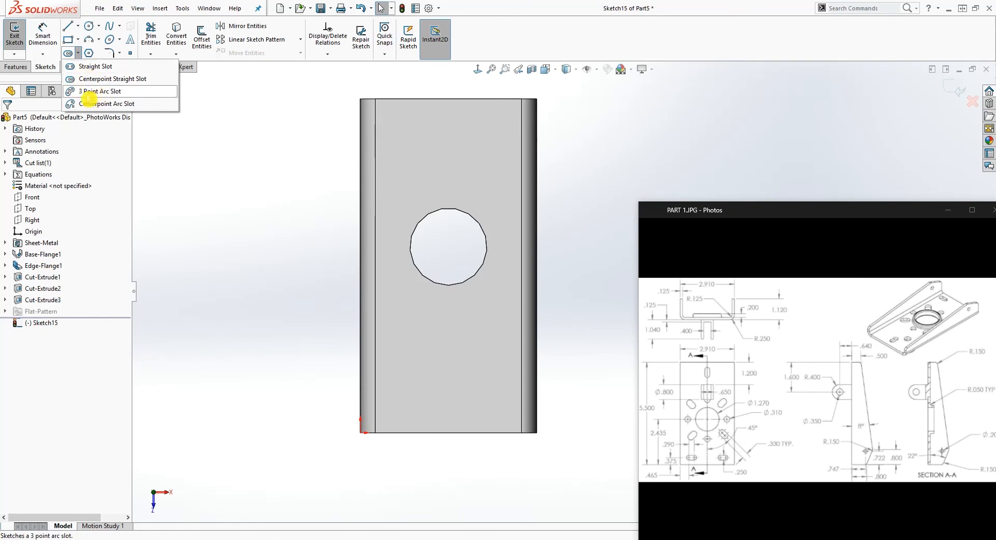
{"action": "left_click", "coordinate": [75, 78]}
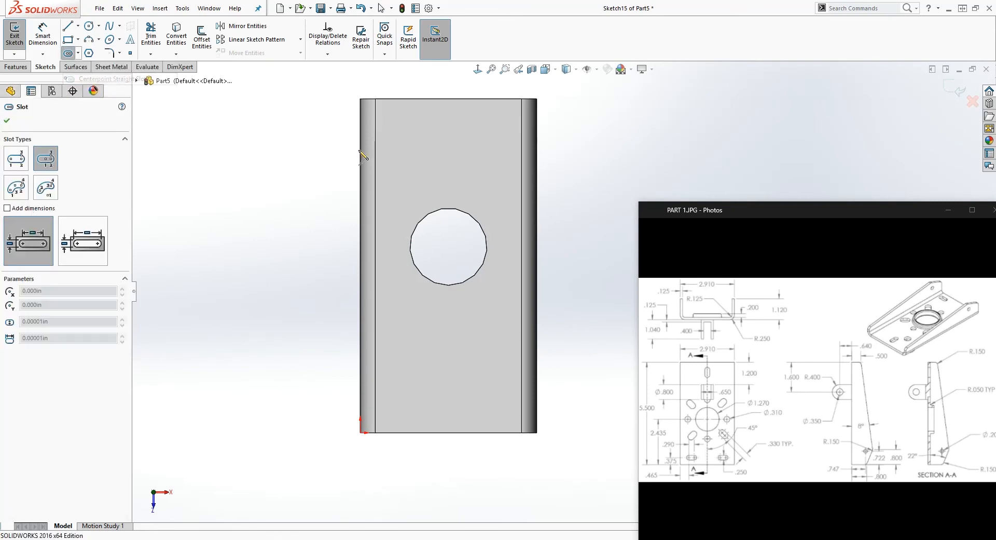
{"action": "scroll", "coordinate": [380, 136], "scroll_direction": "down", "scroll_amount": 1}
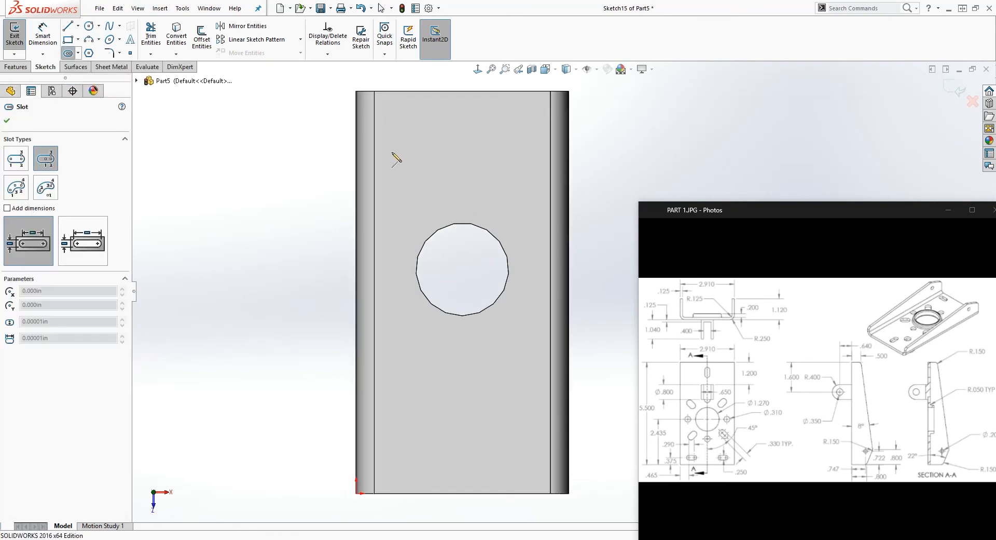
{"action": "left_click", "coordinate": [415, 174]}
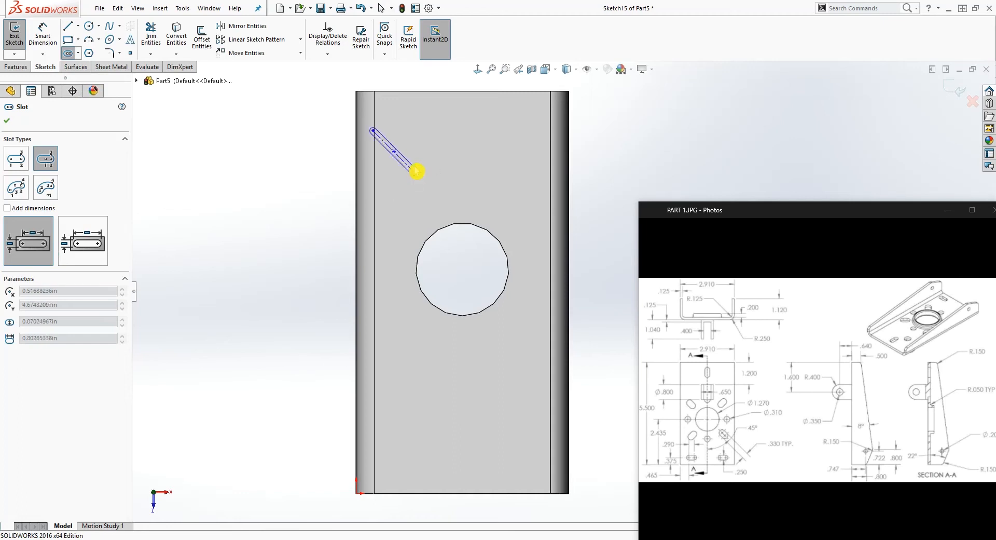
{"action": "left_click", "coordinate": [415, 161]}
{"action": "key", "text": "Escape"}
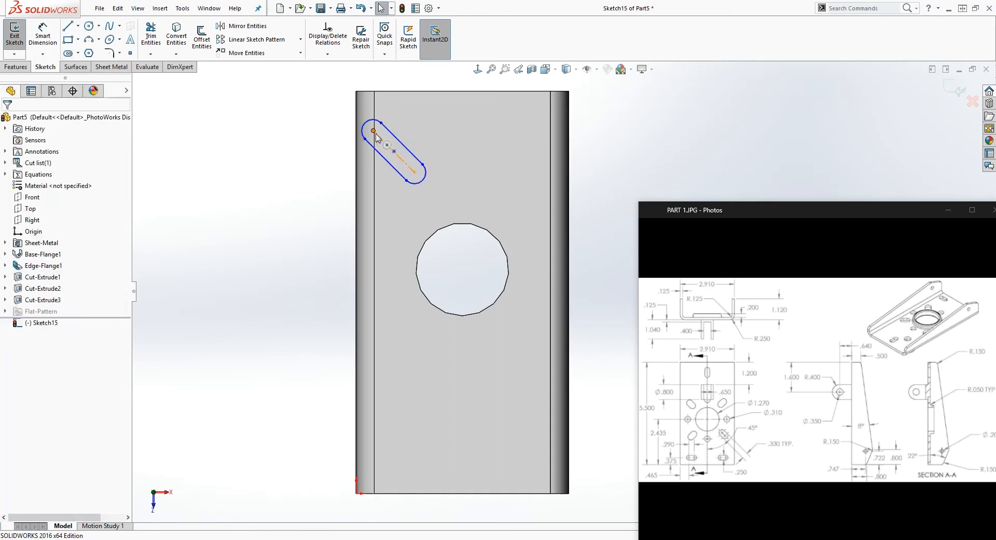
{"action": "left_click_drag", "start_coordinate": [375, 133], "coordinate": [398, 156]}
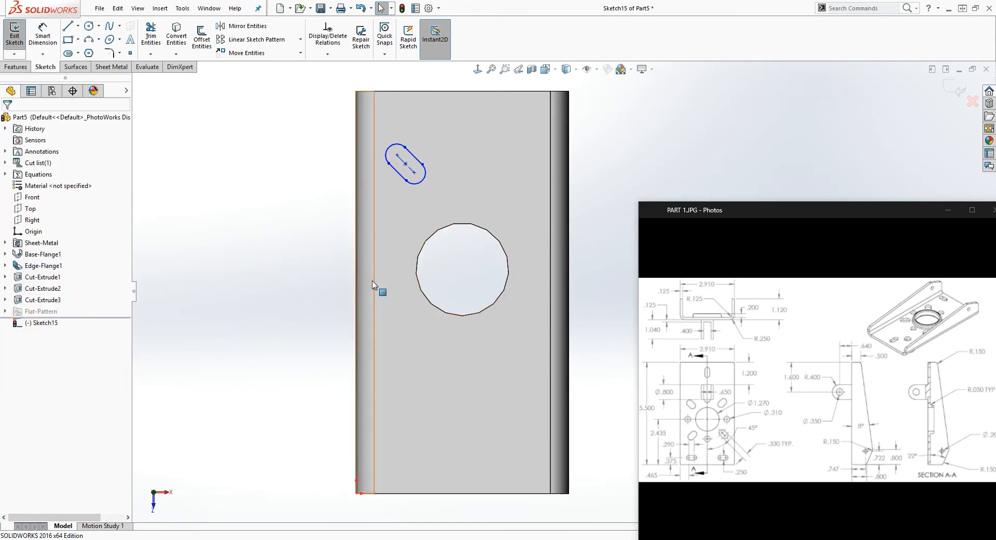
Show the sketch behind the circular cut so its centre and centreline can be referenced
{"action": "left_click", "coordinate": [5, 300]}
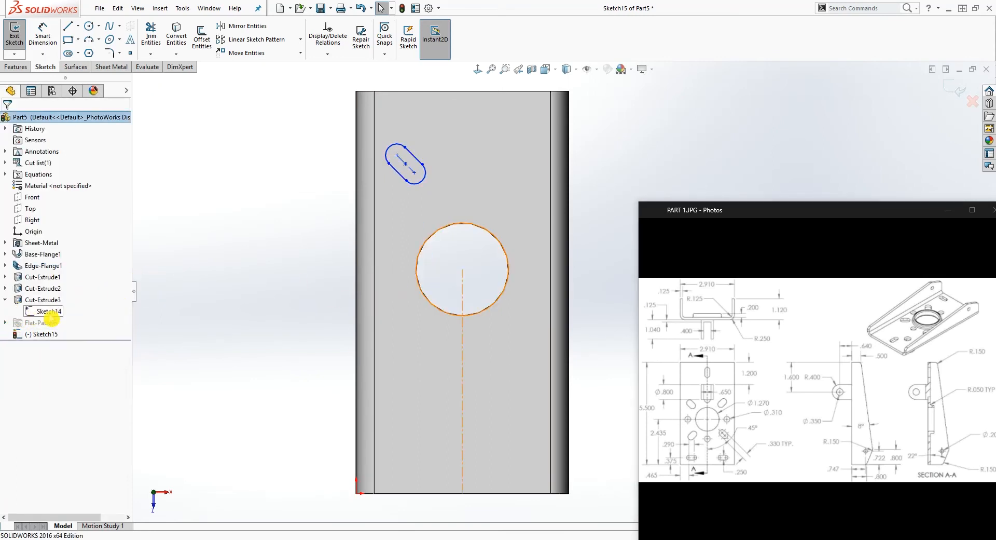
{"action": "right_click", "coordinate": [50, 312]}
{"action": "left_click", "coordinate": [57, 299]}
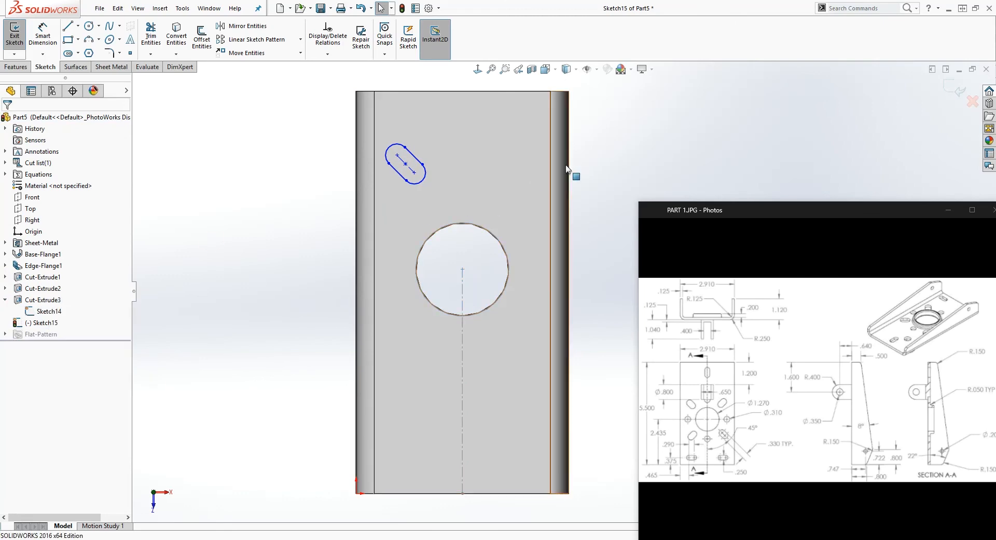
Draw a vertical line from the circular hole's centre to the base's upper end edge and make it construction geometry
{"action": "key", "text": "l"}
{"action": "left_click", "coordinate": [463, 268]}
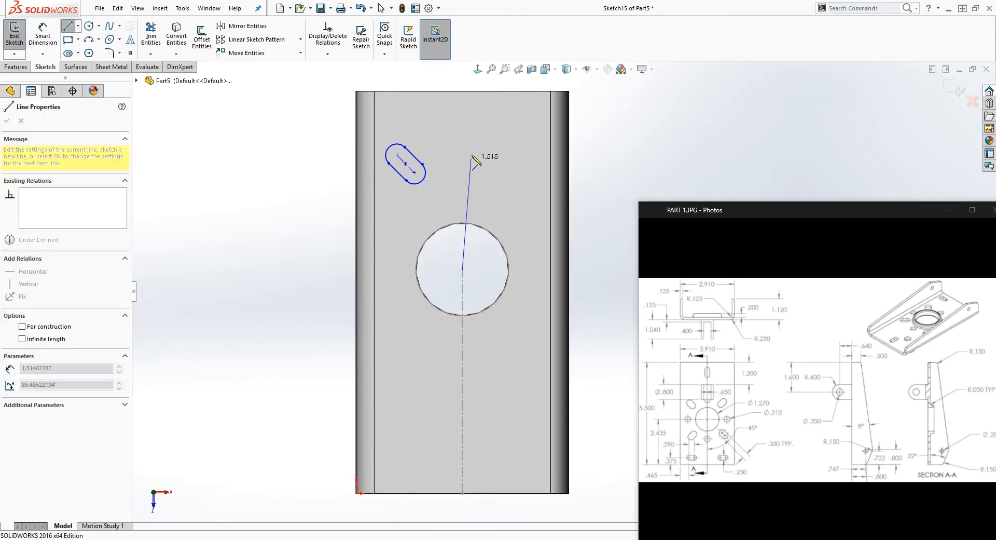
{"action": "left_click", "coordinate": [462, 91]}
{"action": "key", "text": "Escape"}
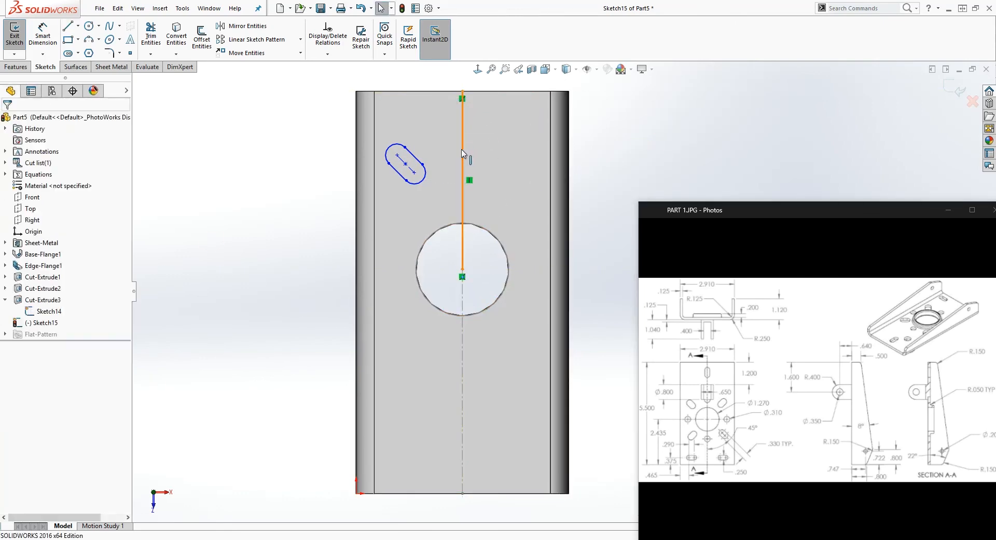
{"action": "left_click", "coordinate": [463, 157]}
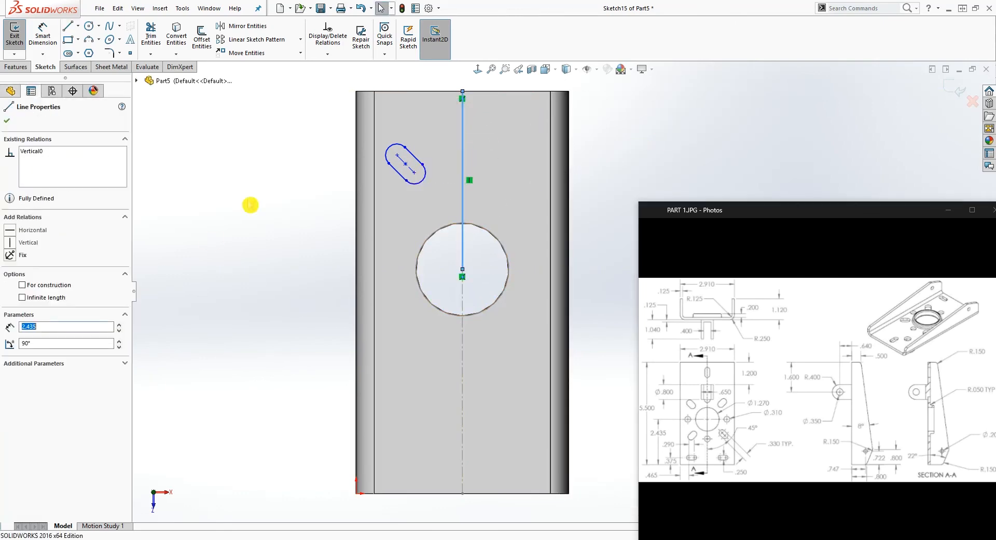
{"action": "left_click", "coordinate": [23, 286]}
{"action": "key", "text": "Escape"}
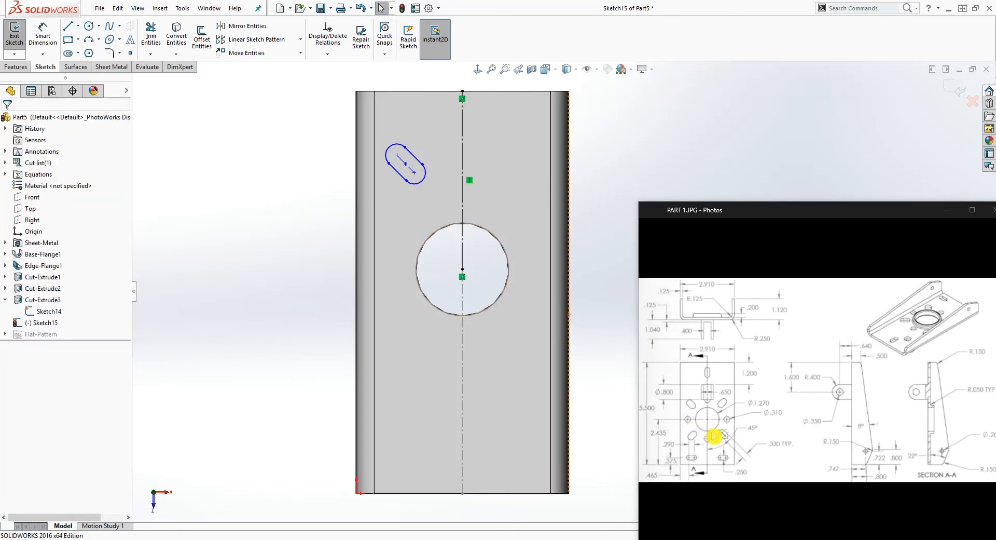
Dimension the angle between the slot's centreline and the vertical construction line as 45°
{"action": "right_click_drag", "start_coordinate": [603, 169], "coordinate": [577, 58]}
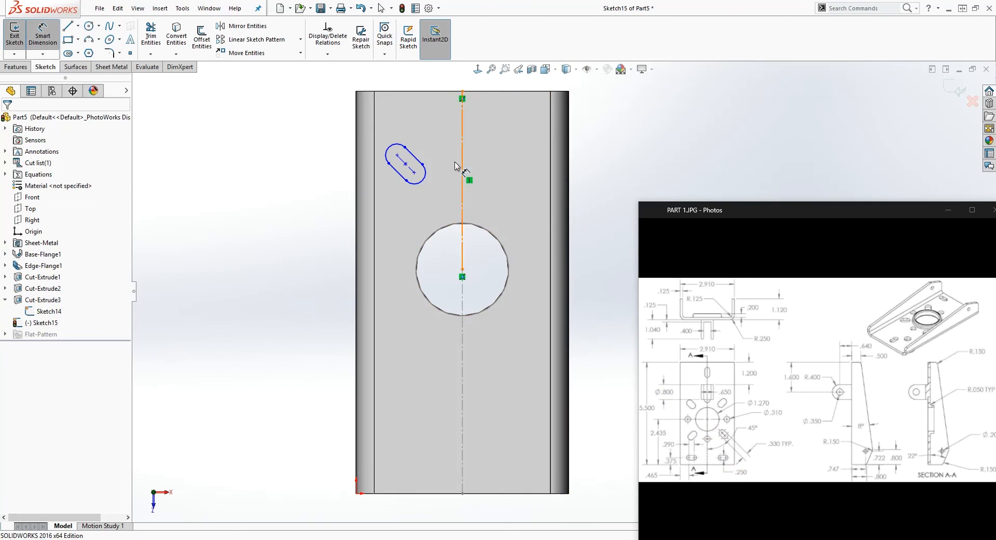
{"action": "left_click", "coordinate": [463, 158]}
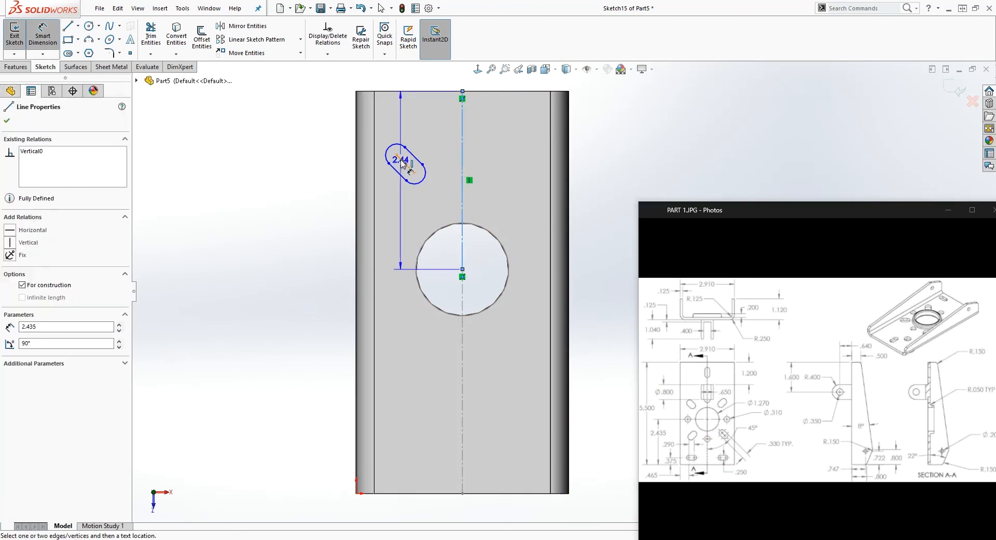
{"action": "left_click", "coordinate": [407, 153]}
{"action": "left_click", "coordinate": [422, 155]}
{"action": "type", "text": "45"}
{"action": "key", "text": "Return"}
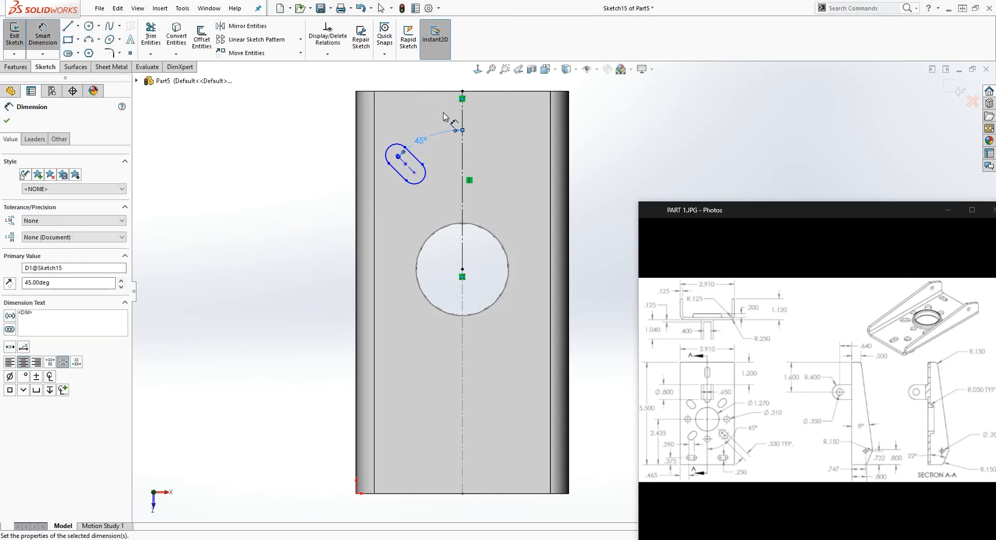
{"action": "key", "text": "Escape"}
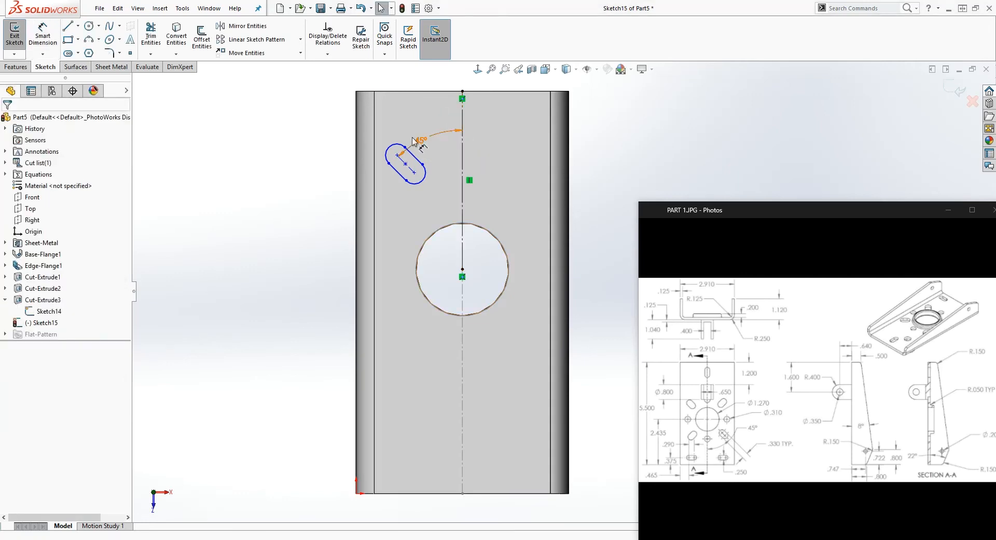
Dimension the slot's width between its straight sides and set it to 0.25 in
{"action": "scroll", "coordinate": [372, 109], "scroll_direction": "down", "scroll_amount": 1}
{"action": "left_click", "coordinate": [401, 185]}
{"action": "key", "text": "Escape"}
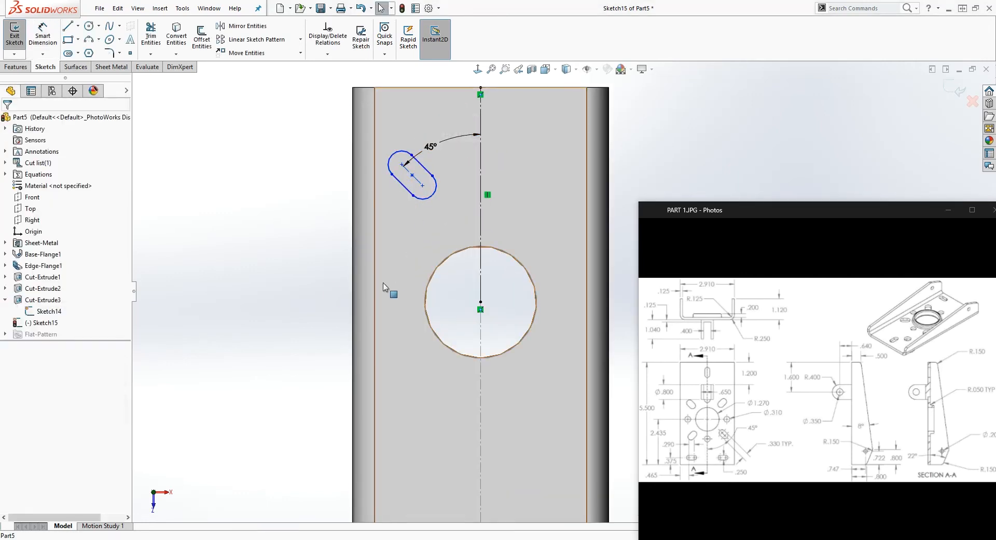
{"action": "right_click_drag", "start_coordinate": [382, 283], "coordinate": [324, 109]}
{"action": "left_click", "coordinate": [423, 170]}
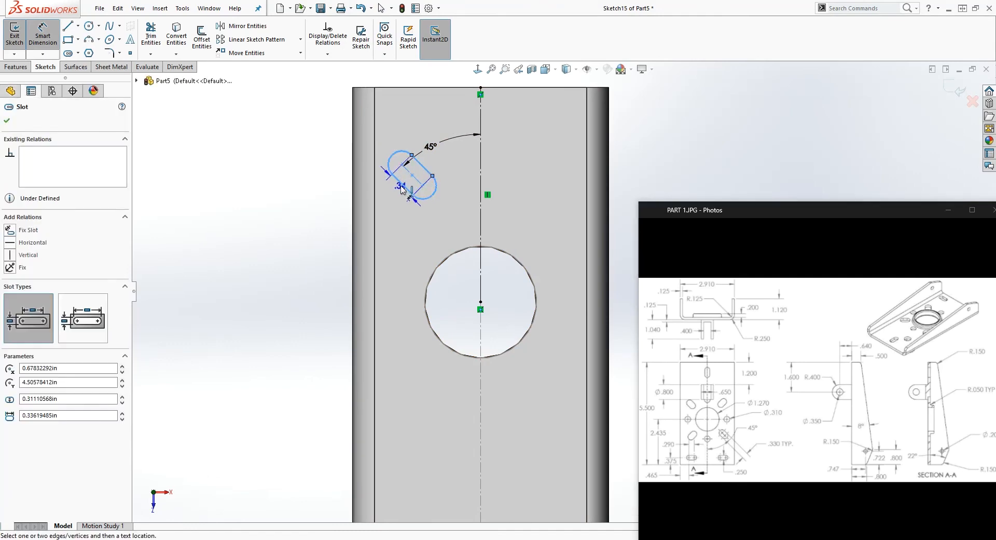
{"action": "left_click", "coordinate": [322, 146]}
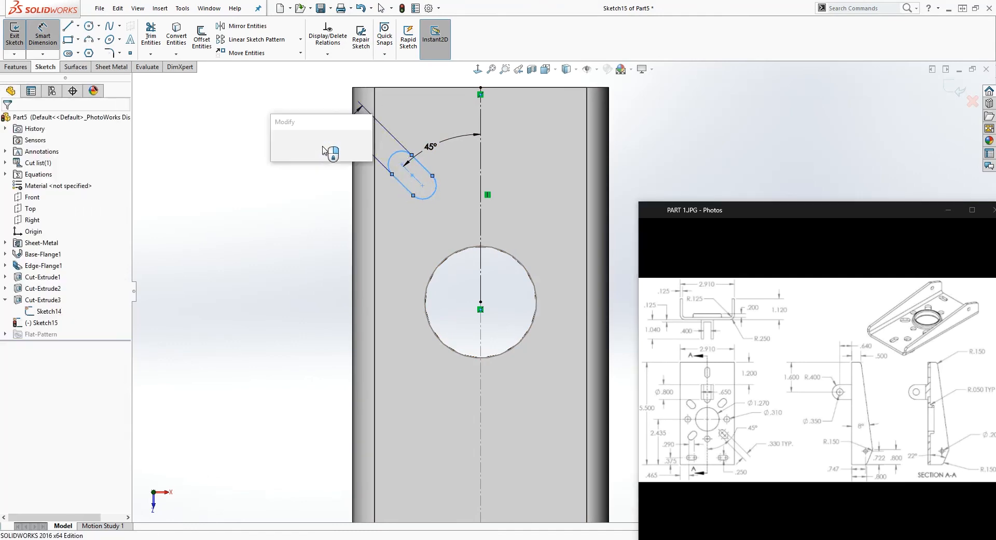
{"action": "type", "text": ".25"}
{"action": "key", "text": "Return"}
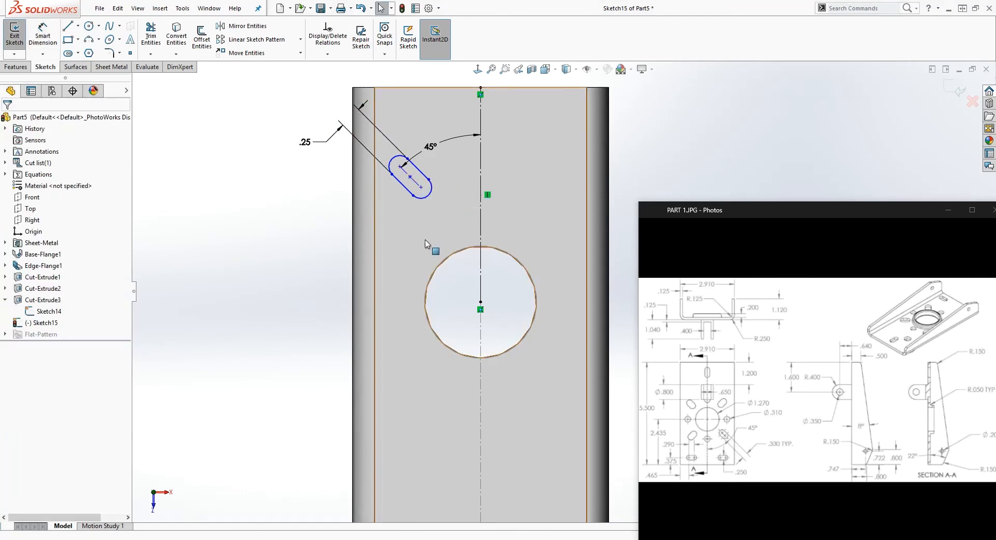
Dimension the slot's length between its arc centres and set it to 0.29 in
{"action": "right_click_drag", "start_coordinate": [424, 229], "coordinate": [421, 179]}
{"action": "left_click", "coordinate": [415, 182]}
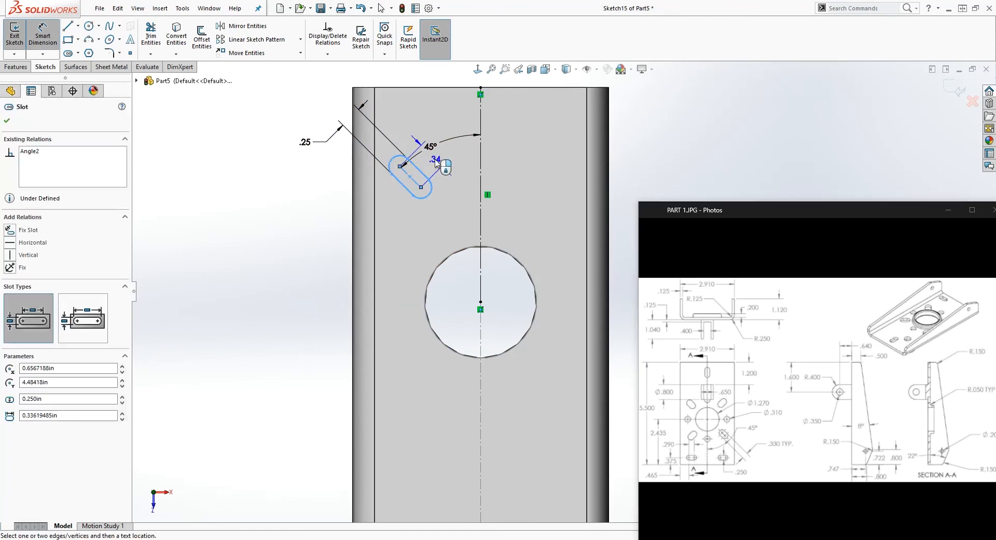
{"action": "left_click", "coordinate": [390, 212]}
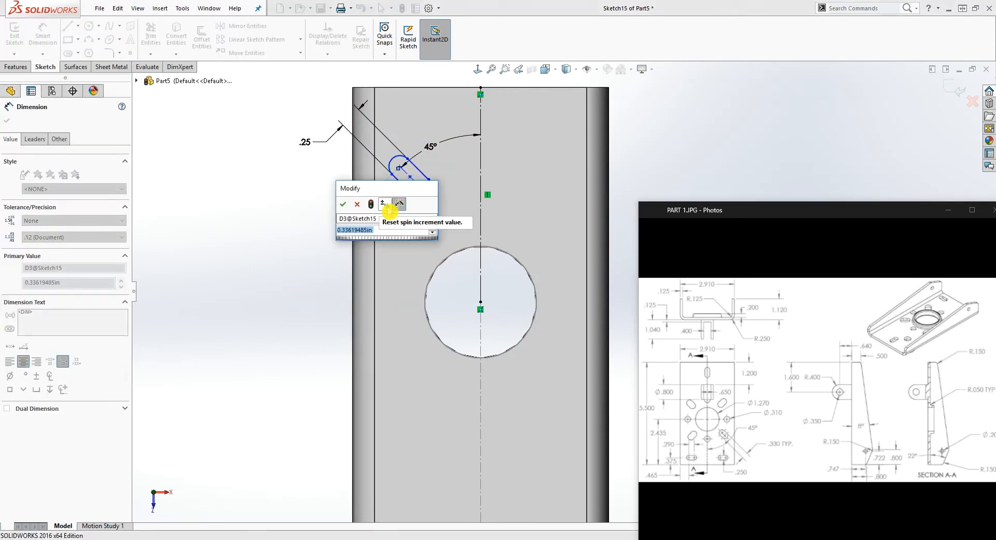
{"action": "type", "text": ".2"}
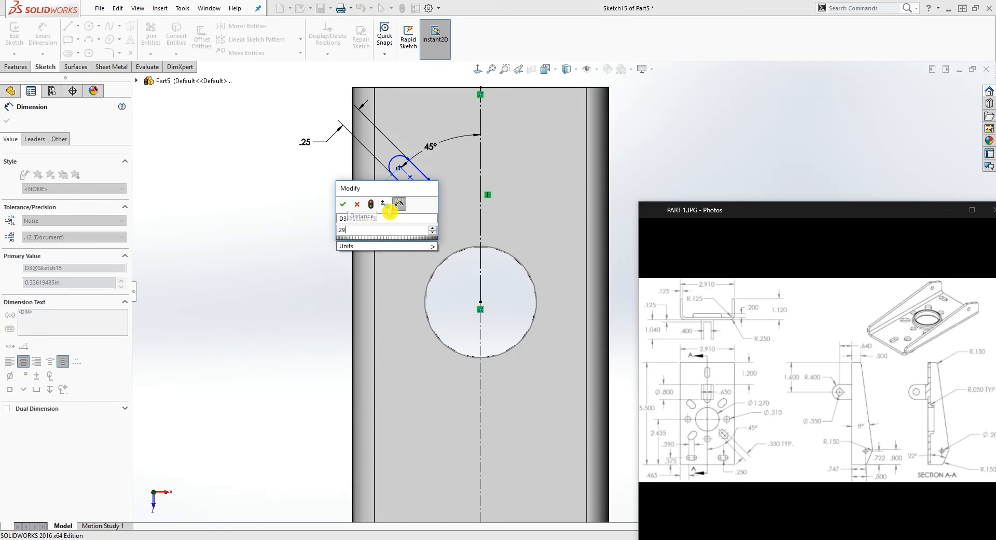
{"action": "type", "text": "9"}
{"action": "key", "text": "Return"}
{"action": "key", "text": "Escape"}
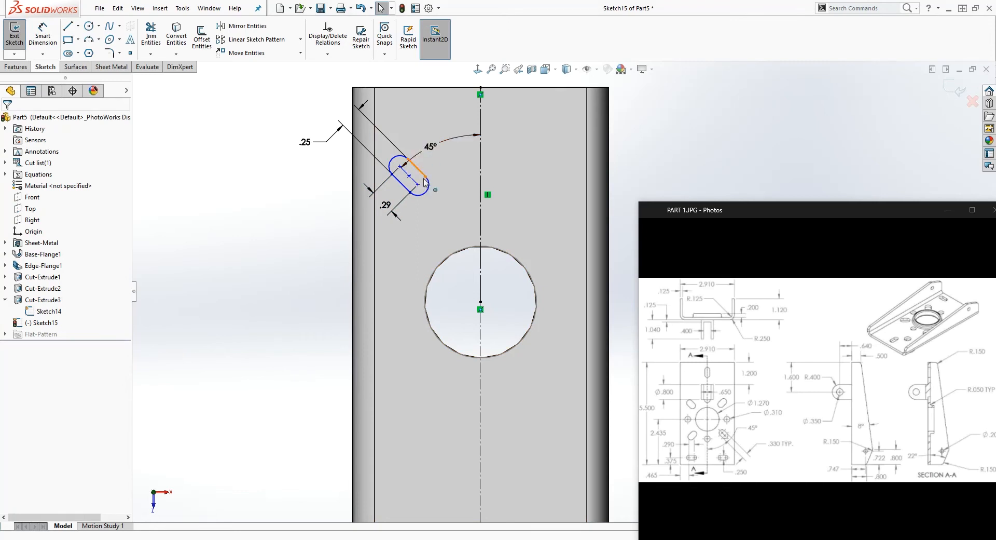
Move the slot closer to the circular hole, with its upper arc centre about 1.21 in below the end edge and 0.67 in from the side
{"action": "scroll", "coordinate": [425, 181], "scroll_direction": "up", "scroll_amount": 1}
{"action": "left_click_drag", "start_coordinate": [437, 196], "coordinate": [447, 218]}
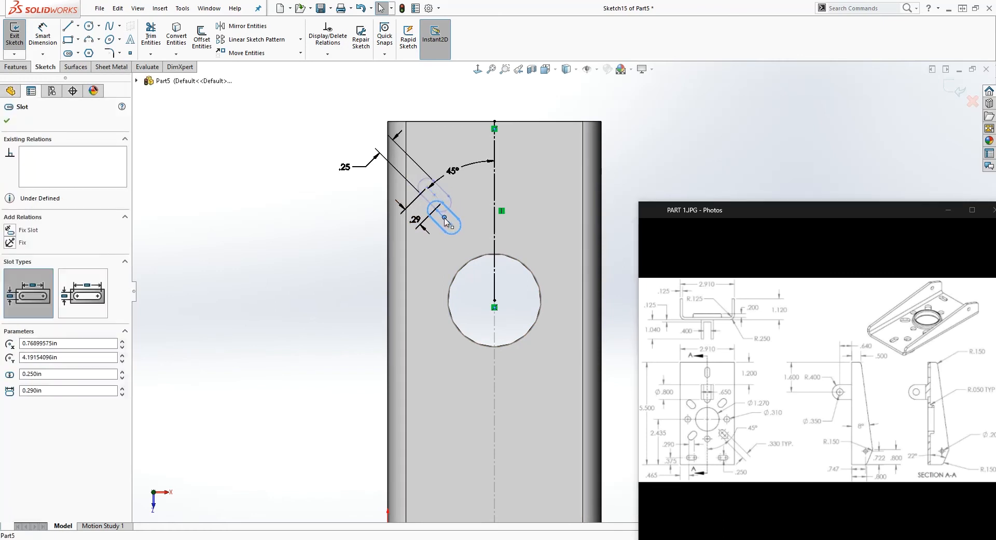
{"action": "left_click_drag", "start_coordinate": [445, 218], "coordinate": [446, 218]}
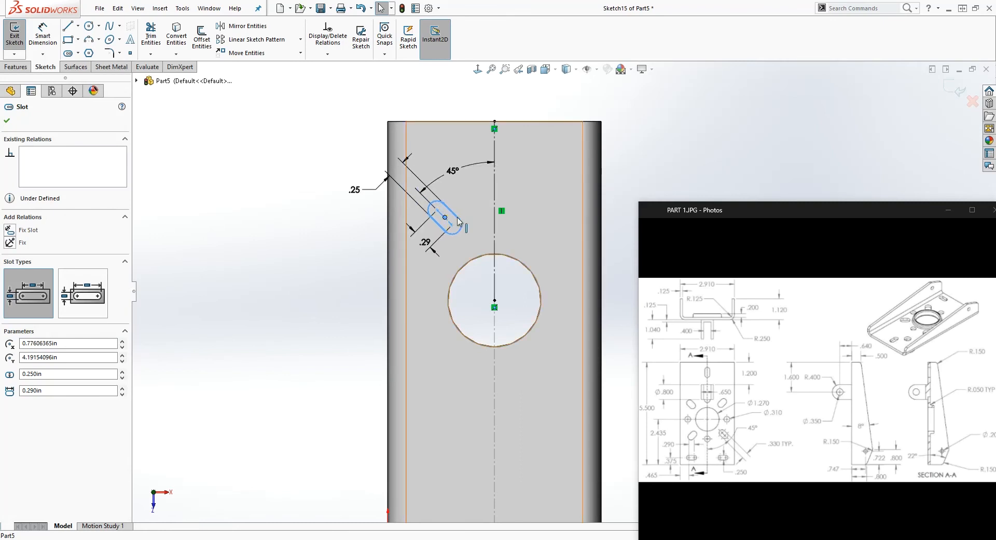
{"action": "key", "text": "Escape"}
Dimension the vertical distance from the base's upper end edge to the slot's upper arc centre
{"action": "right_click_drag", "start_coordinate": [348, 244], "coordinate": [338, 188]}
{"action": "left_click", "coordinate": [419, 121]}
{"action": "left_click", "coordinate": [437, 210]}
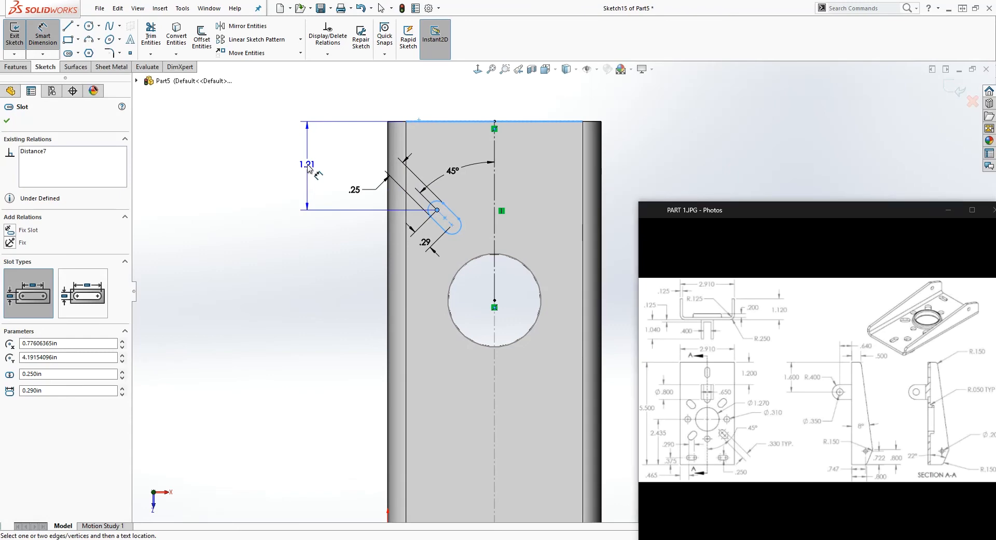
{"action": "left_click", "coordinate": [308, 174]}
{"action": "left_click", "coordinate": [263, 162]}
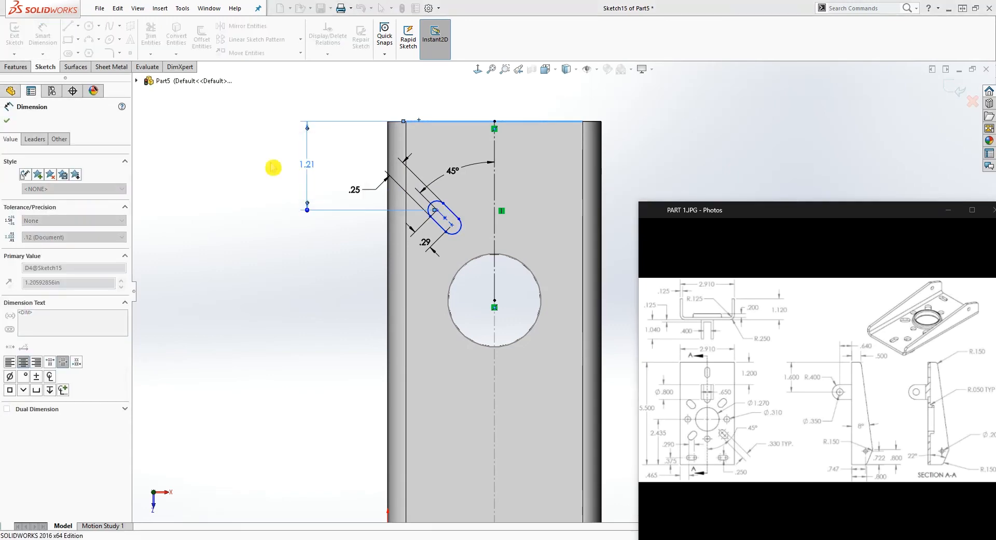
Dimension the slot's upper arc centre horizontally from the bracket's left outer edge and set the distance to 0.50 in
{"action": "left_click", "coordinate": [437, 211]}
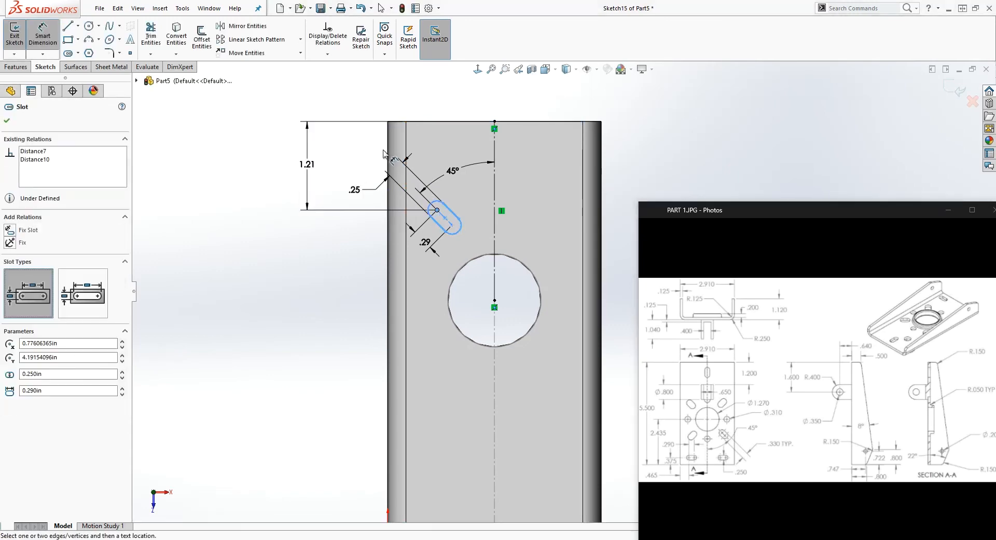
{"action": "left_click", "coordinate": [388, 156]}
{"action": "left_click", "coordinate": [414, 83]}
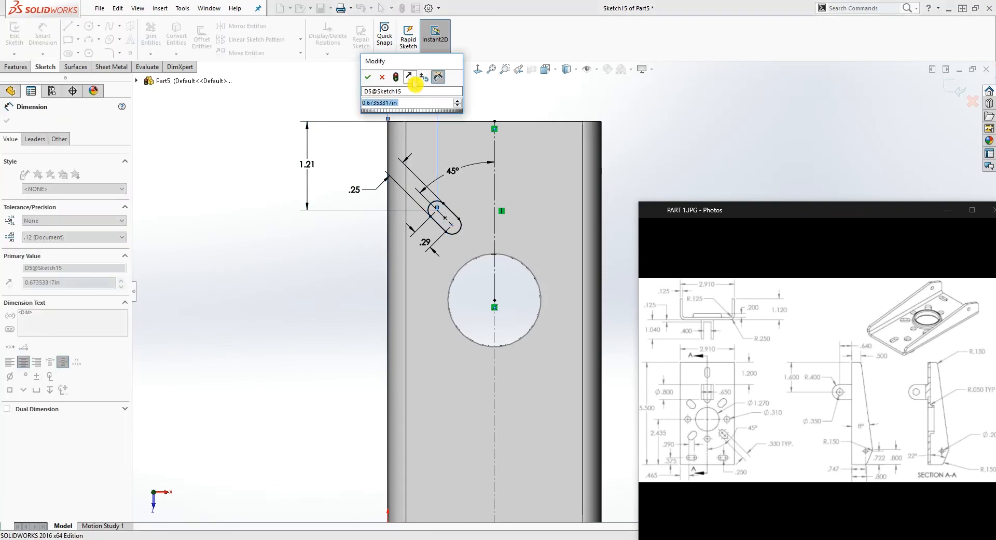
{"action": "left_click", "coordinate": [367, 76]}
{"action": "key", "text": "Escape"}
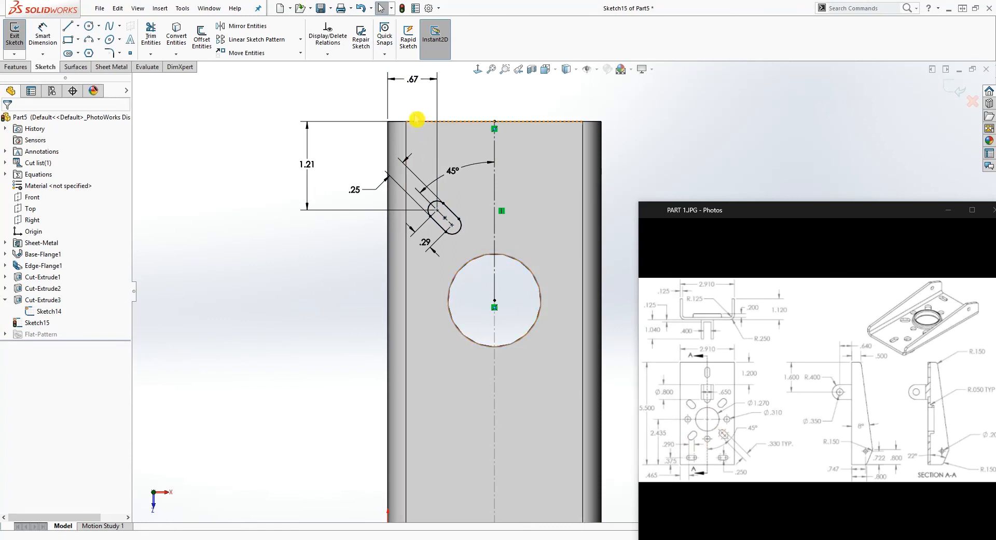
{"action": "left_click", "coordinate": [414, 81]}
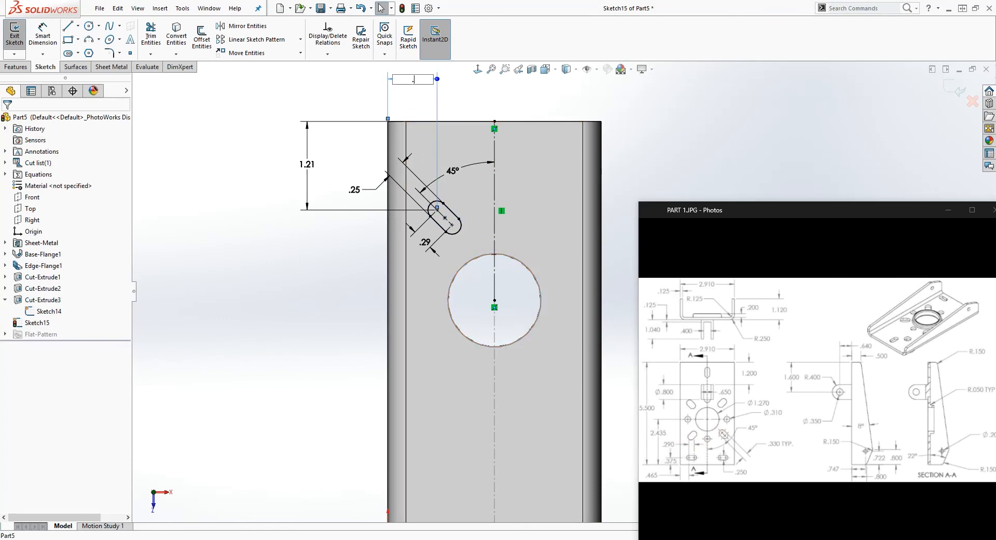
{"action": "key", "text": "Return"}
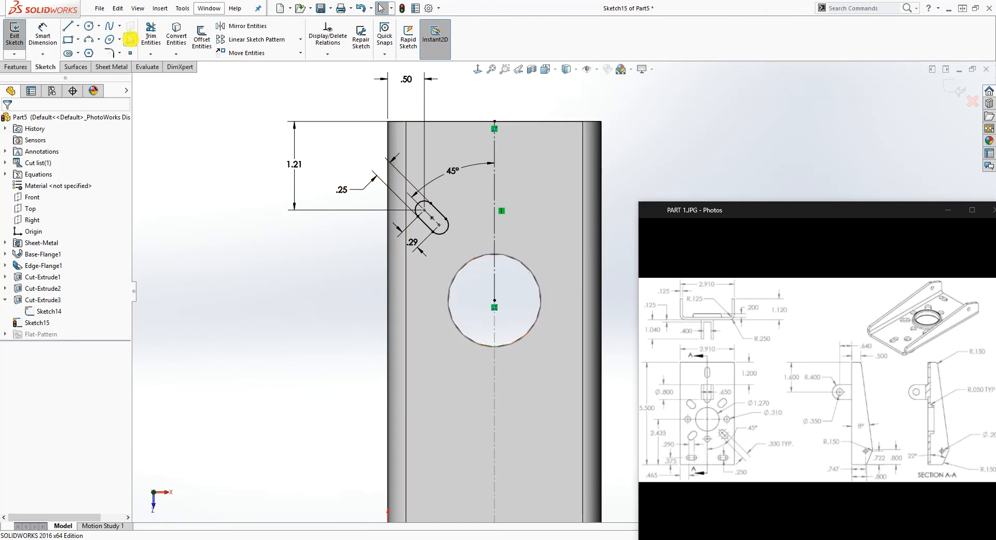
Sketch a circle about 0.40 in in diameter beside the large central hole, directly below the slot's upper arc centre
{"action": "left_click", "coordinate": [88, 25]}
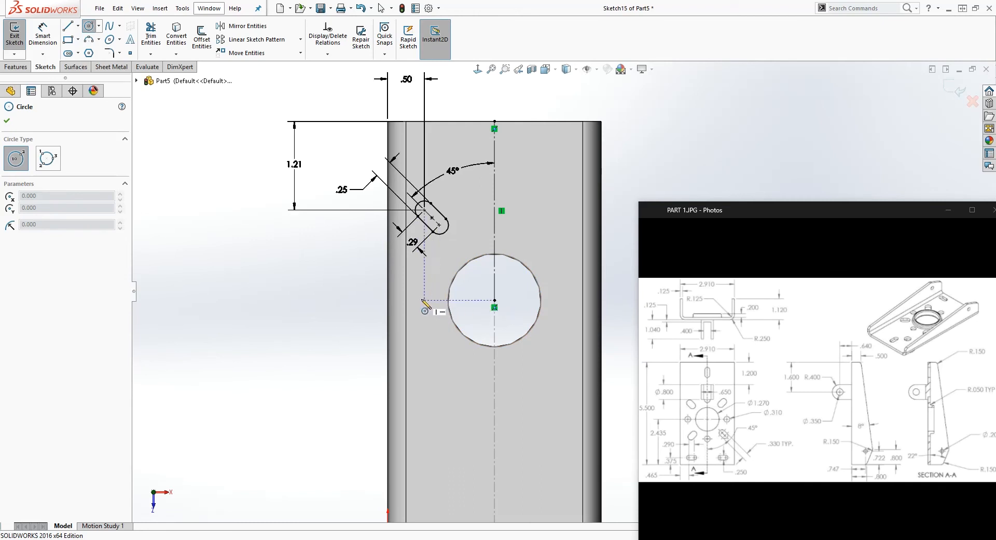
{"action": "left_click", "coordinate": [425, 299]}
{"action": "left_click", "coordinate": [435, 297]}
{"action": "key", "text": "Escape"}
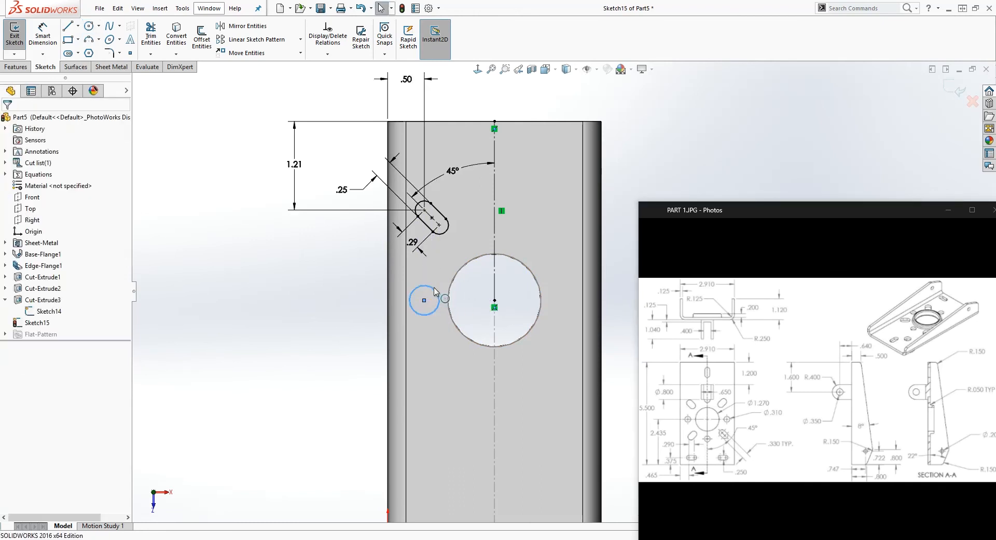
Add a horizontal relation between the small circle's centre and the large central hole's centre
{"action": "left_click", "coordinate": [424, 299]}
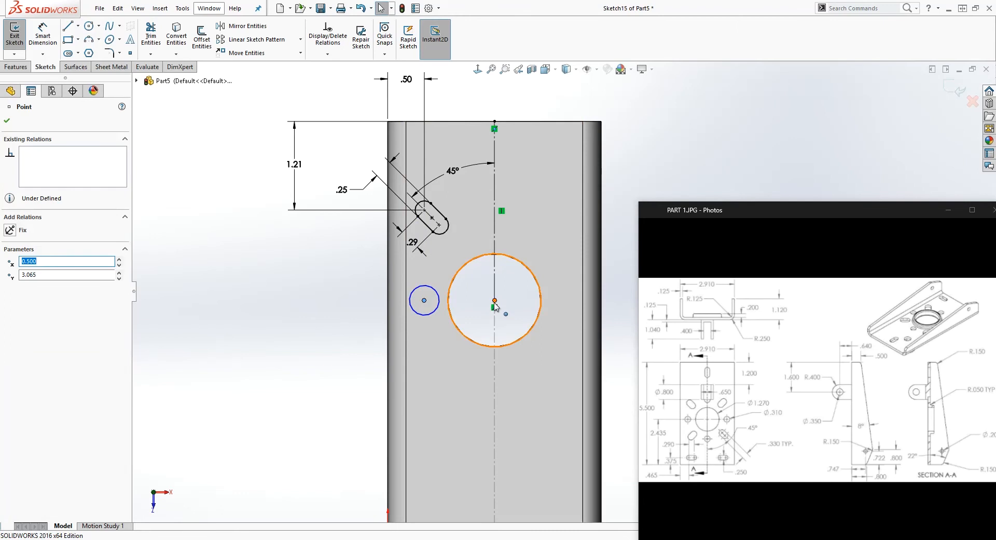
{"action": "left_click", "coordinate": [494, 300], "text": "ctrl"}
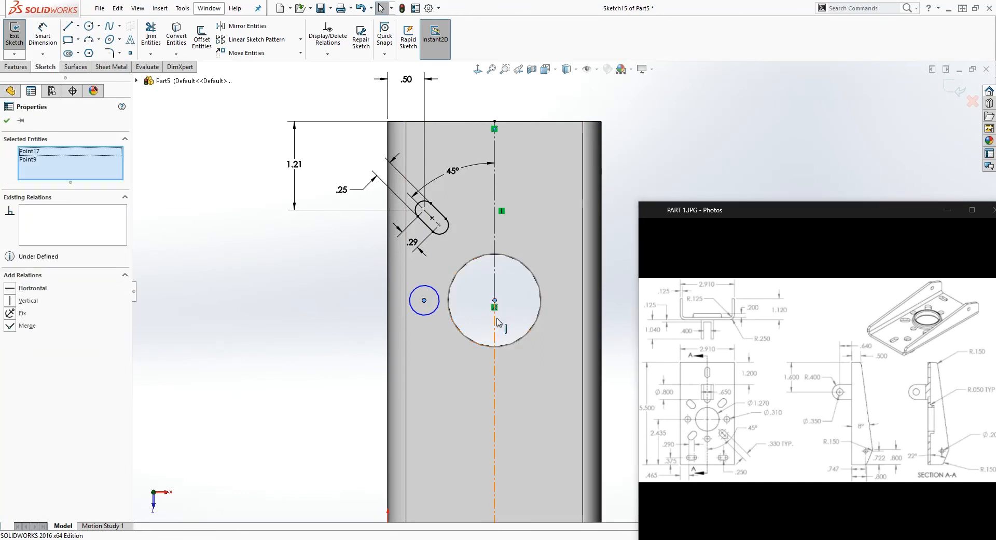
{"action": "left_click", "coordinate": [20, 287]}
{"action": "key", "text": "Escape"}
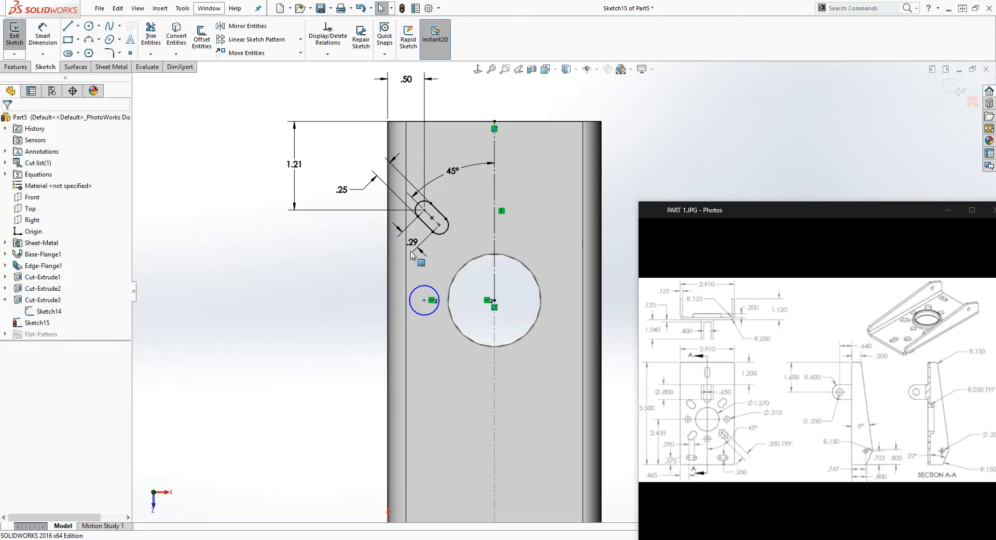
Dimension the small circle's diameter and set it to 0.31 in
{"action": "right_click_drag", "start_coordinate": [253, 351], "coordinate": [214, 224]}
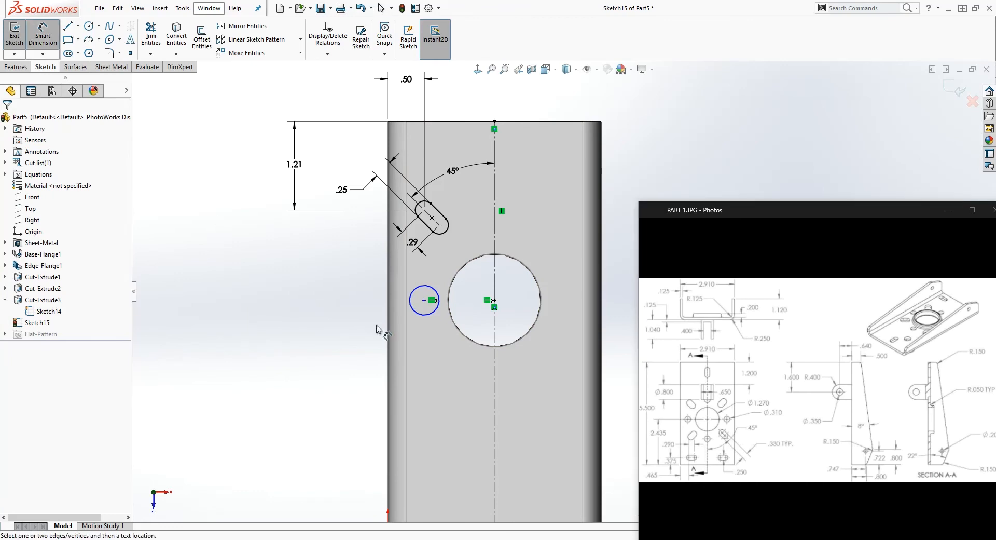
{"action": "left_click", "coordinate": [423, 306]}
{"action": "left_click", "coordinate": [264, 338]}
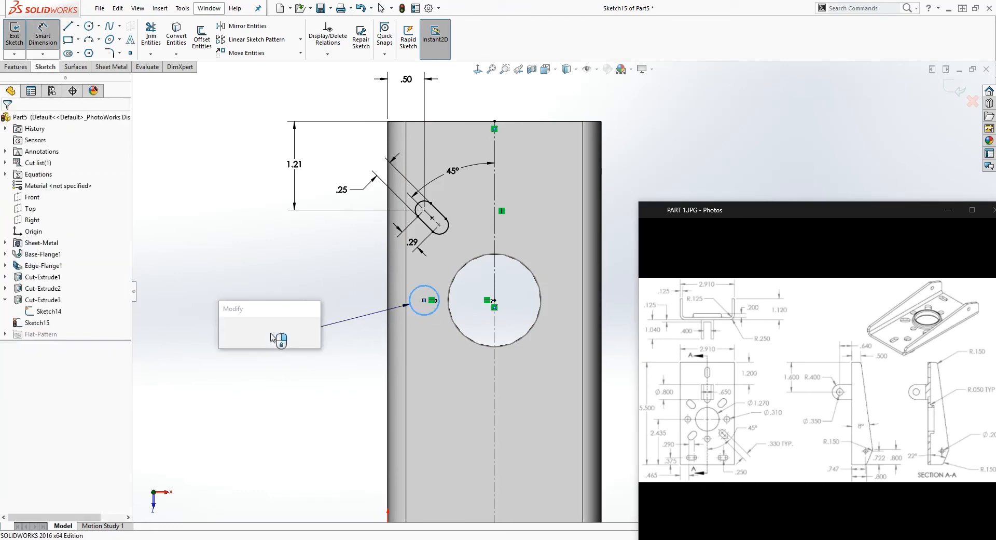
{"action": "type", "text": ".31"}
{"action": "key", "text": "Return"}
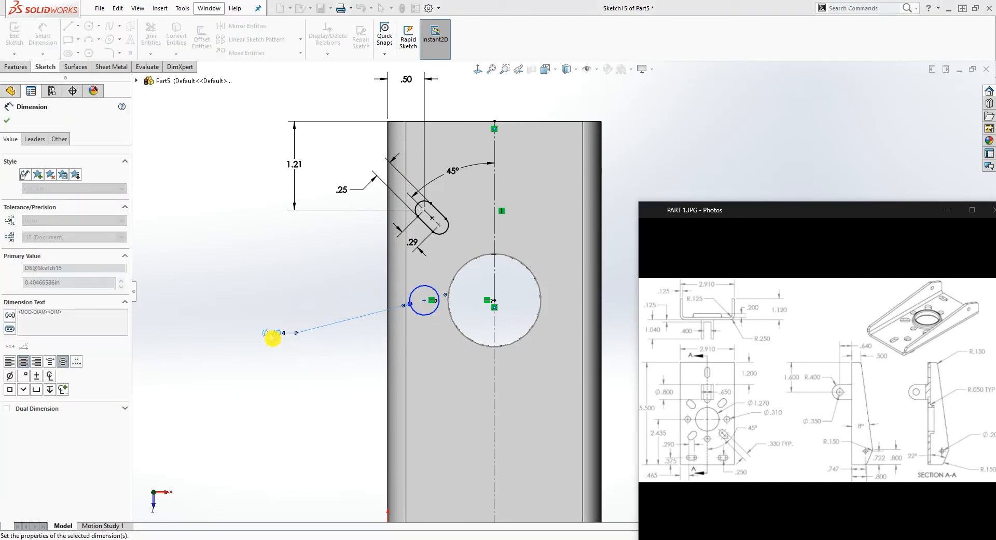
{"action": "key", "text": "Escape"}
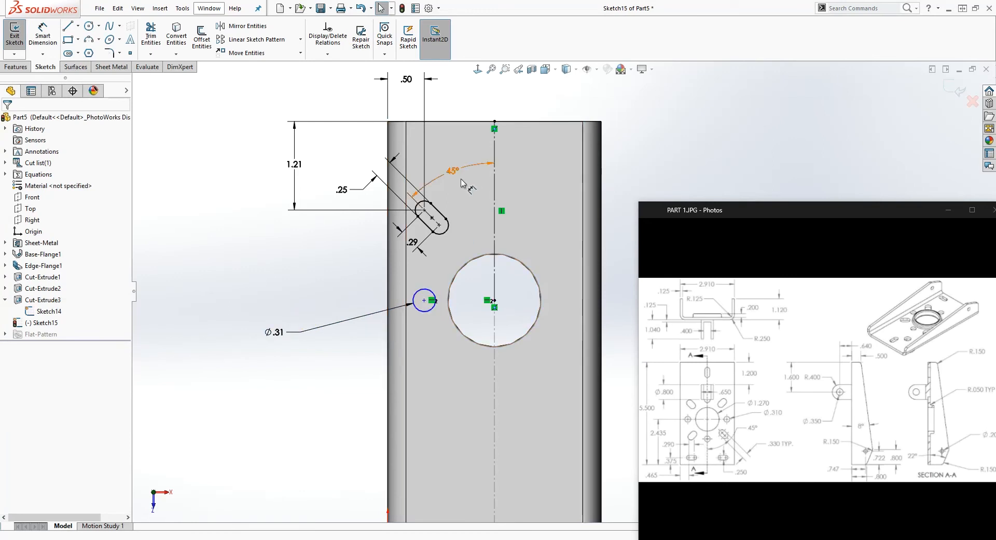
{"action": "left_click", "coordinate": [346, 345]}
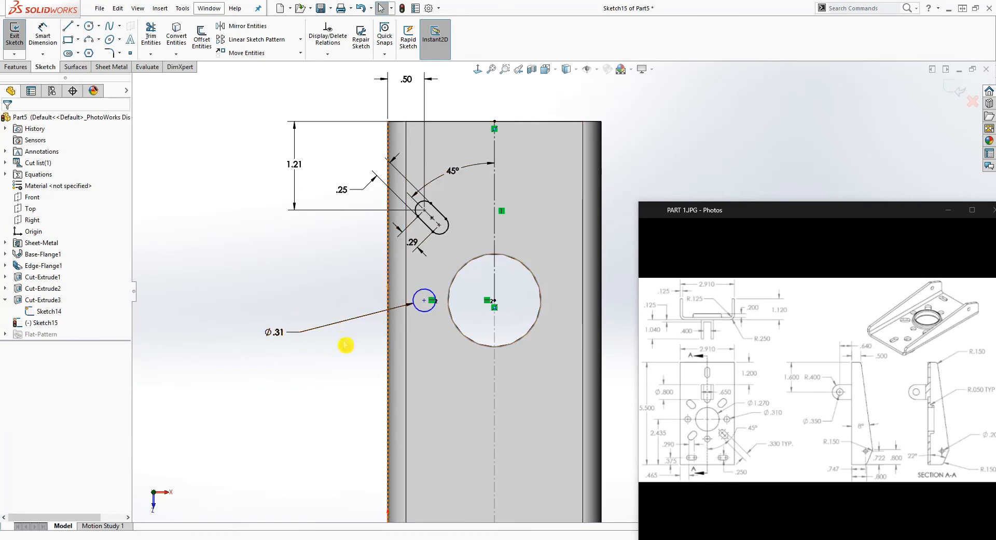
Add a vertical relation between the slot's upper arc centre and the small circle's centre
{"action": "left_click", "coordinate": [424, 210]}
{"action": "left_click", "coordinate": [425, 299], "text": "ctrl"}
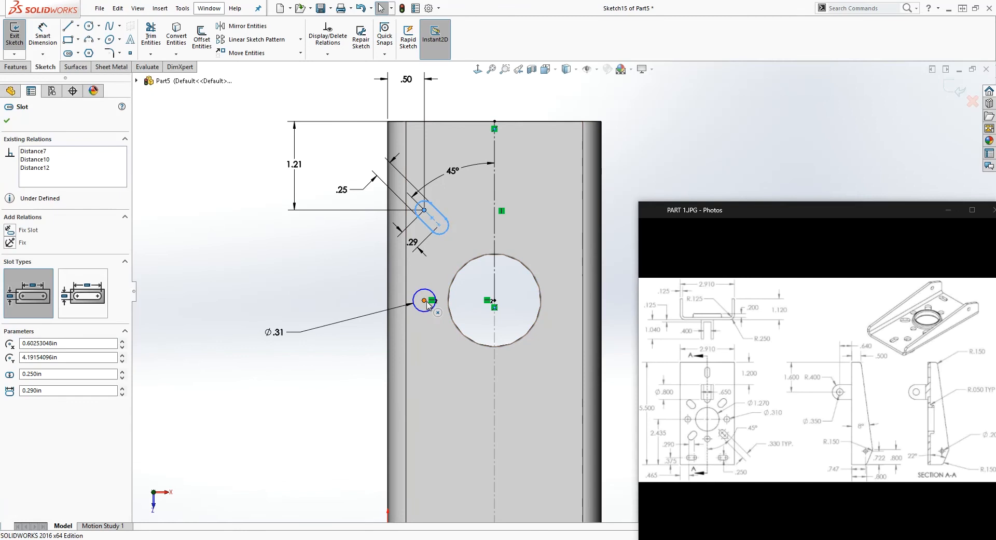
{"action": "left_click", "coordinate": [49, 311]}
{"action": "left_click", "coordinate": [10, 305]}
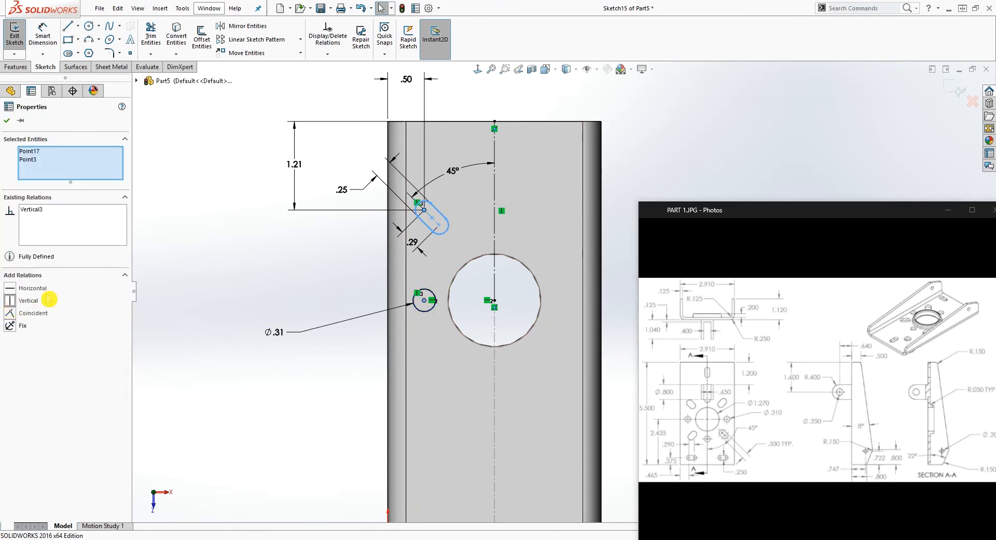
{"action": "left_click", "coordinate": [645, 147]}
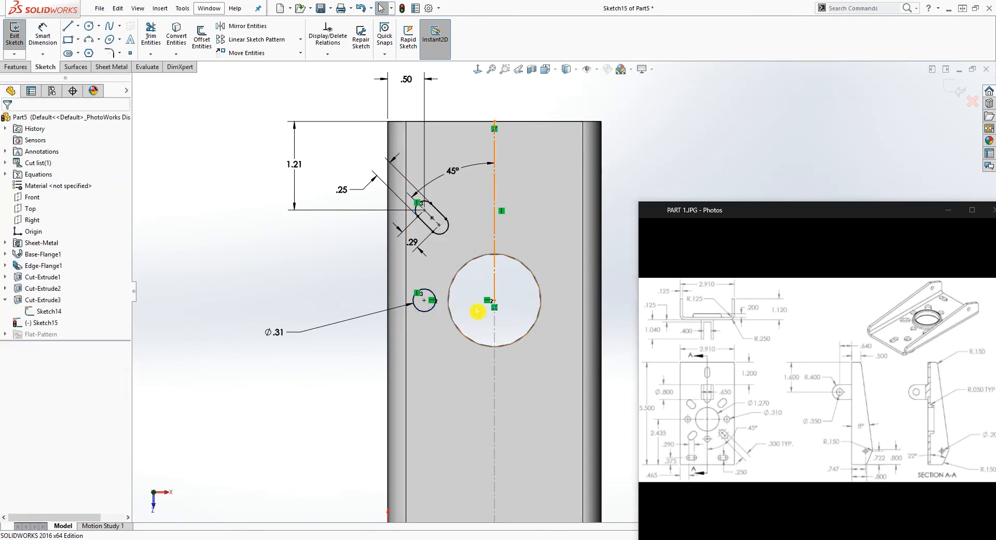
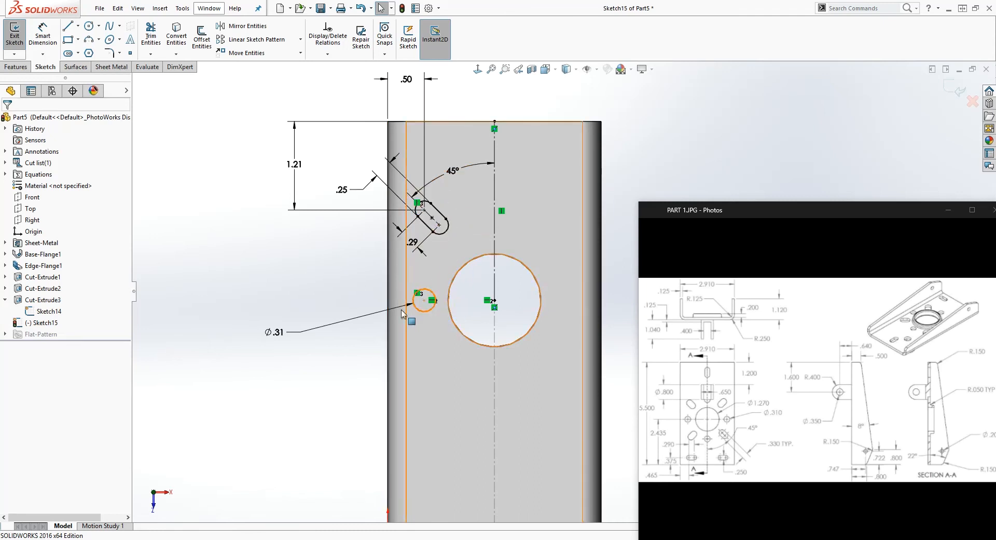
Cut the angled slot and the small circle through the base with an Extruded Cut ending Up To Next
{"action": "left_click", "coordinate": [31, 94]}
{"action": "left_click", "coordinate": [15, 70]}
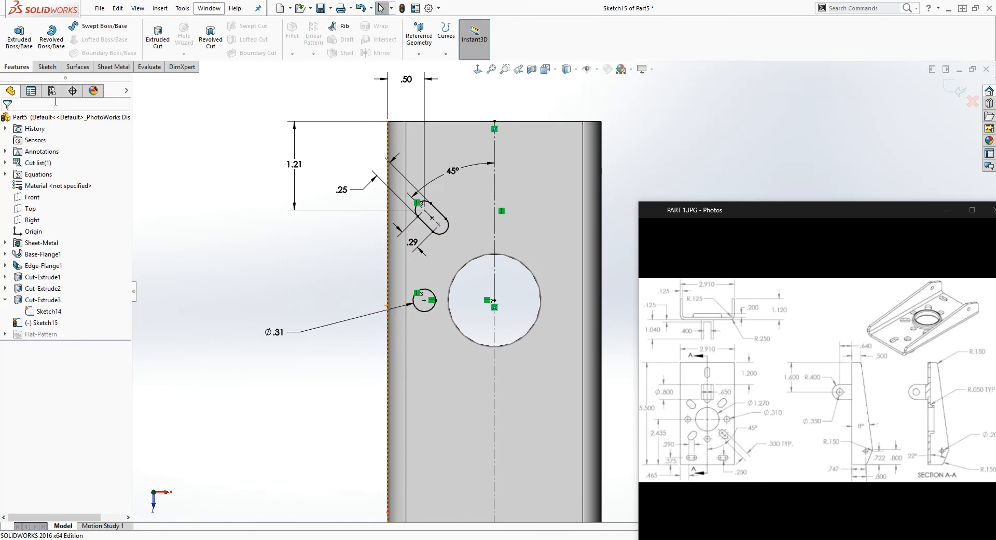
{"action": "left_click", "coordinate": [157, 36]}
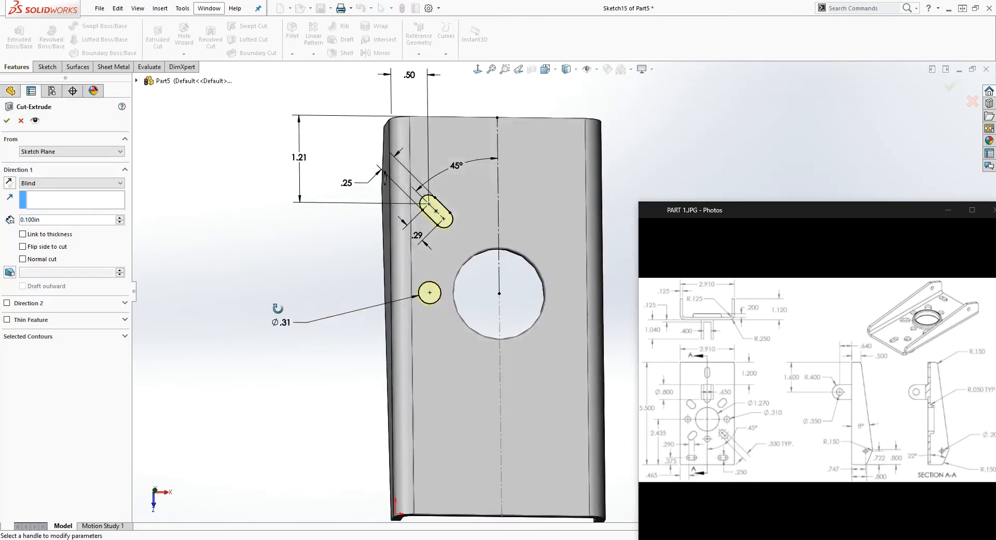
{"action": "left_click", "coordinate": [52, 183]}
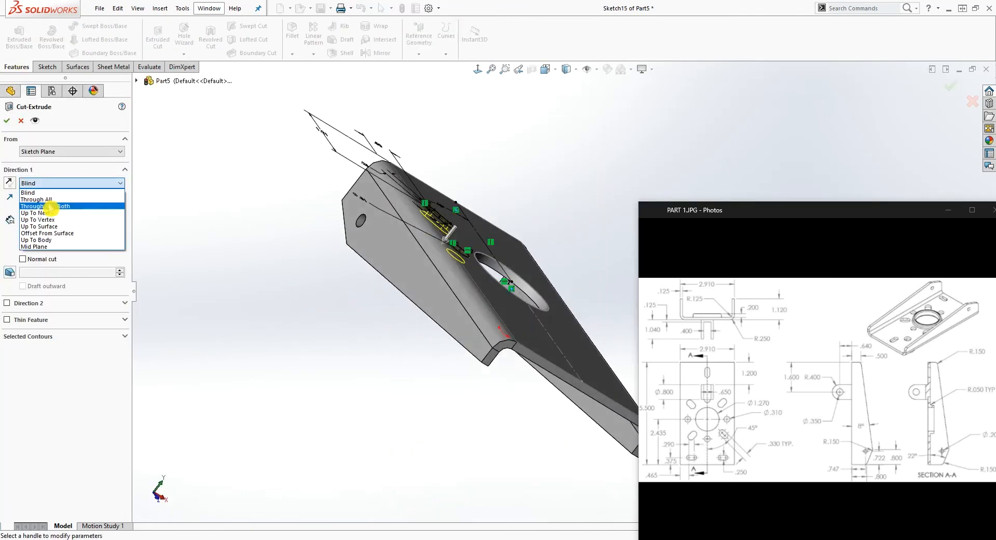
{"action": "left_click", "coordinate": [52, 212]}
{"action": "left_click", "coordinate": [9, 127]}
{"action": "middle_click_drag", "start_coordinate": [278, 304], "coordinate": [505, 336]}
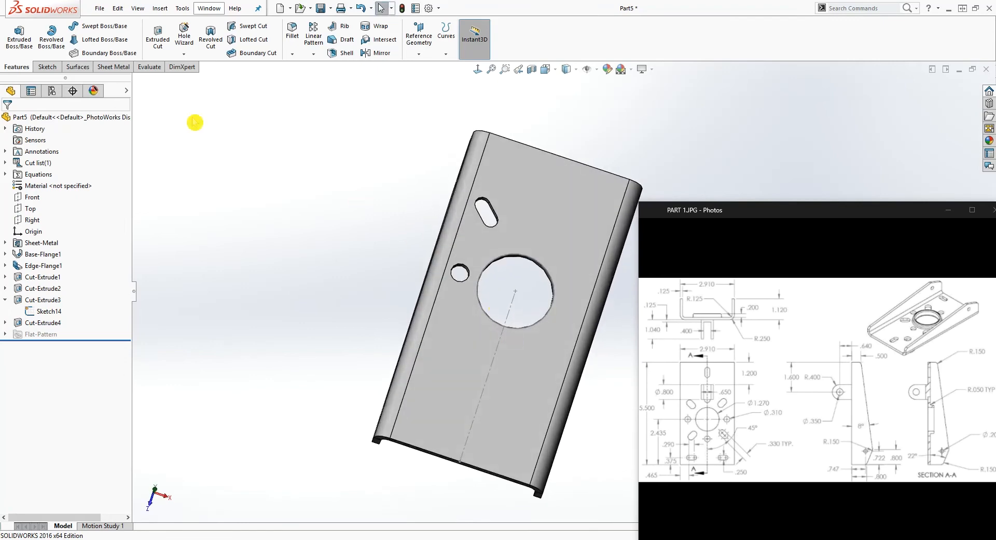
{"action": "left_click", "coordinate": [314, 55]}
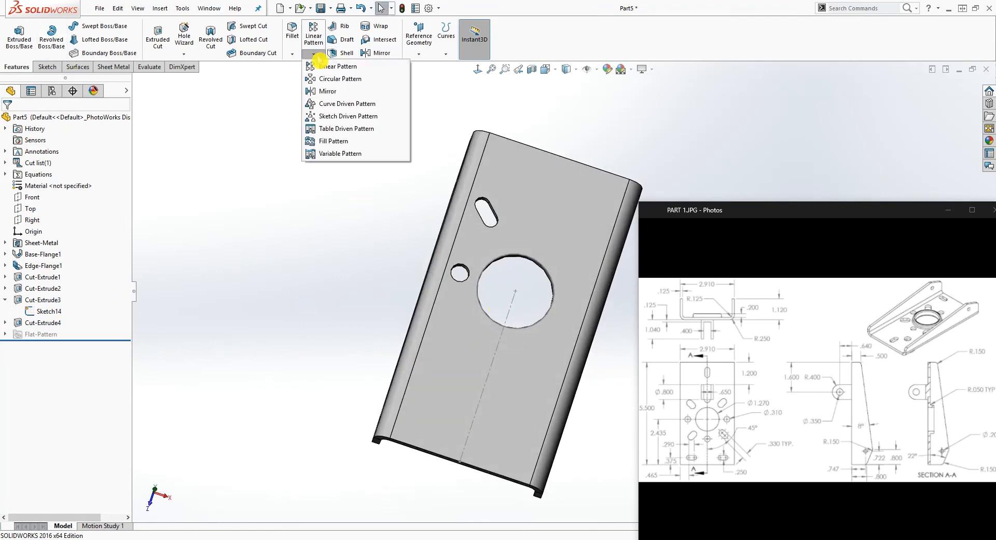
{"action": "left_click", "coordinate": [335, 78]}
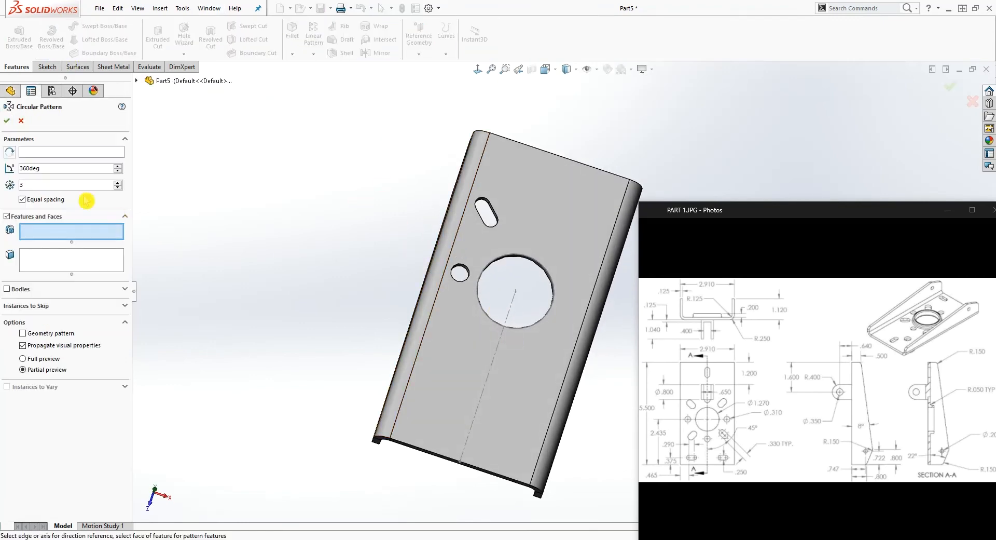
{"action": "left_click", "coordinate": [57, 153]}
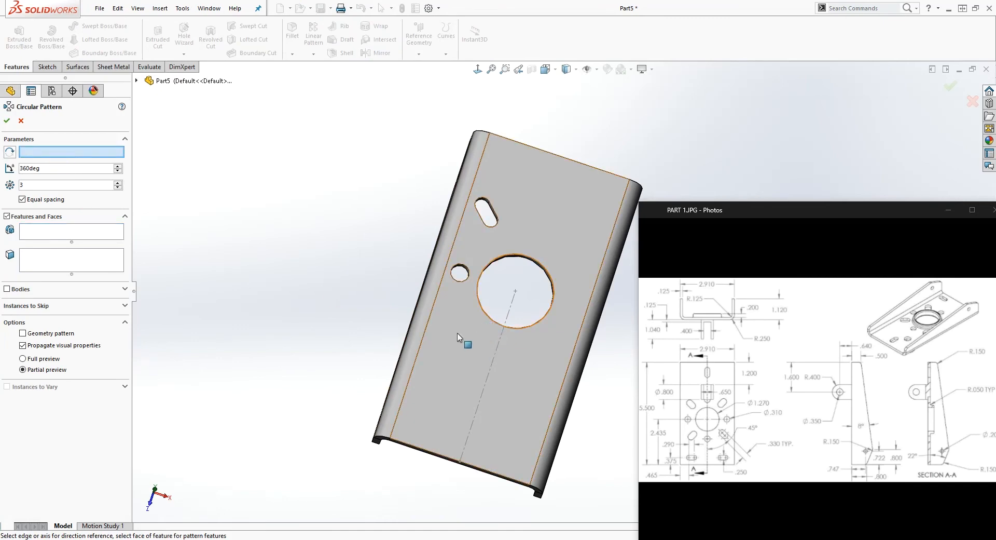
{"action": "key", "text": "Escape"}
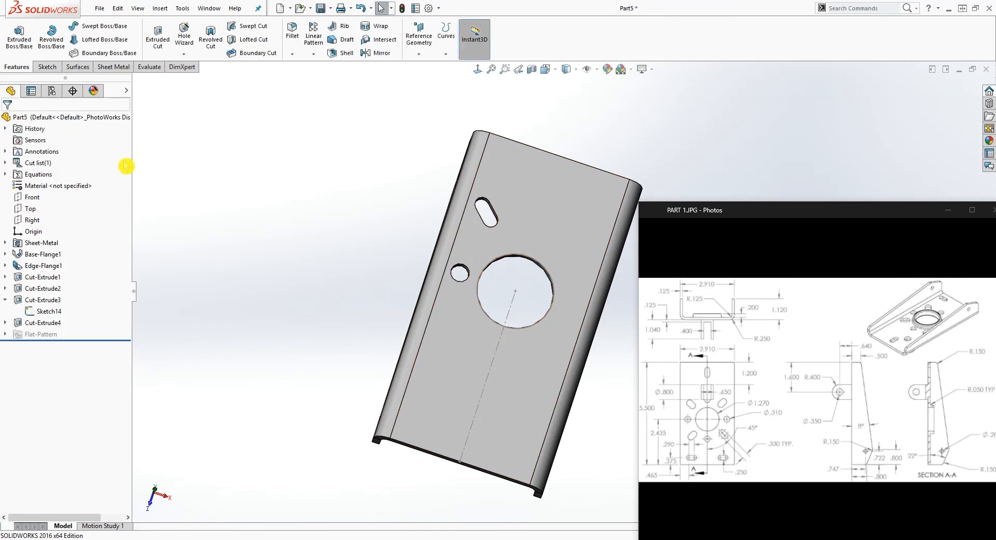
Hide the central hole's sketch and start a circular pattern about the large central hole's edge
{"action": "right_click", "coordinate": [45, 313]}
{"action": "left_click", "coordinate": [53, 297]}
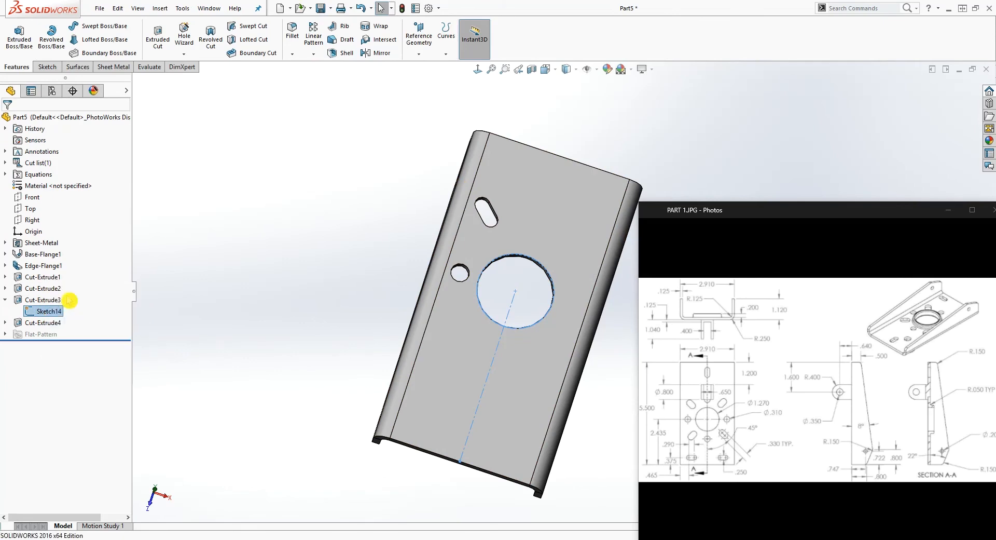
{"action": "left_click", "coordinate": [312, 55]}
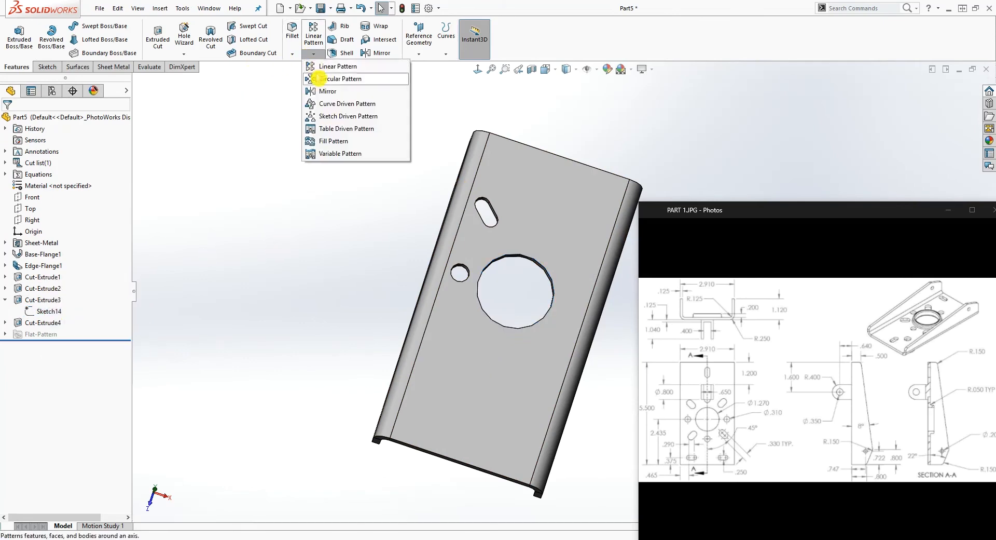
{"action": "left_click", "coordinate": [327, 80]}
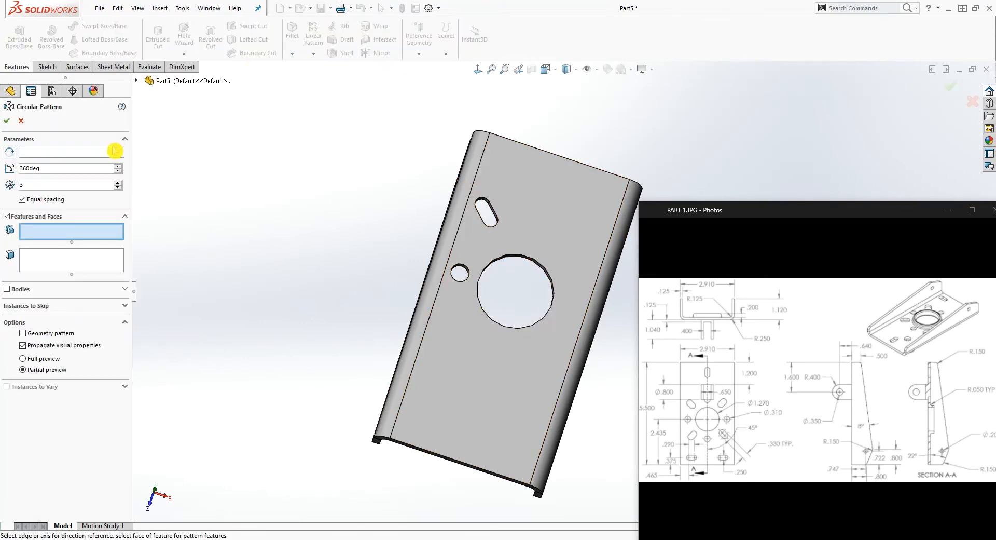
{"action": "left_click", "coordinate": [35, 154]}
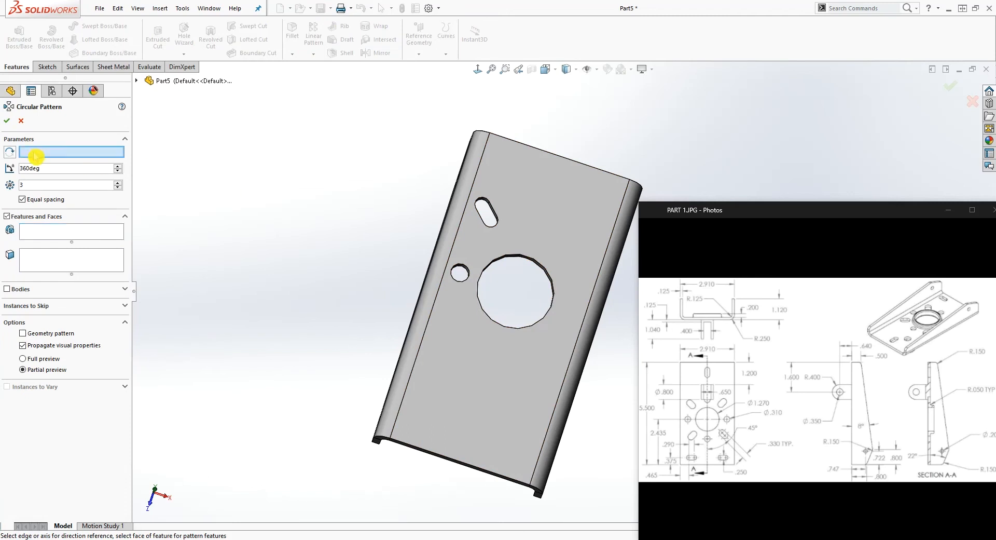
{"action": "left_click", "coordinate": [507, 256]}
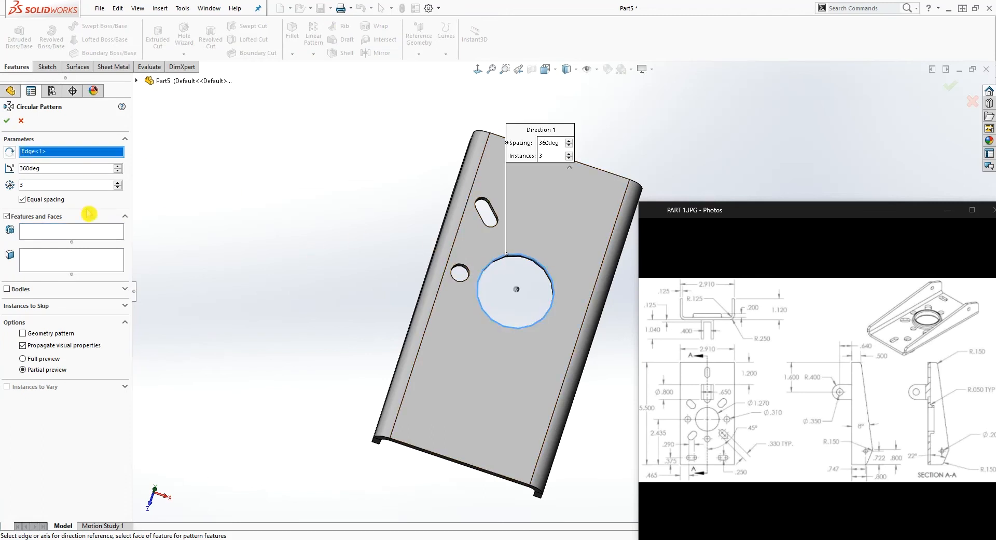
Choose the slot and small-hole cut, Cut-Extrude4, as the feature for the circular pattern
{"action": "left_click", "coordinate": [46, 234]}
{"action": "scroll", "coordinate": [423, 209], "scroll_direction": "down", "scroll_amount": 3}
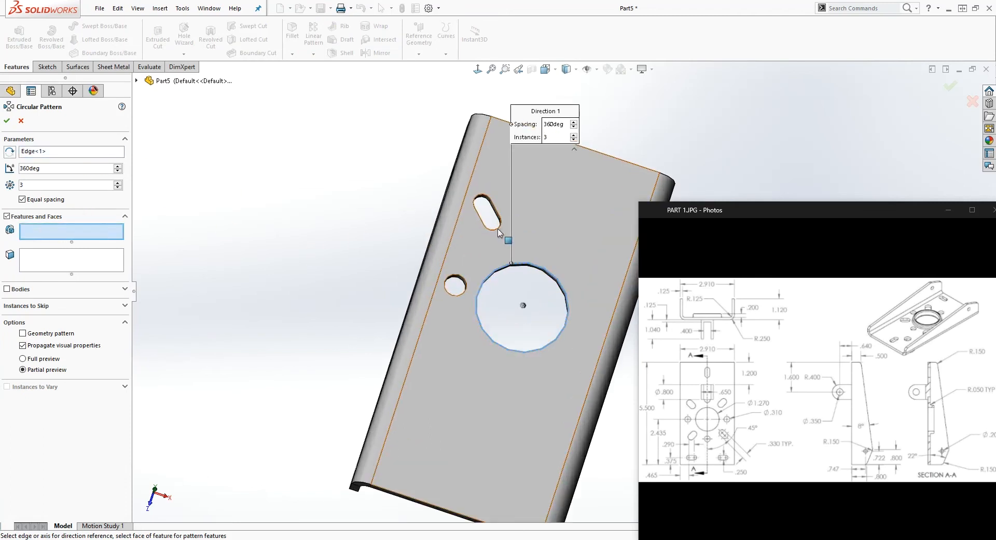
{"action": "left_click", "coordinate": [136, 81]}
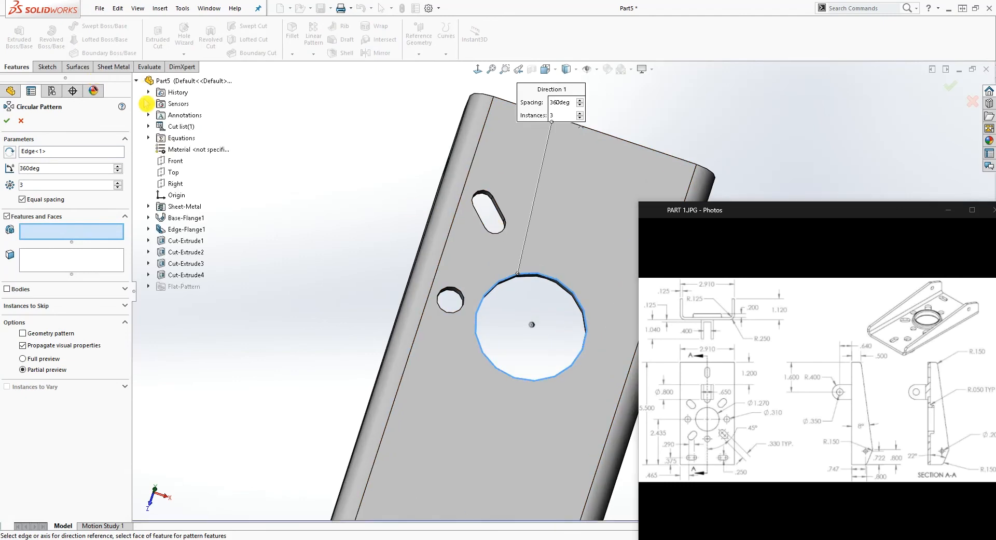
{"action": "left_click", "coordinate": [193, 279]}
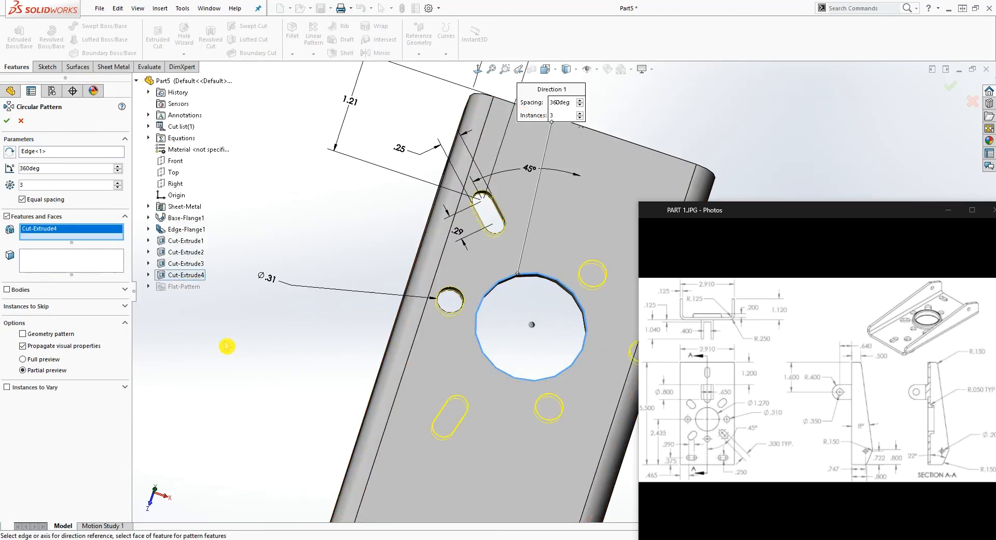
{"action": "scroll", "coordinate": [249, 347], "scroll_direction": "up", "scroll_amount": 1}
{"action": "scroll", "coordinate": [252, 348], "scroll_direction": "down", "scroll_amount": 1}
{"action": "scroll", "coordinate": [253, 349], "scroll_direction": "up", "scroll_amount": 2}
{"action": "middle_click_drag", "start_coordinate": [254, 348], "coordinate": [597, 244]}
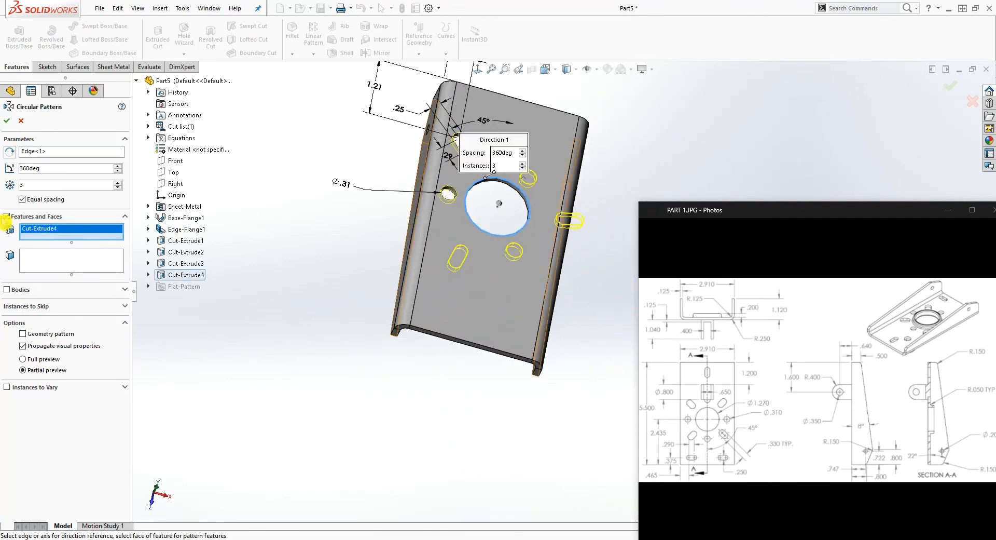
Set the circular pattern to 4 equally spaced instances over 360 degrees and create it
{"action": "left_click", "coordinate": [117, 182]}
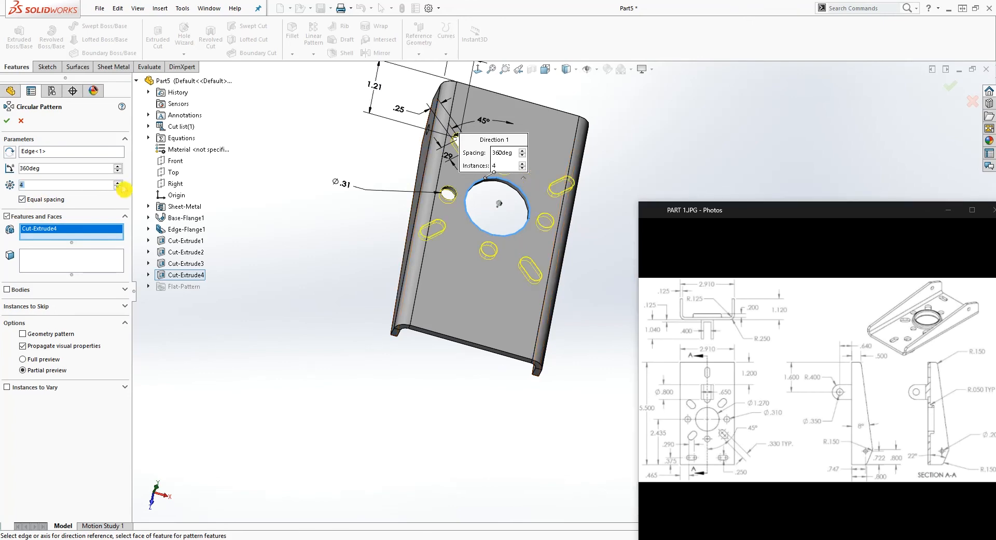
{"action": "middle_click_drag", "start_coordinate": [441, 279], "coordinate": [579, 274]}
{"action": "scroll", "coordinate": [618, 145], "scroll_direction": "down", "scroll_amount": 3}
{"action": "scroll", "coordinate": [527, 298], "scroll_direction": "down", "scroll_amount": 1}
{"action": "middle_click_drag", "start_coordinate": [527, 298], "coordinate": [267, 282]}
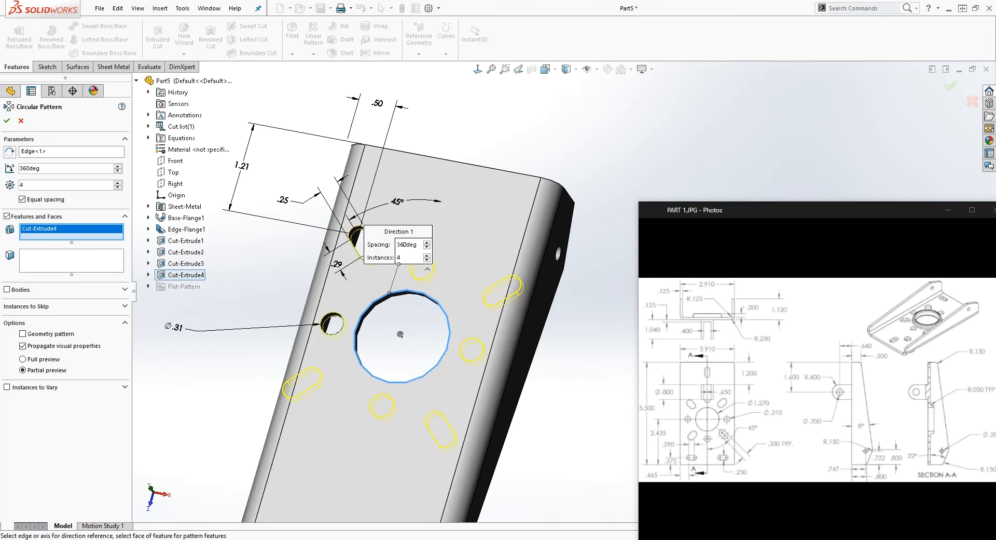
{"action": "middle_click_drag", "start_coordinate": [400, 334], "coordinate": [397, 369]}
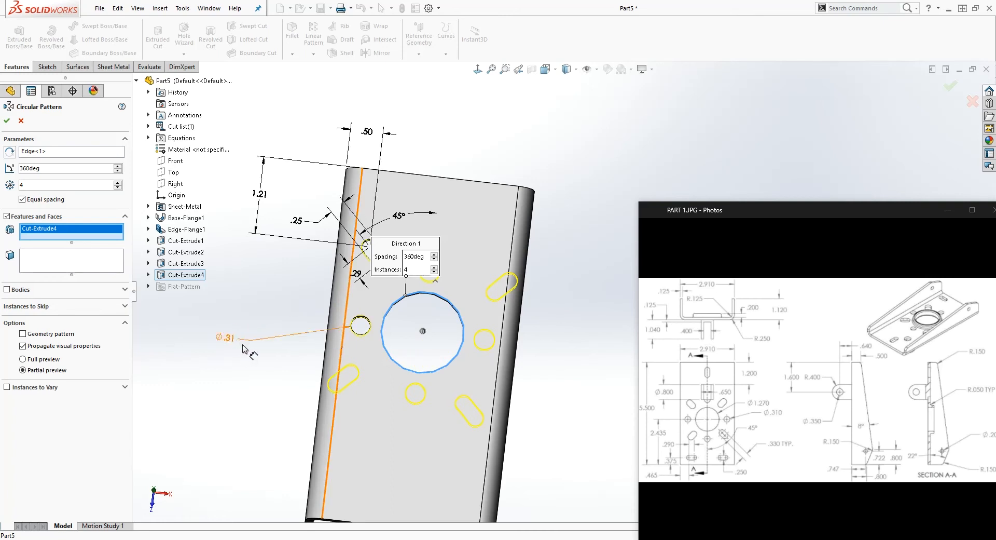
{"action": "left_click", "coordinate": [435, 345]}
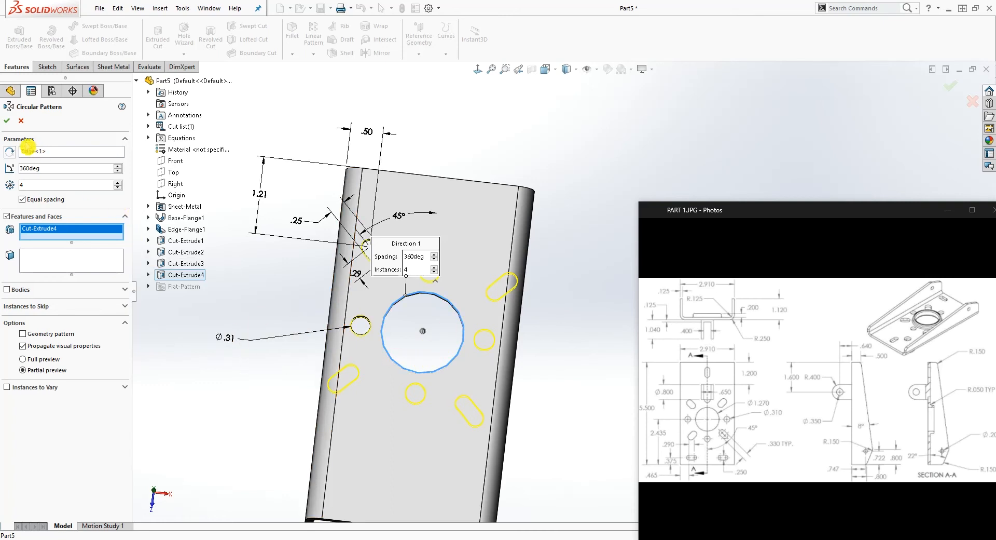
{"action": "left_click", "coordinate": [8, 122]}
Examine the patterned slots and holes on the base and locate the sketches behind the cut features
{"action": "middle_click_drag", "start_coordinate": [448, 301], "coordinate": [476, 321]}
{"action": "left_click", "coordinate": [501, 299]}
{"action": "left_click", "coordinate": [413, 367]}
{"action": "left_click", "coordinate": [50, 323]}
{"action": "left_click", "coordinate": [189, 335]}
{"action": "left_click", "coordinate": [262, 335]}
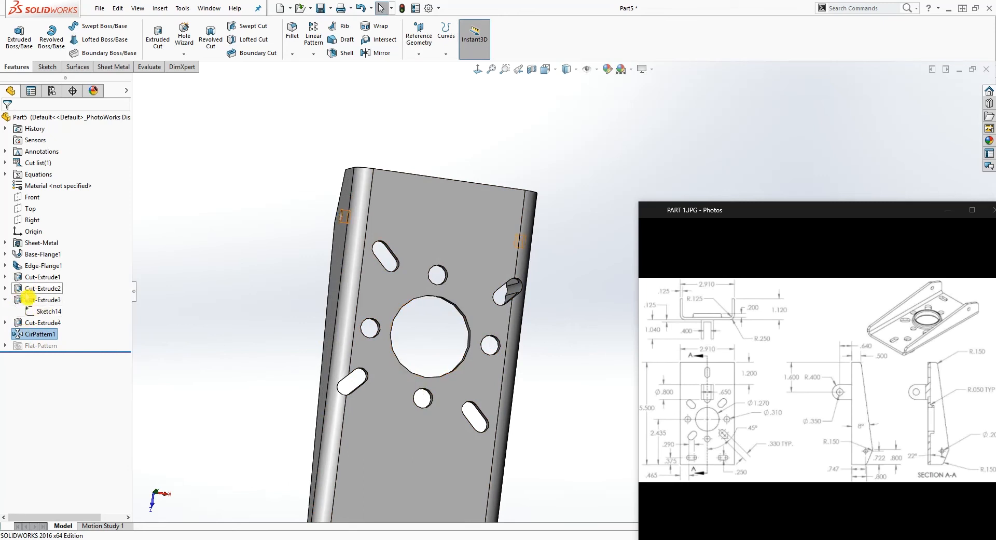
{"action": "left_click", "coordinate": [11, 300]}
{"action": "left_click", "coordinate": [10, 290]}
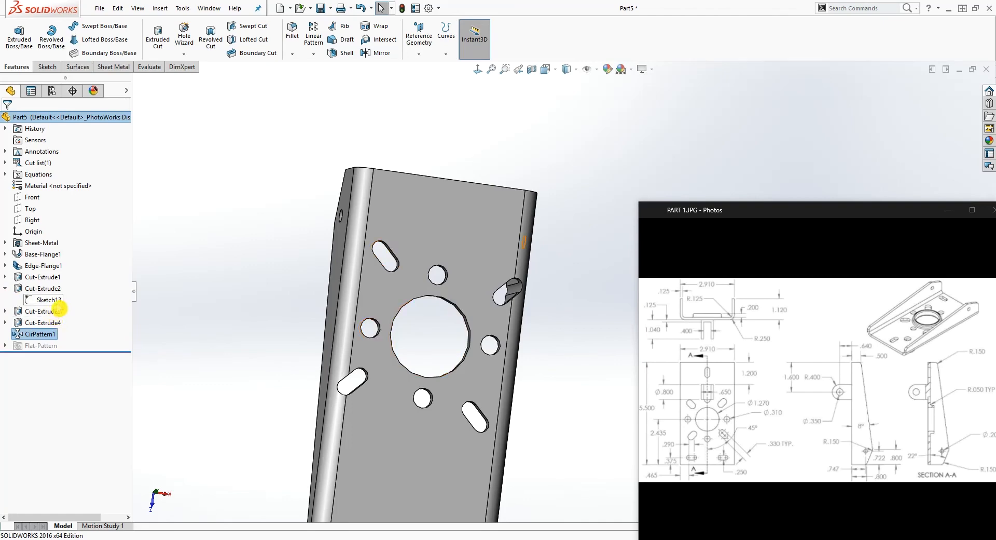
{"action": "left_click", "coordinate": [49, 300]}
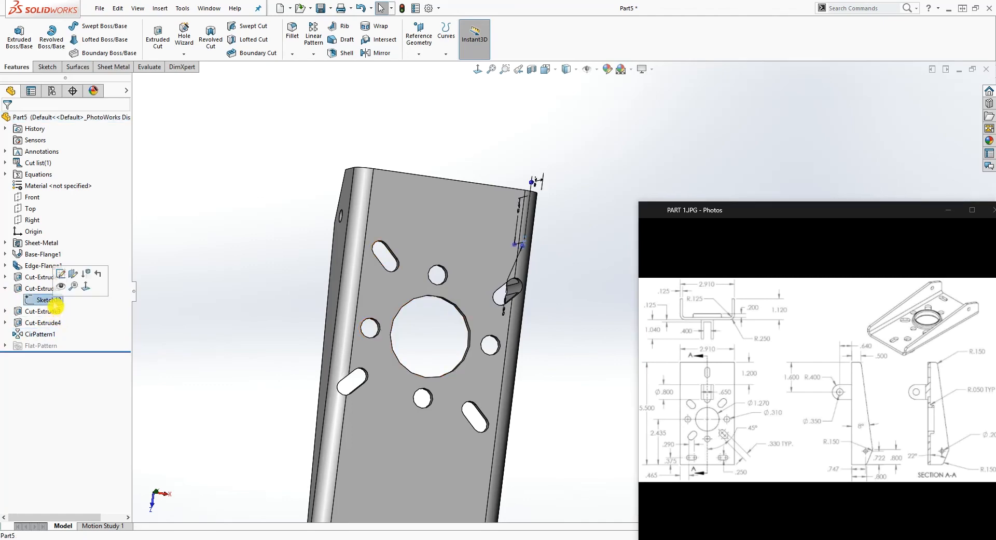
{"action": "mouse_move", "coordinate": [324, 344]}
{"action": "middle_mouse_down"}
{"action": "mouse_move", "coordinate": [279, 309]}
{"action": "mouse_move", "coordinate": [205, 350]}
{"action": "middle_mouse_up"}
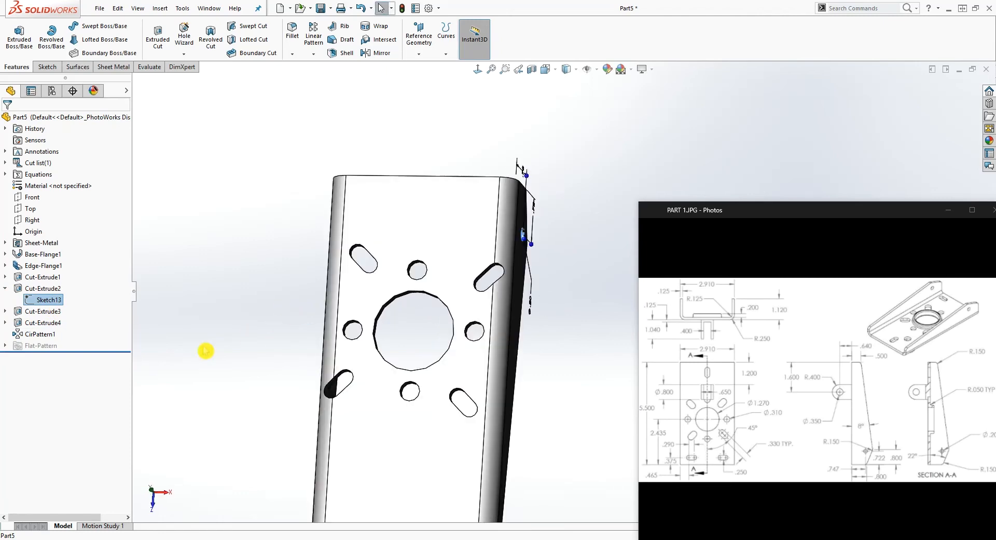
Open the sketch of the slot and small-hole cut, examine the slot's relations and size parameters, and exit the sketch
{"action": "left_click", "coordinate": [43, 324]}
{"action": "left_click", "coordinate": [5, 323]}
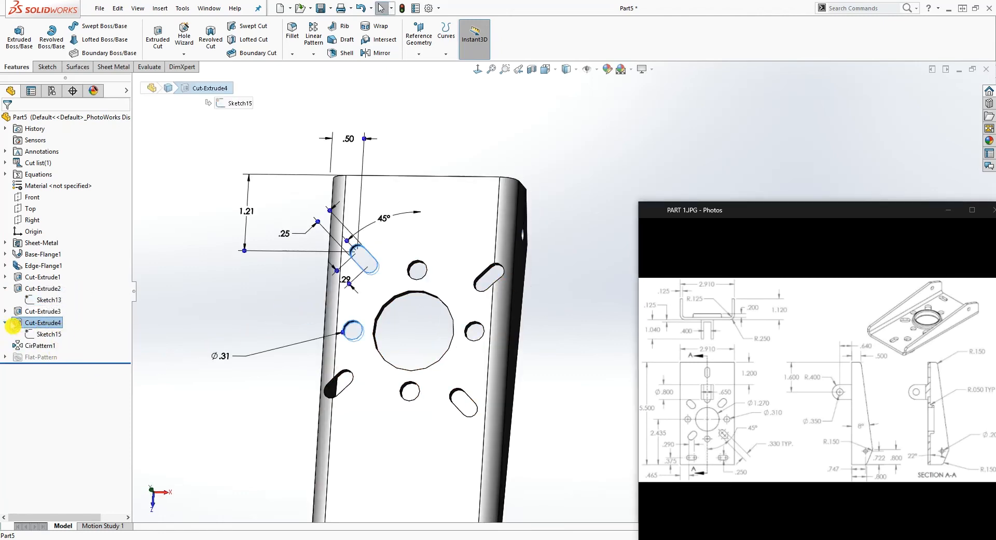
{"action": "right_click", "coordinate": [47, 335]}
{"action": "left_click", "coordinate": [55, 305]}
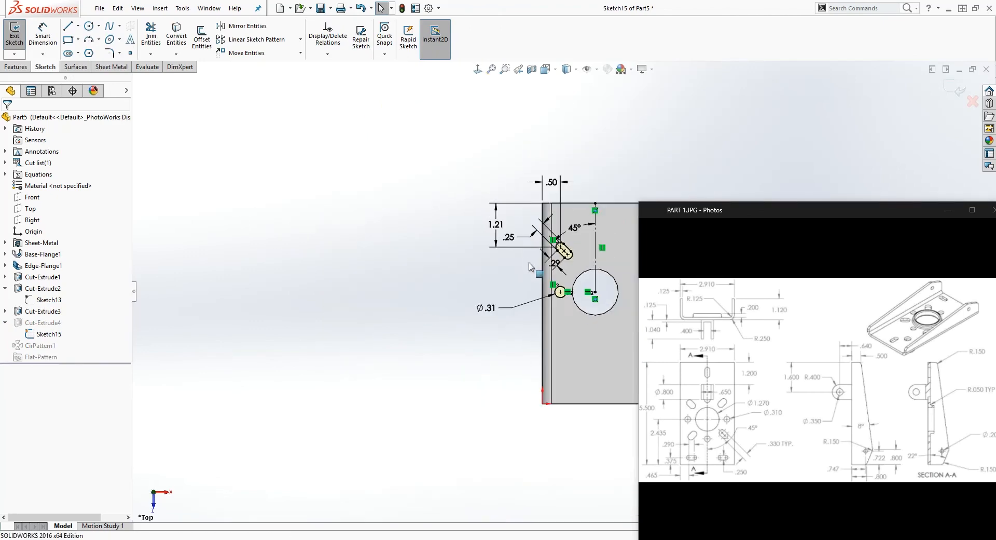
{"action": "scroll", "coordinate": [585, 286], "scroll_direction": "down", "scroll_amount": 1}
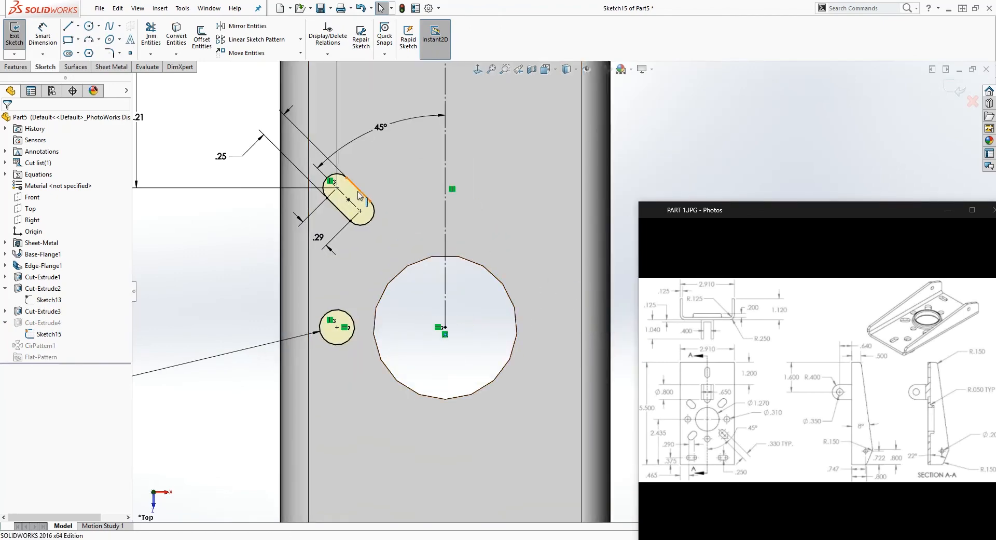
{"action": "left_click_drag", "start_coordinate": [368, 209], "coordinate": [317, 158]}
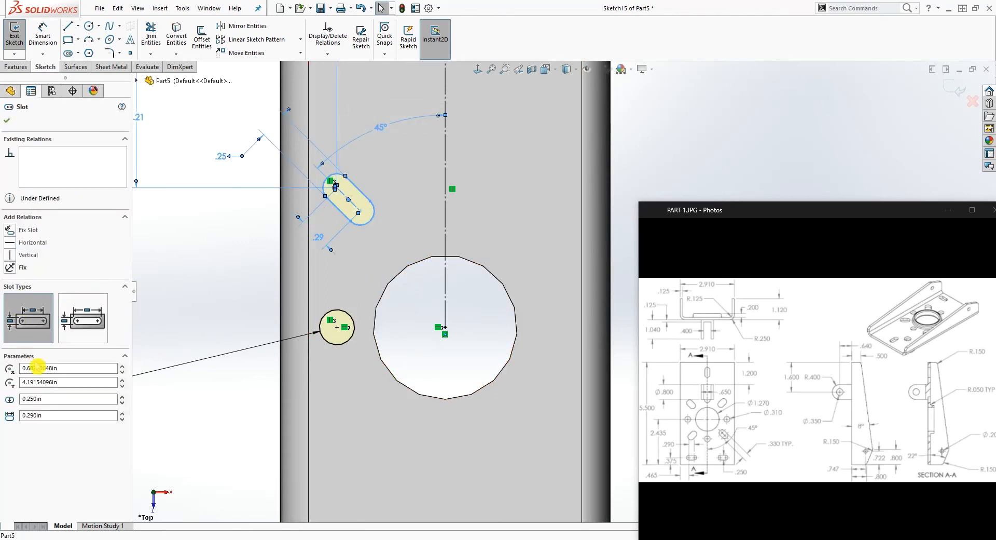
{"action": "left_click", "coordinate": [251, 259]}
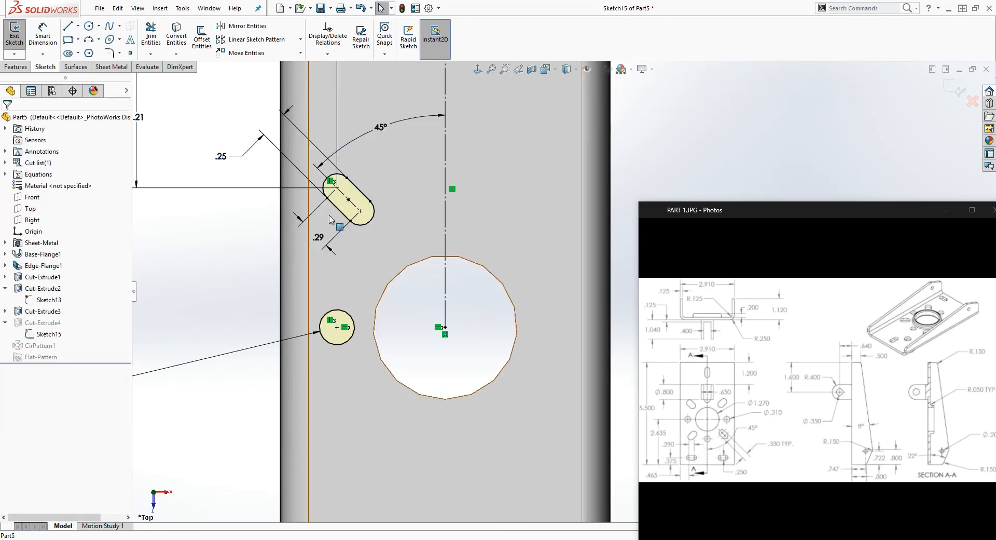
{"action": "left_click", "coordinate": [362, 193]}
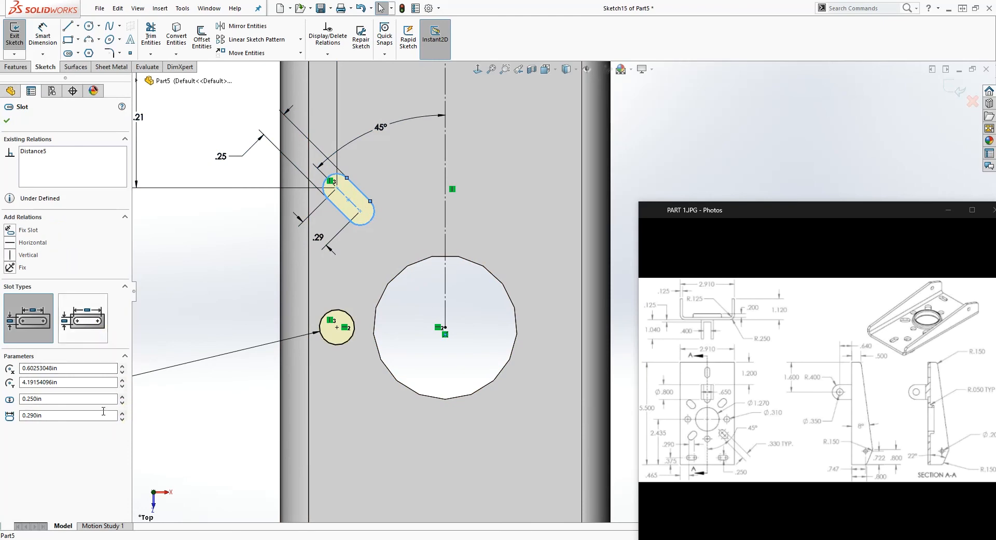
{"action": "left_click", "coordinate": [179, 143]}
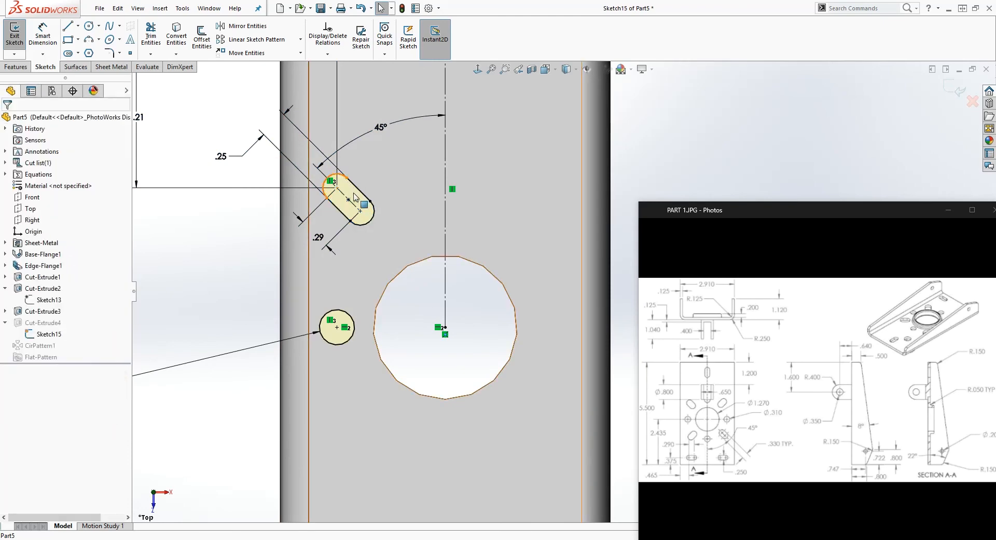
{"action": "left_click", "coordinate": [358, 190]}
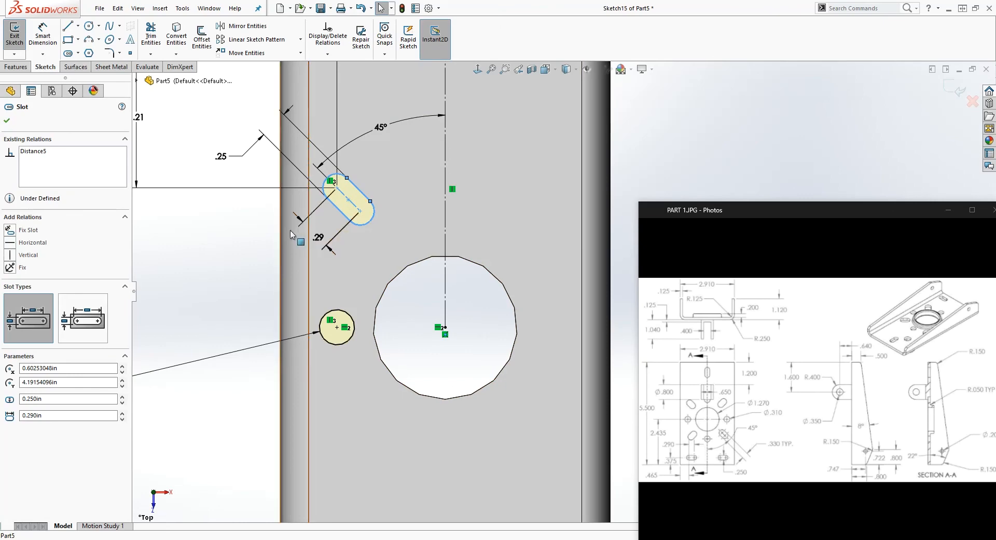
{"action": "left_click", "coordinate": [213, 205]}
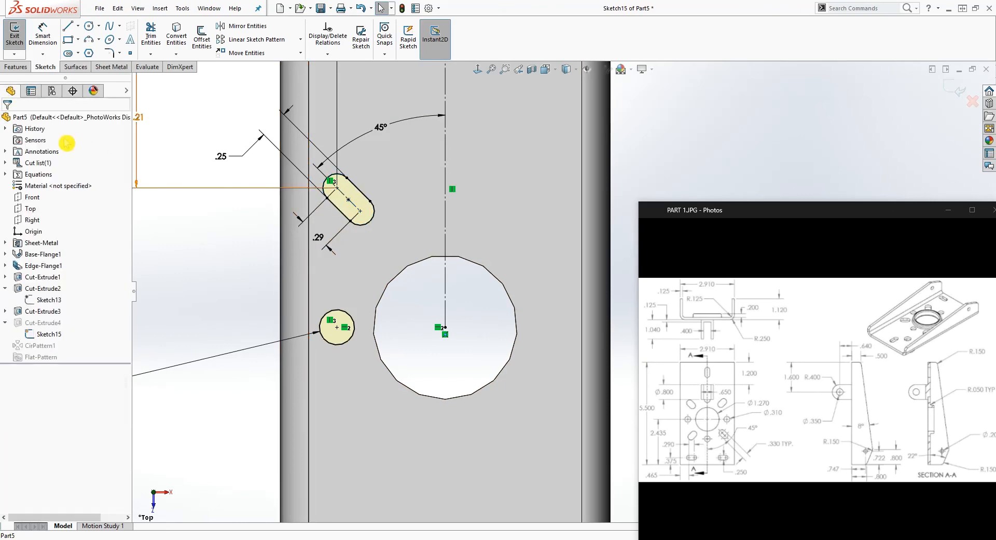
{"action": "left_click", "coordinate": [957, 89]}
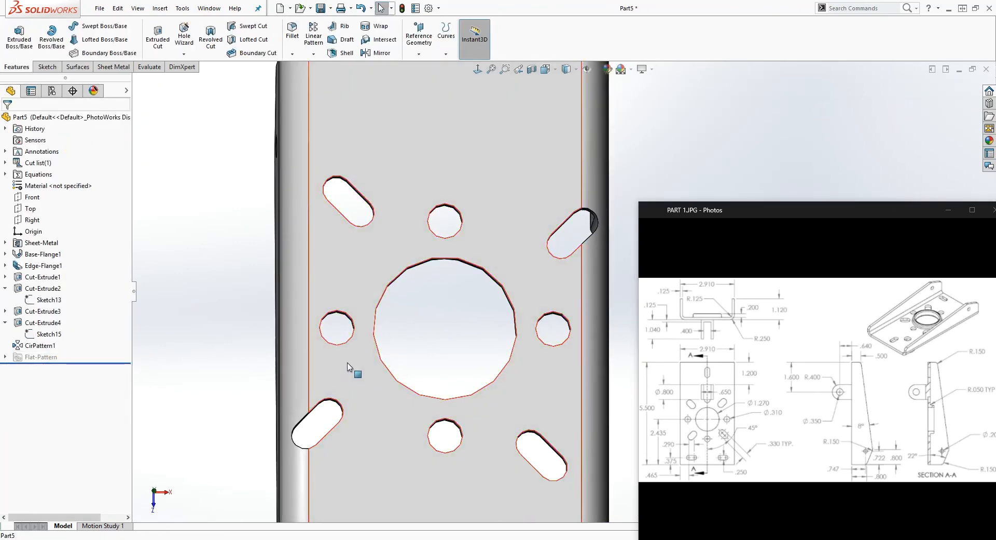
Delete the circular pattern of the slot and small hole, CirPattern1
{"action": "right_click", "coordinate": [43, 345]}
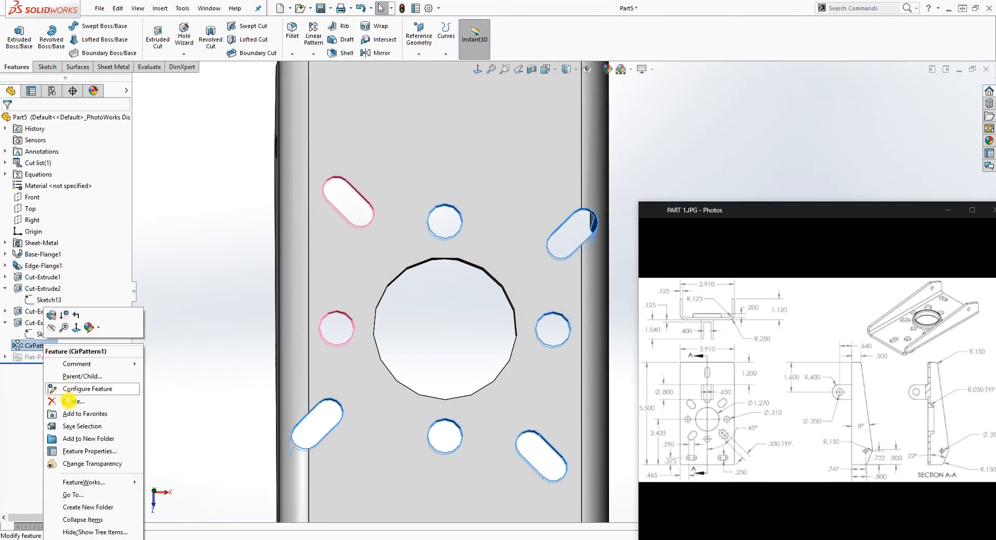
{"action": "left_click", "coordinate": [68, 401]}
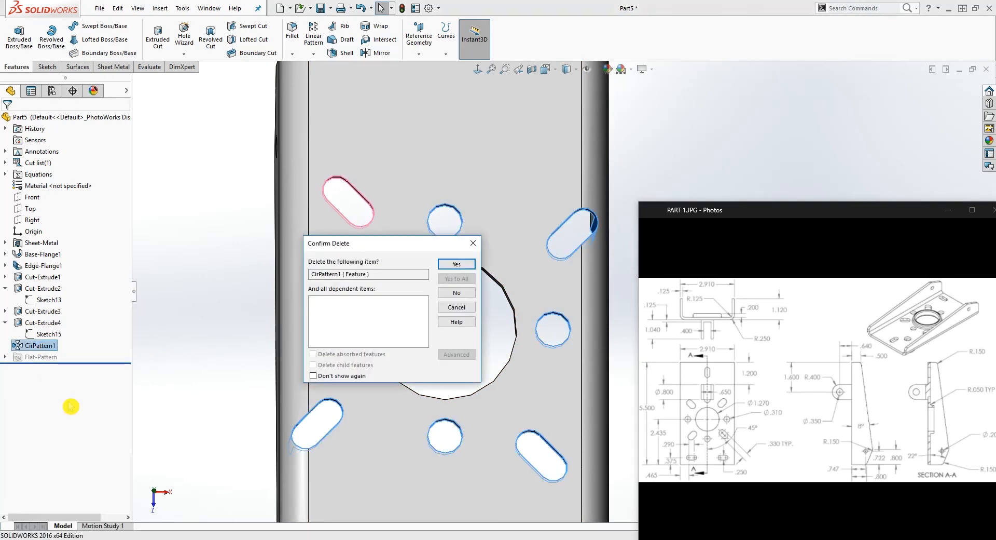
{"action": "left_click", "coordinate": [467, 266]}
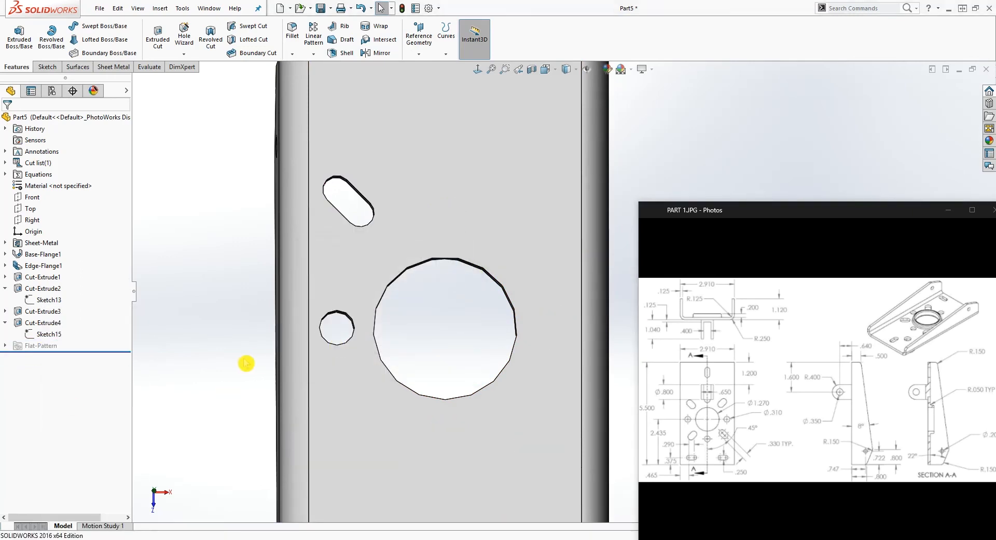
Open the sketch of the slot and small-hole cut and convert the small 0.31 in circle to construction geometry
{"action": "right_click", "coordinate": [50, 336]}
{"action": "left_click", "coordinate": [56, 307]}
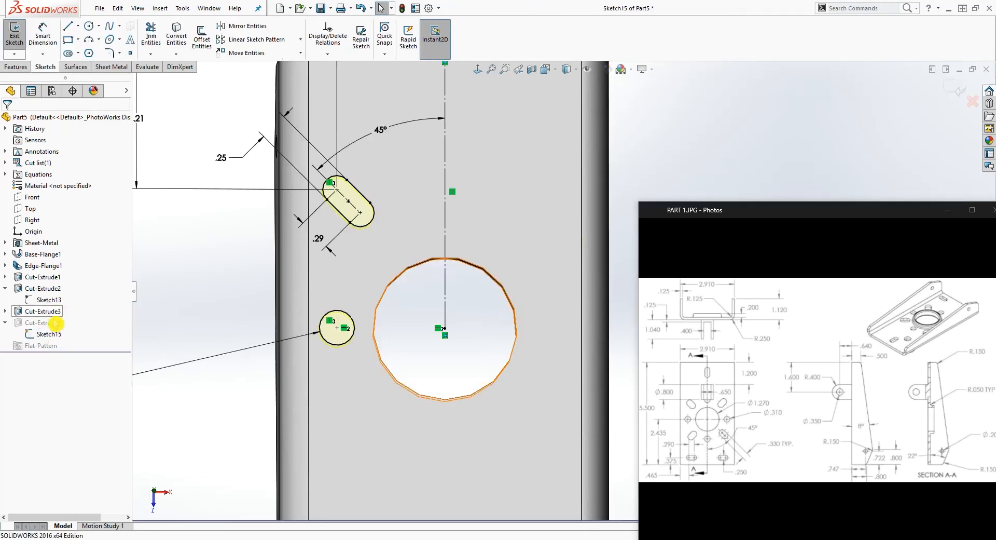
{"action": "left_click", "coordinate": [349, 319]}
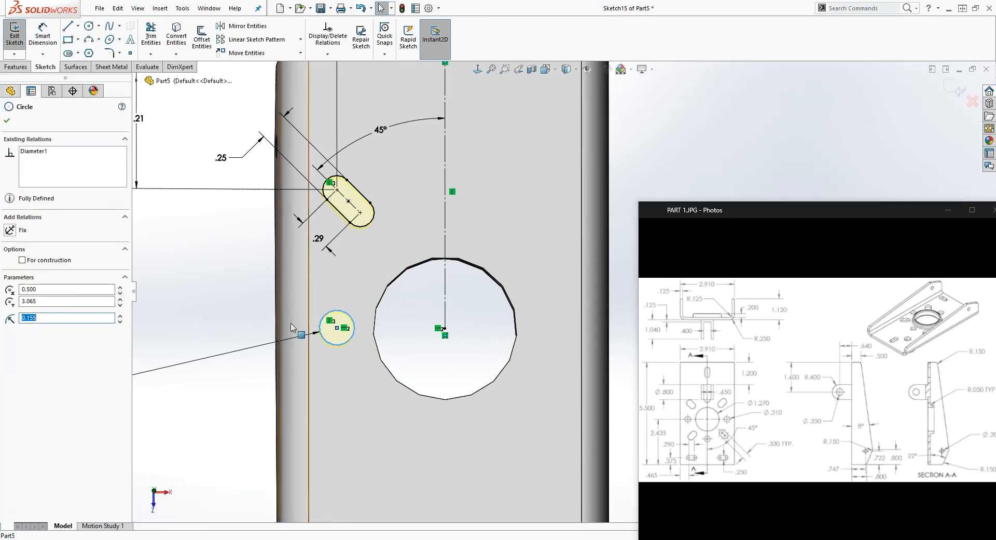
{"action": "left_click", "coordinate": [23, 260]}
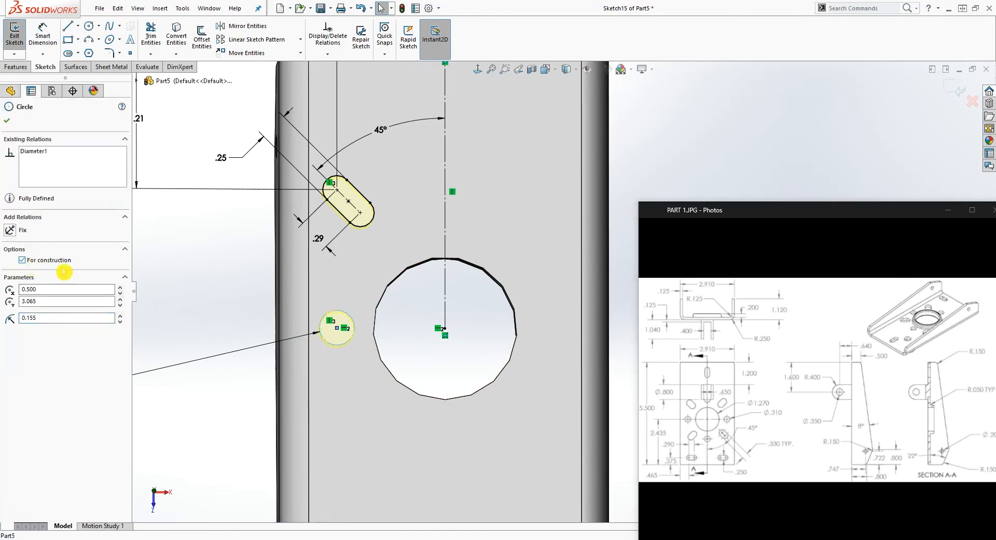
{"action": "scroll", "coordinate": [605, 246], "scroll_direction": "up", "scroll_amount": 3}
{"action": "scroll", "coordinate": [521, 126], "scroll_direction": "down", "scroll_amount": 2}
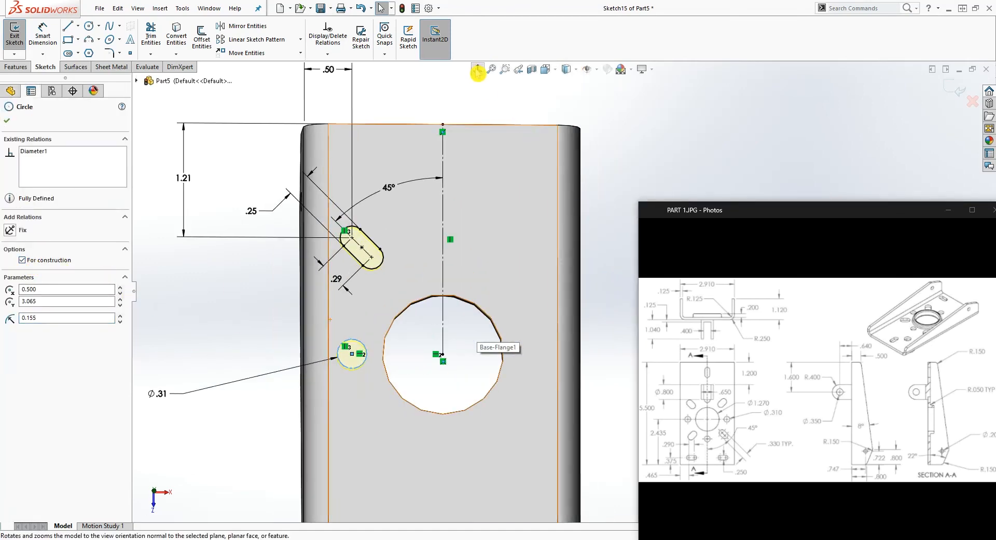
{"action": "left_click", "coordinate": [478, 69]}
{"action": "scroll", "coordinate": [607, 309], "scroll_direction": "up", "scroll_amount": 3}
{"action": "scroll", "coordinate": [607, 328], "scroll_direction": "down", "scroll_amount": 7}
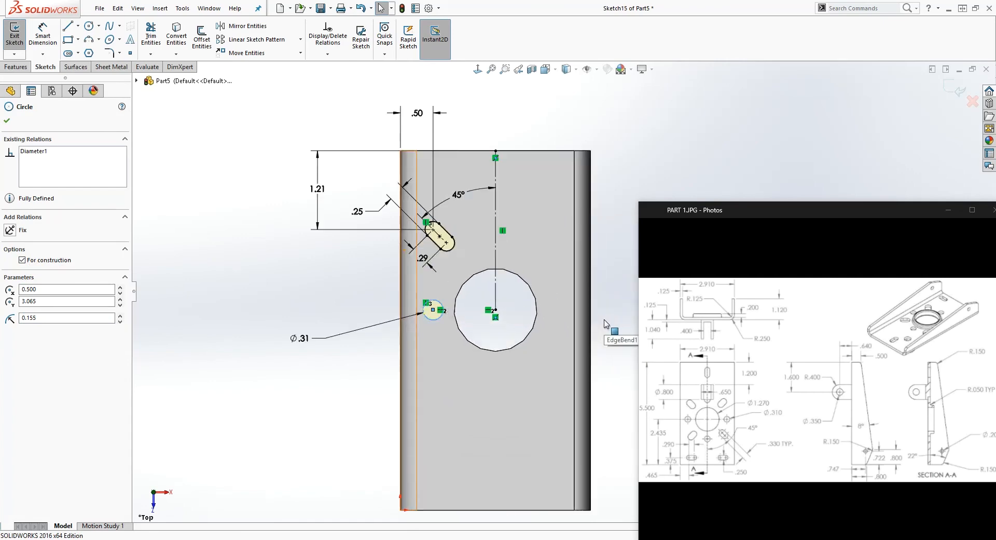
{"action": "left_click", "coordinate": [596, 318]}
Draw a horizontal construction line, 0.635 in long, from the centre of the large hole to its edge
{"action": "scroll", "coordinate": [438, 316], "scroll_direction": "up", "scroll_amount": 4}
{"action": "scroll", "coordinate": [492, 251], "scroll_direction": "down", "scroll_amount": 2}
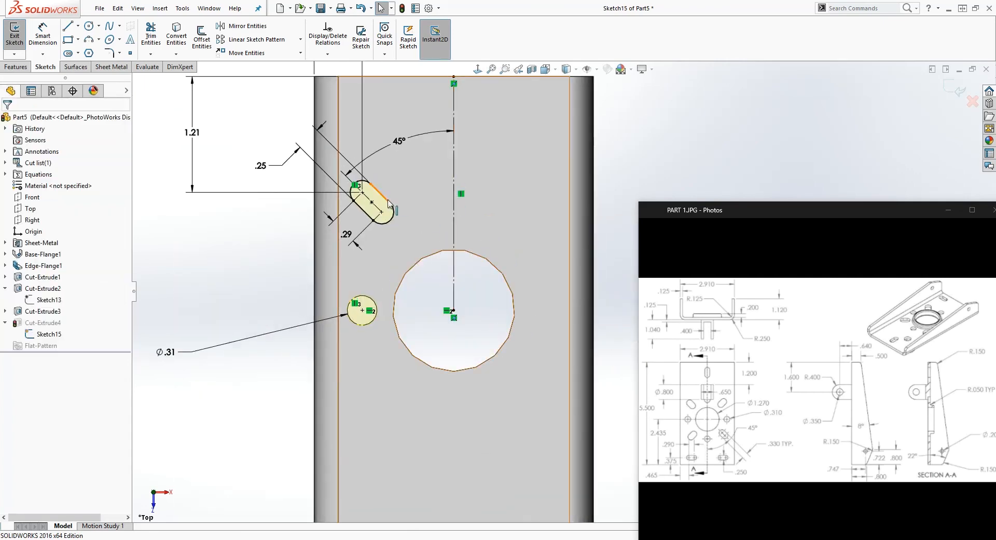
{"action": "scroll", "coordinate": [573, 315], "scroll_direction": "up", "scroll_amount": 1}
{"action": "scroll", "coordinate": [597, 327], "scroll_direction": "down", "scroll_amount": 1}
{"action": "left_click", "coordinate": [604, 310]}
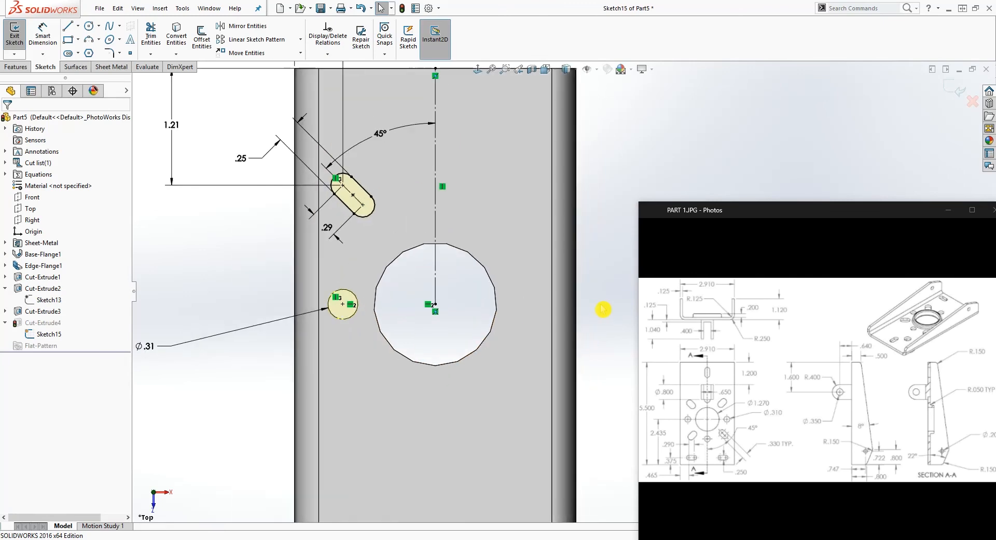
{"action": "scroll", "coordinate": [604, 310], "scroll_direction": "down", "scroll_amount": 1}
{"action": "key", "text": "l"}
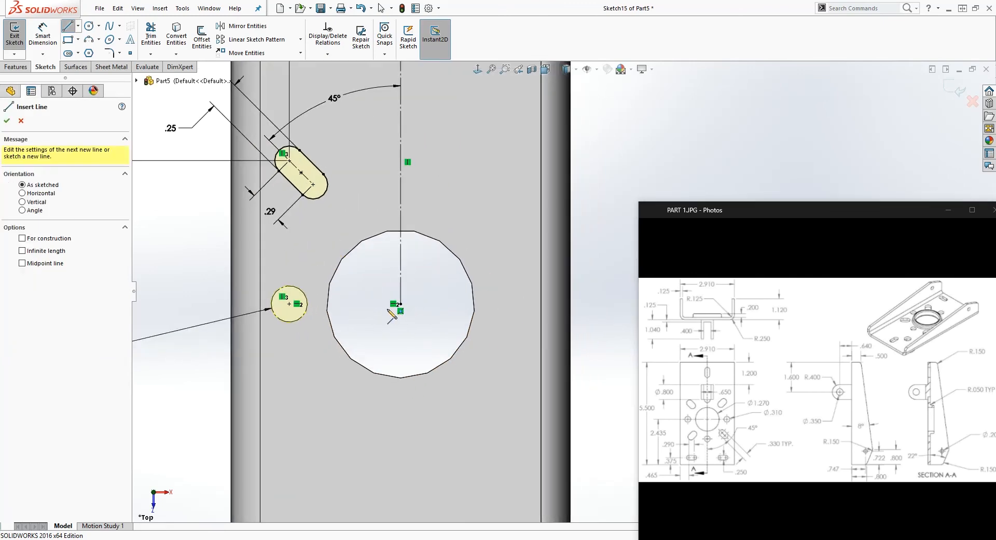
{"action": "left_click", "coordinate": [400, 303]}
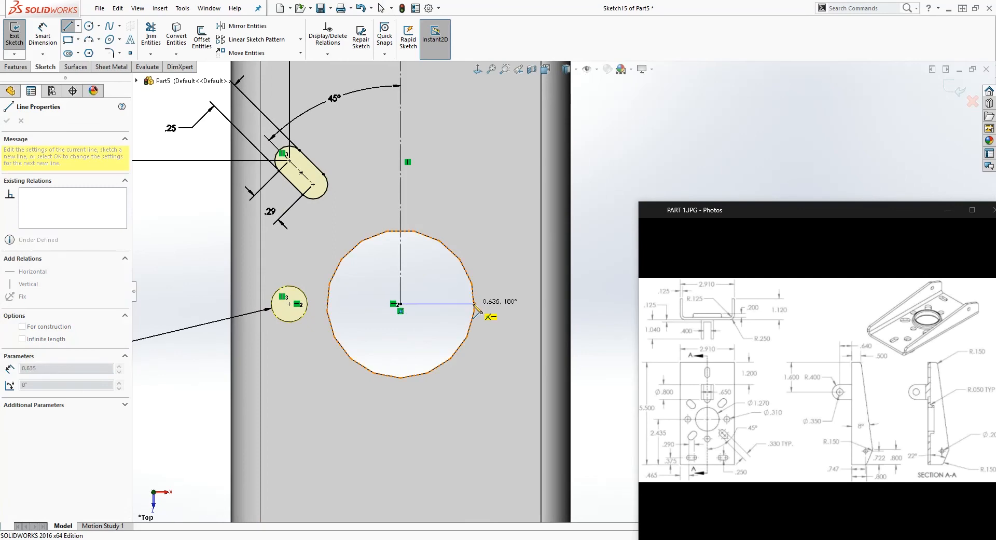
{"action": "left_click", "coordinate": [474, 304]}
{"action": "key", "text": "Escape"}
{"action": "left_click", "coordinate": [452, 304]}
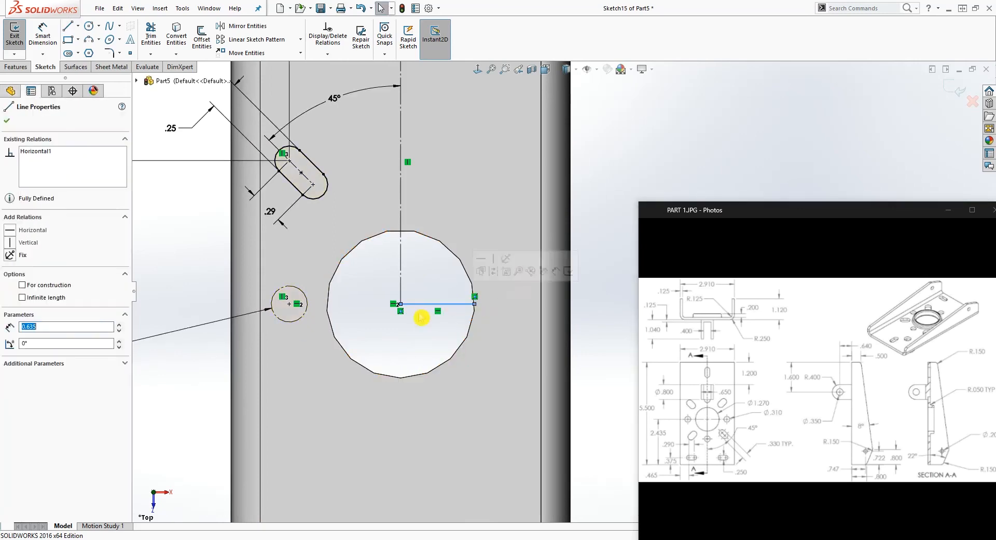
{"action": "key", "text": "Escape"}
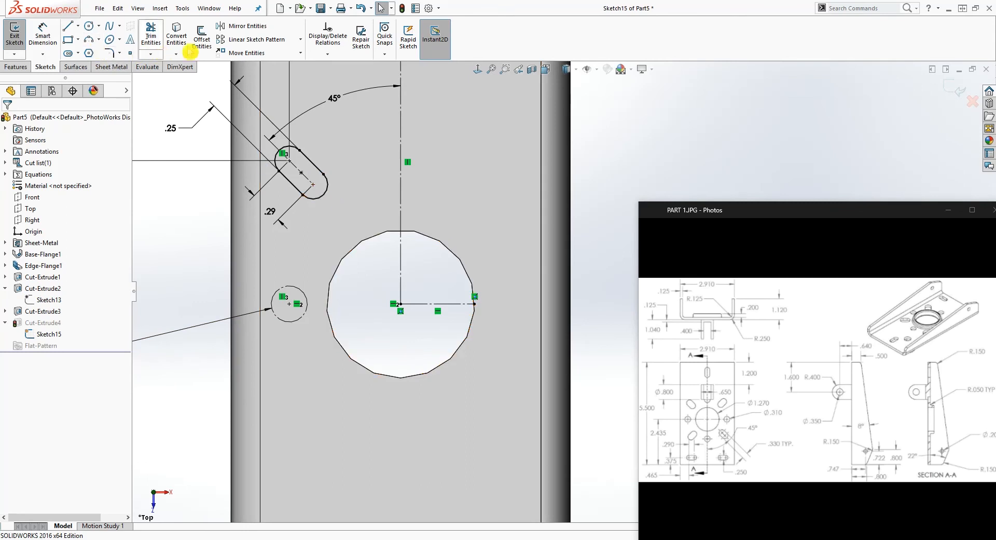
Mirror the angled slot about the vertical centerline, keeping the original
{"action": "left_click", "coordinate": [247, 26]}
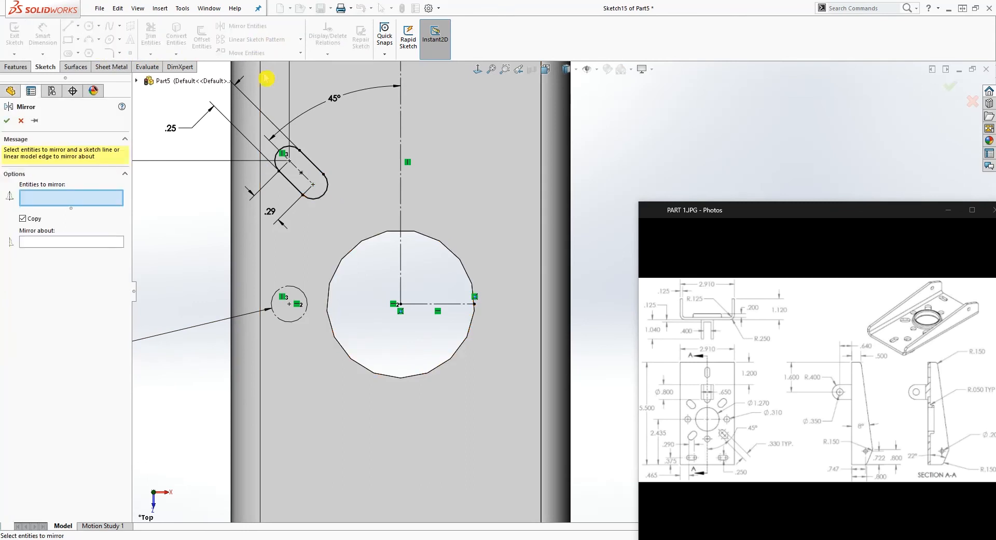
{"action": "left_click", "coordinate": [313, 167]}
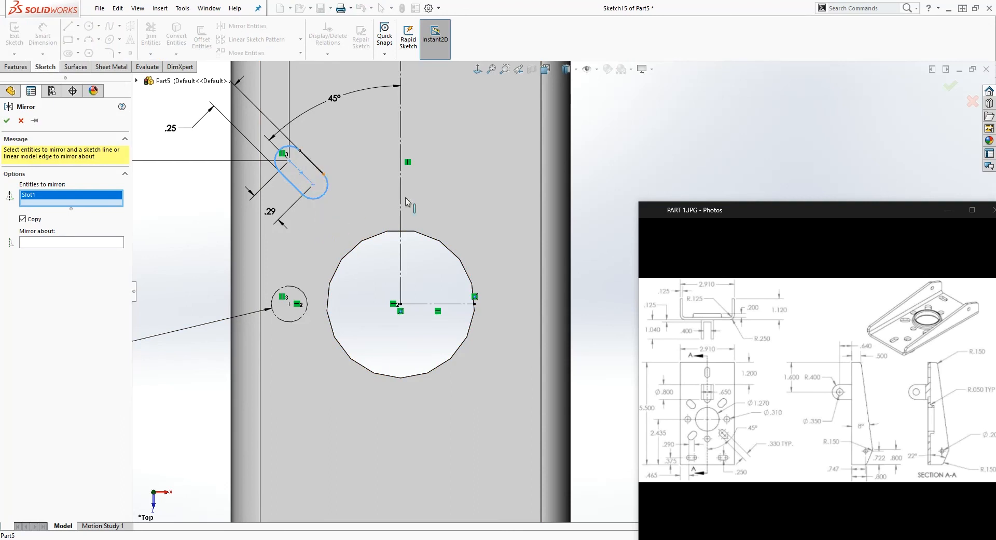
{"action": "left_click", "coordinate": [64, 242]}
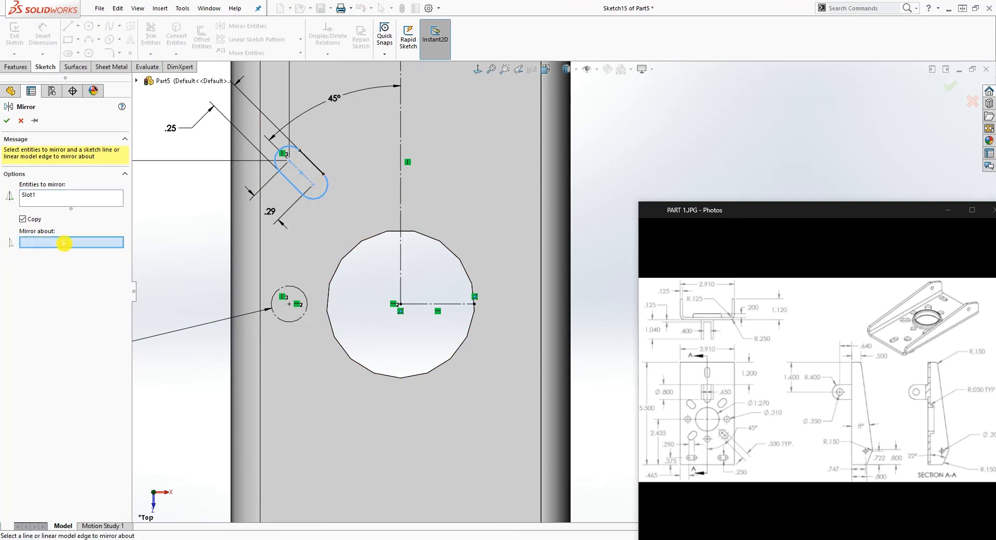
{"action": "left_click", "coordinate": [400, 176]}
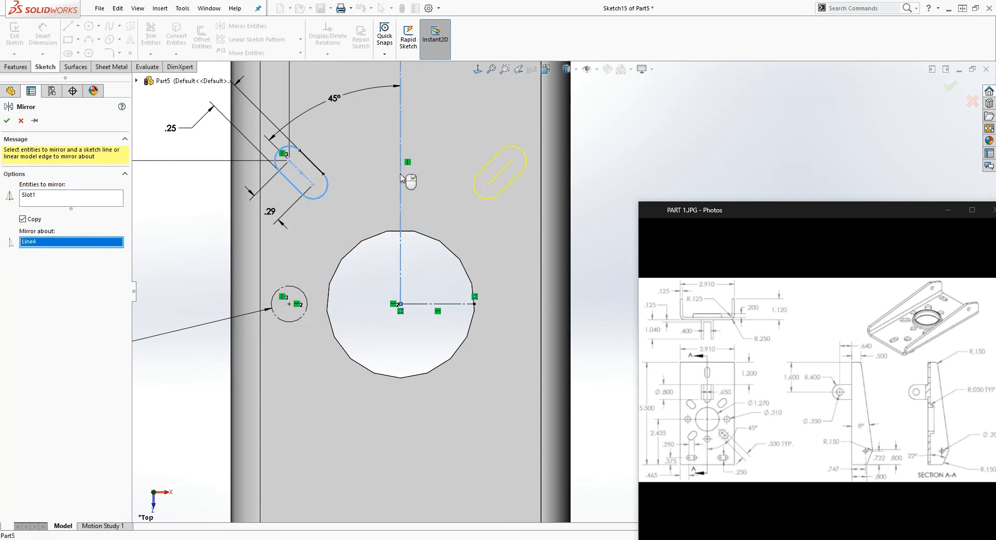
{"action": "left_click", "coordinate": [9, 122]}
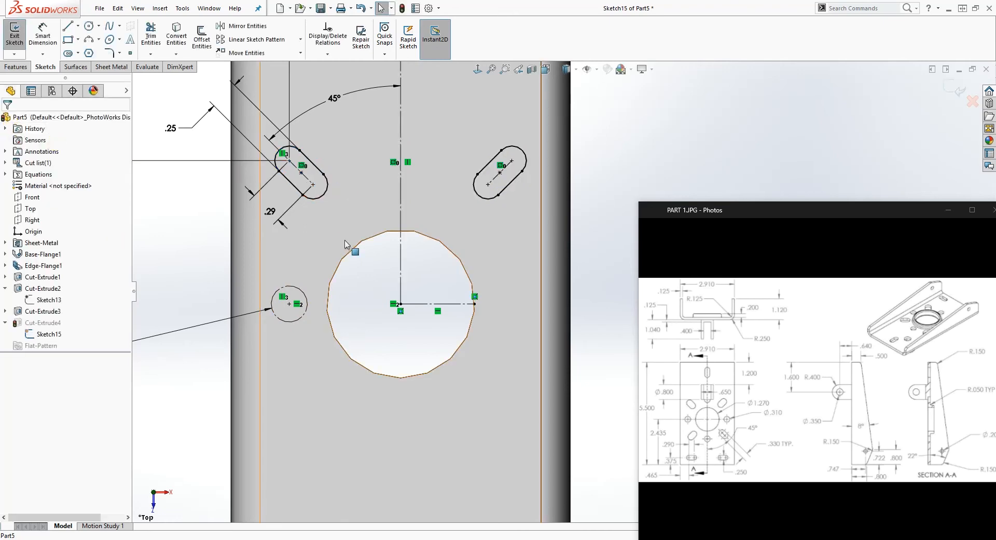
Mirror both upper slots about the horizontal construction line and exit the sketch to rebuild the cut
{"action": "left_click", "coordinate": [241, 26]}
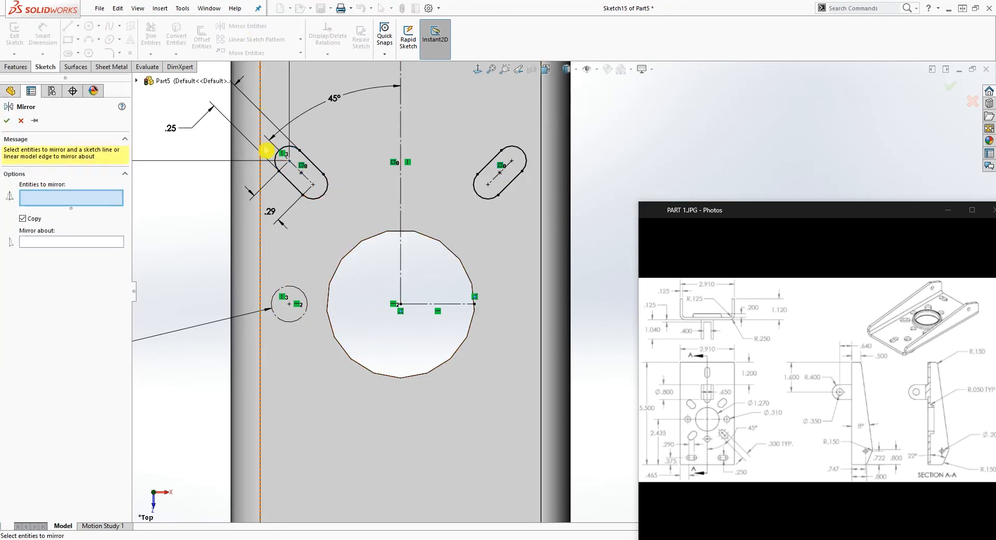
{"action": "left_click", "coordinate": [321, 172]}
{"action": "left_click", "coordinate": [510, 188]}
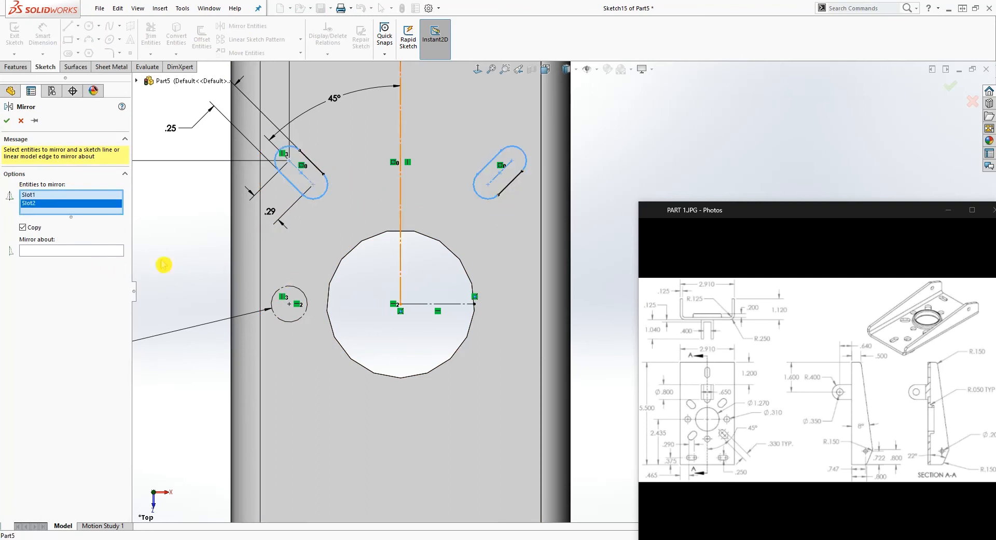
{"action": "left_click", "coordinate": [91, 252]}
{"action": "left_click", "coordinate": [416, 303]}
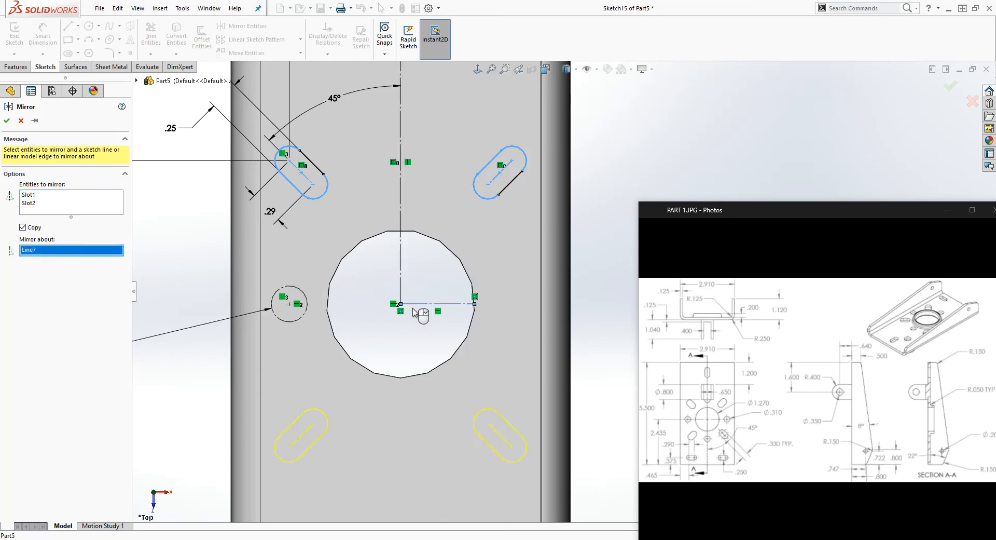
{"action": "left_click", "coordinate": [7, 121]}
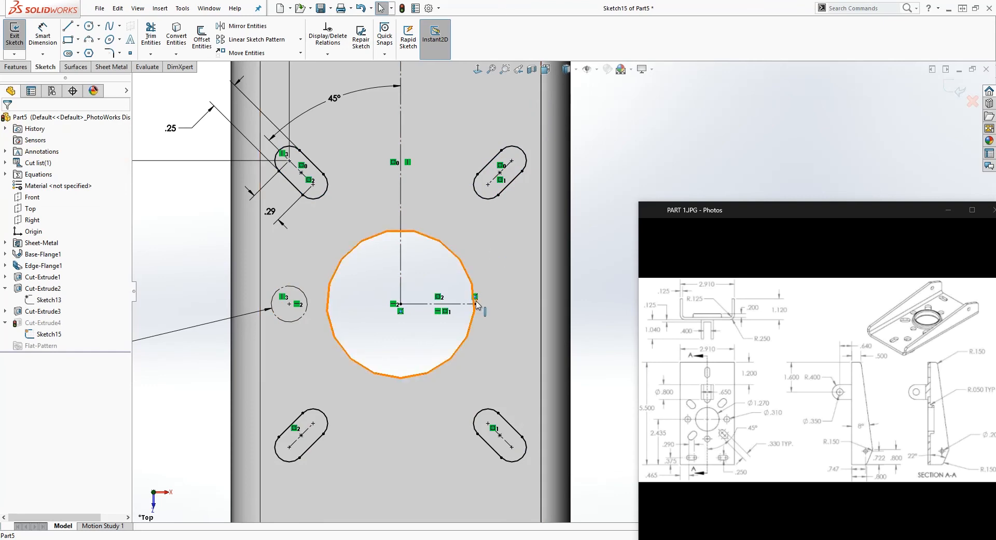
{"action": "left_click", "coordinate": [956, 88]}
{"action": "mouse_move", "coordinate": [407, 345]}
{"action": "middle_mouse_down"}
{"action": "mouse_move", "coordinate": [385, 212]}
{"action": "mouse_move", "coordinate": [411, 255]}
{"action": "mouse_move", "coordinate": [394, 263]}
{"action": "mouse_move", "coordinate": [414, 55]}
{"action": "mouse_move", "coordinate": [419, 178]}
{"action": "mouse_move", "coordinate": [391, 297]}
{"action": "mouse_move", "coordinate": [400, 286]}
{"action": "middle_mouse_up"}
{"action": "left_click", "coordinate": [402, 263]}
{"action": "left_click", "coordinate": [216, 344]}
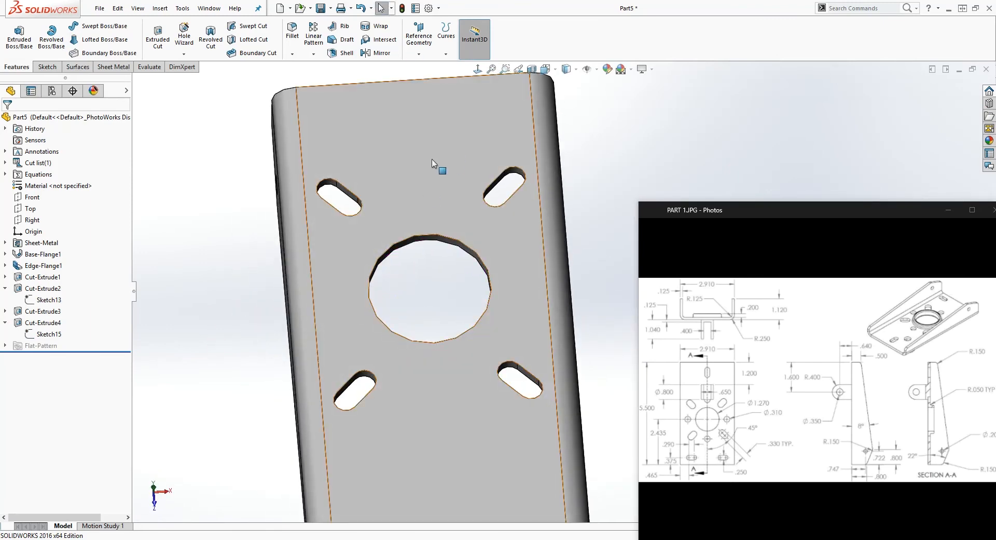
Start a new sketch on the base's flat face and show the slot cut's sketch, Sketch15
{"action": "left_click", "coordinate": [414, 183]}
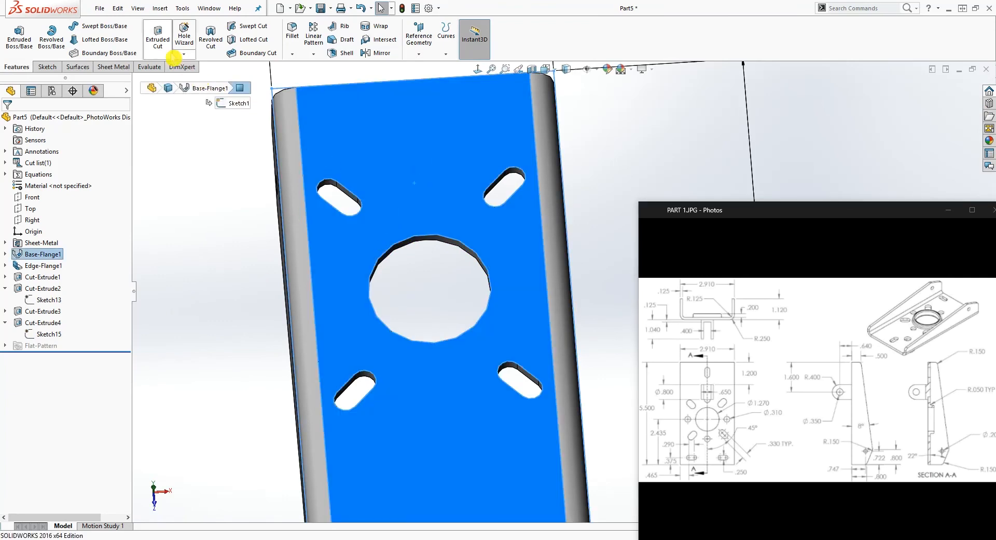
{"action": "left_click", "coordinate": [47, 67]}
{"action": "left_click", "coordinate": [26, 37]}
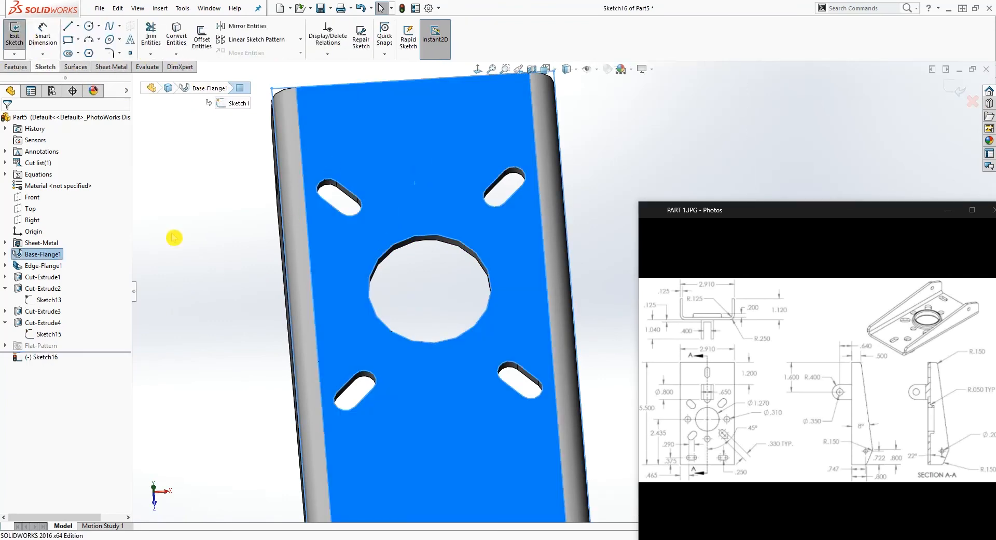
{"action": "left_click", "coordinate": [184, 346]}
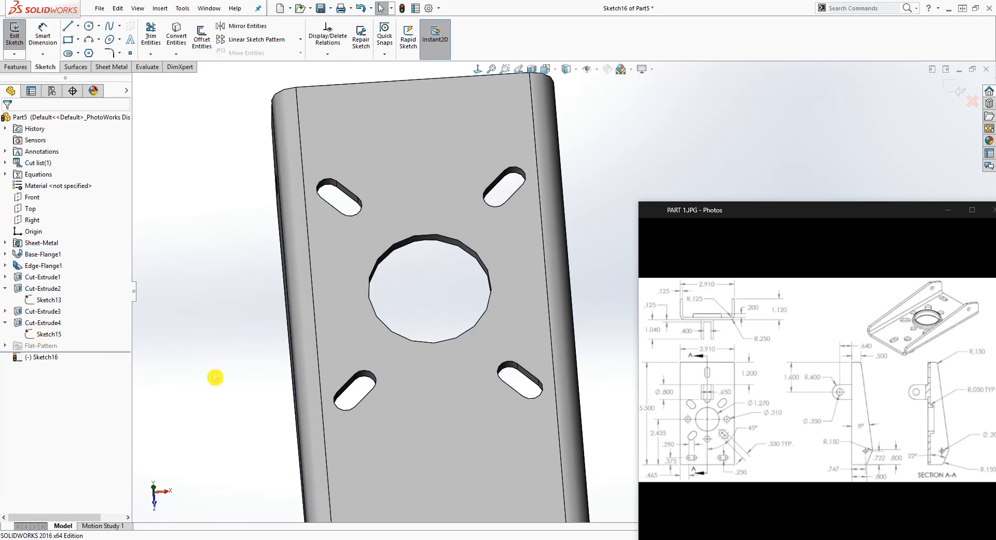
{"action": "mouse_move", "coordinate": [215, 377]}
{"action": "middle_mouse_down"}
{"action": "mouse_move", "coordinate": [244, 338]}
{"action": "mouse_move", "coordinate": [228, 338]}
{"action": "middle_mouse_up"}
{"action": "right_click", "coordinate": [46, 334]}
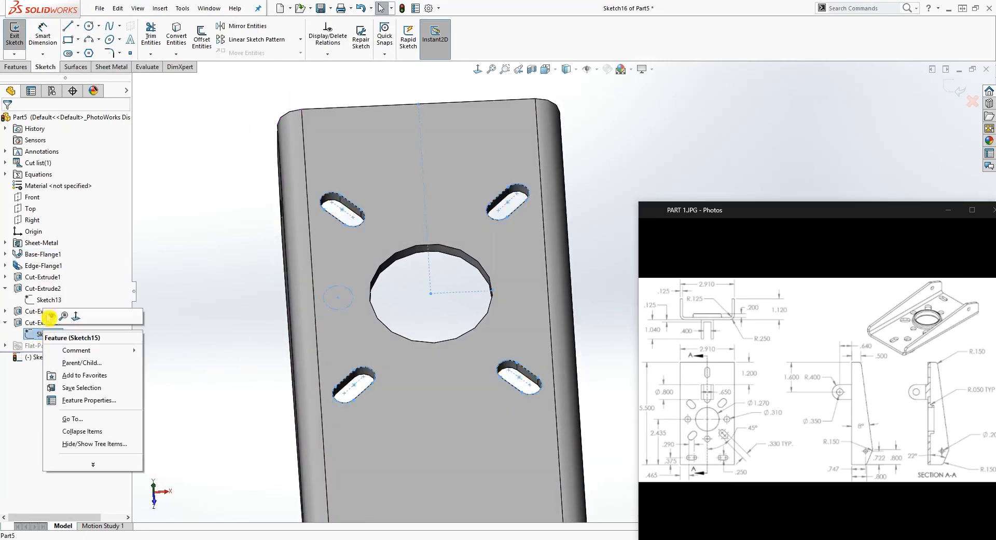
{"action": "left_click", "coordinate": [207, 318]}
Convert the small construction circle beside the large hole into the new sketch and hide Sketch15
{"action": "left_click", "coordinate": [477, 69]}
{"action": "scroll", "coordinate": [681, 160], "scroll_direction": "up", "scroll_amount": 4}
{"action": "scroll", "coordinate": [698, 164], "scroll_direction": "down", "scroll_amount": 5}
{"action": "scroll", "coordinate": [611, 240], "scroll_direction": "up", "scroll_amount": 4}
{"action": "scroll", "coordinate": [550, 362], "scroll_direction": "down", "scroll_amount": 4}
{"action": "scroll", "coordinate": [543, 374], "scroll_direction": "up", "scroll_amount": 4}
{"action": "scroll", "coordinate": [531, 392], "scroll_direction": "down", "scroll_amount": 4}
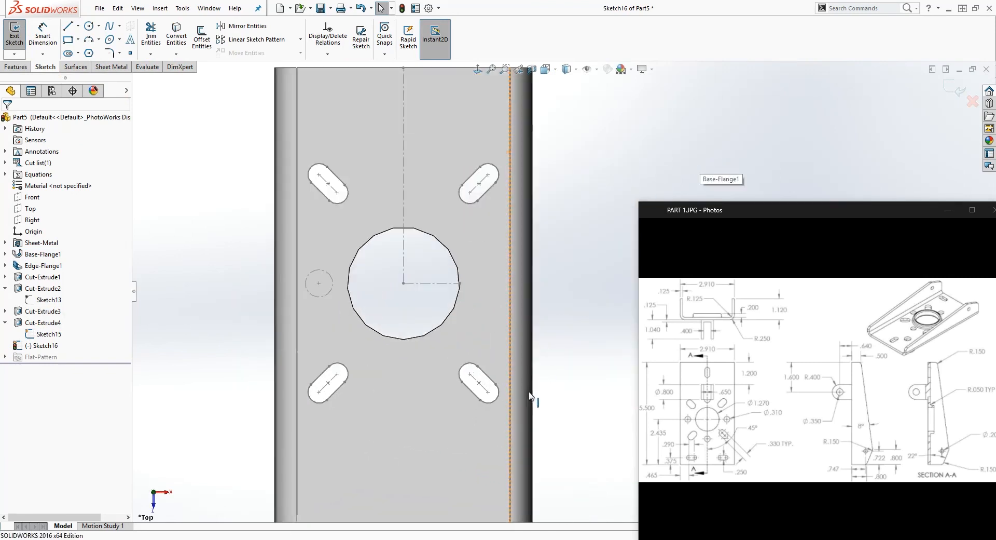
{"action": "left_click", "coordinate": [318, 283]}
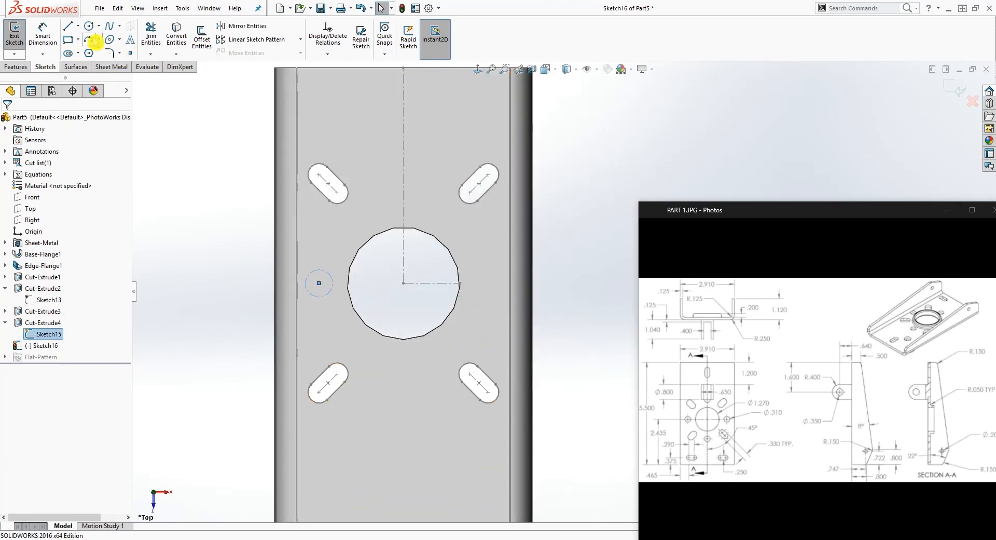
{"action": "left_click", "coordinate": [176, 35]}
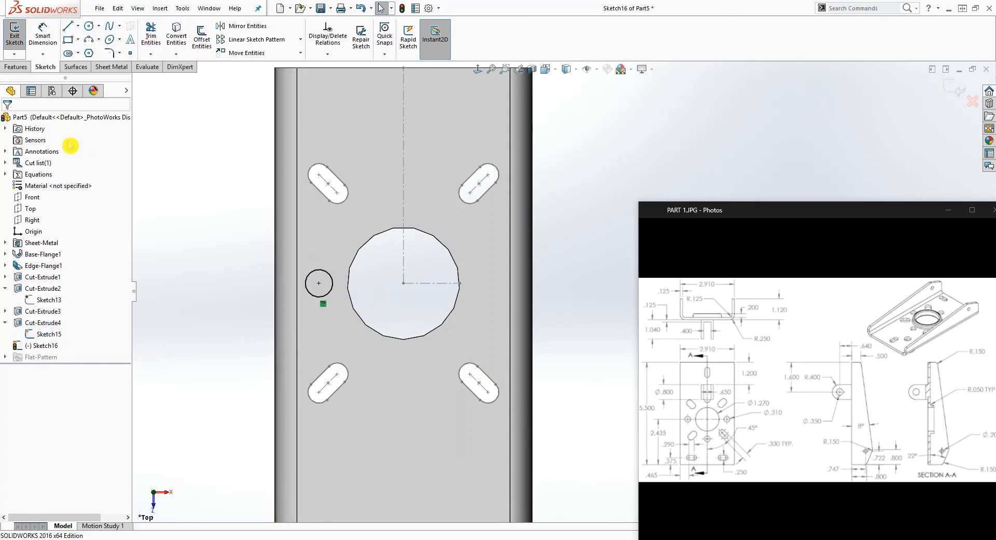
{"action": "right_click", "coordinate": [49, 335]}
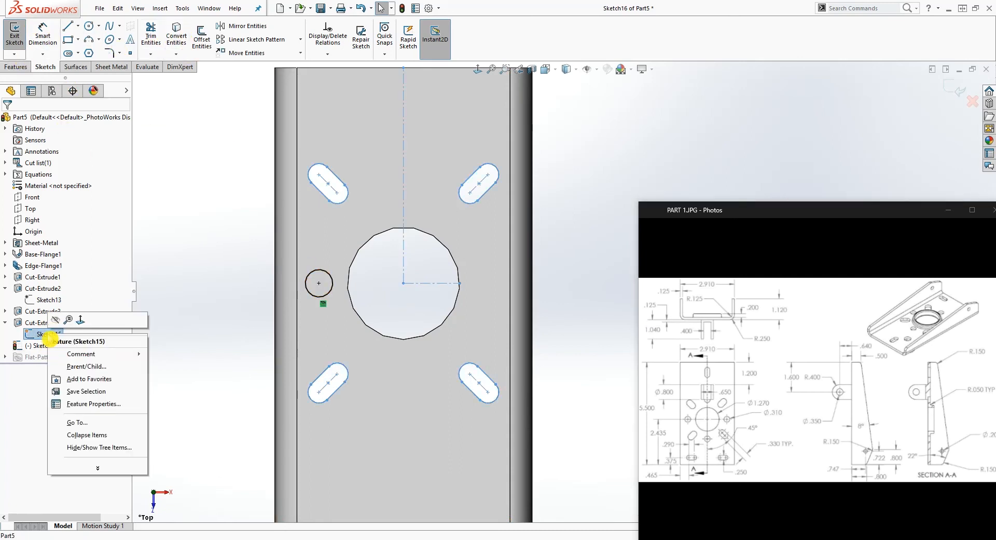
{"action": "left_click", "coordinate": [56, 320]}
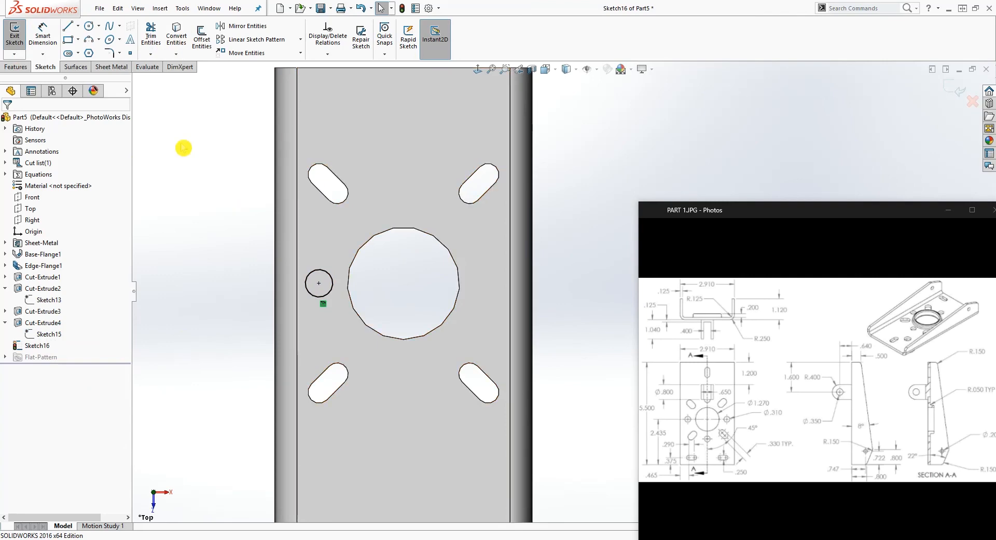
Cut the small circle beside the large hole through the base with an Up To Next Extruded Cut
{"action": "left_click", "coordinate": [25, 67]}
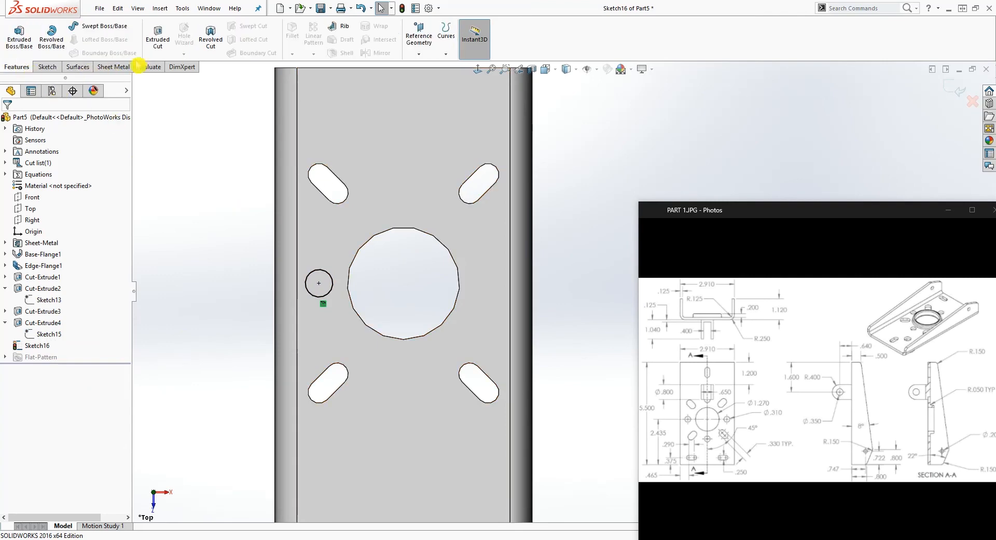
{"action": "left_click", "coordinate": [158, 39]}
{"action": "middle_click_drag", "start_coordinate": [319, 270], "coordinate": [204, 137]}
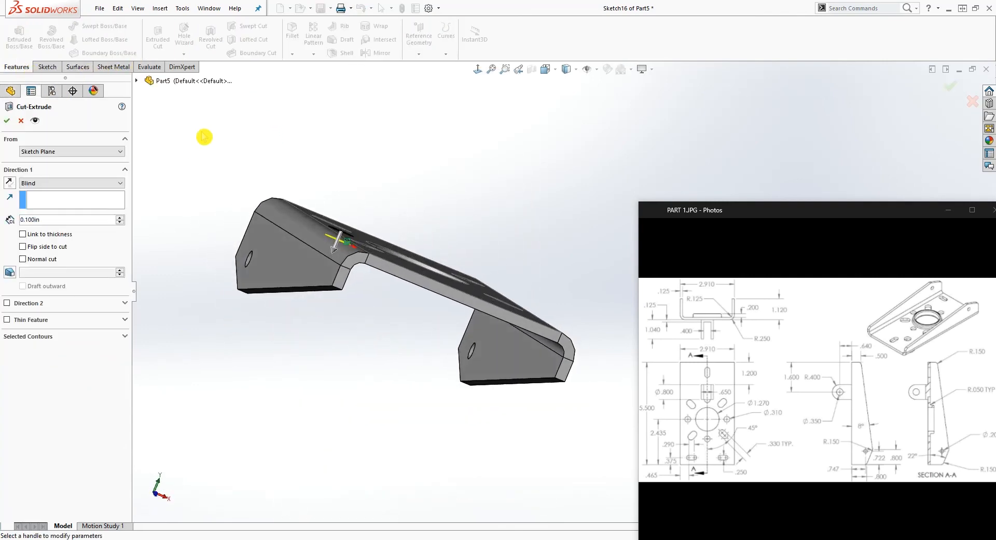
{"action": "left_click", "coordinate": [79, 173]}
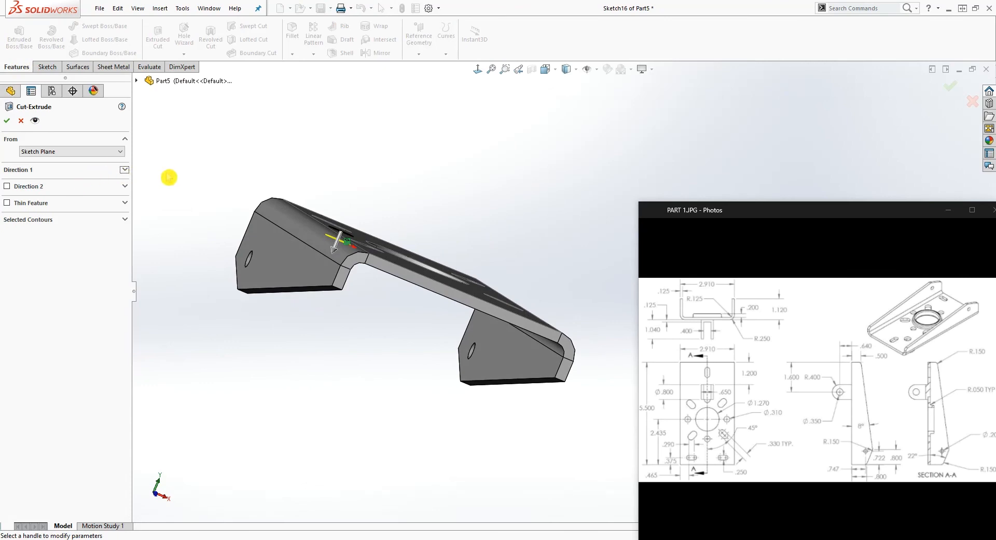
{"action": "left_click", "coordinate": [124, 172]}
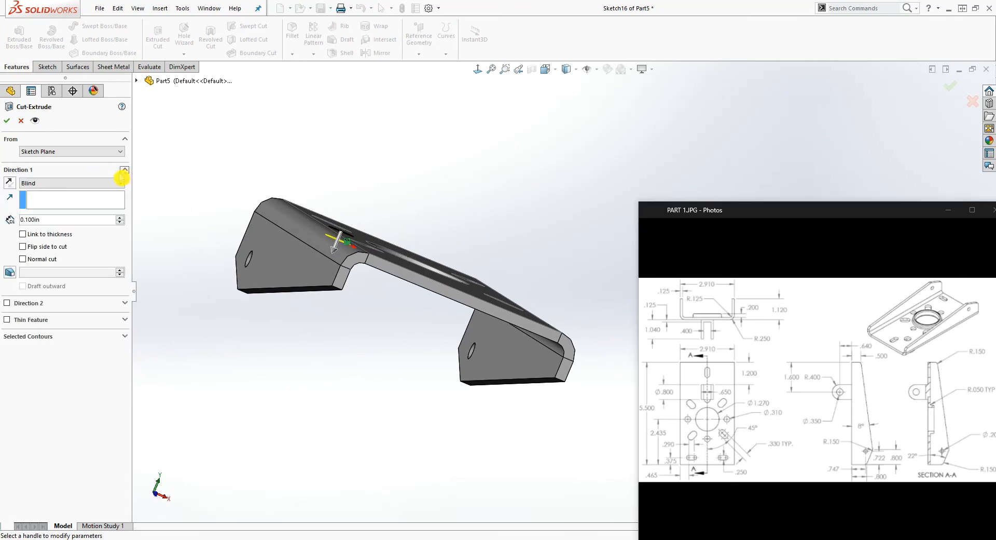
{"action": "left_click", "coordinate": [62, 182]}
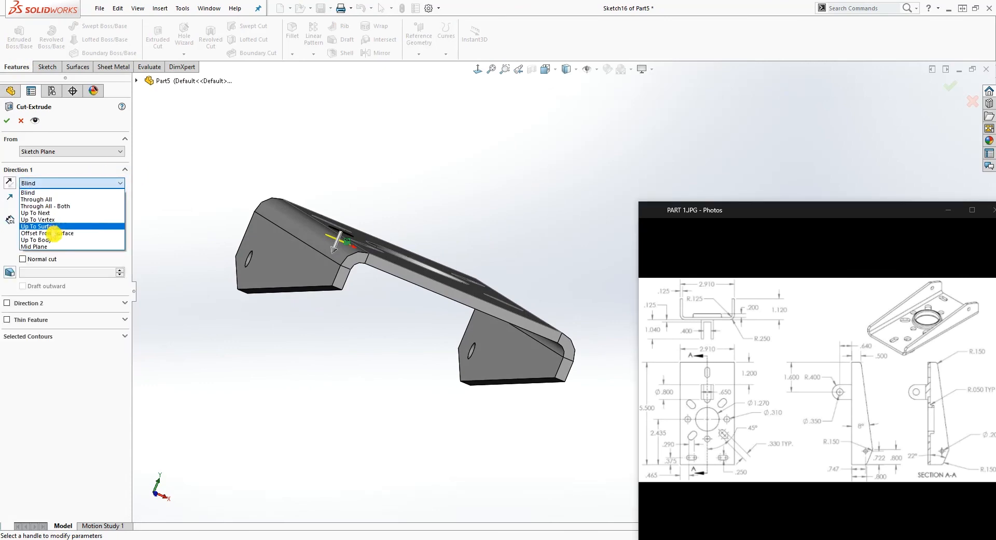
{"action": "left_click", "coordinate": [51, 212]}
{"action": "left_click", "coordinate": [7, 121]}
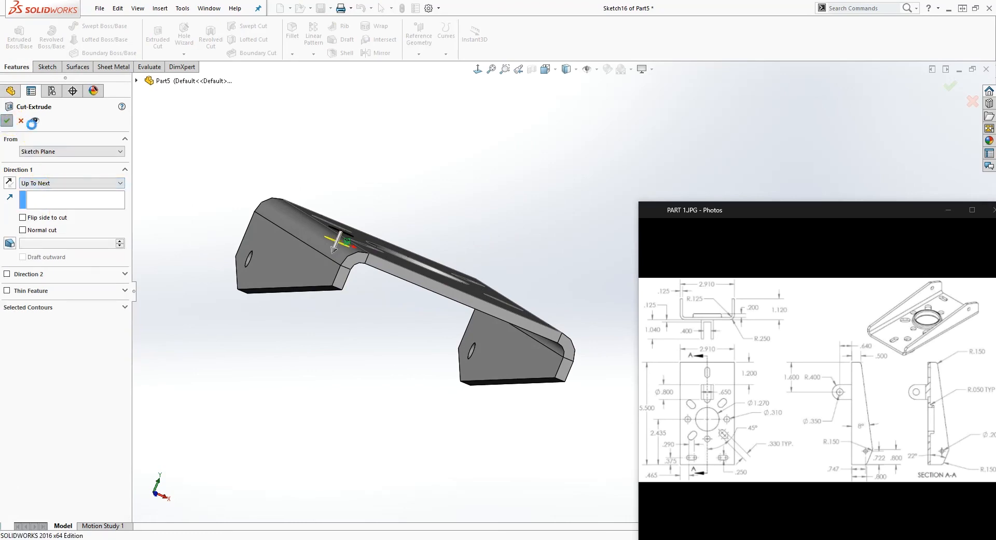
Circular-pattern the small hole around the large hole's edge with 4 equally spaced instances over 360 degrees
{"action": "middle_click_drag", "start_coordinate": [482, 211], "coordinate": [452, 324]}
{"action": "left_click", "coordinate": [552, 338]}
{"action": "middle_click_drag", "start_coordinate": [551, 338], "coordinate": [537, 310]}
{"action": "scroll", "coordinate": [537, 308], "scroll_direction": "up", "scroll_amount": 1}
{"action": "scroll", "coordinate": [535, 307], "scroll_direction": "down", "scroll_amount": 1}
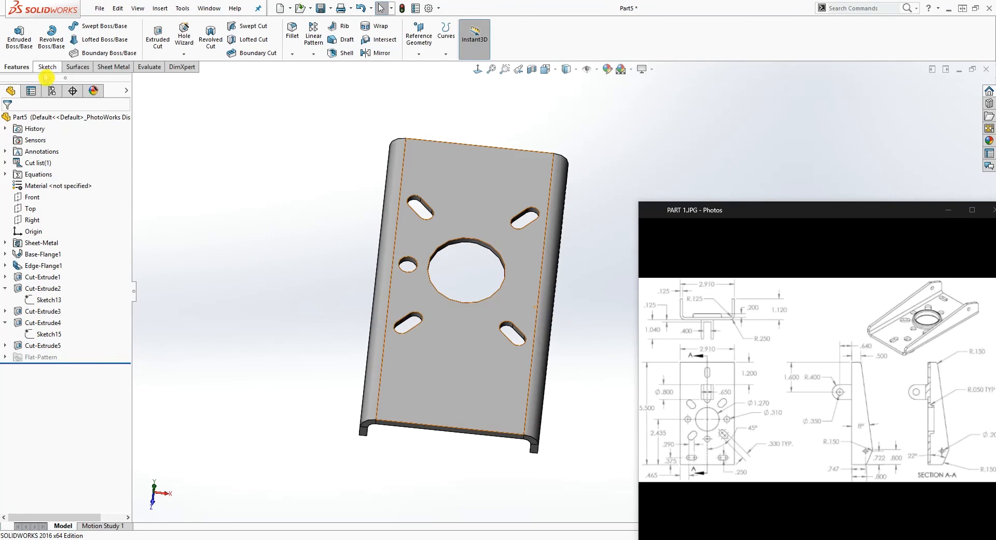
{"action": "left_click", "coordinate": [313, 53]}
{"action": "left_click", "coordinate": [335, 79]}
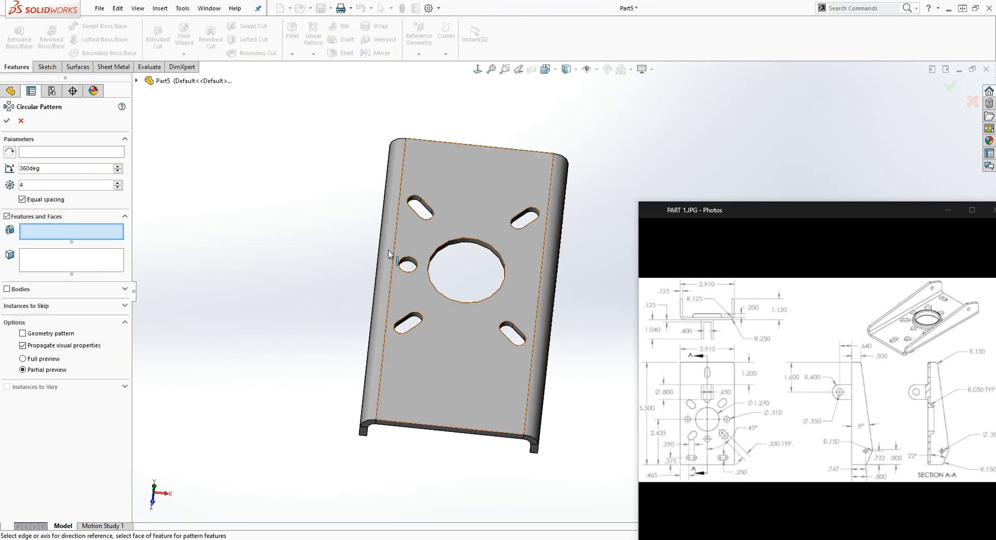
{"action": "left_click", "coordinate": [482, 242]}
{"action": "left_click", "coordinate": [76, 236]}
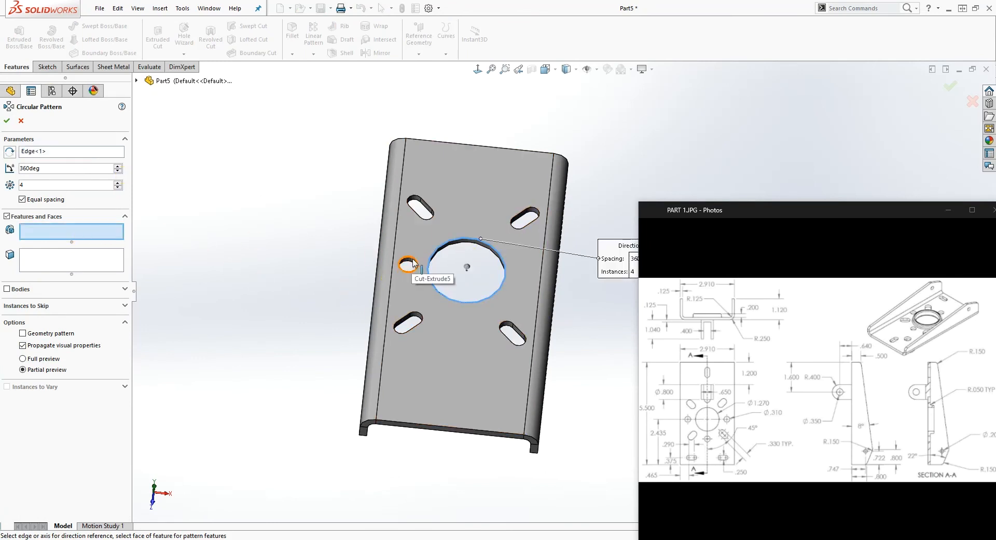
{"action": "scroll", "coordinate": [415, 266], "scroll_direction": "down", "scroll_amount": 4}
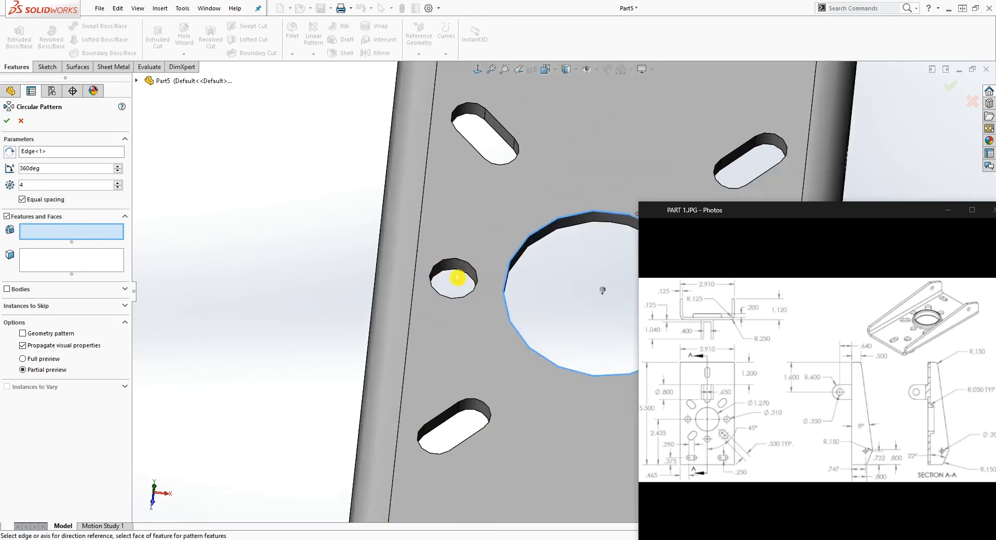
{"action": "left_click", "coordinate": [463, 275]}
{"action": "scroll", "coordinate": [472, 295], "scroll_direction": "up", "scroll_amount": 6}
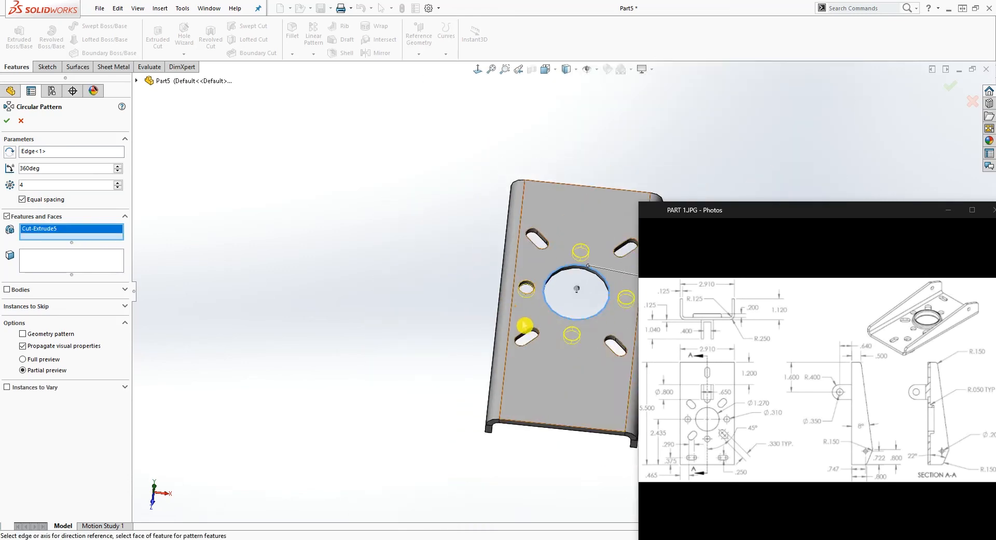
{"action": "scroll", "coordinate": [594, 311], "scroll_direction": "down", "scroll_amount": 4}
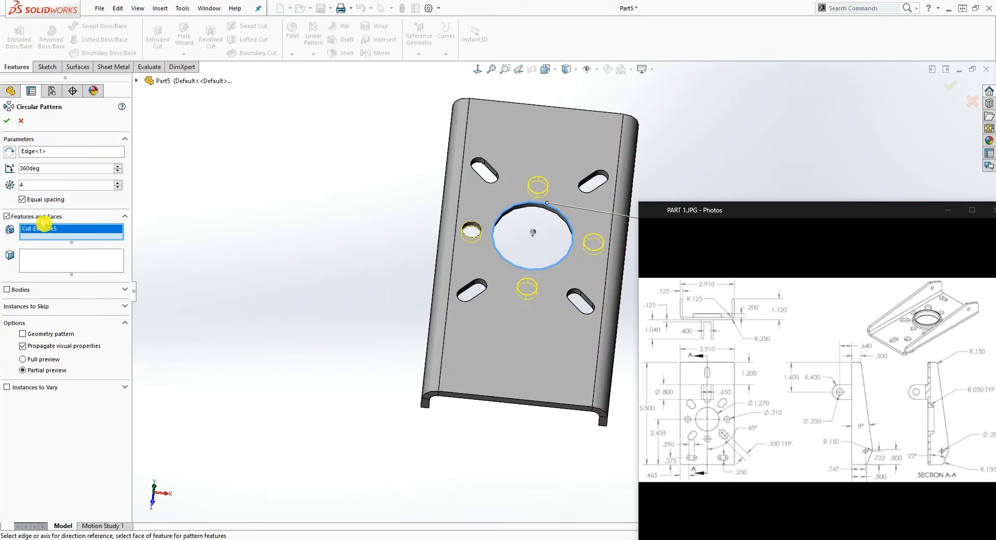
{"action": "left_click", "coordinate": [10, 124]}
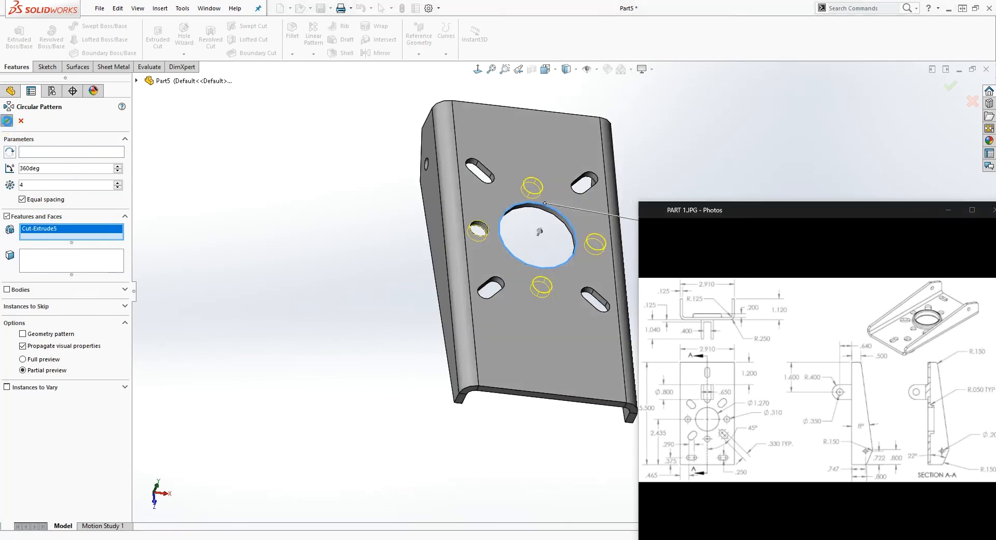
Start a new sketch on the base's flat outer face and view it face-on
{"action": "middle_click_drag", "start_coordinate": [345, 255], "coordinate": [560, 382]}
{"action": "scroll", "coordinate": [535, 228], "scroll_direction": "down", "scroll_amount": 3}
{"action": "left_click", "coordinate": [477, 131]}
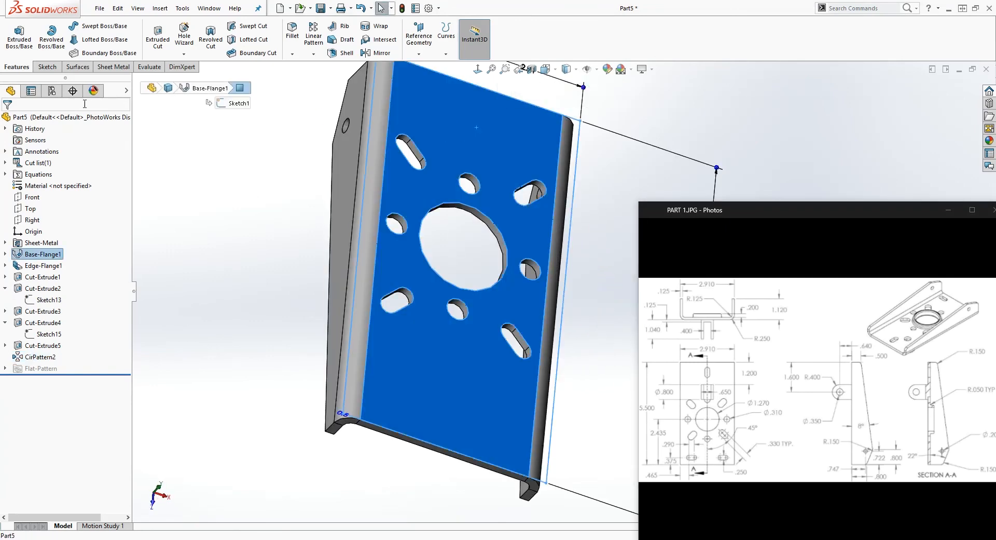
{"action": "left_click", "coordinate": [47, 66]}
{"action": "left_click", "coordinate": [15, 34]}
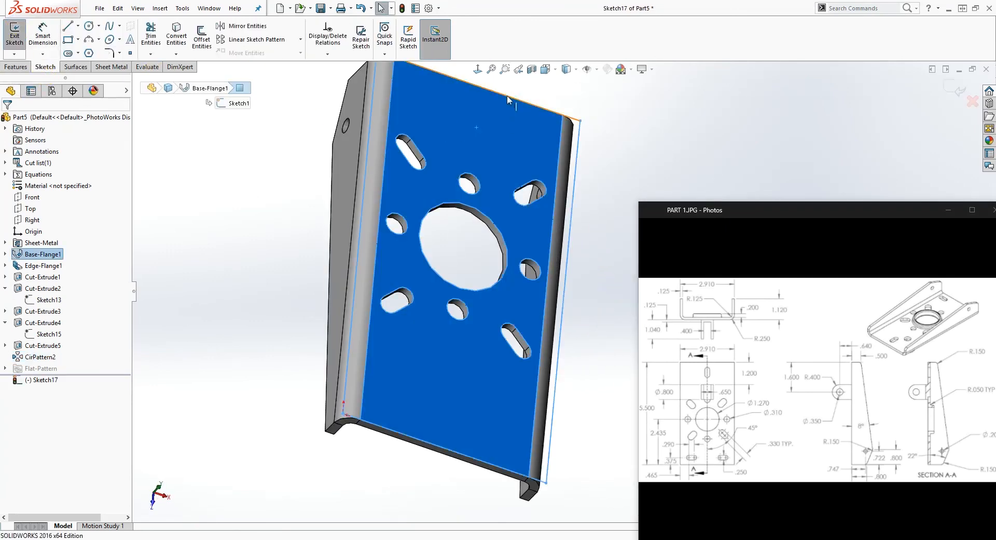
{"action": "left_click", "coordinate": [478, 70]}
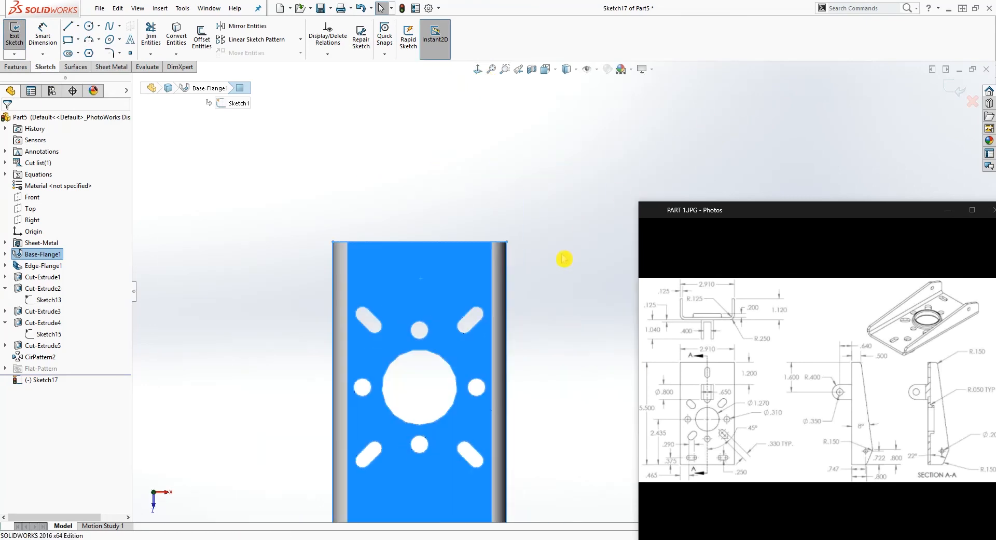
{"action": "scroll", "coordinate": [541, 326], "scroll_direction": "down", "scroll_amount": 2}
{"action": "scroll", "coordinate": [538, 414], "scroll_direction": "up", "scroll_amount": 3}
{"action": "scroll", "coordinate": [539, 415], "scroll_direction": "down", "scroll_amount": 3}
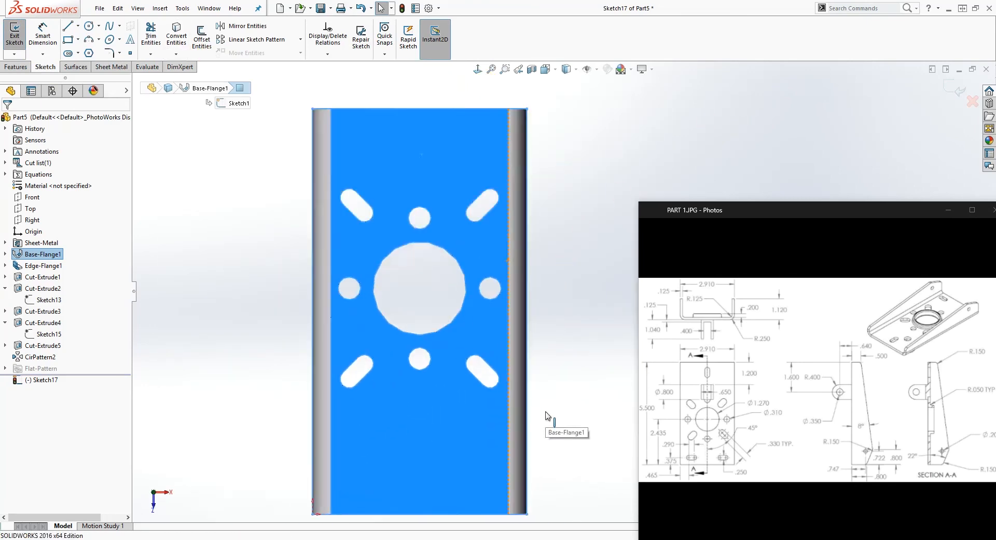
{"action": "scroll", "coordinate": [560, 408], "scroll_direction": "up", "scroll_amount": 2}
Draw a vertical construction line between the midpoints of the base's lower and upper edges
{"action": "key", "text": "l"}
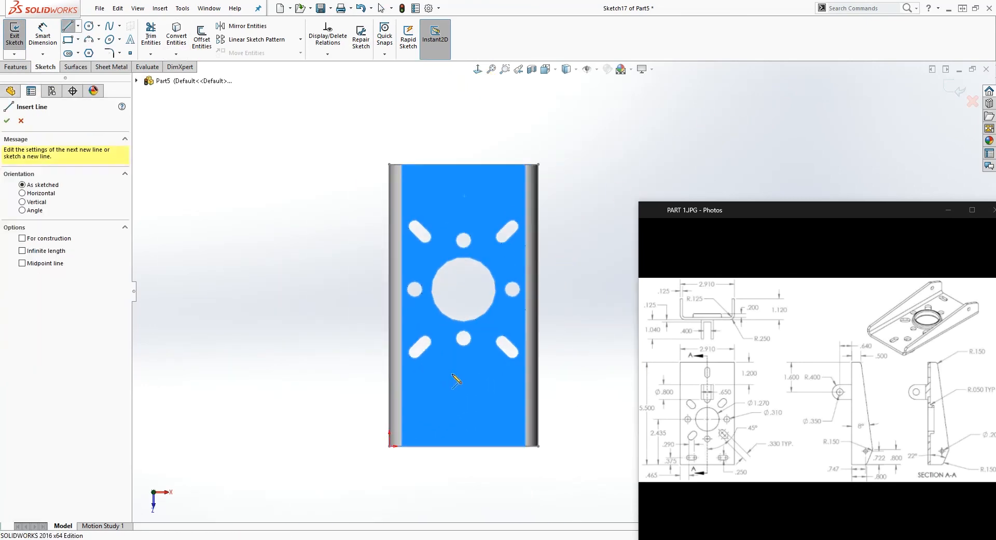
{"action": "left_click", "coordinate": [462, 444]}
{"action": "left_click", "coordinate": [463, 164]}
{"action": "key", "text": "Escape"}
{"action": "left_click", "coordinate": [464, 231]}
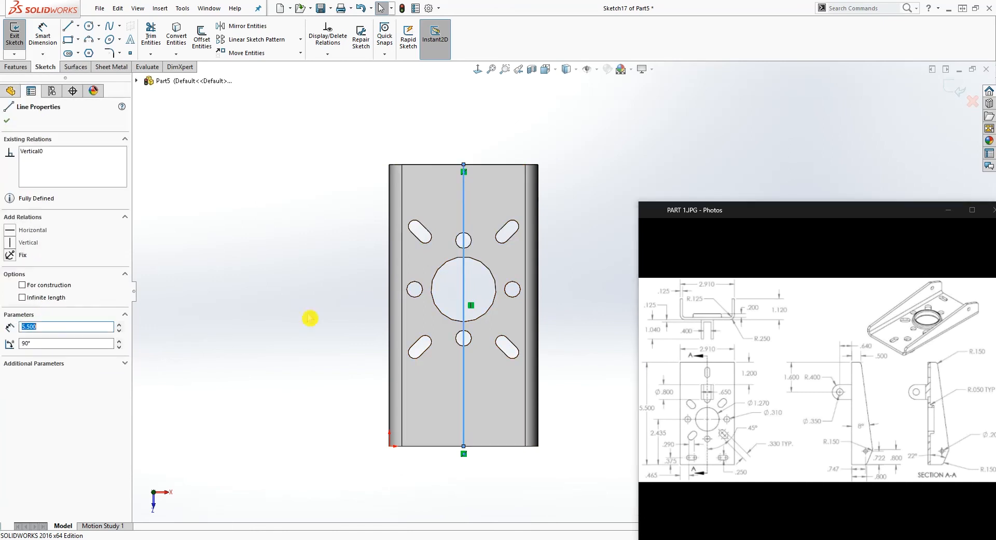
{"action": "left_click", "coordinate": [28, 288]}
{"action": "left_click", "coordinate": [372, 309]}
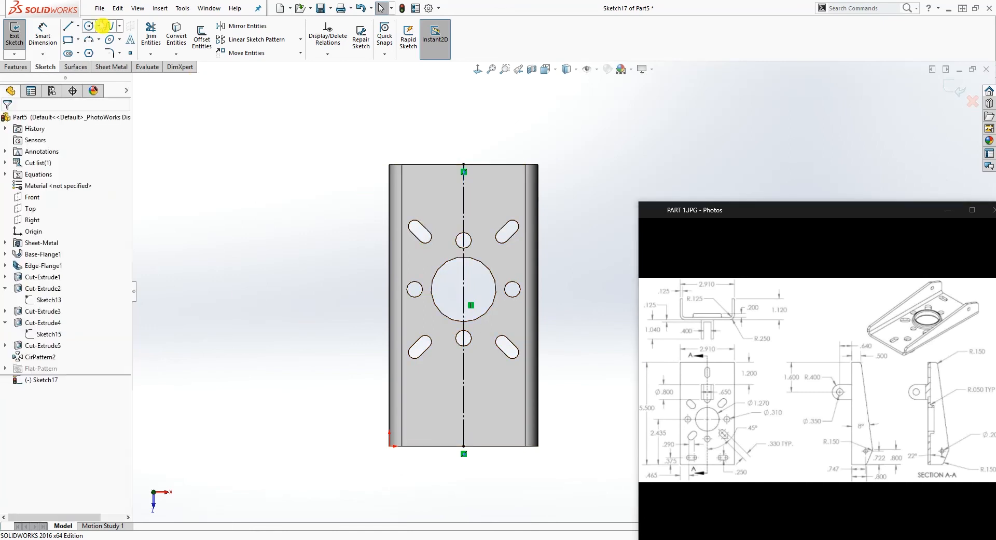
Sketch a horizontal centerpoint slot about 0.38 in long between centers and 0.17 in wide near the base's upper-left corner
{"action": "left_click", "coordinate": [78, 53]}
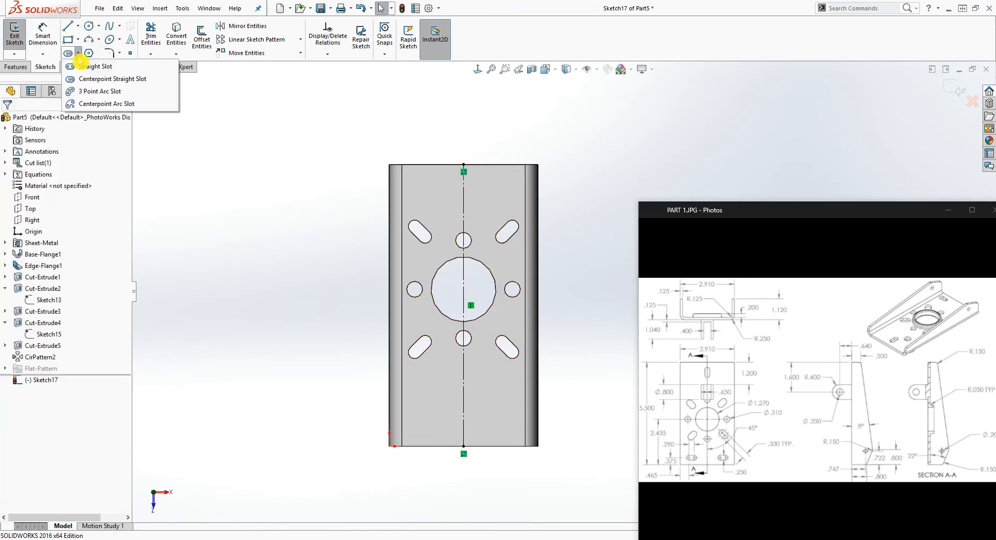
{"action": "left_click", "coordinate": [71, 82]}
{"action": "scroll", "coordinate": [407, 164], "scroll_direction": "down", "scroll_amount": 2}
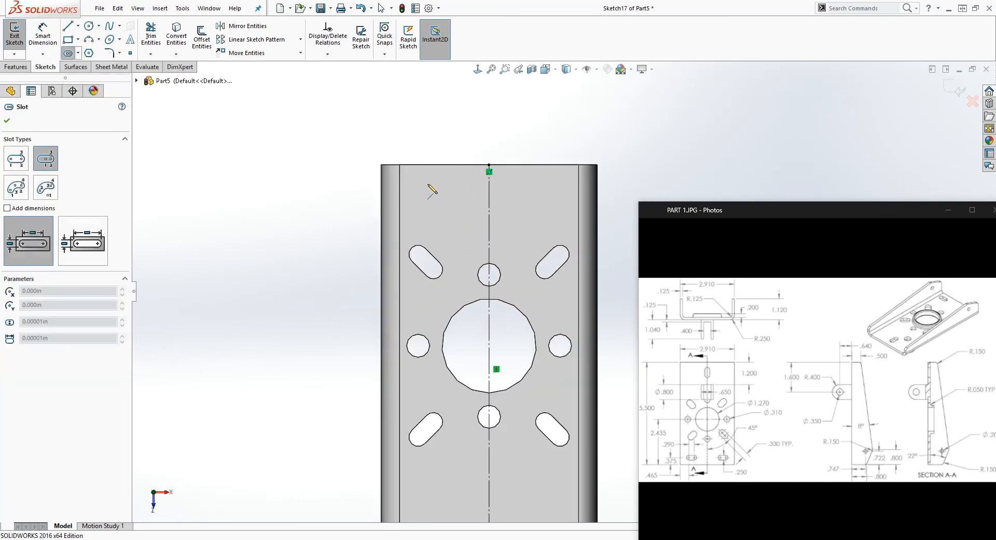
{"action": "left_click", "coordinate": [441, 181]}
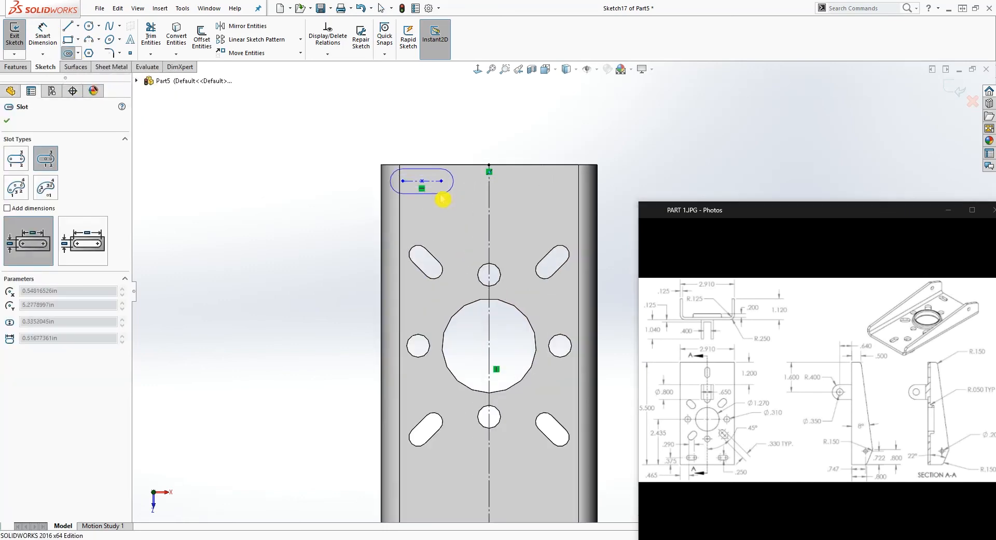
{"action": "left_click", "coordinate": [442, 196]}
{"action": "key", "text": "Escape"}
{"action": "mouse_move", "coordinate": [422, 181]}
{"action": "left_mouse_down"}
{"action": "mouse_move", "coordinate": [440, 181]}
{"action": "mouse_move", "coordinate": [410, 181]}
{"action": "mouse_move", "coordinate": [418, 182]}
{"action": "left_mouse_up"}
{"action": "scroll", "coordinate": [434, 195], "scroll_direction": "down", "scroll_amount": 3}
{"action": "scroll", "coordinate": [435, 195], "scroll_direction": "down", "scroll_amount": 1}
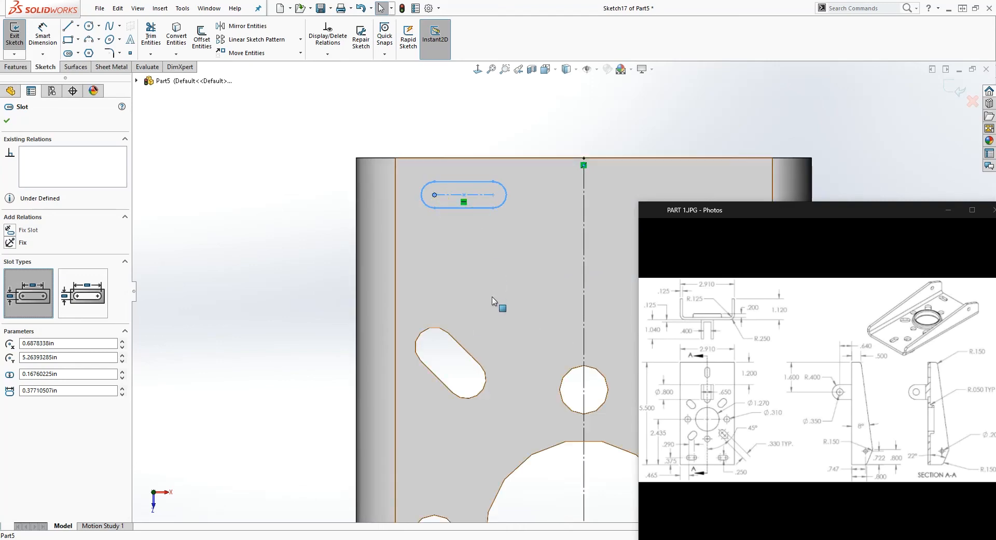
Dimension the horizontal slot's center-to-center length to 0.29 in
{"action": "right_click_drag", "start_coordinate": [493, 299], "coordinate": [489, 249]}
{"action": "left_click", "coordinate": [477, 196]}
{"action": "left_click", "coordinate": [456, 112]}
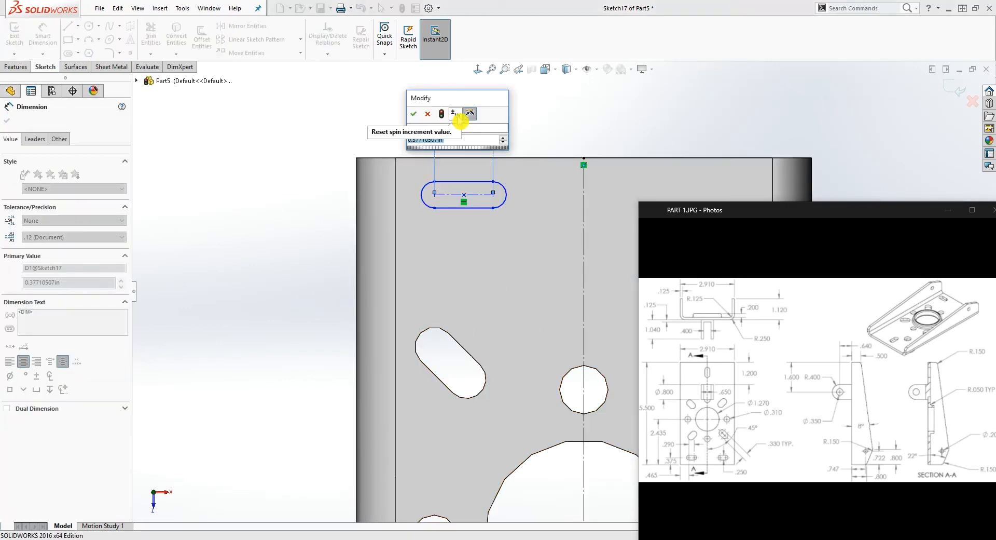
{"action": "type", "text": ".29"}
{"action": "key", "text": "Return"}
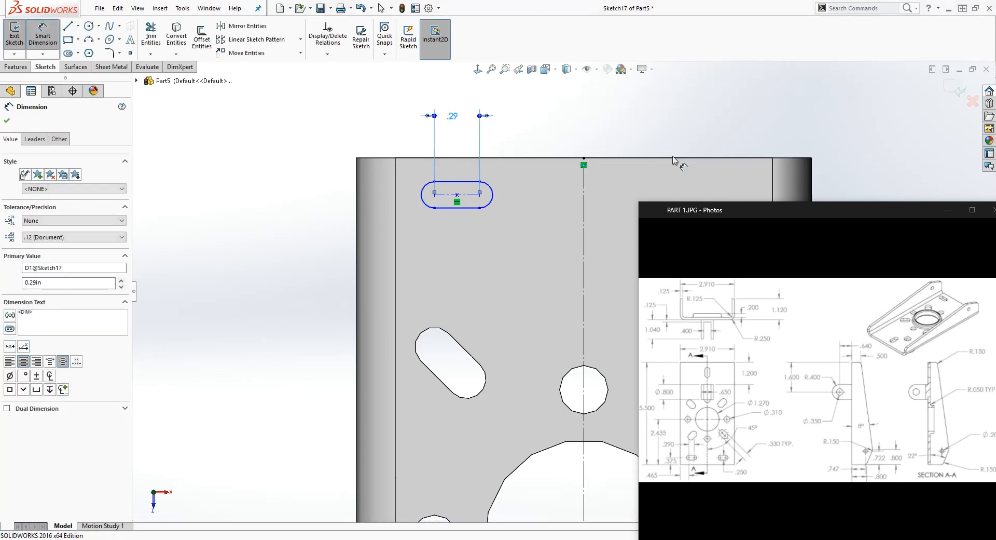
Dimension the slot's centerline 0.375 in from the base's upper edge
{"action": "left_click", "coordinate": [456, 158]}
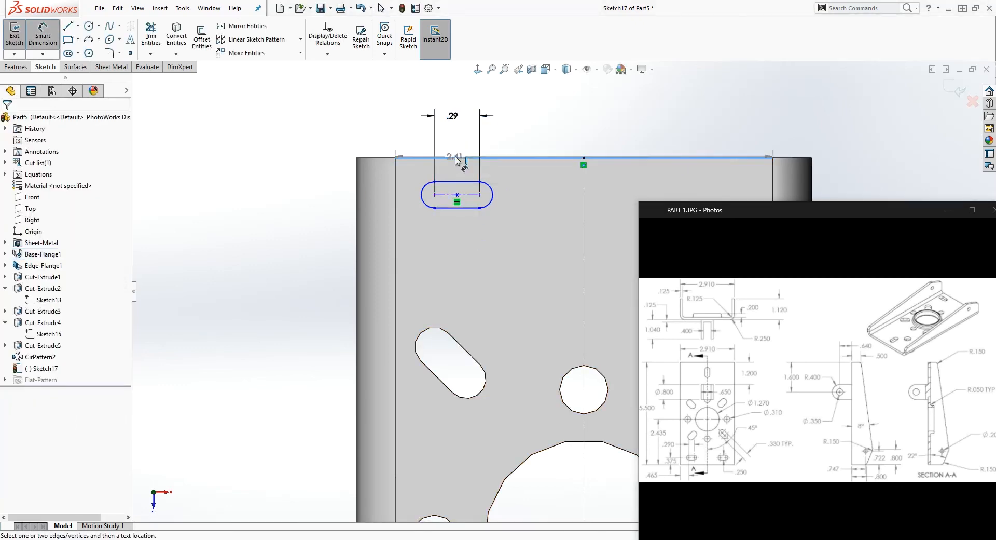
{"action": "left_click", "coordinate": [457, 195]}
{"action": "left_click", "coordinate": [329, 180]}
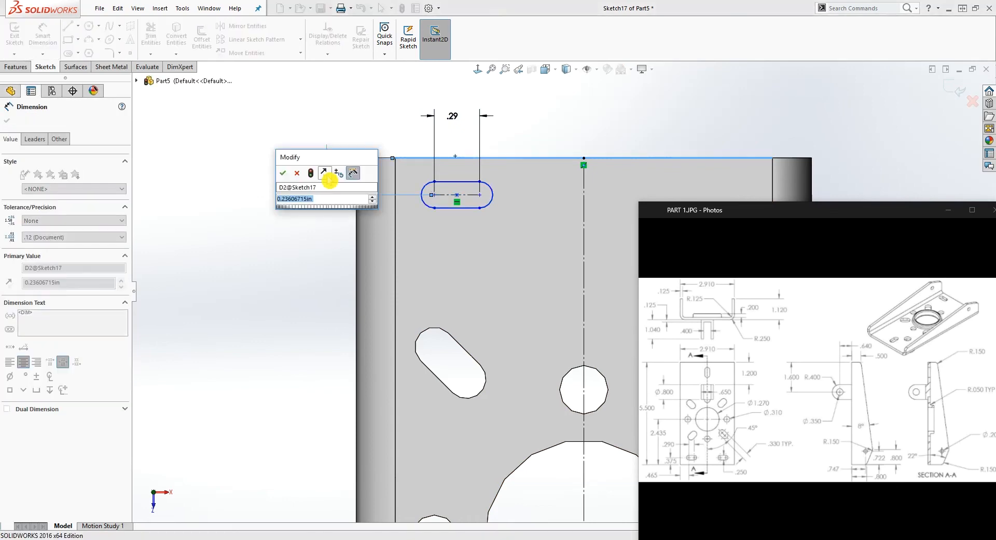
{"action": "type", "text": ".375"}
{"action": "key", "text": "Return"}
{"action": "key", "text": "Escape"}
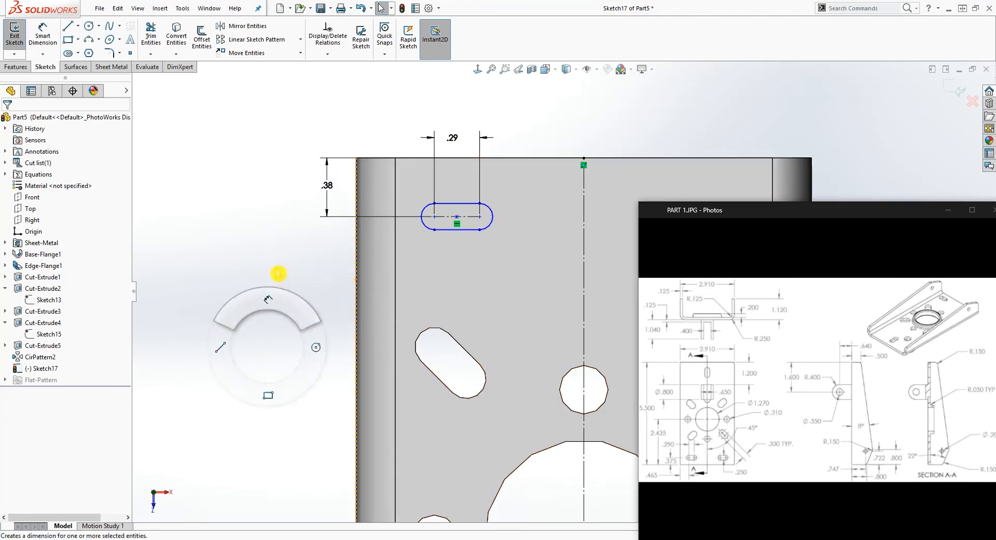
Dimension the slot's left arc center 0.465 in from the part's left outer edge
{"action": "right_click_drag", "start_coordinate": [270, 347], "coordinate": [280, 293]}
{"action": "left_click", "coordinate": [356, 182]}
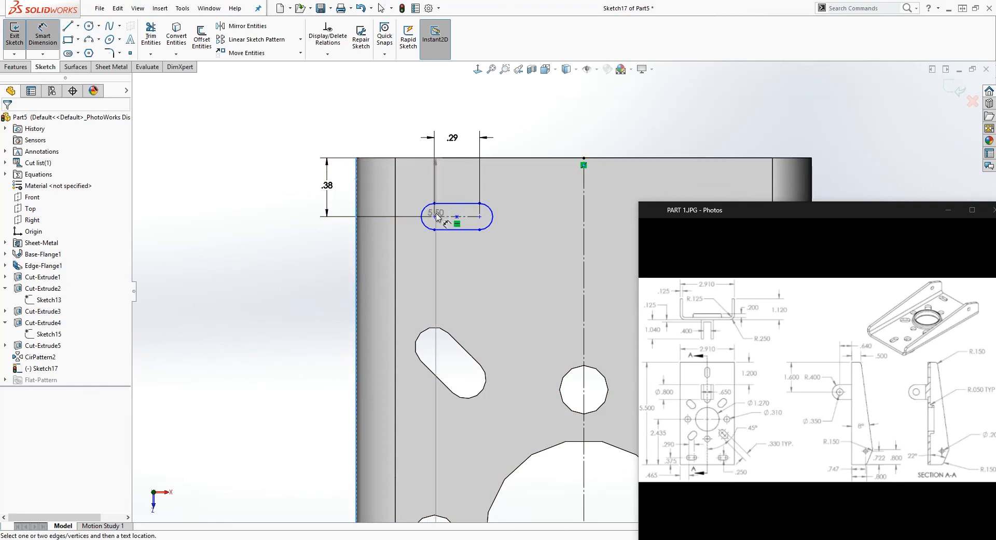
{"action": "left_click", "coordinate": [435, 216]}
{"action": "left_click", "coordinate": [383, 106]}
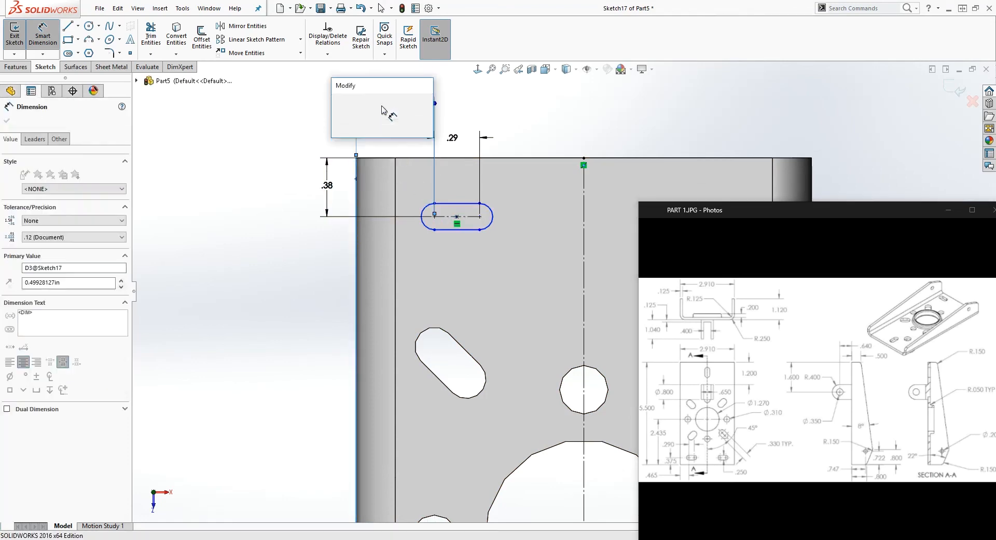
{"action": "type", "text": ".465"}
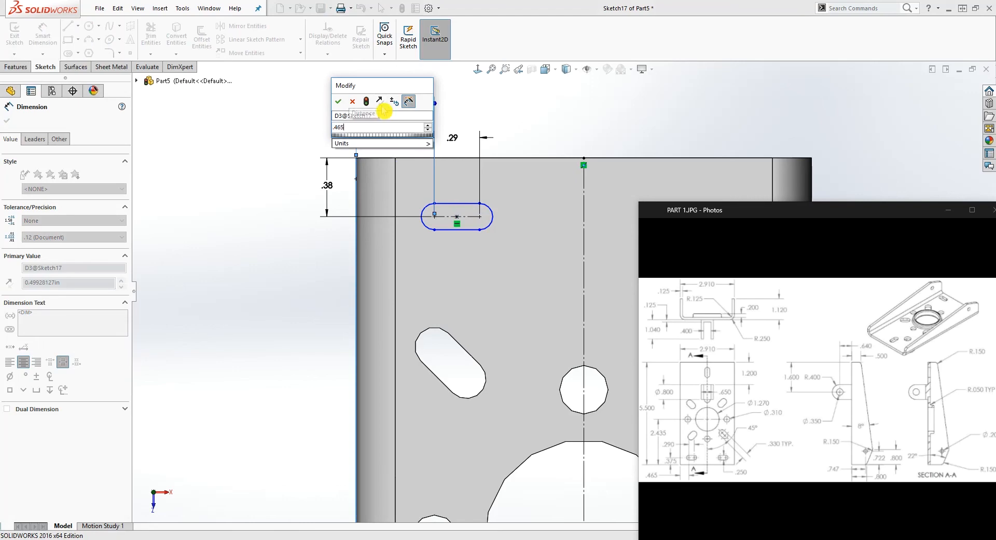
{"action": "key", "text": "Return"}
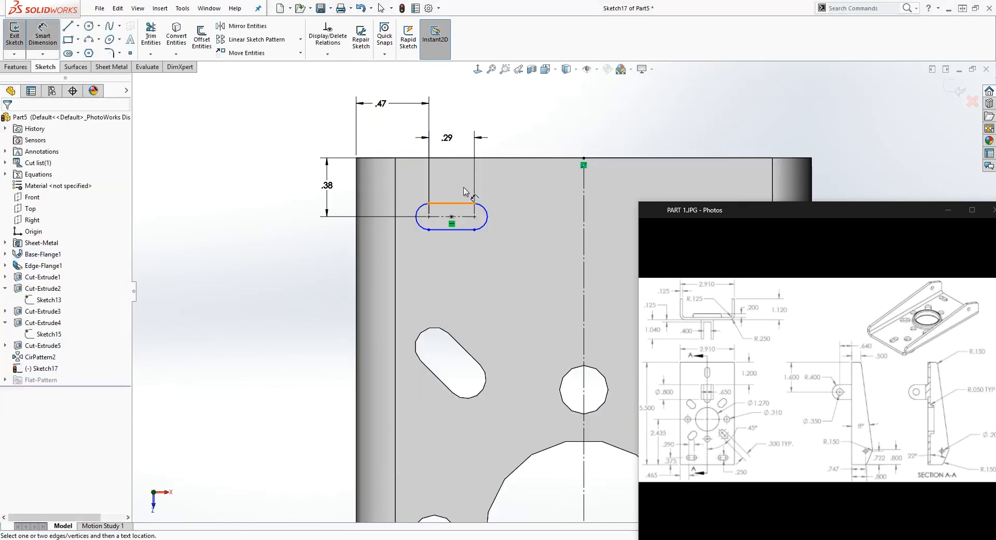
Dimension the horizontal slot's width to 0.25 in
{"action": "left_click", "coordinate": [463, 210]}
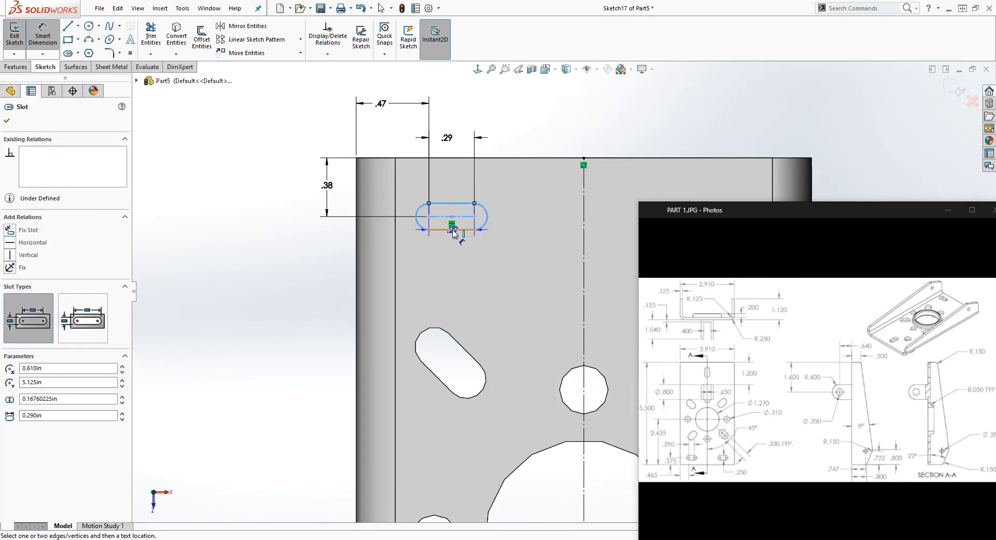
{"action": "left_click", "coordinate": [521, 196]}
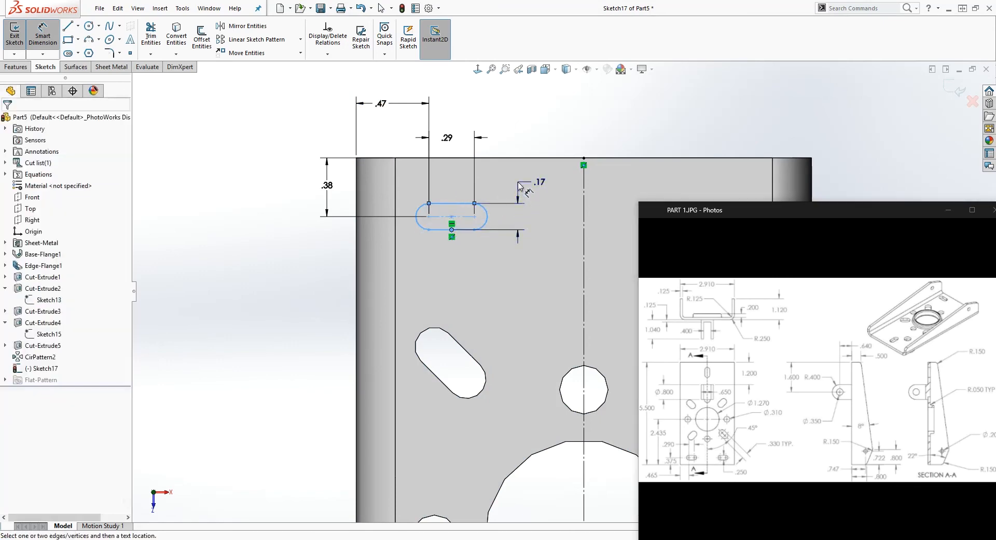
{"action": "type", "text": ".25"}
{"action": "key", "text": "Return"}
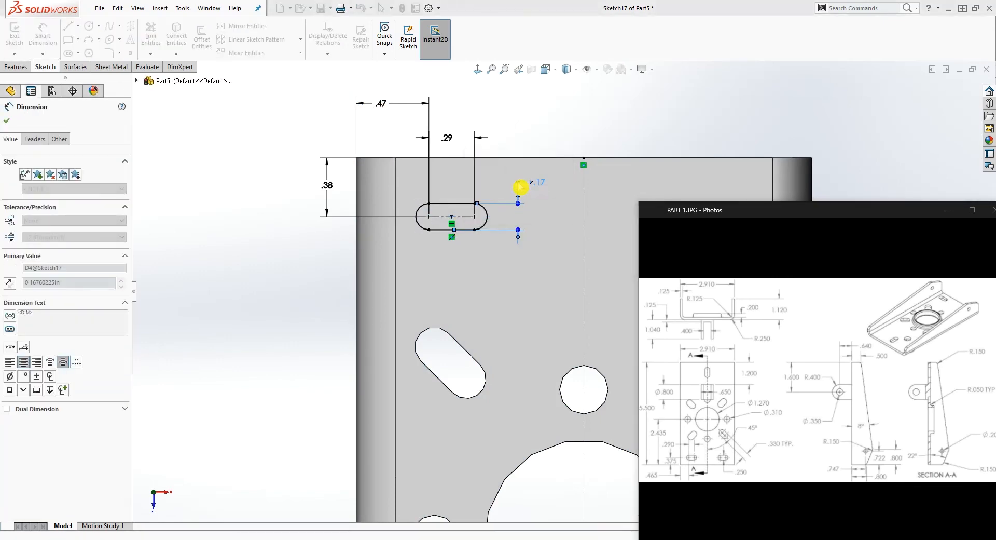
{"action": "key", "text": "Escape"}
Sketch a vertical centerpoint slot on the centerline near the base's lower edge, about 0.34 in between centers and 0.36 in wide
{"action": "scroll", "coordinate": [589, 309], "scroll_direction": "up", "scroll_amount": 5}
{"action": "scroll", "coordinate": [589, 308], "scroll_direction": "down", "scroll_amount": 2}
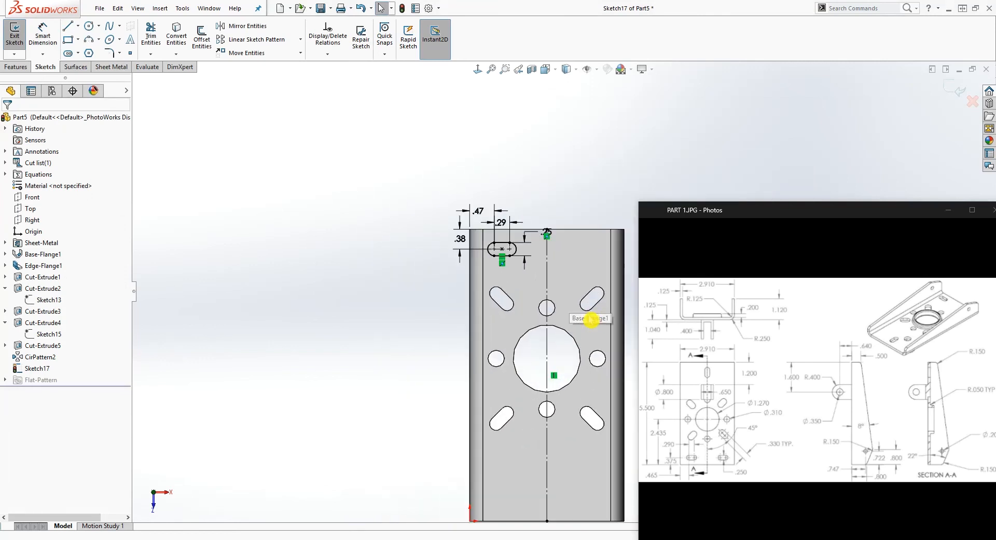
{"action": "scroll", "coordinate": [588, 317], "scroll_direction": "up", "scroll_amount": 4}
{"action": "scroll", "coordinate": [588, 370], "scroll_direction": "down", "scroll_amount": 5}
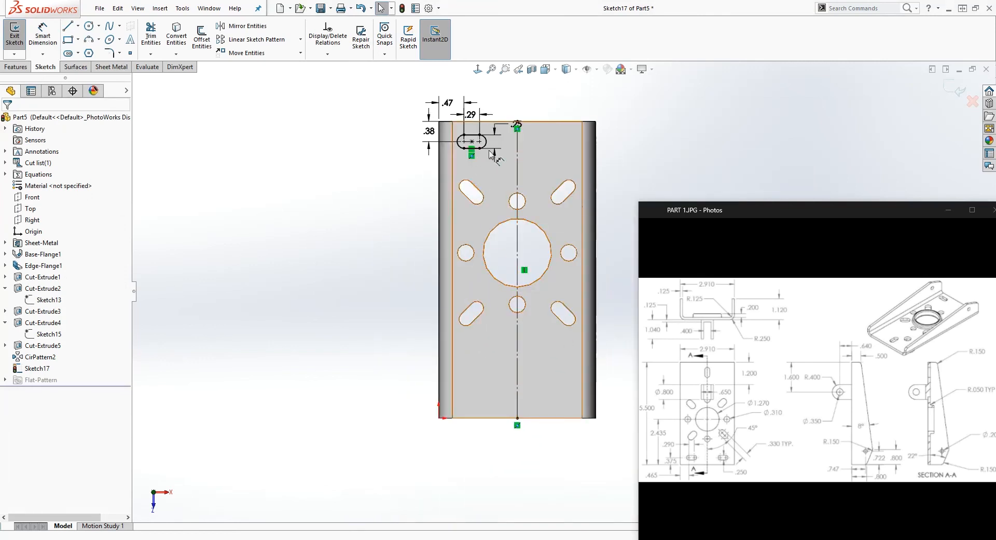
{"action": "left_click", "coordinate": [69, 53]}
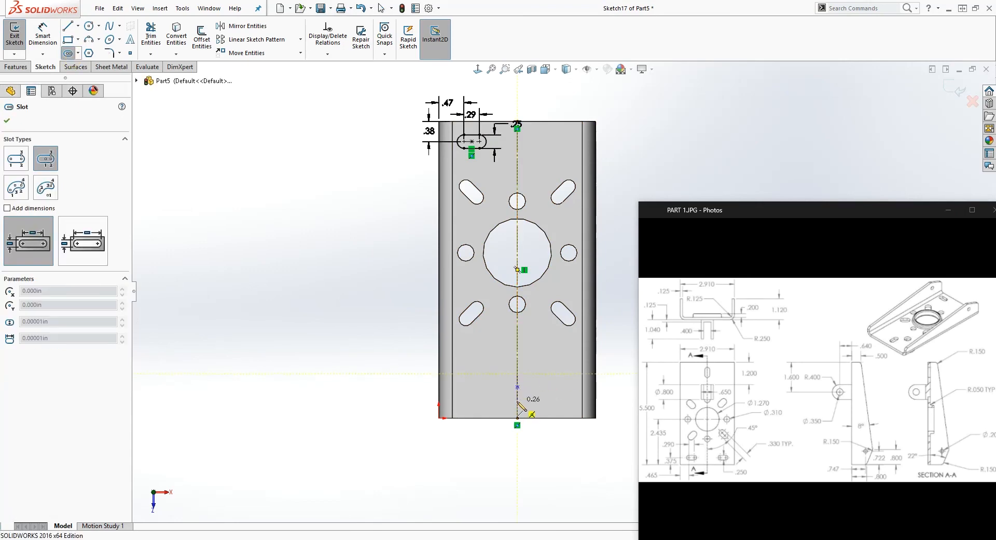
{"action": "left_click", "coordinate": [517, 401]}
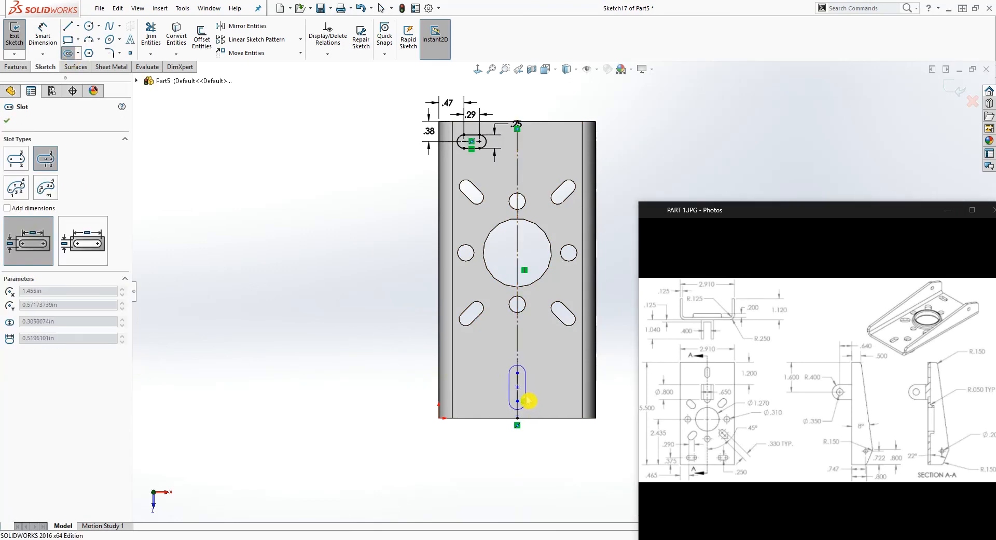
{"action": "left_click", "coordinate": [527, 400]}
{"action": "key", "text": "Escape"}
{"action": "scroll", "coordinate": [542, 415], "scroll_direction": "up", "scroll_amount": 2}
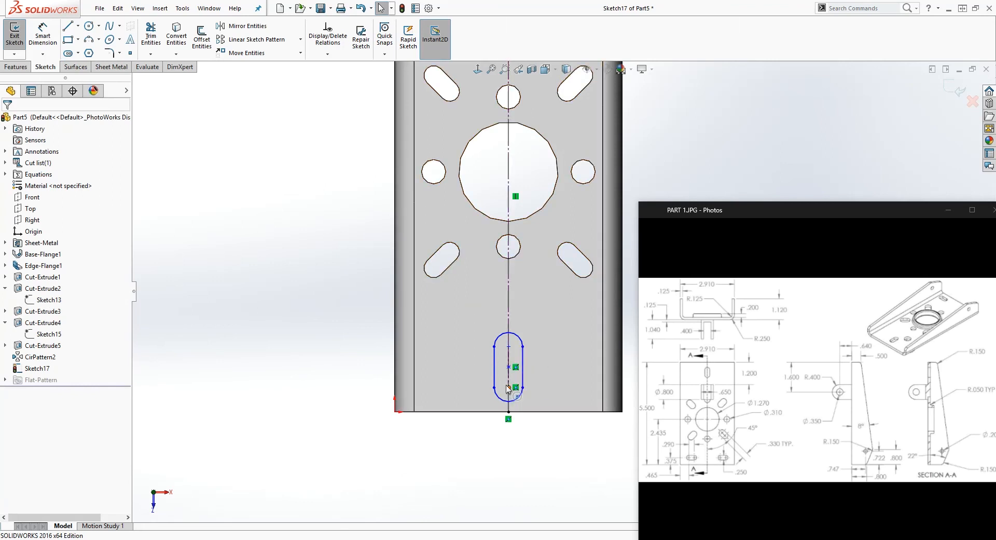
{"action": "left_click_drag", "start_coordinate": [508, 388], "coordinate": [519, 377]}
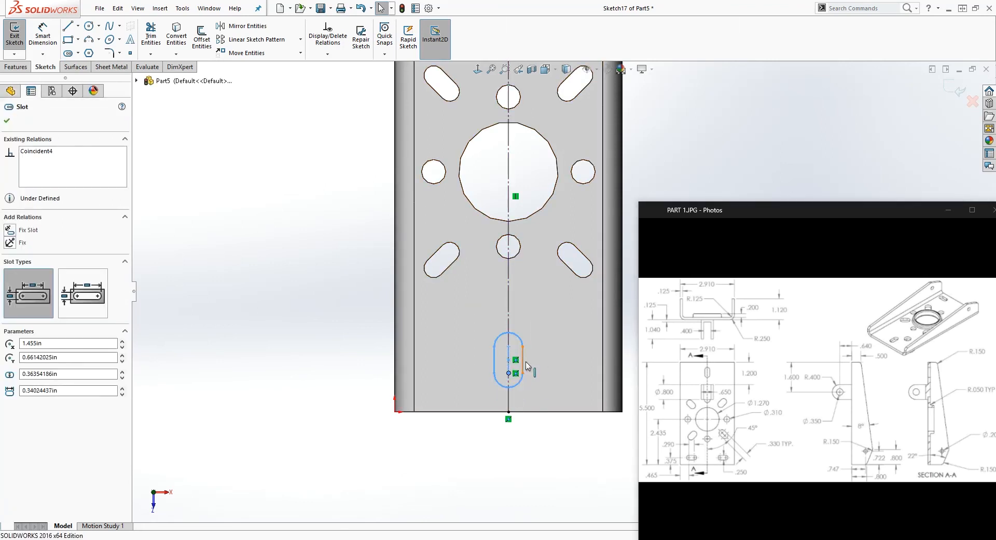
Dimension the vertical slot's center-to-center length to 0.29 in
{"action": "key", "text": "f"}
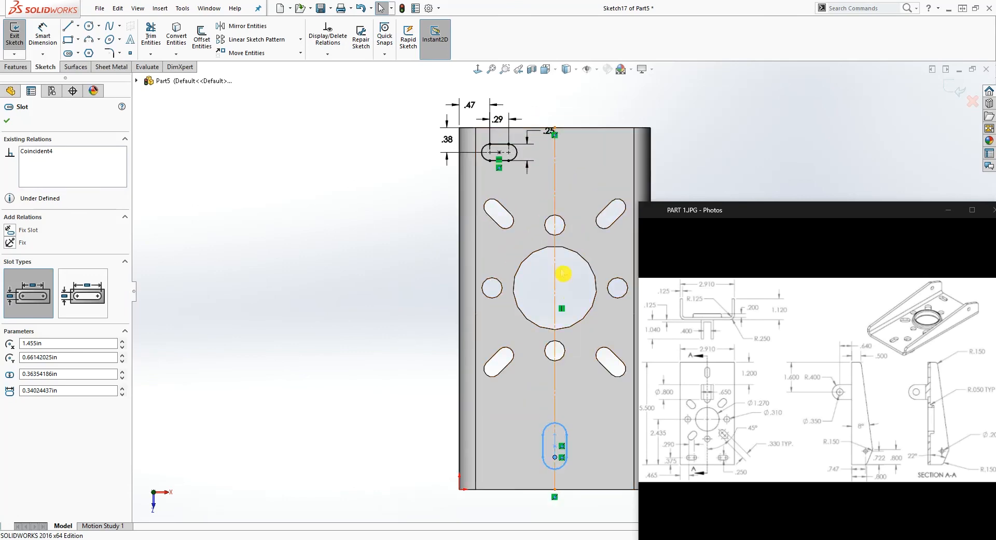
{"action": "right_click_drag", "start_coordinate": [596, 507], "coordinate": [594, 473]}
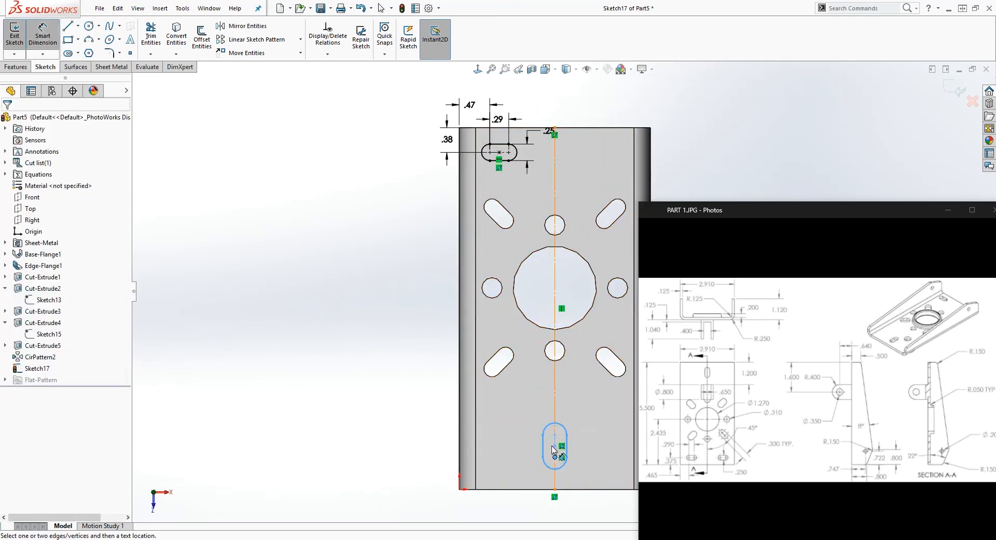
{"action": "scroll", "coordinate": [558, 431], "scroll_direction": "down", "scroll_amount": 3}
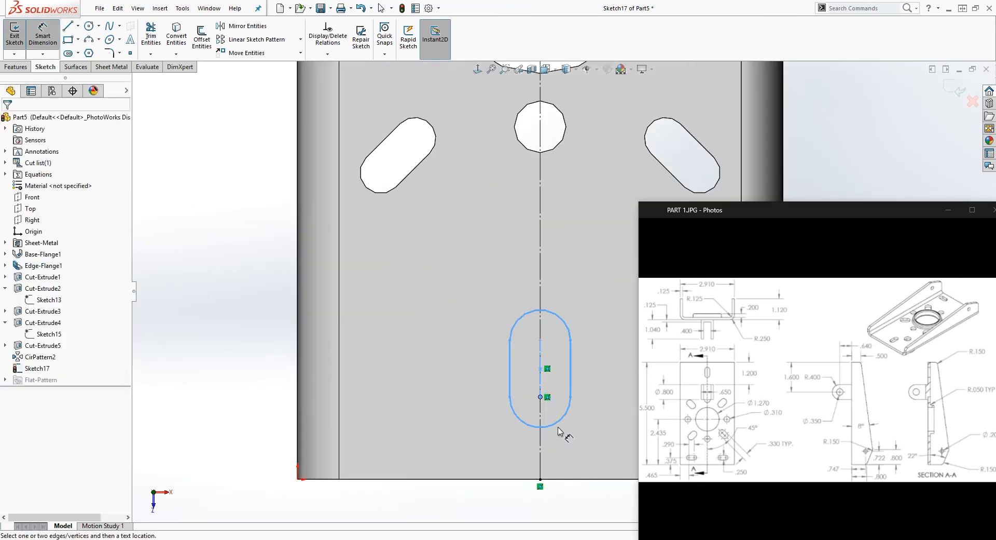
{"action": "left_click", "coordinate": [541, 364]}
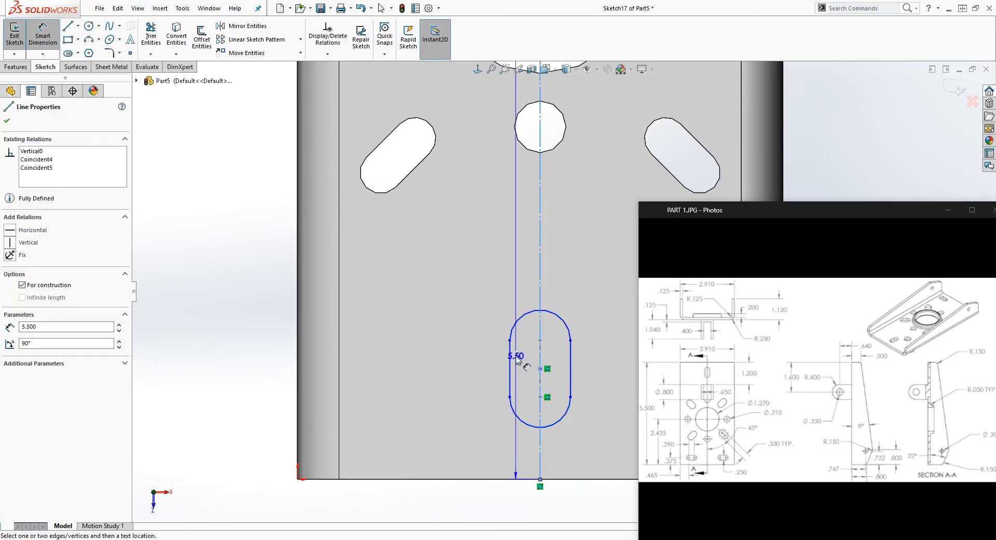
{"action": "key", "text": "Escape"}
{"action": "left_click", "coordinate": [540, 340]}
{"action": "left_click", "coordinate": [540, 397]}
{"action": "left_click", "coordinate": [457, 371]}
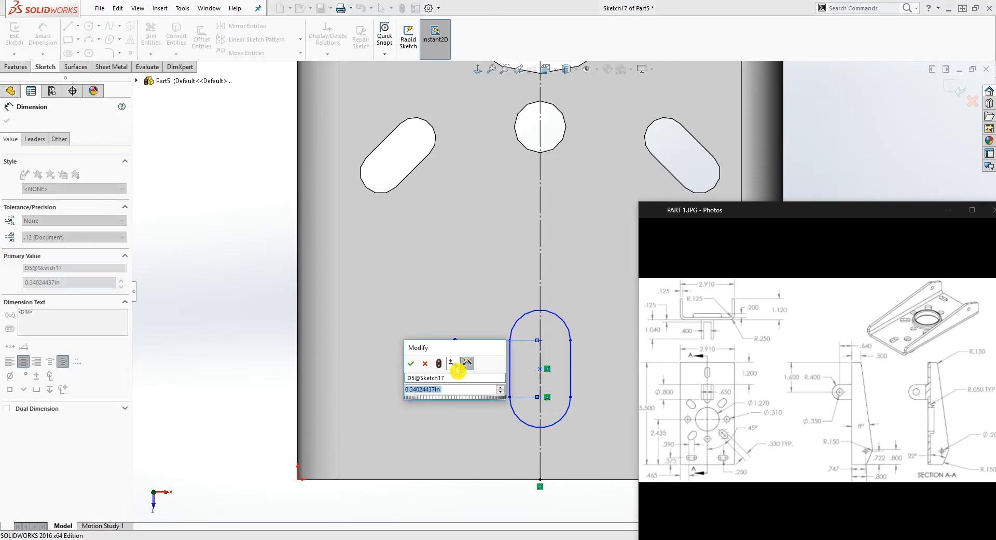
{"action": "type", "text": ".2"}
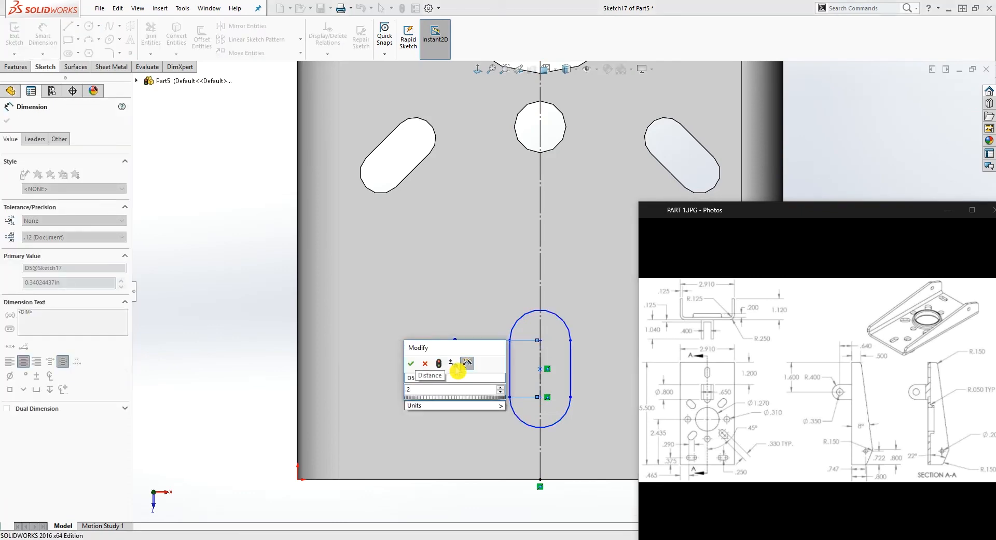
{"action": "type", "text": "9"}
{"action": "key", "text": "Return"}
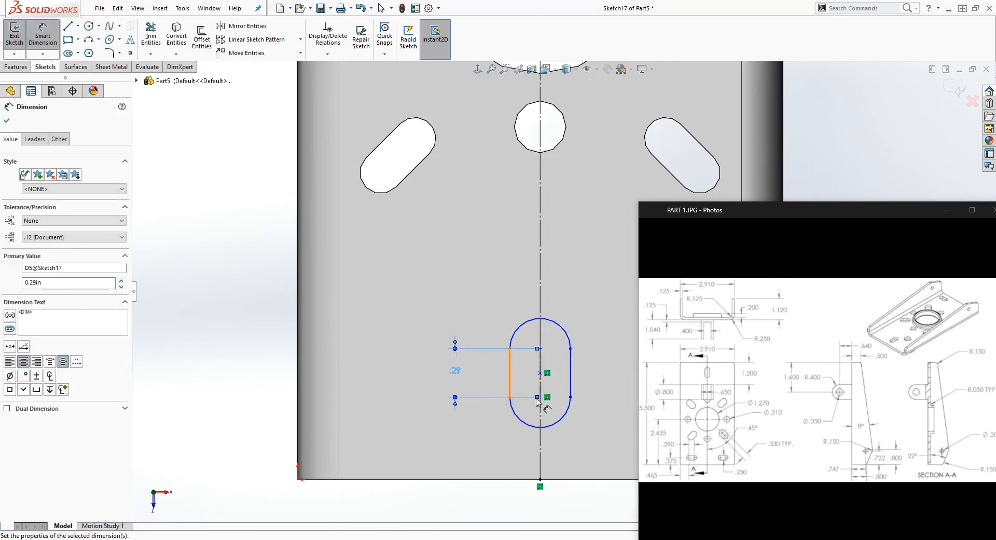
Dimension the vertical slot's width to 0.25 in
{"action": "left_click", "coordinate": [570, 385]}
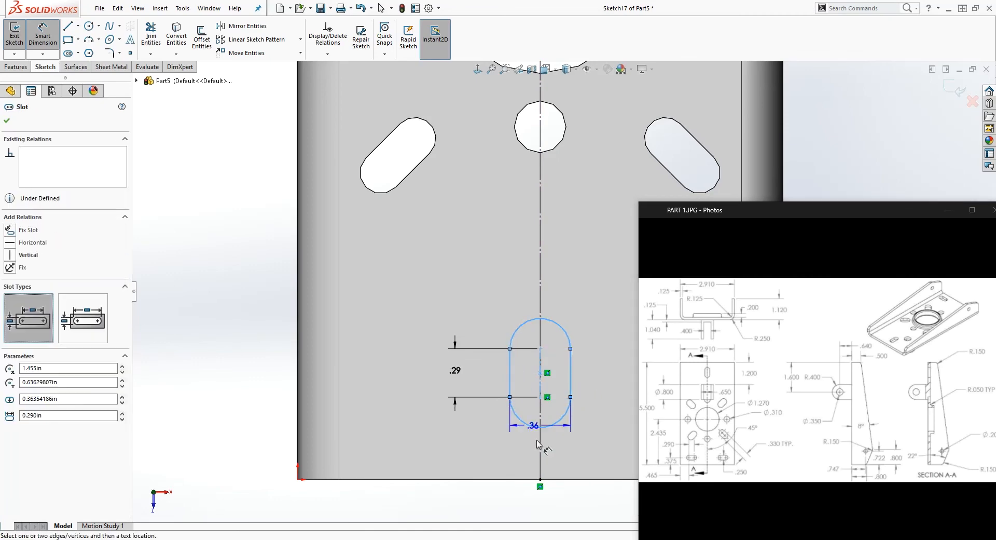
{"action": "left_click", "coordinate": [527, 463]}
{"action": "type", "text": "."}
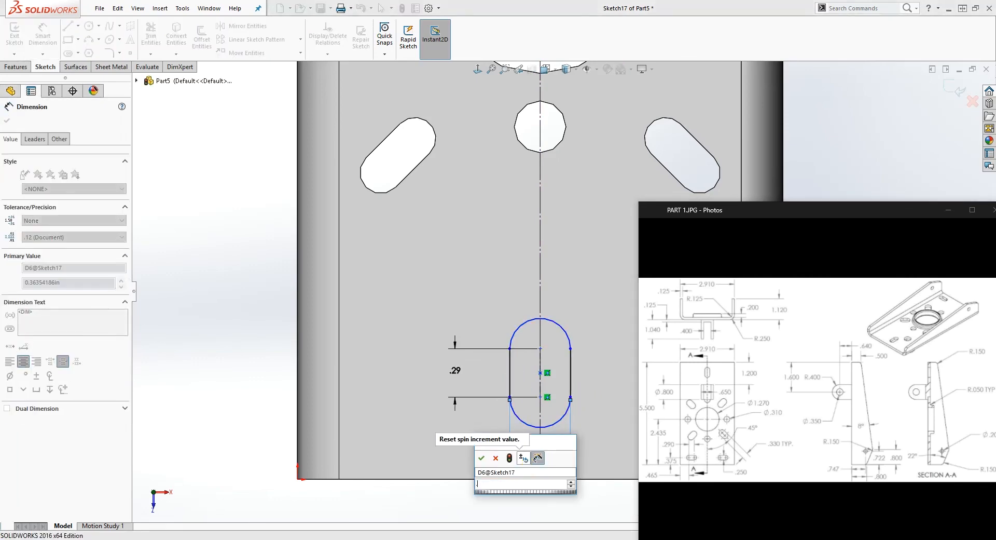
{"action": "type", "text": "25"}
{"action": "key", "text": "Return"}
{"action": "key", "text": "Escape"}
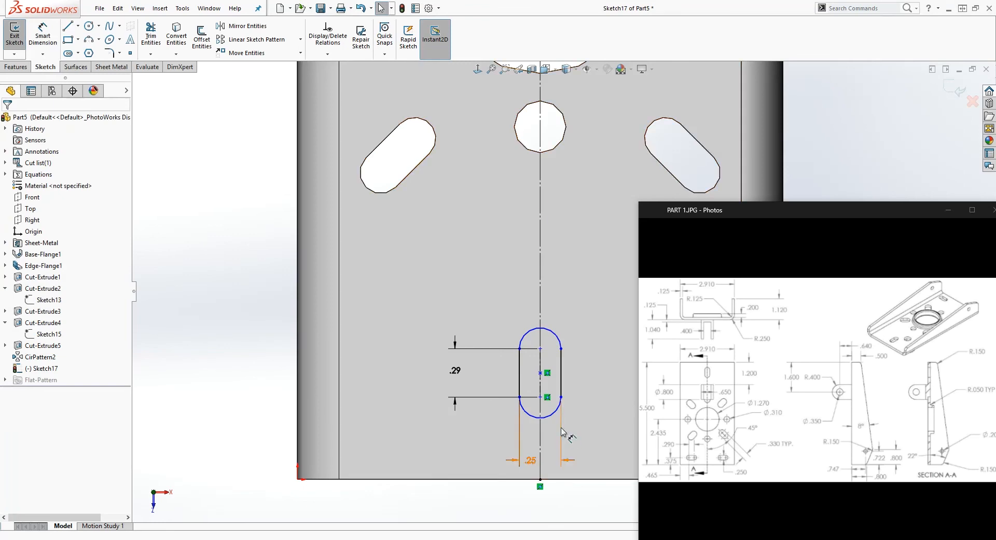
Dimension the vertical slot's lower arc center 0.5 in from the base's lower edge
{"action": "right_click_drag", "start_coordinate": [537, 505], "coordinate": [538, 464]}
{"action": "left_click", "coordinate": [541, 398]}
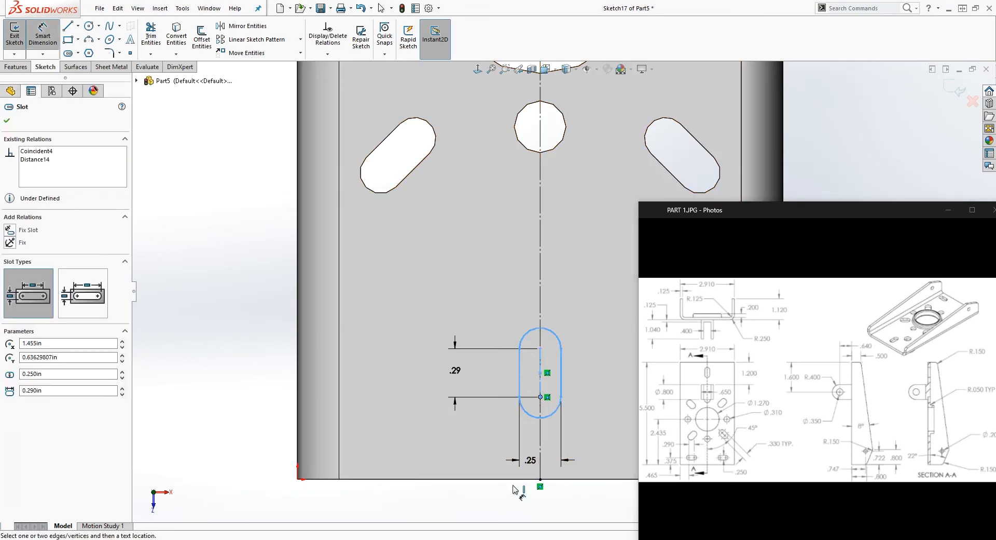
{"action": "left_click", "coordinate": [525, 478]}
{"action": "left_click", "coordinate": [421, 438]}
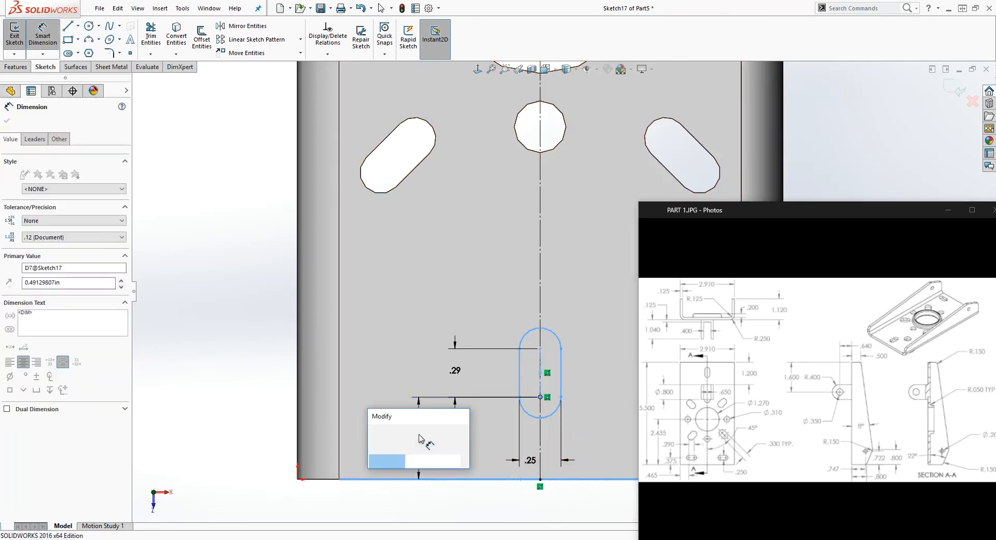
{"action": "type", "text": ".5"}
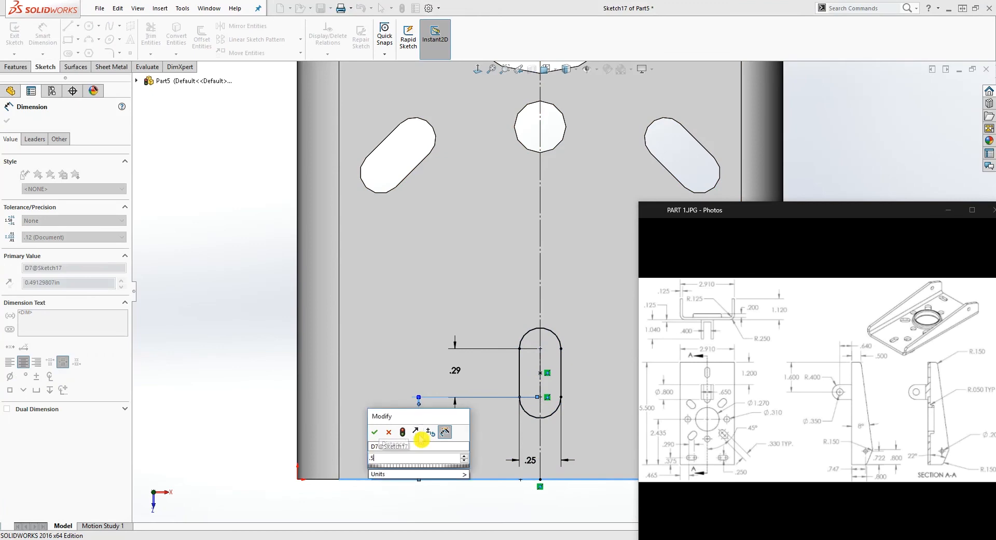
{"action": "key", "text": "Return"}
{"action": "key", "text": "Escape"}
Mirror the horizontal slot about the vertical centerline, keeping the original
{"action": "scroll", "coordinate": [522, 354], "scroll_direction": "up", "scroll_amount": 6}
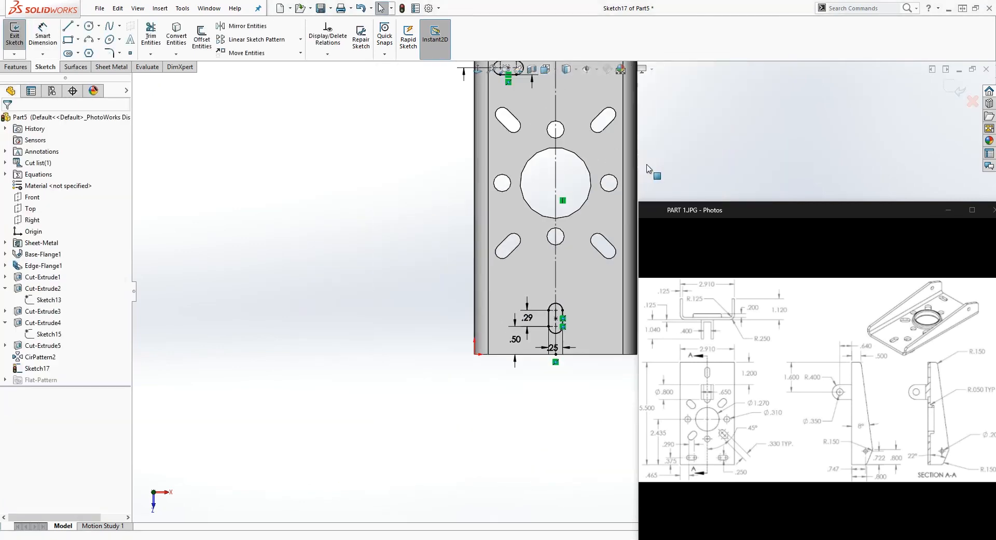
{"action": "scroll", "coordinate": [652, 151], "scroll_direction": "down", "scroll_amount": 3}
{"action": "scroll", "coordinate": [654, 150], "scroll_direction": "up", "scroll_amount": 4}
{"action": "scroll", "coordinate": [571, 148], "scroll_direction": "down", "scroll_amount": 4}
{"action": "left_click", "coordinate": [50, 71]}
{"action": "left_click", "coordinate": [242, 26]}
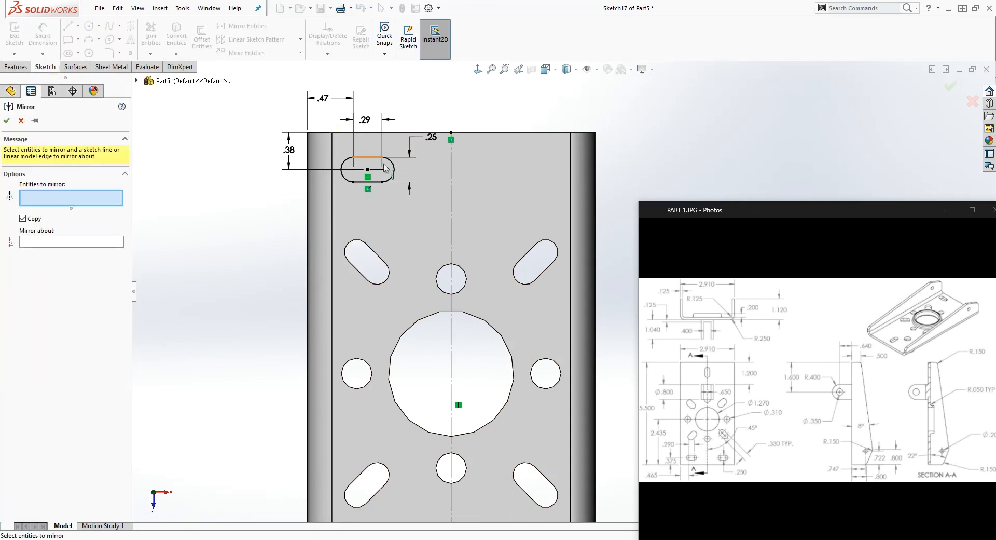
{"action": "left_click", "coordinate": [358, 182]}
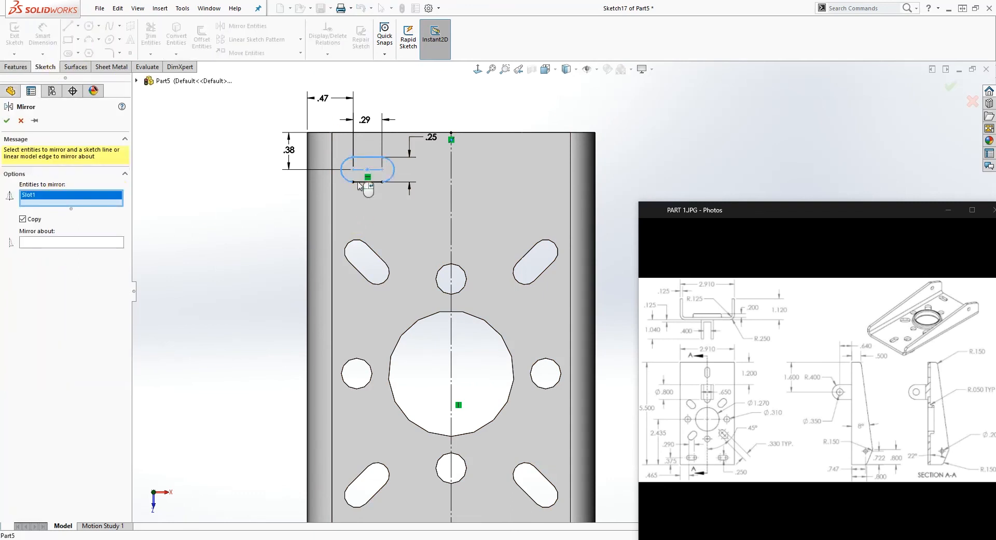
{"action": "left_click", "coordinate": [78, 246]}
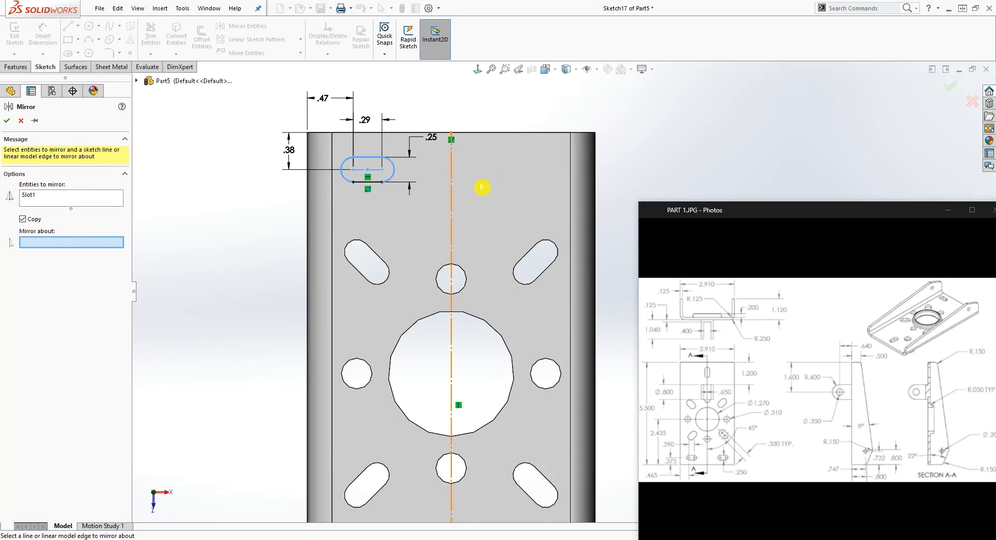
{"action": "left_click", "coordinate": [452, 187]}
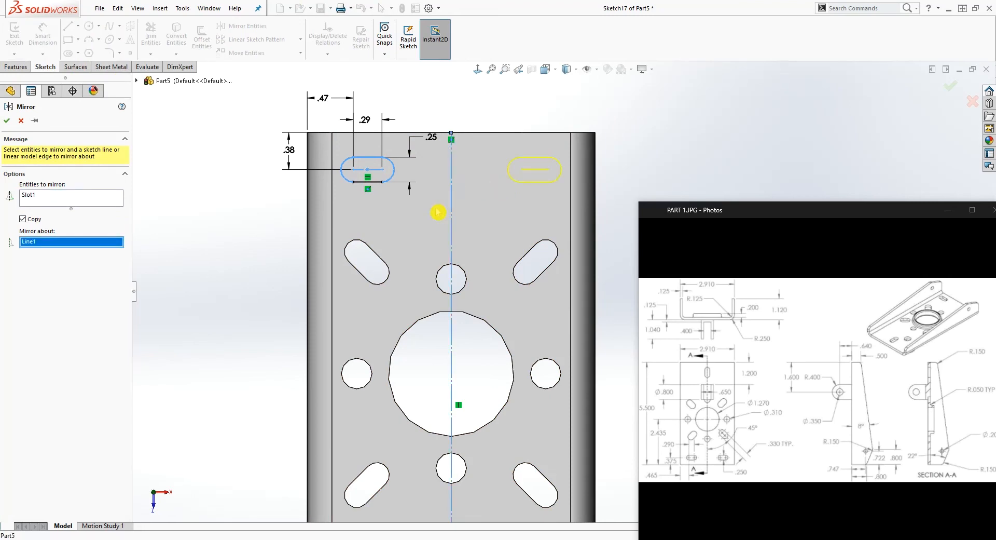
{"action": "left_click", "coordinate": [13, 126]}
Cut the two horizontal slots and the vertical slot through the base with an Extruded Cut set to Up To Next
{"action": "scroll", "coordinate": [487, 352], "scroll_direction": "up", "scroll_amount": 4}
{"action": "scroll", "coordinate": [487, 353], "scroll_direction": "down", "scroll_amount": 2}
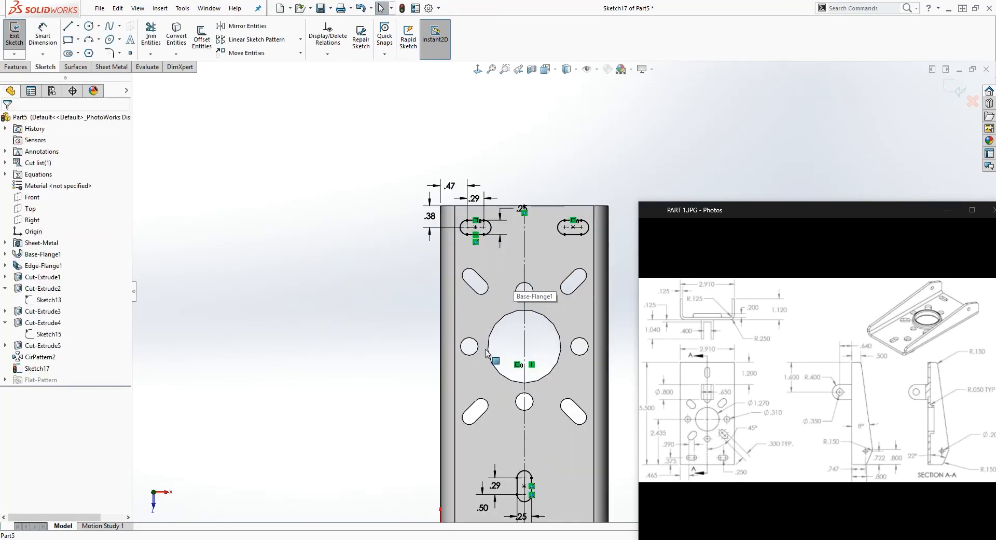
{"action": "left_click", "coordinate": [16, 67]}
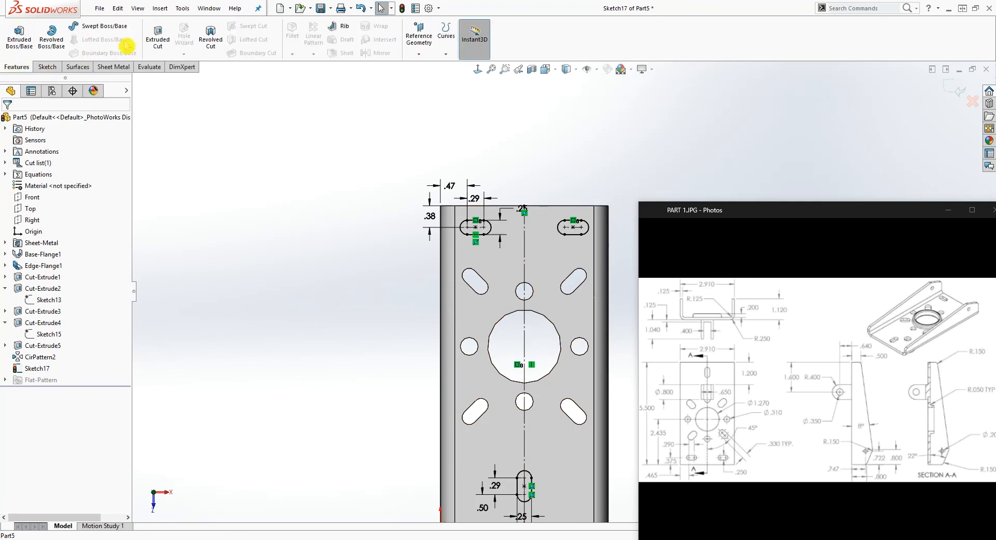
{"action": "left_click", "coordinate": [157, 37]}
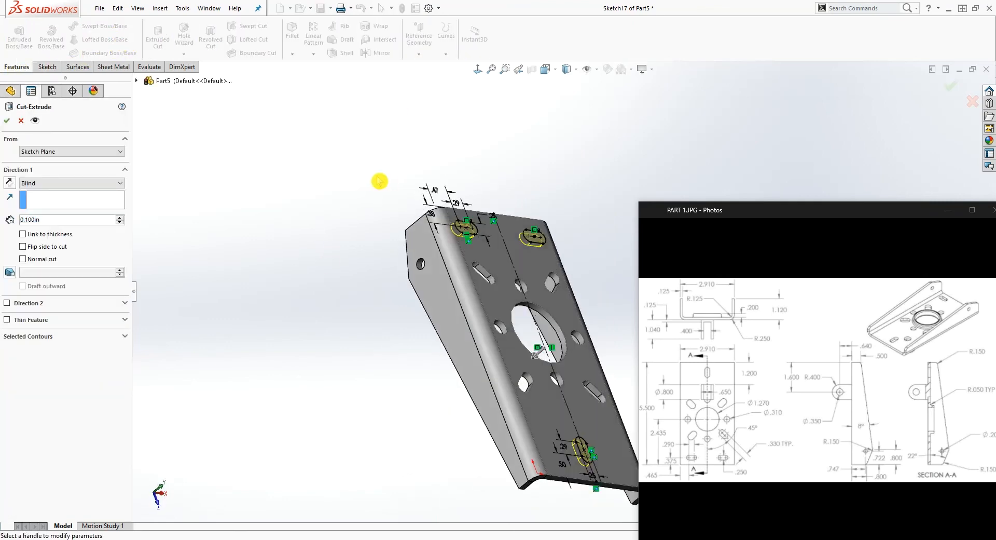
{"action": "left_click", "coordinate": [96, 182]}
{"action": "left_click", "coordinate": [56, 212]}
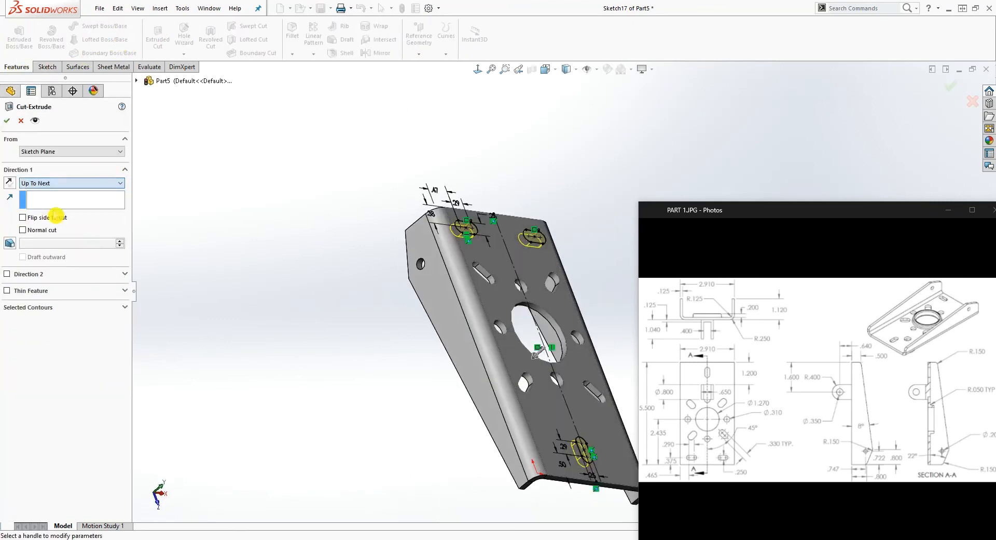
{"action": "left_click", "coordinate": [9, 122]}
Create a reference plane midway between the outer faces of the two side flanges
{"action": "middle_click_drag", "start_coordinate": [358, 338], "coordinate": [446, 155]}
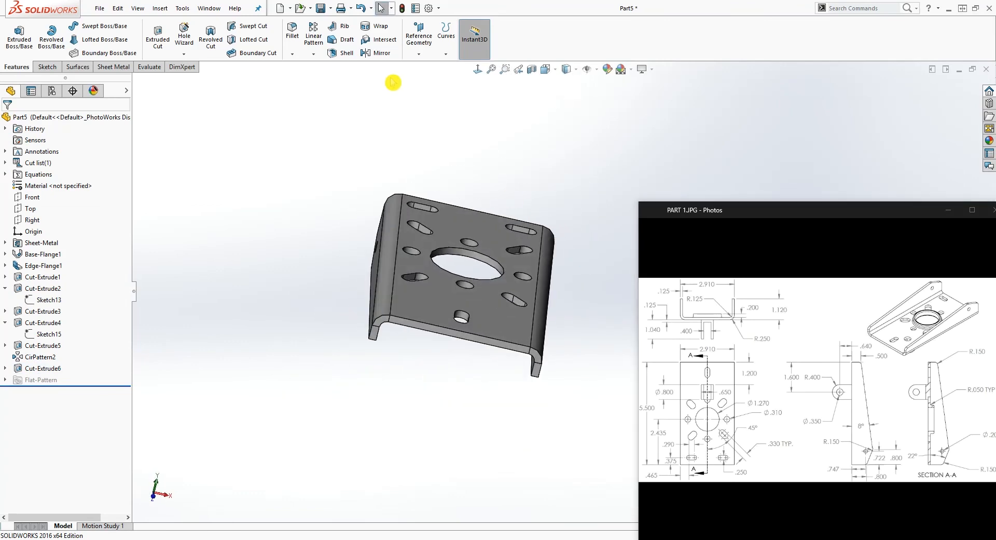
{"action": "left_click", "coordinate": [419, 53]}
{"action": "left_click", "coordinate": [429, 66]}
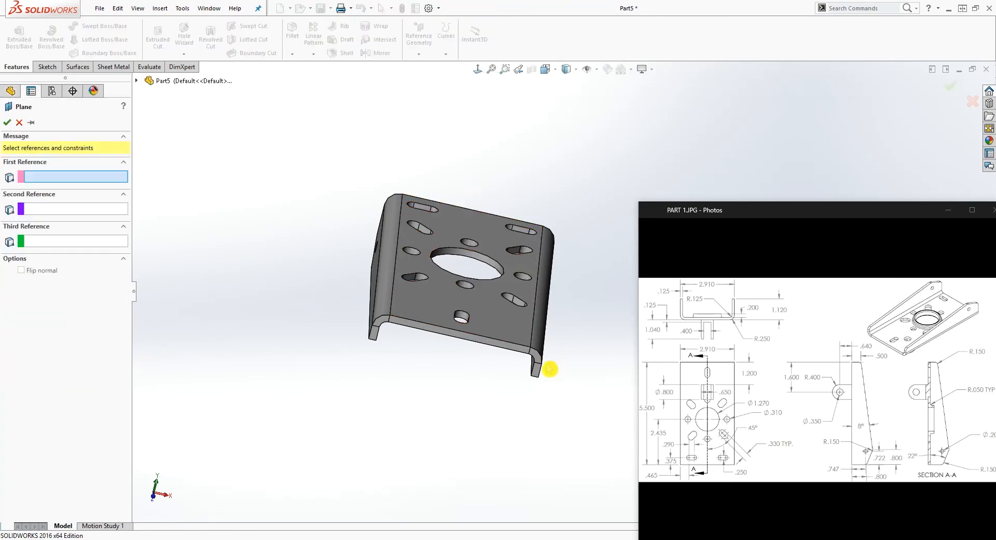
{"action": "middle_click_drag", "start_coordinate": [451, 384], "coordinate": [403, 385]}
{"action": "left_click", "coordinate": [500, 350]}
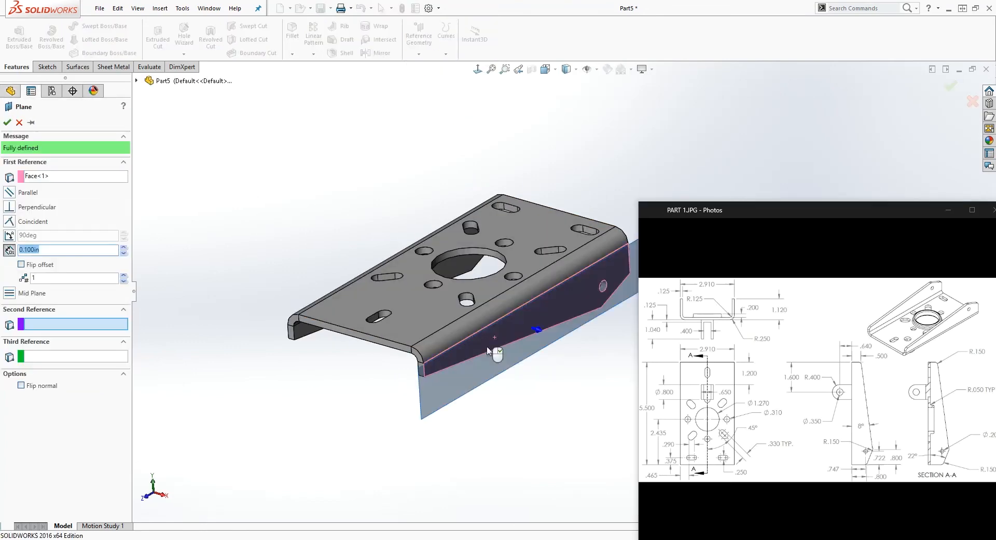
{"action": "middle_click_drag", "start_coordinate": [500, 350], "coordinate": [365, 345]}
{"action": "left_click", "coordinate": [397, 289]}
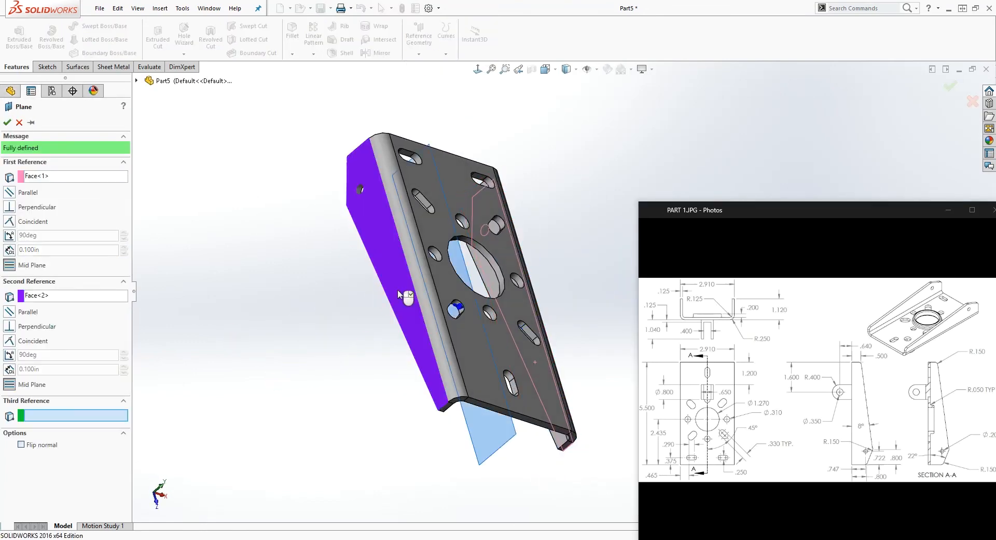
{"action": "left_click", "coordinate": [8, 122]}
Start a sketch on the new mid-plane and view it face-on
{"action": "middle_click_drag", "start_coordinate": [411, 418], "coordinate": [549, 407]}
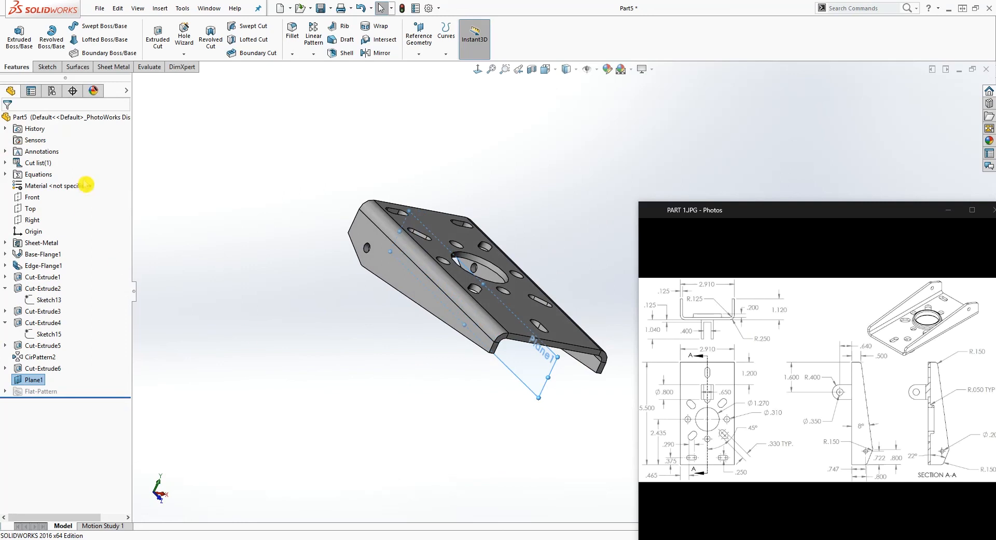
{"action": "left_click", "coordinate": [47, 67]}
{"action": "left_click", "coordinate": [17, 33]}
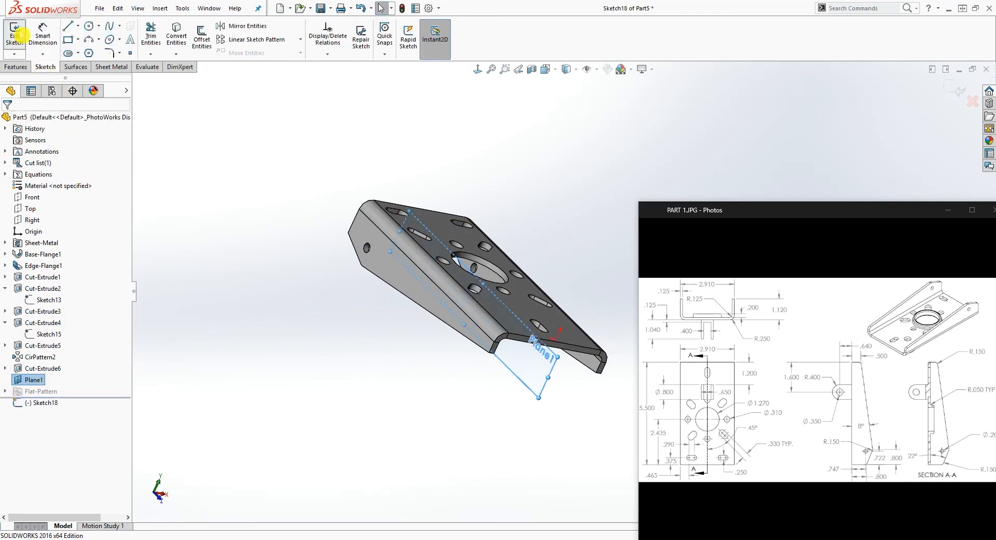
{"action": "left_click", "coordinate": [475, 70]}
{"action": "scroll", "coordinate": [553, 375], "scroll_direction": "up", "scroll_amount": 6}
{"action": "scroll", "coordinate": [610, 296], "scroll_direction": "down", "scroll_amount": 4}
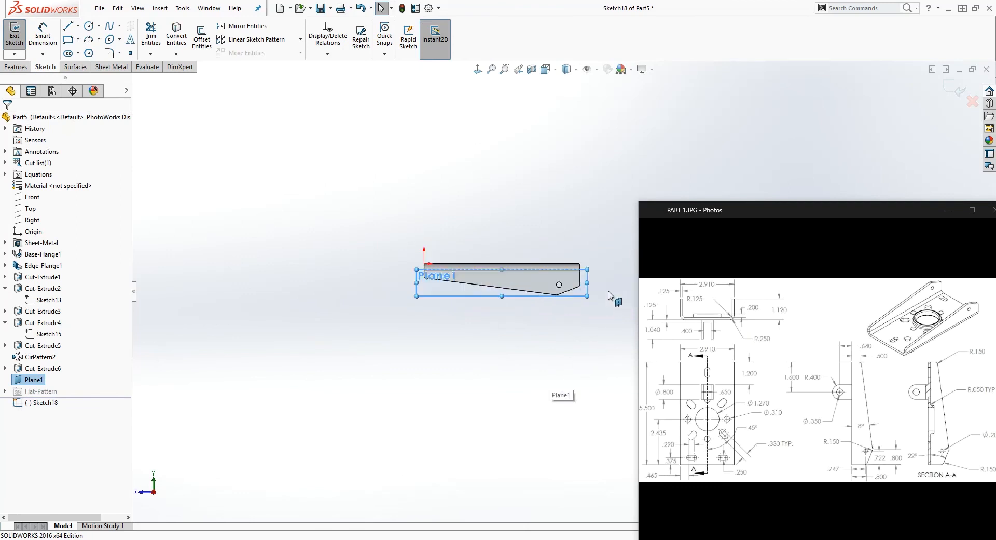
{"action": "scroll", "coordinate": [588, 274], "scroll_direction": "down", "scroll_amount": 4}
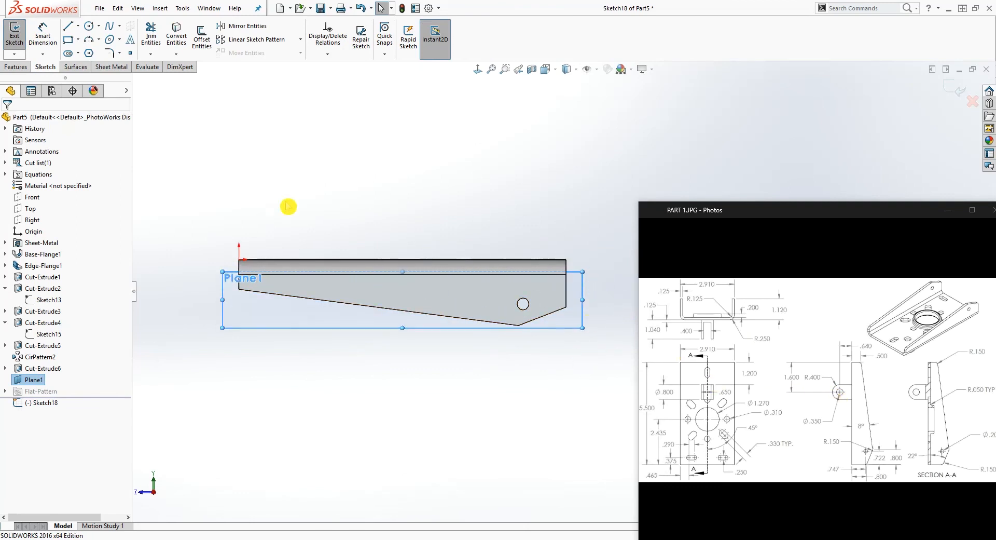
Sketch two separate vertical lines of equal height rising from the base's outer face near the origin end
{"action": "left_click", "coordinate": [72, 30]}
{"action": "left_click", "coordinate": [281, 259]}
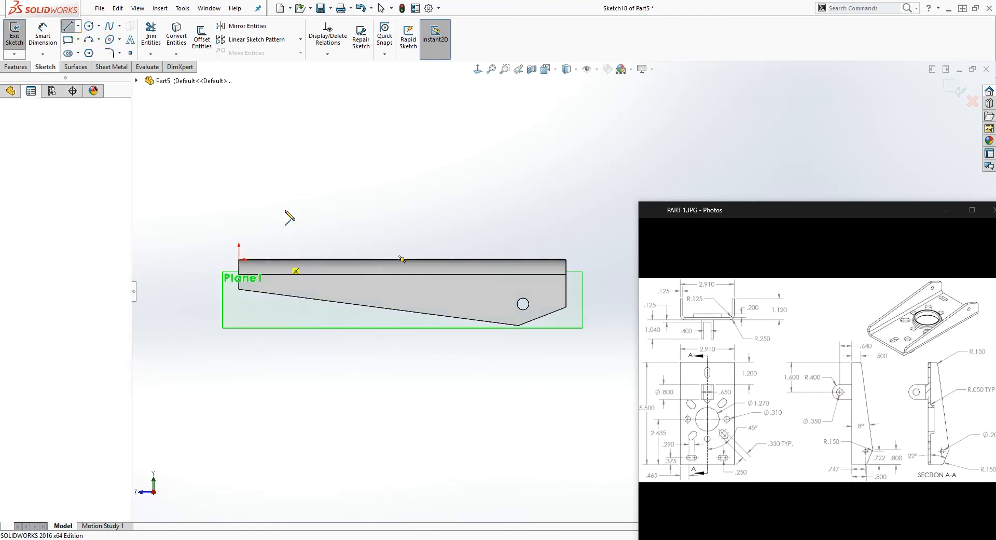
{"action": "left_click", "coordinate": [280, 205]}
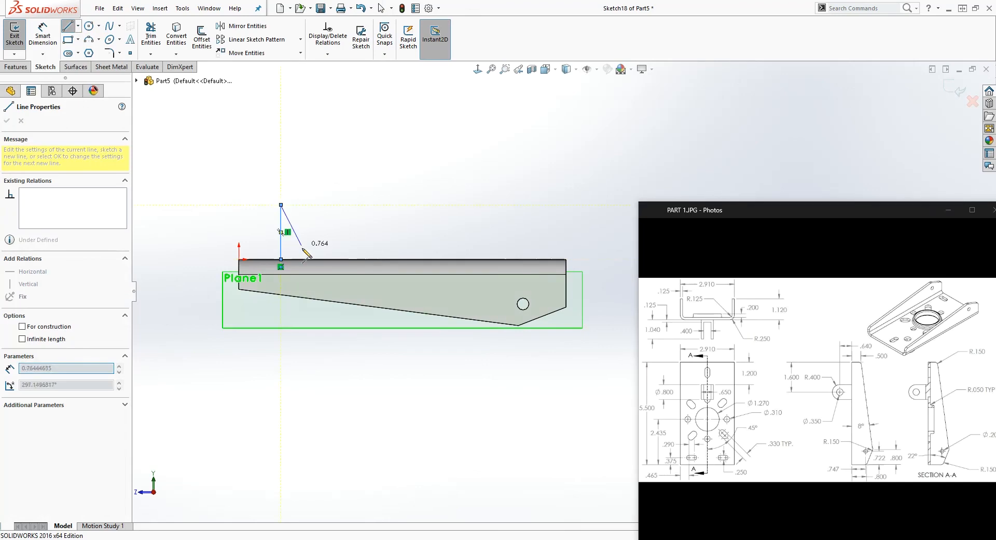
{"action": "key", "text": "Escape"}
{"action": "left_click", "coordinate": [67, 27]}
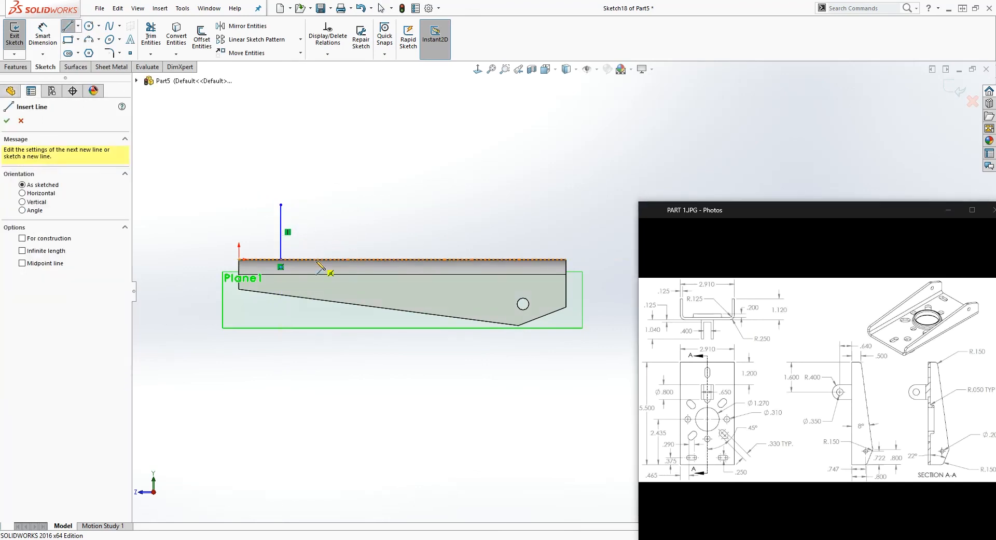
{"action": "left_click", "coordinate": [315, 259]}
{"action": "left_click", "coordinate": [316, 205]}
{"action": "key", "text": "Escape"}
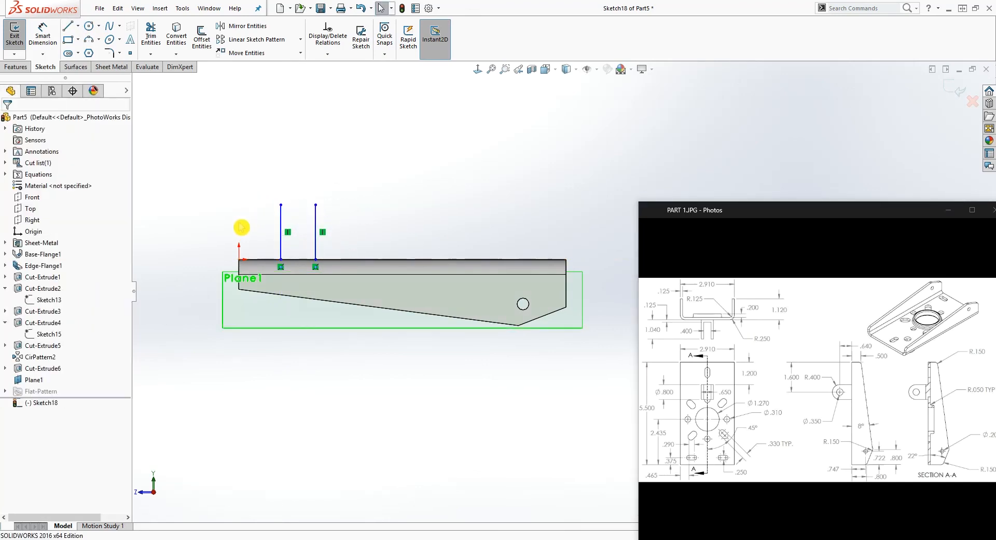
Sketch a circle between the upper ends of the two vertical lines
{"action": "left_click", "coordinate": [92, 26]}
{"action": "scroll", "coordinate": [291, 173], "scroll_direction": "down", "scroll_amount": 3}
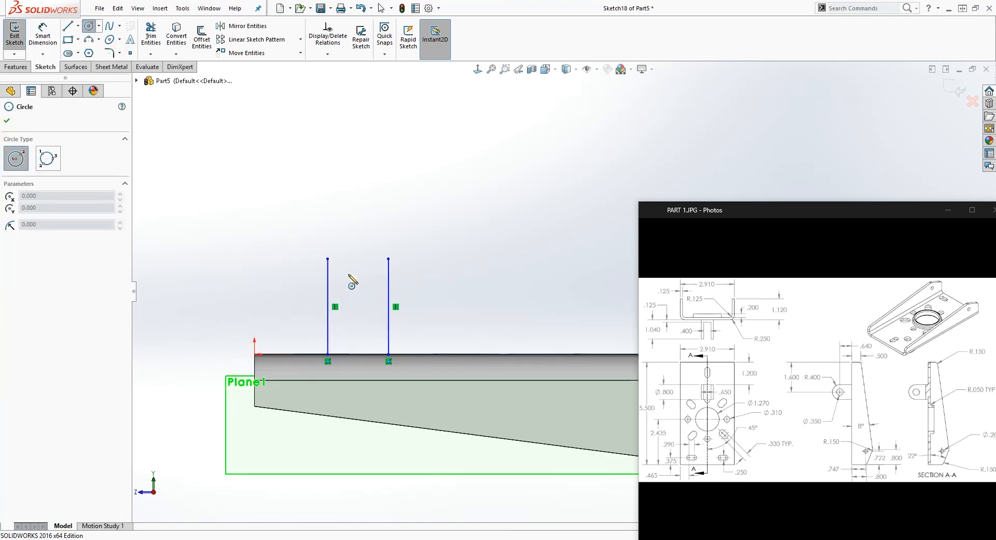
{"action": "left_click", "coordinate": [349, 274]}
{"action": "left_click", "coordinate": [369, 260]}
{"action": "key", "text": "Escape"}
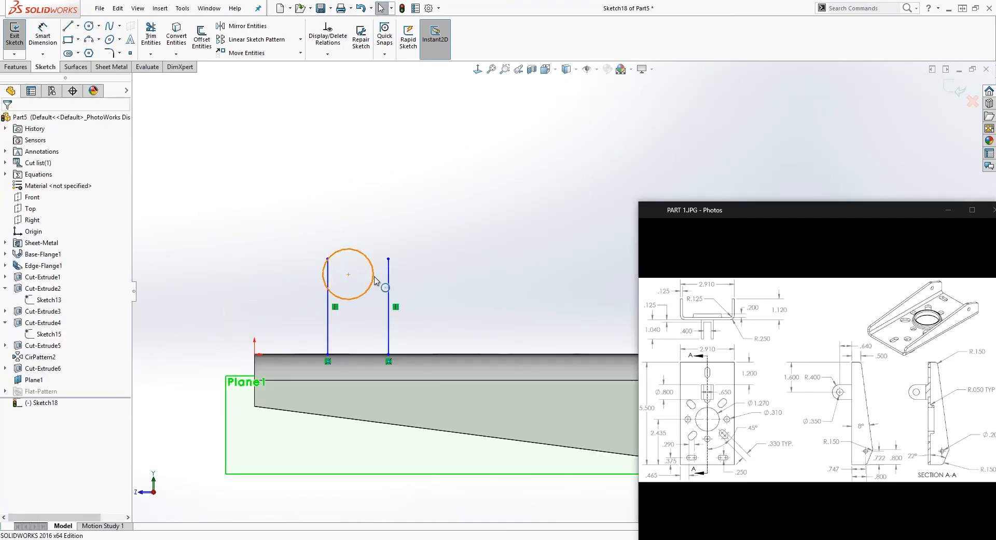
Make the circle tangent to both vertical lines
{"action": "left_click", "coordinate": [373, 277]}
{"action": "left_click", "coordinate": [388, 278], "text": "ctrl"}
{"action": "left_click", "coordinate": [10, 289]}
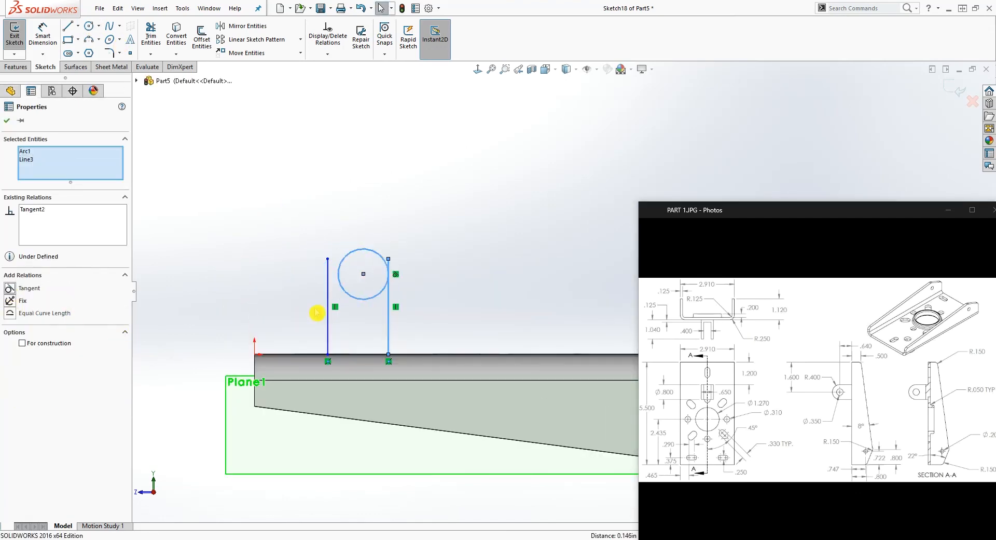
{"action": "left_click", "coordinate": [352, 292]}
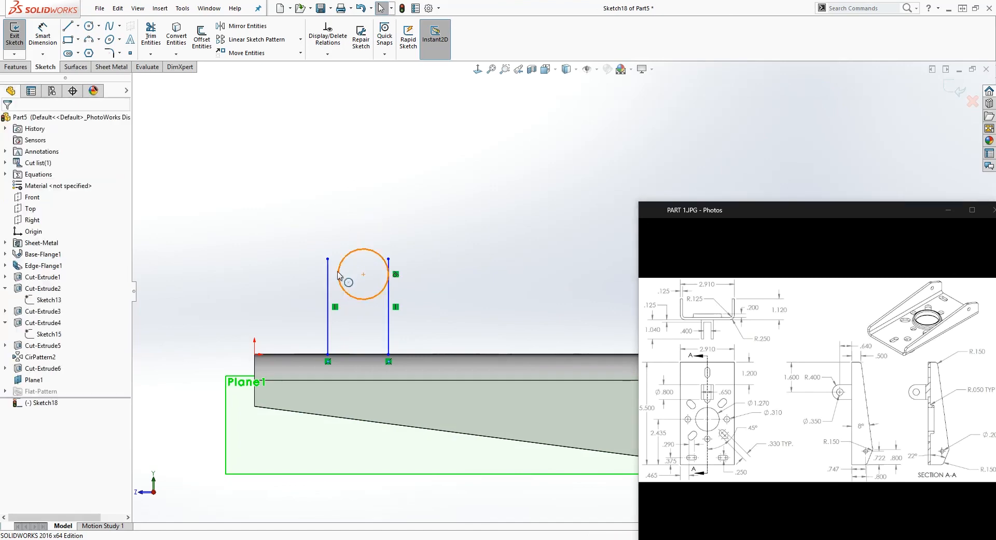
{"action": "left_click", "coordinate": [337, 280]}
{"action": "left_click", "coordinate": [328, 283], "text": "ctrl"}
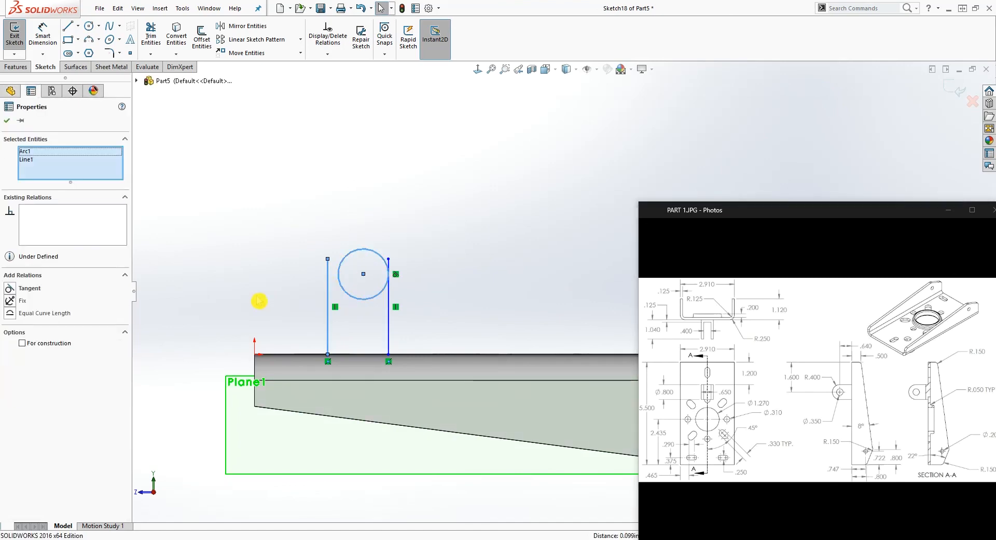
{"action": "left_click", "coordinate": [9, 288]}
{"action": "left_click", "coordinate": [410, 253]}
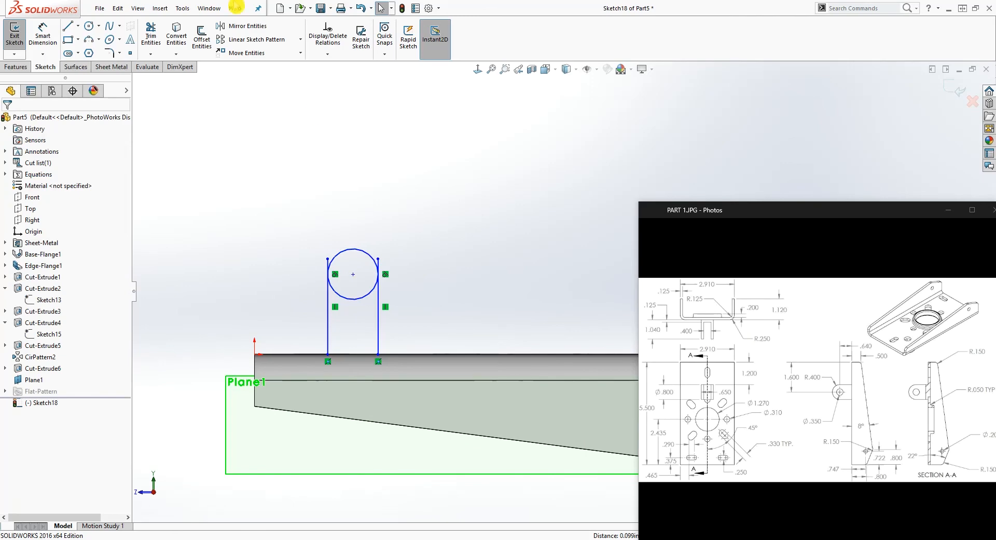
Trim the line ends above the tangent points and the circle's lower half, leaving a rounded lug outline
{"action": "left_click", "coordinate": [151, 37]}
{"action": "scroll", "coordinate": [403, 228], "scroll_direction": "down", "scroll_amount": 2}
{"action": "left_click", "coordinate": [391, 291]}
{"action": "left_click", "coordinate": [317, 283]}
{"action": "left_click", "coordinate": [340, 335]}
{"action": "key", "text": "Escape"}
Close the lug profile with a horizontal line about 0.48 in long between the lower ends of the vertical lines
{"action": "scroll", "coordinate": [441, 393], "scroll_direction": "up", "scroll_amount": 3}
{"action": "scroll", "coordinate": [480, 348], "scroll_direction": "down", "scroll_amount": 2}
{"action": "key", "text": "l"}
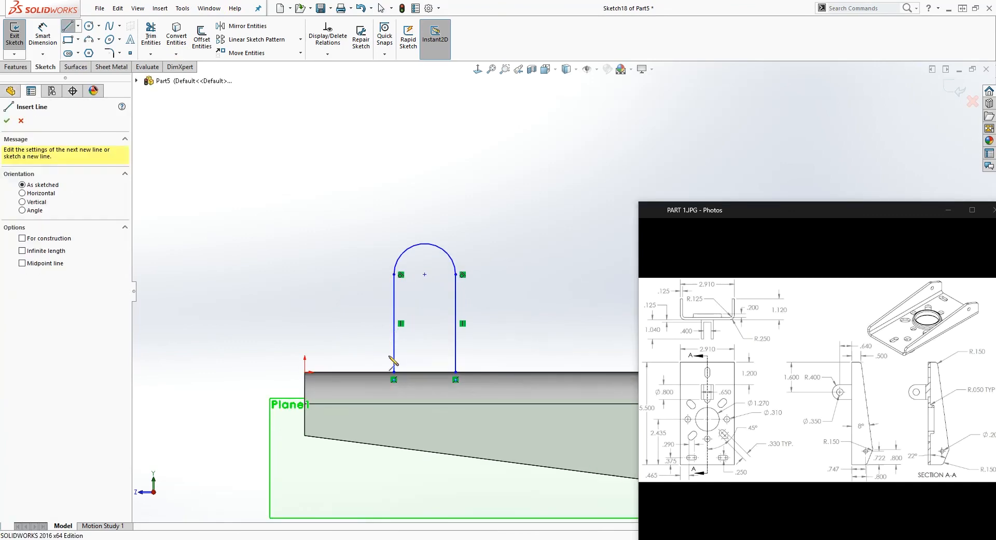
{"action": "left_click", "coordinate": [395, 372]}
{"action": "left_click", "coordinate": [456, 372]}
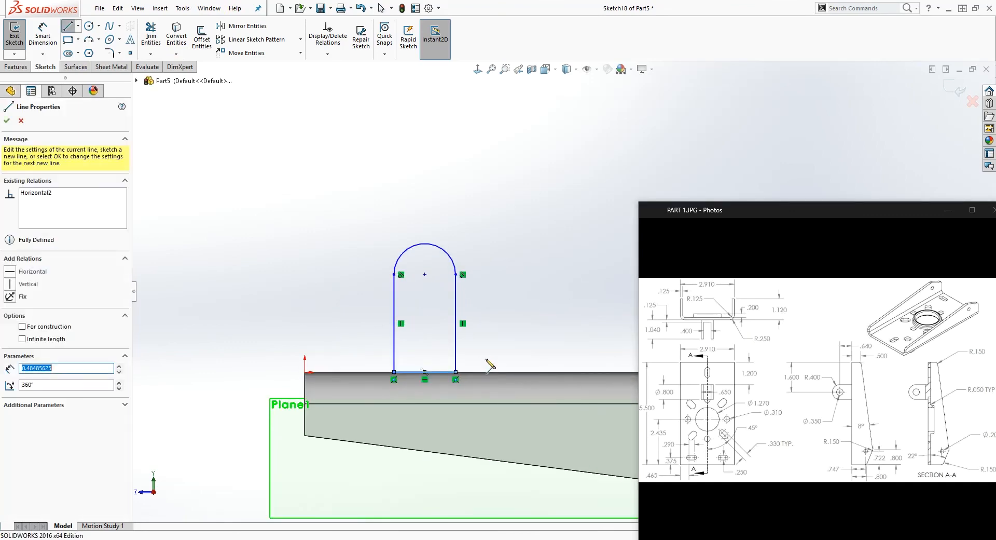
{"action": "scroll", "coordinate": [540, 356], "scroll_direction": "up", "scroll_amount": 2}
{"action": "scroll", "coordinate": [552, 318], "scroll_direction": "down", "scroll_amount": 4}
{"action": "key", "text": "Escape"}
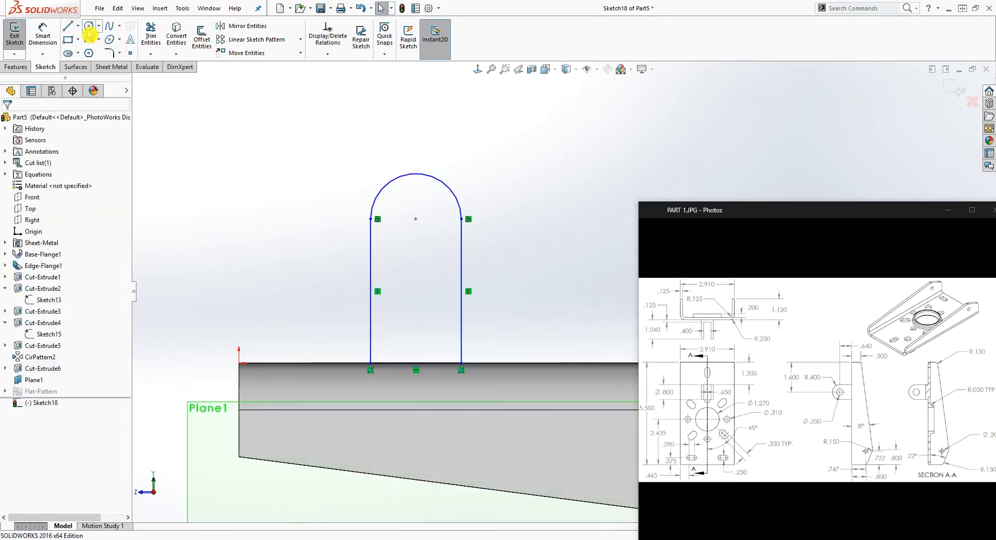
Sketch a hole circle about 0.22 in in diameter, concentric with the lug's arc
{"action": "left_click", "coordinate": [95, 30]}
{"action": "left_click", "coordinate": [416, 218]}
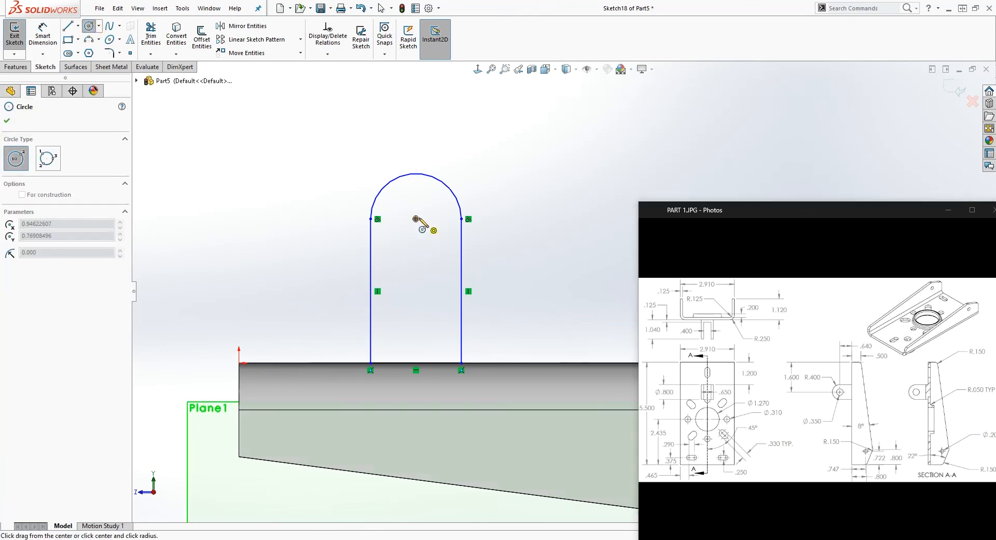
{"action": "left_click", "coordinate": [435, 210]}
{"action": "key", "text": "Escape"}
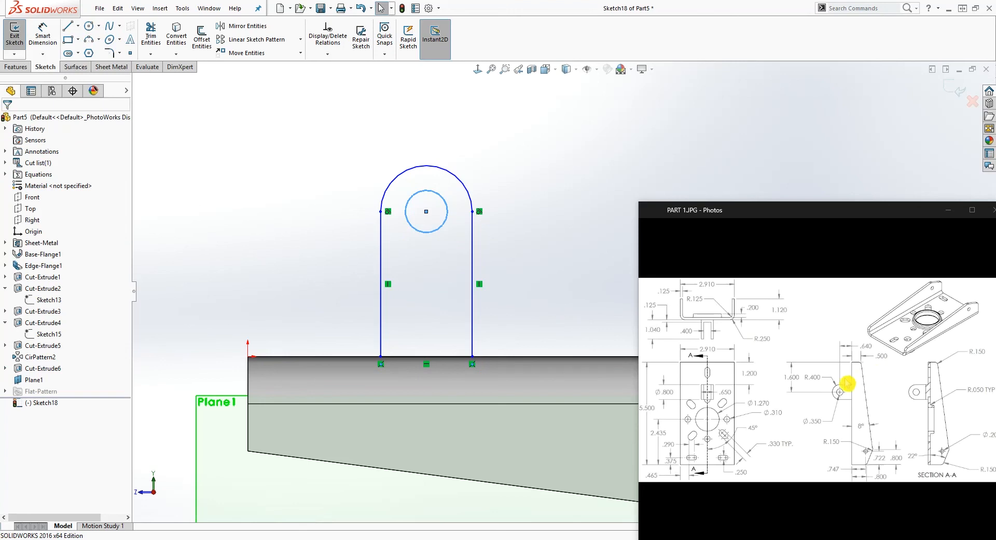
Dimension the hole's center 0.64 in above the base's outer face
{"action": "scroll", "coordinate": [458, 358], "scroll_direction": "up", "scroll_amount": 1}
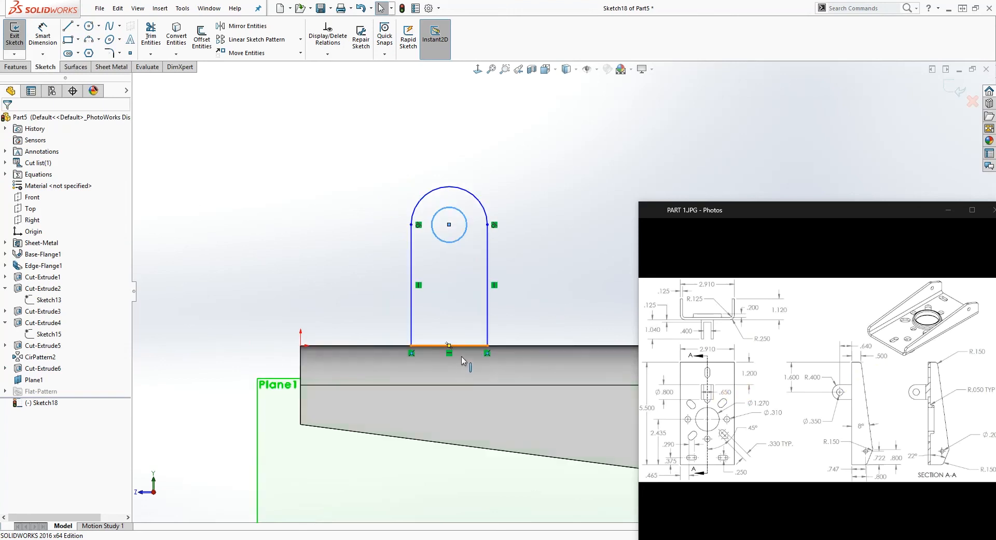
{"action": "left_click", "coordinate": [233, 393]}
{"action": "right_click_drag", "start_coordinate": [233, 394], "coordinate": [215, 248]}
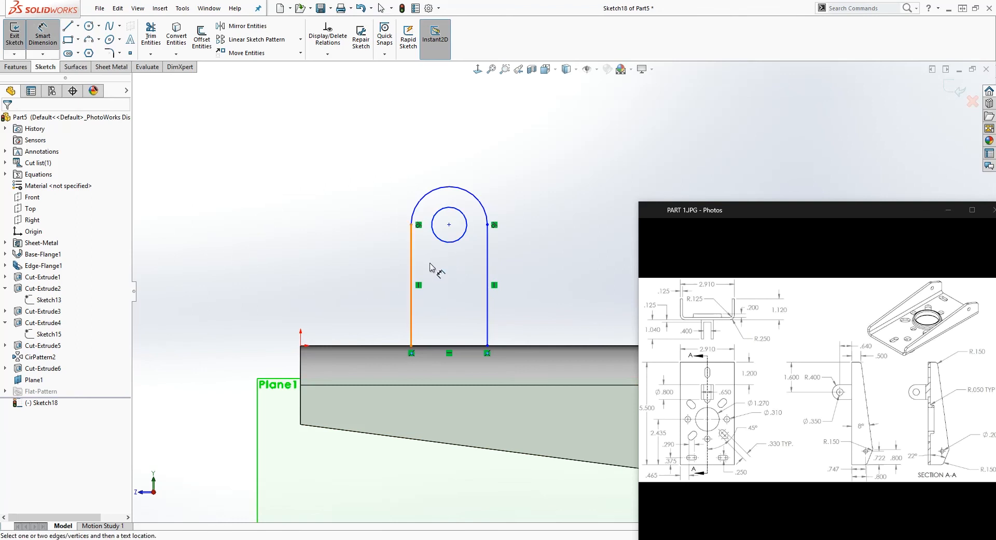
{"action": "left_click", "coordinate": [330, 345]}
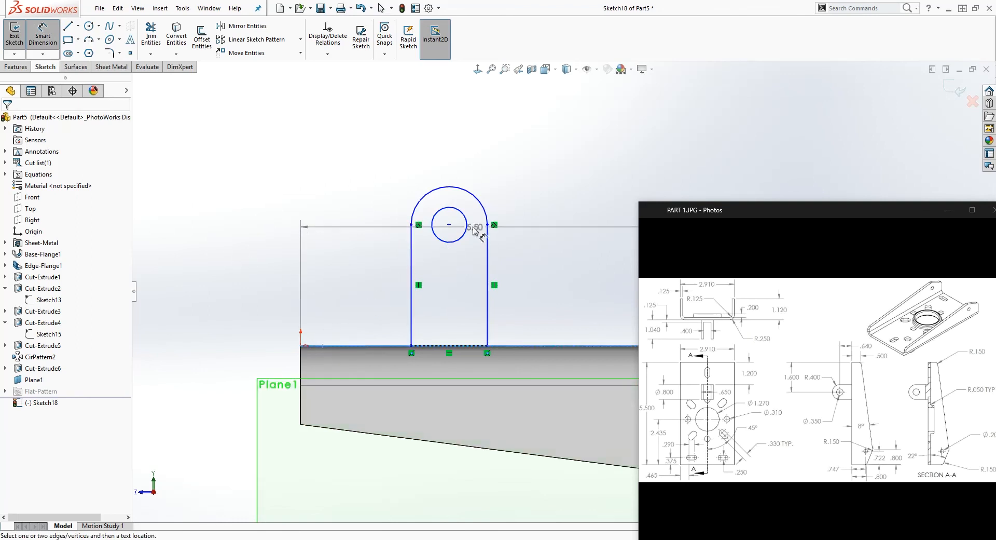
{"action": "left_click", "coordinate": [449, 224]}
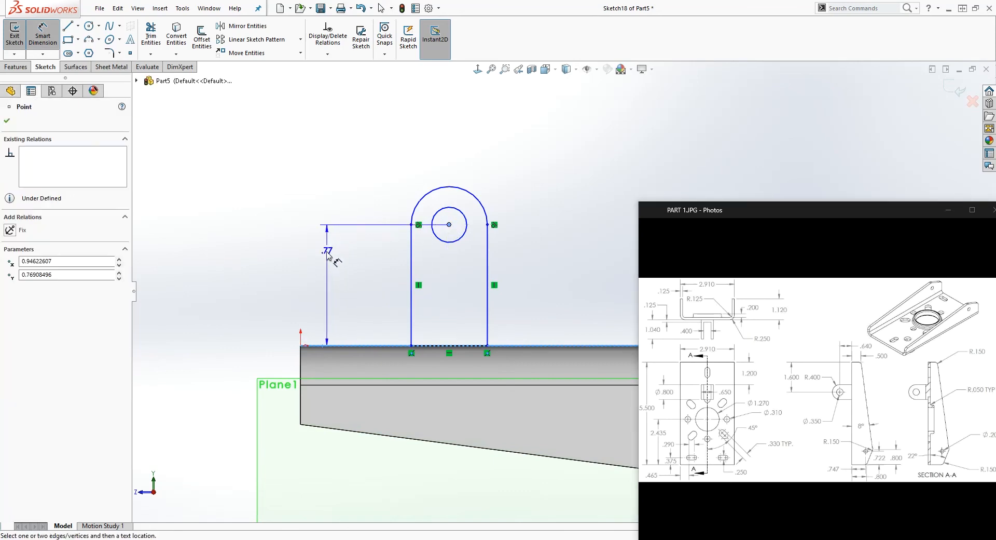
{"action": "left_click", "coordinate": [294, 262]}
{"action": "type", "text": ".64"}
{"action": "key", "text": "Return"}
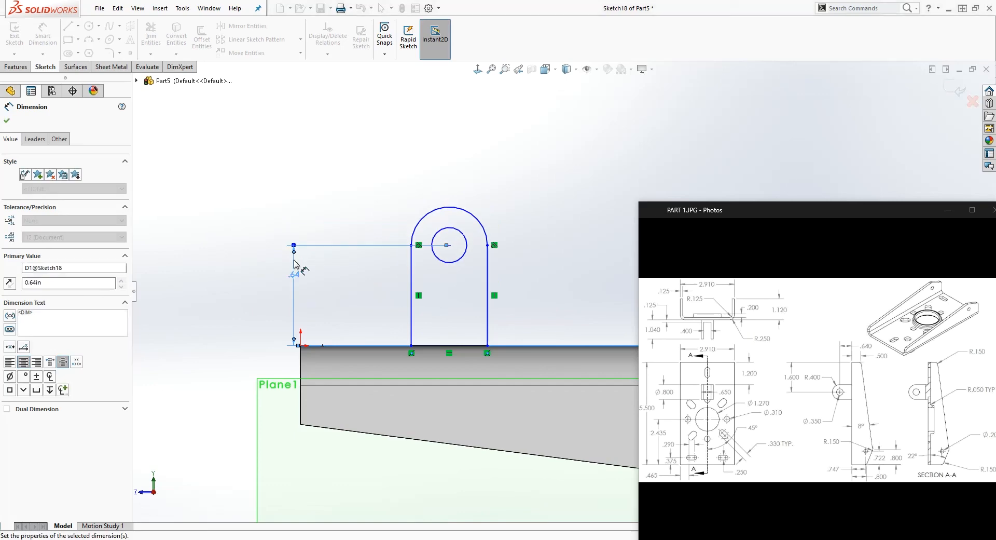
{"action": "key", "text": "Escape"}
Dimension the hole's center 1.6 in horizontally from the bracket's end edge at the origin
{"action": "scroll", "coordinate": [568, 296], "scroll_direction": "up", "scroll_amount": 5}
{"action": "scroll", "coordinate": [577, 318], "scroll_direction": "down", "scroll_amount": 2}
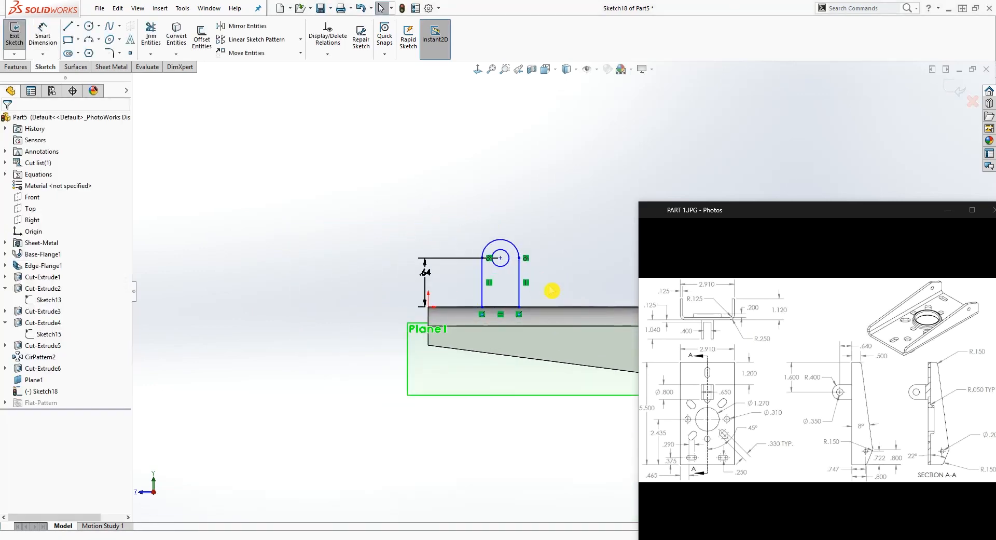
{"action": "scroll", "coordinate": [532, 292], "scroll_direction": "down", "scroll_amount": 3}
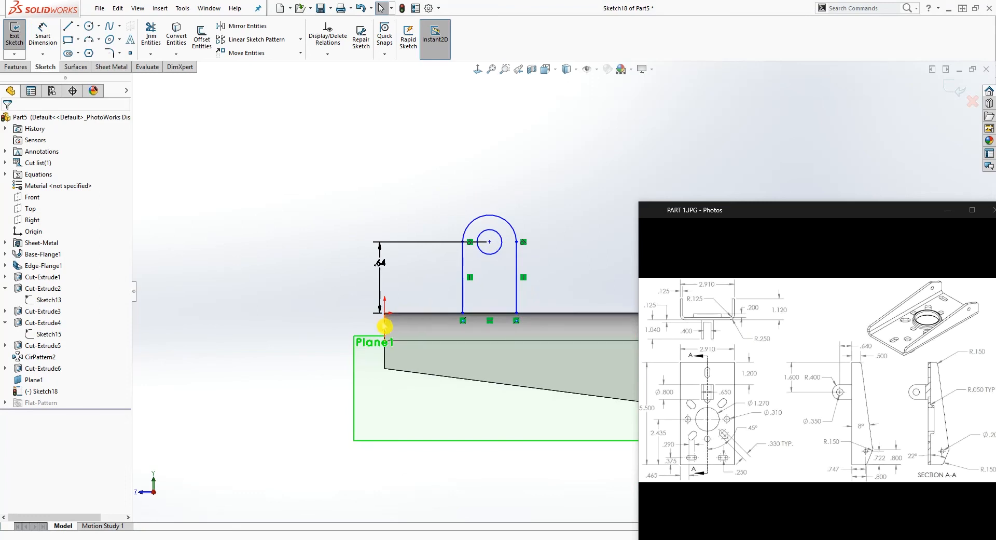
{"action": "right_click_drag", "start_coordinate": [336, 349], "coordinate": [312, 217]}
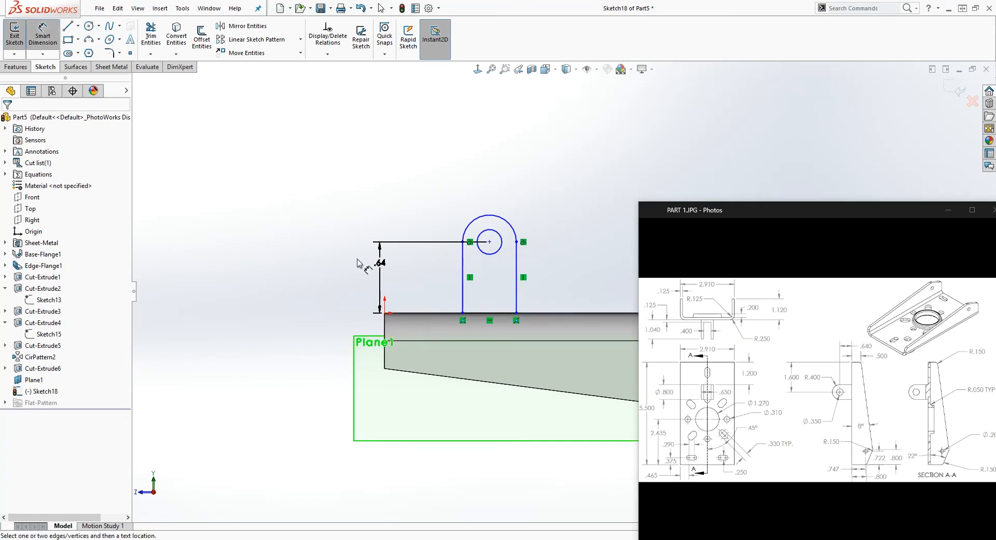
{"action": "left_click", "coordinate": [385, 324]}
{"action": "left_click", "coordinate": [490, 230]}
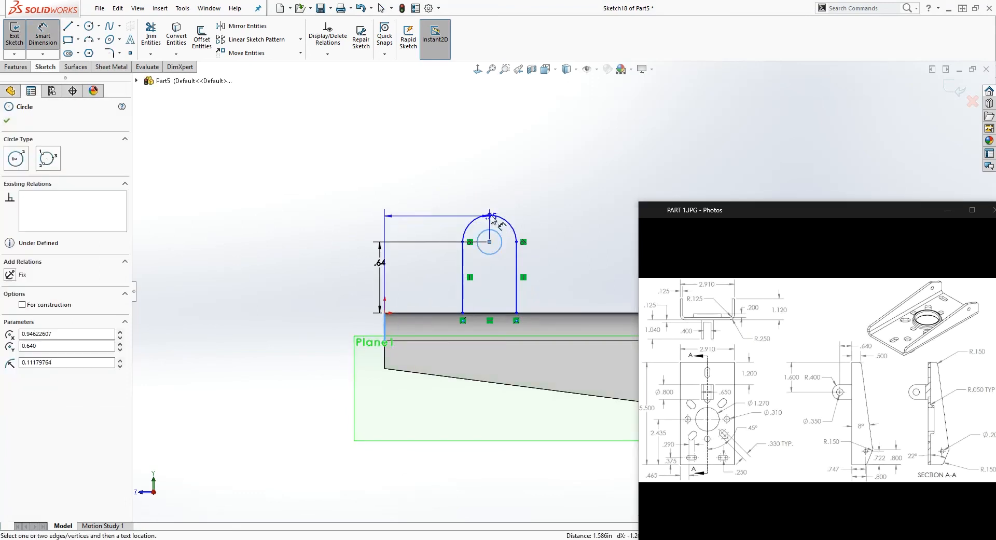
{"action": "left_click", "coordinate": [441, 133]}
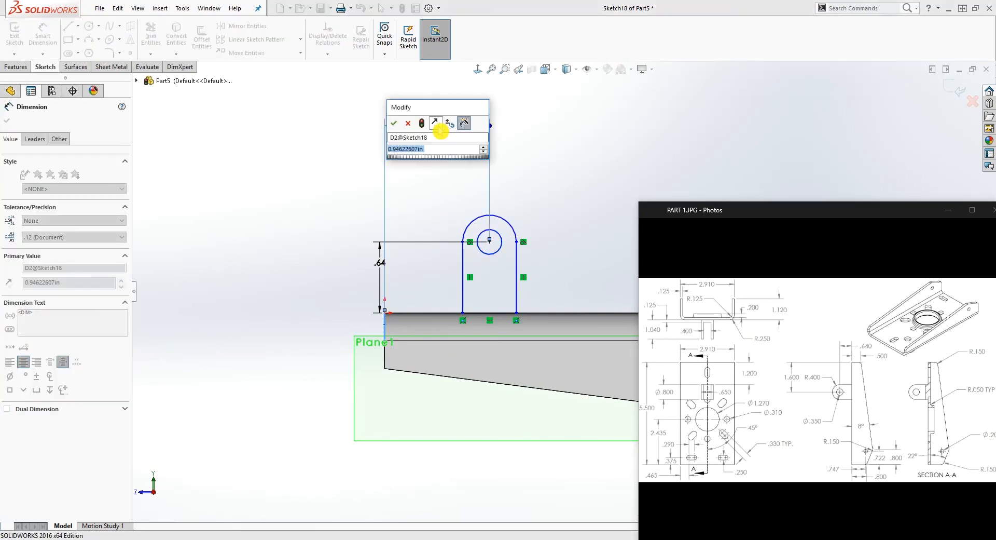
{"action": "type", "text": "1.6"}
{"action": "key", "text": "Return"}
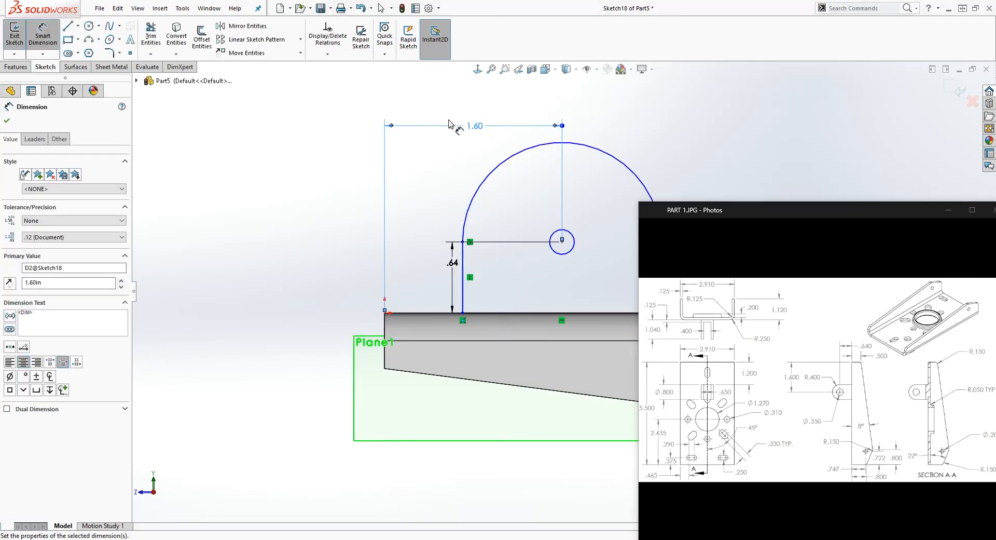
{"action": "key", "text": "Escape"}
{"action": "scroll", "coordinate": [558, 271], "scroll_direction": "up", "scroll_amount": 3}
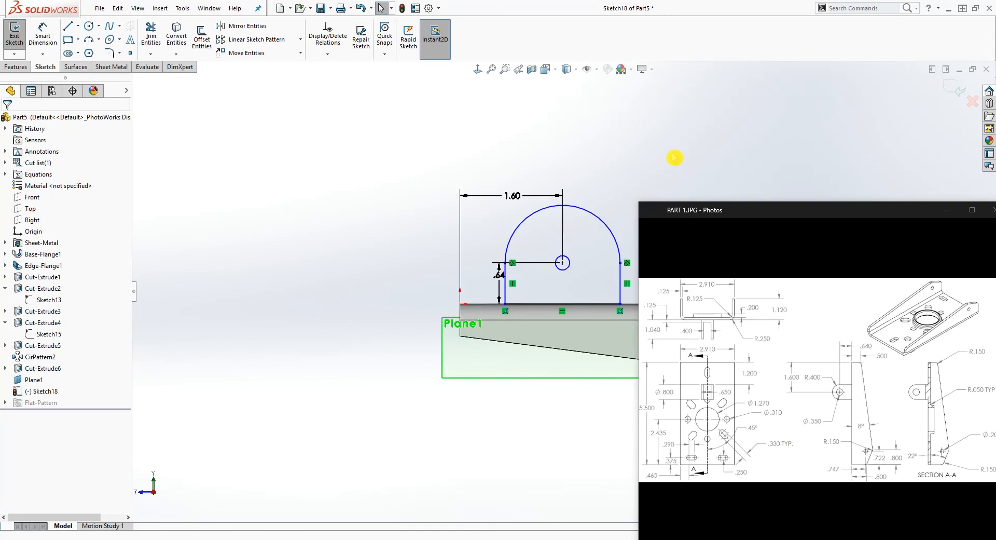
Dimension the lug's top arc with a radius of 0.4 in
{"action": "scroll", "coordinate": [674, 157], "scroll_direction": "down", "scroll_amount": 3}
{"action": "scroll", "coordinate": [622, 167], "scroll_direction": "down", "scroll_amount": 2}
{"action": "scroll", "coordinate": [538, 256], "scroll_direction": "up", "scroll_amount": 3}
{"action": "scroll", "coordinate": [571, 417], "scroll_direction": "down", "scroll_amount": 2}
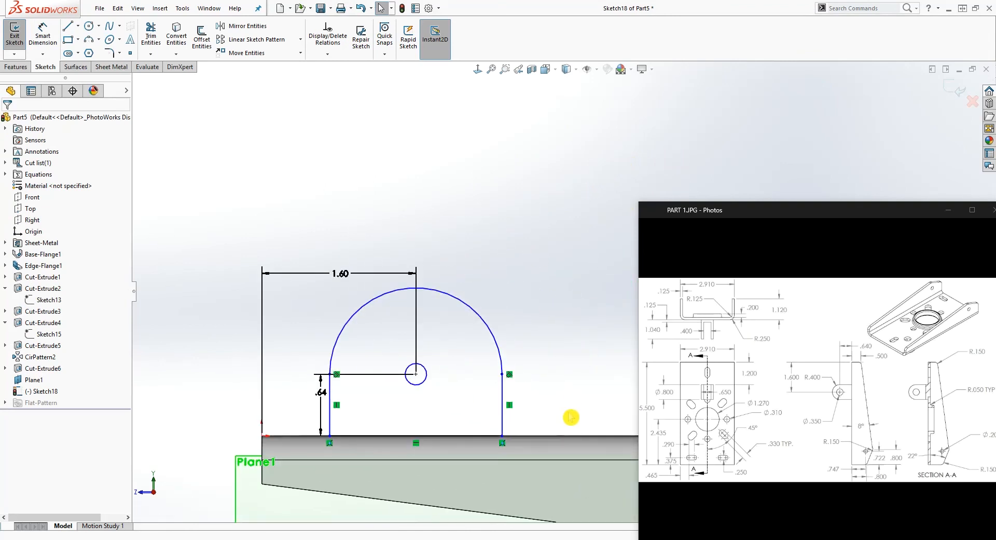
{"action": "right_click_drag", "start_coordinate": [474, 272], "coordinate": [481, 241]}
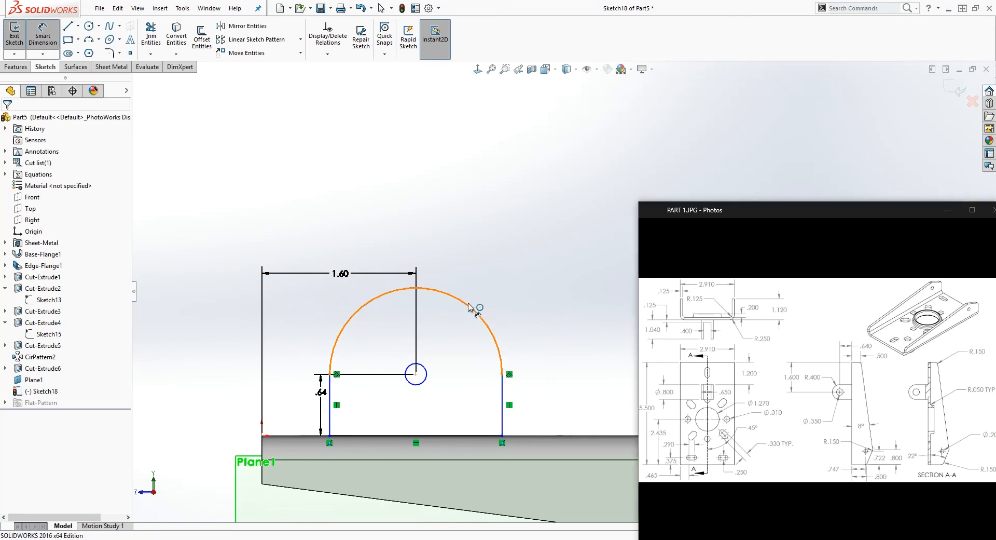
{"action": "left_click", "coordinate": [473, 309]}
{"action": "left_click", "coordinate": [523, 207]}
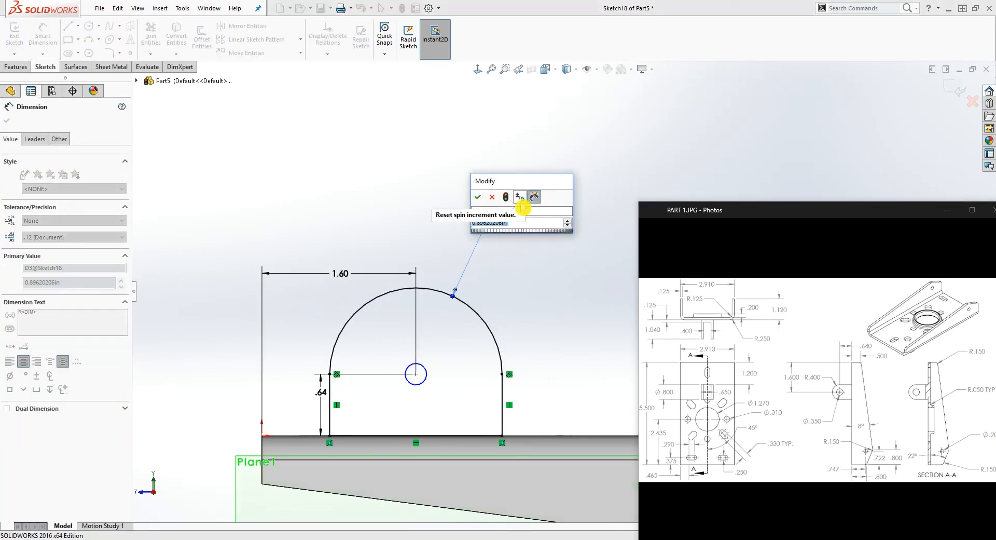
{"action": "type", "text": ".4"}
{"action": "key", "text": "Return"}
{"action": "key", "text": "Escape"}
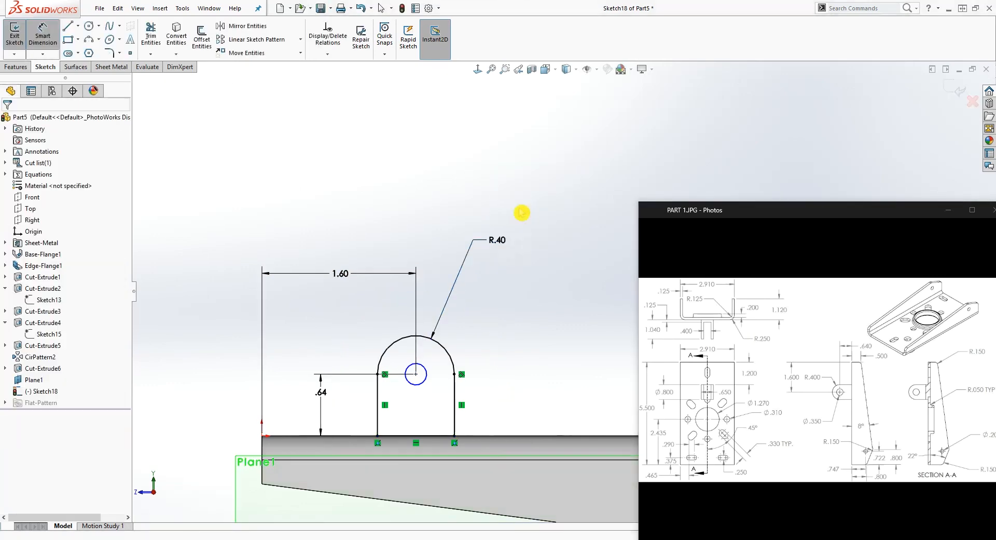
Dimension the lug hole with a diameter of 0.35 in
{"action": "right_click_drag", "start_coordinate": [520, 412], "coordinate": [437, 265]}
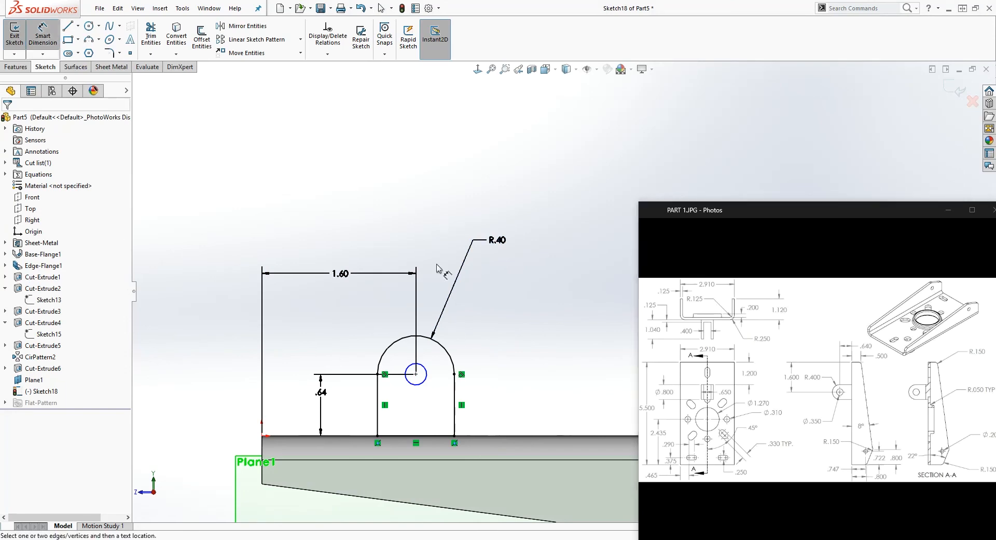
{"action": "left_click", "coordinate": [426, 380]}
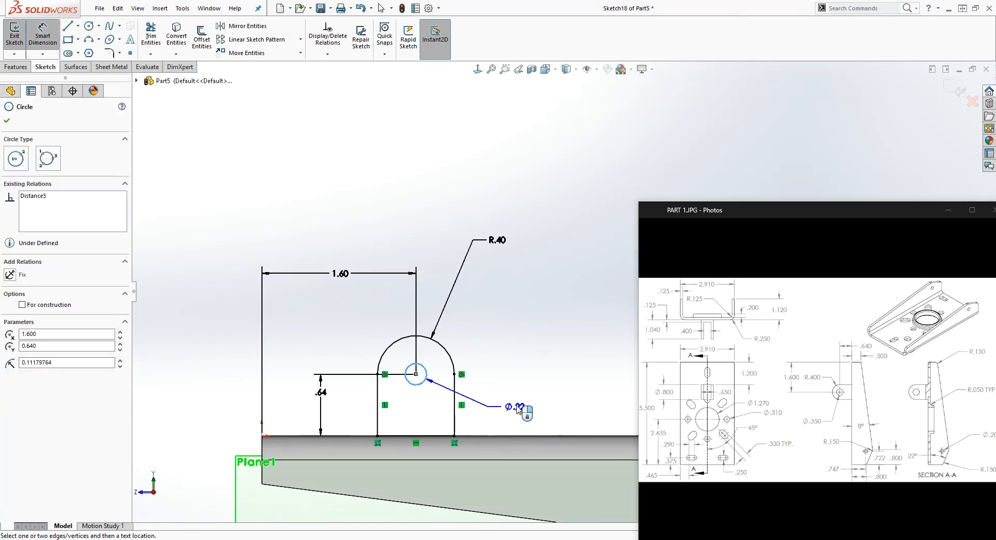
{"action": "left_click", "coordinate": [523, 400]}
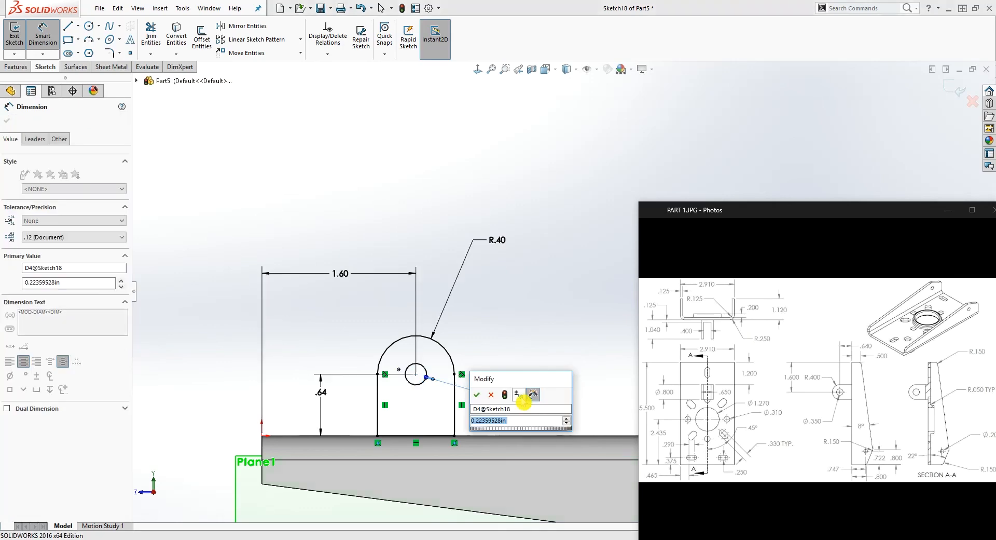
{"action": "type", "text": ".35"}
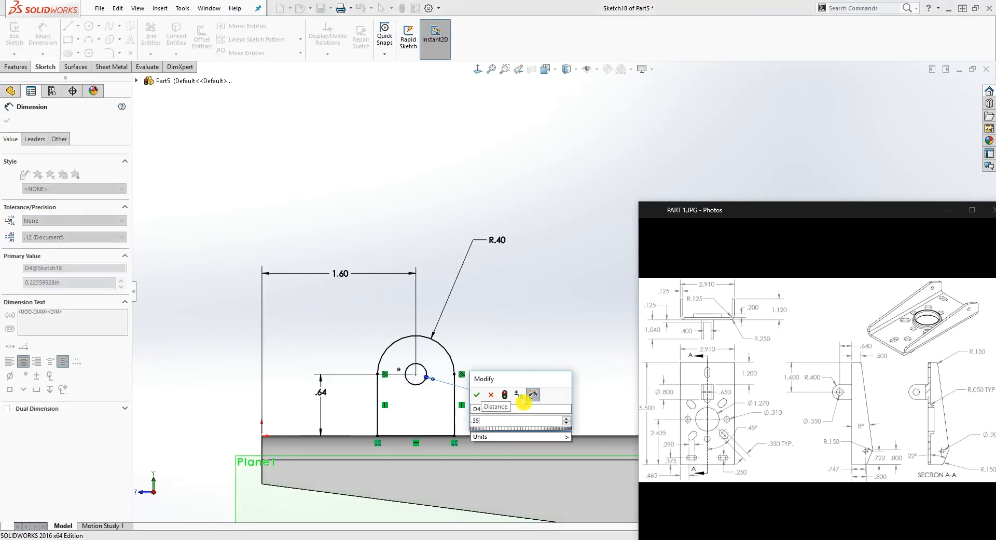
{"action": "key", "text": "Return"}
{"action": "key", "text": "Escape"}
{"action": "scroll", "coordinate": [525, 372], "scroll_direction": "up", "scroll_amount": 2}
{"action": "scroll", "coordinate": [571, 411], "scroll_direction": "down", "scroll_amount": 3}
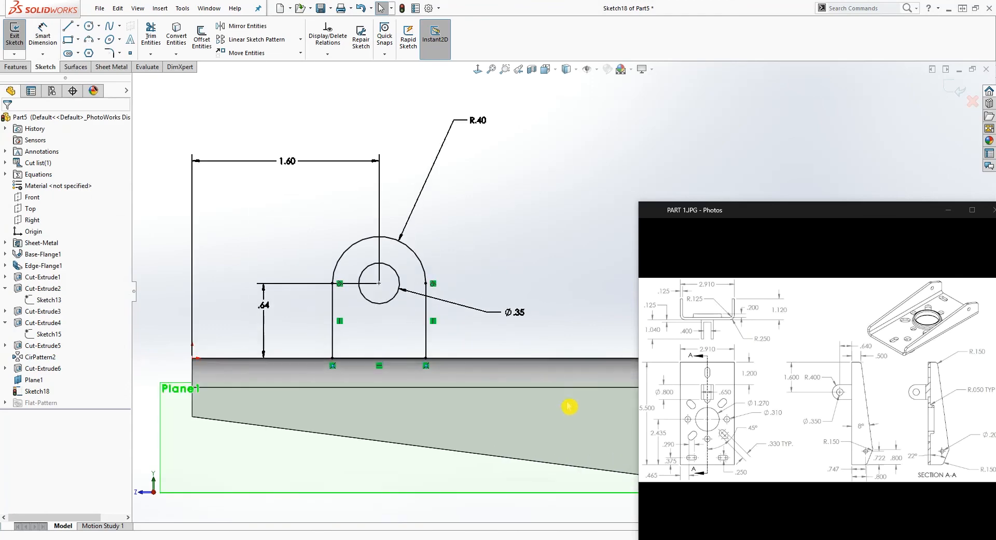
Extrude the lug profile as a boss with a Mid Plane end condition and a depth of 0.65 in, merged with the bracket
{"action": "scroll", "coordinate": [545, 412], "scroll_direction": "up", "scroll_amount": 3}
{"action": "mouse_move", "coordinate": [491, 447]}
{"action": "middle_mouse_down"}
{"action": "mouse_move", "coordinate": [529, 396]}
{"action": "mouse_move", "coordinate": [609, 441]}
{"action": "mouse_move", "coordinate": [605, 433]}
{"action": "mouse_move", "coordinate": [576, 452]}
{"action": "middle_mouse_up"}
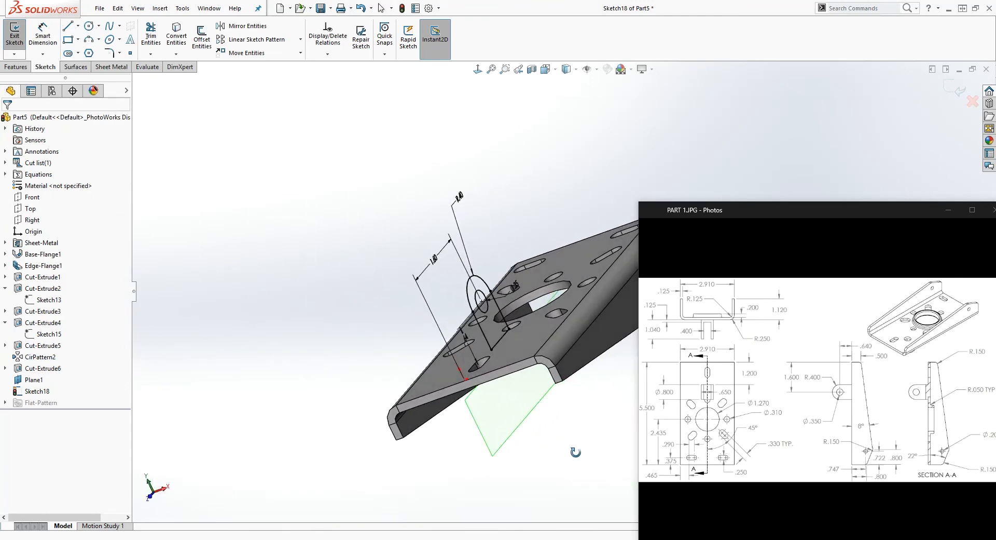
{"action": "left_click", "coordinate": [25, 68]}
{"action": "left_click", "coordinate": [19, 36]}
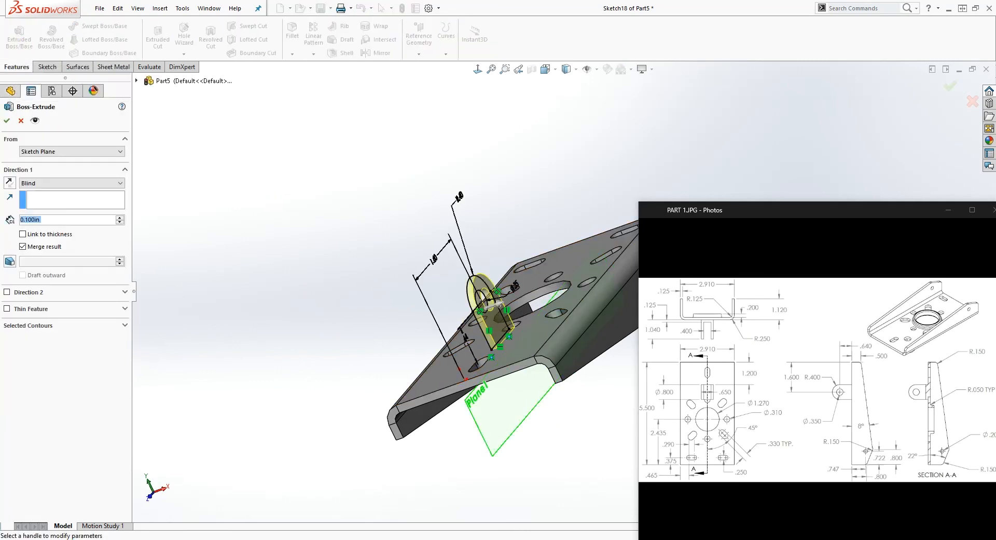
{"action": "left_click", "coordinate": [67, 182]}
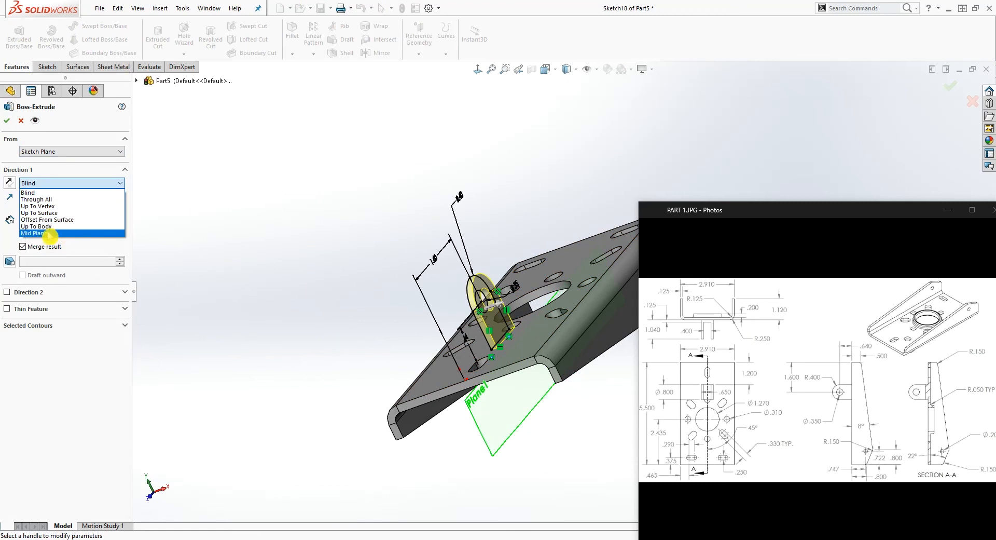
{"action": "left_click", "coordinate": [49, 233]}
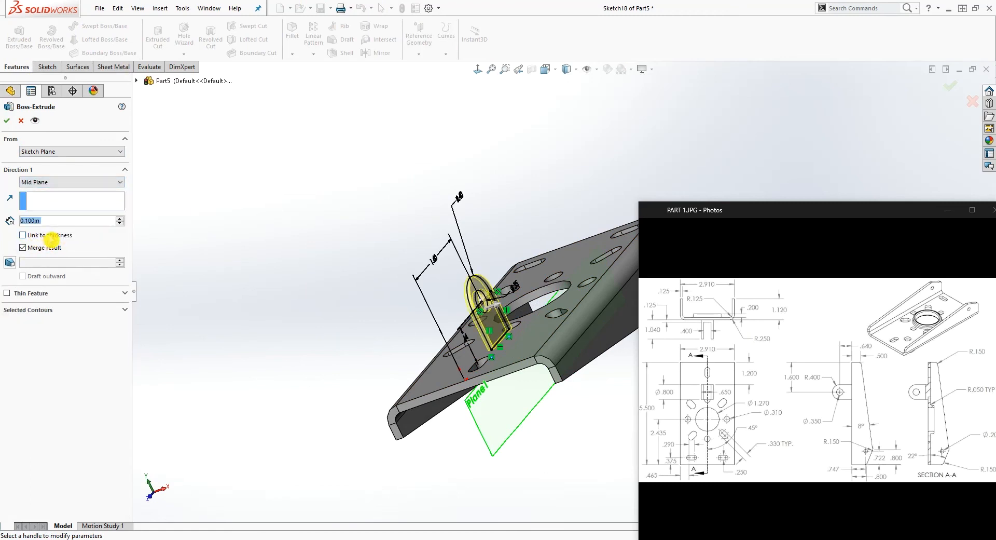
{"action": "type", "text": ".65"}
{"action": "key", "text": "Return"}
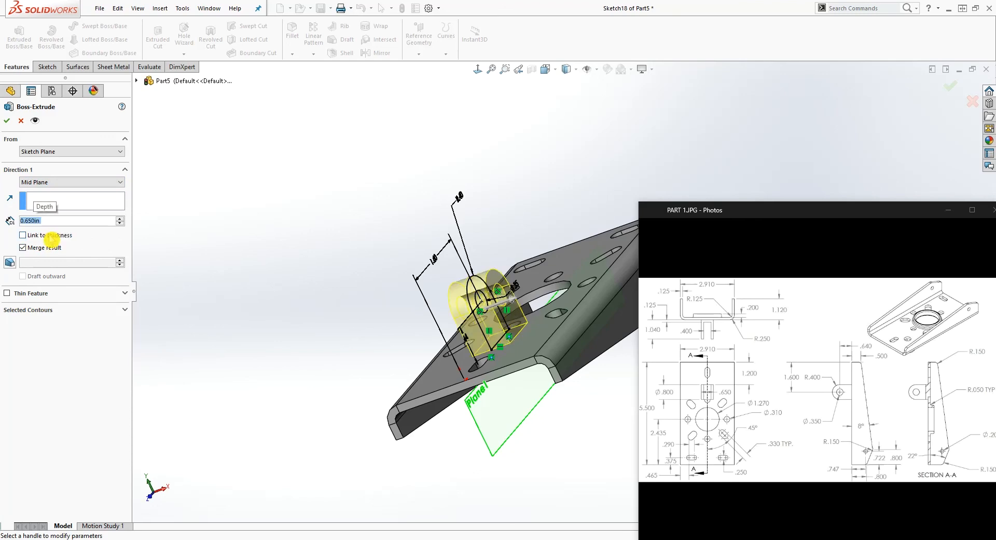
{"action": "left_click", "coordinate": [8, 122]}
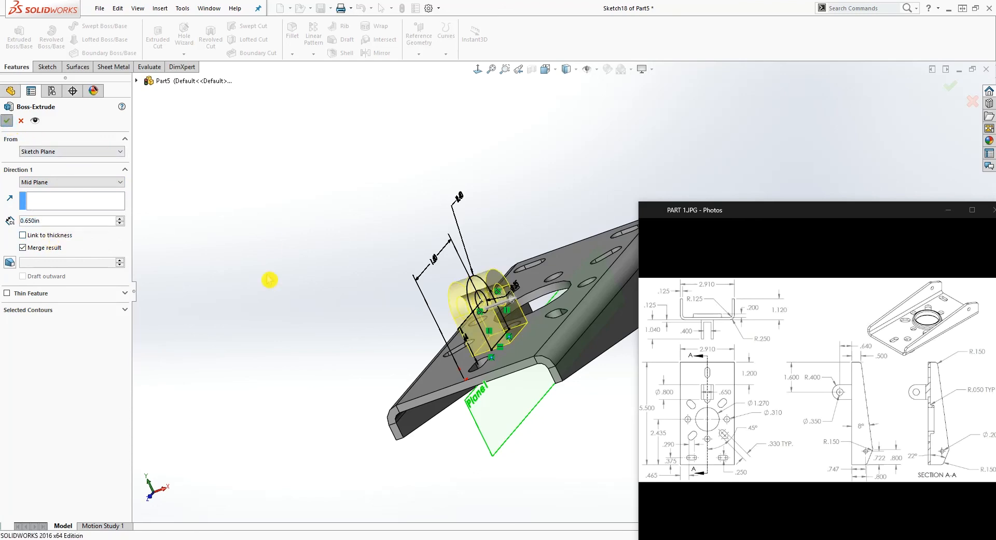
Start a new sketch on Plane1 and view it face-on around the lug
{"action": "middle_click_drag", "start_coordinate": [269, 329], "coordinate": [239, 511]}
{"action": "left_click", "coordinate": [234, 397]}
{"action": "middle_click_drag", "start_coordinate": [282, 412], "coordinate": [313, 333]}
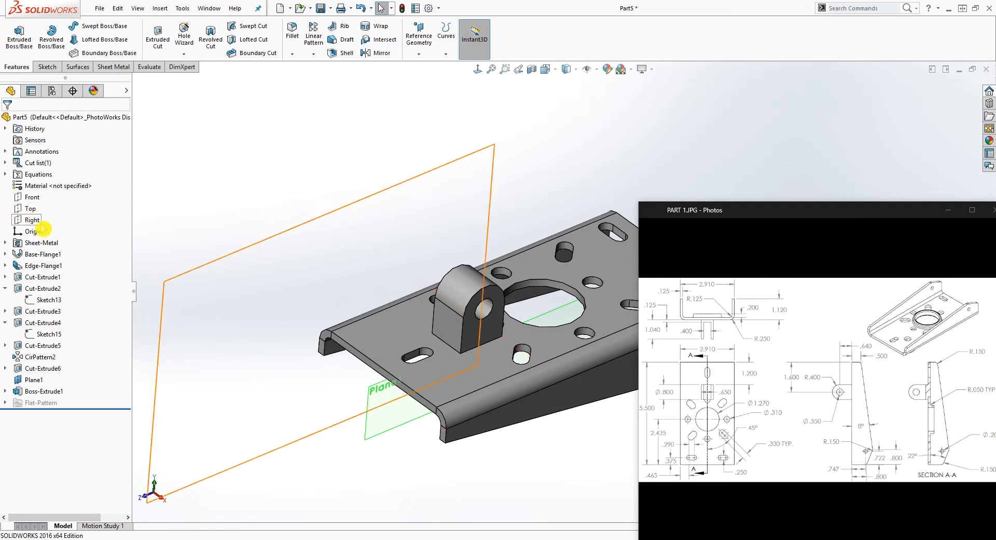
{"action": "left_click", "coordinate": [36, 381]}
{"action": "middle_click_drag", "start_coordinate": [268, 342], "coordinate": [270, 257]}
{"action": "left_click", "coordinate": [47, 67]}
{"action": "left_click", "coordinate": [15, 32]}
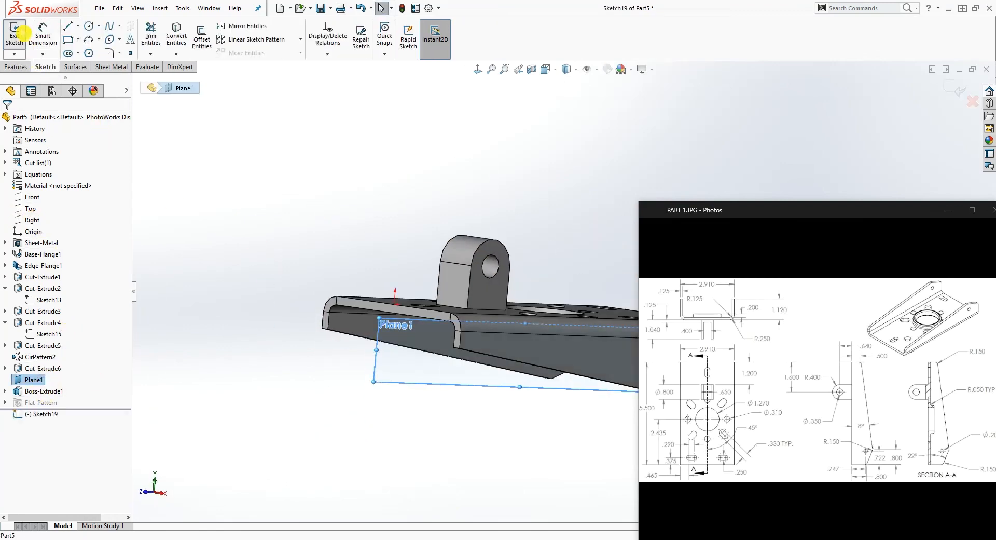
{"action": "left_click", "coordinate": [477, 69]}
{"action": "scroll", "coordinate": [578, 337], "scroll_direction": "up", "scroll_amount": 5}
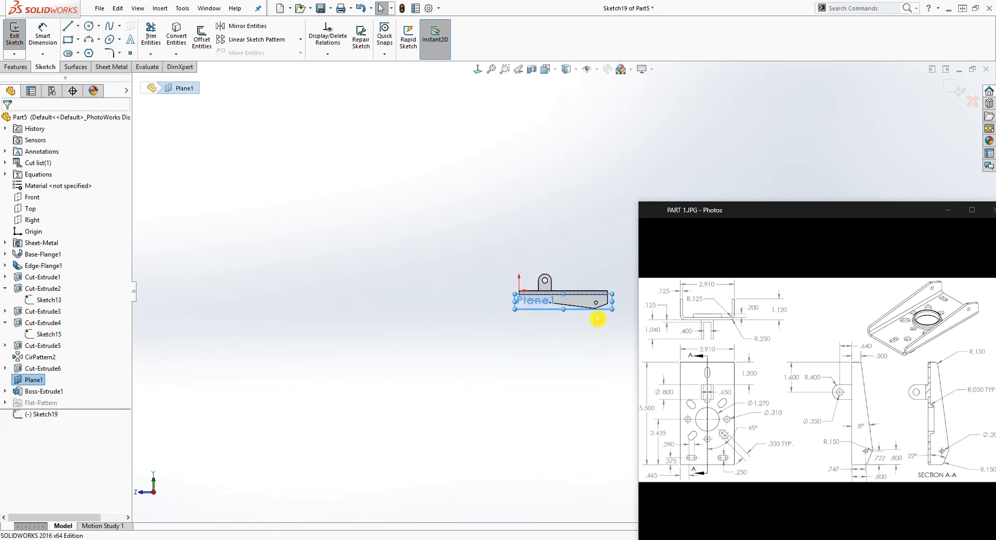
{"action": "scroll", "coordinate": [459, 226], "scroll_direction": "down", "scroll_amount": 1}
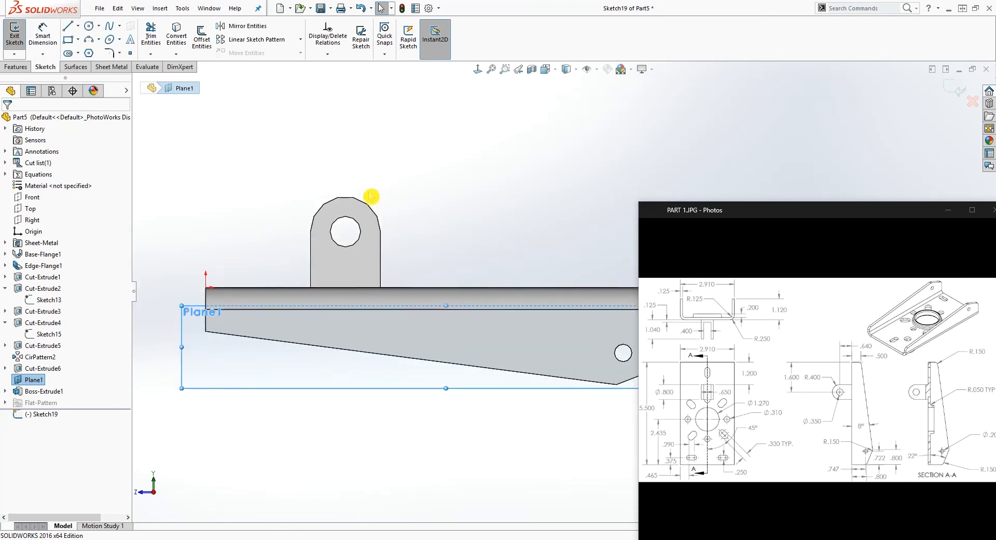
Sketch a corner rectangle about 0.98 in wide and 1.23 in high around the lug, with its lower edge just above the base
{"action": "left_click", "coordinate": [71, 44]}
{"action": "scroll", "coordinate": [363, 275], "scroll_direction": "up", "scroll_amount": 2}
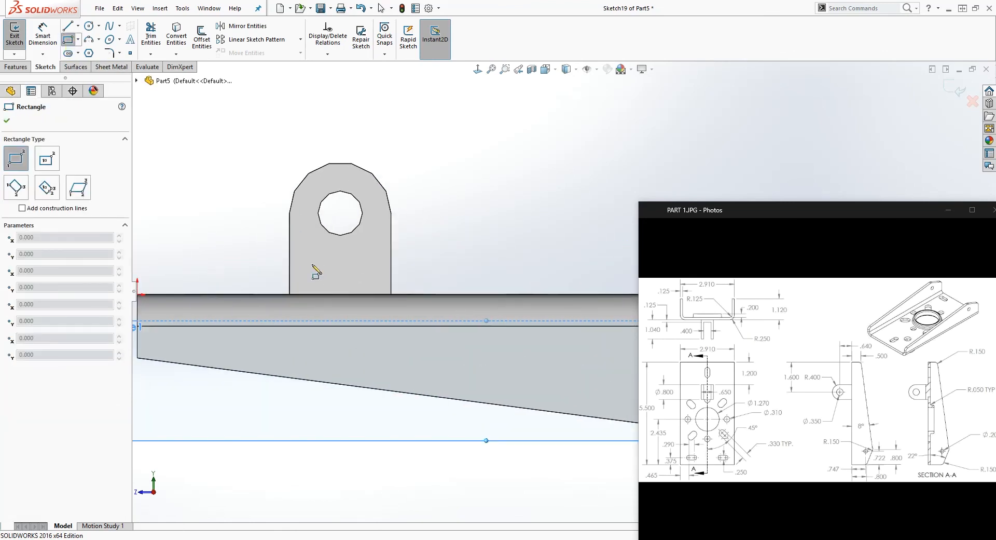
{"action": "left_click", "coordinate": [280, 127]}
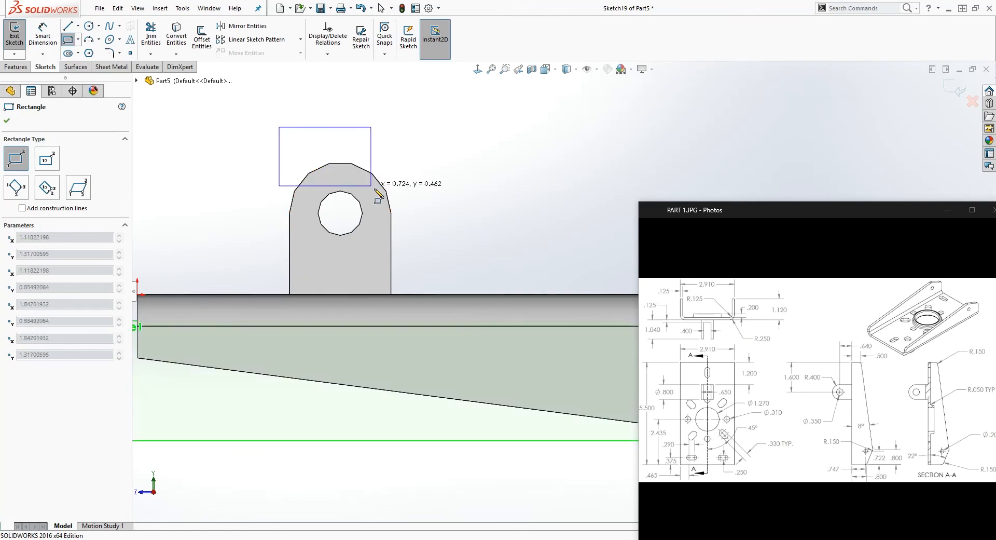
{"action": "left_click", "coordinate": [404, 282]}
{"action": "key", "text": "Escape"}
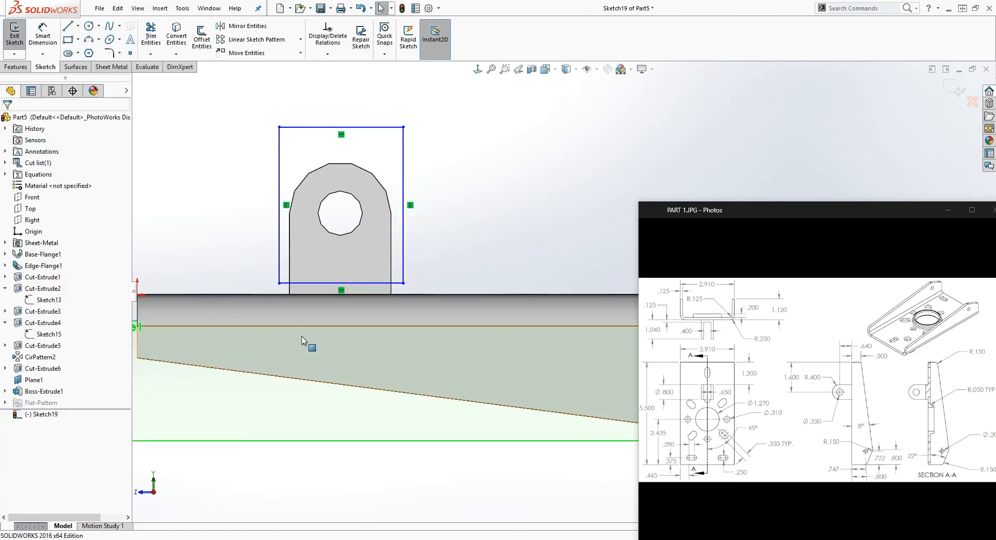
Show the lug's profile sketch, Sketch18, so its lines can be used as references
{"action": "left_click", "coordinate": [5, 391]}
{"action": "right_click", "coordinate": [43, 406]}
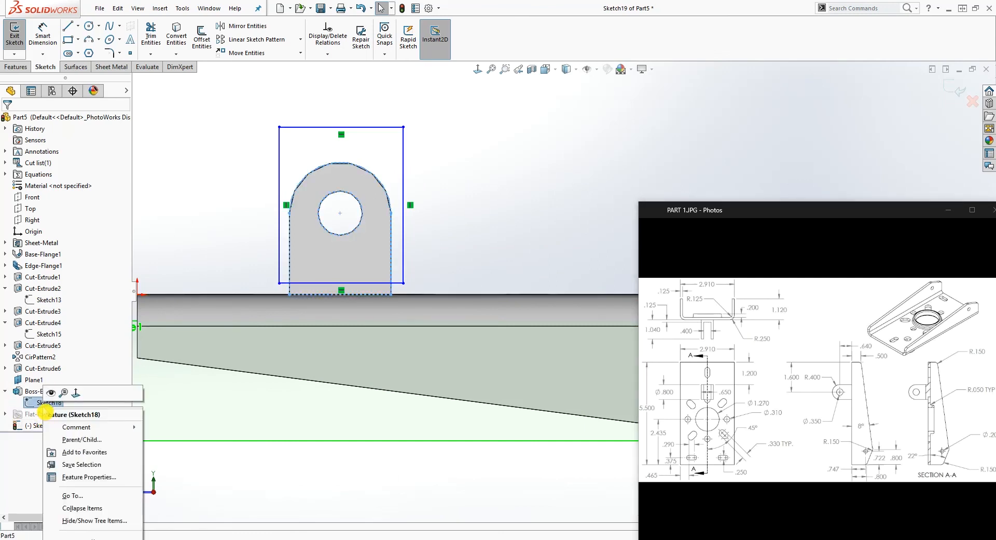
{"action": "left_click", "coordinate": [50, 393]}
{"action": "scroll", "coordinate": [417, 316], "scroll_direction": "up", "scroll_amount": 2}
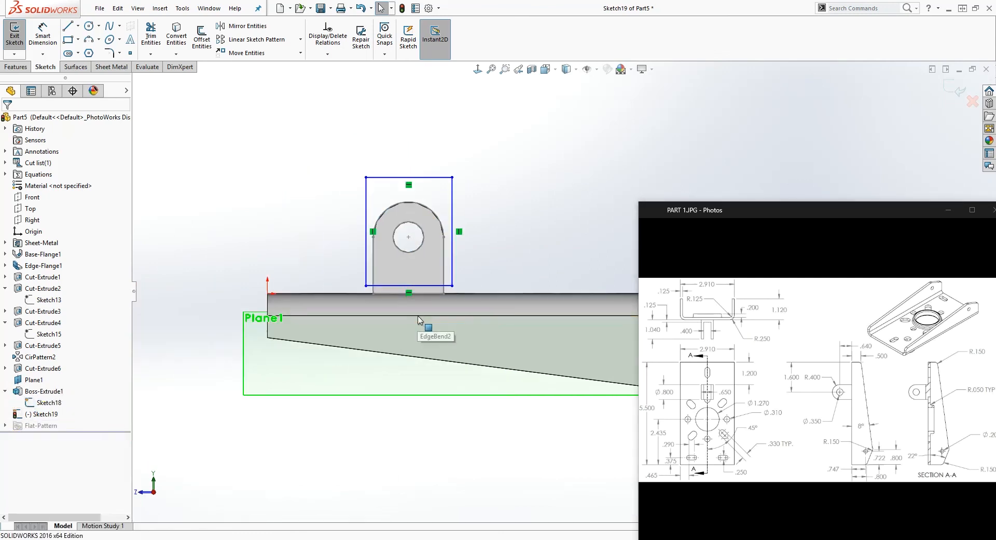
Dimension the rectangle's lower edge 0.125 in above the base's outer face
{"action": "right_click_drag", "start_coordinate": [391, 395], "coordinate": [395, 332]}
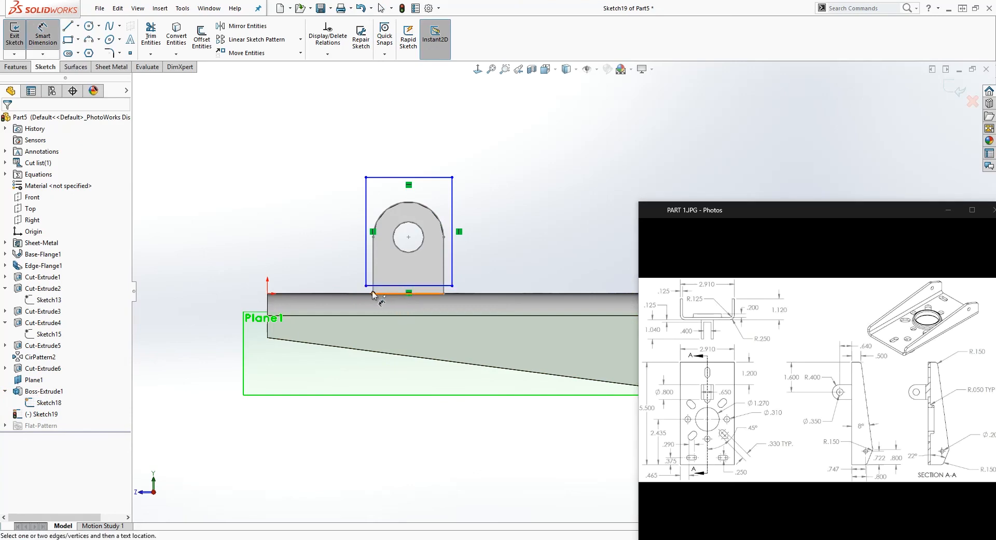
{"action": "left_click", "coordinate": [379, 290]}
{"action": "left_click", "coordinate": [269, 293]}
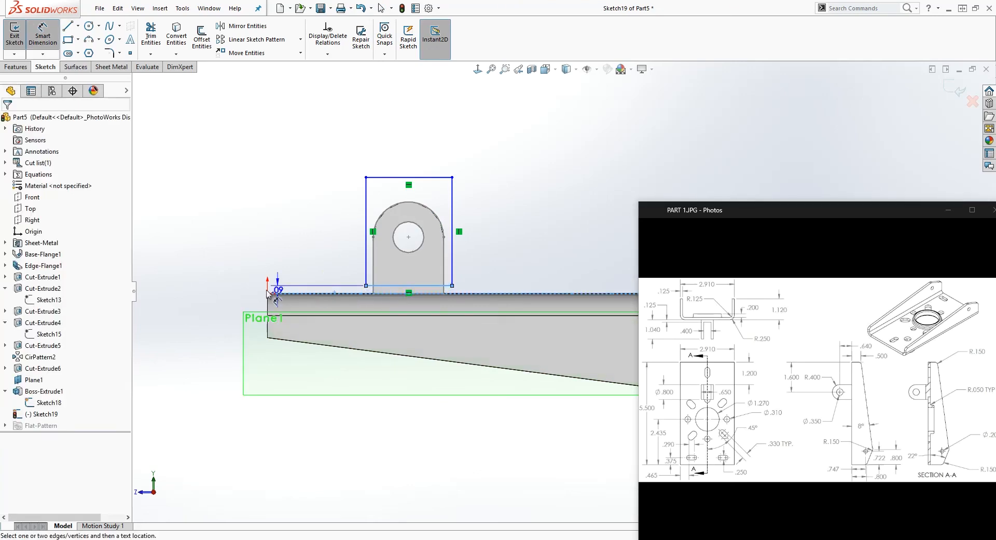
{"action": "left_click", "coordinate": [214, 302]}
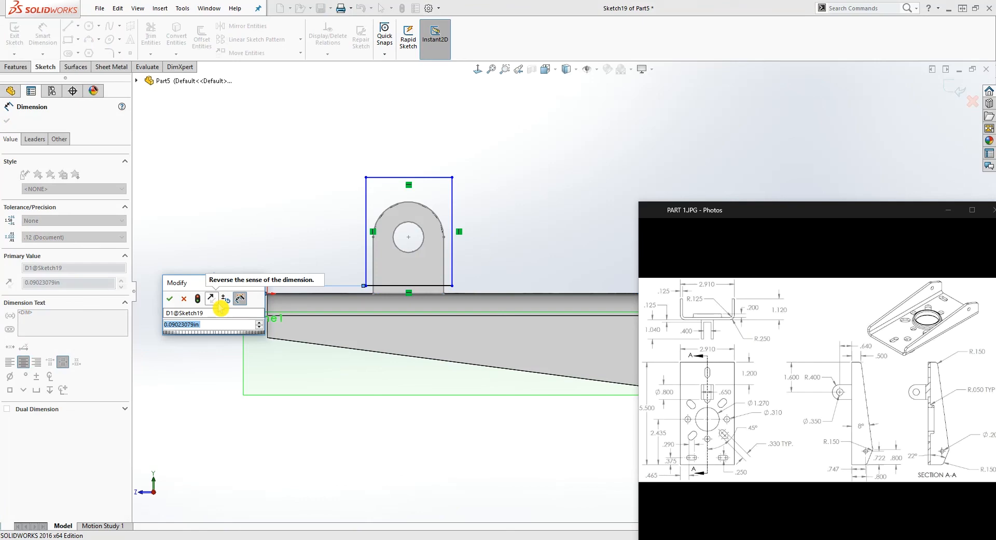
{"action": "type", "text": ".125"}
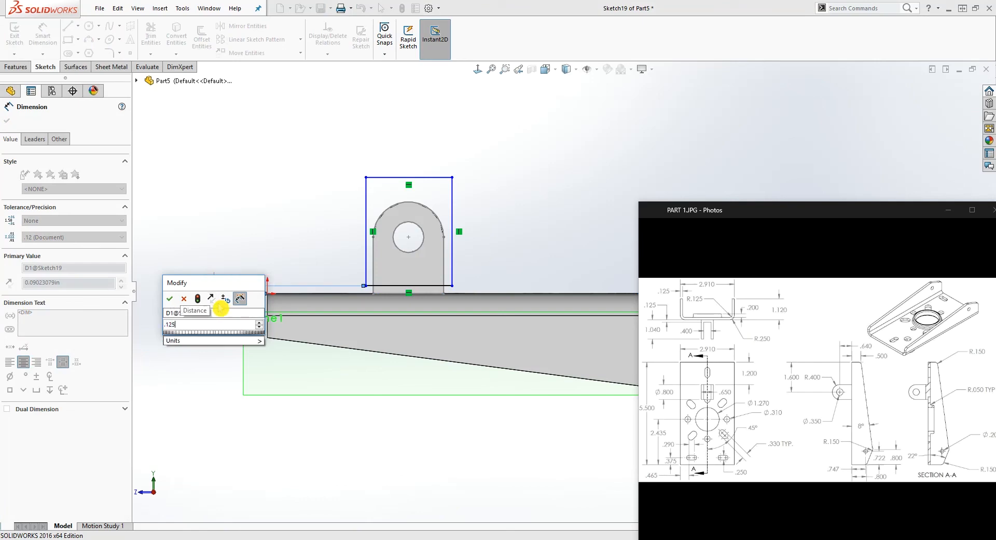
{"action": "key", "text": "Return"}
{"action": "key", "text": "Escape"}
{"action": "scroll", "coordinate": [417, 267], "scroll_direction": "down", "scroll_amount": 2}
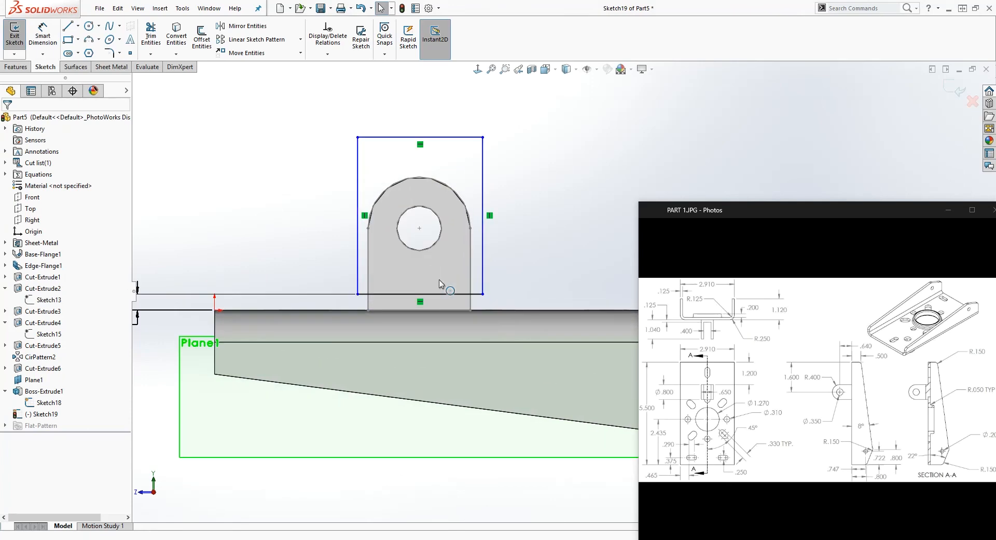
Snap the rectangle's two lower corners onto the vertical side lines of the lug profile
{"action": "left_click_drag", "start_coordinate": [483, 294], "coordinate": [470, 294]}
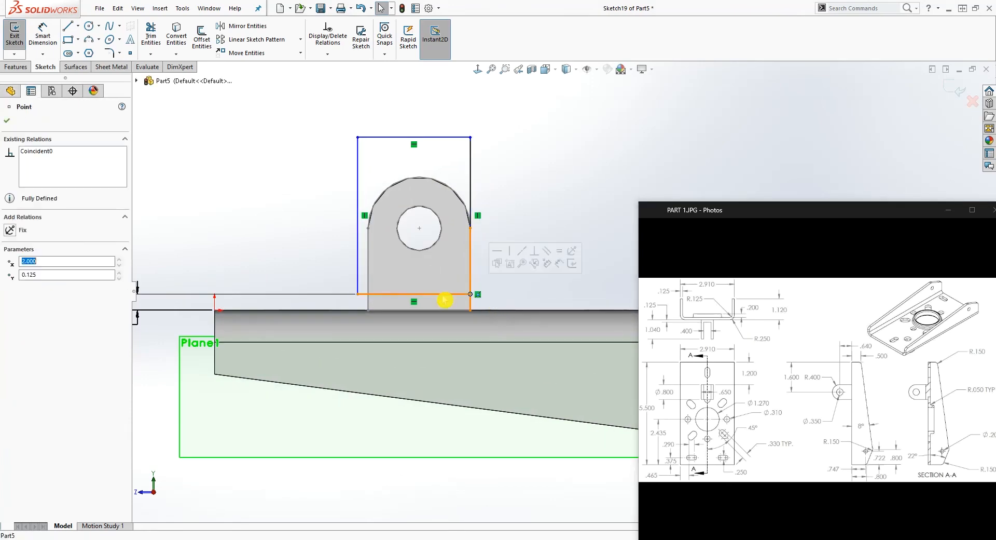
{"action": "left_click_drag", "start_coordinate": [357, 294], "coordinate": [368, 294]}
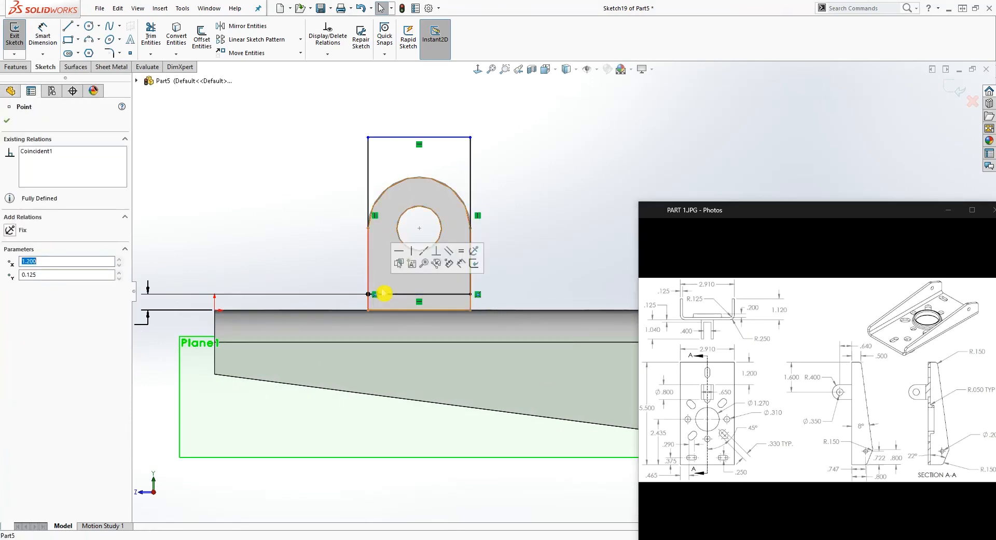
{"action": "left_click", "coordinate": [516, 180]}
Dimension the rectangle's height, accepting the size as drawn
{"action": "right_click_drag", "start_coordinate": [520, 280], "coordinate": [516, 127]}
{"action": "left_click", "coordinate": [471, 162]}
{"action": "left_click", "coordinate": [532, 201]}
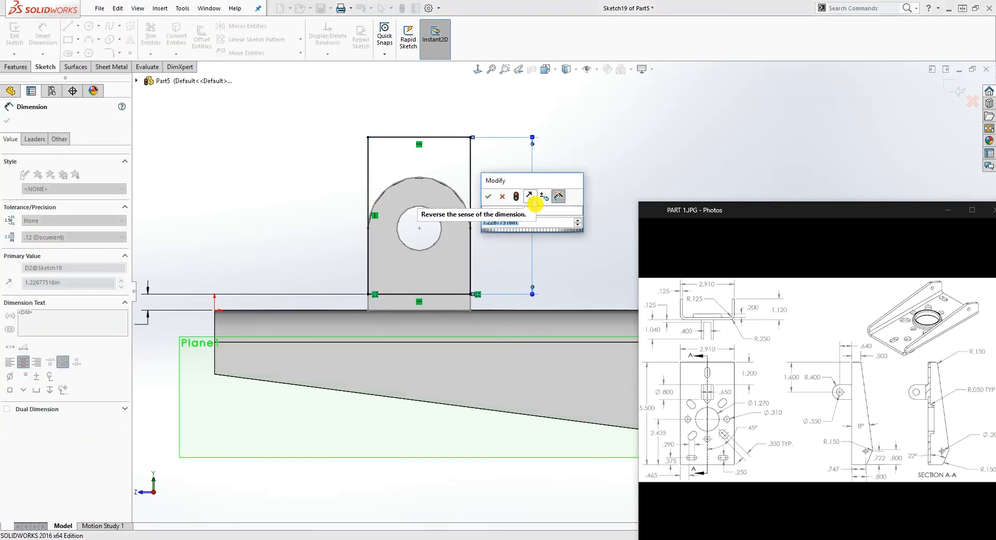
{"action": "key", "text": "Return"}
{"action": "key", "text": "Escape"}
Hide the lug's profile sketch, Sketch18, again
{"action": "scroll", "coordinate": [556, 248], "scroll_direction": "up", "scroll_amount": 2}
{"action": "middle_click_drag", "start_coordinate": [557, 248], "coordinate": [596, 275]}
{"action": "right_click", "coordinate": [57, 404]}
{"action": "left_click", "coordinate": [65, 391]}
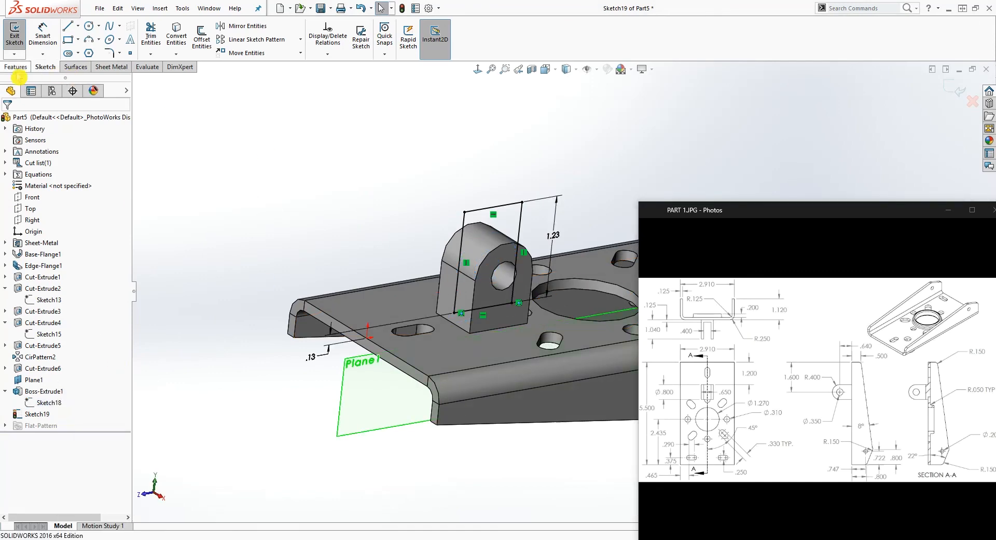
Cut a slot through the lug with the sketched rectangle, using a Mid Plane extruded cut 0.4 in wide
{"action": "left_click", "coordinate": [16, 67]}
{"action": "left_click", "coordinate": [172, 41]}
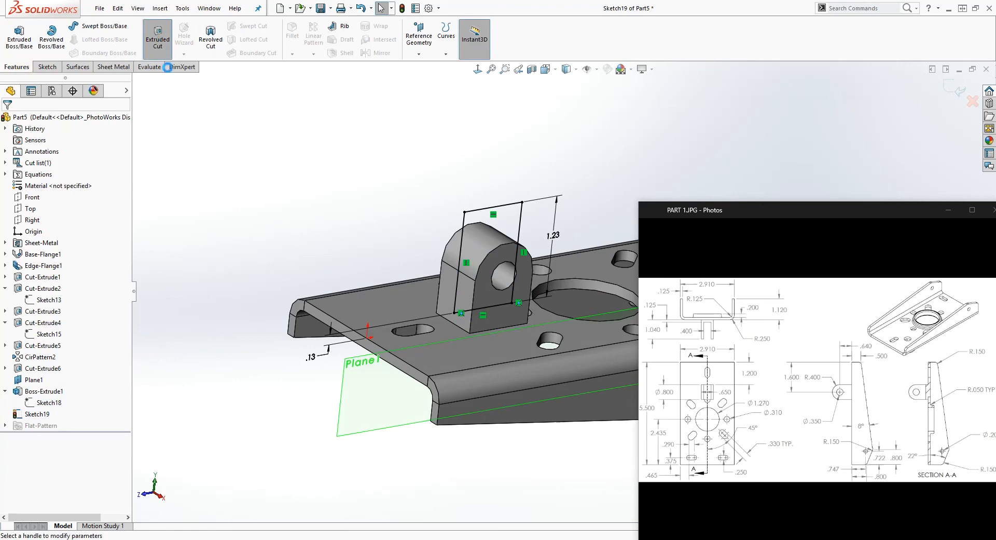
{"action": "left_click", "coordinate": [109, 187]}
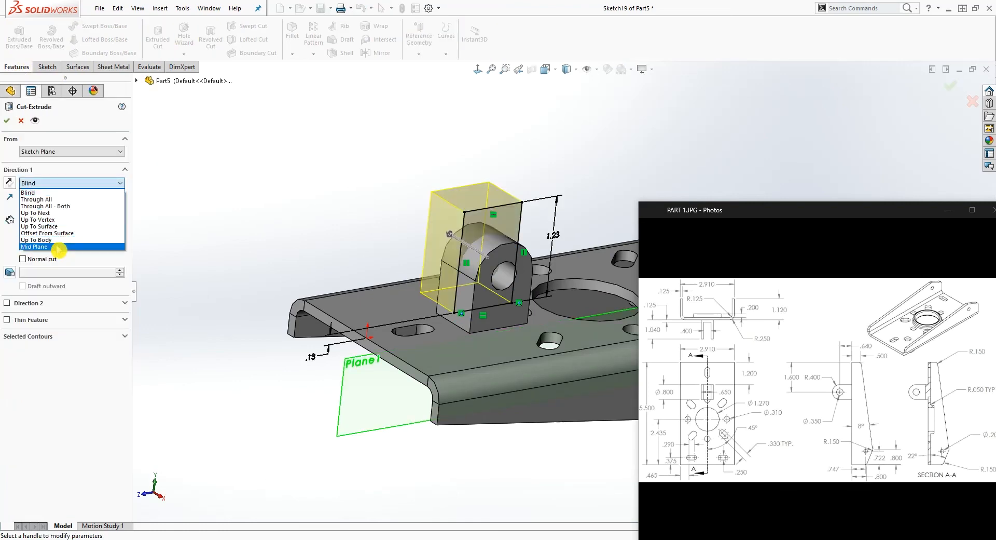
{"action": "left_click", "coordinate": [86, 238]}
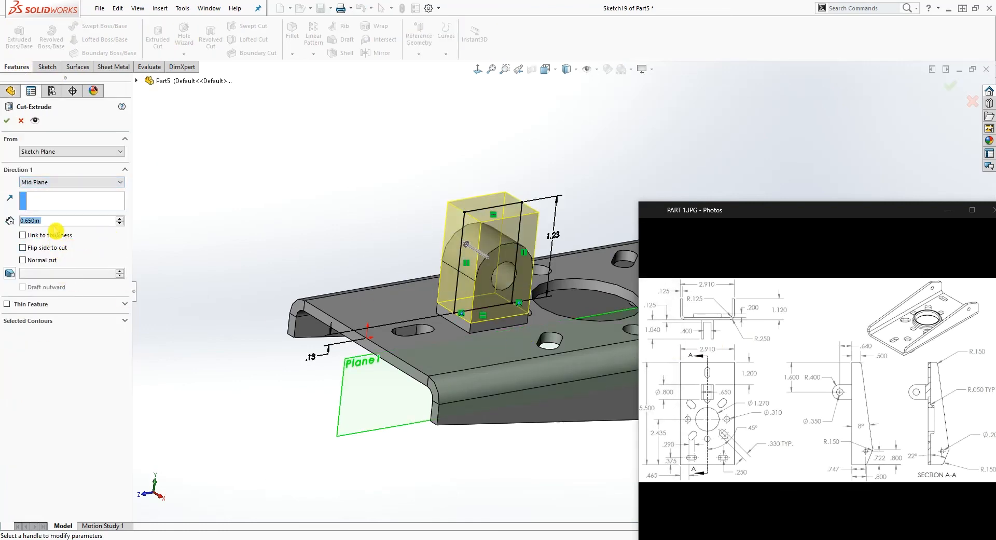
{"action": "type", "text": "0.4"}
{"action": "key", "text": "Return"}
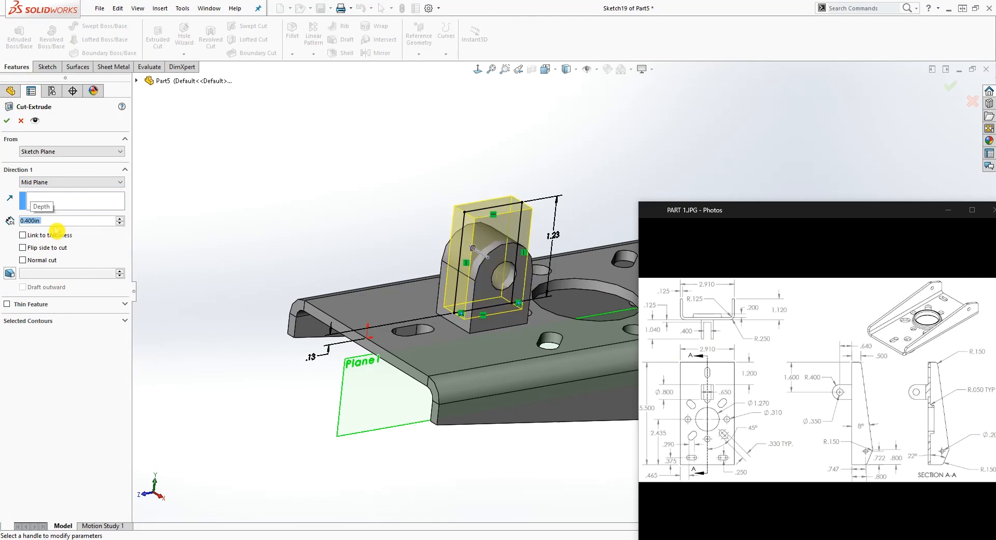
{"action": "left_click", "coordinate": [7, 124]}
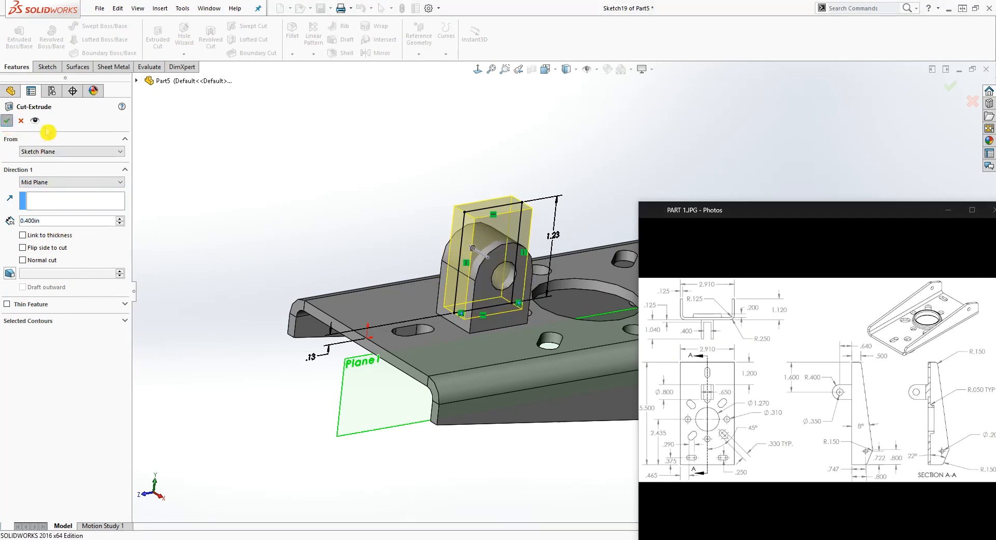
Hide the reference plane Plane1
{"action": "middle_click_drag", "start_coordinate": [332, 280], "coordinate": [575, 367]}
{"action": "scroll", "coordinate": [571, 304], "scroll_direction": "down", "scroll_amount": 10}
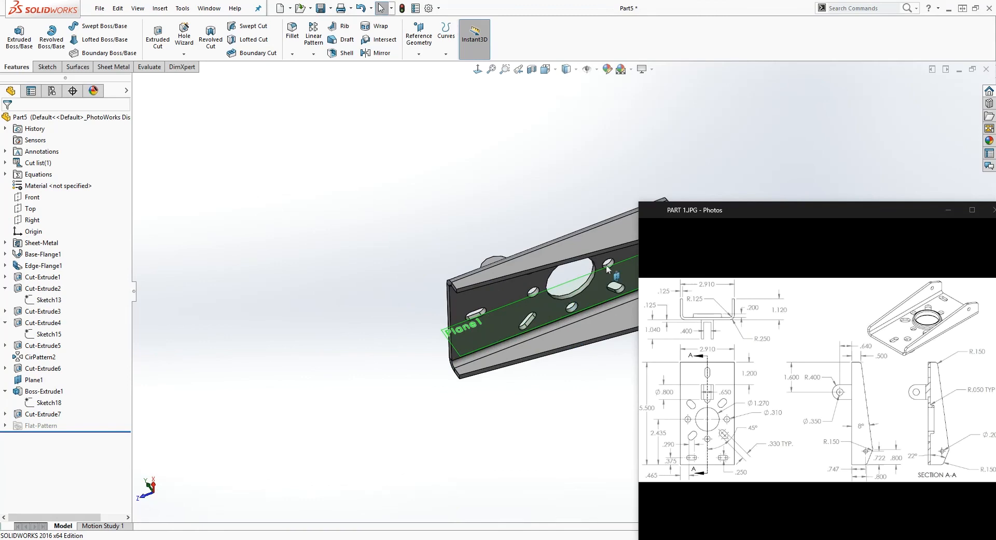
{"action": "right_click", "coordinate": [45, 382]}
{"action": "left_click", "coordinate": [66, 311]}
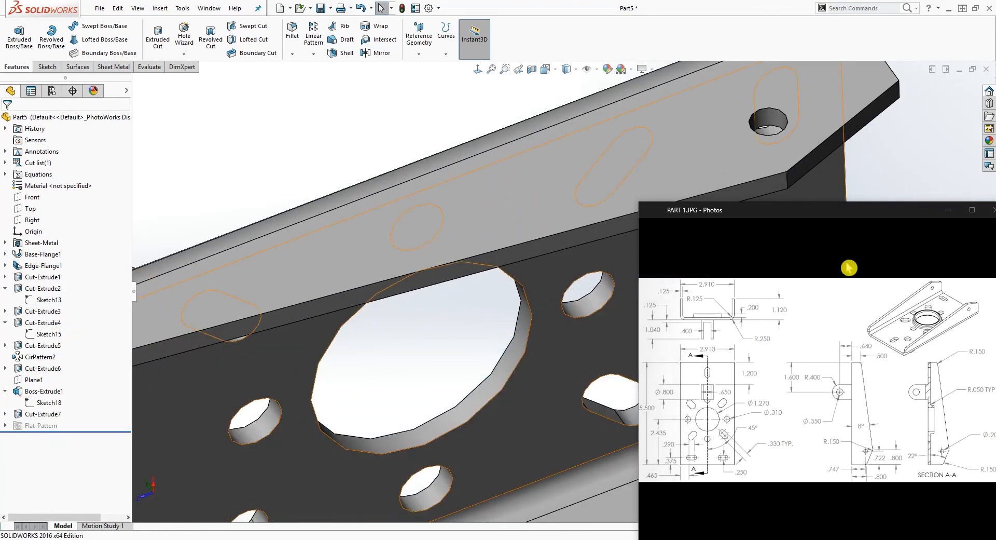
Start a sketch on the base's inner face and convert the large central hole's edge into it
{"action": "scroll", "coordinate": [469, 348], "scroll_direction": "up", "scroll_amount": 8}
{"action": "scroll", "coordinate": [593, 307], "scroll_direction": "down", "scroll_amount": 4}
{"action": "middle_click_drag", "start_coordinate": [594, 306], "coordinate": [531, 238]}
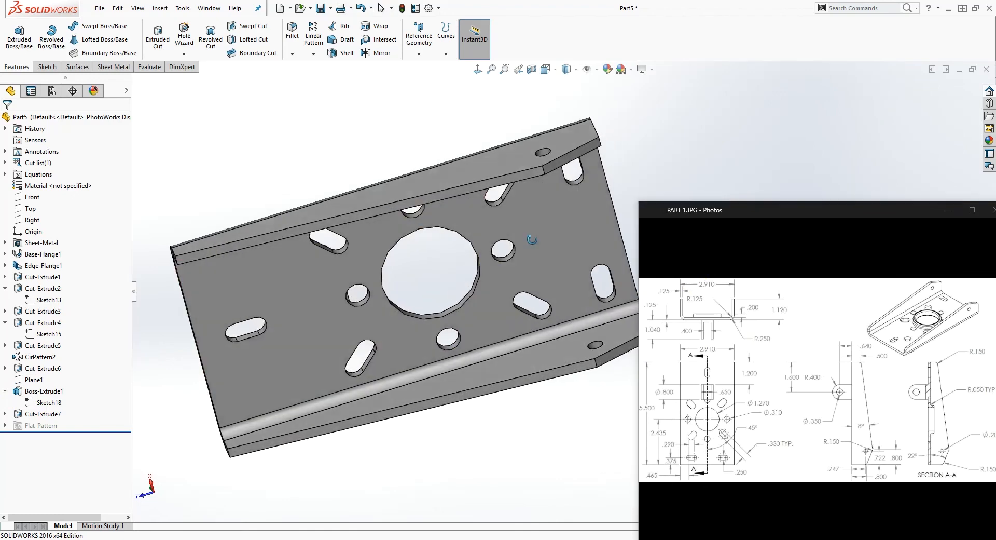
{"action": "scroll", "coordinate": [530, 236], "scroll_direction": "down", "scroll_amount": 1}
{"action": "left_click", "coordinate": [455, 218]}
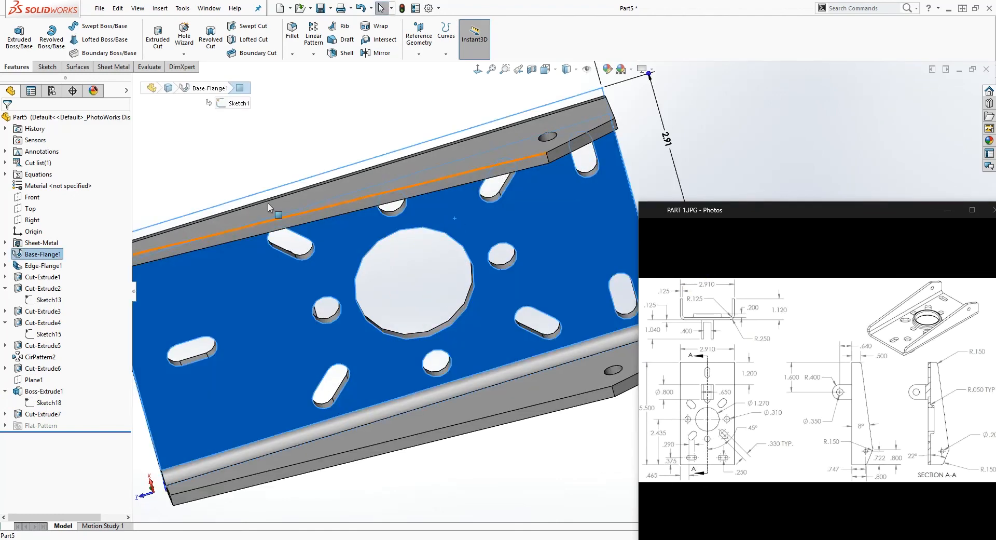
{"action": "left_click", "coordinate": [47, 68]}
{"action": "left_click", "coordinate": [14, 37]}
{"action": "left_click", "coordinate": [478, 69]}
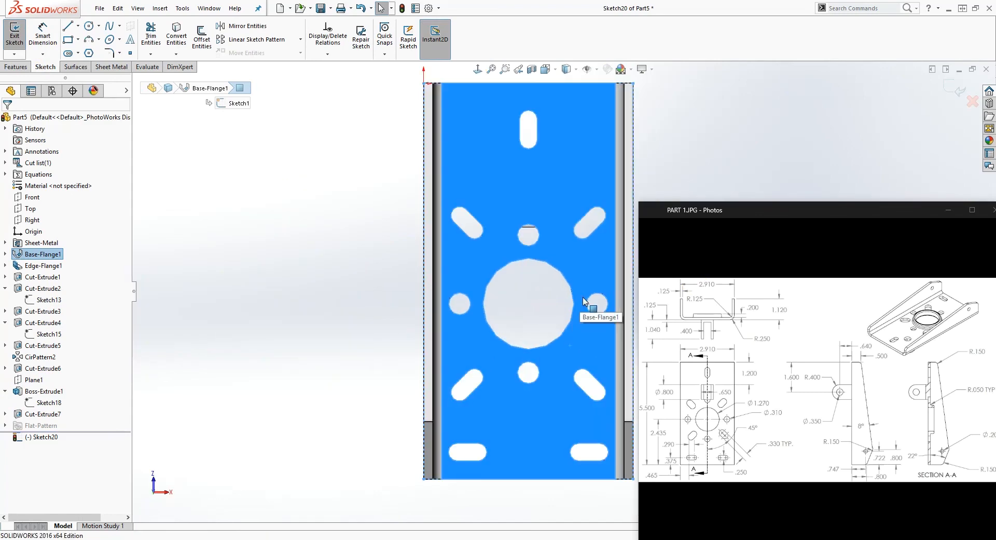
{"action": "left_click", "coordinate": [567, 294]}
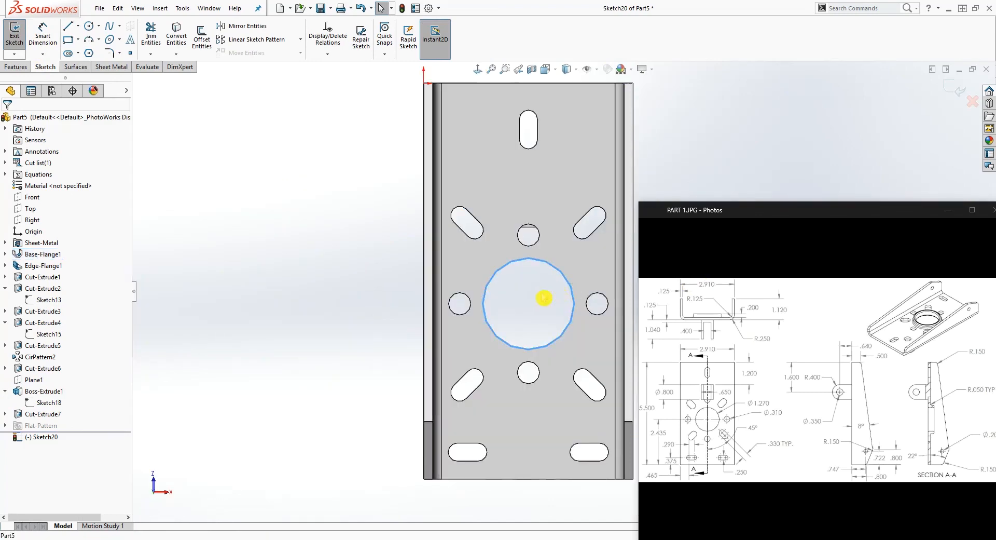
{"action": "left_click", "coordinate": [176, 41]}
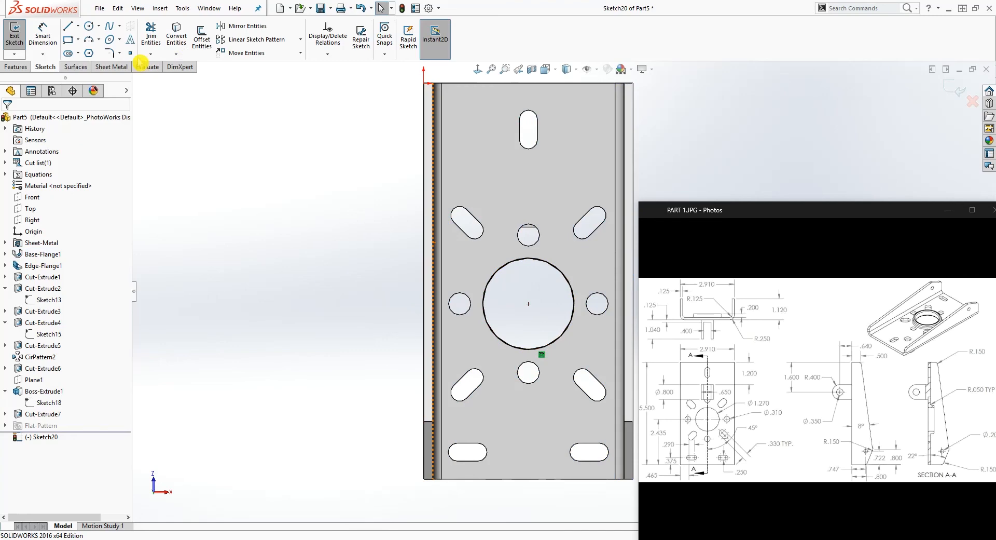
Draw a circle concentric with the central hole and dimension its diameter as 1.52 in
{"action": "left_click", "coordinate": [89, 26]}
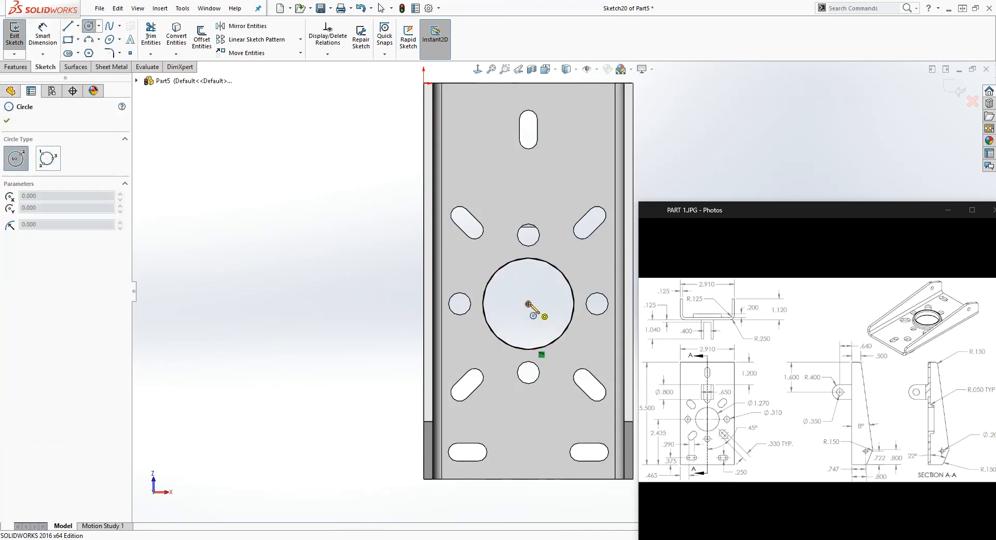
{"action": "left_click", "coordinate": [528, 303]}
{"action": "left_click", "coordinate": [575, 270]}
{"action": "key", "text": "Escape"}
{"action": "right_click_drag", "start_coordinate": [543, 412], "coordinate": [536, 358]}
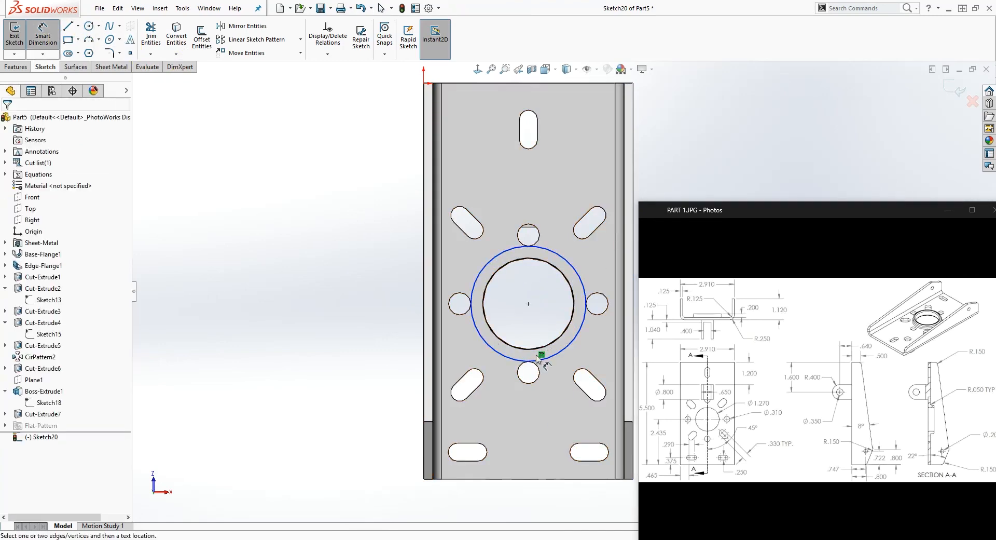
{"action": "left_click", "coordinate": [550, 360]}
{"action": "left_click", "coordinate": [525, 435]}
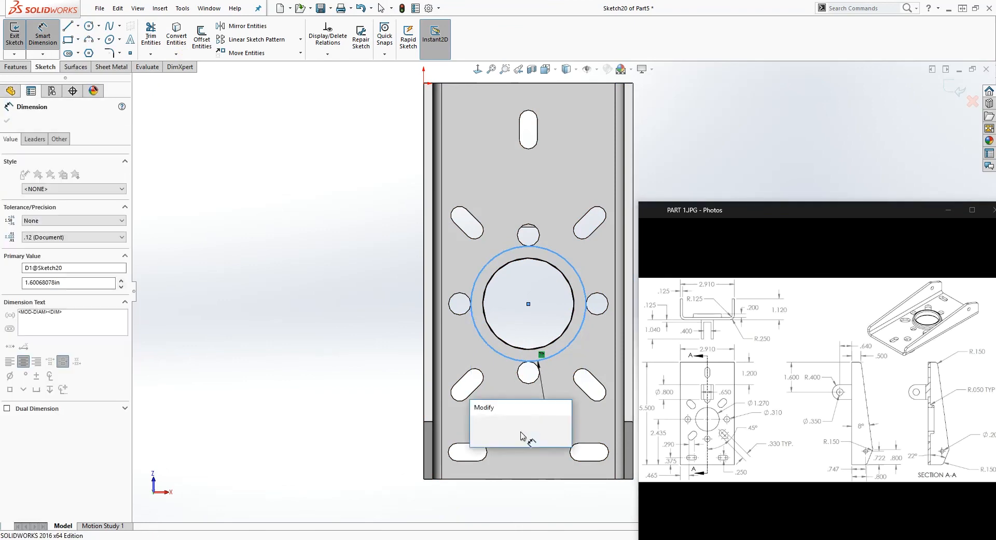
{"action": "type", "text": "1.52"}
{"action": "key", "text": "Return"}
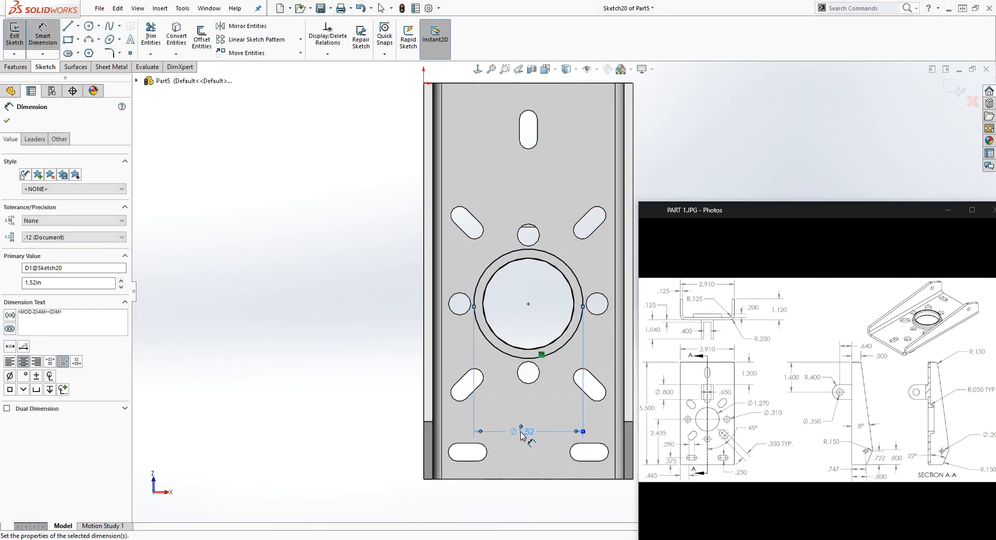
{"action": "key", "text": "Escape"}
Extrude the ring between the two circles 0.2 in, blind, on the flange side of the base, merged with the part
{"action": "left_click", "coordinate": [21, 67]}
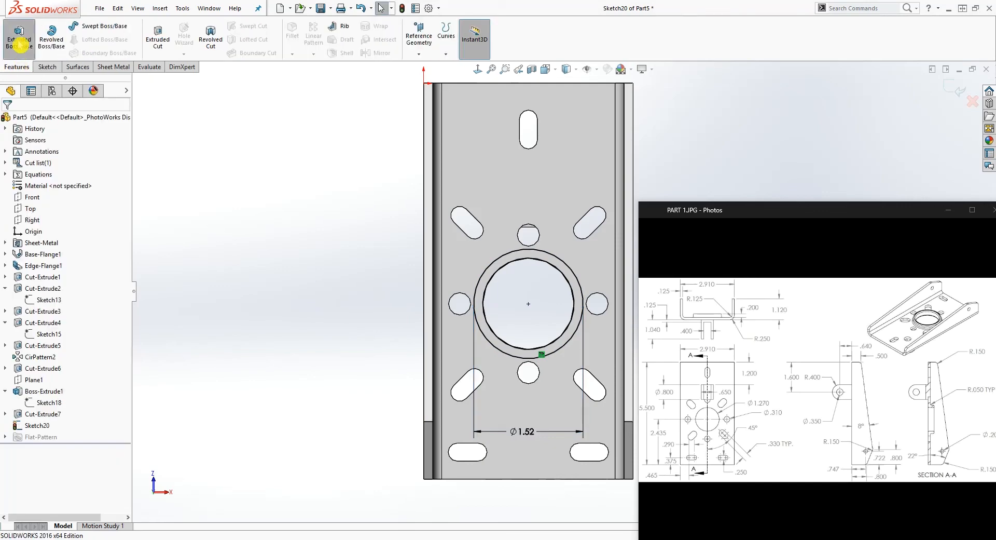
{"action": "left_click", "coordinate": [19, 37]}
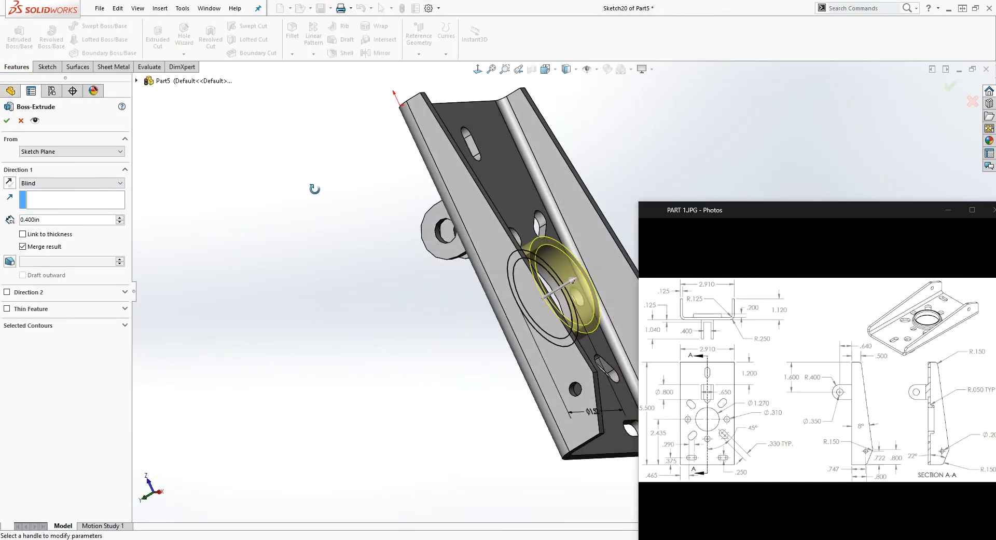
{"action": "left_click_drag", "start_coordinate": [51, 220], "coordinate": [14, 218]}
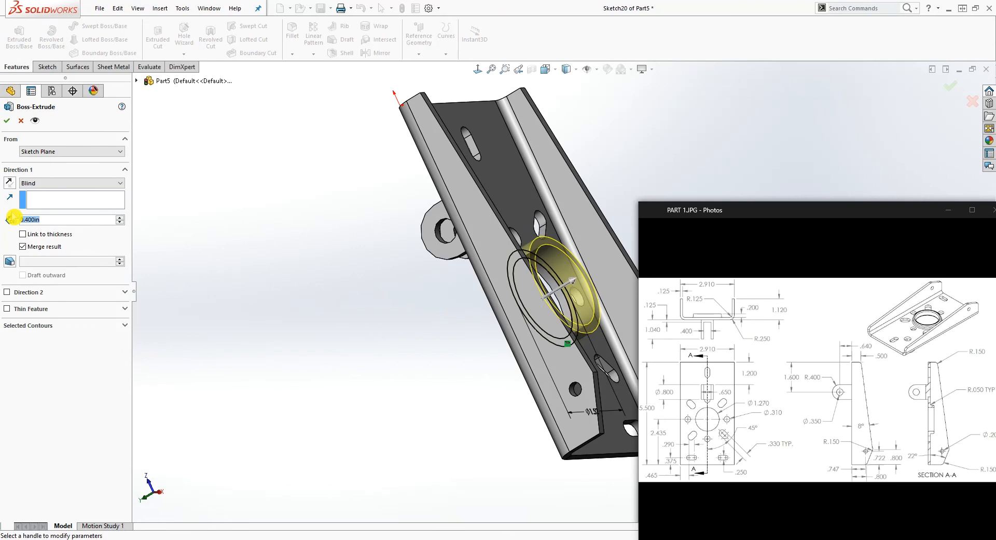
{"action": "type", "text": "0.2"}
{"action": "key", "text": "Return"}
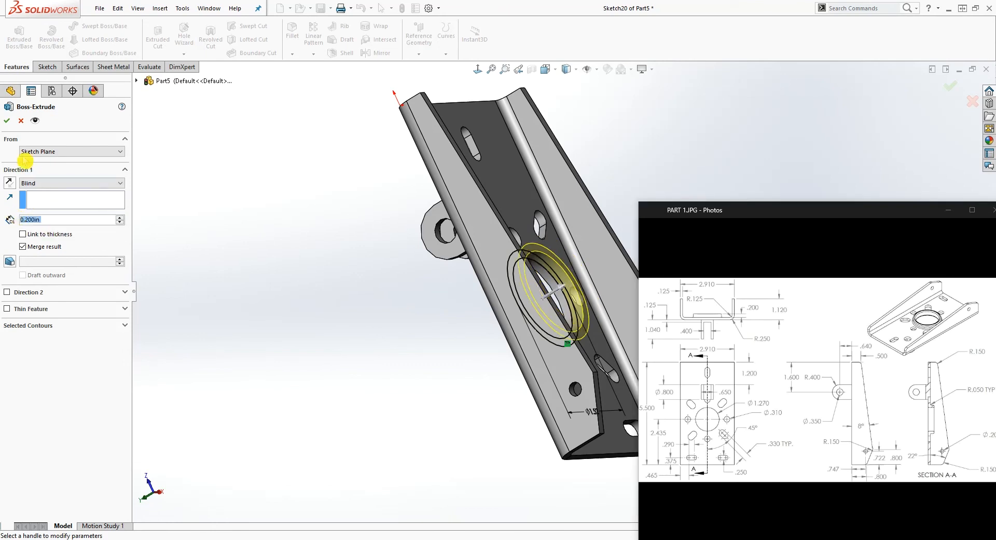
{"action": "left_click", "coordinate": [8, 123]}
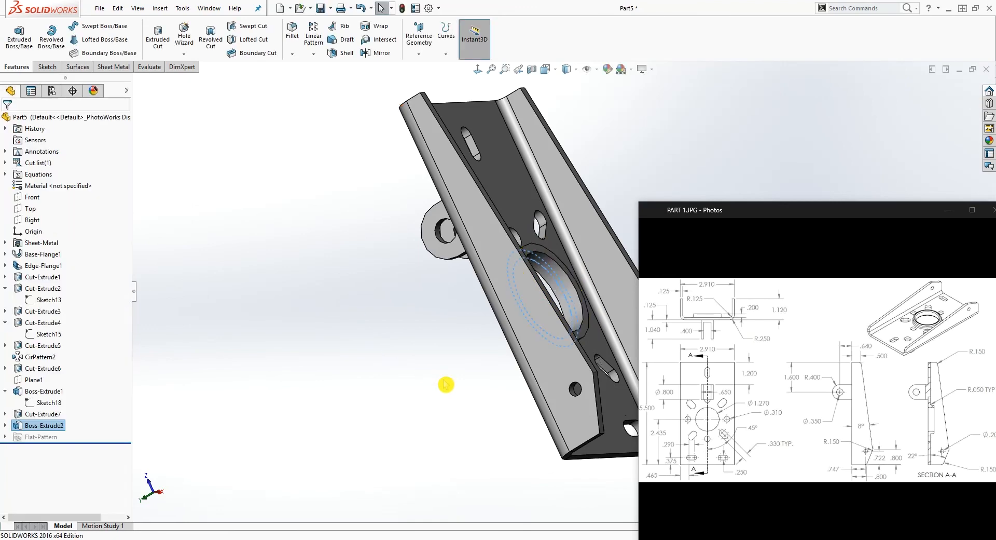
Fillet the raised ring's rim edges, its junction with the base and the central hole's edge on the outer face with a 0.05 in radius
{"action": "middle_click_drag", "start_coordinate": [483, 388], "coordinate": [586, 259]}
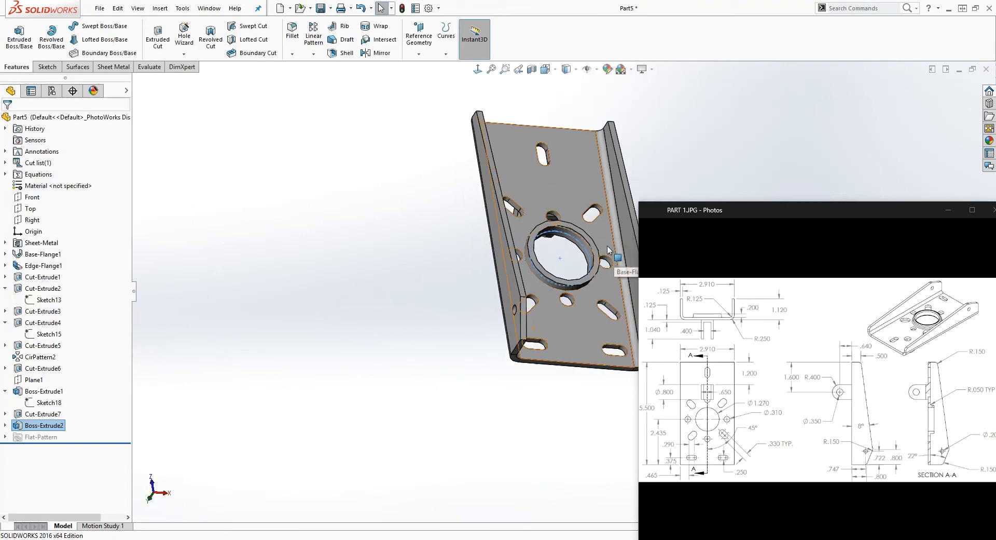
{"action": "scroll", "coordinate": [597, 240], "scroll_direction": "down", "scroll_amount": 5}
{"action": "middle_click", "coordinate": [532, 428]}
{"action": "middle_click_drag", "start_coordinate": [533, 427], "coordinate": [505, 386]}
{"action": "left_click", "coordinate": [280, 53]}
{"action": "left_click", "coordinate": [293, 32]}
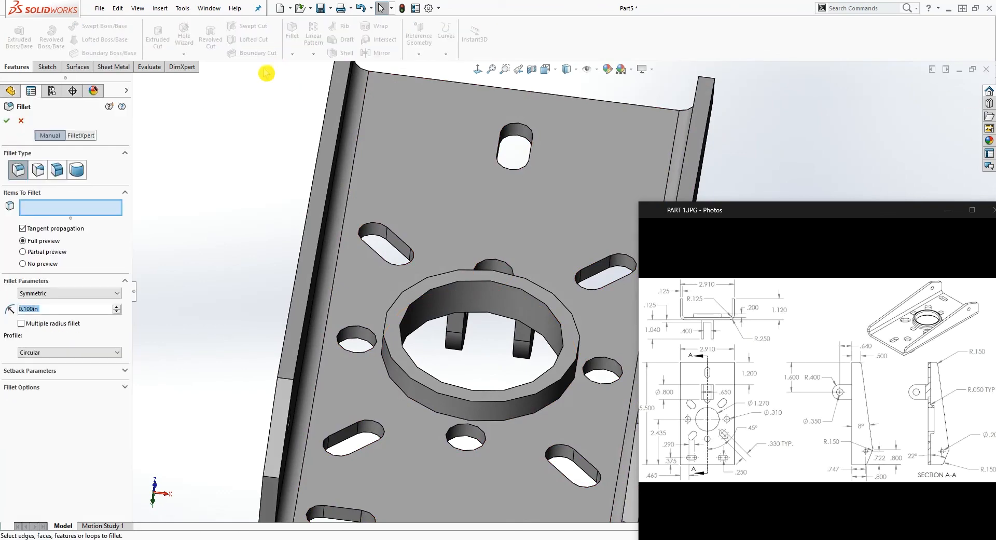
{"action": "type", "text": ".05"}
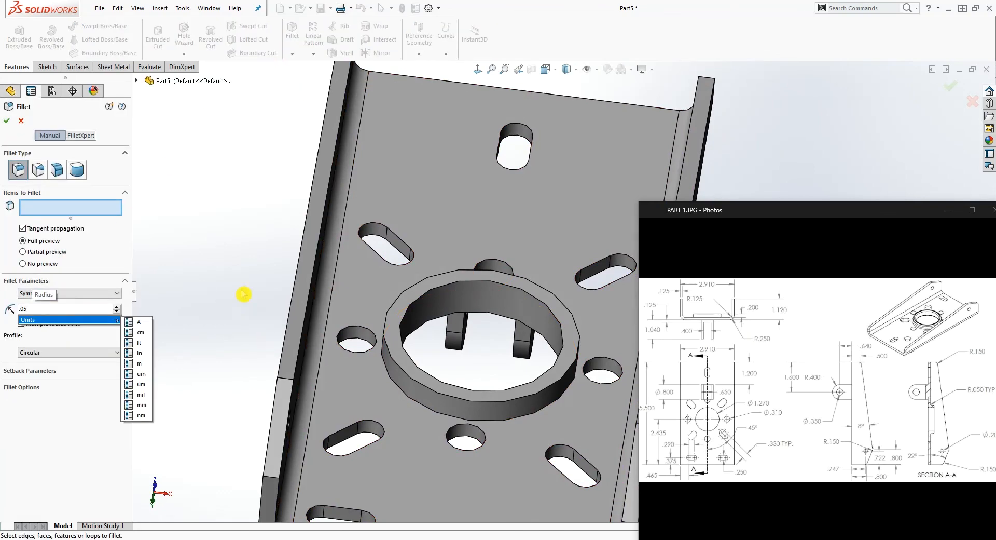
{"action": "key", "text": "Return"}
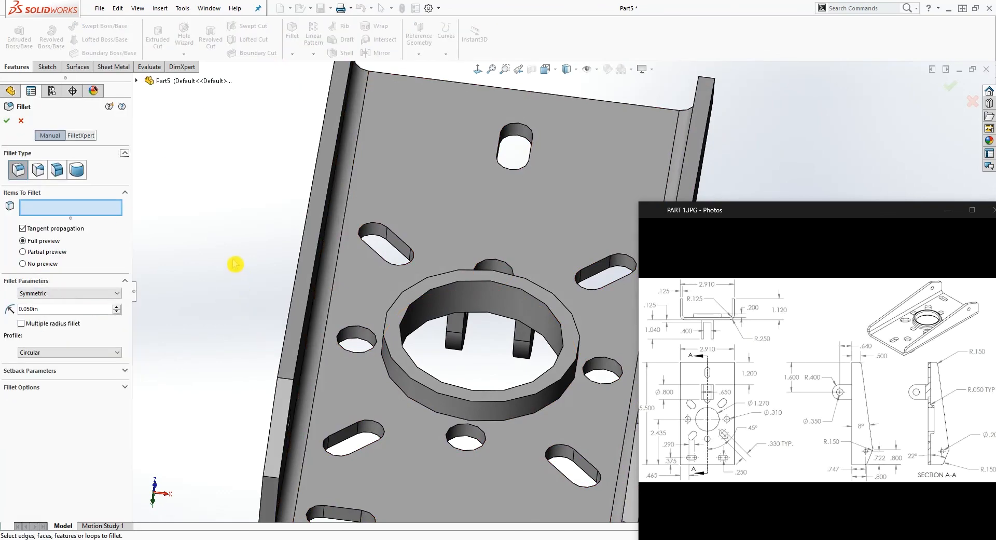
{"action": "left_click", "coordinate": [485, 422]}
{"action": "left_click", "coordinate": [488, 403]}
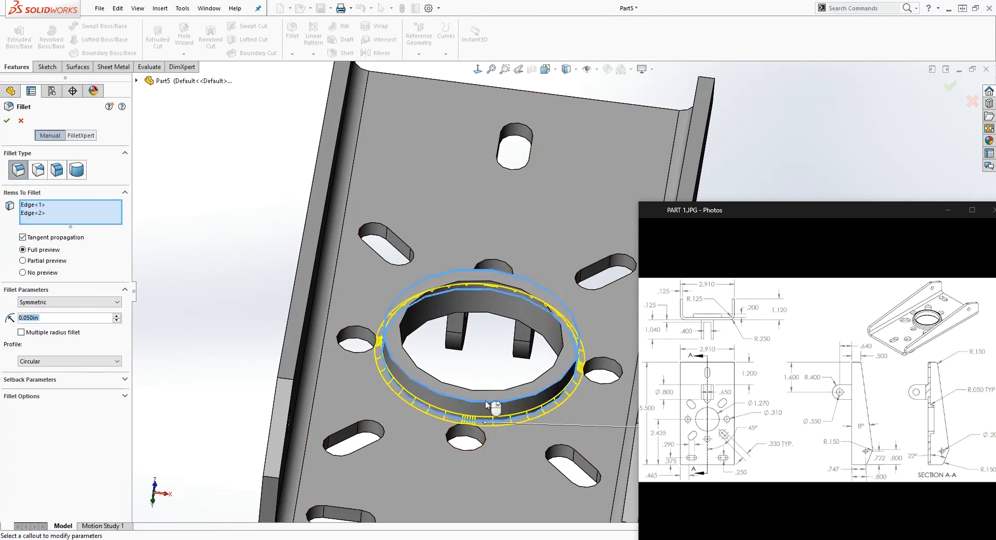
{"action": "left_click", "coordinate": [487, 408]}
{"action": "middle_click_drag", "start_coordinate": [485, 407], "coordinate": [457, 311]}
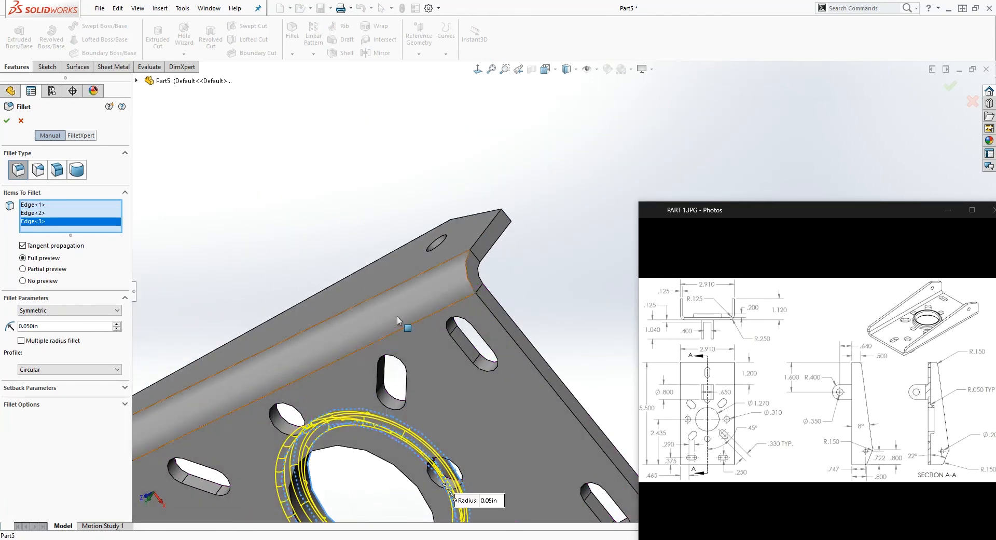
{"action": "left_click", "coordinate": [363, 455]}
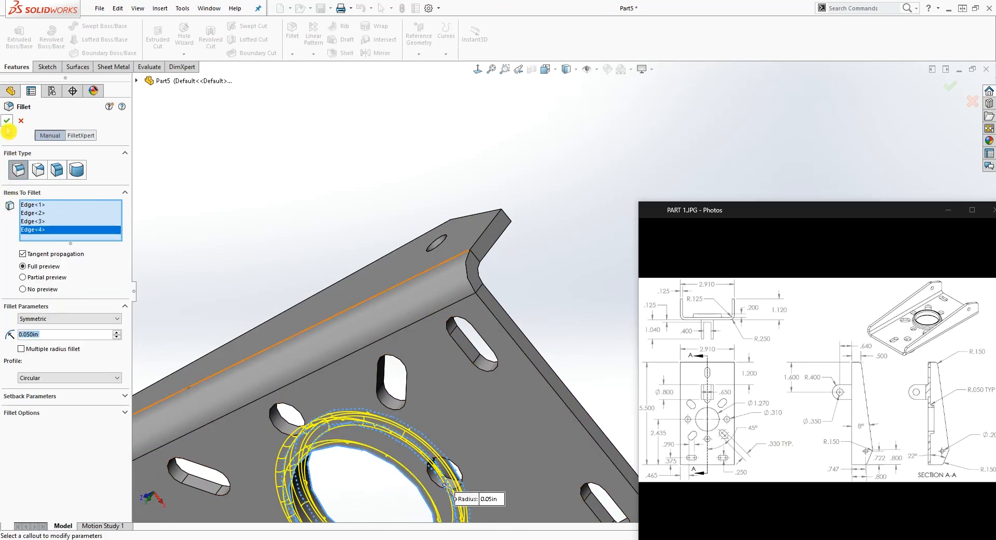
Set up a 0.15 in radius fillet and select the three outer corner edges of one side flange
{"action": "scroll", "coordinate": [409, 289], "scroll_direction": "up", "scroll_amount": 6}
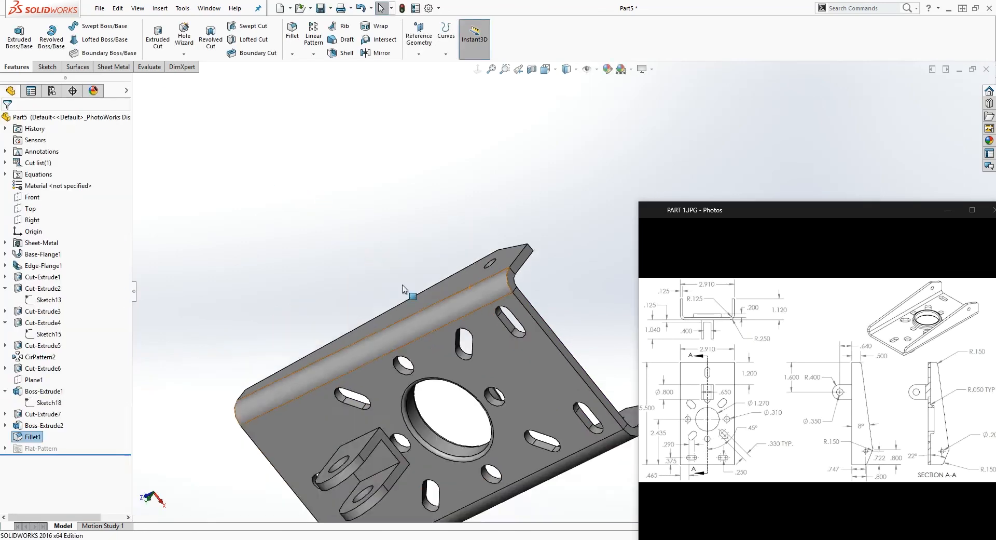
{"action": "middle_click_drag", "start_coordinate": [493, 353], "coordinate": [426, 394]}
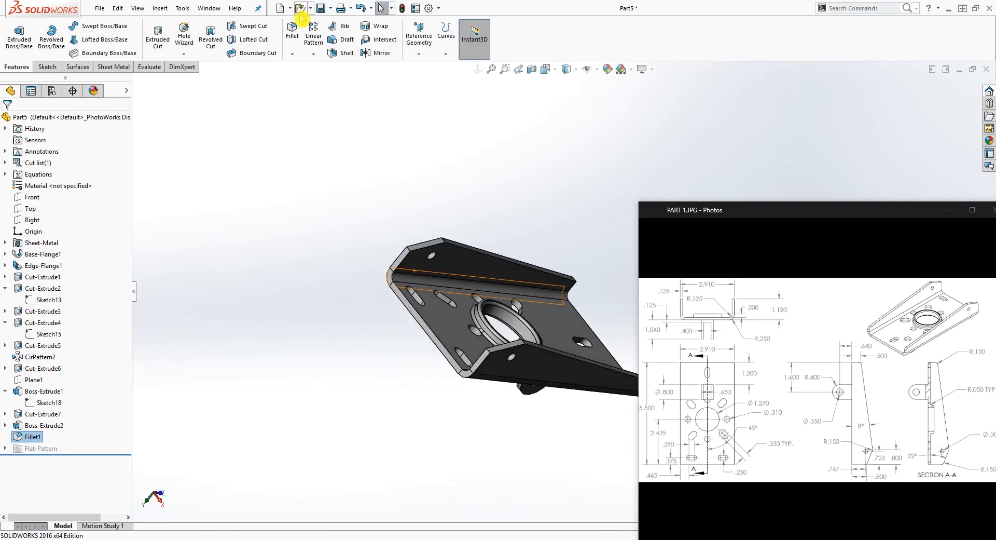
{"action": "left_click", "coordinate": [300, 34]}
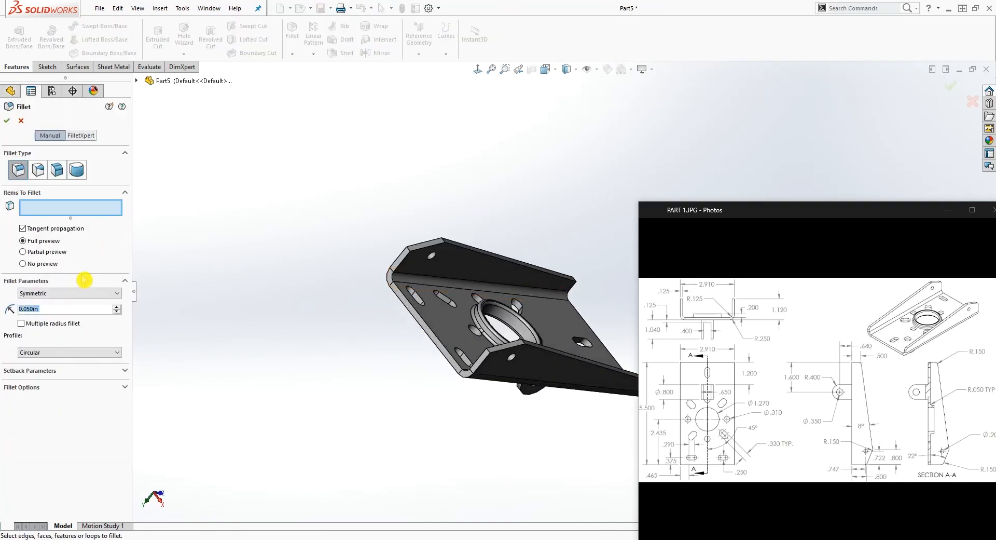
{"action": "type", "text": "."}
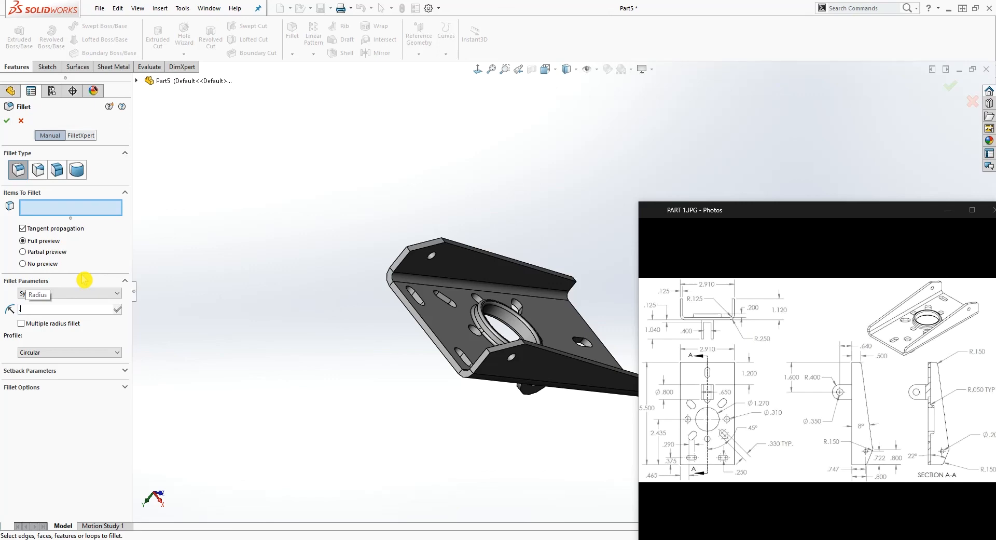
{"action": "type", "text": "15"}
{"action": "key", "text": "Return"}
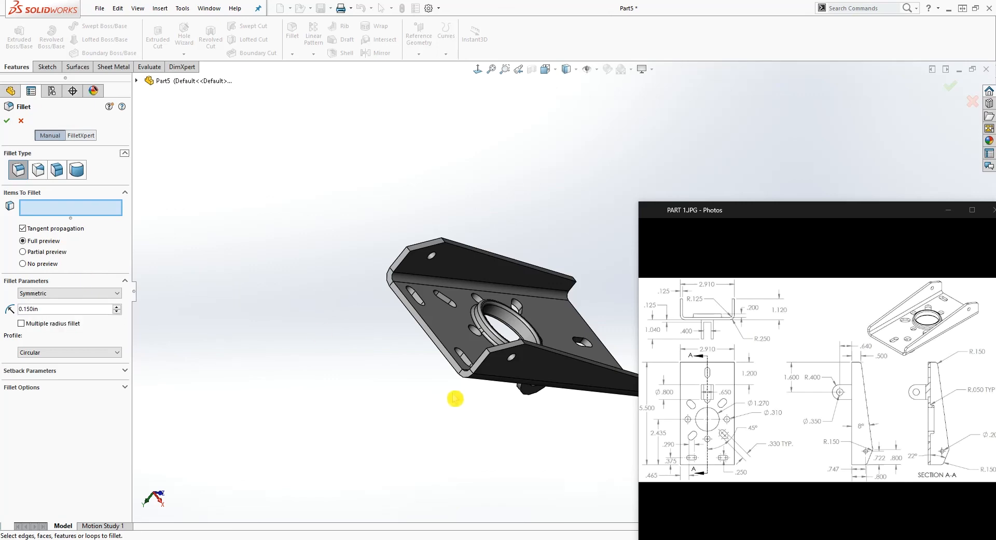
{"action": "scroll", "coordinate": [512, 359], "scroll_direction": "down", "scroll_amount": 4}
{"action": "left_click", "coordinate": [430, 286]}
{"action": "scroll", "coordinate": [521, 330], "scroll_direction": "up", "scroll_amount": 2}
{"action": "scroll", "coordinate": [541, 272], "scroll_direction": "down", "scroll_amount": 3}
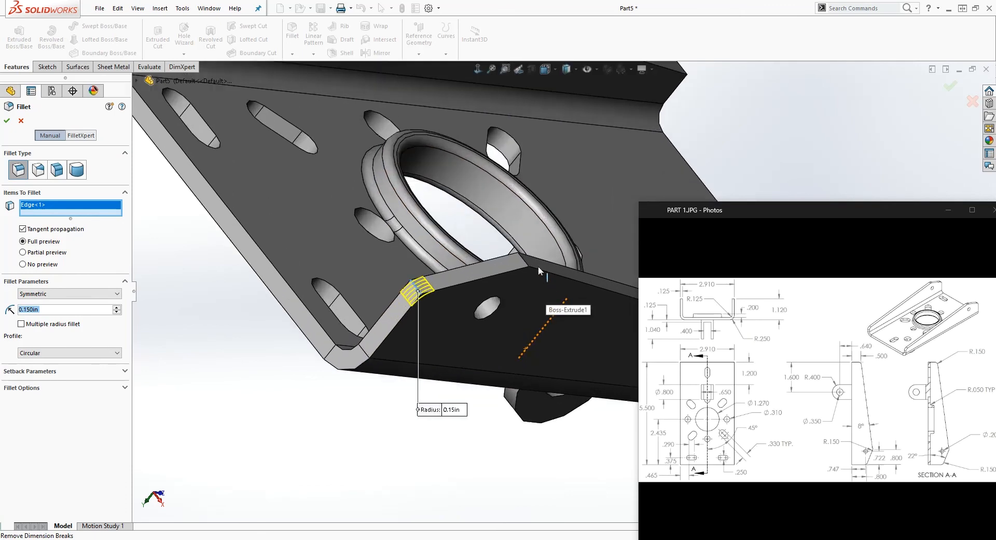
{"action": "left_click", "coordinate": [525, 260]}
{"action": "scroll", "coordinate": [566, 296], "scroll_direction": "up", "scroll_amount": 5}
{"action": "scroll", "coordinate": [587, 311], "scroll_direction": "down", "scroll_amount": 8}
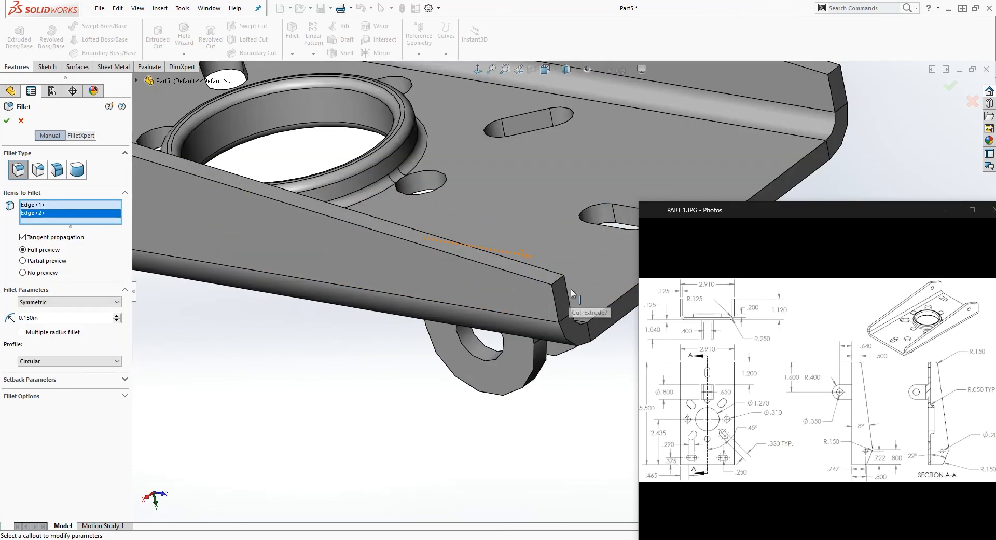
{"action": "left_click", "coordinate": [560, 284]}
Add the three matching corner edges of the opposite side flange to the fillet and apply it
{"action": "scroll", "coordinate": [312, 278], "scroll_direction": "up", "scroll_amount": 5}
{"action": "scroll", "coordinate": [283, 306], "scroll_direction": "down", "scroll_amount": 8}
{"action": "scroll", "coordinate": [530, 501], "scroll_direction": "up", "scroll_amount": 5}
{"action": "middle_click_drag", "start_coordinate": [569, 440], "coordinate": [496, 442]}
{"action": "scroll", "coordinate": [498, 374], "scroll_direction": "down", "scroll_amount": 8}
{"action": "left_click", "coordinate": [502, 357]}
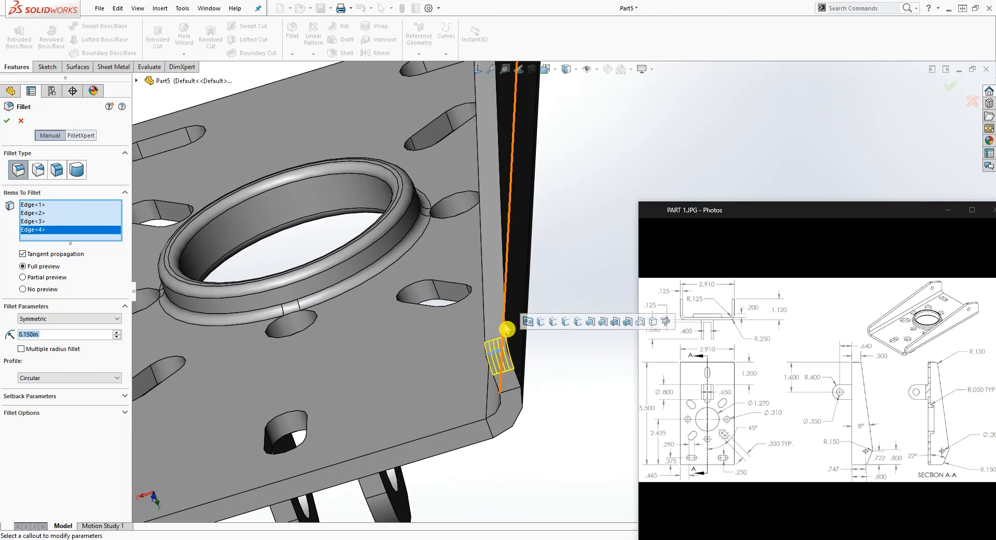
{"action": "scroll", "coordinate": [502, 357], "scroll_direction": "up", "scroll_amount": 5}
{"action": "scroll", "coordinate": [527, 154], "scroll_direction": "down", "scroll_amount": 8}
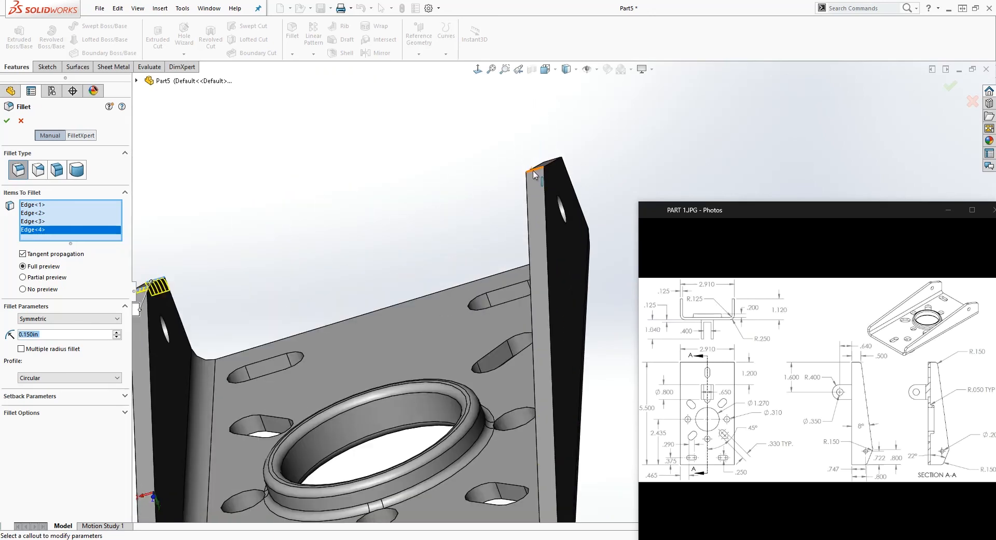
{"action": "left_click", "coordinate": [533, 172]}
{"action": "middle_click_drag", "start_coordinate": [596, 165], "coordinate": [482, 293]}
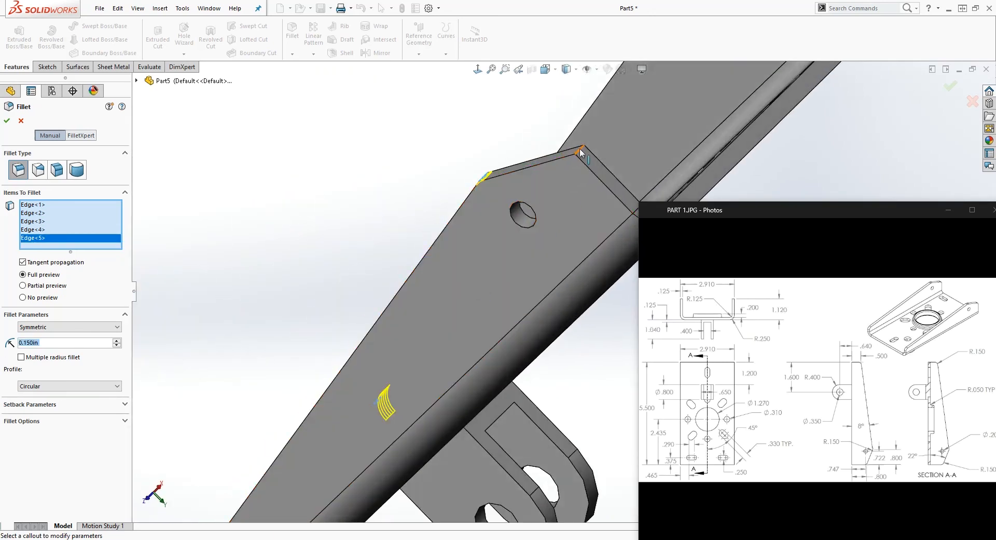
{"action": "left_click", "coordinate": [581, 153]}
{"action": "left_click", "coordinate": [12, 123]}
Save the finished bracket to the Desktop as a part file named "Part 2"
{"action": "scroll", "coordinate": [485, 340], "scroll_direction": "up", "scroll_amount": 10}
{"action": "middle_click_drag", "start_coordinate": [485, 340], "coordinate": [482, 156]}
{"action": "middle_click_drag", "start_coordinate": [612, 300], "coordinate": [612, 214]}
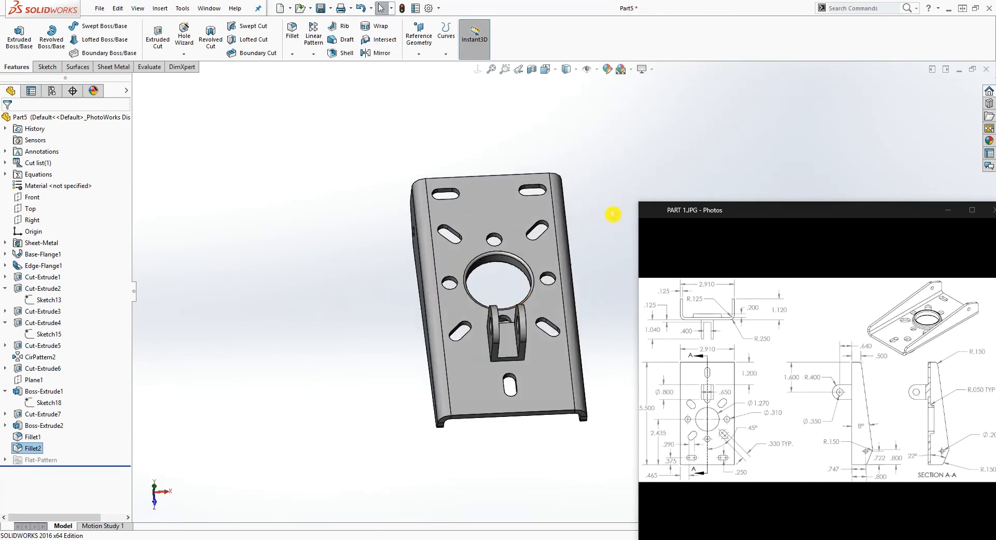
{"action": "middle_click_drag", "start_coordinate": [590, 286], "coordinate": [497, 371]}
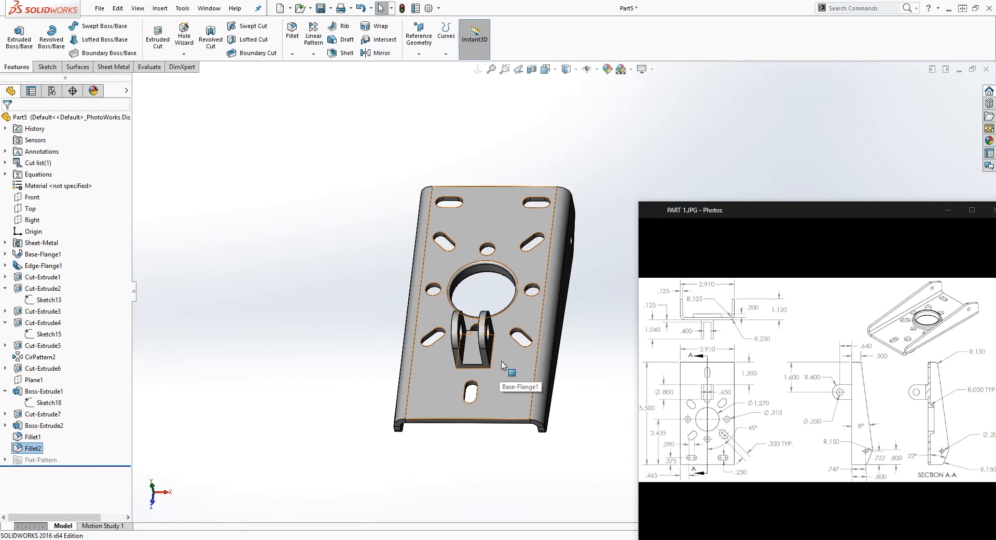
{"action": "middle_click_drag", "start_coordinate": [501, 360], "coordinate": [582, 350]}
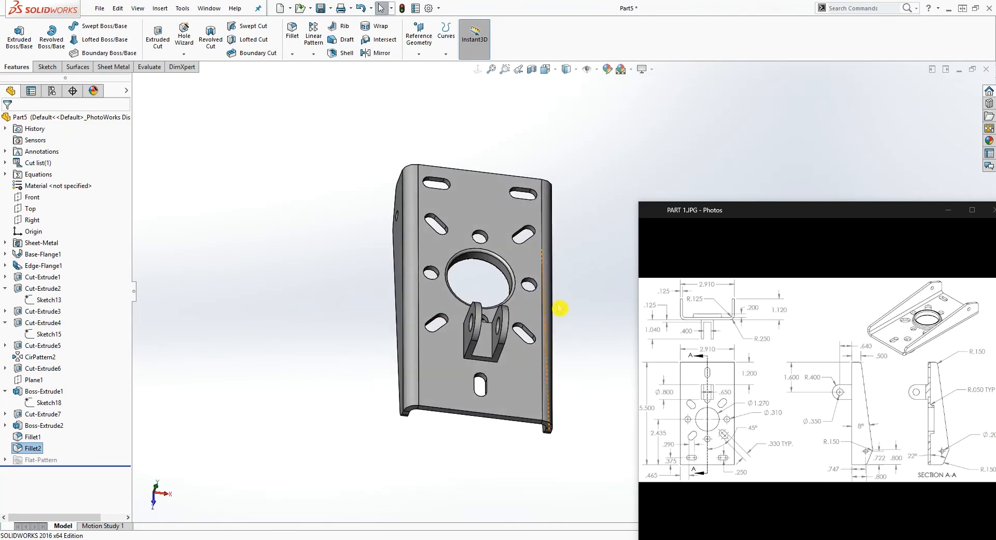
{"action": "left_click", "coordinate": [321, 8]}
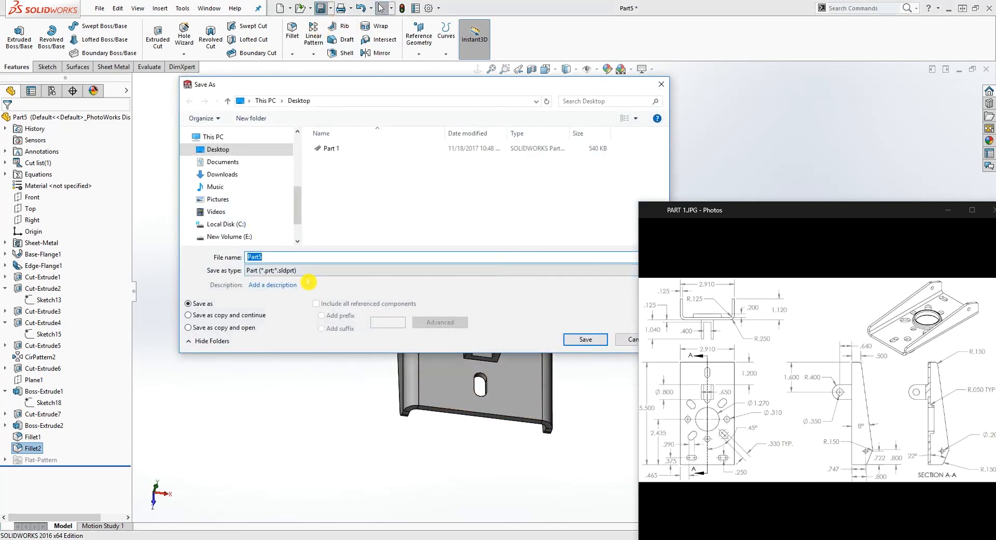
{"action": "type", "text": "Parts"}
{"action": "key", "text": "BackSpace"}
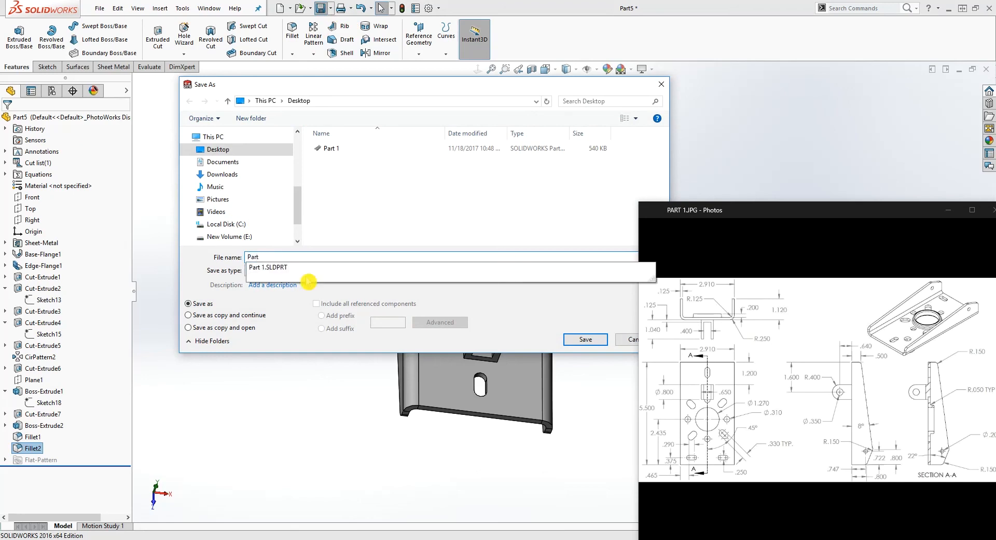
{"action": "type", "text": "2"}
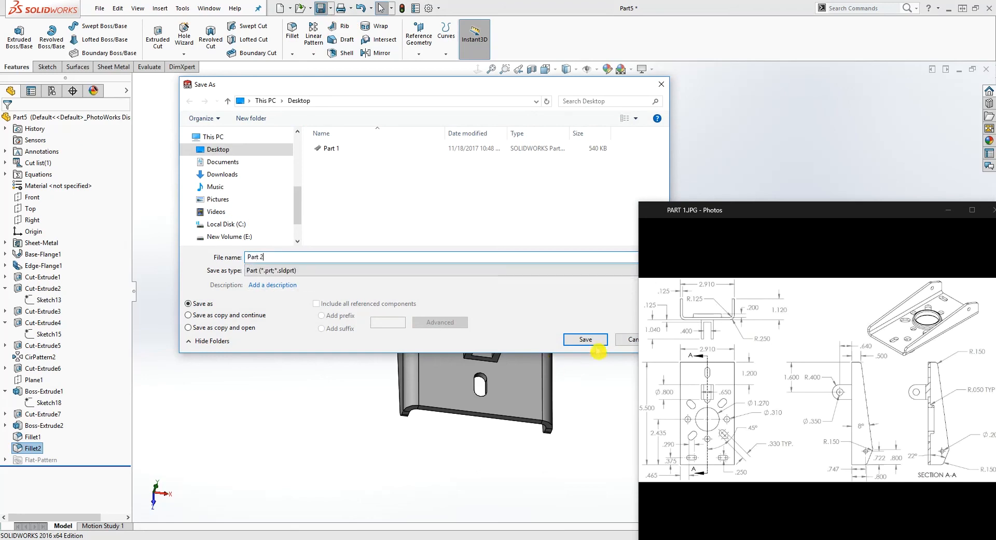
{"action": "left_click", "coordinate": [586, 339]}
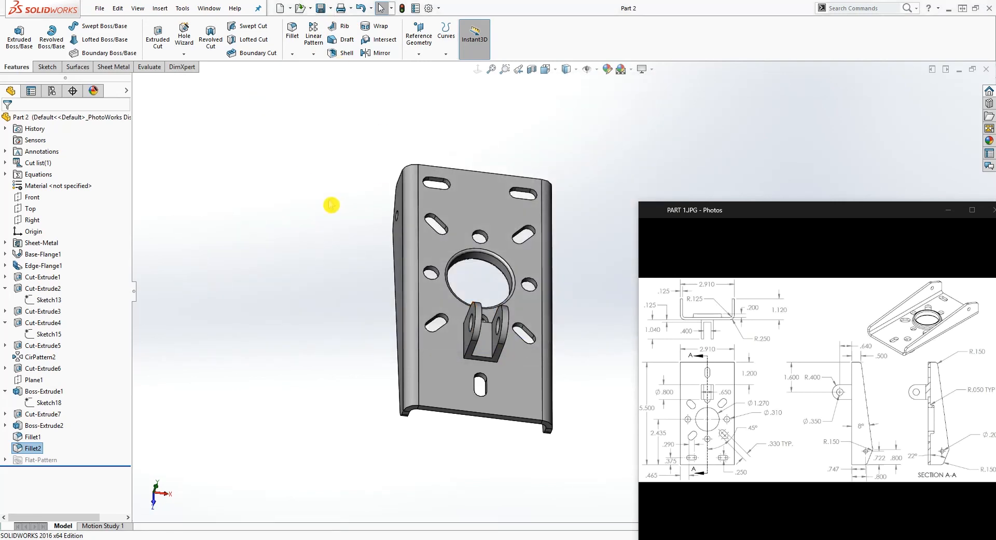